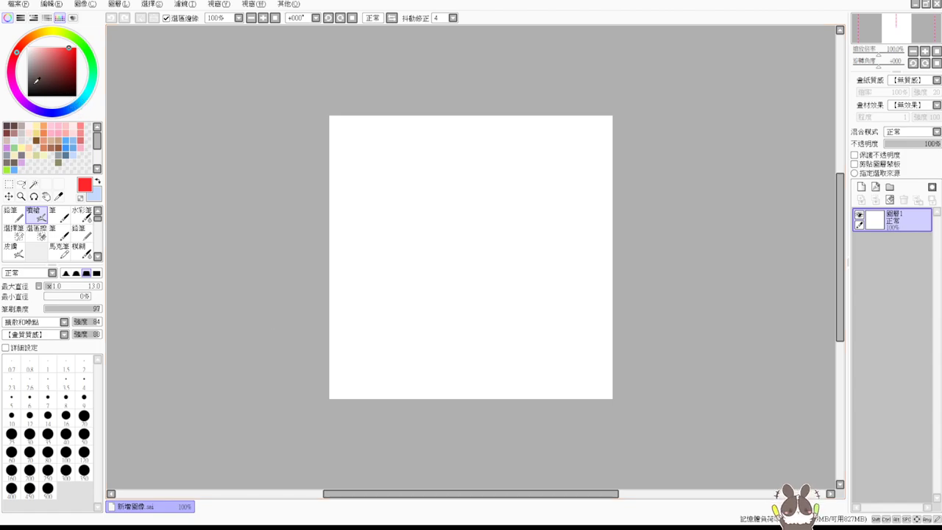
Step: Pick the dark brown swatch, create a layer folder named 秘書 and move 圖層1 into it
click(14, 126)
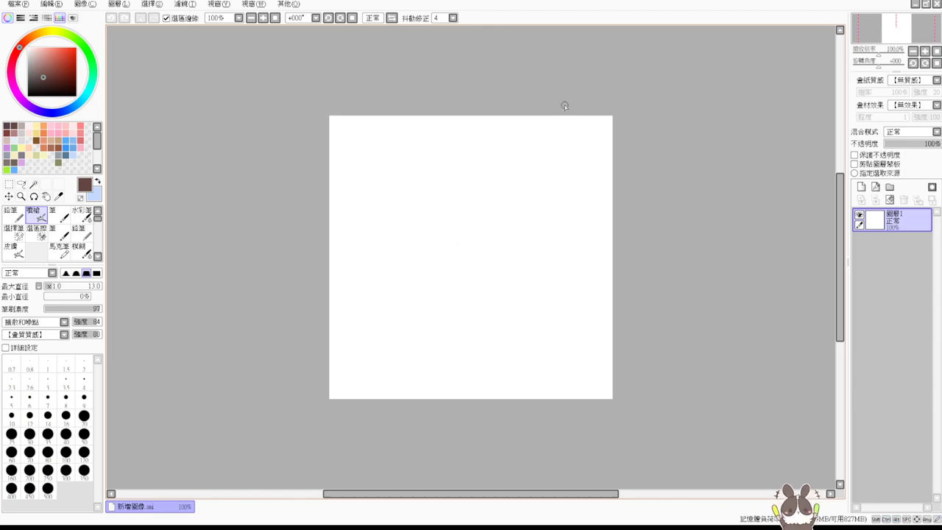
click(662, 97)
click(890, 187)
drag(892, 244, 900, 225)
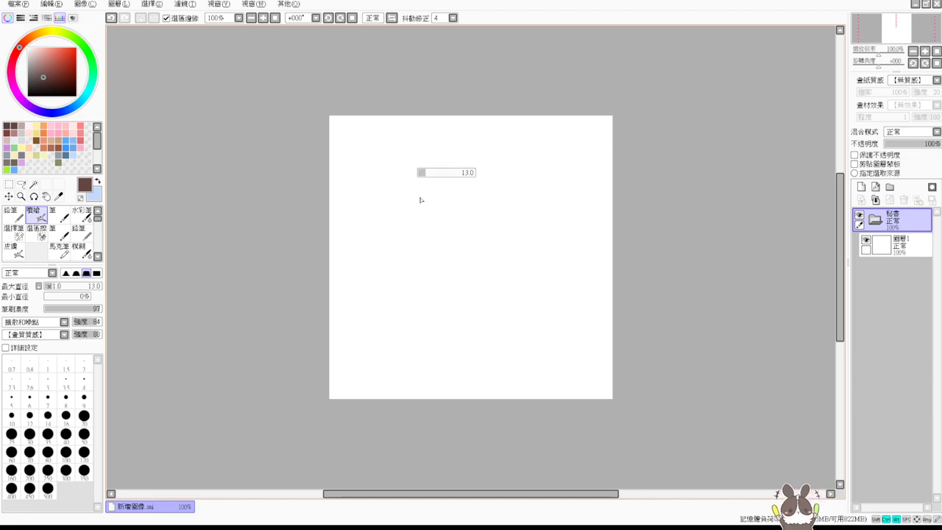
Step: Draw the left side of the head as a curved dark brown stroke on 圖層1 with brush size 20
drag(421, 200, 427, 204)
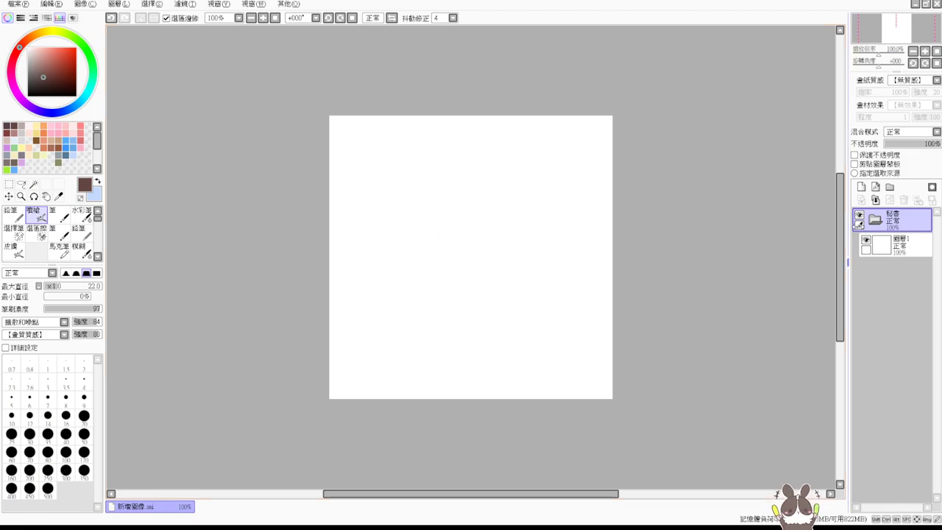
click(894, 246)
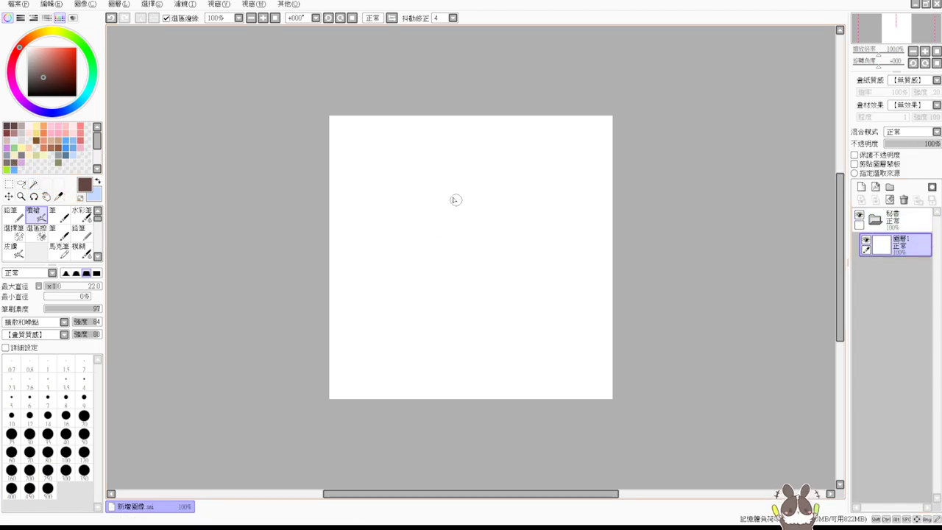
drag(456, 186, 479, 242)
key(ctrl+z)
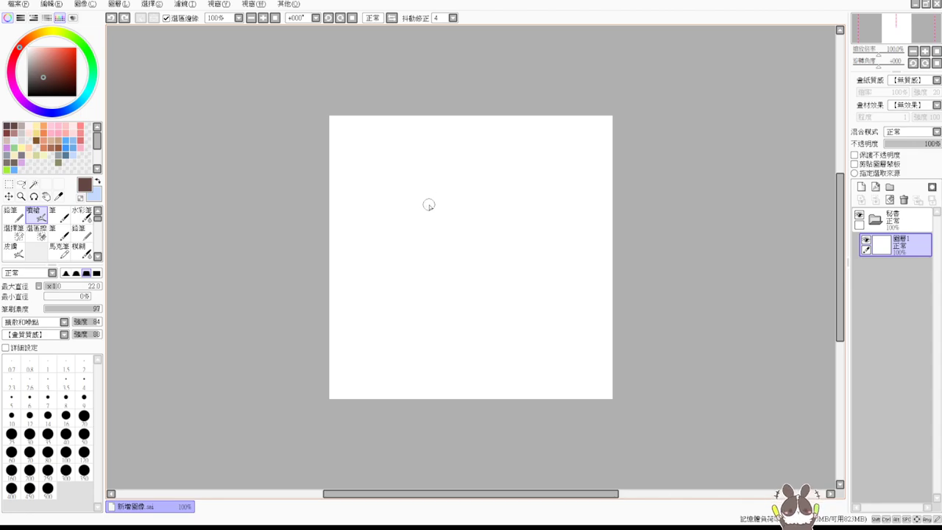
drag(434, 216, 442, 234)
drag(395, 183, 395, 294)
key(ctrl+z)
drag(399, 193, 404, 309)
key(ctrl+z)
mouse_move(398, 193)
mouse_down()
mouse_move(378, 204)
mouse_move(404, 303)
mouse_up()
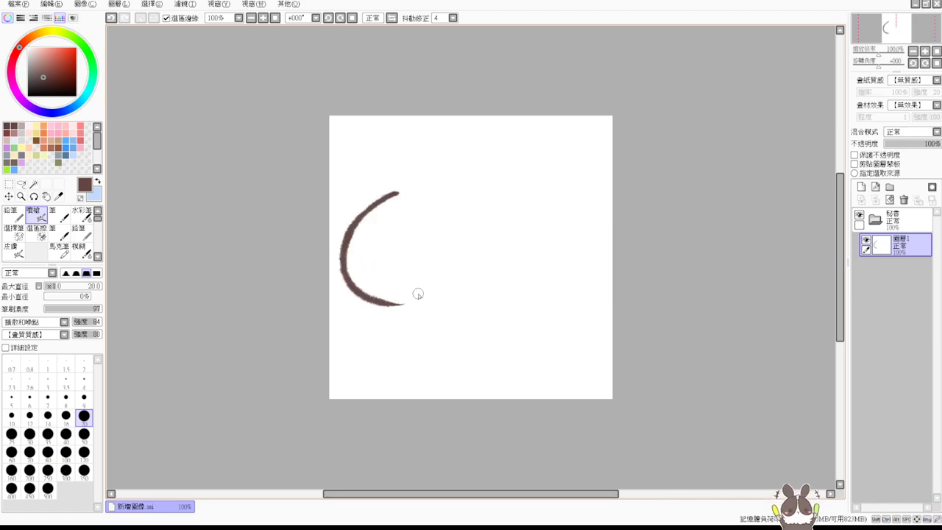
key(ctrl+z)
mouse_move(400, 176)
mouse_down()
mouse_move(377, 195)
mouse_move(373, 291)
mouse_up()
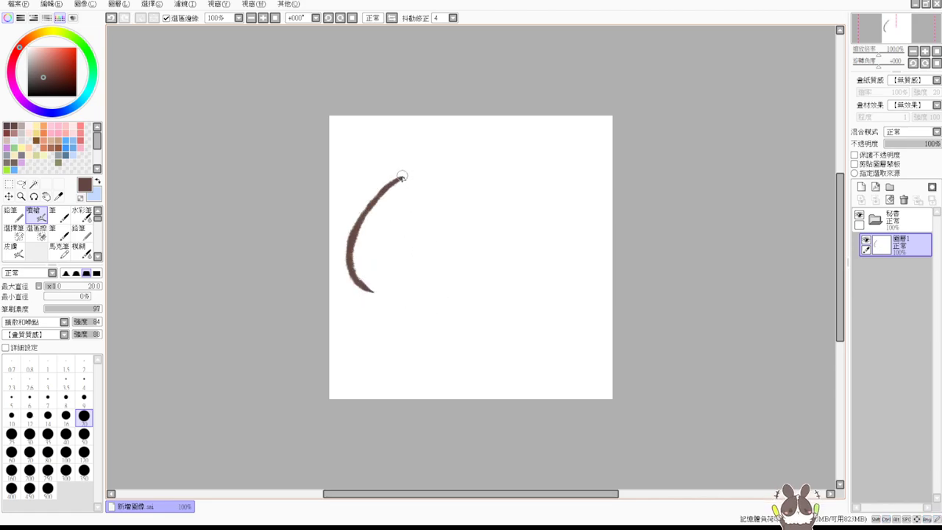
Step: Set the brush size to 21 and draw the right side and top arc of the head outline
drag(505, 174, 507, 292)
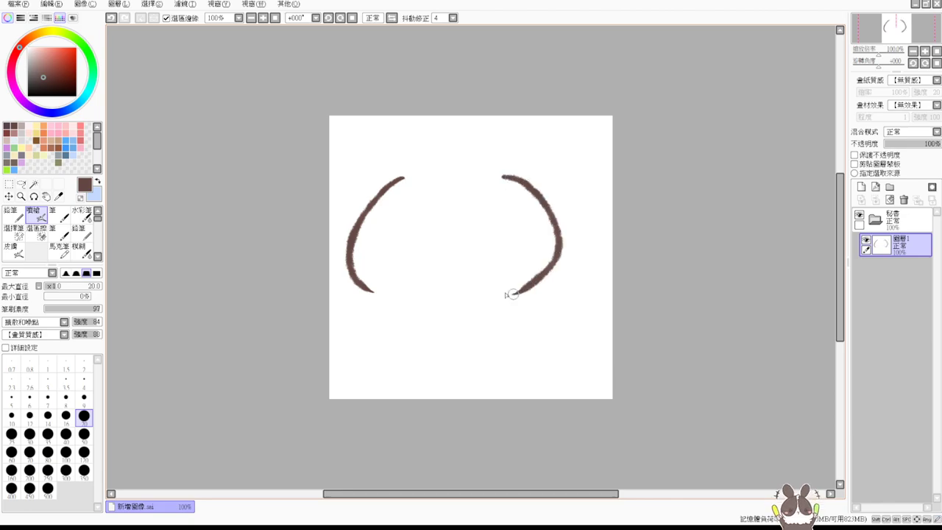
key(ctrl+z)
drag(515, 182, 543, 294)
key(ctrl+z)
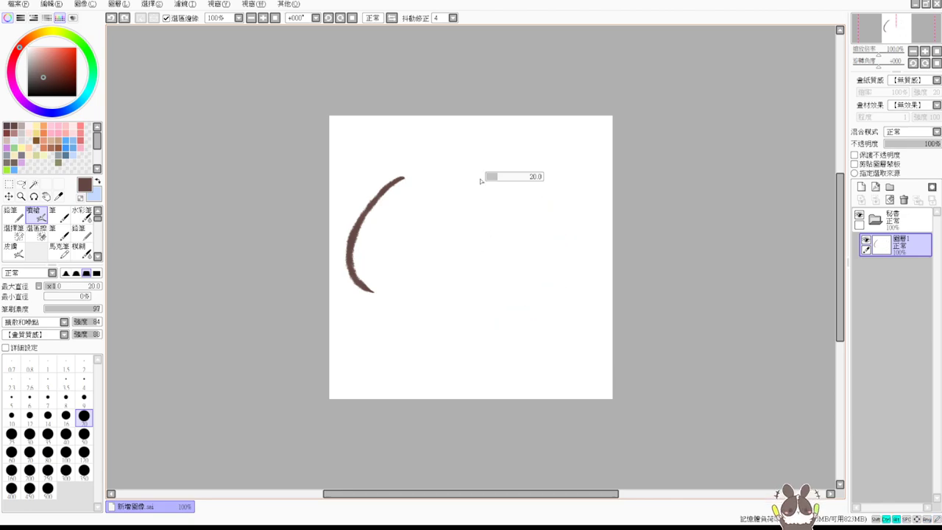
drag(477, 236, 482, 245)
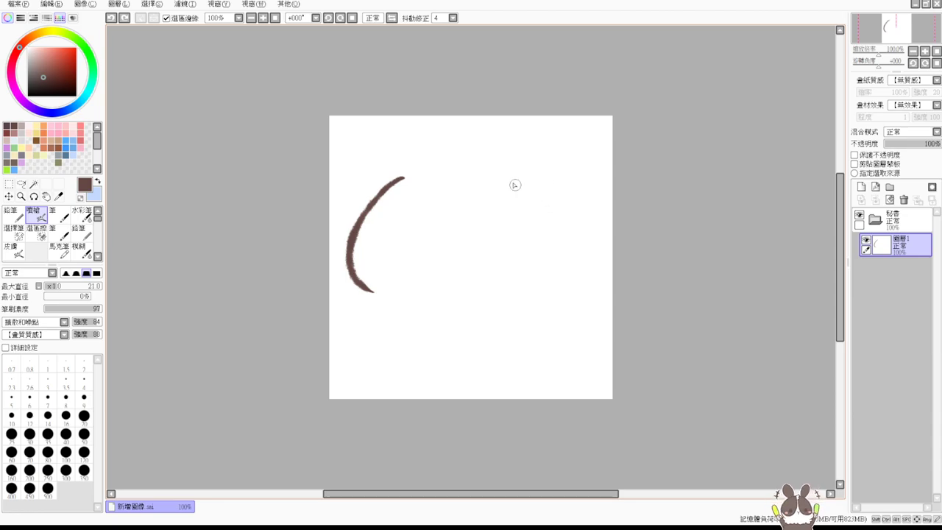
mouse_move(507, 178)
mouse_down()
mouse_move(535, 198)
mouse_move(519, 295)
mouse_up()
key(ctrl+z)
drag(515, 179, 517, 309)
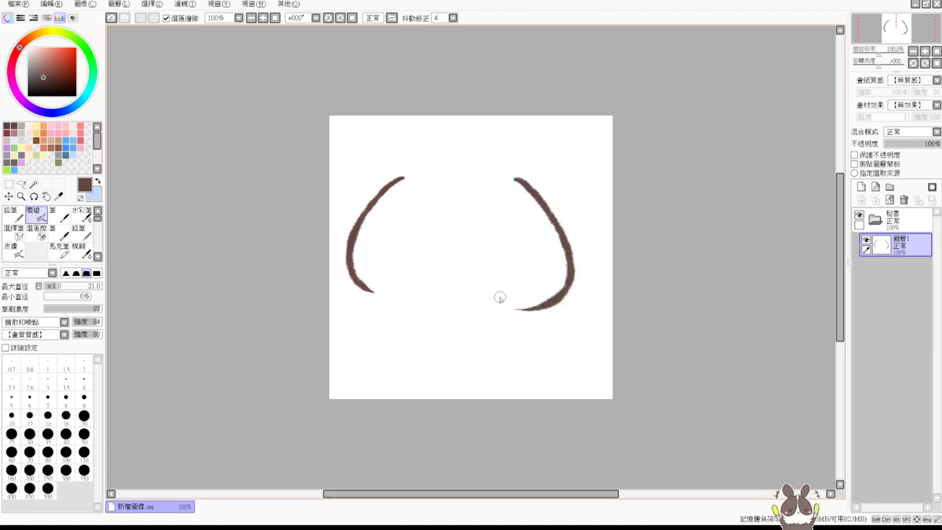
key(ctrl+z)
drag(416, 171, 518, 180)
Step: Move the 秘書 folder's head outline lower on the canvas
mouse_move(445, 210)
mouse_down()
mouse_move(440, 248)
mouse_move(442, 235)
mouse_up()
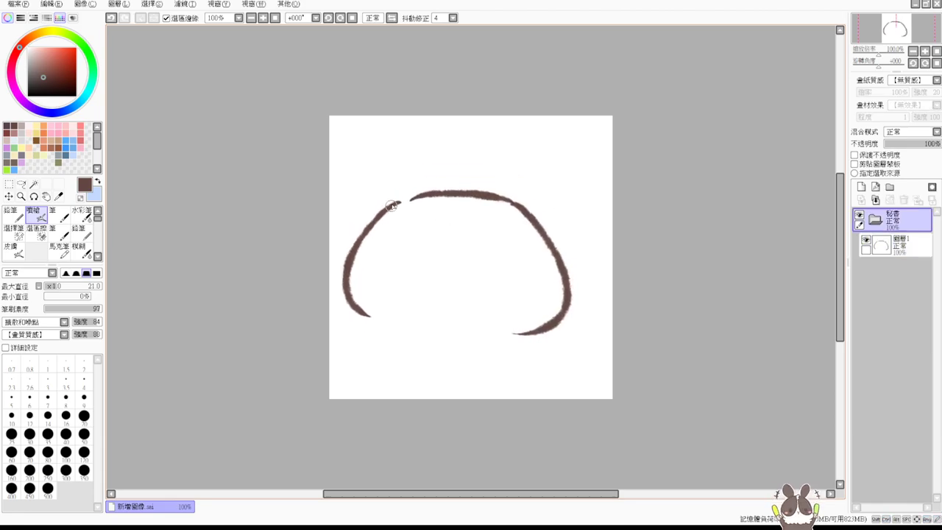
click(896, 254)
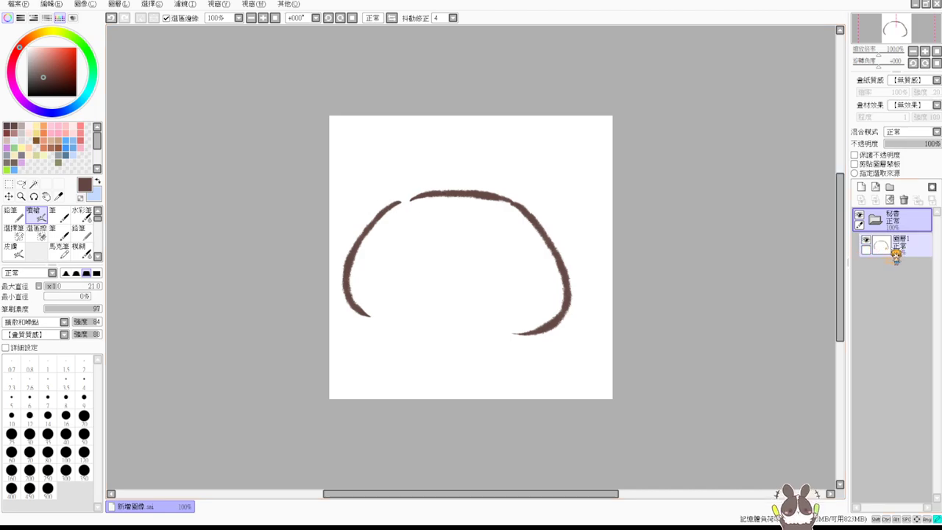
ctrl+click(425, 190)
drag(428, 192, 426, 210)
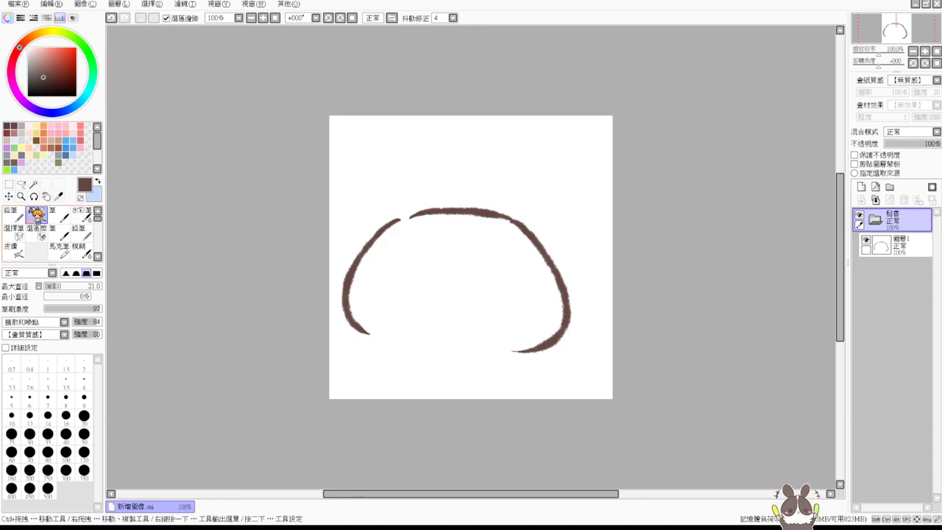
Step: Turn off the Move tool's CTRL+左鍵按一下選擇圖層 option and reposition the head outline near the canvas centre
click(9, 197)
click(22, 271)
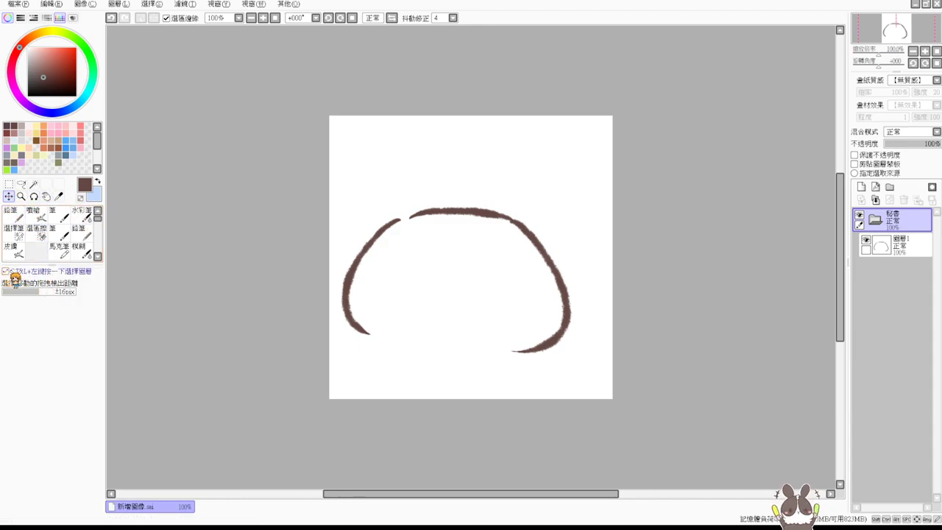
drag(520, 184, 540, 196)
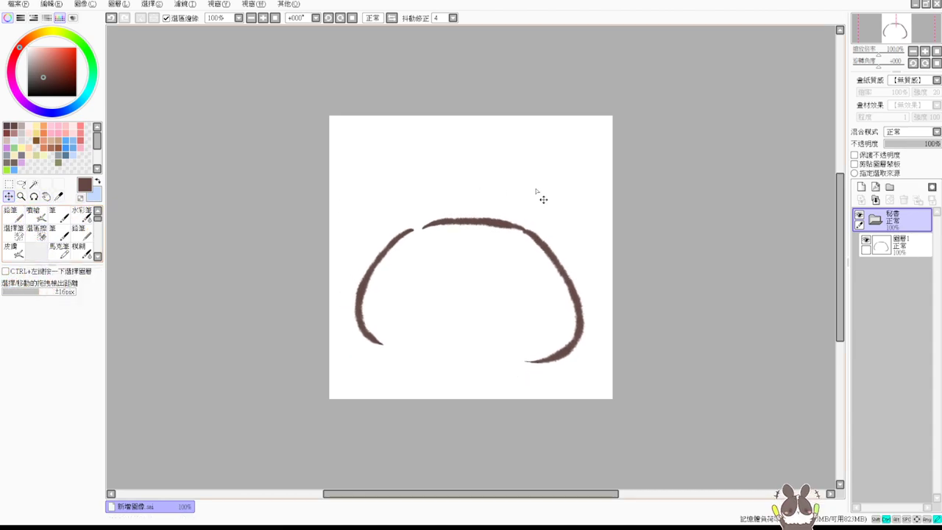
click(865, 242)
mouse_move(493, 245)
mouse_down()
mouse_move(488, 267)
mouse_move(505, 233)
mouse_up()
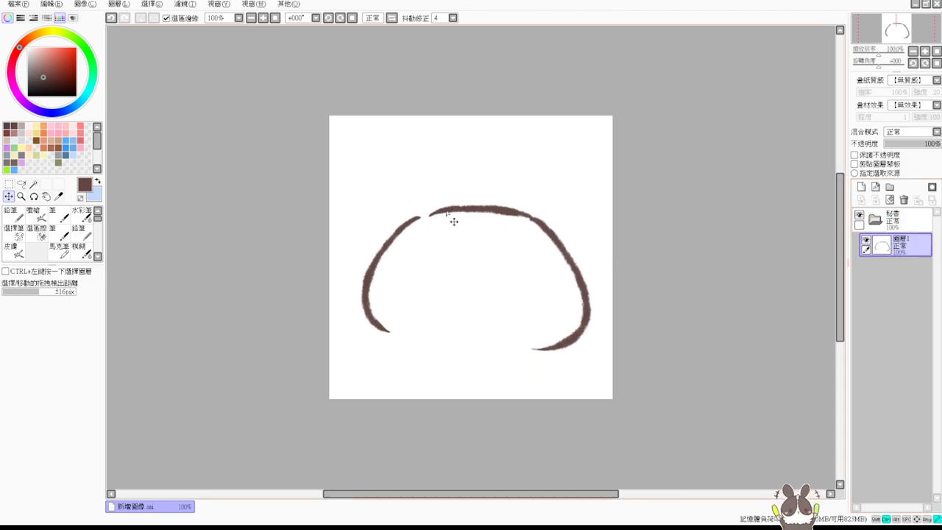
mouse_move(454, 220)
mouse_down()
mouse_move(452, 235)
mouse_move(446, 223)
mouse_up()
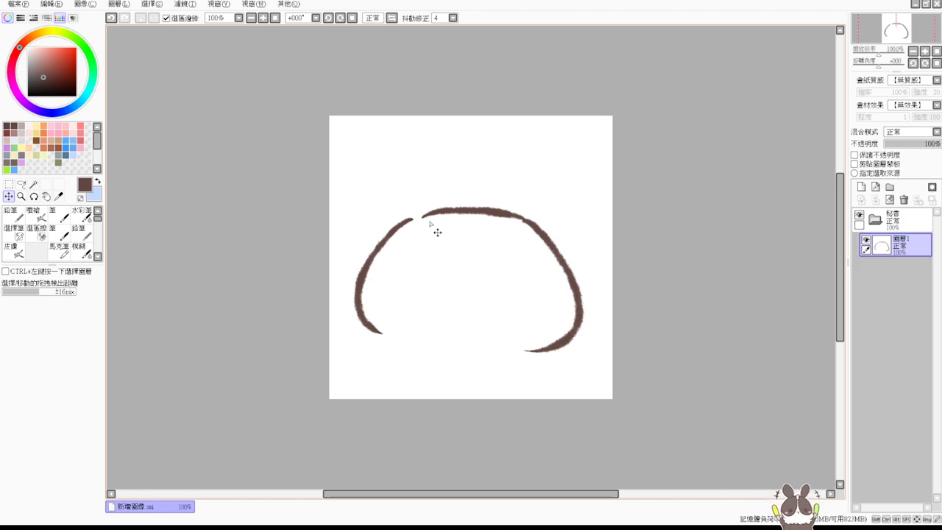
Step: Add a new layer above the head layer and draw a pointed arch above the head with the 噴槍 brush
click(861, 187)
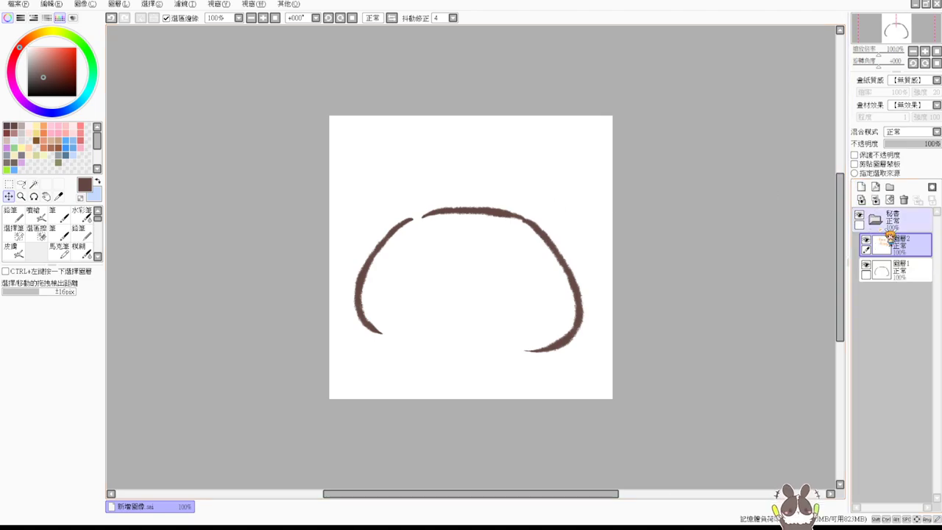
click(34, 215)
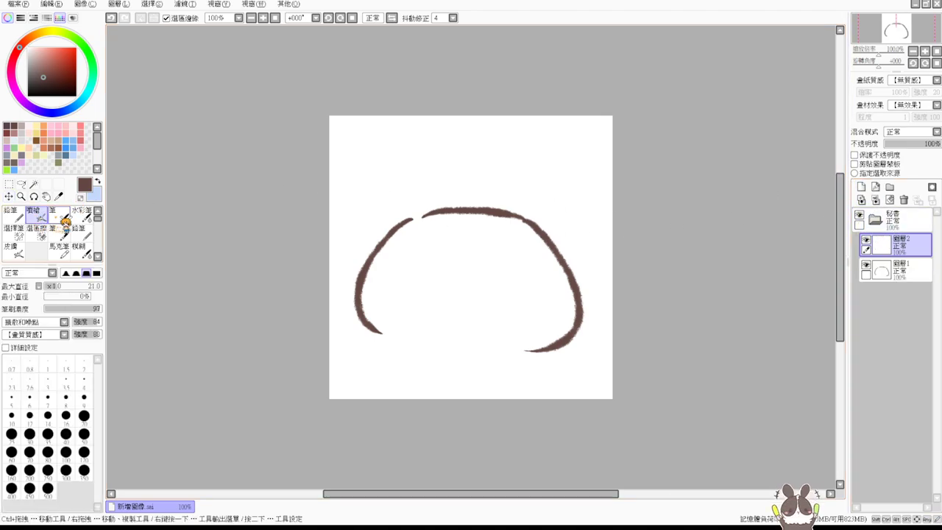
mouse_move(423, 198)
mouse_down()
mouse_move(460, 158)
mouse_move(526, 252)
mouse_move(526, 224)
mouse_move(499, 233)
mouse_move(507, 198)
mouse_up()
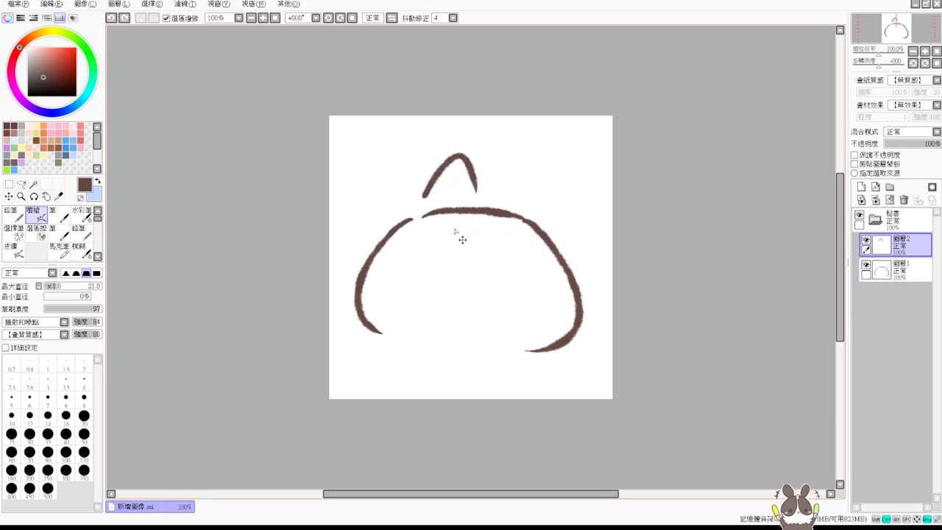
Step: Turn on the Move tool's CTRL+左鍵按一下選擇圖層 option and try moving the folder, the head and the pointed arch
click(8, 195)
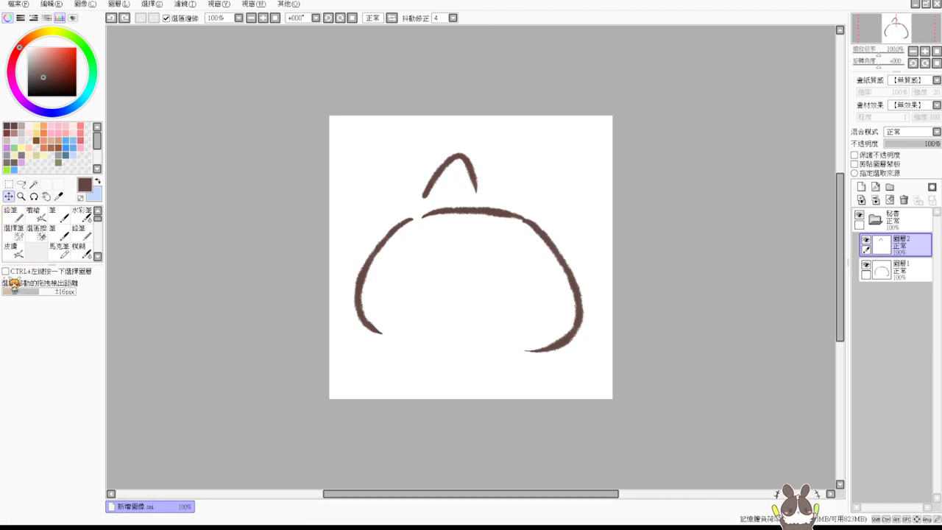
ctrl+click(557, 214)
mouse_move(557, 214)
mouse_down()
mouse_move(553, 246)
mouse_move(567, 236)
mouse_up()
ctrl+click(515, 237)
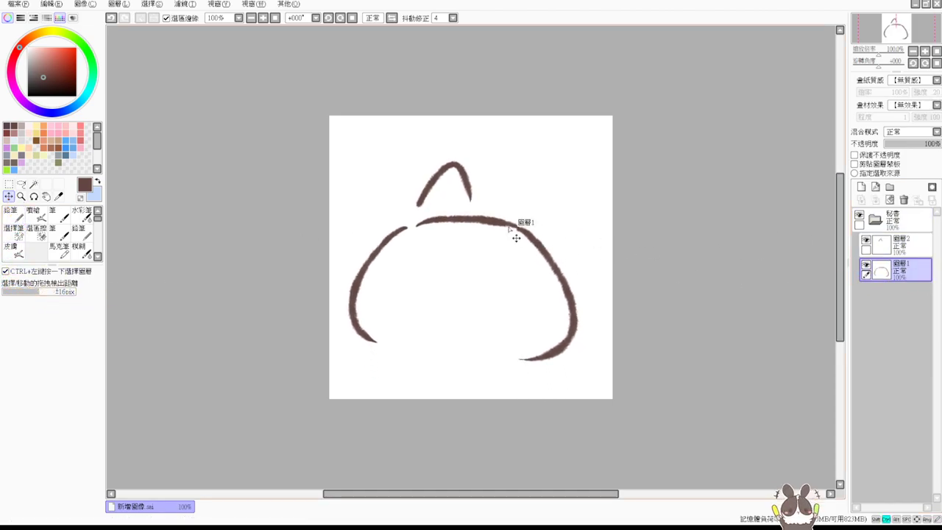
mouse_move(504, 236)
mouse_down()
mouse_move(513, 243)
mouse_move(505, 232)
mouse_up()
ctrl+click(508, 194)
mouse_move(513, 193)
mouse_down()
mouse_move(543, 200)
mouse_move(518, 190)
mouse_up()
ctrl+click(467, 157)
drag(467, 157, 421, 180)
ctrl+click(504, 195)
mouse_move(504, 195)
mouse_down()
mouse_move(516, 180)
mouse_move(486, 186)
mouse_up()
Step: Undo the trial moves and the pointed arch above the head
key(ctrl+z)
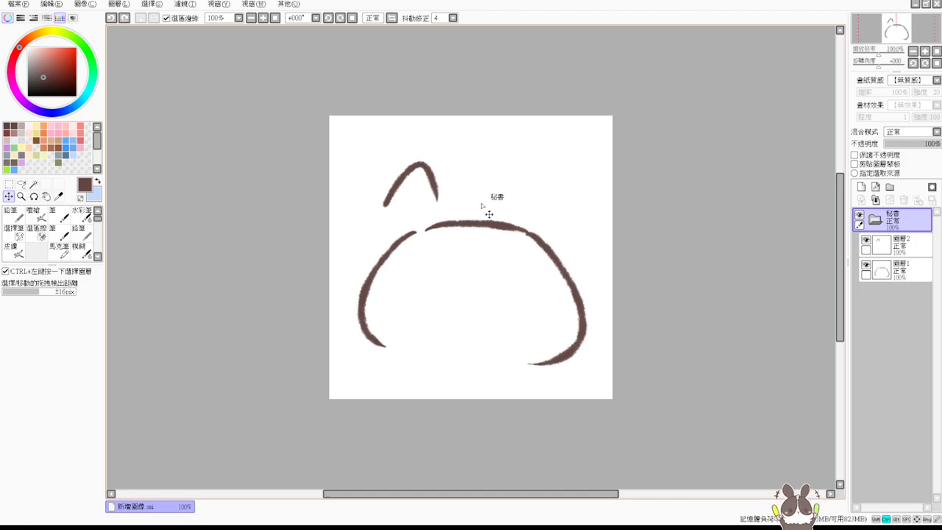
key(ctrl+z)
key(ctrl+z)
key(ctrl+z)
key(ctrl+z)
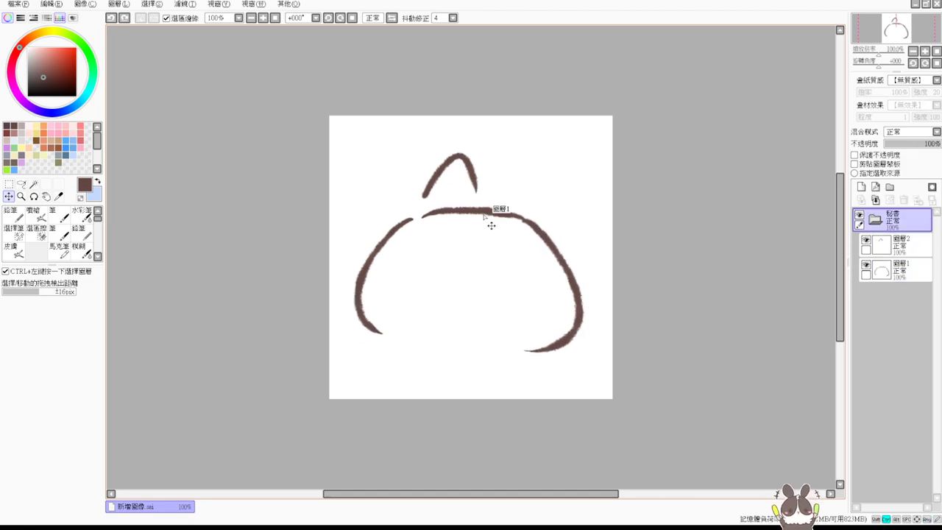
key(ctrl+z)
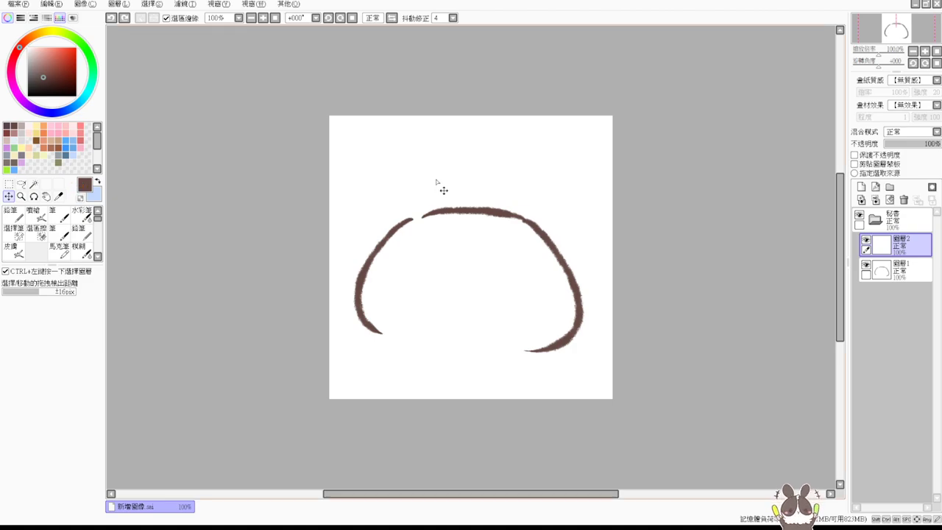
Step: Draw the right cat ear on 圖層2 with the 噴槍 brush, joining the head's top and right side
click(34, 215)
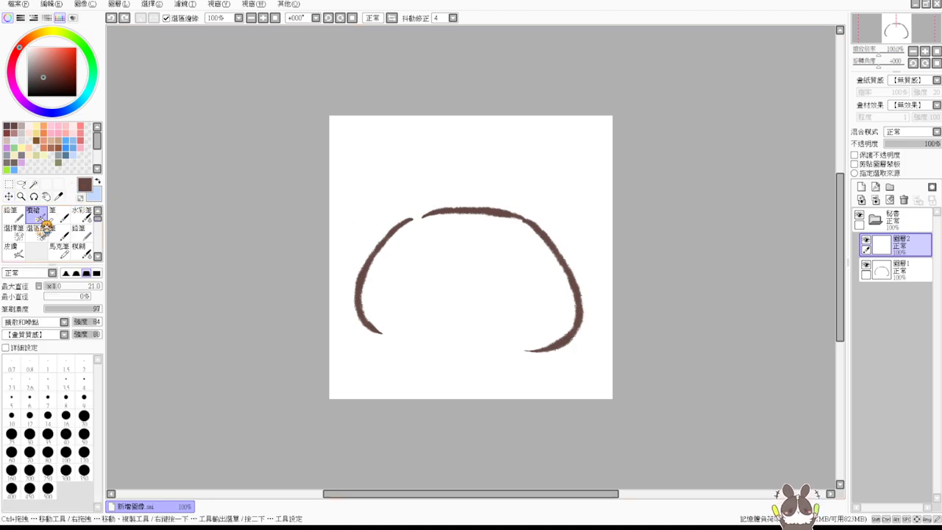
drag(493, 211, 558, 163)
key(ctrl+z)
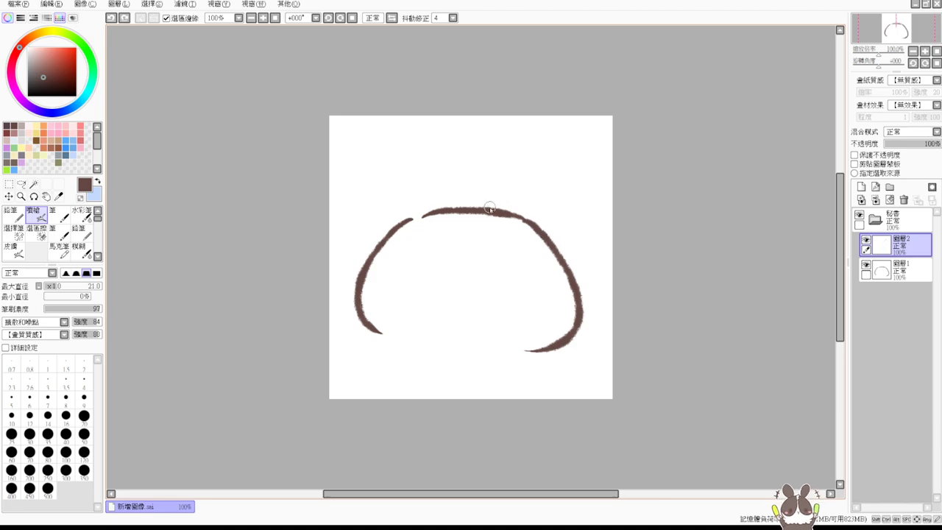
mouse_move(488, 209)
mouse_down()
mouse_move(523, 177)
mouse_move(556, 167)
mouse_move(565, 251)
mouse_up()
key(ctrl+z)
key(ctrl+z)
drag(490, 211, 558, 184)
key(ctrl+z)
mouse_move(492, 212)
mouse_down()
mouse_move(519, 184)
mouse_move(571, 177)
mouse_move(571, 267)
mouse_up()
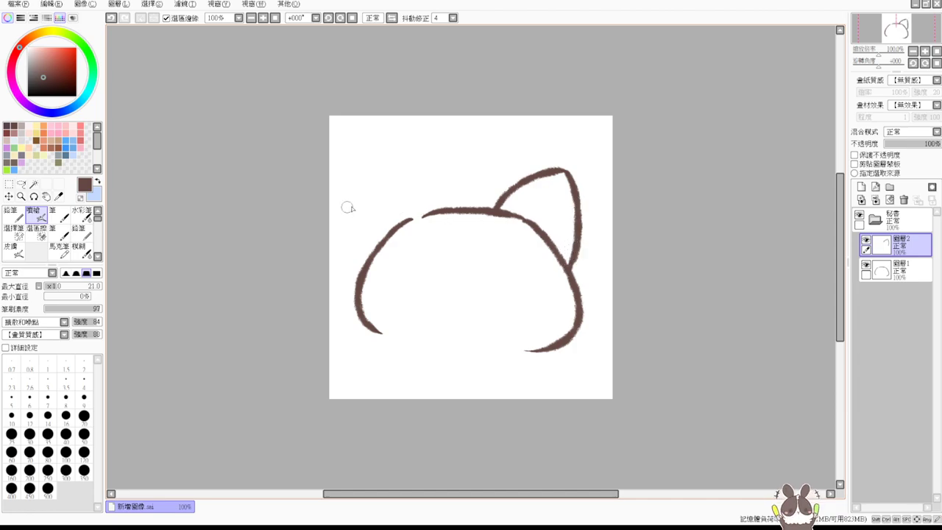
Step: Draw the left cat ear on 圖層2, rising from the head's left side and rejoining its top
mouse_move(383, 237)
mouse_down()
mouse_move(398, 167)
mouse_move(379, 237)
mouse_up()
key(ctrl+z)
drag(400, 169, 453, 211)
key(ctrl+z)
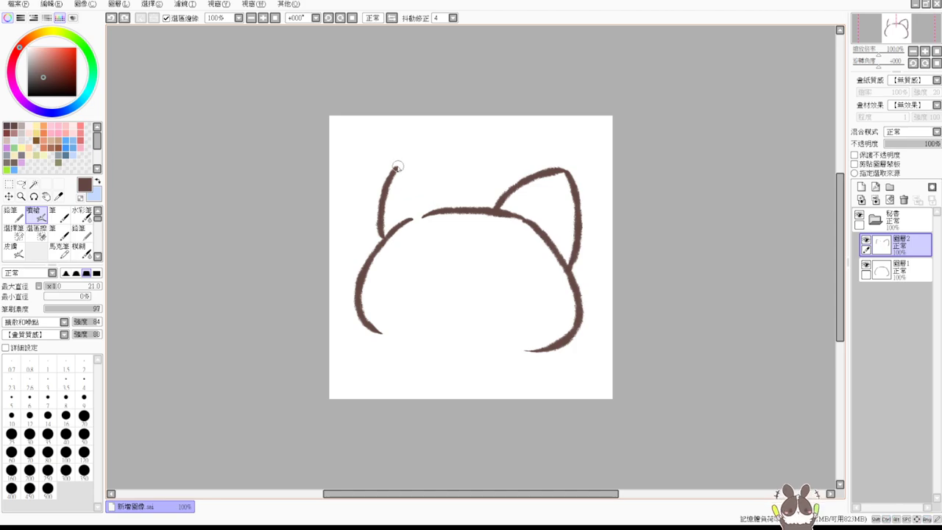
mouse_move(390, 171)
mouse_down()
mouse_move(410, 156)
mouse_move(452, 211)
mouse_up()
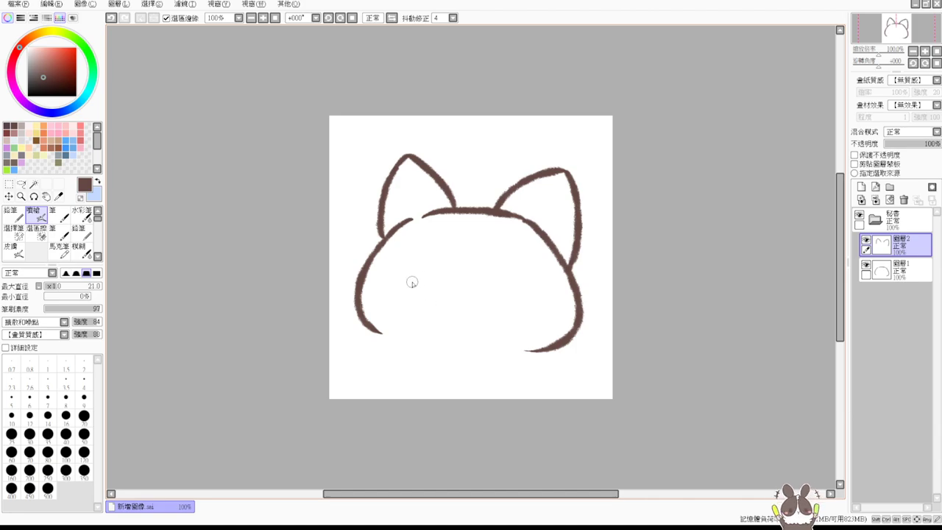
drag(365, 280, 365, 329)
key(ctrl+z)
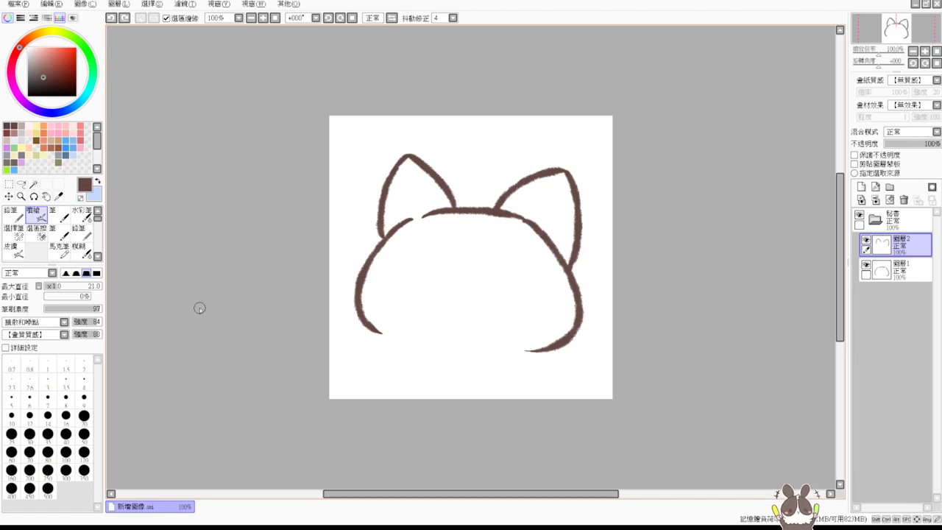
click(661, 278)
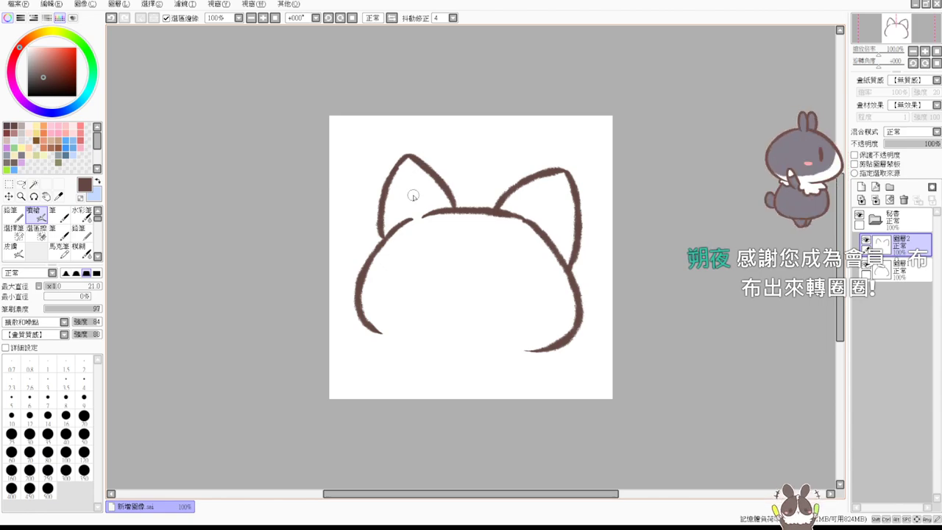
Step: Try drawing facial features on 圖層2, with a filled dark brown left eye and a curved line above it
mouse_move(414, 276)
mouse_down()
mouse_move(396, 282)
mouse_move(445, 268)
mouse_up()
key(ctrl+z)
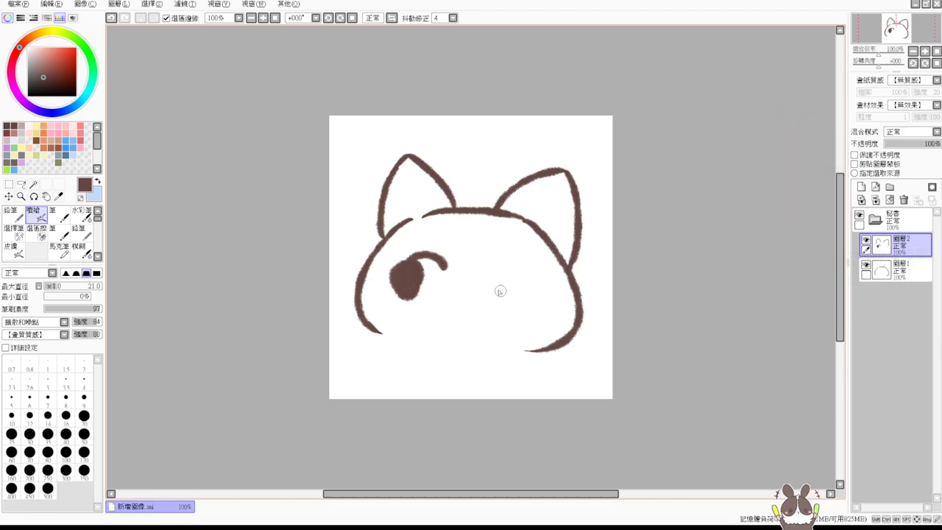
mouse_move(449, 301)
mouse_down()
mouse_move(484, 296)
mouse_move(508, 274)
mouse_move(515, 298)
mouse_move(512, 278)
mouse_move(547, 284)
mouse_up()
Step: Undo all the trial strokes inside the face
key(ctrl+z)
key(ctrl+z)
key(ctrl+z)
key(ctrl+z)
key(ctrl+z)
key(ctrl+z)
key(ctrl+z)
key(ctrl+z)
key(ctrl+z)
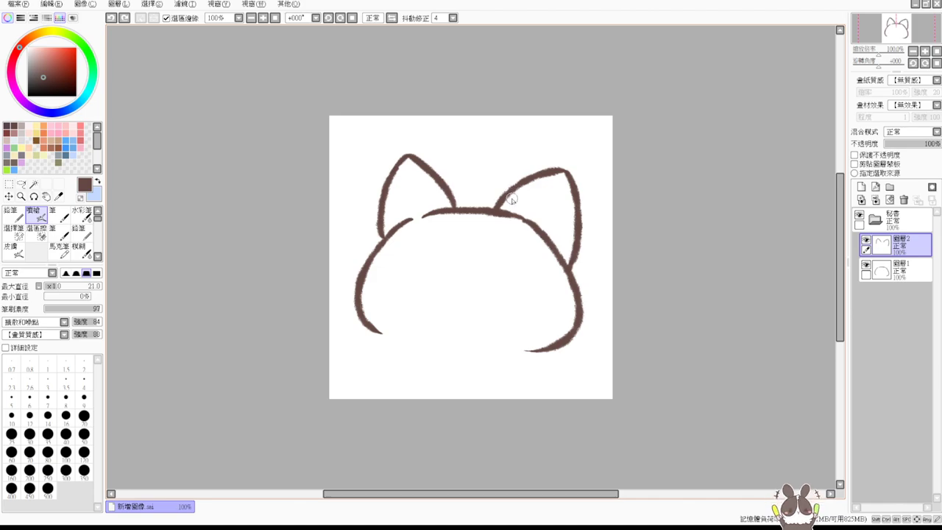
Step: Merge the ear layer 圖層2 down into 圖層1 and erase the head outline crossing the bases of both ears
key(e)
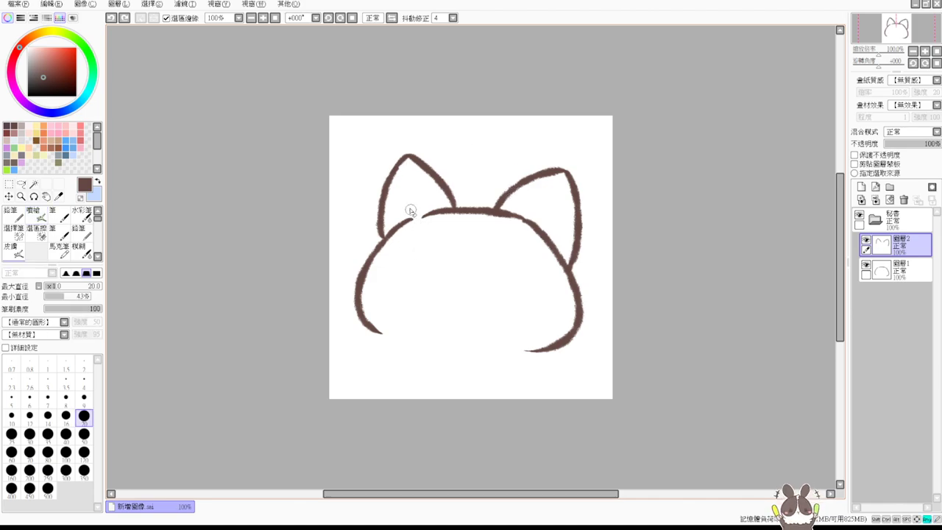
drag(412, 239, 412, 234)
key(v)
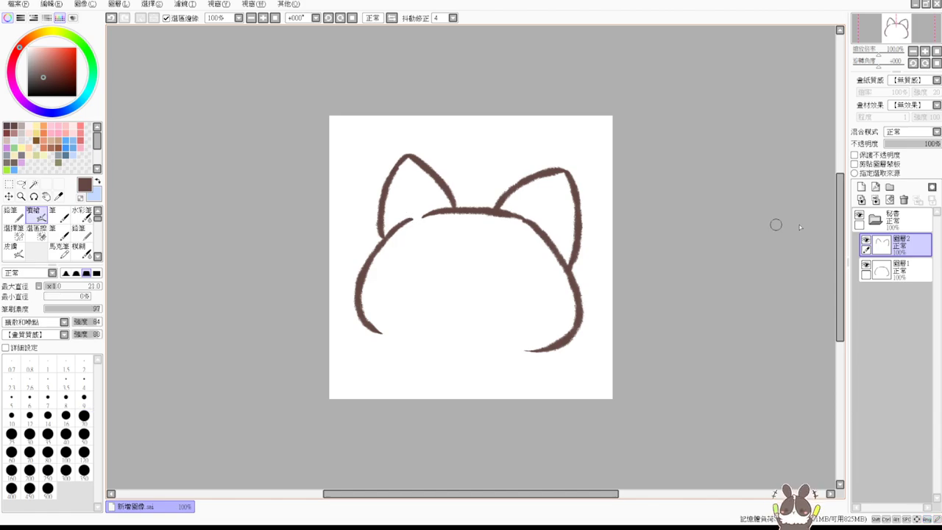
click(876, 200)
key(e)
mouse_move(400, 231)
mouse_down()
mouse_move(395, 242)
mouse_move(390, 226)
mouse_move(388, 251)
mouse_up()
mouse_move(431, 204)
mouse_down()
mouse_move(420, 211)
mouse_move(448, 217)
mouse_up()
mouse_move(532, 204)
mouse_down()
mouse_move(489, 223)
mouse_move(527, 214)
mouse_move(531, 256)
mouse_move(550, 234)
mouse_move(560, 276)
mouse_up()
Step: Draw two short vertical bars as eyes inside the face with the 噴槍 brush
key(v)
mouse_move(416, 276)
mouse_down()
mouse_move(414, 291)
mouse_move(423, 292)
mouse_up()
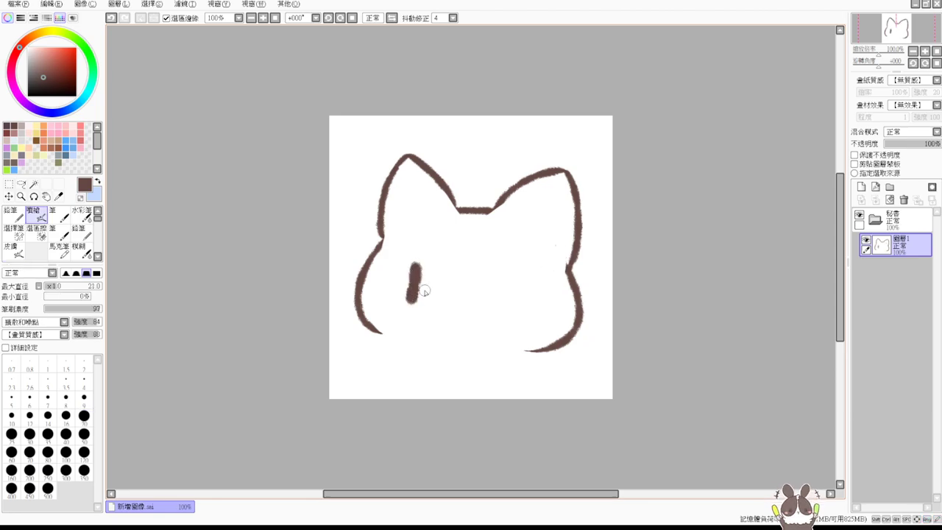
drag(503, 262, 505, 302)
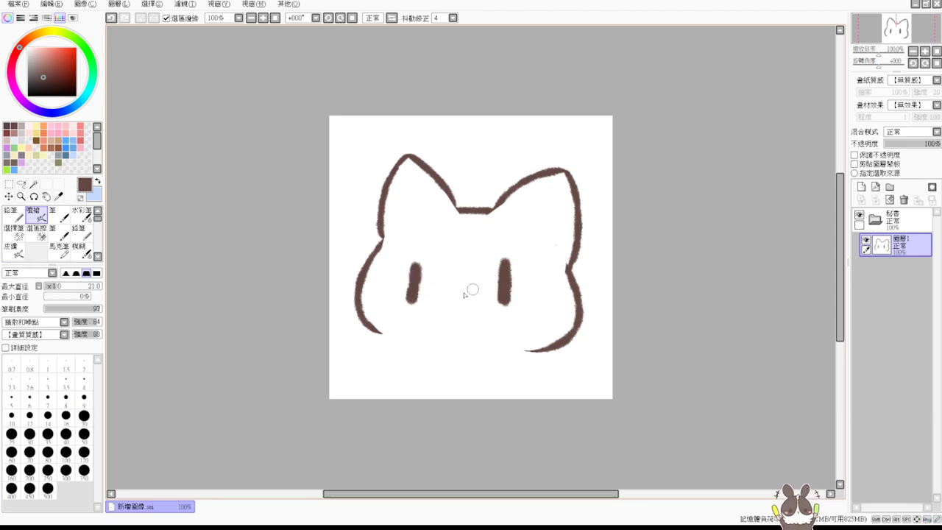
Step: Try drawing a mouth below and between the two bar eyes, and undo its strokes
drag(444, 304, 441, 330)
mouse_move(451, 321)
mouse_down()
mouse_move(462, 333)
mouse_move(472, 307)
mouse_up()
key(ctrl+z)
key(ctrl+z)
key(ctrl+z)
key(ctrl+z)
key(ctrl+z)
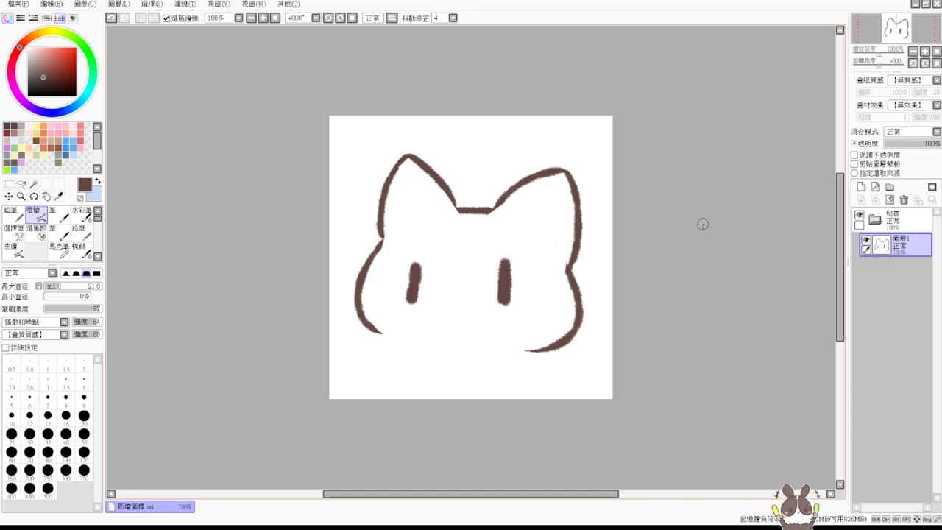
Step: Draw both eyes as rounded outlines filled dark brown over the bars, leaving a white sliver at each eye's left side
mouse_move(415, 270)
mouse_down()
mouse_move(405, 306)
mouse_move(412, 270)
mouse_move(409, 292)
mouse_move(433, 282)
mouse_move(388, 292)
mouse_move(422, 303)
mouse_move(438, 288)
mouse_move(413, 267)
mouse_move(403, 271)
mouse_move(426, 289)
mouse_move(408, 296)
mouse_move(417, 271)
mouse_move(420, 300)
mouse_move(422, 271)
mouse_move(434, 282)
mouse_move(430, 274)
mouse_move(429, 299)
mouse_move(400, 307)
mouse_up()
key(ctrl+z)
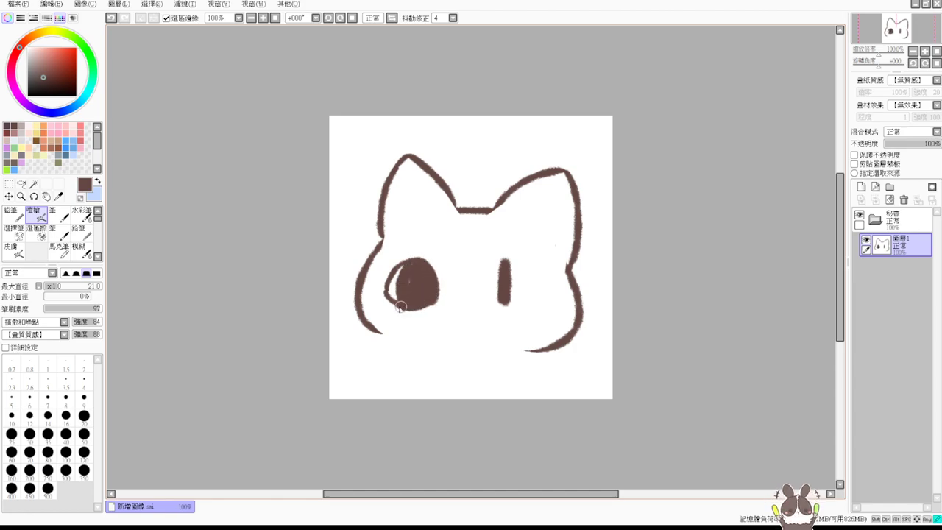
drag(475, 287, 511, 263)
key(ctrl+z)
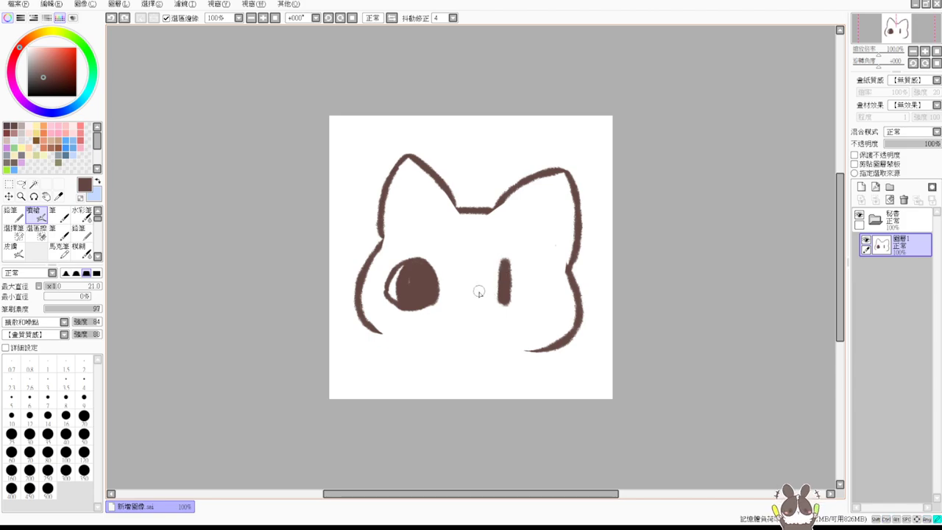
key(ctrl+z)
mouse_move(479, 292)
mouse_down()
mouse_move(512, 260)
mouse_move(544, 294)
mouse_up()
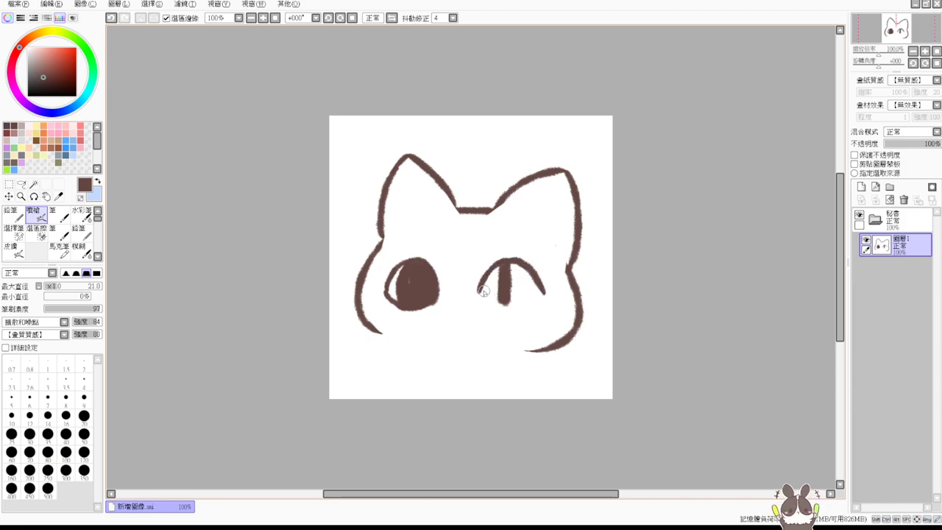
mouse_move(483, 291)
mouse_down()
mouse_move(519, 310)
mouse_move(502, 309)
mouse_move(545, 294)
mouse_up()
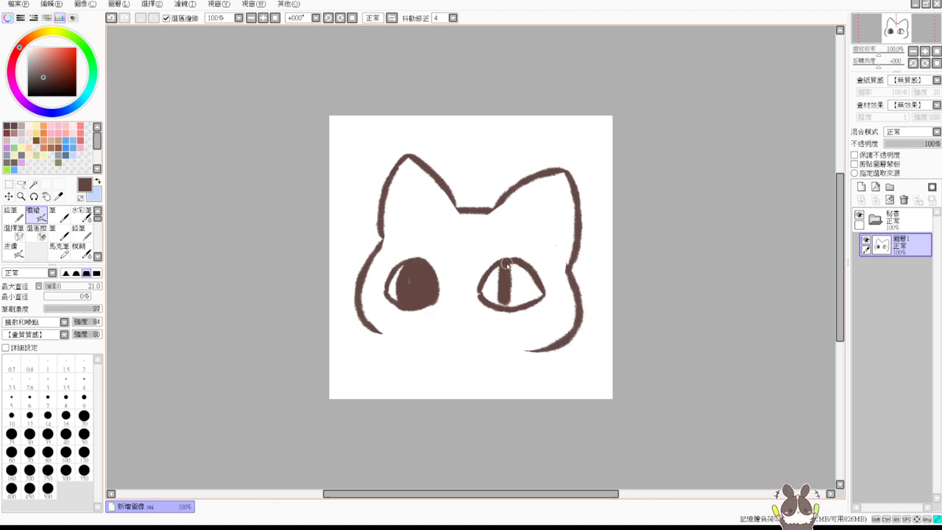
mouse_move(506, 264)
mouse_down()
mouse_move(518, 303)
mouse_move(533, 293)
mouse_move(537, 301)
mouse_move(511, 282)
mouse_move(505, 295)
mouse_move(530, 280)
mouse_move(519, 292)
mouse_up()
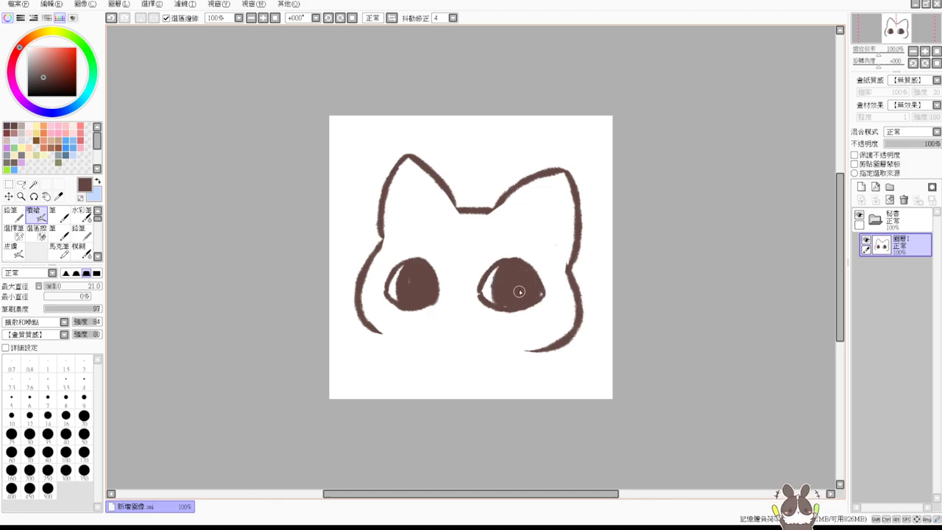
Step: Erase a thin white sliver inside the right edge of each filled eye
key(e)
drag(430, 278, 430, 296)
key(b)
key(e)
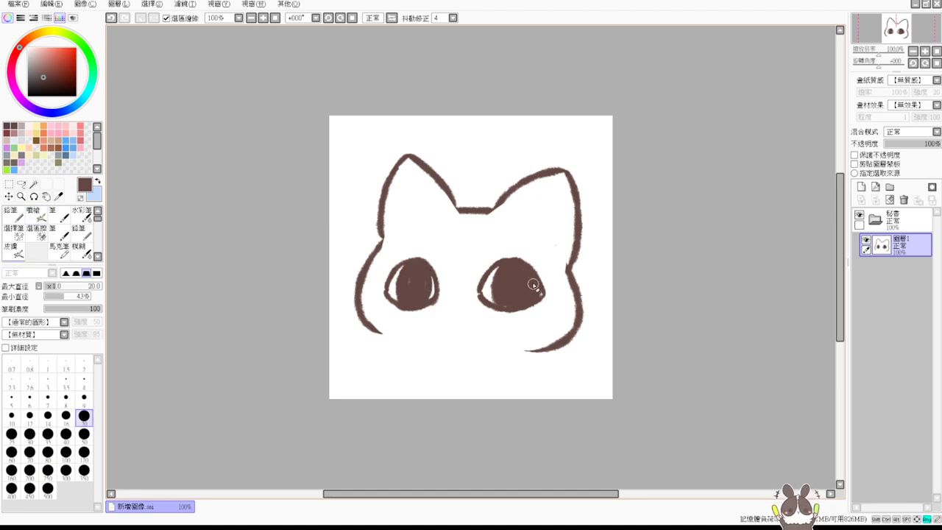
mouse_move(533, 285)
mouse_down()
mouse_move(532, 298)
mouse_move(525, 291)
mouse_up()
key(b)
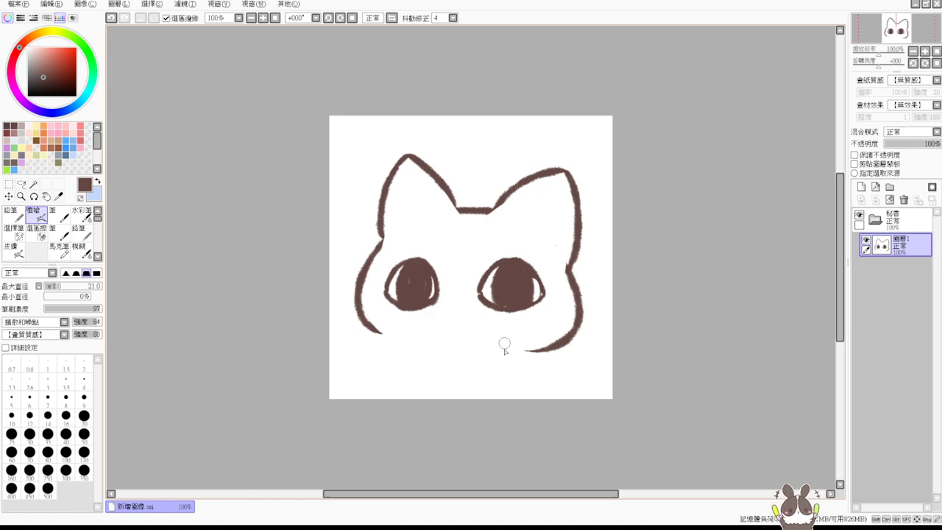
Step: Draw a small triangular nose below the eyes and rework it into a short H-shaped mouth
drag(449, 318, 460, 323)
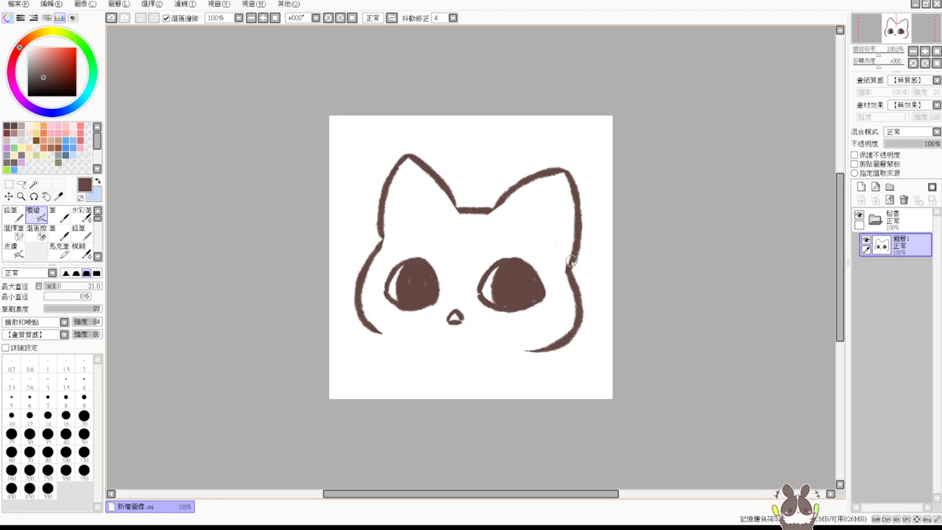
key(ctrl+z)
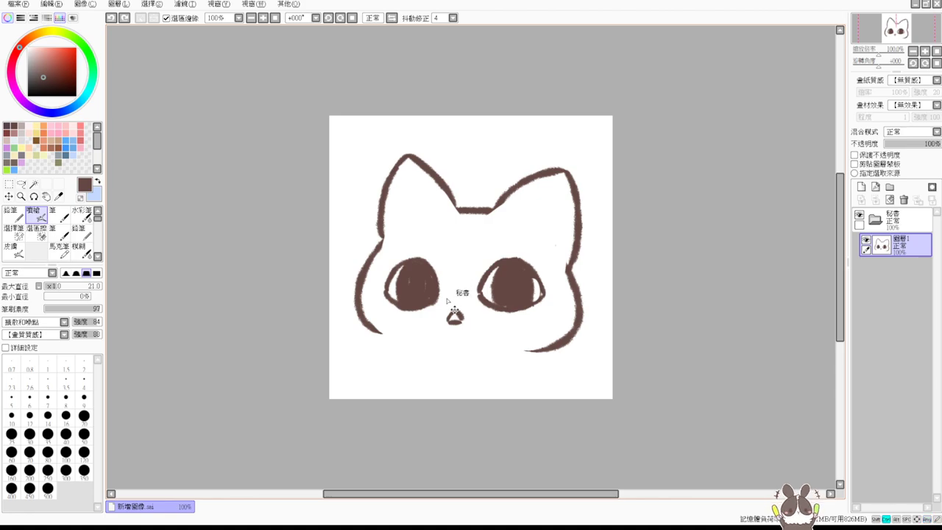
key(e)
mouse_move(449, 313)
mouse_down()
mouse_move(455, 320)
mouse_move(446, 321)
mouse_move(465, 324)
mouse_up()
key(b)
Step: Draw a stack of short horizontal strokes between the two eyes
drag(442, 259, 479, 266)
drag(445, 271, 474, 273)
drag(444, 280, 471, 287)
mouse_move(446, 293)
mouse_down()
mouse_move(465, 293)
mouse_move(460, 299)
mouse_up()
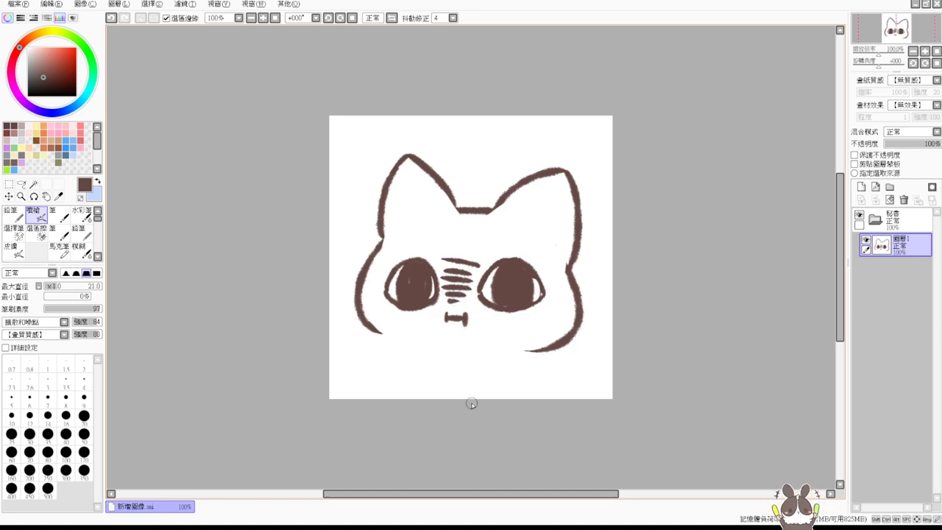
Step: Draw wavy marks outside both sides of the head and a slanted brow above the left eye
drag(341, 194, 372, 256)
mouse_move(610, 227)
mouse_down()
mouse_move(589, 250)
mouse_move(612, 277)
mouse_up()
mouse_move(387, 260)
mouse_down()
mouse_move(511, 261)
mouse_move(443, 264)
mouse_up()
key(ctrl+z)
key(ctrl+z)
key(ctrl+y)
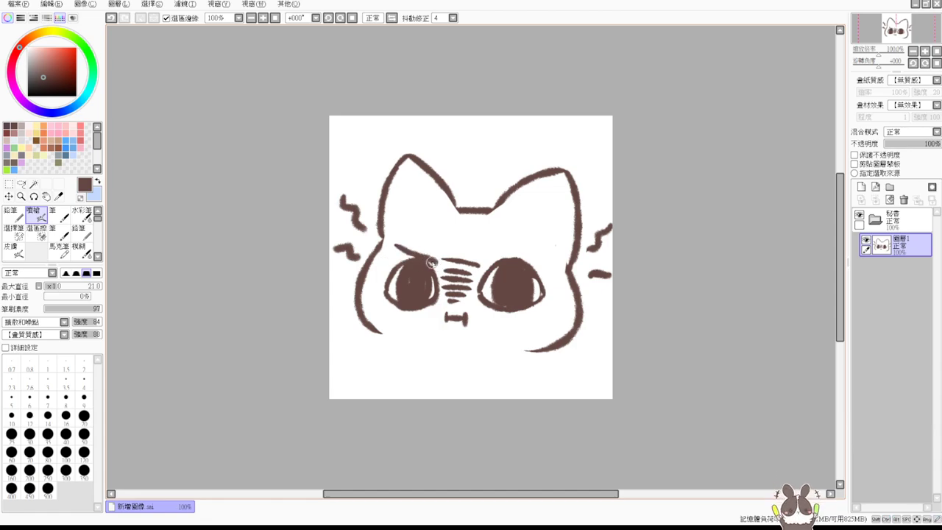
Step: Undo the brow, side marks, strokes between the eyes, mouth, nose and the slivers erased at the eyes' right edges
key(ctrl+z)
key(ctrl+z)
key(ctrl+z)
key(ctrl+z)
key(ctrl+z)
key(ctrl+z)
key(ctrl+z)
key(ctrl+z)
key(ctrl+z)
key(ctrl+z)
key(ctrl+z)
key(ctrl+z)
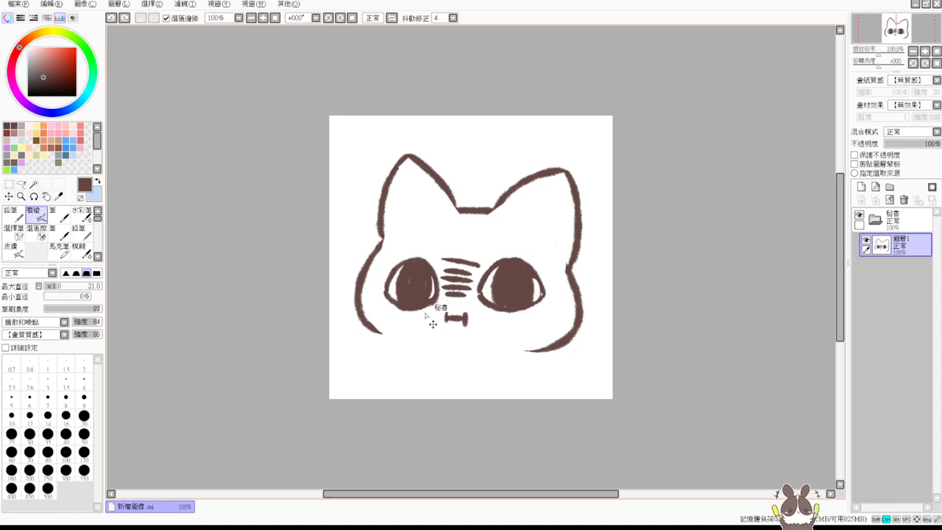
key(ctrl+z)
key(ctrl+z)
key(ctrl+z)
key(ctrl+z)
key(ctrl+z)
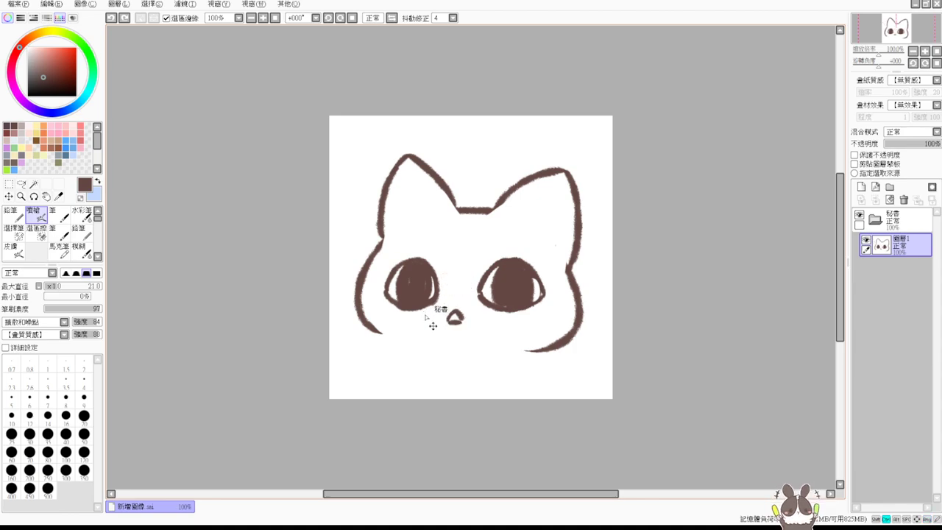
key(ctrl+z)
key(ctrl+z)
key(ctrl+z)
key(ctrl+z)
key(ctrl+z)
key(ctrl+z)
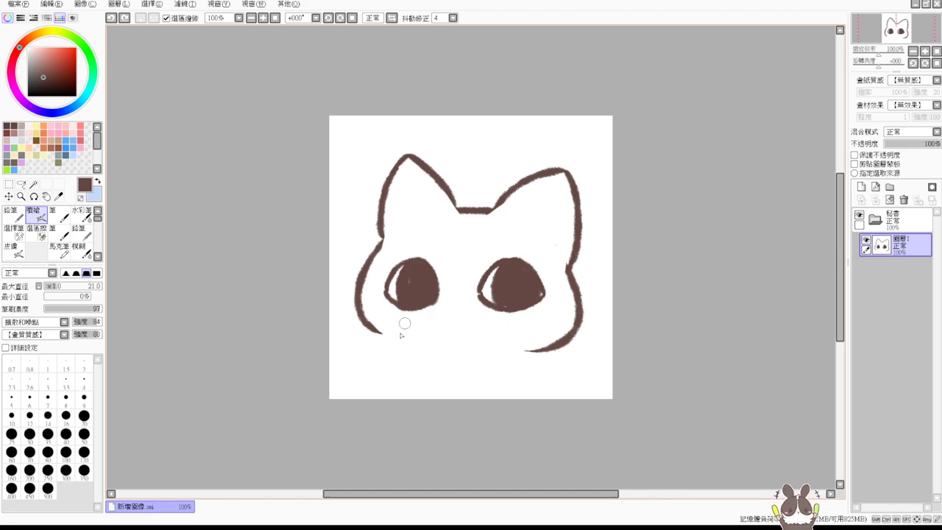
Step: Erase the left cheek outline and redraw it straighter from the ear base to a lower corner, cleaning up its inner edge
drag(366, 320, 392, 340)
key(e)
mouse_move(374, 248)
mouse_down()
mouse_move(355, 295)
mouse_move(355, 320)
mouse_up()
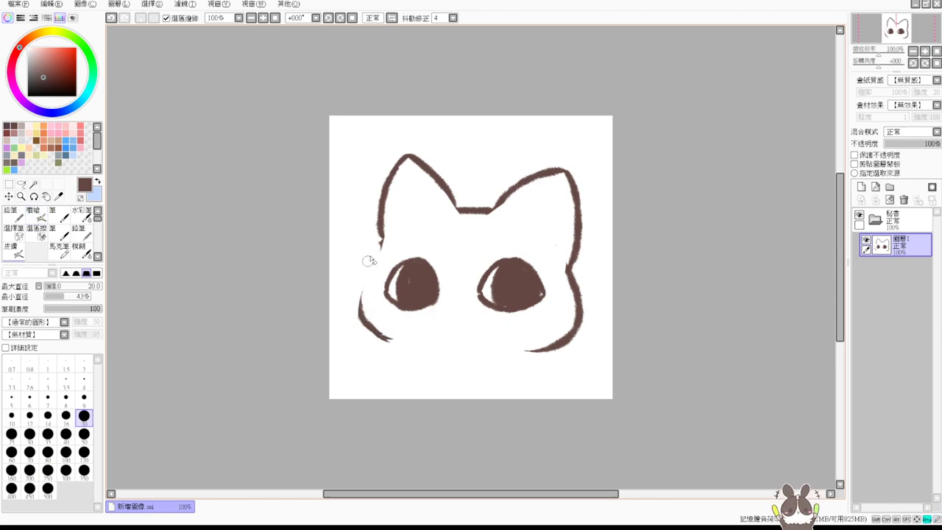
drag(363, 283, 359, 319)
key(b)
drag(383, 241, 362, 315)
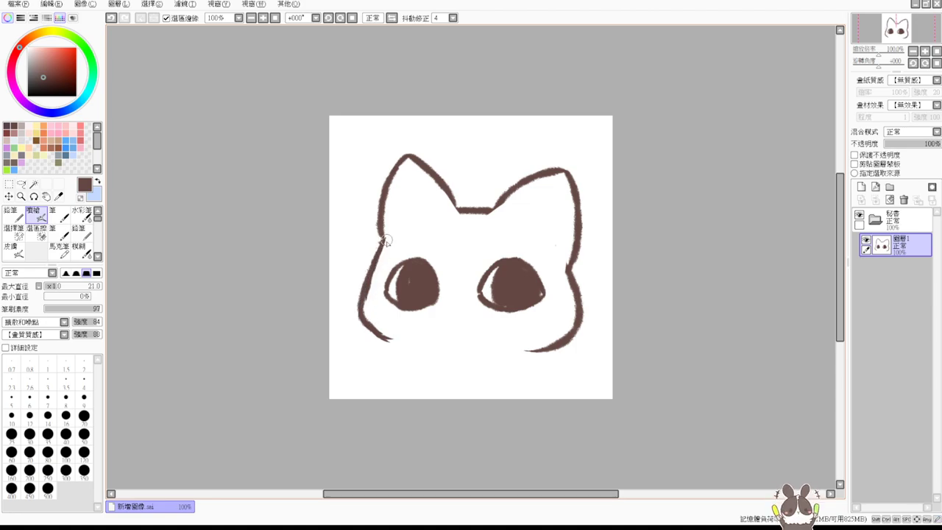
key(ctrl+z)
key(ctrl+z)
mouse_move(382, 241)
mouse_down()
mouse_move(363, 297)
mouse_move(363, 340)
mouse_up()
mouse_move(357, 314)
mouse_down()
mouse_move(369, 339)
mouse_move(407, 344)
mouse_up()
key(e)
drag(366, 308, 381, 331)
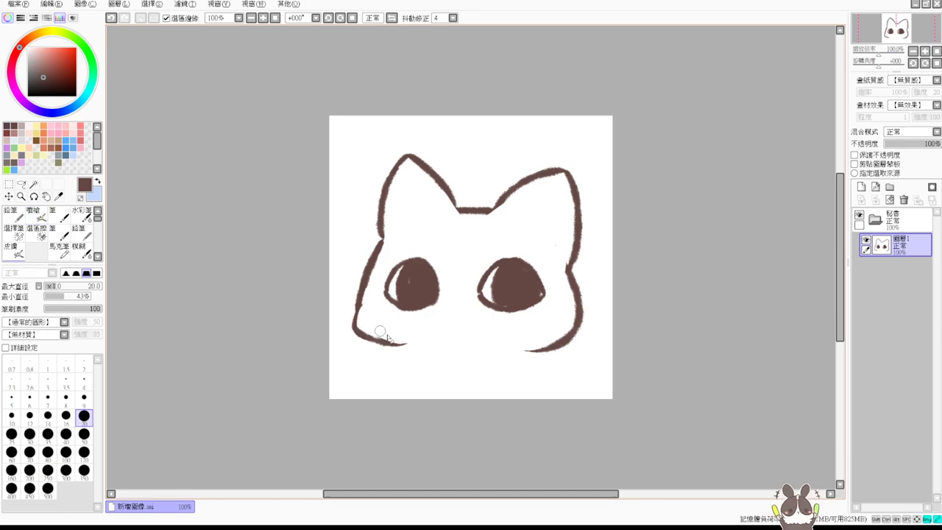
key(b)
Step: Erase the right cheek outline and redraw it from the right ear's base, curving inward at the jaw
key(e)
mouse_move(569, 293)
mouse_down()
mouse_move(573, 274)
mouse_move(544, 343)
mouse_move(579, 330)
mouse_up()
key(b)
drag(569, 268, 581, 323)
mouse_move(581, 288)
mouse_down()
mouse_move(577, 343)
mouse_move(555, 345)
mouse_up()
key(ctrl+z)
key(ctrl+z)
key(ctrl+z)
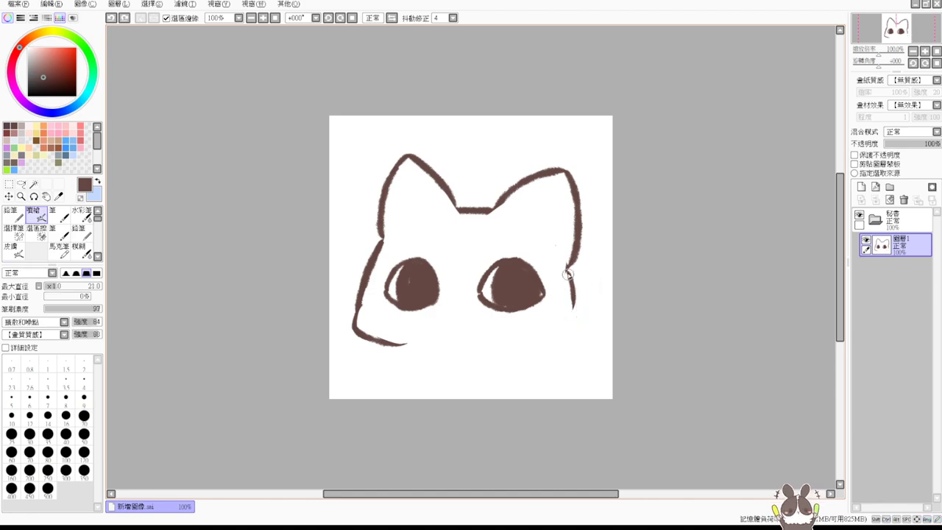
drag(567, 268, 570, 344)
drag(576, 302, 527, 353)
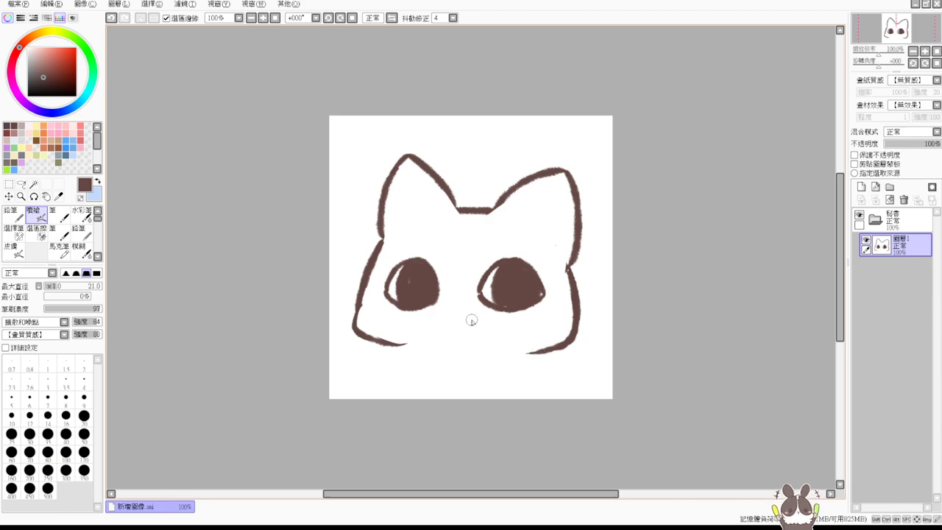
Step: Redraw the left cheek's lower corner rounder and close the head with a chin line running to the right jaw
key(e)
mouse_move(361, 302)
mouse_down()
mouse_move(350, 337)
mouse_move(409, 344)
mouse_up()
key(b)
mouse_move(371, 267)
mouse_down()
mouse_move(357, 327)
mouse_move(365, 314)
mouse_move(360, 340)
mouse_move(382, 350)
mouse_up()
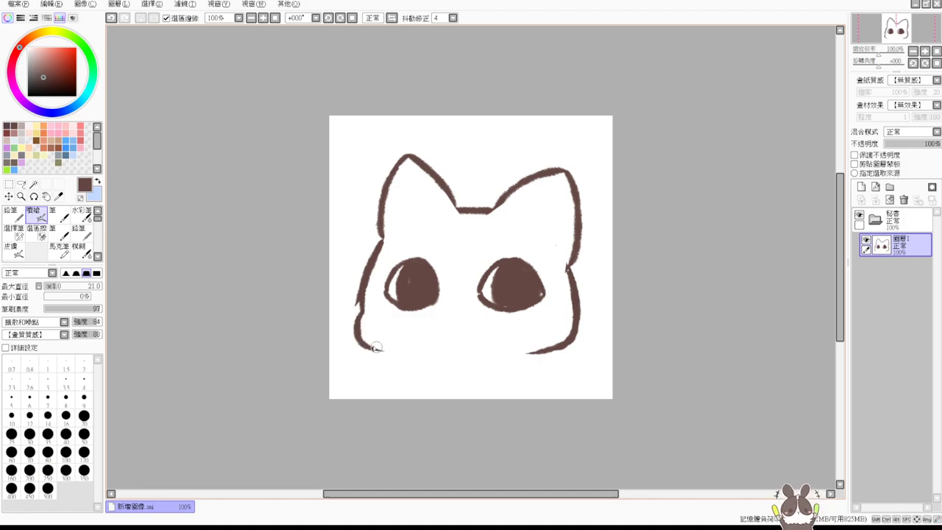
key(ctrl+z)
mouse_move(359, 315)
mouse_down()
mouse_move(379, 346)
mouse_move(354, 332)
mouse_move(435, 349)
mouse_move(361, 340)
mouse_move(402, 351)
mouse_move(407, 361)
mouse_move(377, 354)
mouse_move(451, 367)
mouse_move(413, 364)
mouse_move(549, 355)
mouse_move(505, 360)
mouse_move(550, 344)
mouse_up()
key(ctrl+z)
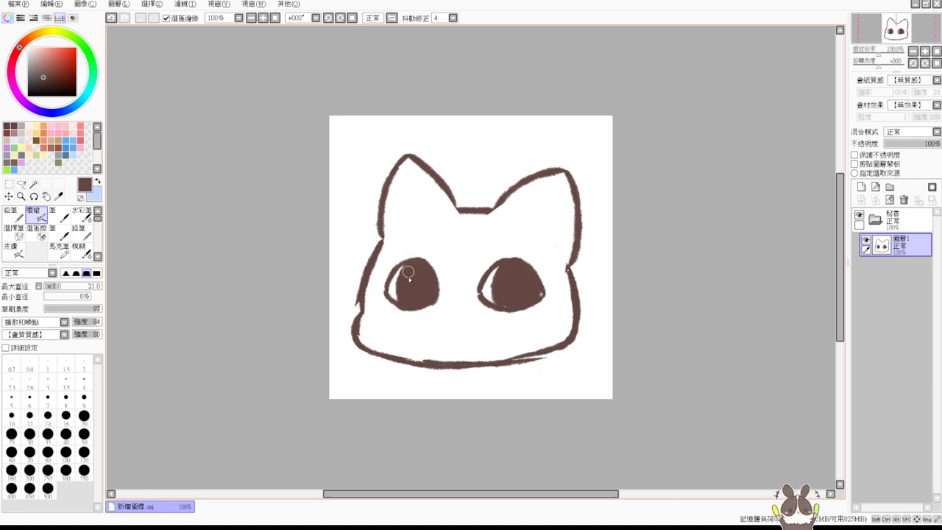
Step: Erase both filled eyes from the face
key(e)
mouse_move(409, 272)
mouse_down()
mouse_move(387, 303)
mouse_move(411, 255)
mouse_move(423, 318)
mouse_move(439, 269)
mouse_move(459, 277)
mouse_move(508, 248)
mouse_move(484, 269)
mouse_move(480, 306)
mouse_move(528, 262)
mouse_move(519, 301)
mouse_move(542, 299)
mouse_up()
key(v)
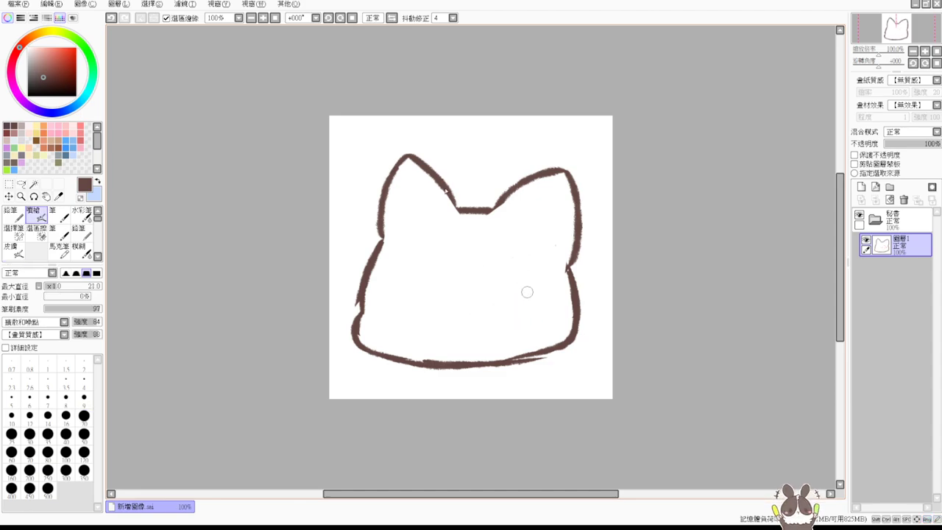
Step: Erase the left ear's inner side and the head's top line, and redraw them with a steeper ear and wider top
key(e)
mouse_move(462, 220)
mouse_down()
mouse_move(439, 214)
mouse_move(458, 217)
mouse_up()
key(v)
mouse_move(410, 156)
mouse_down()
mouse_move(445, 207)
mouse_move(455, 203)
mouse_up()
key(e)
key(v)
mouse_move(414, 158)
mouse_down()
mouse_move(431, 185)
mouse_move(510, 211)
mouse_up()
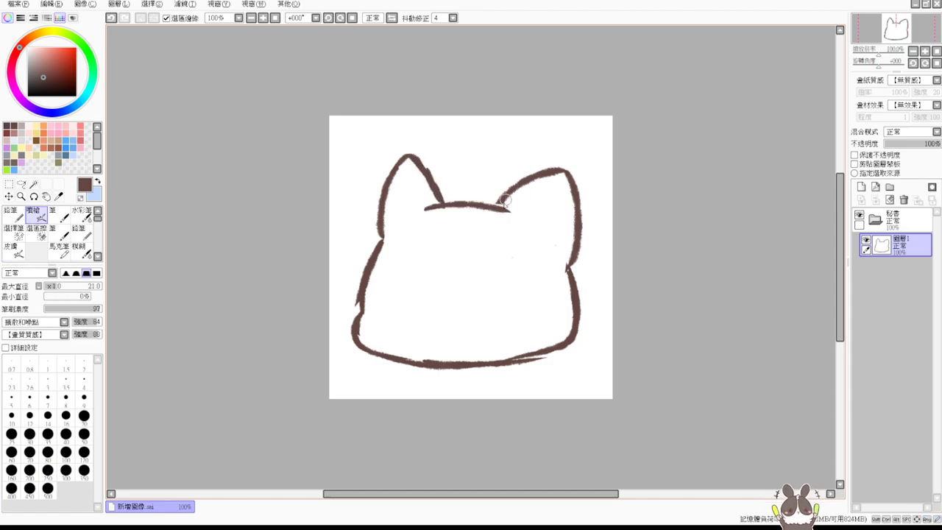
Step: Reposition the head slightly down and right using the Move tool with a ±10pix drag detection distance, and reselect 圖層1
drag(584, 275, 578, 282)
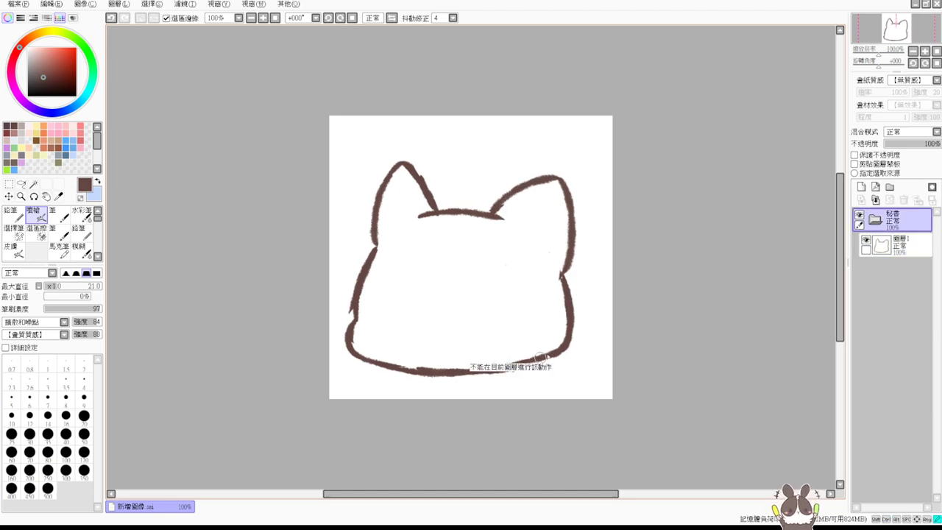
click(884, 245)
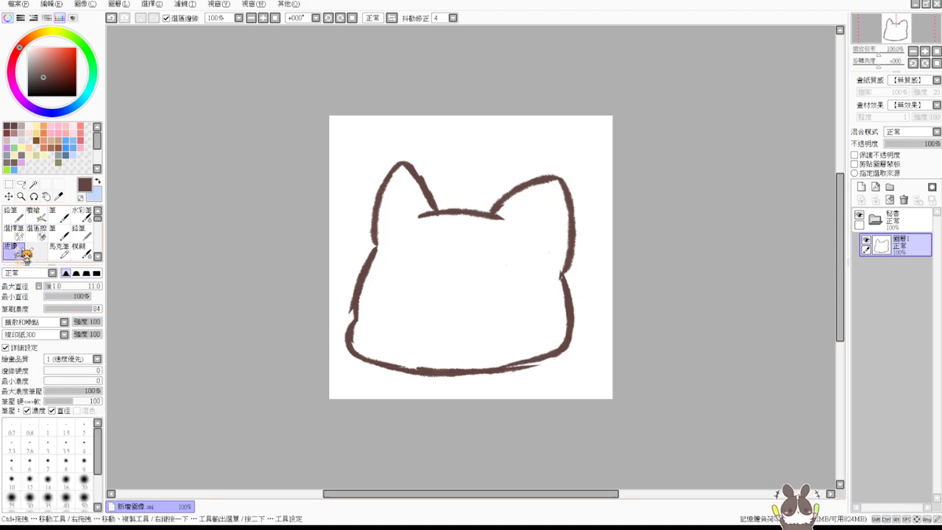
click(8, 196)
drag(41, 293, 26, 291)
drag(372, 267, 391, 267)
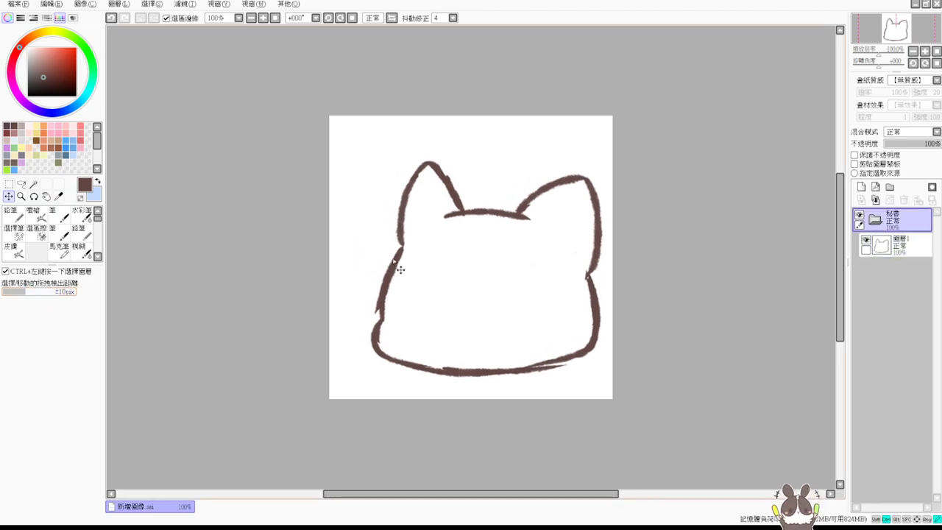
mouse_move(529, 298)
mouse_down()
mouse_move(540, 280)
mouse_move(526, 308)
mouse_move(520, 299)
mouse_up()
click(899, 243)
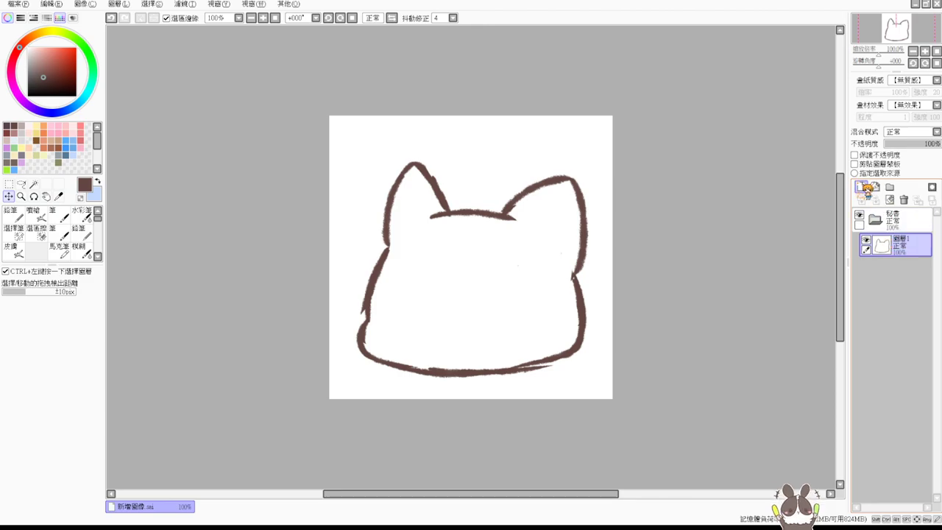
Step: Try adding two empty layers above 圖層1, and undo both additions
click(861, 187)
click(862, 187)
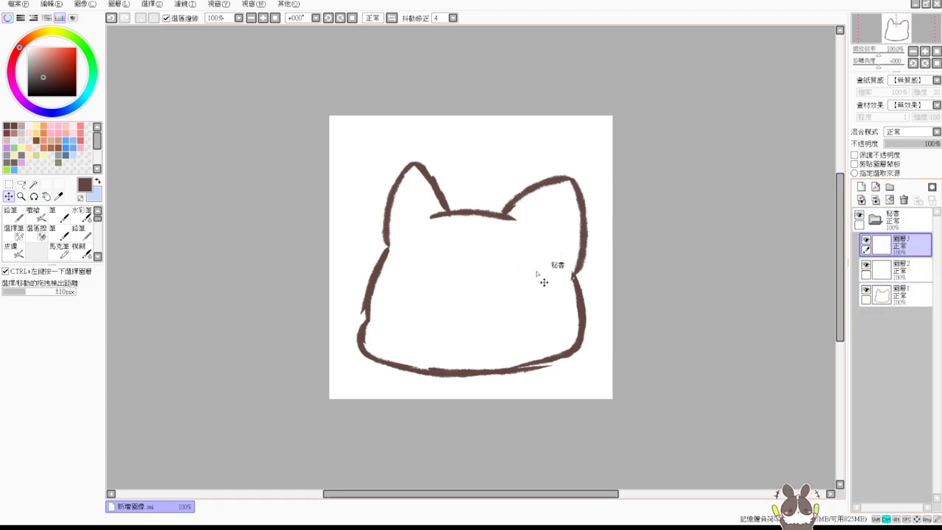
drag(499, 276, 456, 276)
click(889, 303)
key(ctrl+z)
key(ctrl+z)
key(ctrl+z)
key(ctrl+z)
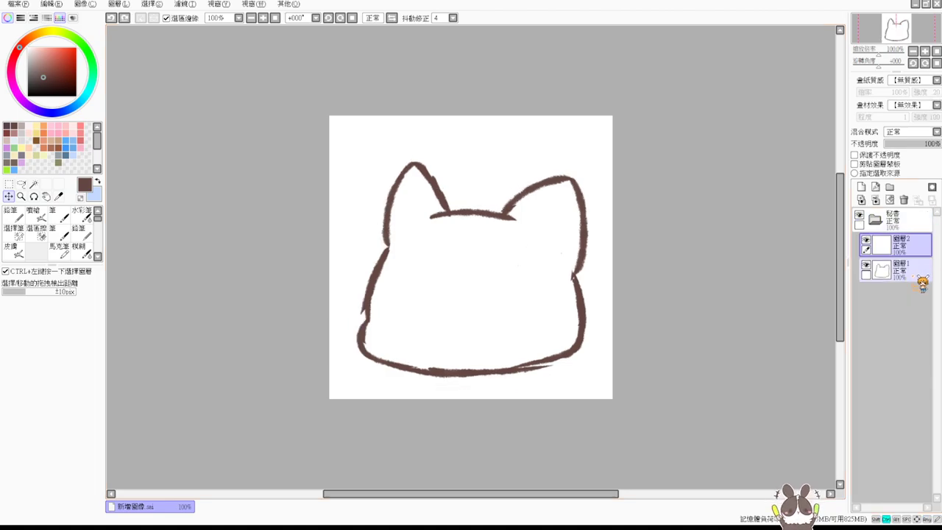
Step: Turn off the Move tool's option for selecting layers by clicking on the canvas
click(47, 272)
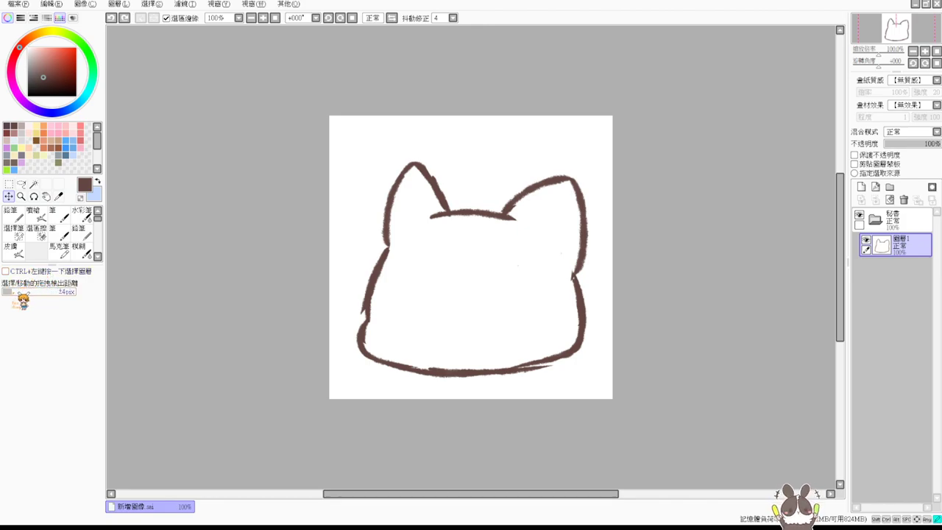
Step: Set the Move tool's drag detection distance to ±3pix, shift the head up and left, and try selecting layers from the canvas
drag(23, 296, 13, 290)
drag(488, 241, 470, 214)
click(6, 271)
ctrl+click(483, 233)
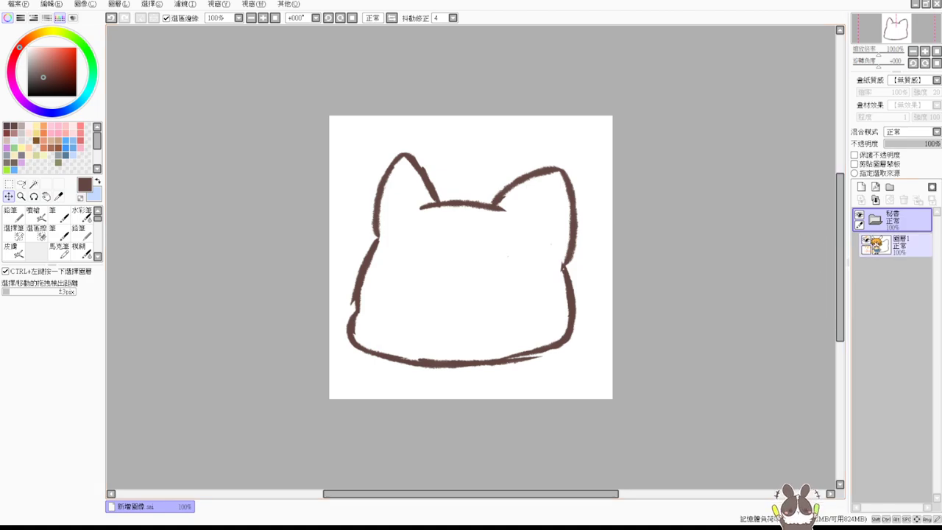
click(6, 271)
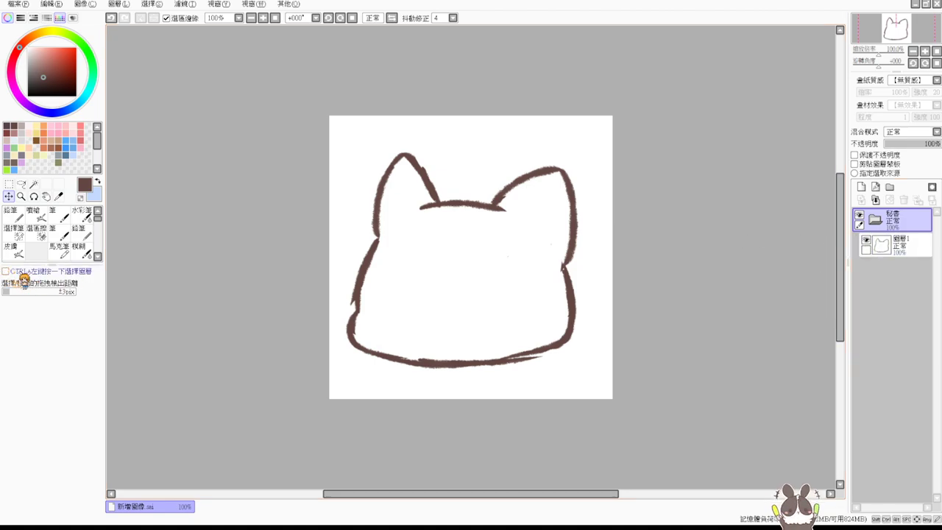
Step: Add an empty layer above 圖層1, and move the head on 圖層1 slightly down and right
click(860, 199)
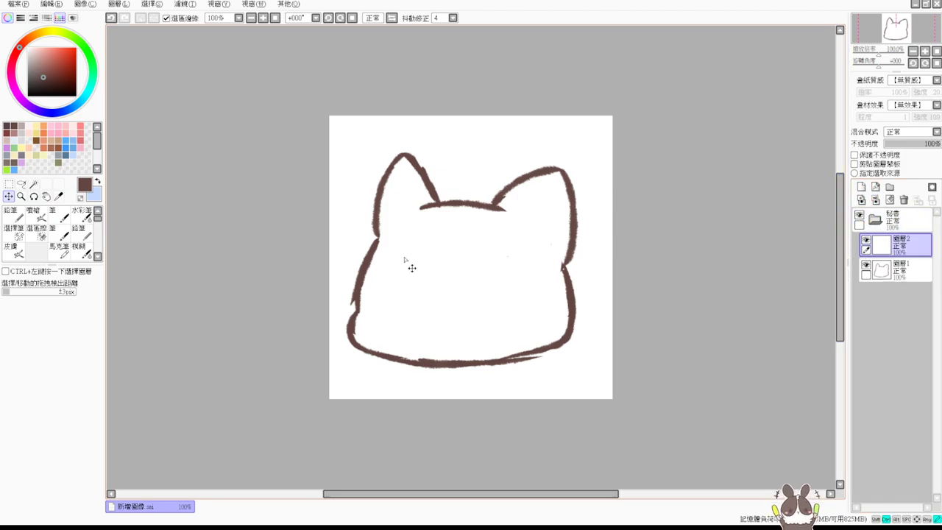
click(873, 275)
mouse_move(543, 255)
mouse_down()
mouse_move(511, 257)
mouse_move(486, 273)
mouse_up()
Step: Fill 圖層2 with dark brown, refill it with pinkish red, and place 圖層1 above it
click(919, 244)
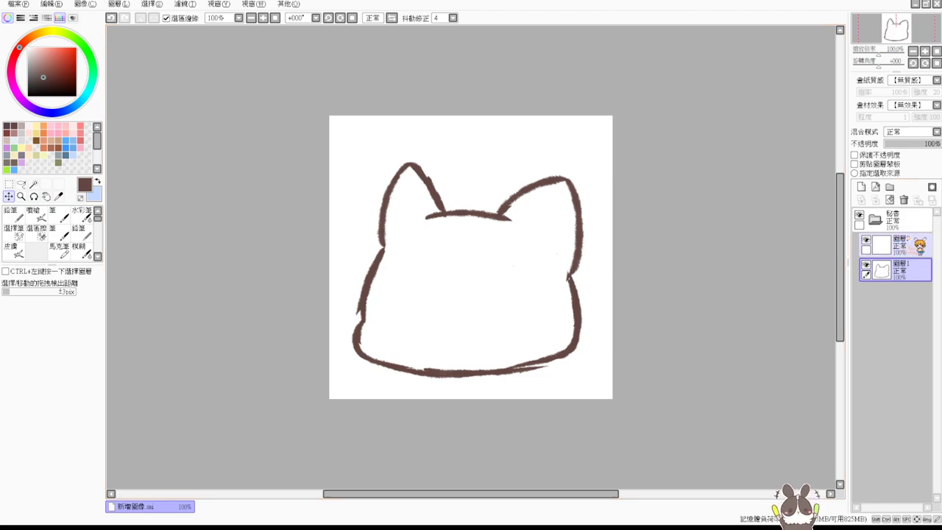
key(ctrl+f)
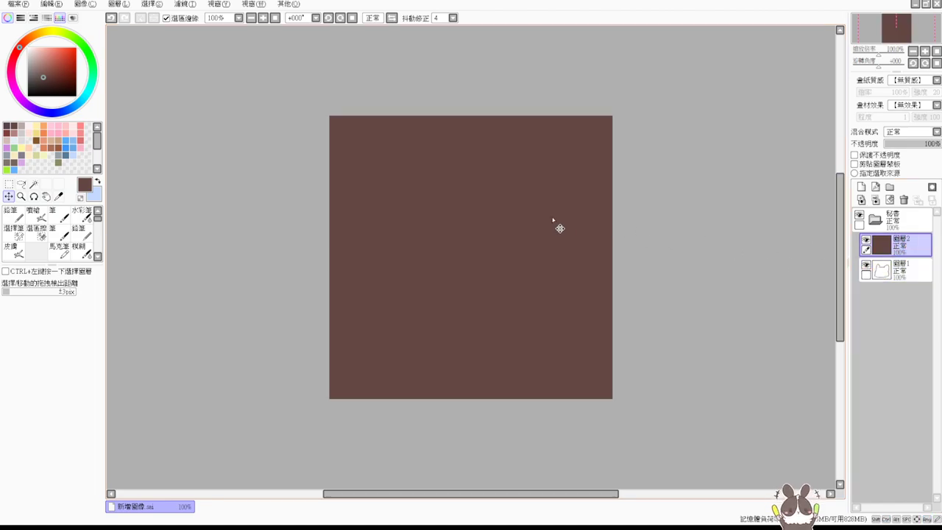
click(80, 141)
key(ctrl+f)
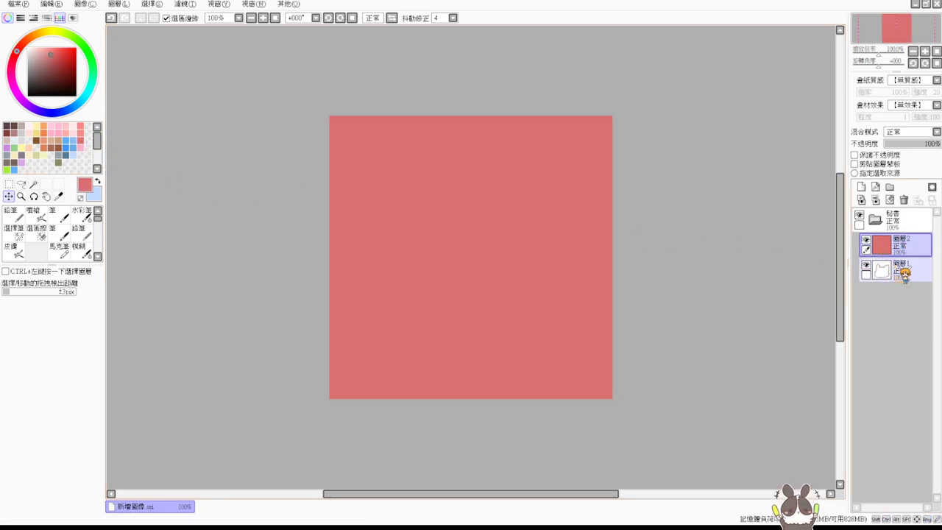
drag(902, 270, 912, 242)
click(913, 247)
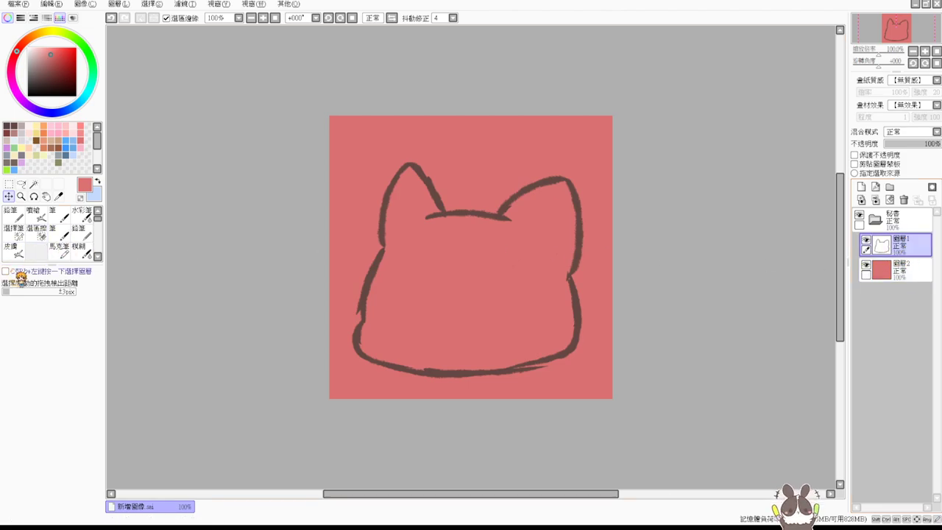
Step: Turn on layer selection by canvas clicking, and shift the red fill slightly left and the head slightly down
click(18, 271)
mouse_move(551, 266)
mouse_down()
mouse_move(511, 260)
mouse_move(547, 268)
mouse_up()
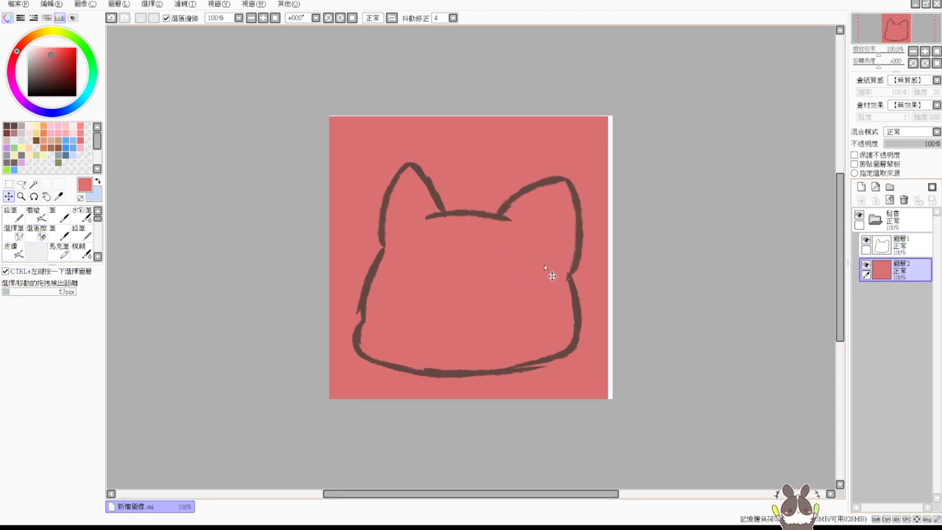
mouse_move(489, 219)
mouse_down()
mouse_move(486, 242)
mouse_move(488, 226)
mouse_up()
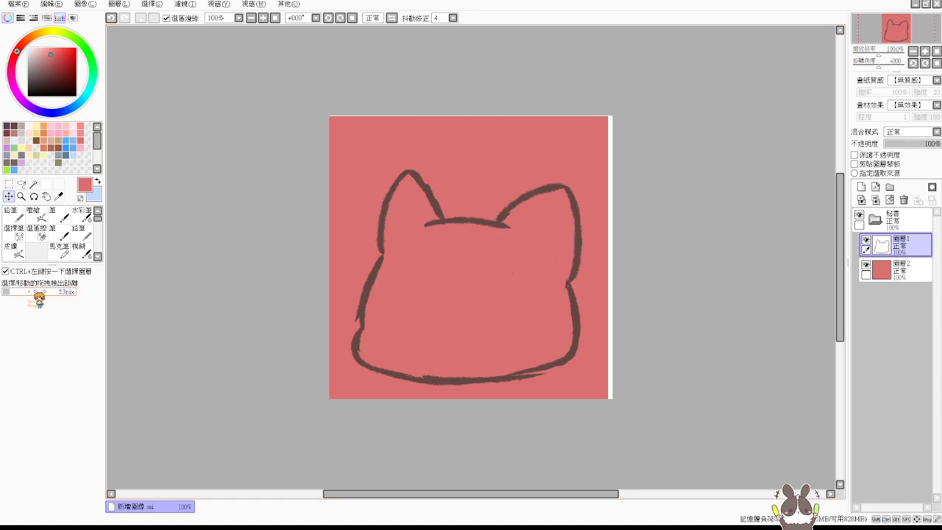
Step: Try drag detection distances of ±9pix and ±20pix by moving the red fill with each
drag(30, 292, 24, 291)
mouse_move(477, 254)
mouse_down()
mouse_move(496, 244)
mouse_move(482, 250)
mouse_up()
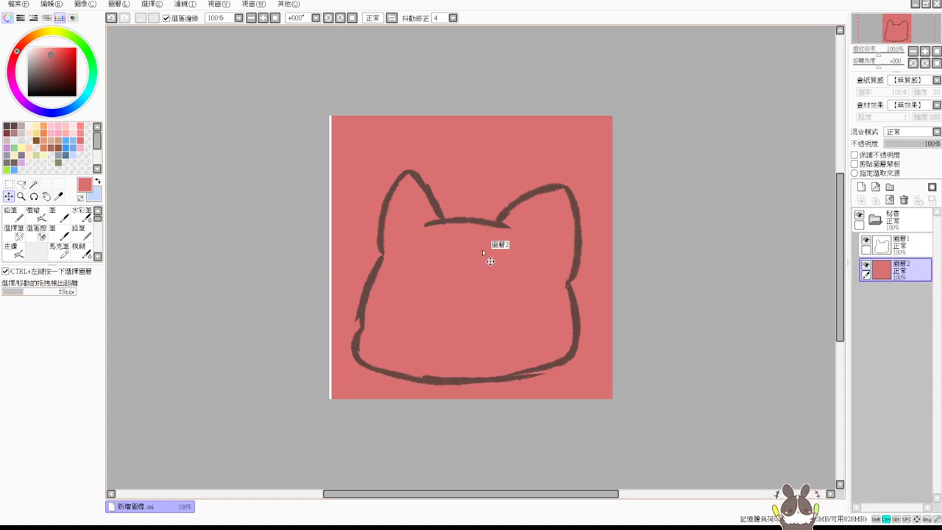
click(47, 293)
drag(450, 287, 481, 304)
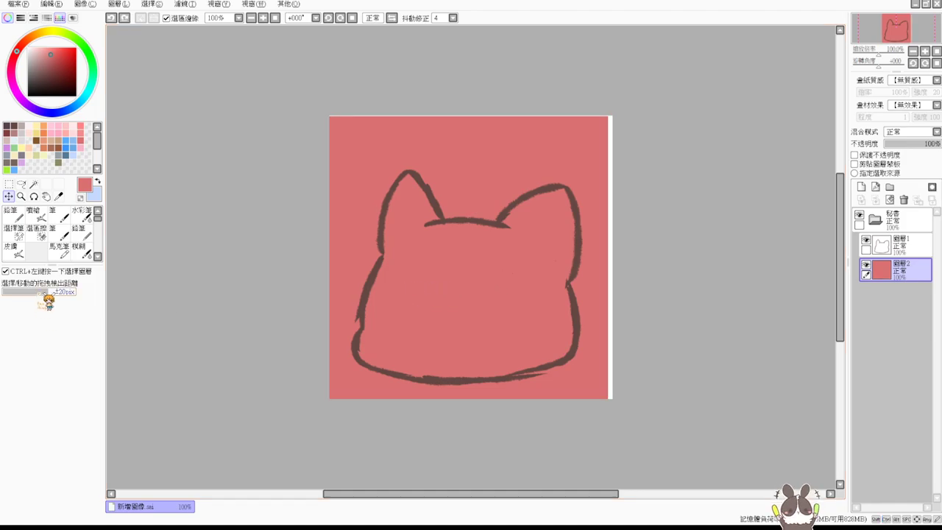
Step: Set the drag detection distance to ±15pix and delete the red 圖層2
click(38, 291)
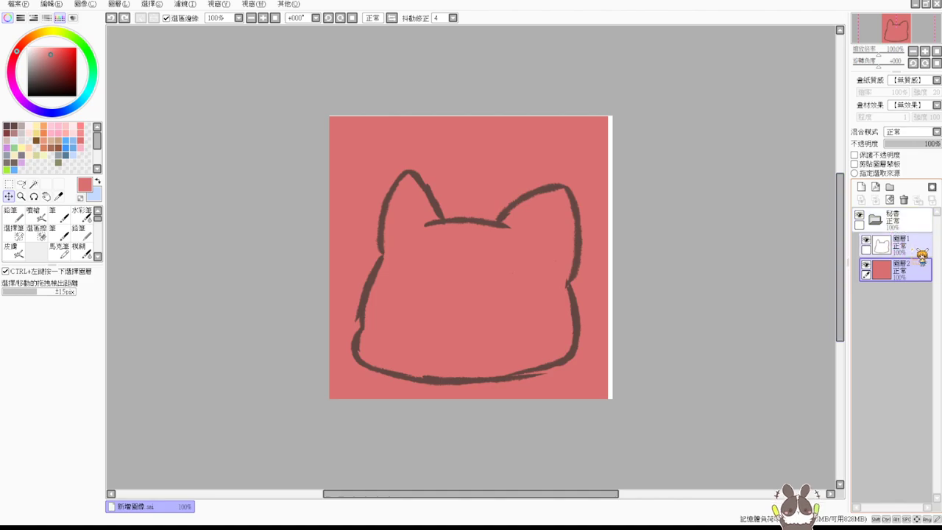
click(904, 201)
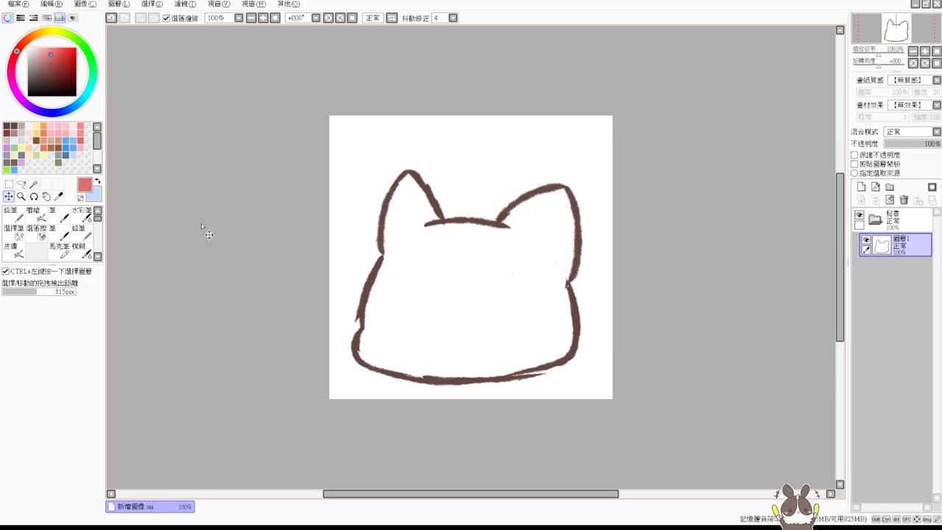
Step: Erase the left ear's inner side and redraw it as a rounder curve in dark brown with the 噴槍 brush
click(14, 125)
key(e)
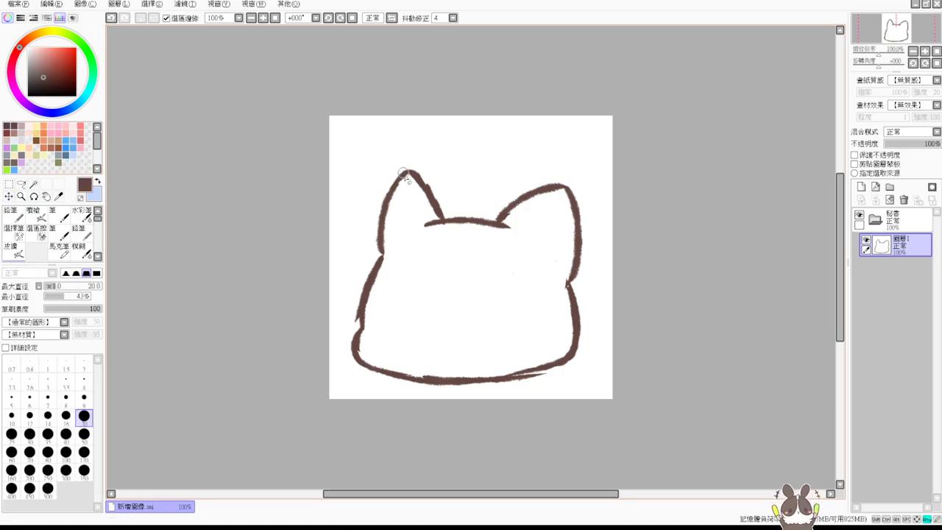
drag(405, 170, 441, 210)
key(ctrl)
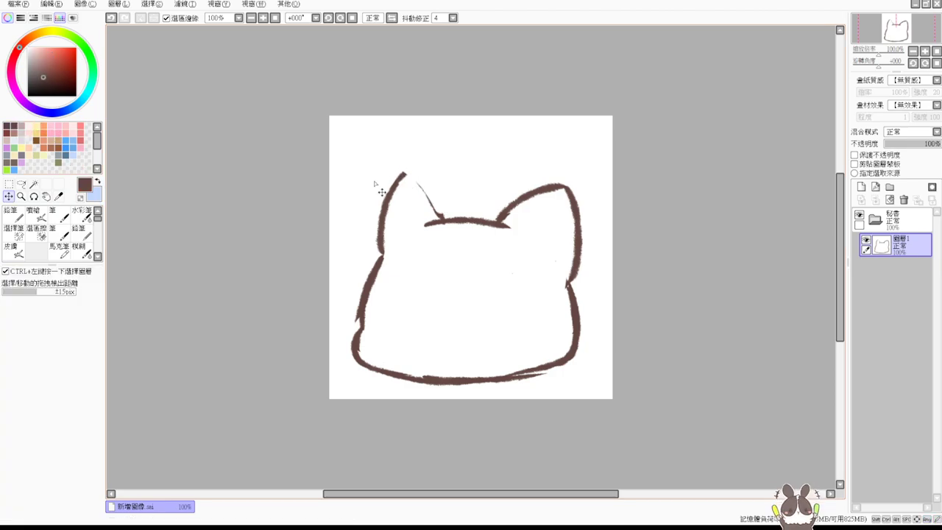
click(39, 217)
mouse_move(402, 176)
mouse_down()
mouse_move(425, 197)
mouse_move(417, 177)
mouse_move(444, 214)
mouse_up()
Step: Clean up the junction of the left ear and the head's top line, and redraw the line's left end
key(e)
mouse_move(416, 185)
mouse_down()
mouse_move(435, 214)
mouse_move(429, 219)
mouse_up()
key(b)
key(e)
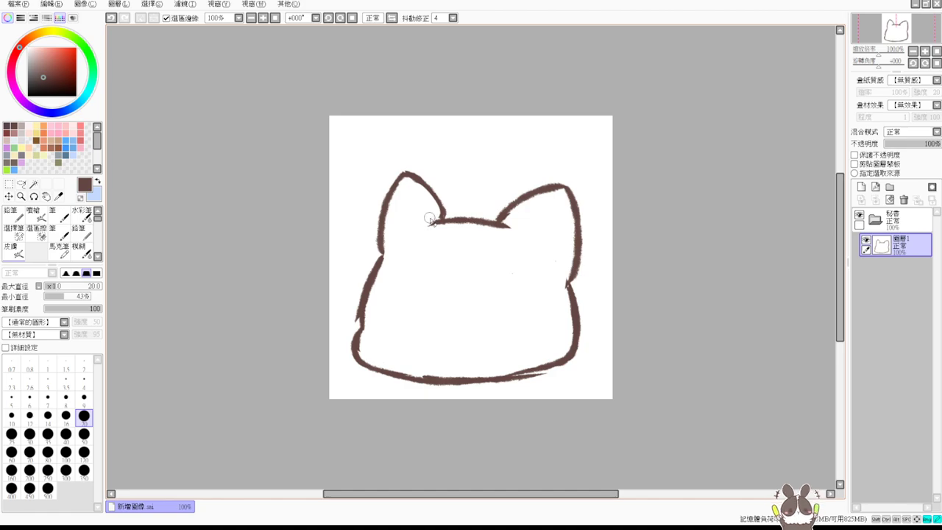
key(v)
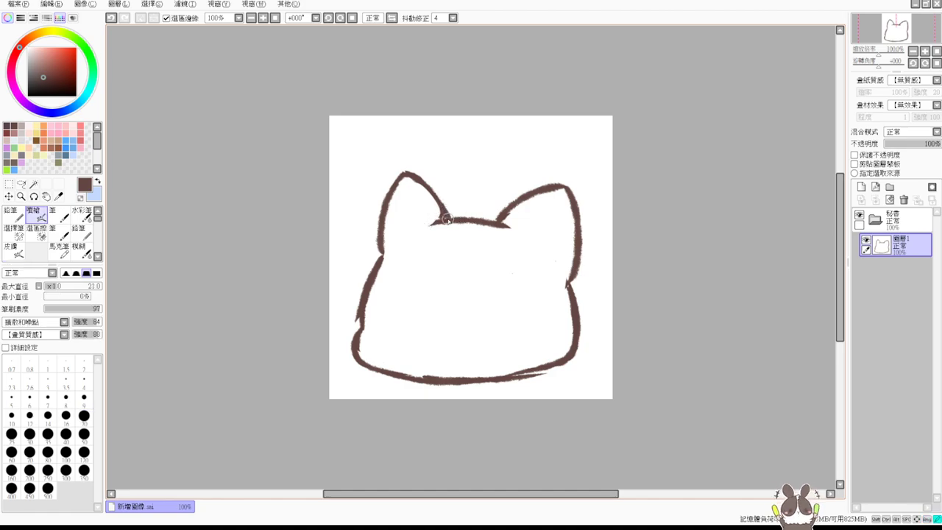
key(e)
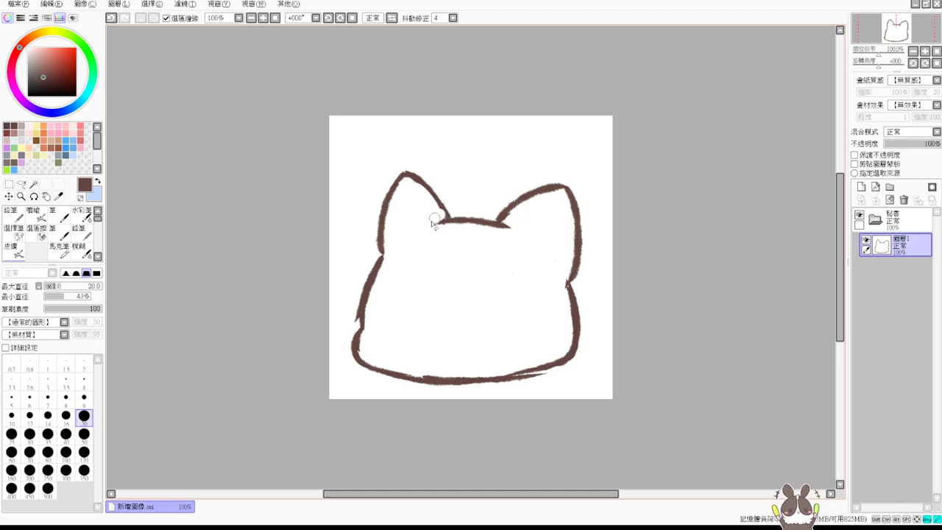
key(v)
drag(435, 221, 465, 220)
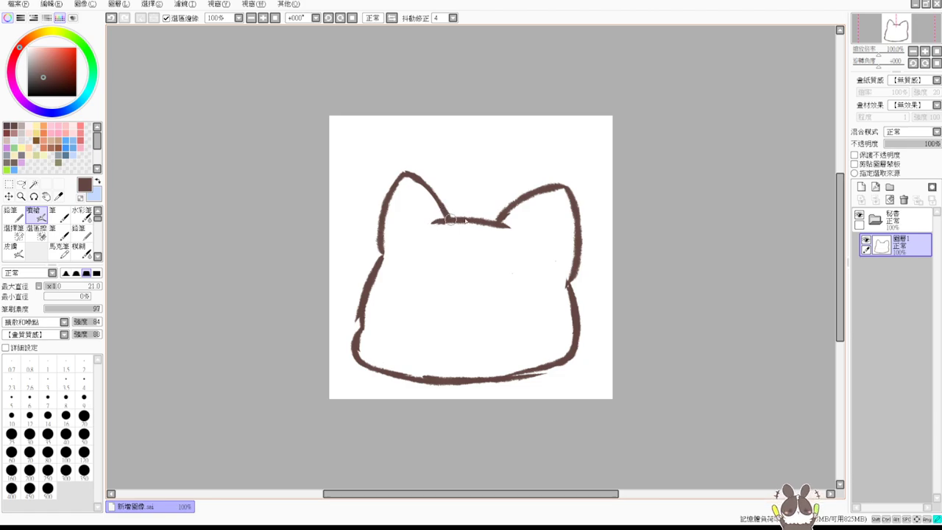
Step: Draw inner-ear lines with fur tufts in both ears, and extend the head's top line below the right ear
drag(558, 204, 542, 231)
key(ctrl+z)
drag(561, 197, 540, 240)
mouse_move(407, 198)
mouse_down()
mouse_move(417, 210)
mouse_move(409, 233)
mouse_up()
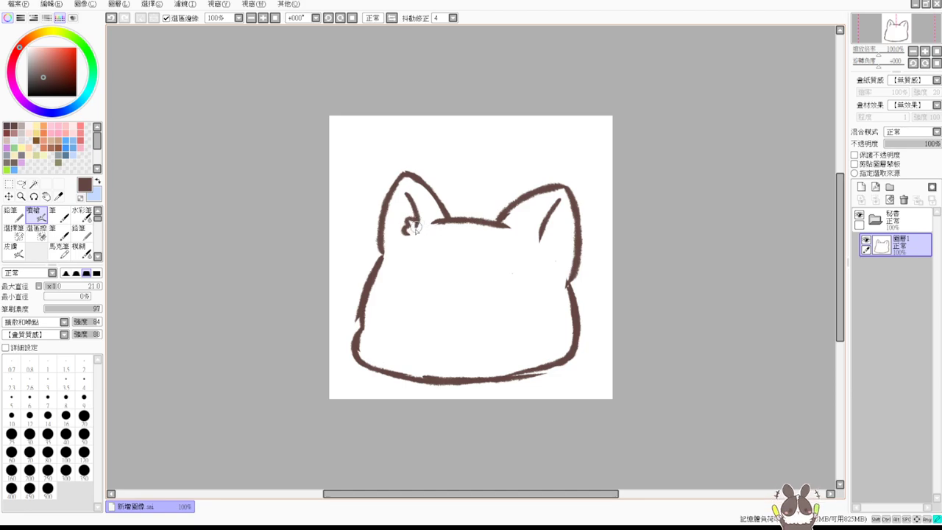
mouse_move(542, 235)
mouse_down()
mouse_move(538, 245)
mouse_move(555, 253)
mouse_up()
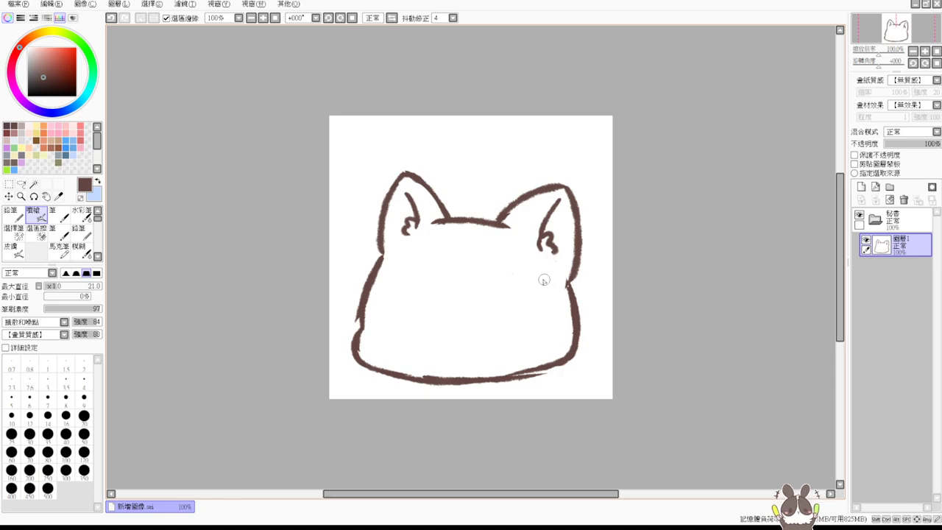
drag(485, 226, 515, 237)
key(ctrl+z)
Step: Try two filled oval eyes and a small nose, and undo them
drag(400, 301, 403, 317)
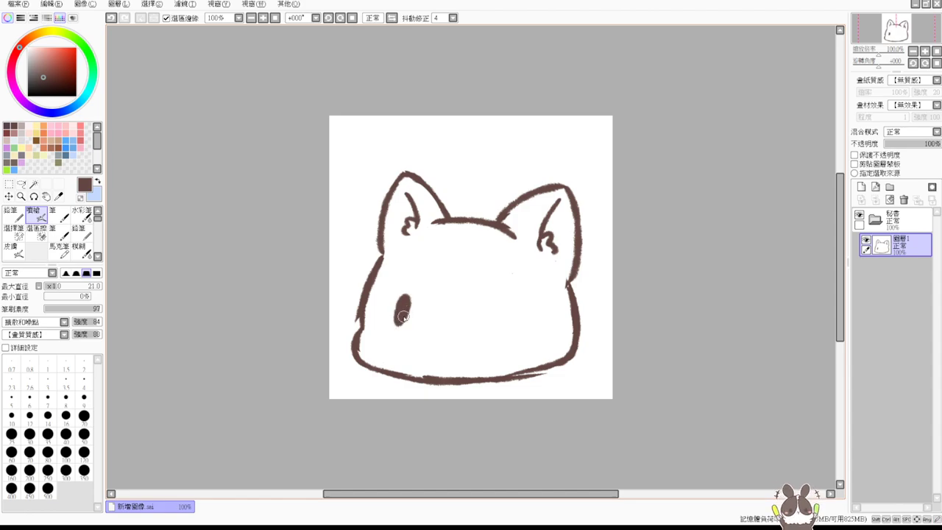
drag(495, 311, 497, 317)
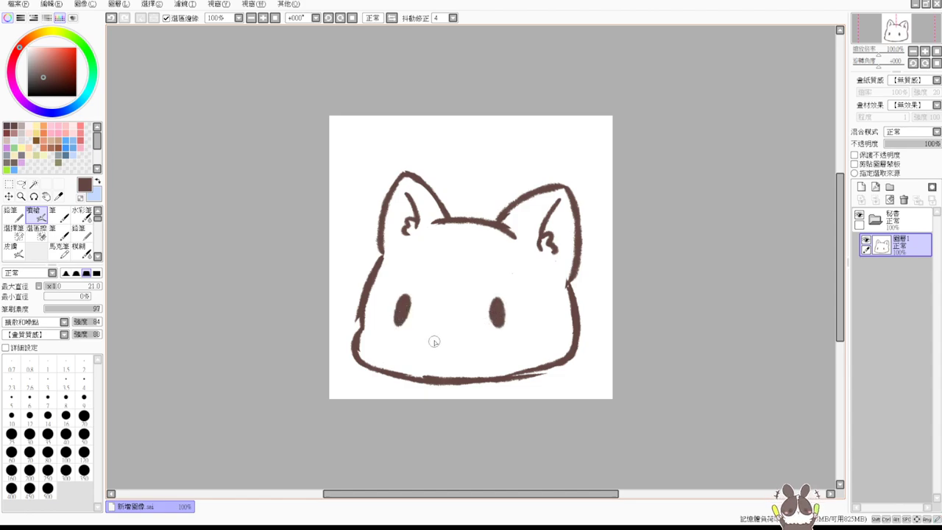
mouse_move(436, 328)
mouse_down()
mouse_move(452, 330)
mouse_move(446, 318)
mouse_move(458, 327)
mouse_up()
key(ctrl+z)
key(ctrl+z)
key(ctrl+z)
key(ctrl+z)
Step: Draw two filled oval eyes in the lower half of the face, with the right one slightly larger
drag(497, 303, 499, 326)
drag(404, 302, 398, 320)
drag(497, 310, 496, 318)
drag(401, 304, 402, 304)
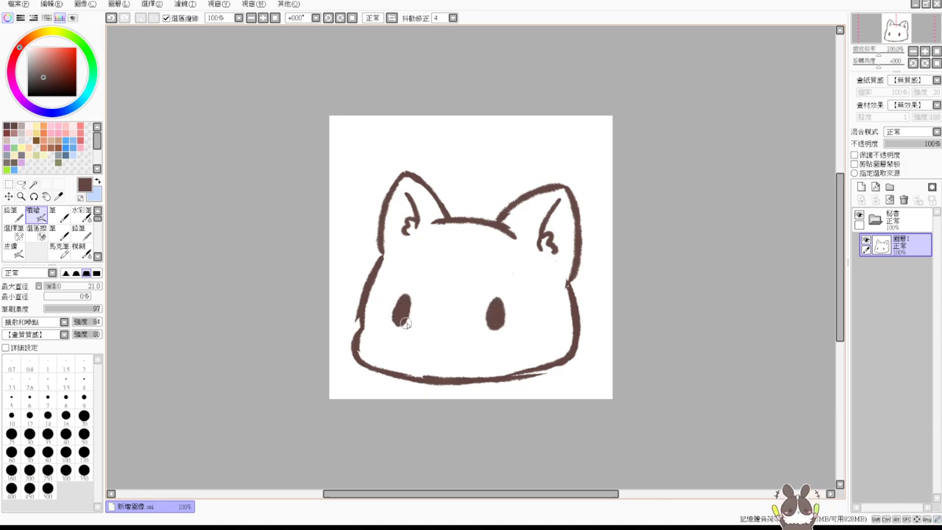
drag(492, 324, 494, 326)
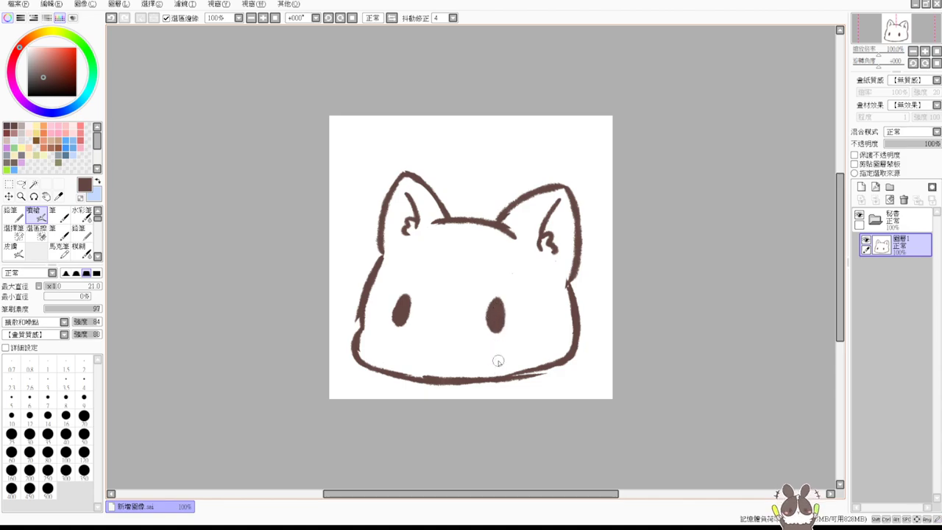
Step: Lasso the left ear, rotate it slightly counterclockwise, and shift it down and left with a free transform
click(21, 184)
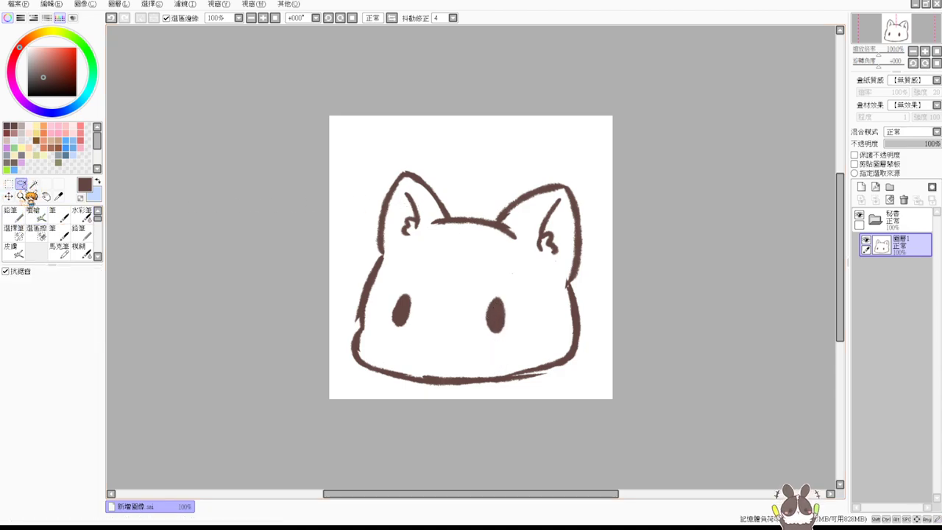
drag(393, 161, 374, 193)
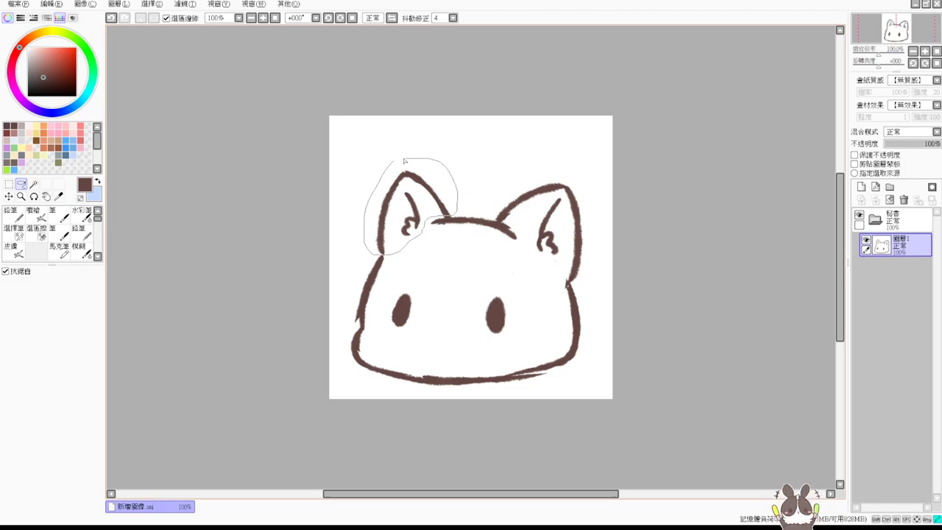
drag(404, 160, 395, 162)
key(ctrl+t)
mouse_move(458, 267)
mouse_down()
mouse_move(453, 248)
mouse_move(438, 257)
mouse_up()
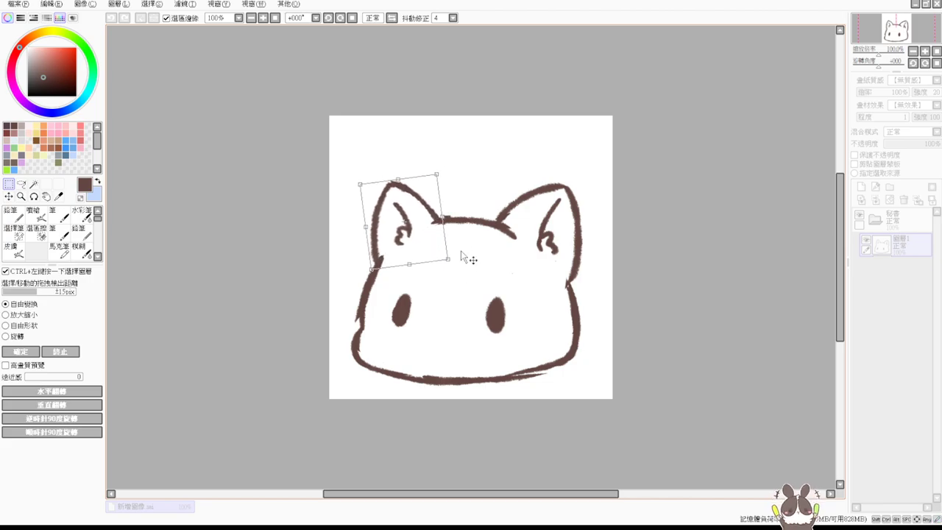
key(Return)
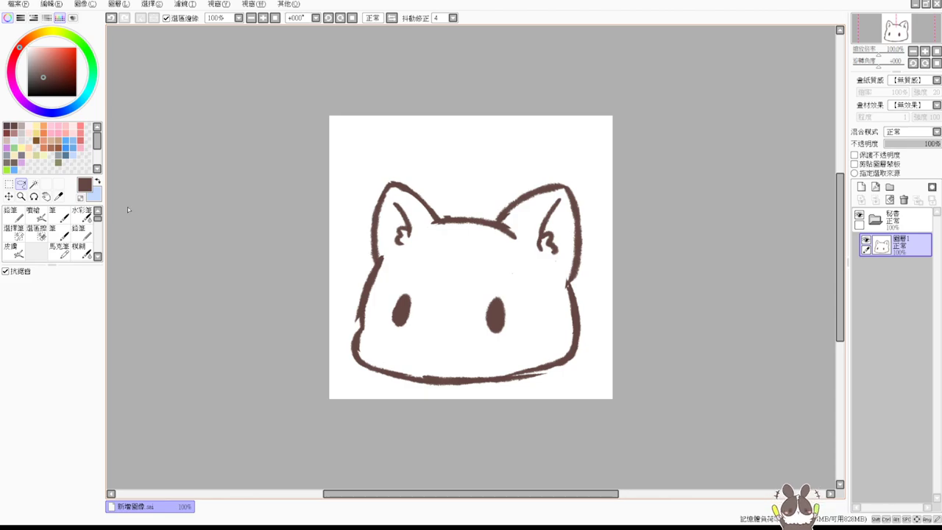
Step: Draw a small rounded nose between the eyes, and try a mouth below it before undoing the mouth strokes
click(33, 214)
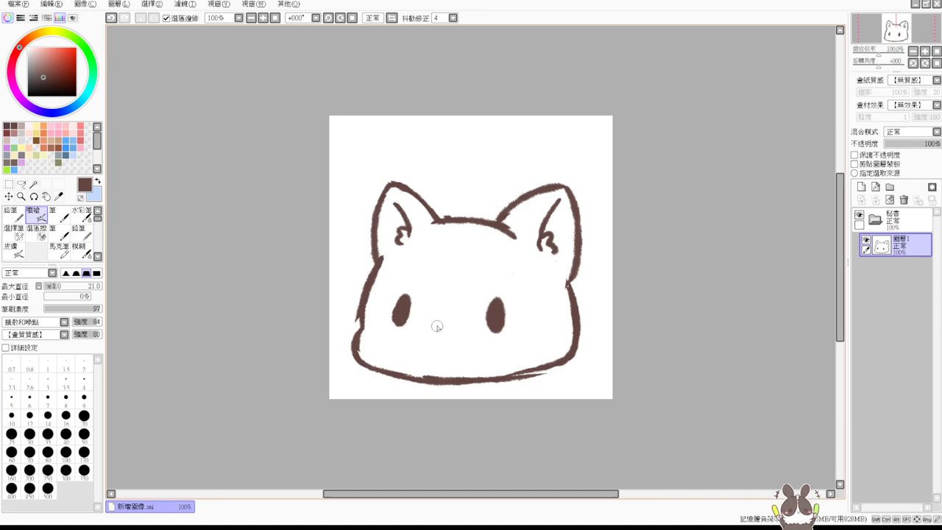
mouse_move(435, 325)
mouse_down()
mouse_move(448, 324)
mouse_move(431, 345)
mouse_move(465, 345)
mouse_up()
key(ctrl+z)
key(ctrl+z)
key(ctrl+z)
key(ctrl+z)
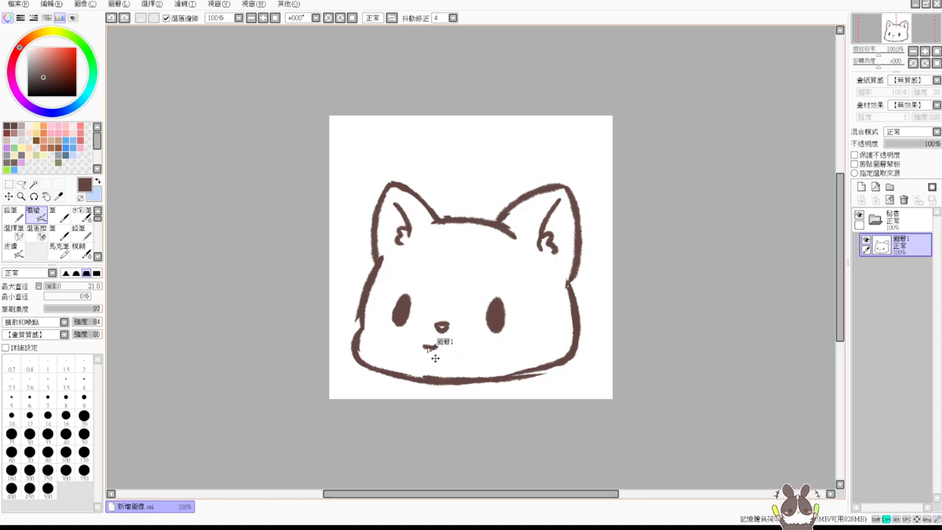
key(ctrl+z)
key(ctrl+z)
Step: Try short whisker strokes on the left cheek, and undo them
mouse_move(363, 301)
mouse_down()
mouse_move(339, 293)
mouse_move(354, 280)
mouse_move(342, 275)
mouse_move(346, 294)
mouse_up()
key(ctrl+z)
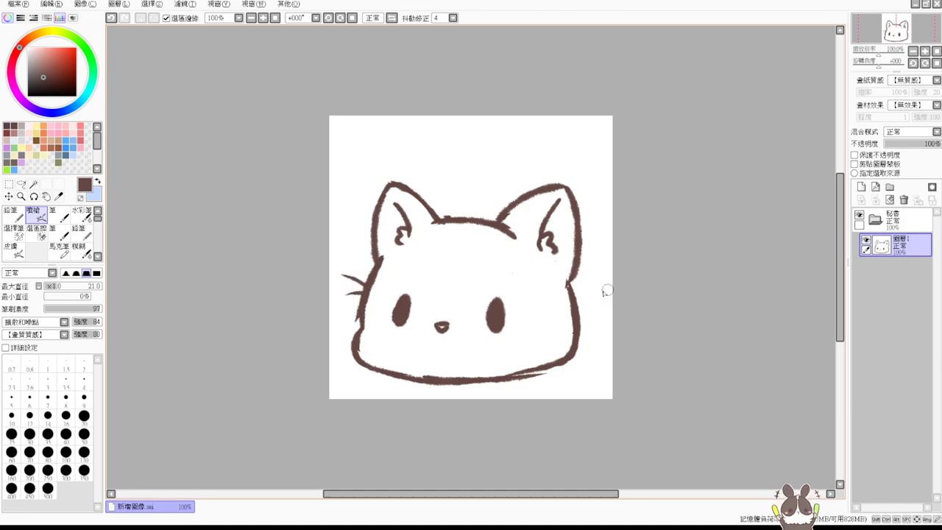
key(ctrl+z)
key(ctrl+z)
Step: Erase the notch in the left cheek's outline and redraw it as one smooth curve
key(e)
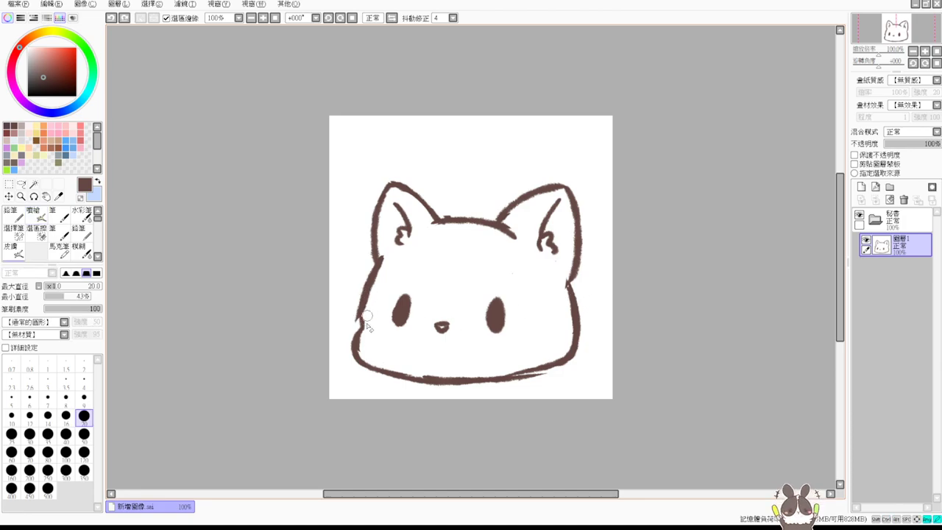
mouse_move(367, 315)
mouse_down()
mouse_move(369, 328)
mouse_move(361, 311)
mouse_move(360, 326)
mouse_up()
key(b)
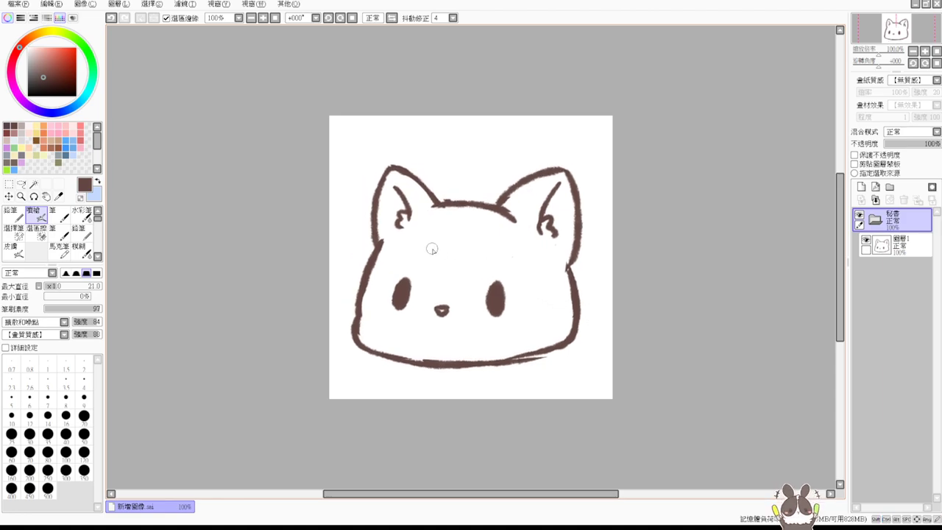
Step: Reselect 圖層1 and shift the head slightly up and right on the canvas
click(405, 283)
key(ctrl)
mouse_move(465, 211)
mouse_down()
mouse_move(448, 206)
mouse_move(482, 204)
mouse_move(468, 215)
mouse_up()
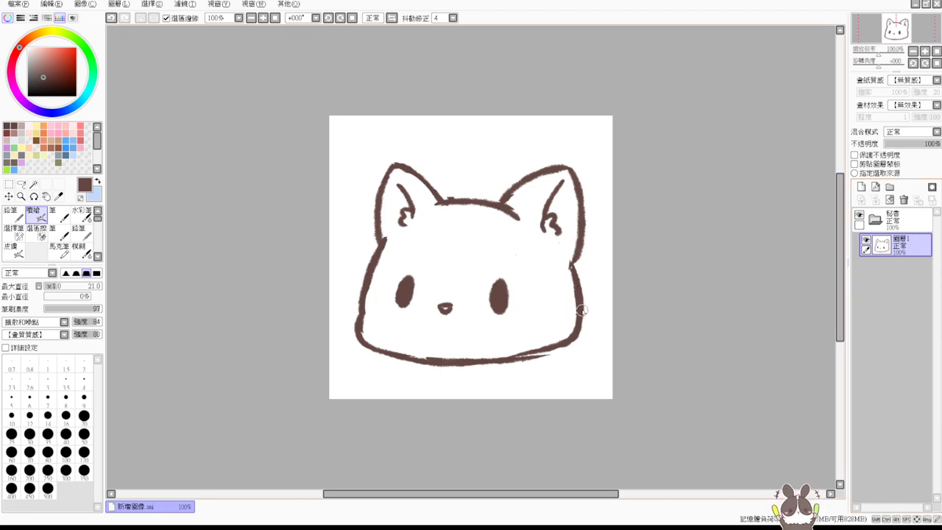
Step: Try fluffy fur tufts on both cheeks in place of the smooth outline, and undo them
key(e)
mouse_move(580, 307)
mouse_down()
mouse_move(591, 317)
mouse_move(578, 328)
mouse_up()
key(b)
key(e)
mouse_move(366, 293)
mouse_down()
mouse_move(353, 312)
mouse_move(359, 347)
mouse_up()
key(a)
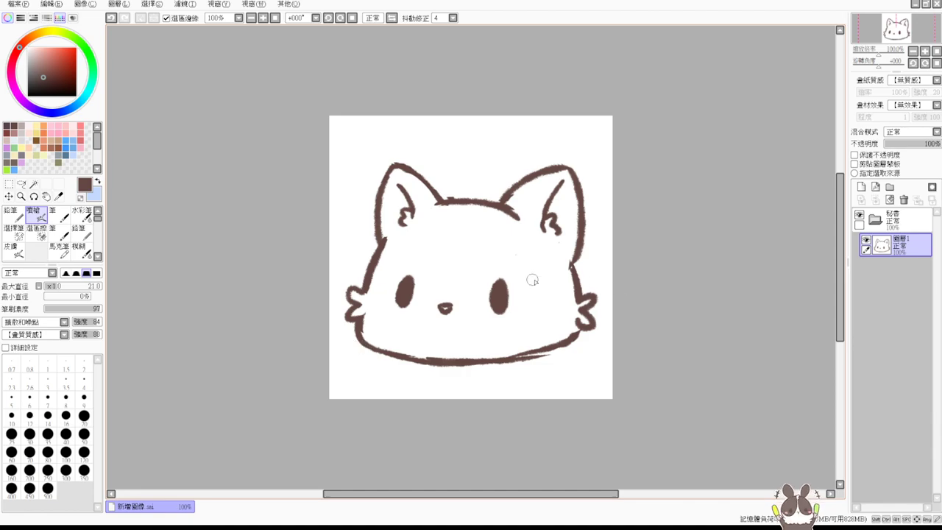
key(ctrl+z)
mouse_move(366, 291)
mouse_down()
mouse_move(352, 290)
mouse_move(358, 301)
mouse_up()
key(ctrl+z)
key(ctrl+z)
key(ctrl+z)
key(ctrl+z)
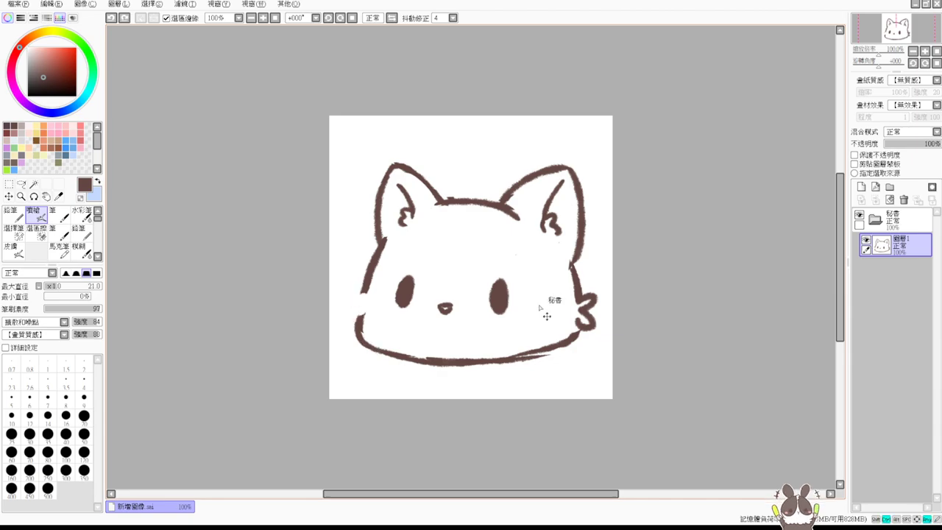
key(ctrl+z)
key(ctrl+z)
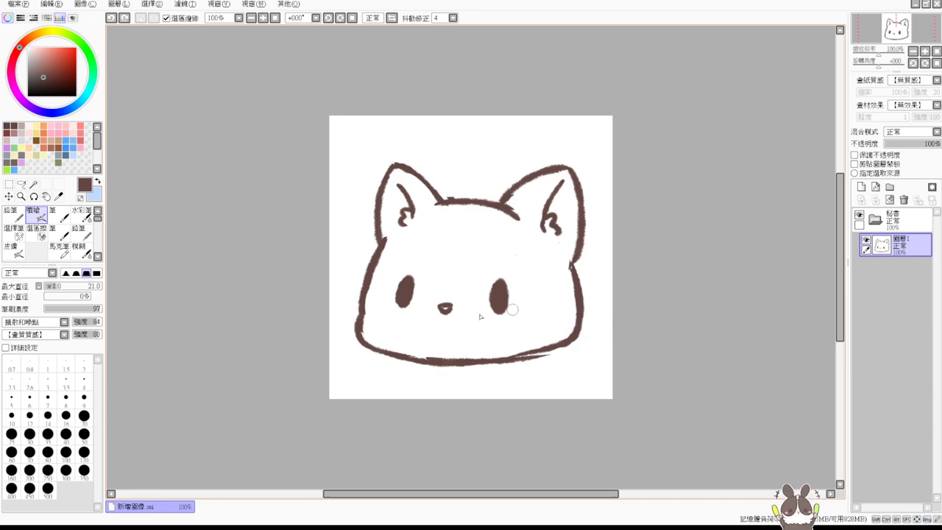
Step: Clean up the doubled line along the chin, and erase the nose between the eyes
key(e)
mouse_move(368, 321)
mouse_down()
mouse_move(373, 336)
mouse_move(485, 369)
mouse_up()
key(b)
key(e)
drag(408, 359, 471, 361)
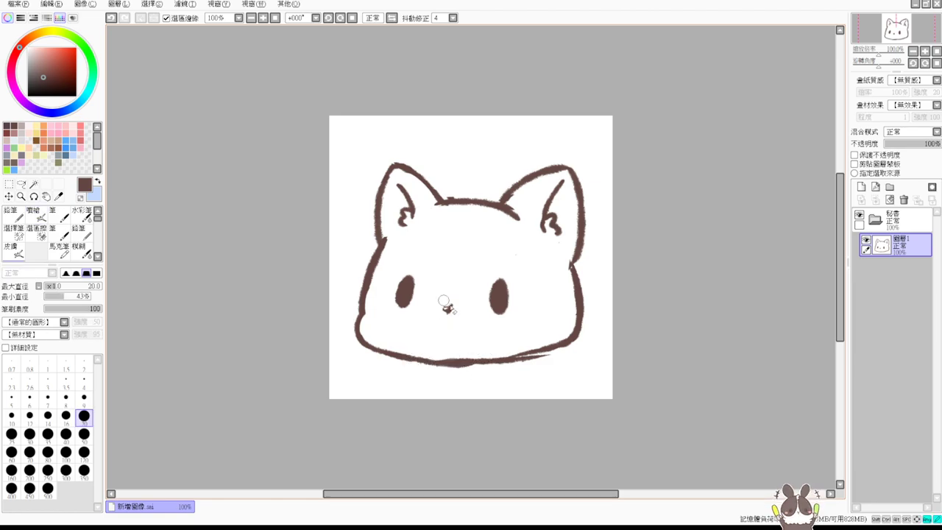
key(v)
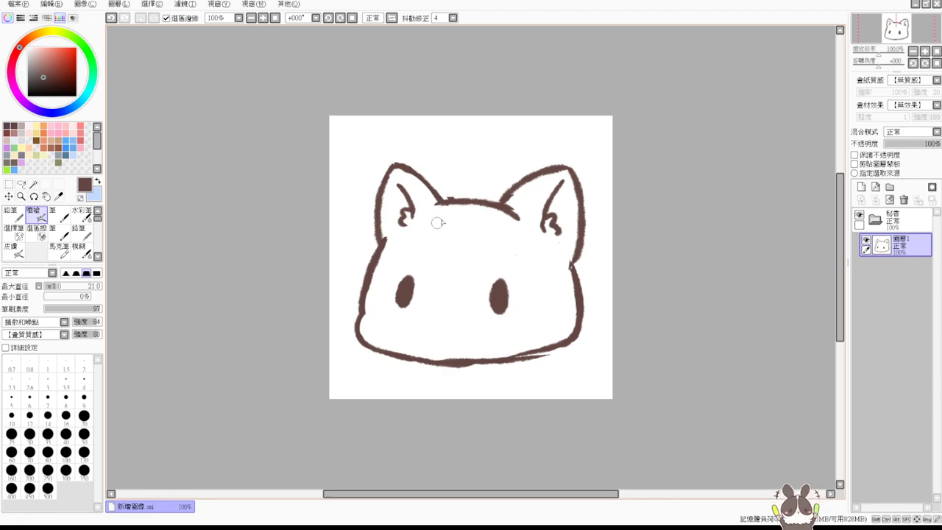
Step: Try a row of short looped stripes hanging from the top of the forehead, and undo them
drag(442, 200, 437, 241)
key(ctrl+z)
mouse_move(440, 207)
mouse_down()
mouse_move(436, 226)
mouse_move(449, 206)
mouse_move(462, 227)
mouse_move(469, 207)
mouse_move(492, 205)
mouse_up()
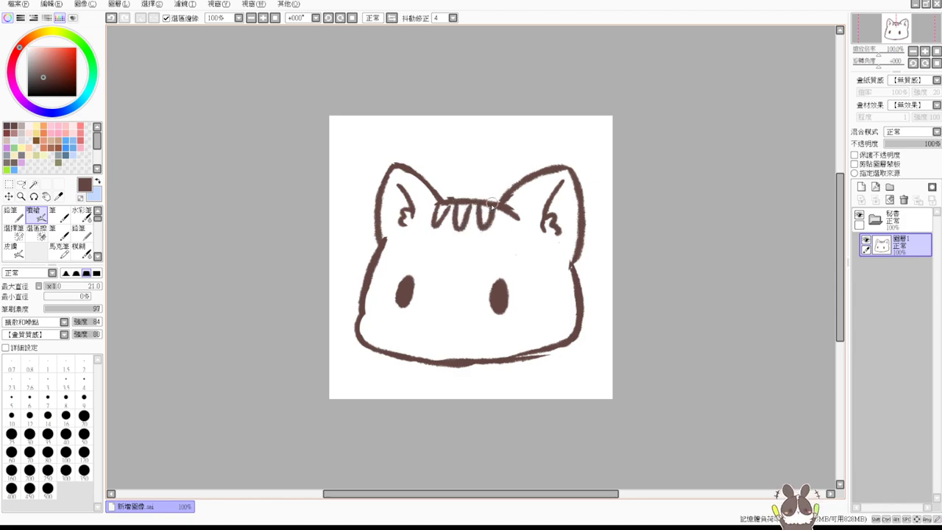
key(ctrl+z)
key(ctrl+z)
key(ctrl+z)
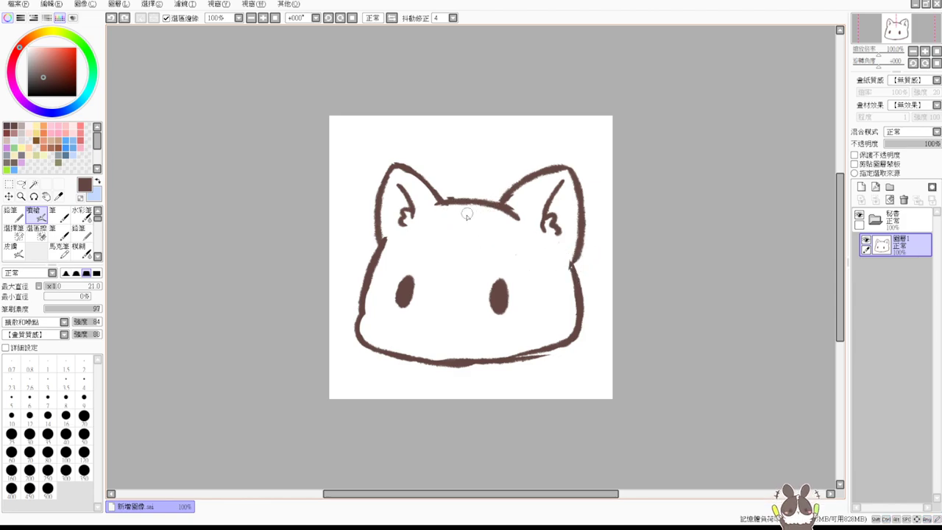
Step: Try longer stripe markings across and down the middle of the forehead, and undo them
drag(432, 224, 490, 223)
drag(430, 244, 489, 239)
drag(464, 203, 458, 279)
key(ctrl+z)
key(ctrl+z)
key(ctrl+z)
Step: Try curved fur-patch lines running from the forehead around both eyes to the cheeks, and undo them
mouse_move(361, 314)
mouse_down()
mouse_move(405, 326)
mouse_move(431, 304)
mouse_up()
mouse_move(453, 212)
mouse_down()
mouse_move(442, 272)
mouse_move(427, 303)
mouse_up()
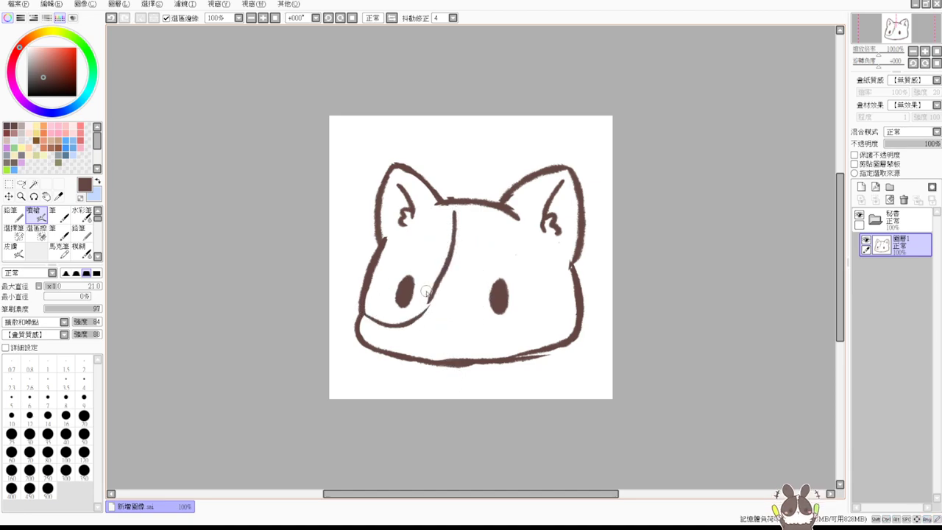
drag(469, 211, 534, 337)
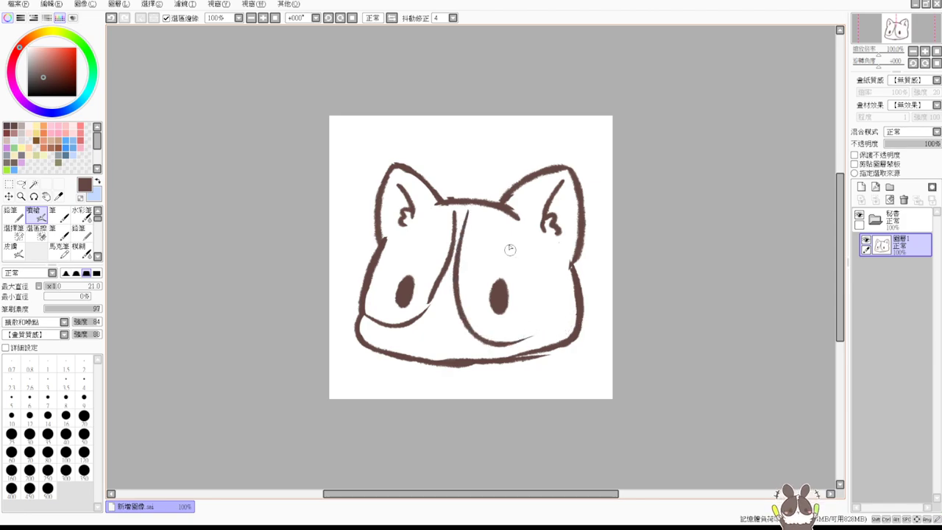
key(ctrl+z)
drag(468, 209, 527, 339)
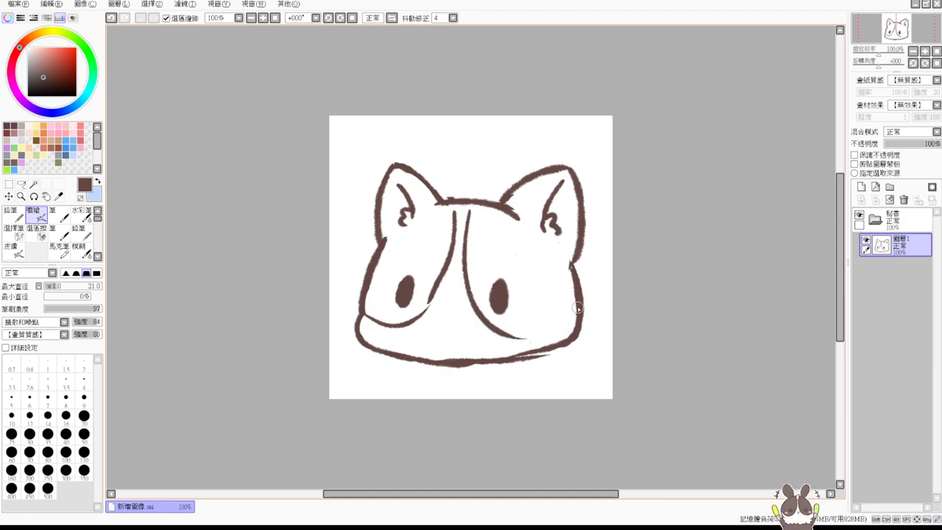
drag(578, 308, 525, 327)
key(ctrl+z)
key(ctrl+z)
key(ctrl+z)
key(ctrl+z)
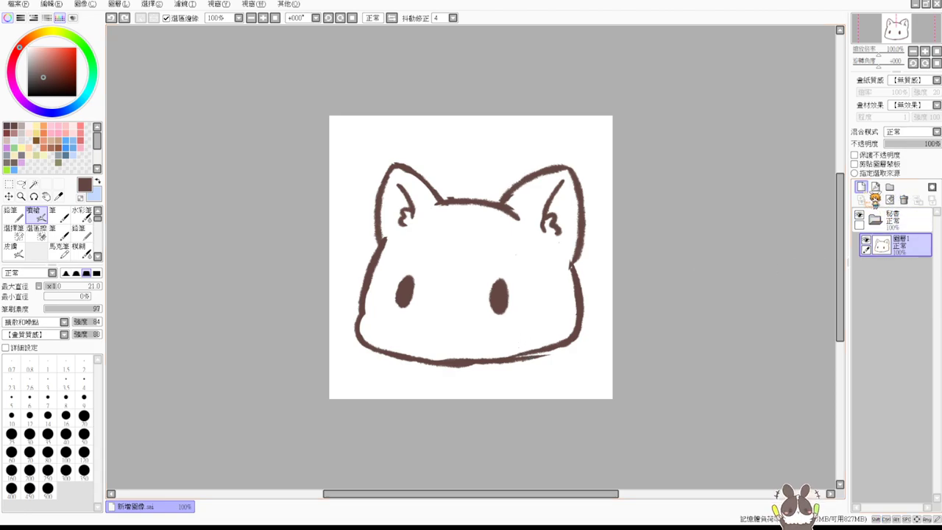
Step: Add a new layer 圖層2 beneath 圖層1 and reselect 圖層1
click(869, 189)
drag(902, 246, 906, 283)
click(907, 249)
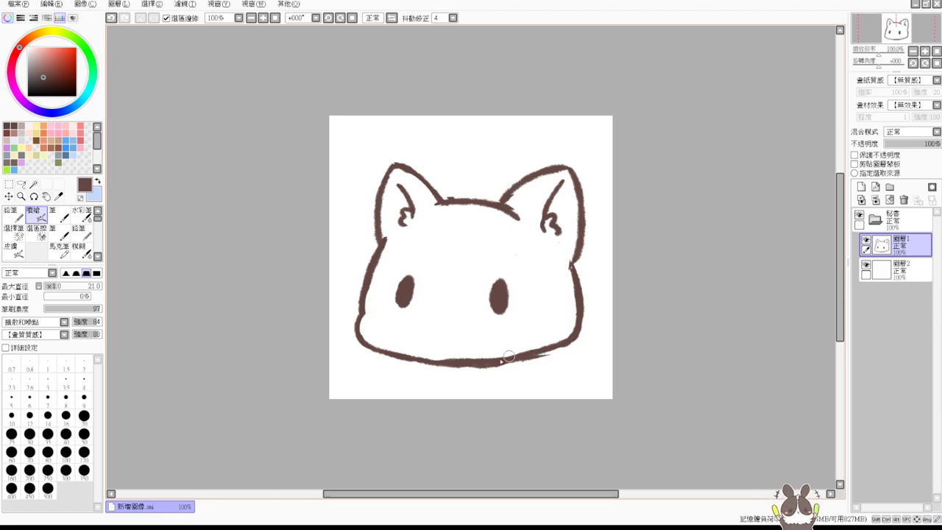
Step: Erase the stray line at the right side of the chin and redraw the jaw as one thicker curve
key(e)
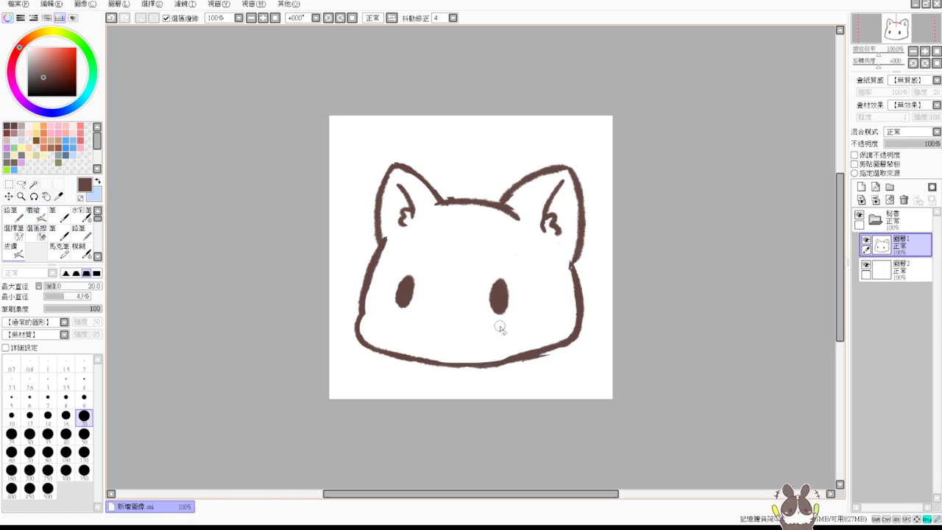
drag(553, 336, 505, 355)
key(b)
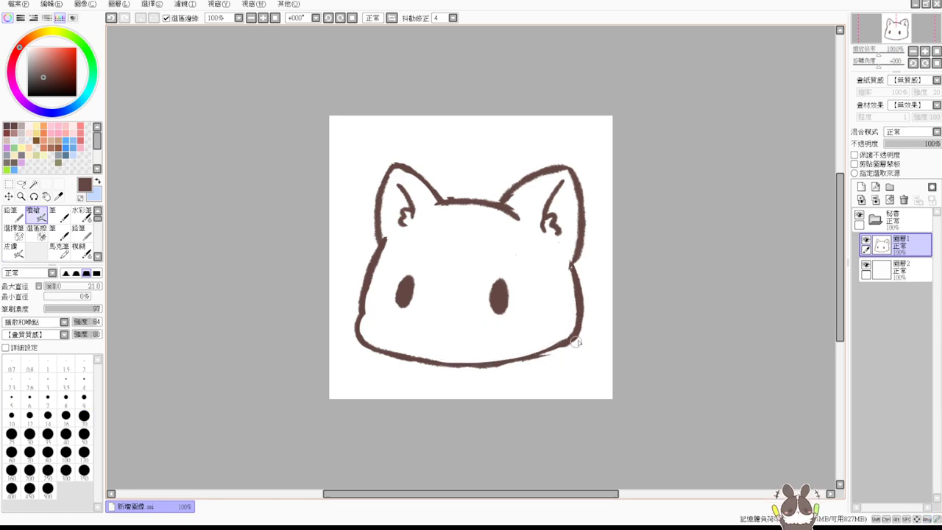
drag(577, 338, 505, 361)
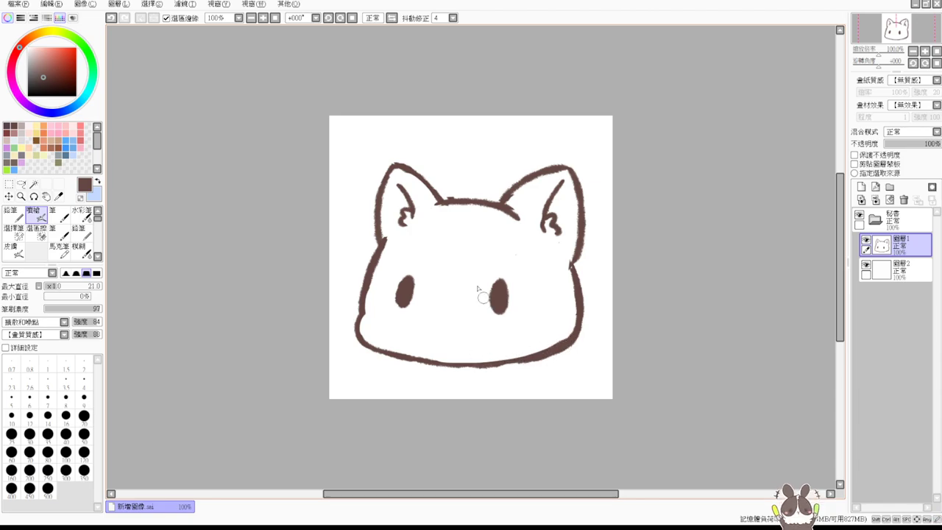
Step: Try reshaping both filled eyes with extra brush strokes, and undo the strokes
mouse_move(399, 301)
mouse_down()
mouse_move(410, 277)
mouse_move(403, 302)
mouse_up()
key(ctrl+z)
mouse_move(498, 298)
mouse_down()
mouse_move(500, 323)
mouse_move(506, 298)
mouse_move(503, 309)
mouse_up()
mouse_move(395, 296)
mouse_down()
mouse_move(395, 313)
mouse_move(408, 305)
mouse_move(408, 316)
mouse_up()
key(ctrl+z)
key(ctrl+z)
key(ctrl+z)
key(ctrl+z)
key(ctrl+z)
Step: Erase both filled oval eyes
key(e)
drag(405, 269, 405, 317)
mouse_move(494, 294)
mouse_down()
mouse_move(488, 303)
mouse_move(501, 319)
mouse_move(511, 301)
mouse_up()
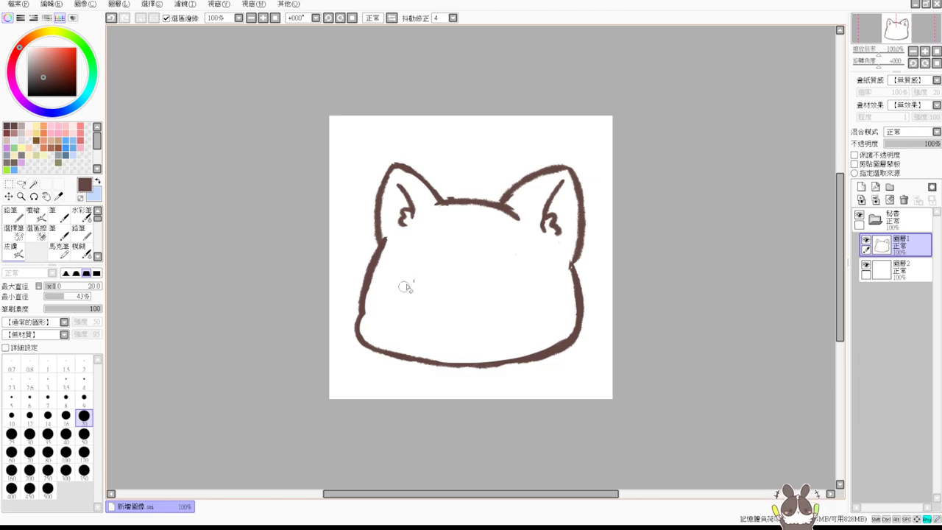
Step: Try hollow, closed oval outlines for both eyes, and undo them
key(v)
mouse_move(395, 307)
mouse_down()
mouse_move(418, 289)
mouse_move(397, 287)
mouse_move(404, 302)
mouse_move(415, 273)
mouse_move(398, 309)
mouse_move(418, 293)
mouse_move(407, 289)
mouse_move(419, 273)
mouse_move(409, 268)
mouse_move(402, 307)
mouse_up()
key(ctrl+z)
key(ctrl+z)
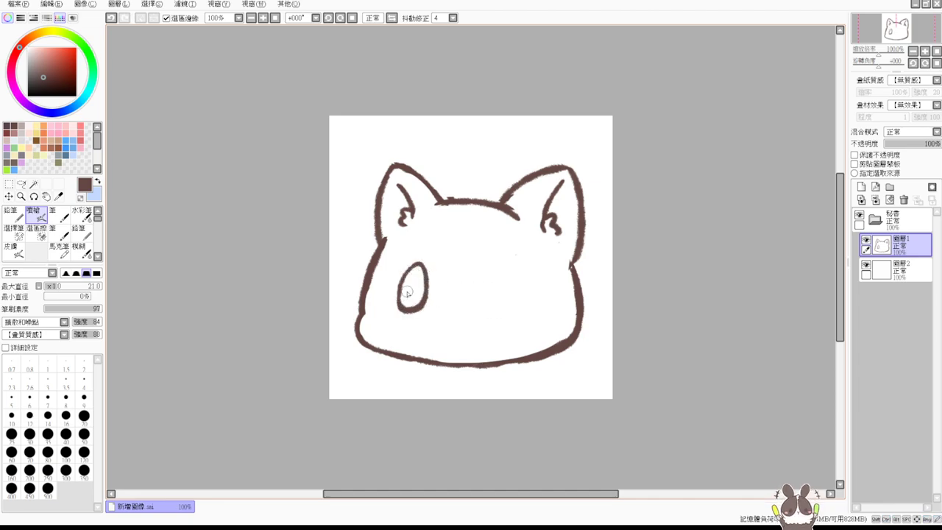
mouse_move(505, 307)
mouse_down()
mouse_move(519, 268)
mouse_move(502, 308)
mouse_move(505, 263)
mouse_move(507, 312)
mouse_up()
key(ctrl+z)
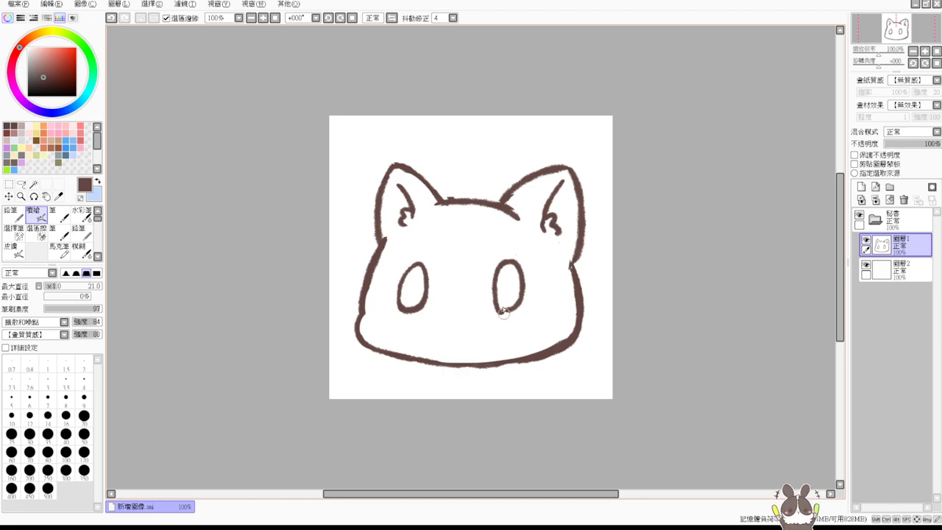
key(ctrl+z)
key(ctrl+z)
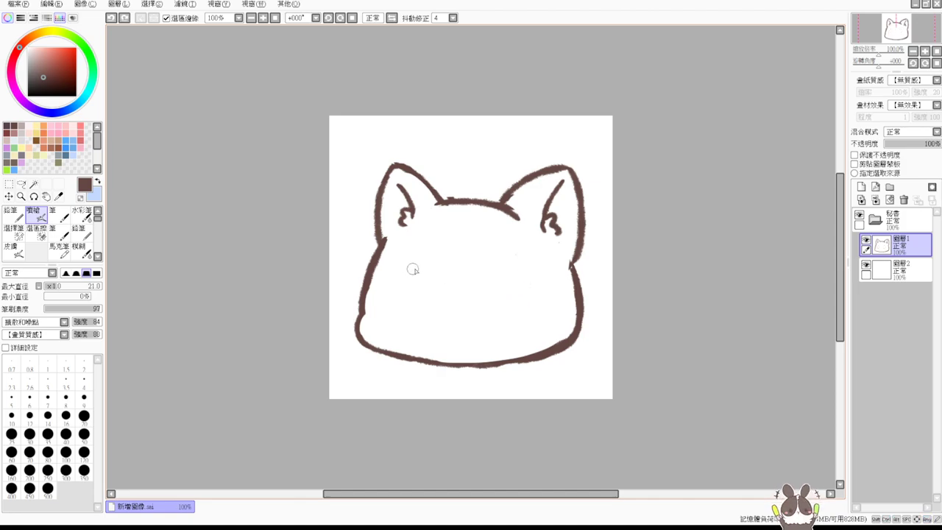
Step: Draw both eyes as hollow rounded outlines with flattened bottoms, slightly lower on the face
drag(420, 264, 402, 312)
key(ctrl+z)
mouse_move(411, 276)
mouse_down()
mouse_move(415, 315)
mouse_move(427, 310)
mouse_up()
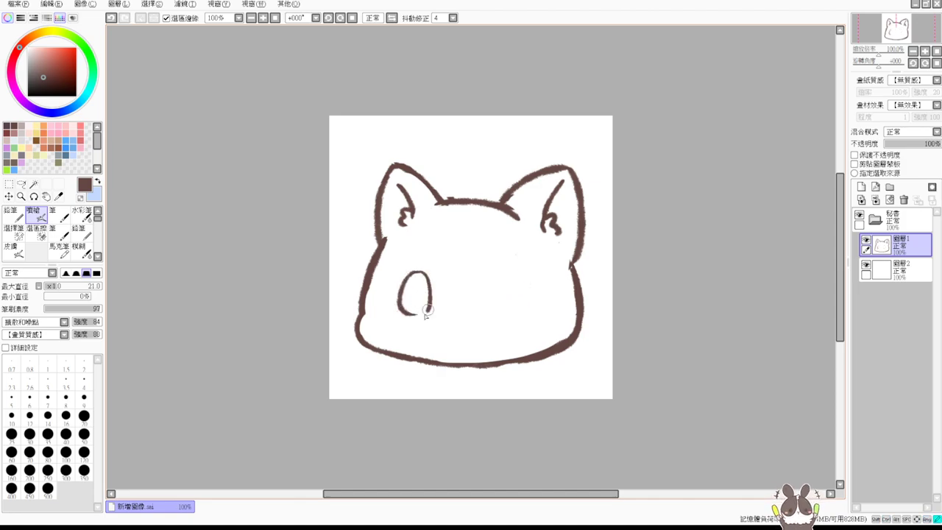
mouse_move(505, 285)
mouse_down()
mouse_move(489, 310)
mouse_move(503, 285)
mouse_move(501, 319)
mouse_up()
key(ctrl+z)
mouse_move(501, 278)
mouse_down()
mouse_move(521, 293)
mouse_move(513, 287)
mouse_move(520, 314)
mouse_move(495, 313)
mouse_move(525, 313)
mouse_up()
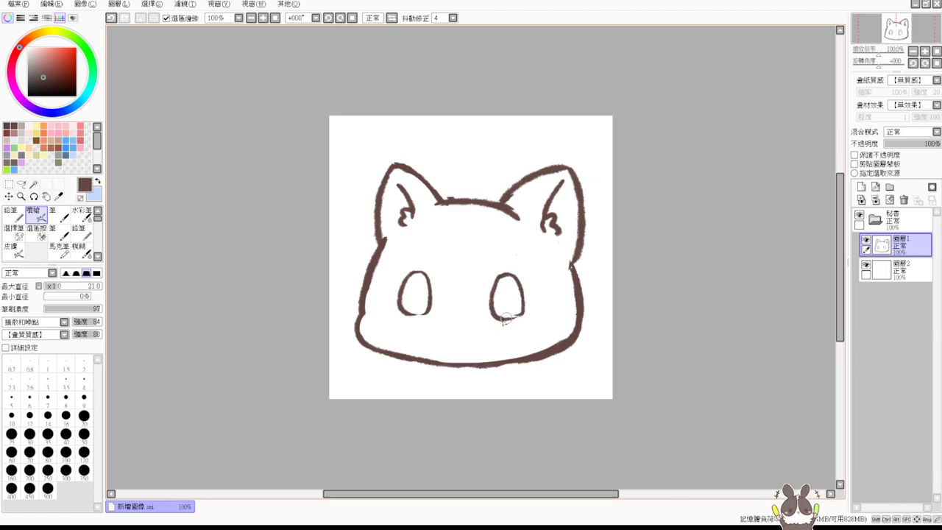
Step: Draw a small rounded triangular nose between the eyes, undoing the unwanted strokes
mouse_move(446, 329)
mouse_down()
mouse_move(454, 343)
mouse_move(471, 332)
mouse_move(456, 311)
mouse_move(463, 303)
mouse_up()
key(ctrl+z)
key(ctrl+z)
key(ctrl+z)
Step: Lasso the right ear, transform it so its tip sits slightly lower and further out, and deselect it
click(21, 184)
drag(555, 148, 495, 182)
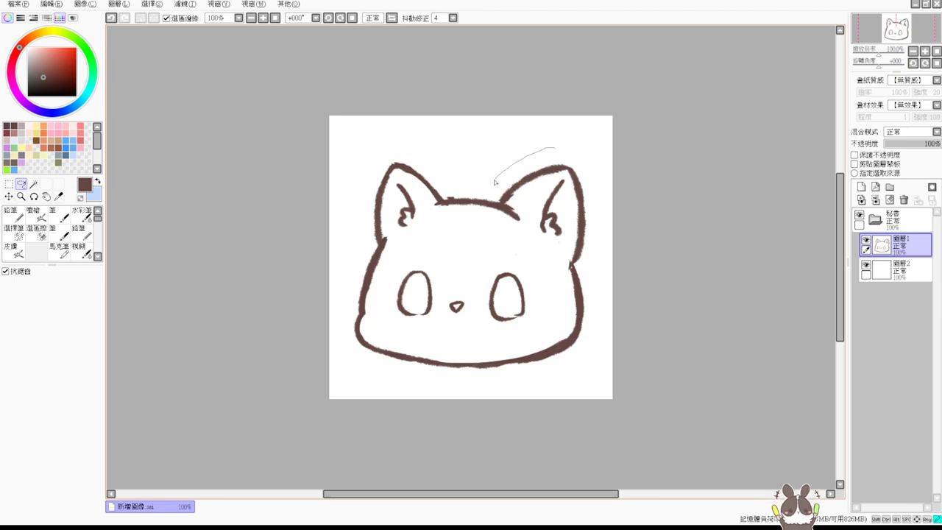
drag(571, 265, 567, 147)
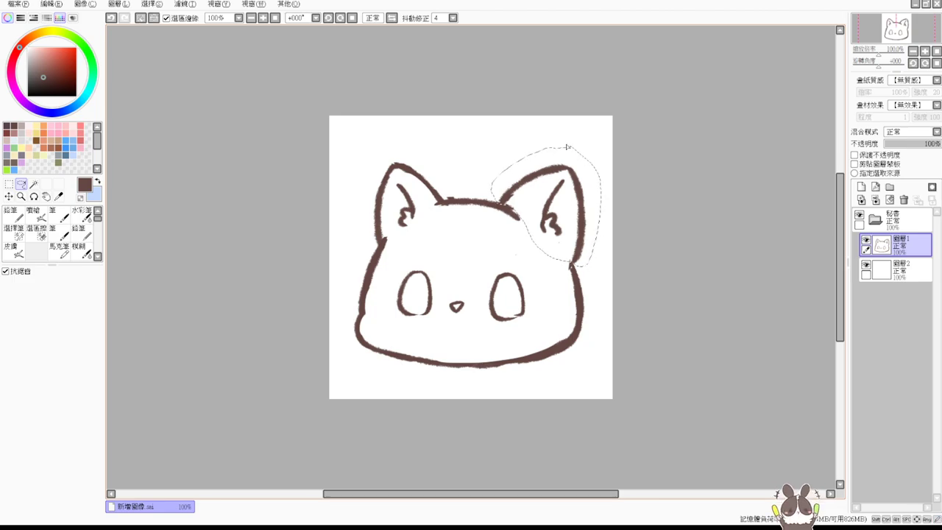
key(ctrl+t)
mouse_move(608, 273)
mouse_down()
mouse_move(603, 294)
mouse_move(578, 267)
mouse_up()
key(Return)
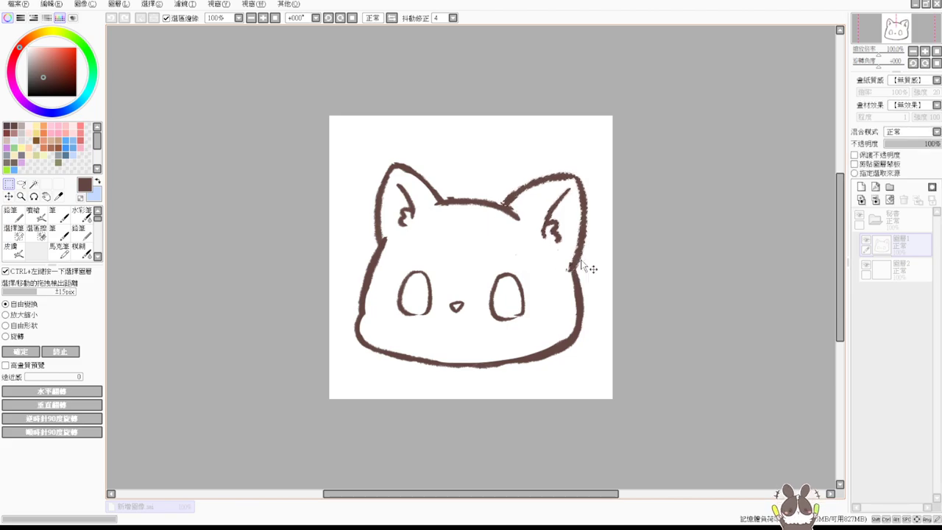
key(ctrl+d)
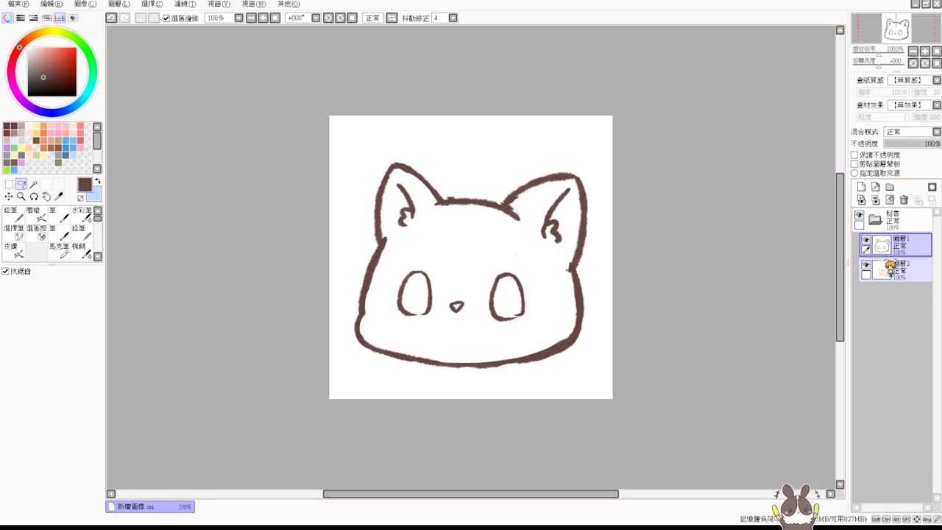
Step: Move 圖層1 below 圖層2, lower its opacity to 13%, and select 圖層2 for tracing
click(900, 267)
drag(906, 252, 905, 269)
drag(920, 143, 892, 144)
click(913, 251)
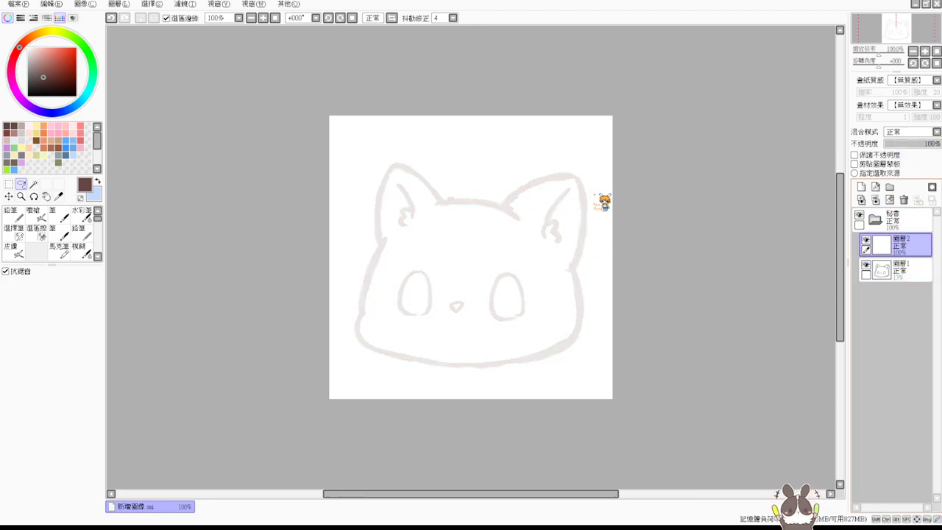
Step: Trace the left ear's outline on 圖層2 with the dark brown brush, redoing strokes until both sides are smooth
click(34, 214)
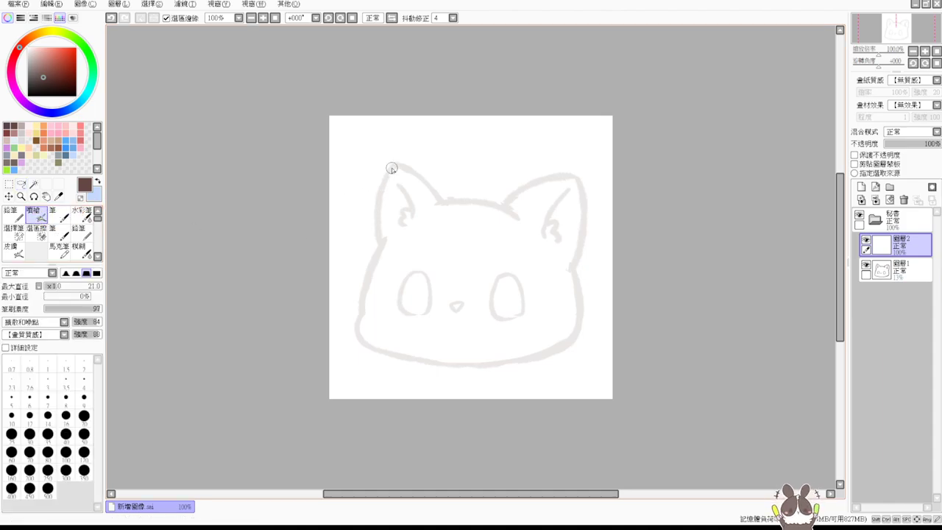
drag(392, 169, 374, 243)
key(ctrl+z)
key(ctrl+z)
drag(393, 168, 379, 246)
drag(394, 171, 450, 208)
key(ctrl+z)
drag(396, 169, 451, 208)
key(ctrl+z)
drag(393, 168, 446, 207)
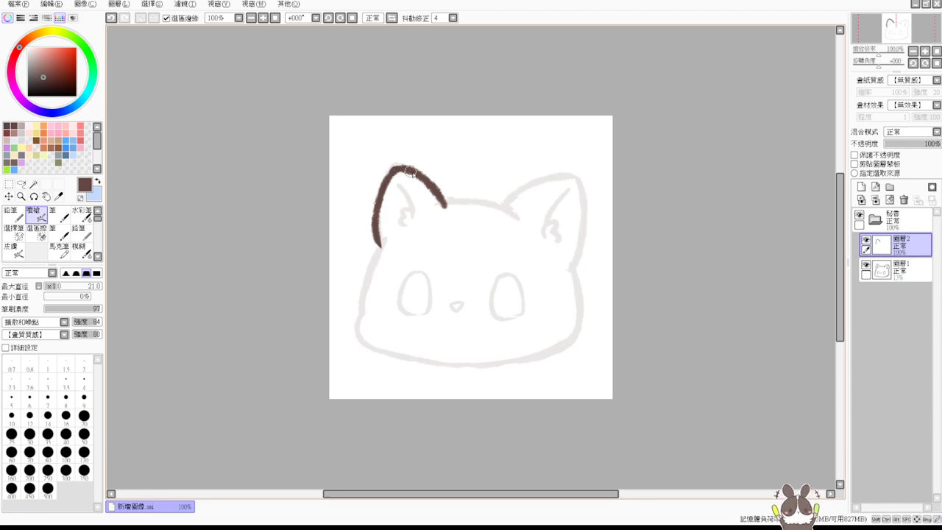
Step: Trace the right ear's outline over the faded sketch, redoing the strokes for a clean rounded tip
drag(508, 204, 592, 201)
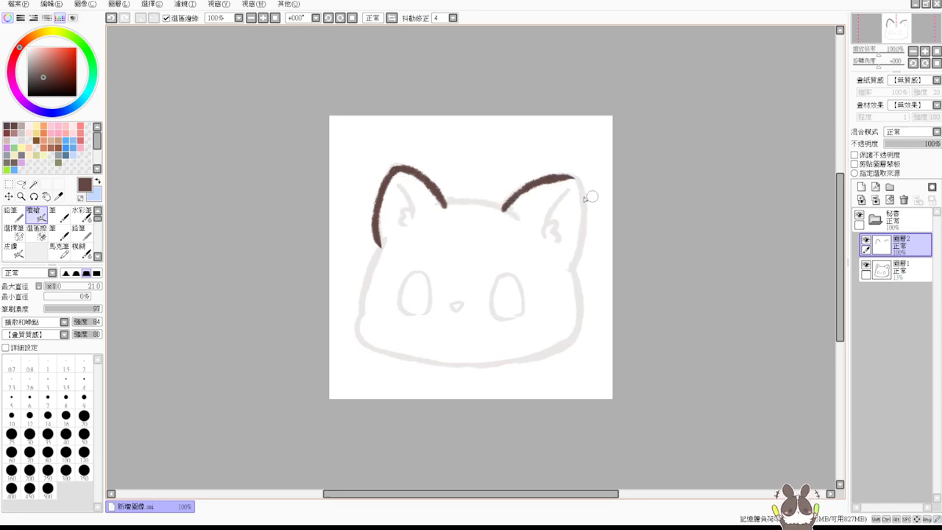
key(ctrl+z)
mouse_move(502, 207)
mouse_down()
mouse_move(584, 181)
mouse_move(577, 260)
mouse_up()
key(ctrl+z)
drag(583, 183, 577, 259)
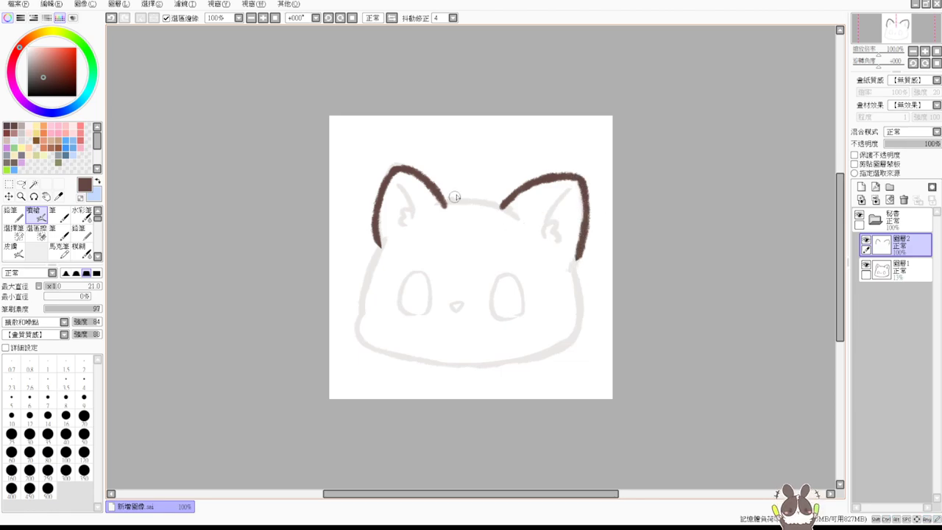
Step: Trace the top of the head as one curve between the ears, redoing it until it follows the sketch
drag(439, 208, 504, 217)
key(ctrl+z)
drag(441, 207, 511, 213)
key(ctrl+z)
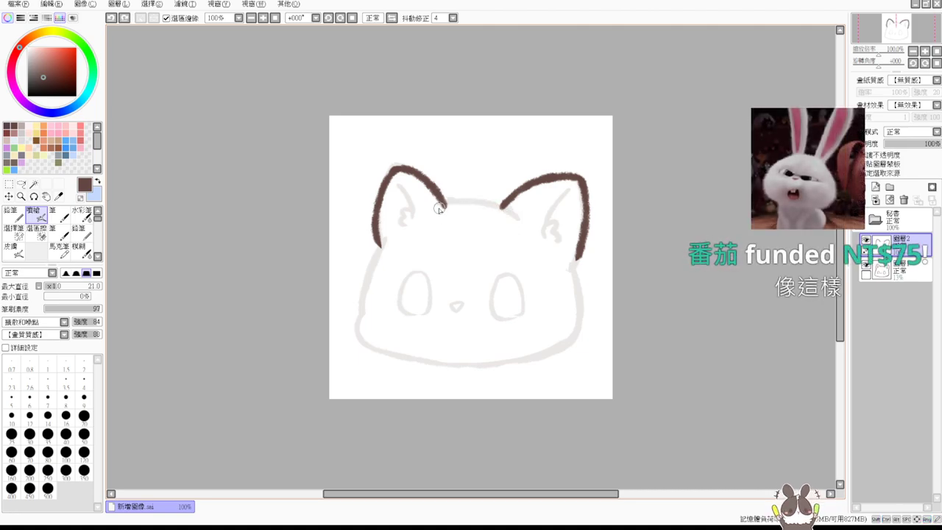
drag(436, 207, 514, 215)
key(ctrl+z)
drag(440, 206, 519, 215)
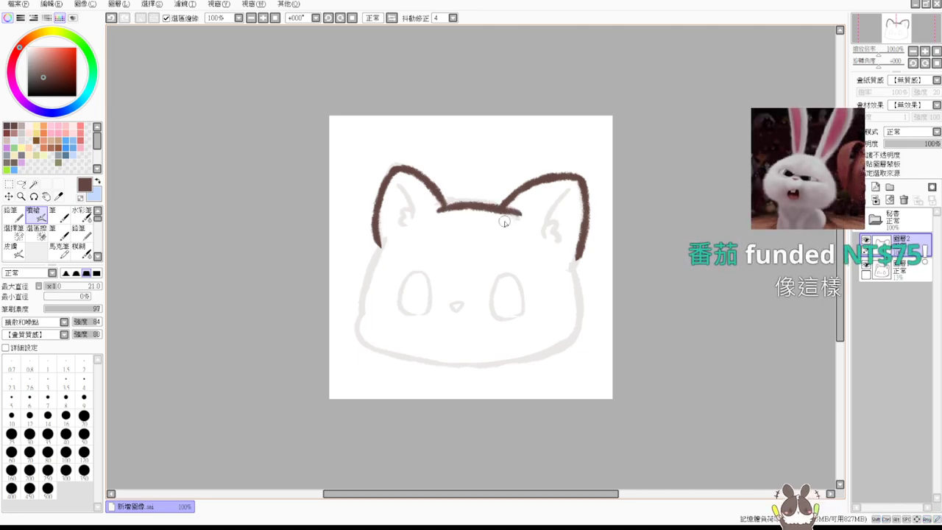
key(ctrl+z)
drag(446, 206, 520, 213)
key(ctrl+z)
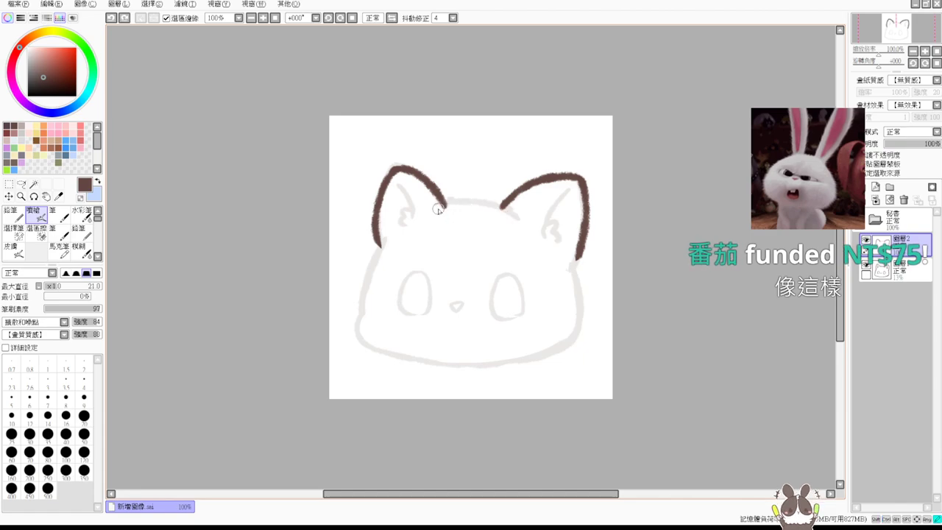
drag(436, 206, 520, 213)
key(ctrl+z)
drag(435, 207, 520, 213)
key(ctrl+z)
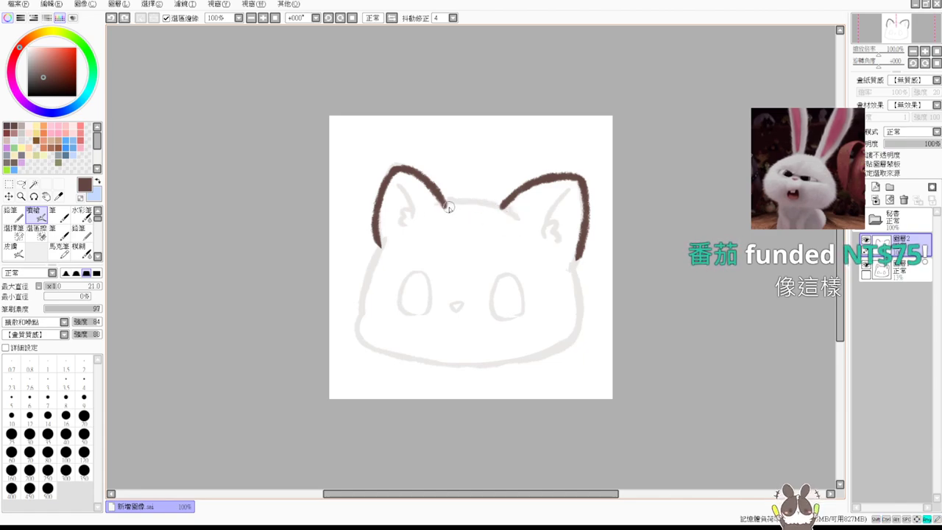
mouse_move(435, 207)
mouse_down()
mouse_move(483, 203)
mouse_move(520, 218)
mouse_up()
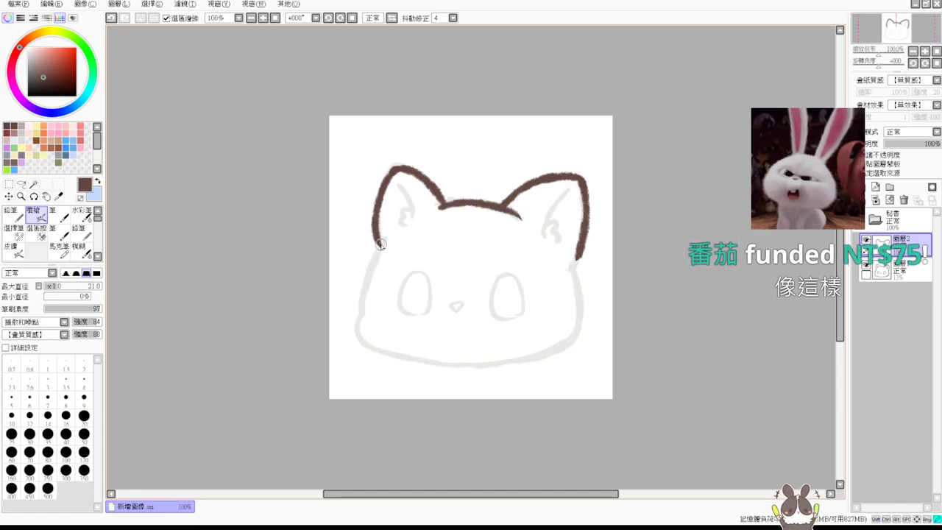
Step: Trace both cheeks from the ear bases down to the jaw corners on 圖層2, redoing the right side until it follows the sketch
mouse_move(380, 243)
mouse_down()
mouse_move(365, 312)
mouse_move(381, 349)
mouse_up()
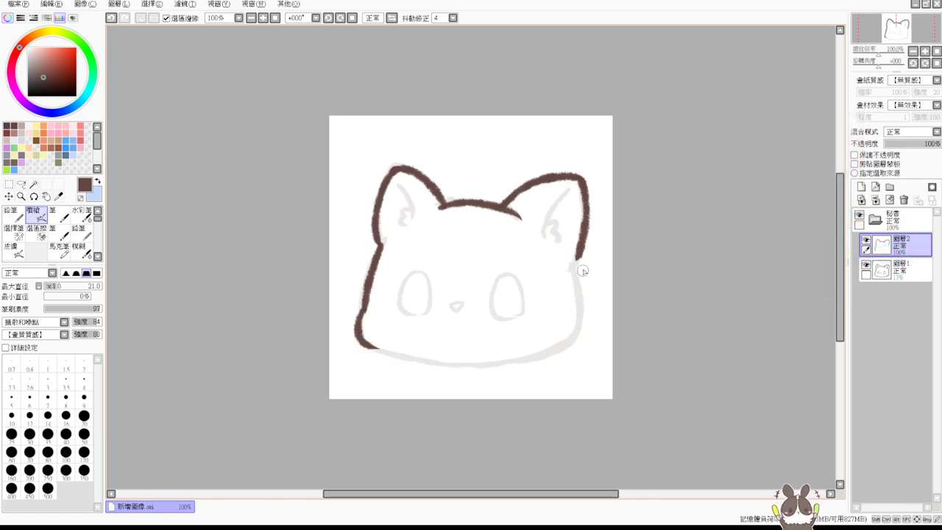
key(ctrl+z)
mouse_move(584, 244)
mouse_down()
mouse_move(572, 272)
mouse_move(582, 317)
mouse_move(570, 346)
mouse_up()
key(ctrl+z)
drag(572, 268, 545, 346)
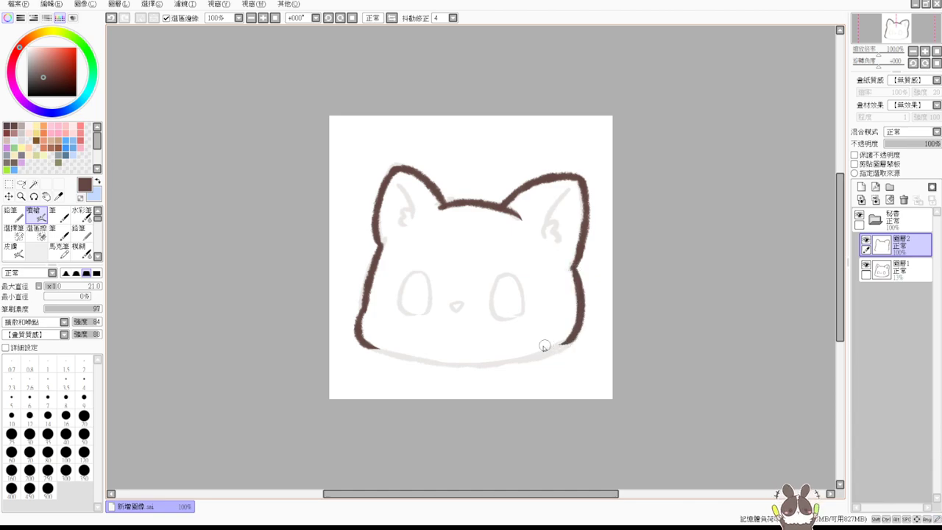
Step: Trace the chin line from the left jaw corner across the bottom of the head, redoing the stroke until the curve is smooth
drag(356, 337, 480, 355)
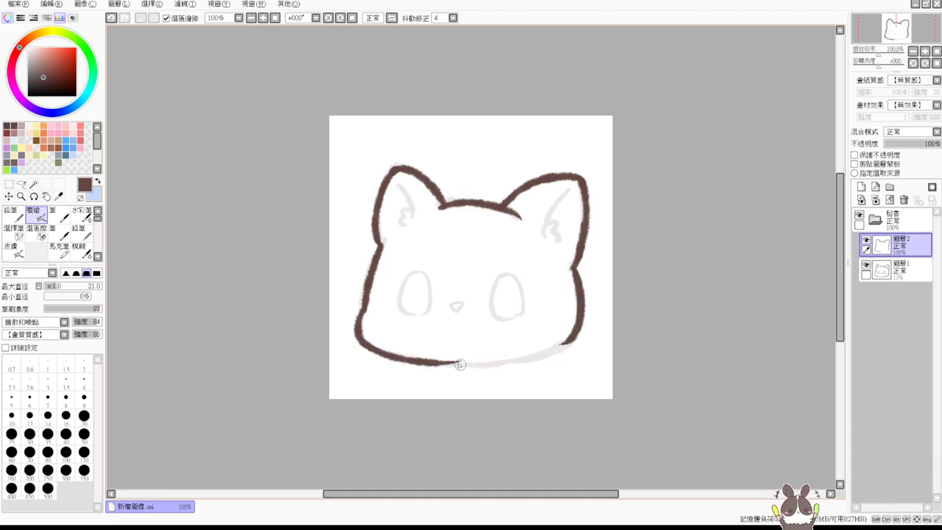
key(ctrl+z)
drag(356, 337, 484, 359)
key(ctrl+z)
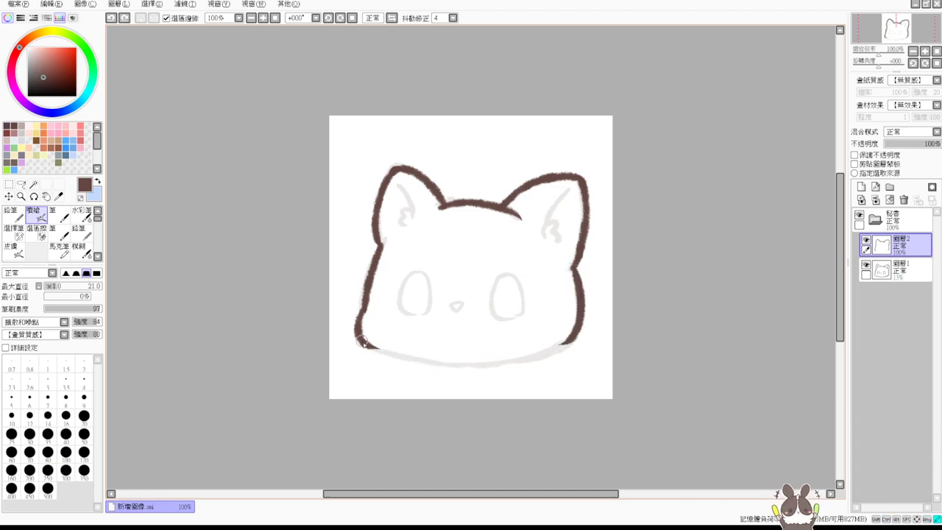
drag(360, 339, 480, 358)
key(ctrl+z)
mouse_move(361, 339)
mouse_down()
mouse_move(405, 359)
mouse_move(490, 361)
mouse_up()
key(ctrl+z)
mouse_move(363, 340)
mouse_down()
mouse_move(512, 361)
mouse_move(569, 340)
mouse_move(498, 369)
mouse_up()
key(ctrl+z)
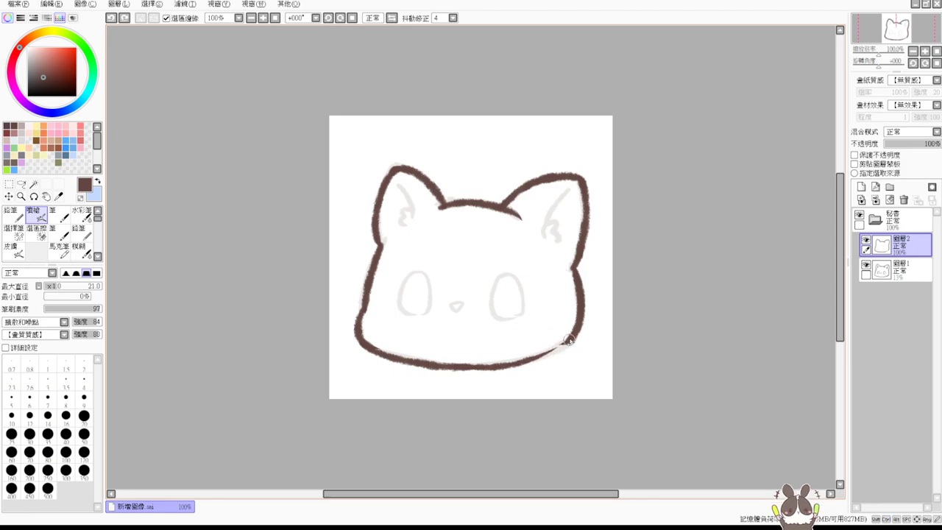
Step: Close the outline at the right jaw corner and erase the overshooting end of the head-top line beside the right ear
mouse_move(577, 333)
mouse_down()
mouse_move(556, 354)
mouse_move(494, 372)
mouse_up()
key(ctrl+z)
mouse_move(578, 334)
mouse_down()
mouse_move(541, 356)
mouse_move(553, 353)
mouse_move(499, 365)
mouse_move(572, 343)
mouse_move(527, 355)
mouse_up()
key(ctrl+z)
key(ctrl+z)
key(ctrl+z)
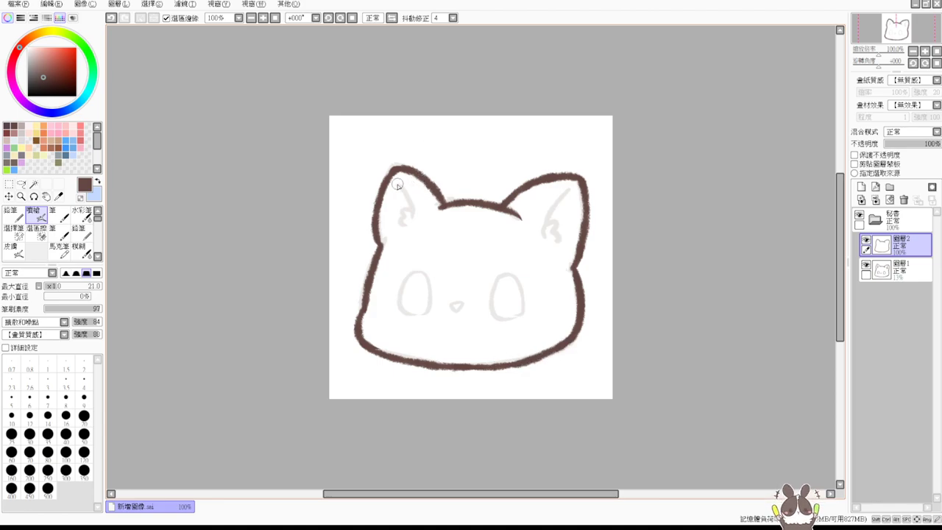
key(e)
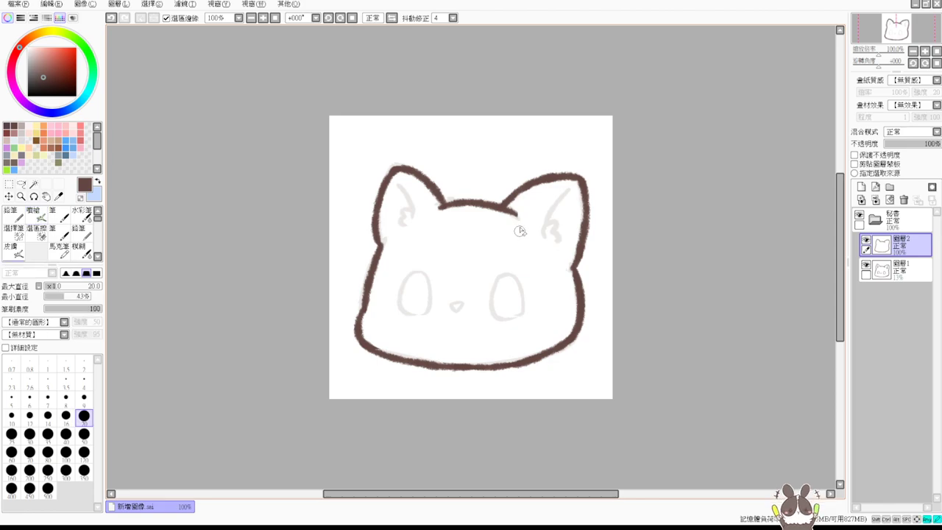
key(v)
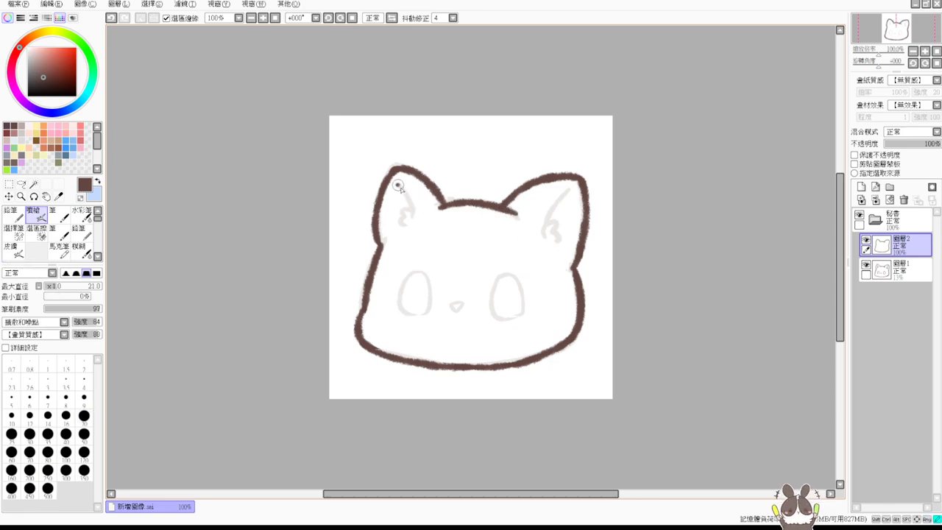
Step: Trace the left ear's inner line and curled fur tuft in dark brown, redoing strokes until they match the sketch
key(ctrl+z)
mouse_move(398, 186)
mouse_down()
mouse_move(415, 208)
mouse_move(410, 219)
mouse_up()
key(ctrl+z)
mouse_move(399, 187)
mouse_down()
mouse_move(413, 217)
mouse_move(407, 224)
mouse_move(401, 215)
mouse_up()
key(ctrl+z)
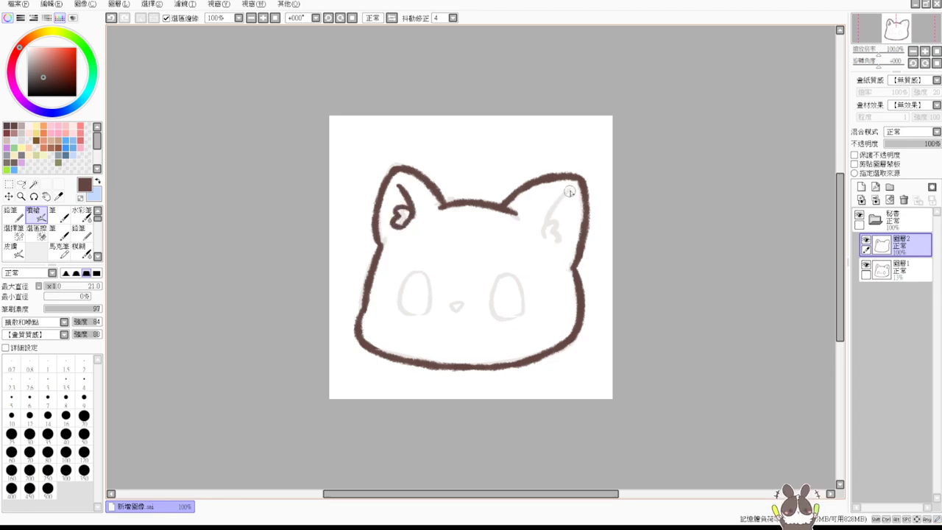
Step: Trace the right ear's inner line and curled fur tuft over the sketch, redoing the strokes as needed
drag(570, 193, 548, 237)
key(ctrl+z)
mouse_move(572, 193)
mouse_down()
mouse_move(552, 243)
mouse_move(547, 224)
mouse_move(558, 245)
mouse_up()
key(ctrl+z)
Step: Check the line art without the sketch, show 圖層1 again and add a new layer directly above it
click(866, 265)
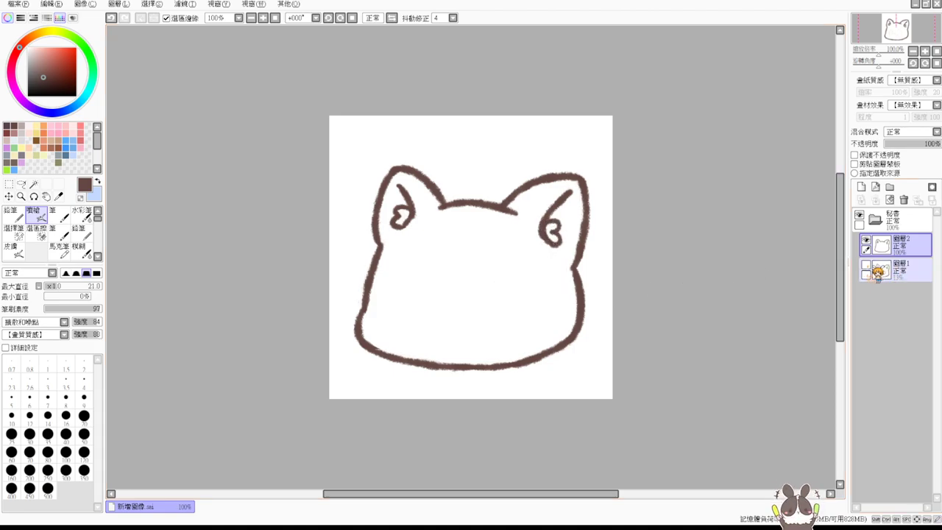
click(867, 265)
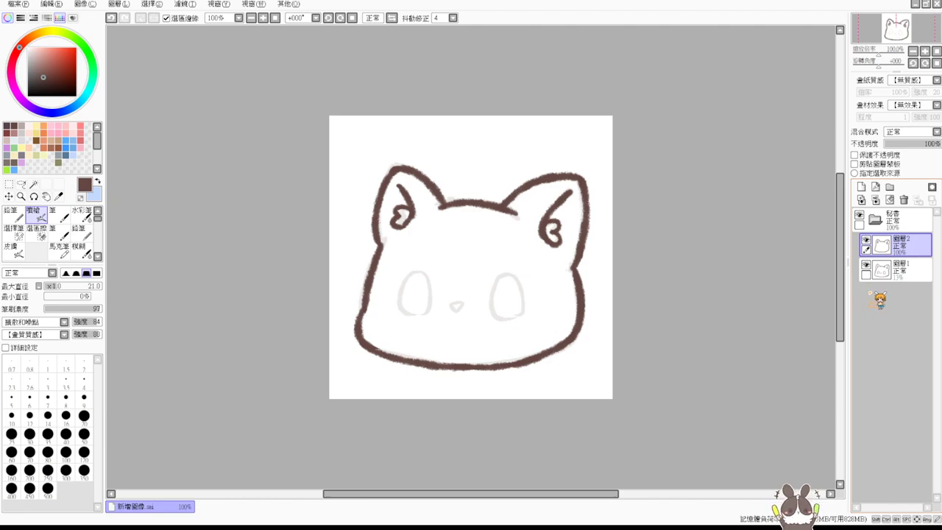
click(895, 269)
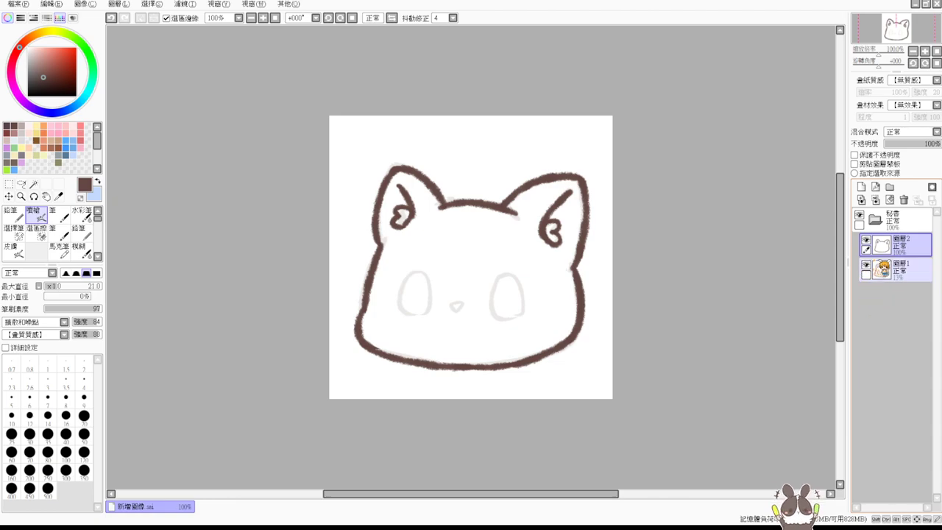
click(861, 187)
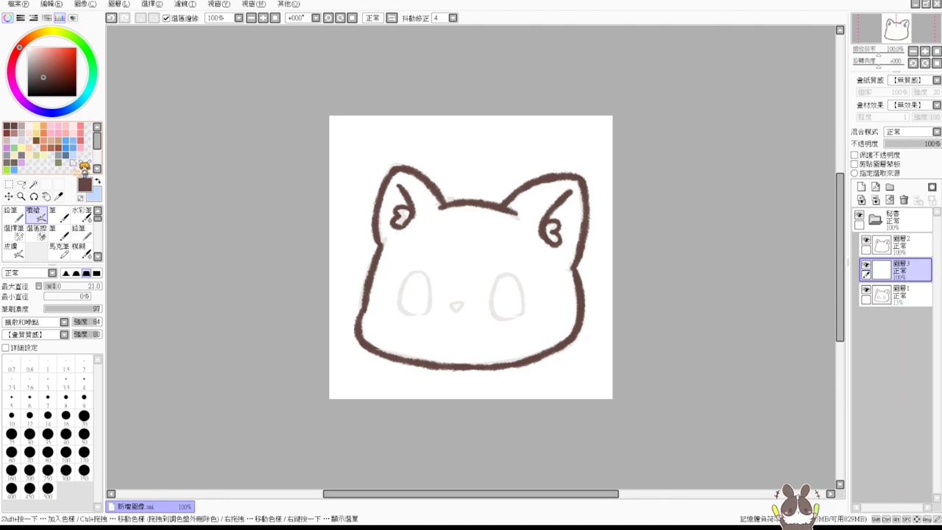
Step: Select the head's interior with the Magic Wand at a ±185 colour difference and hide the sketch layer 圖層1
click(34, 184)
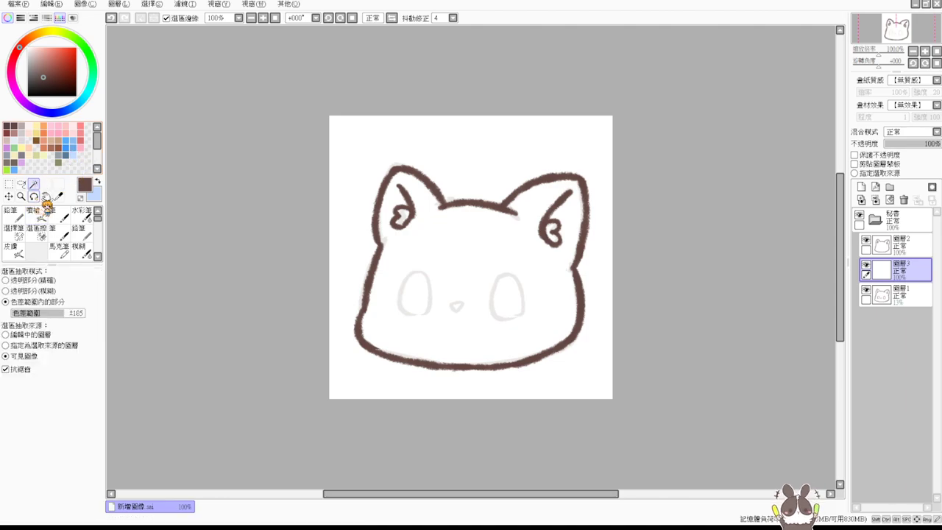
click(445, 265)
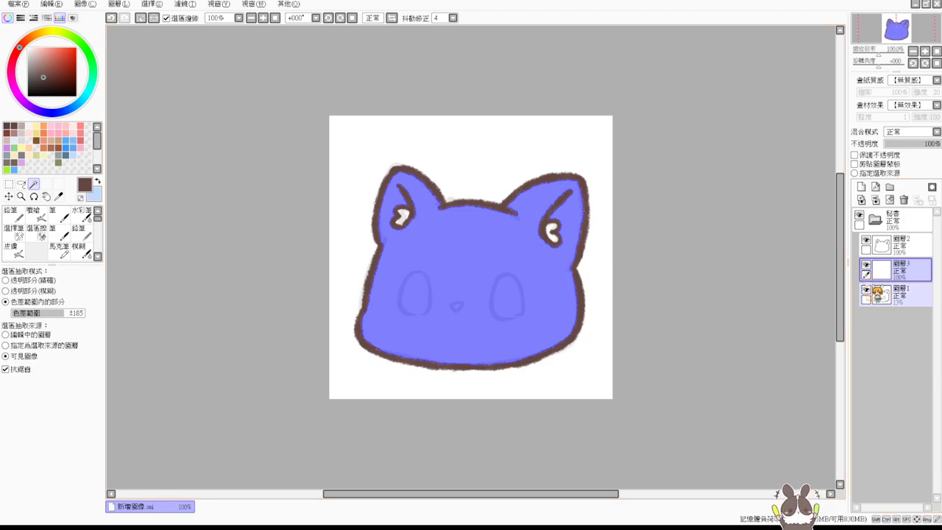
click(866, 289)
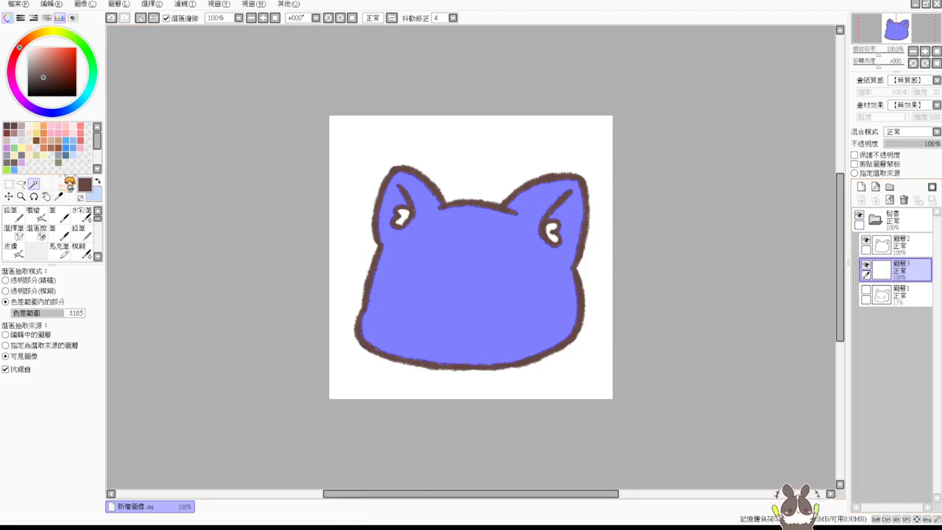
Step: Set the colour to greyish brown, try filling the selected head area on 圖層3 and undo the fill
click(9, 160)
key(ctrl+f)
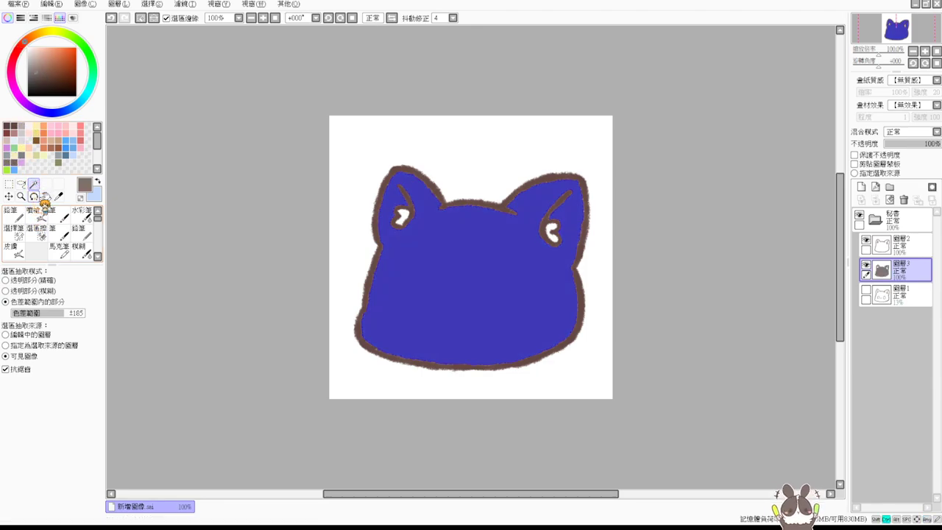
click(35, 215)
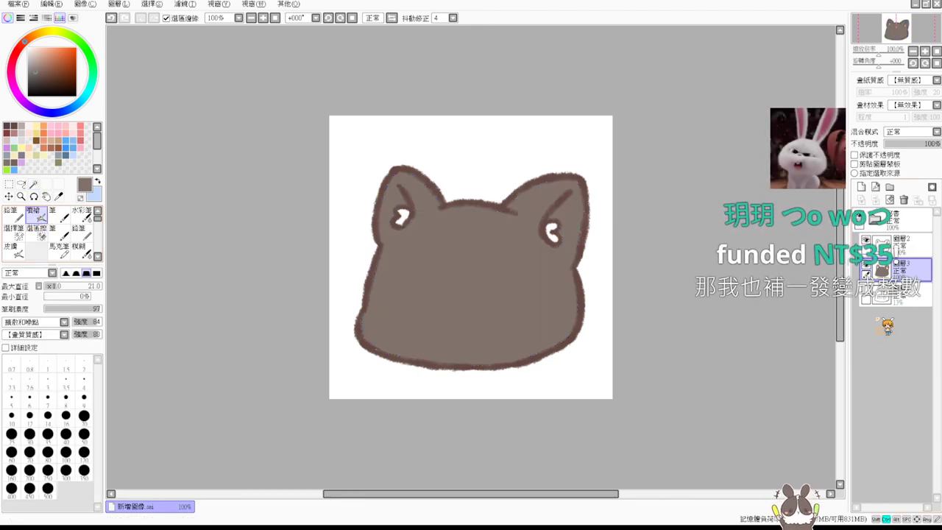
key(ctrl+z)
key(ctrl+z)
key(ctrl+z)
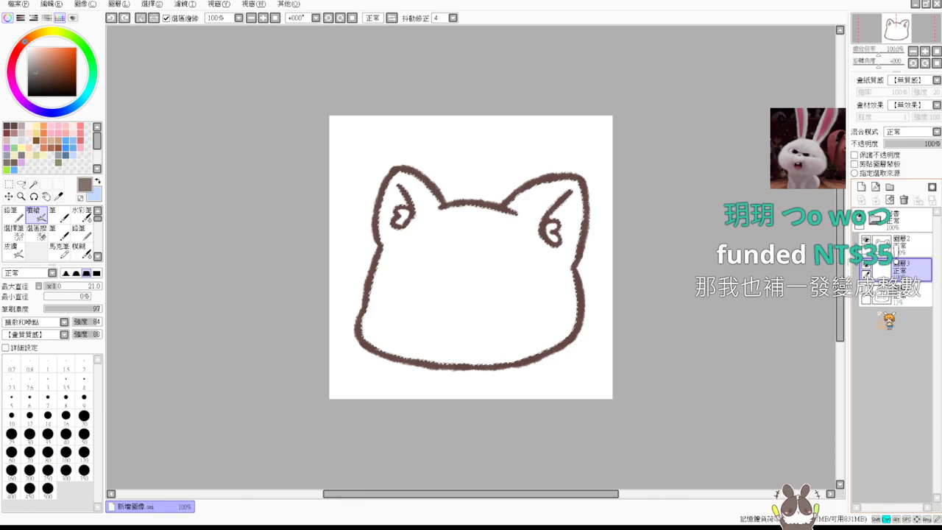
Step: Try reselecting the head's interior with the Magic Wand in 透明部分(模糊) mode and with a ±123 colour difference
click(33, 183)
key(ctrl+y)
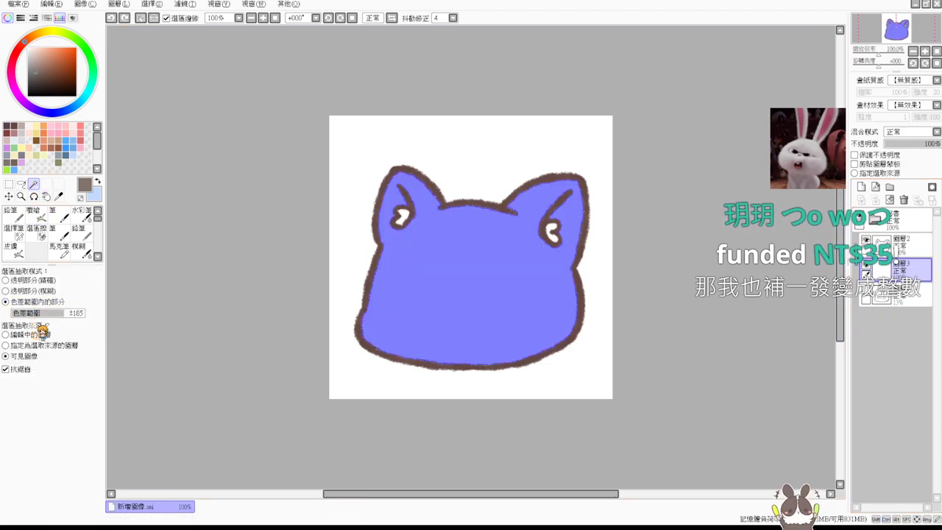
click(16, 291)
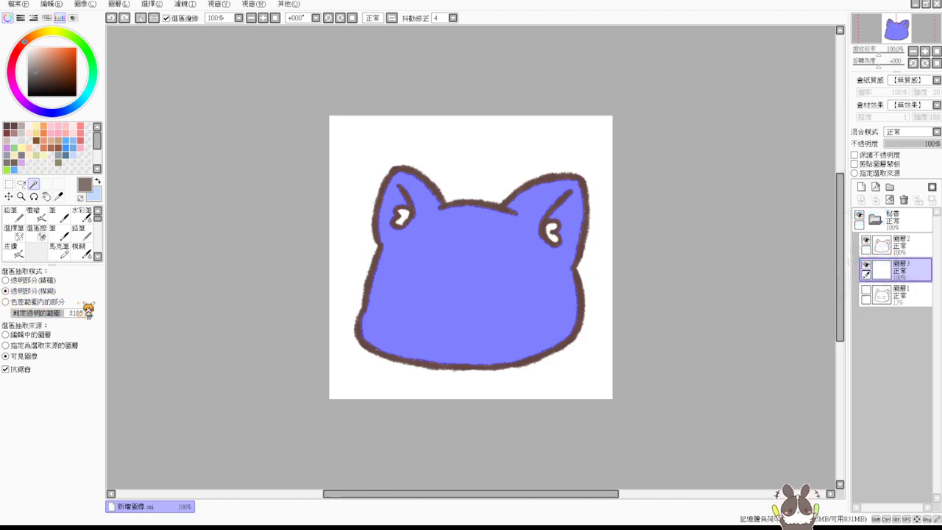
click(447, 272)
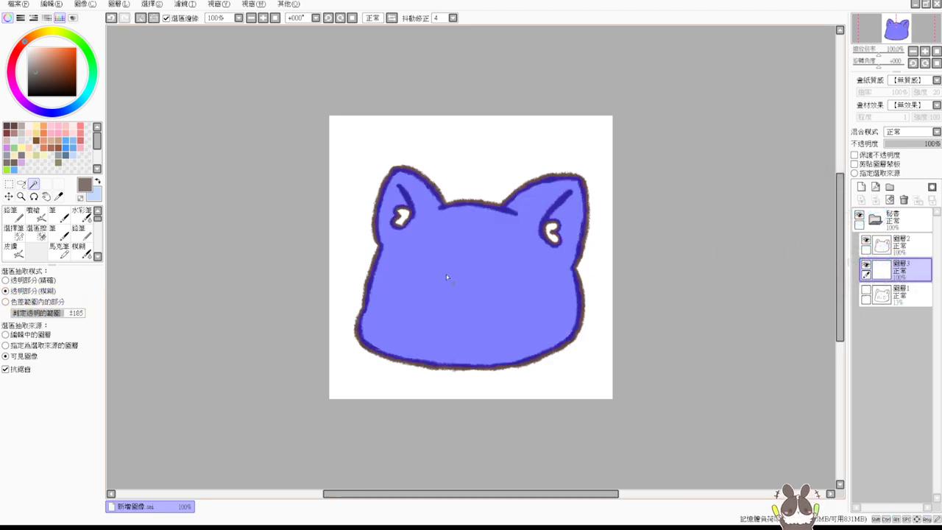
drag(56, 313, 50, 314)
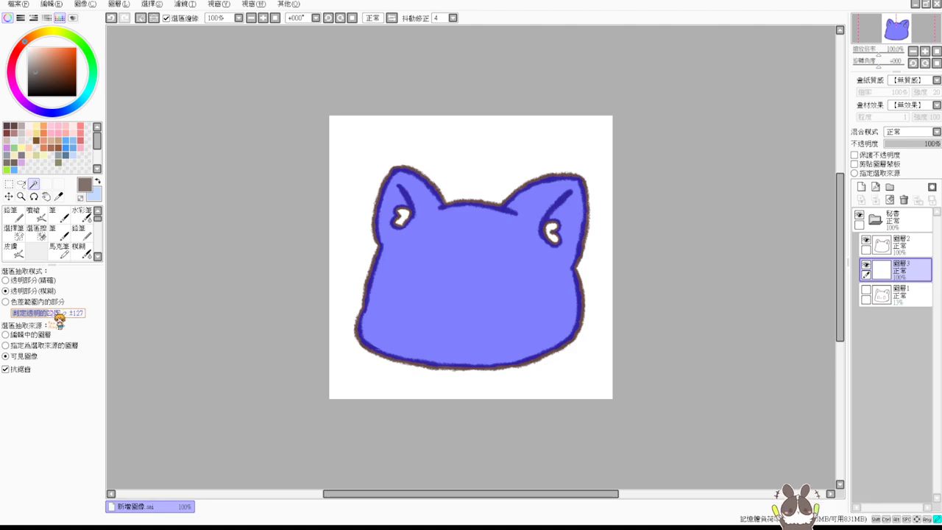
click(6, 302)
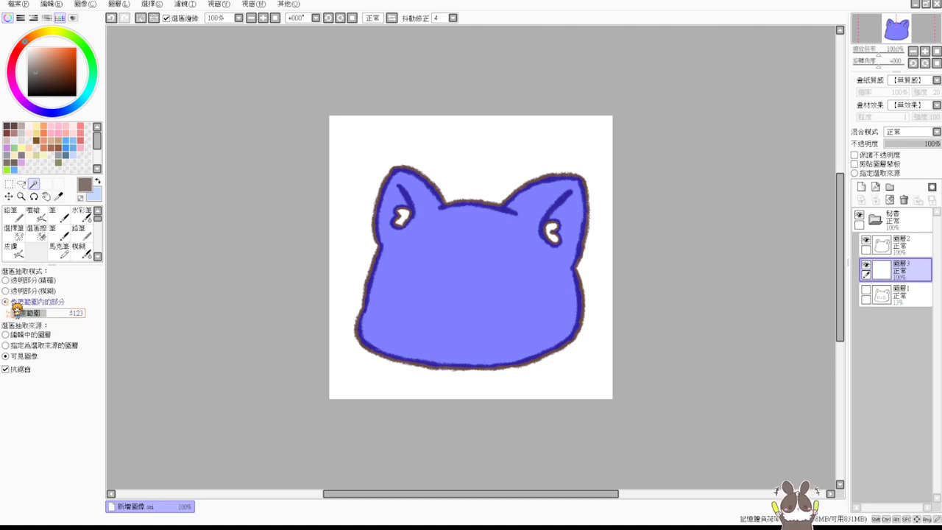
click(456, 289)
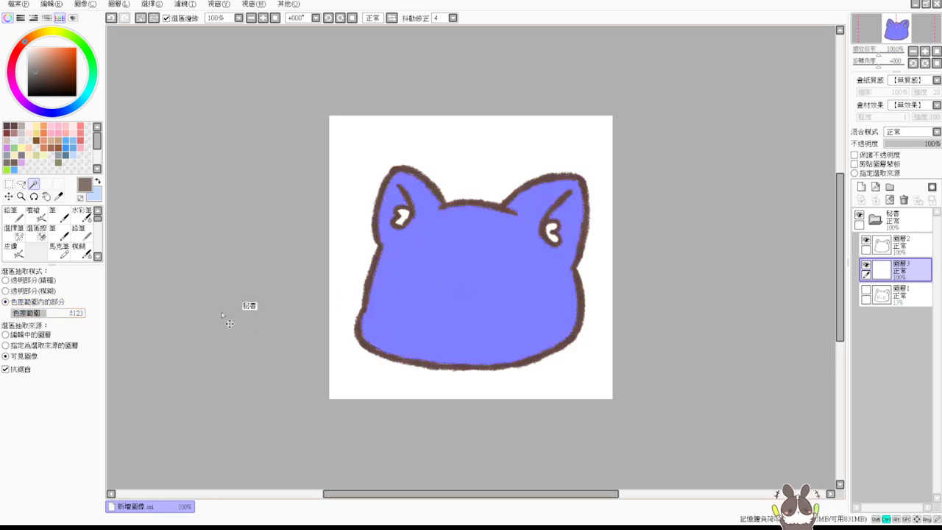
key(ctrl+d)
Step: Set the Magic Wand range to ±205 and test it on the head in 色差範圍內的部分 and 透明部分(模糊) modes
drag(65, 313, 70, 314)
click(442, 274)
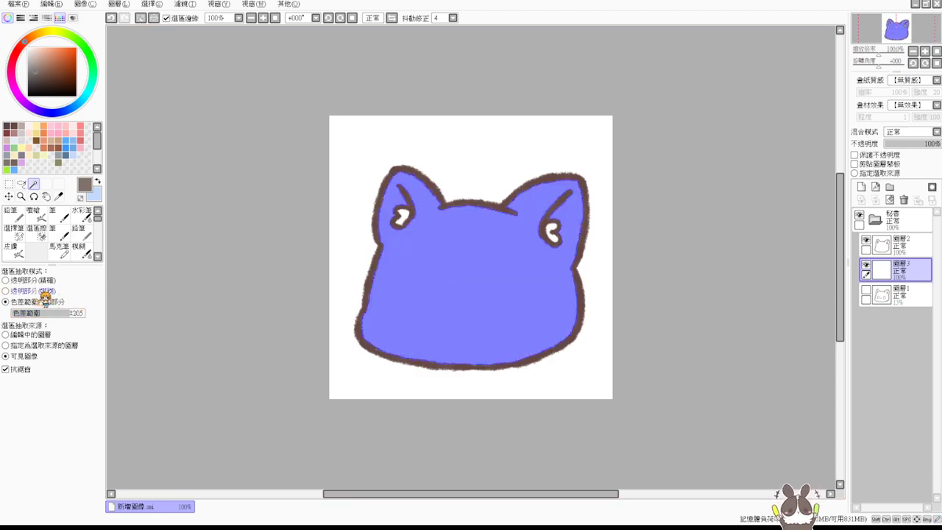
click(15, 290)
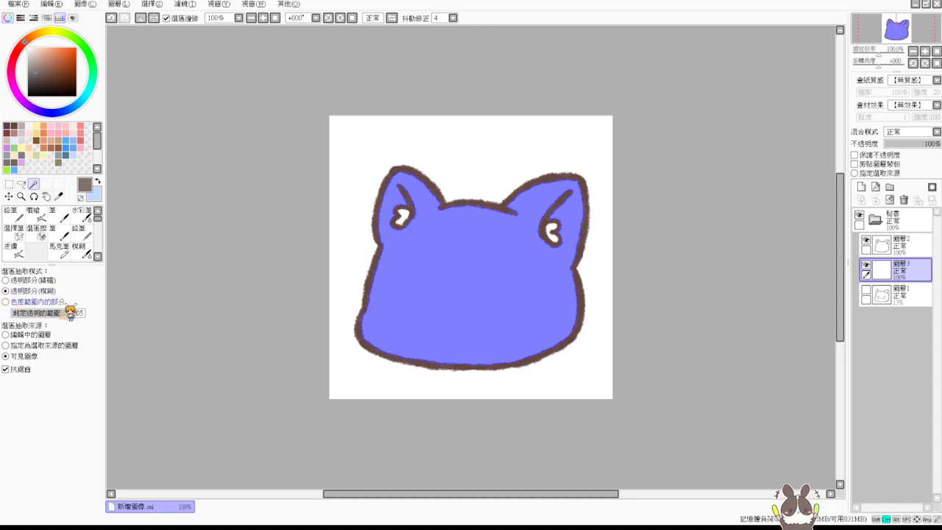
click(441, 273)
key(ctrl+d)
Step: Select the head's interior in 透明部分(精確) mode, fill it with greyish brown on 圖層3 and return to the brush
click(7, 280)
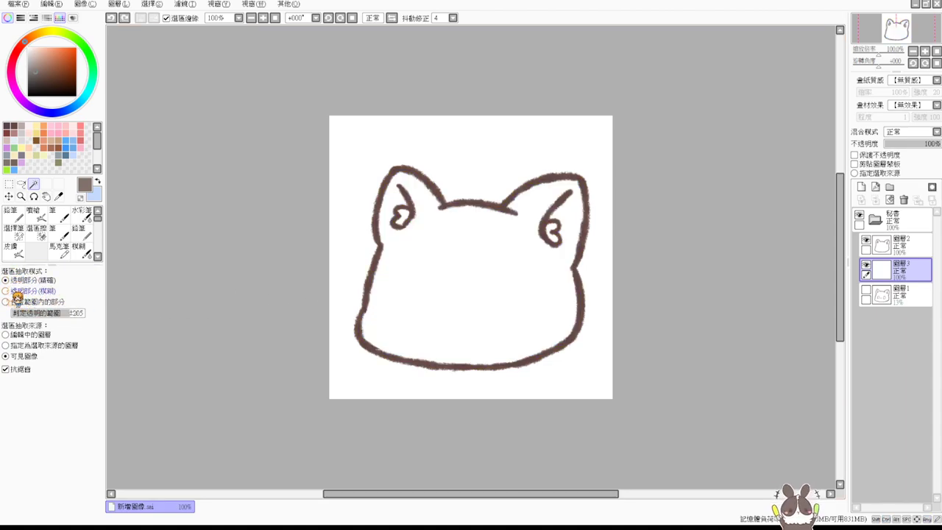
click(459, 293)
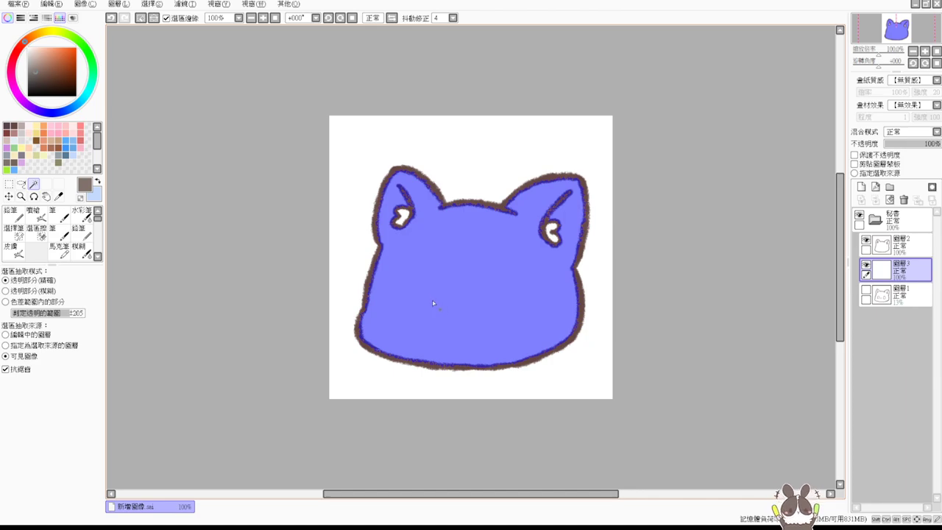
key(ctrl+f)
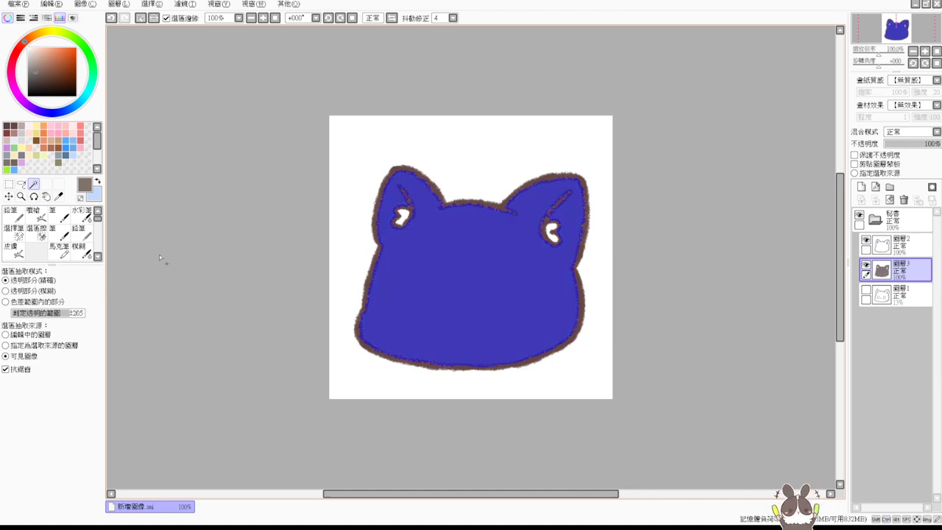
click(36, 217)
key(ctrl+d)
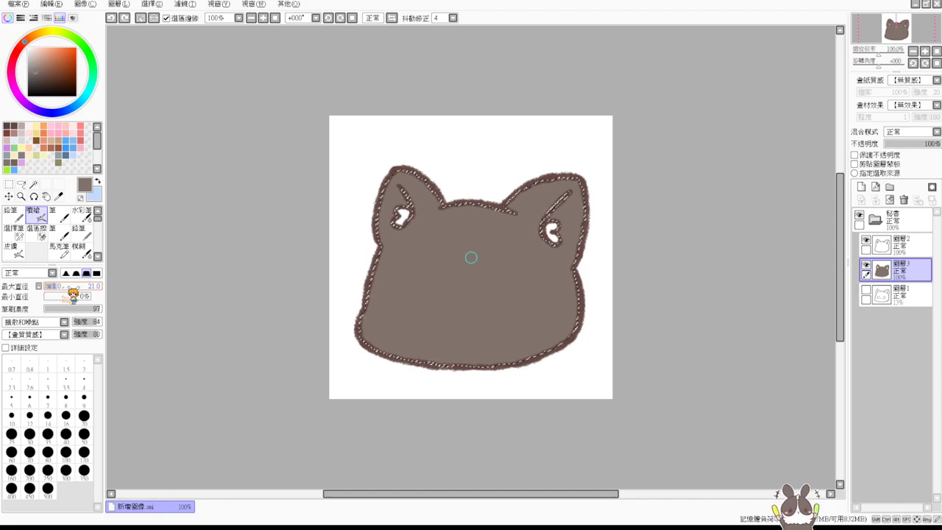
Step: Paint the right ear's inner area light pink on 圖層3, between the inner ear line and the outer edge
click(82, 144)
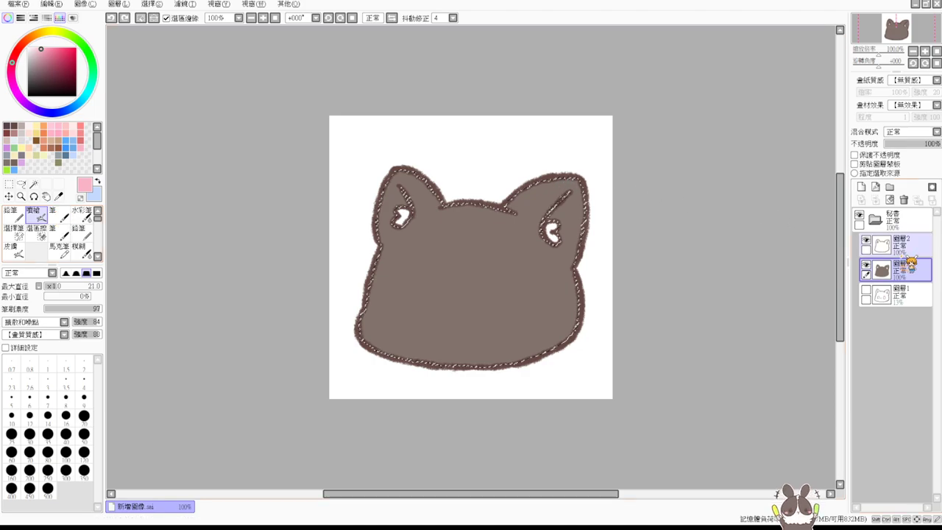
key(Page_Up)
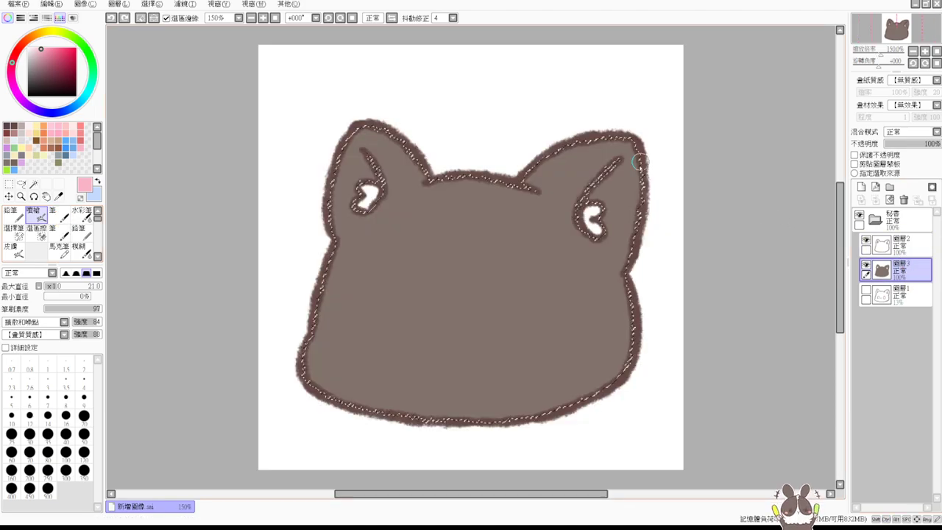
mouse_move(620, 162)
mouse_down()
mouse_move(622, 209)
mouse_move(614, 172)
mouse_move(604, 188)
mouse_move(602, 214)
mouse_move(617, 210)
mouse_move(607, 228)
mouse_move(617, 219)
mouse_up()
key(ctrl+z)
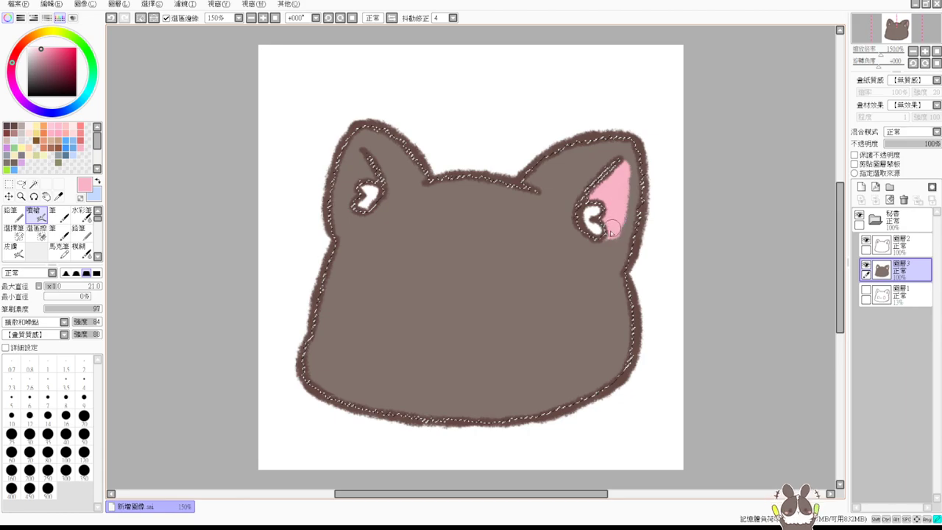
mouse_move(624, 166)
mouse_down()
mouse_move(614, 242)
mouse_move(625, 236)
mouse_up()
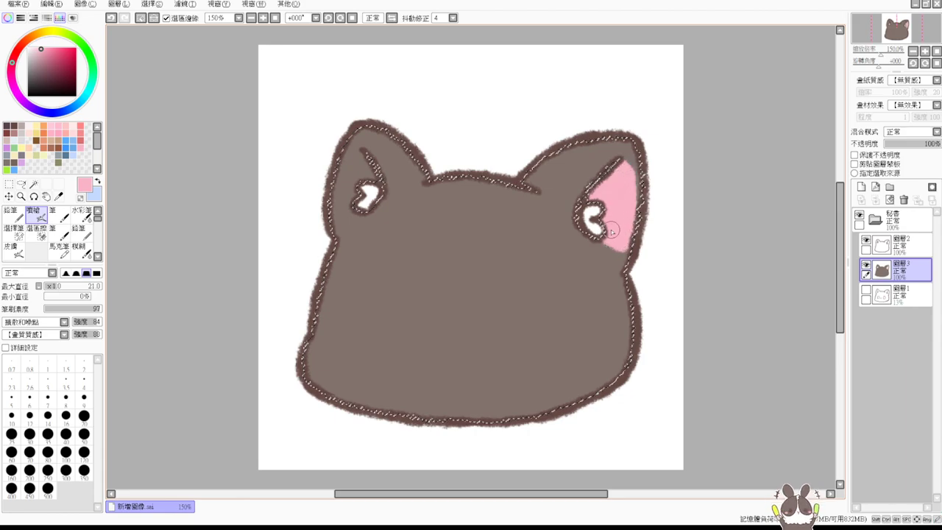
Step: Paint the left ear's inner area light pink, extend the right ear's pink down to the outline, and clear the selection
mouse_move(340, 153)
mouse_down()
mouse_move(363, 163)
mouse_move(356, 158)
mouse_move(373, 189)
mouse_move(335, 182)
mouse_move(329, 215)
mouse_move(351, 157)
mouse_move(339, 221)
mouse_up()
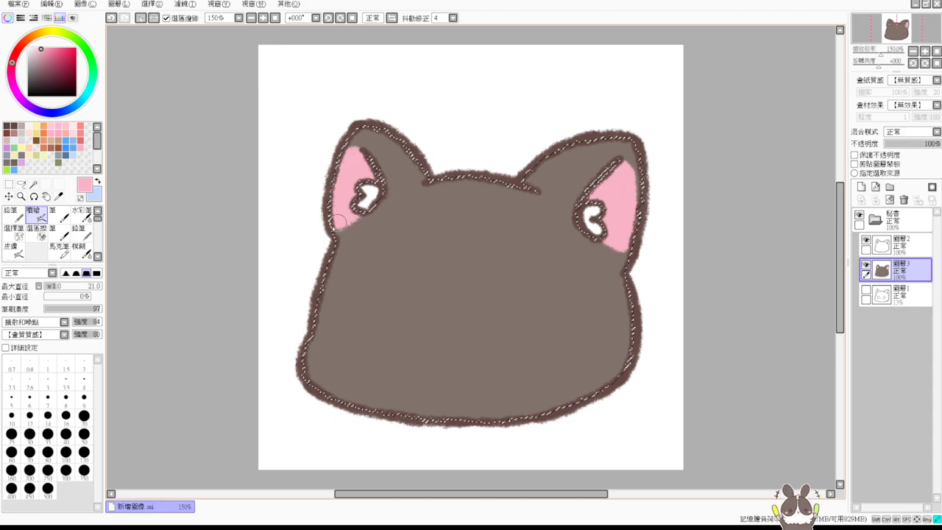
mouse_move(603, 239)
mouse_down()
mouse_move(617, 232)
mouse_move(632, 264)
mouse_up()
key(ctrl+d)
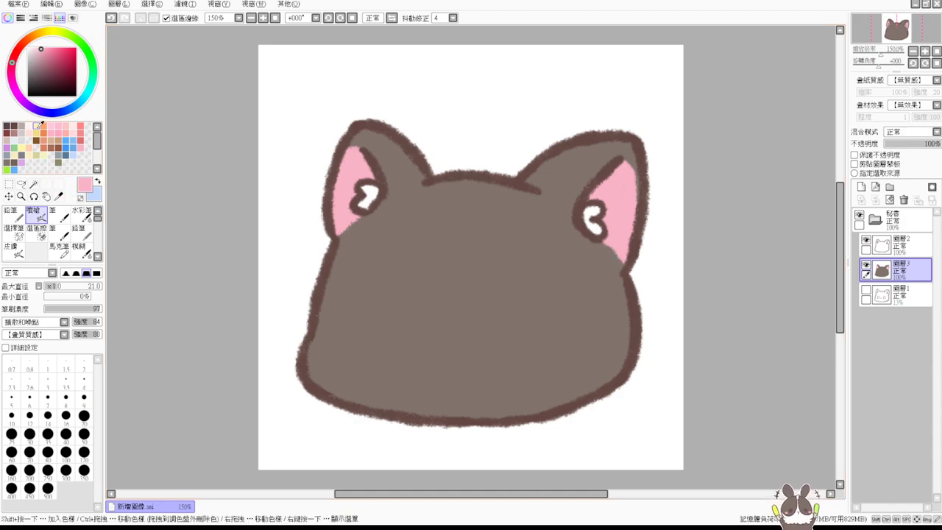
Step: Paint two slanted light-yellow oval eyes on the face on 圖層3, one below each ear
click(38, 127)
mouse_move(378, 278)
mouse_down()
mouse_move(372, 318)
mouse_move(361, 326)
mouse_up()
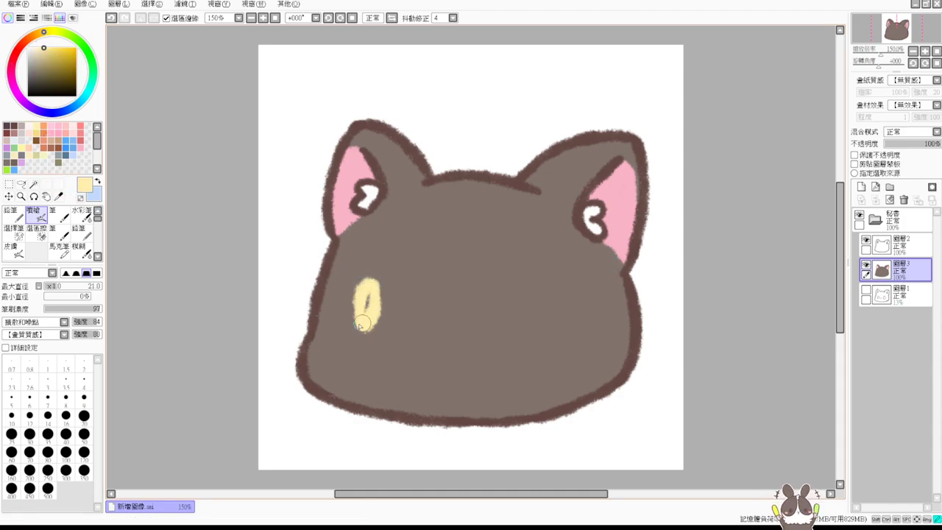
key(ctrl+z)
click(32, 143)
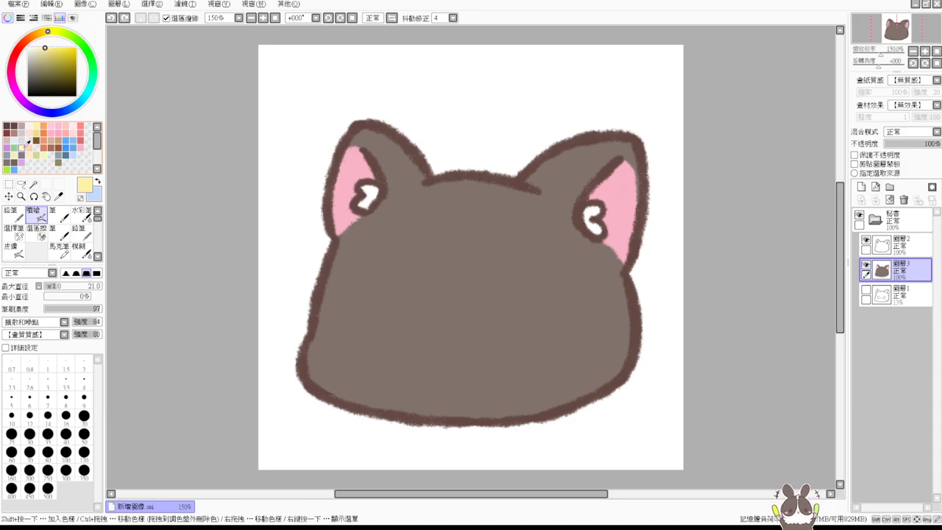
drag(357, 277, 402, 274)
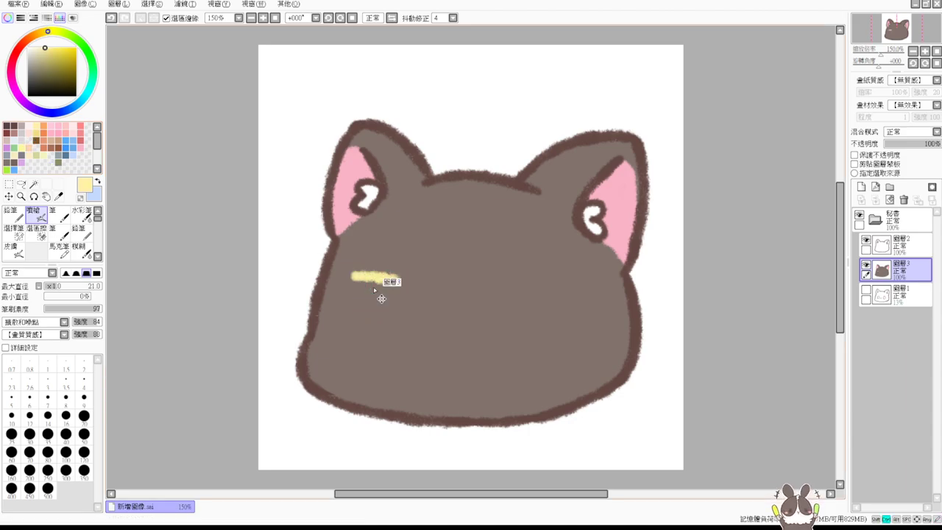
key(ctrl+z)
mouse_move(363, 312)
mouse_down()
mouse_move(389, 315)
mouse_move(377, 296)
mouse_up()
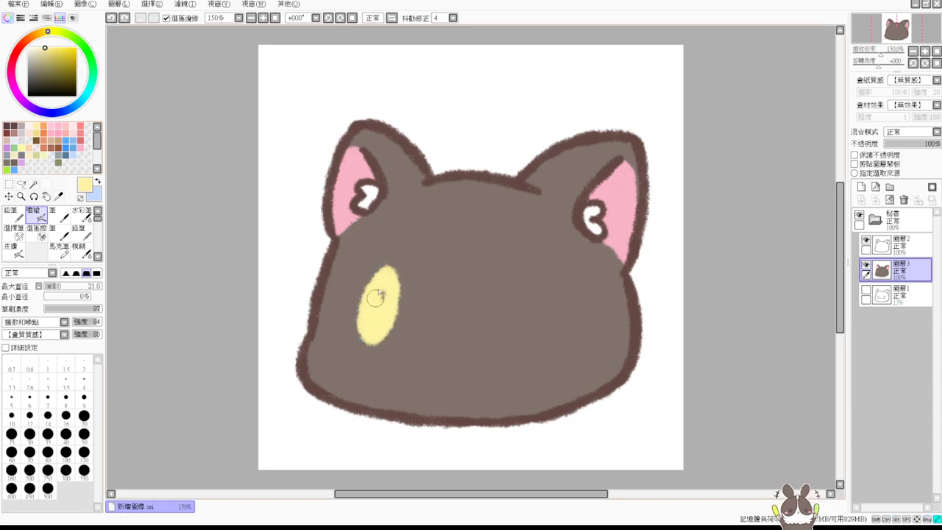
mouse_move(513, 341)
mouse_down()
mouse_move(515, 324)
mouse_move(521, 339)
mouse_move(519, 309)
mouse_move(524, 342)
mouse_move(526, 303)
mouse_up()
key(ctrl+z)
drag(538, 326, 532, 336)
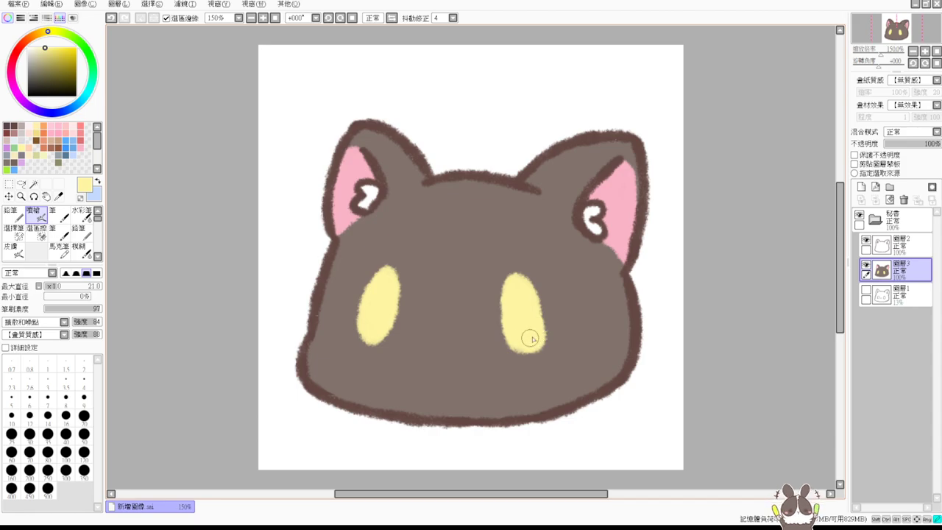
Step: Paint a small light pink nose between the two yellow eyes
click(79, 138)
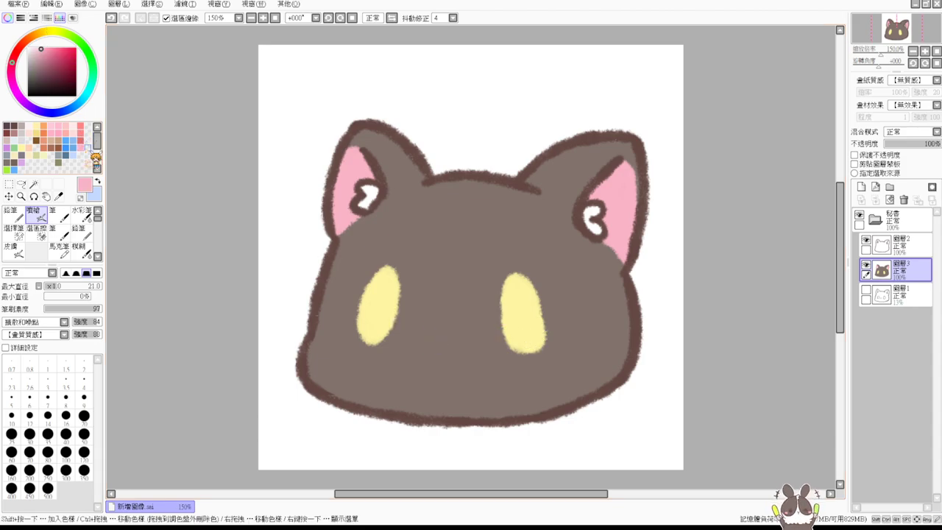
mouse_move(434, 328)
mouse_down()
mouse_move(427, 326)
mouse_move(442, 331)
mouse_up()
drag(435, 331, 439, 333)
click(277, 17)
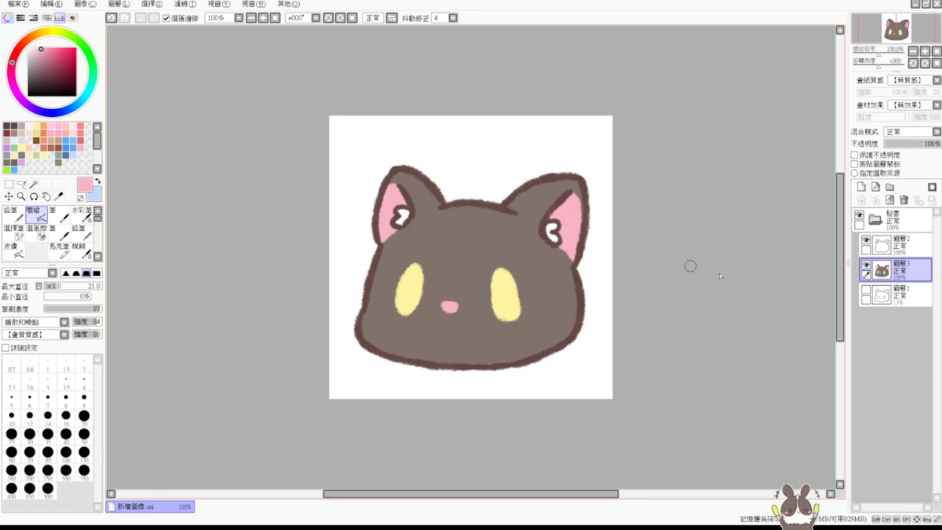
Step: Collapse and hide the 秘書 folder, and add a new layer folder above it with an empty layer inside
click(887, 219)
click(876, 219)
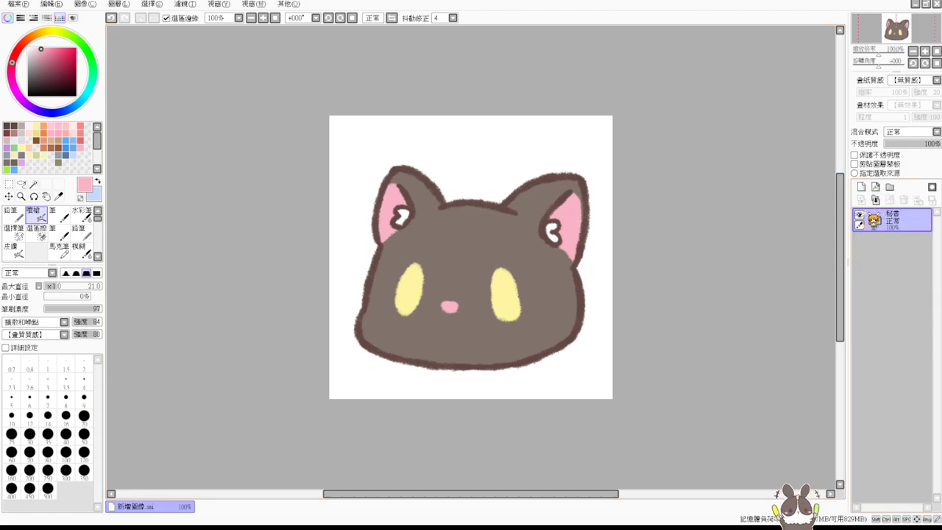
click(859, 215)
click(890, 186)
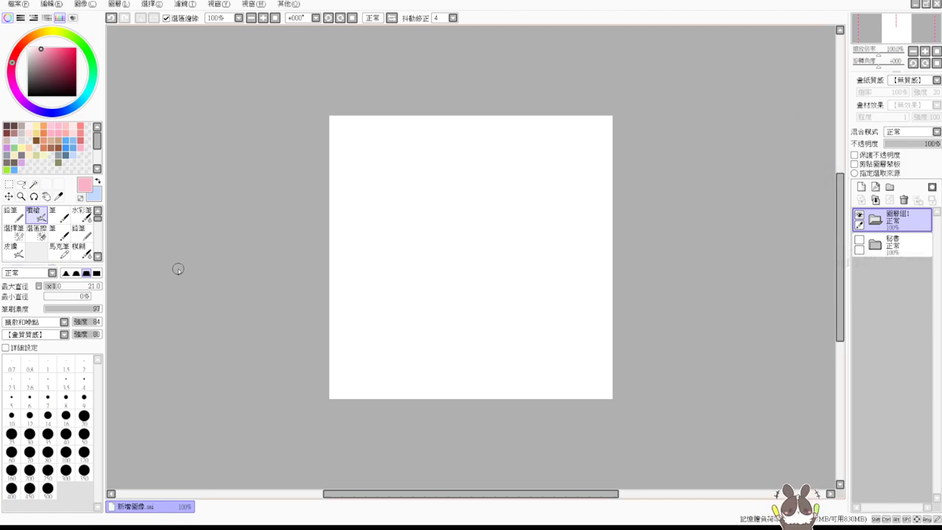
click(860, 186)
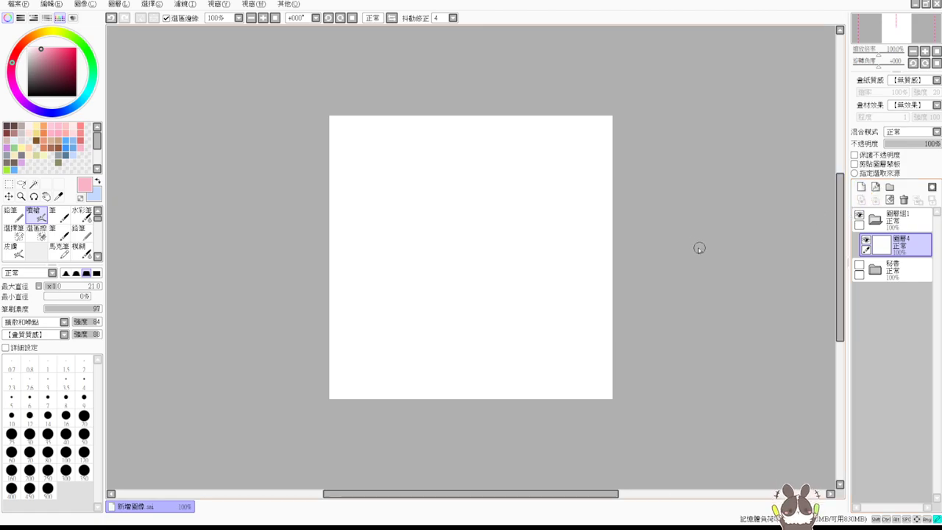
Step: Draw the left side and the rounded top of a large tilted oval in dark brown on 圖層4
click(14, 126)
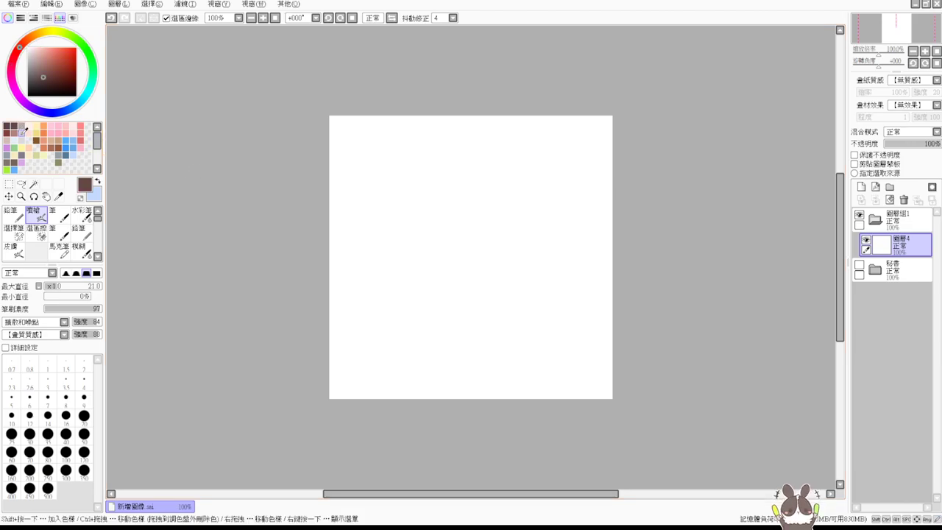
ctrl+alt+click(477, 217)
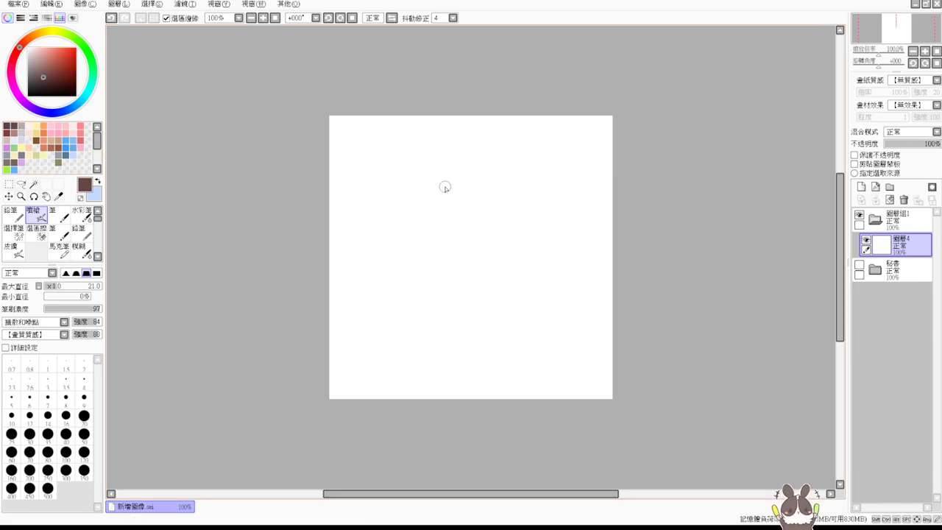
drag(391, 158, 415, 273)
key(ctrl+z)
mouse_move(383, 157)
mouse_down()
mouse_move(383, 274)
mouse_move(431, 309)
mouse_up()
key(ctrl+z)
drag(381, 137, 453, 346)
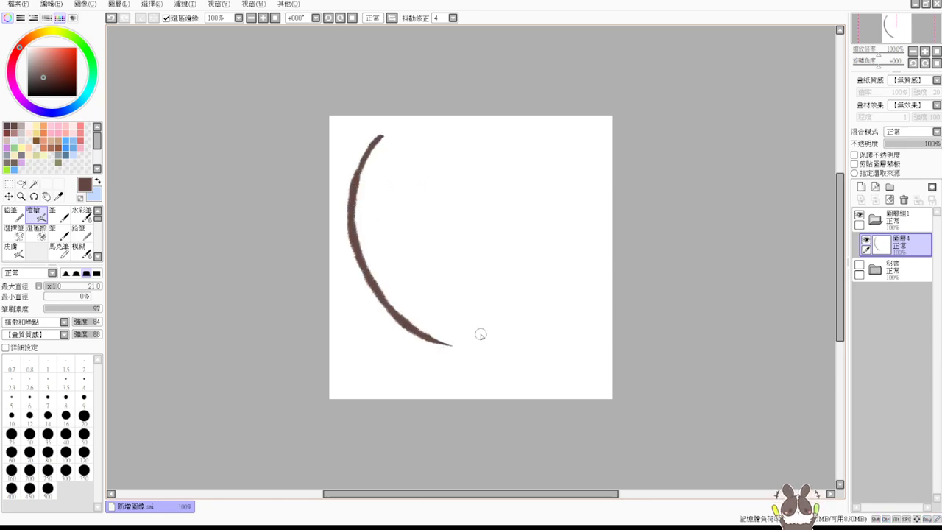
mouse_move(376, 141)
mouse_down()
mouse_move(479, 148)
mouse_move(527, 231)
mouse_up()
key(ctrl+z)
drag(477, 147, 533, 267)
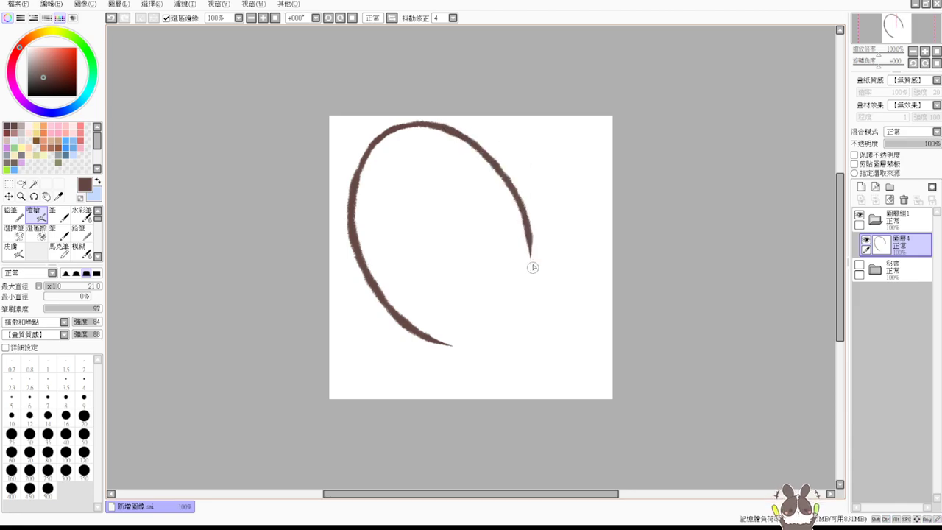
Step: Extend the oval's right side downward and its lower edge towards the canvas's lower right, forming an open teardrop
drag(524, 224, 536, 316)
key(ctrl+z)
drag(525, 225, 530, 338)
drag(425, 326, 505, 374)
key(ctrl+z)
mouse_move(431, 324)
mouse_down()
mouse_move(494, 368)
mouse_move(527, 373)
mouse_up()
key(e)
drag(432, 327, 493, 361)
key(b)
key(ctrl+z)
drag(421, 332, 458, 347)
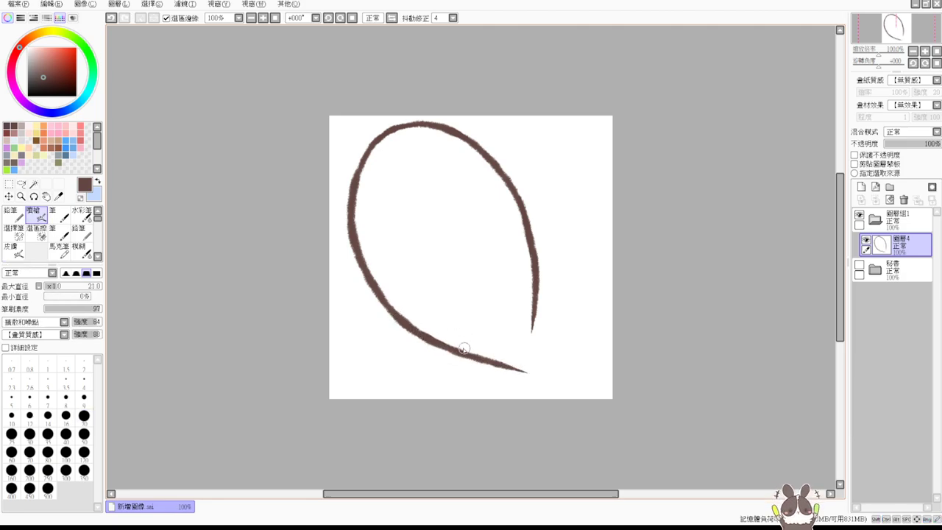
Step: Erase the overlong end of the teardrop's lower line
drag(535, 315, 526, 370)
key(ctrl+z)
mouse_move(533, 295)
mouse_down()
mouse_move(529, 375)
mouse_move(517, 373)
mouse_up()
key(ctrl+z)
key(e)
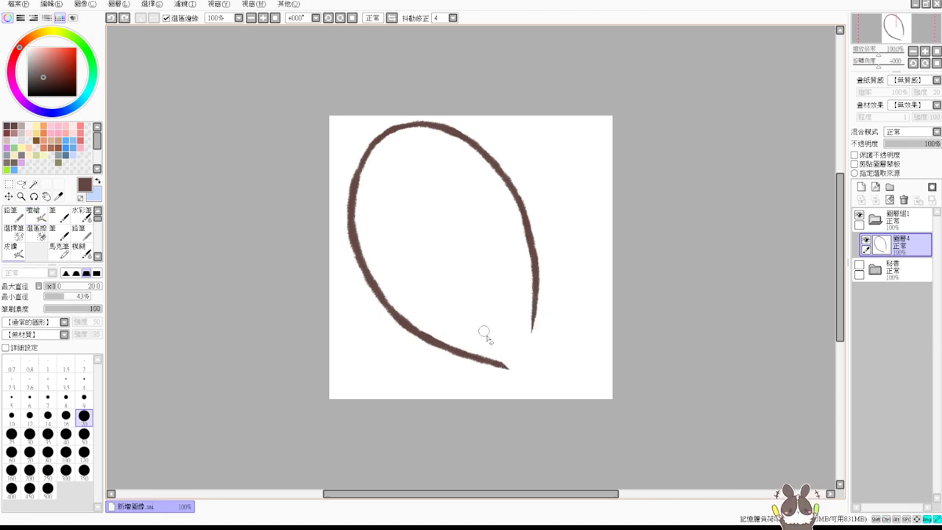
drag(483, 333, 508, 370)
drag(479, 328, 503, 368)
key(v)
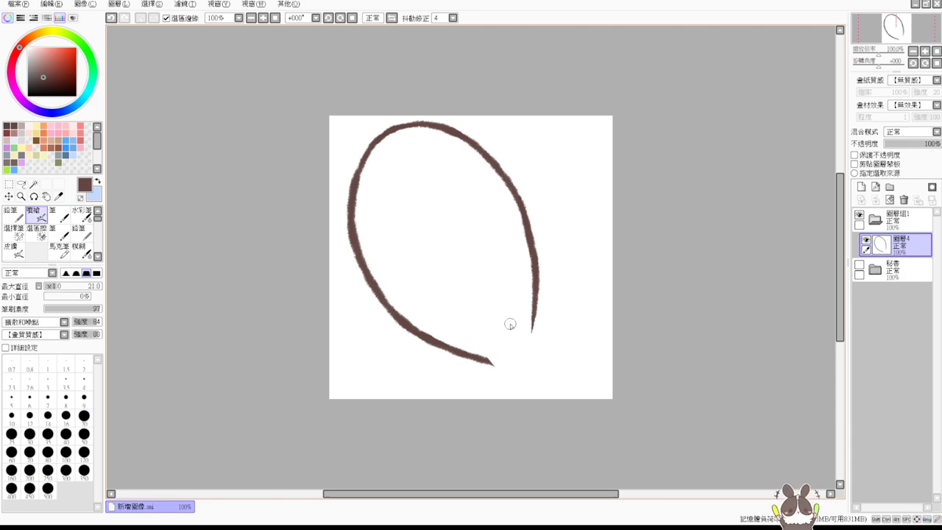
Step: Scale the teardrop outline down slightly with a free transform and reposition it on the canvas
key(ctrl+t)
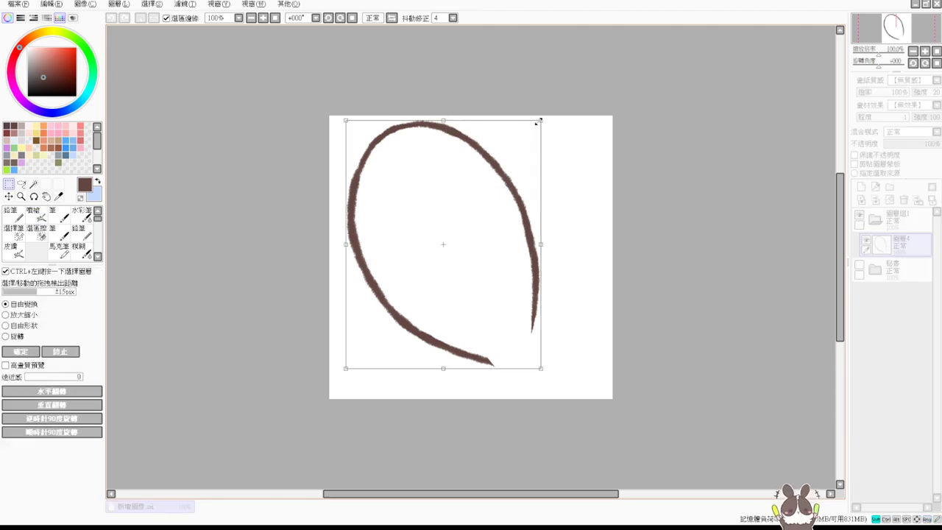
drag(544, 118, 522, 140)
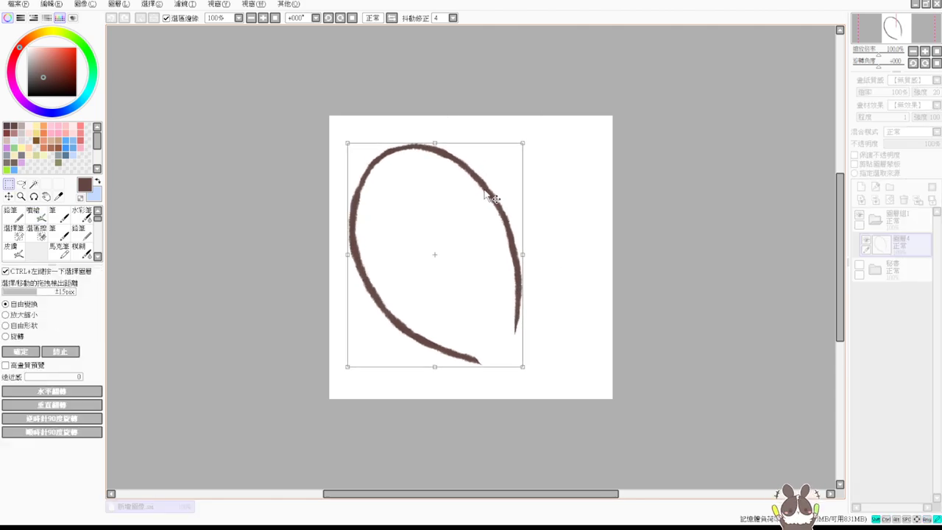
drag(488, 194, 495, 179)
key(Return)
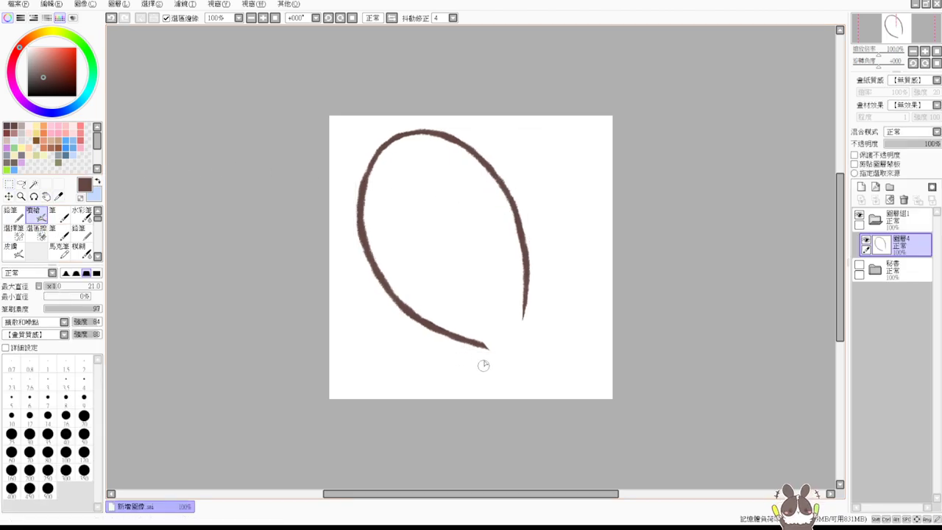
Step: Draw a narrow neck with a rounded tip at the teardrop's open lower end, closing the outline
drag(483, 343, 522, 372)
key(ctrl+z)
key(ctrl+z)
drag(482, 346, 532, 379)
drag(525, 303, 538, 359)
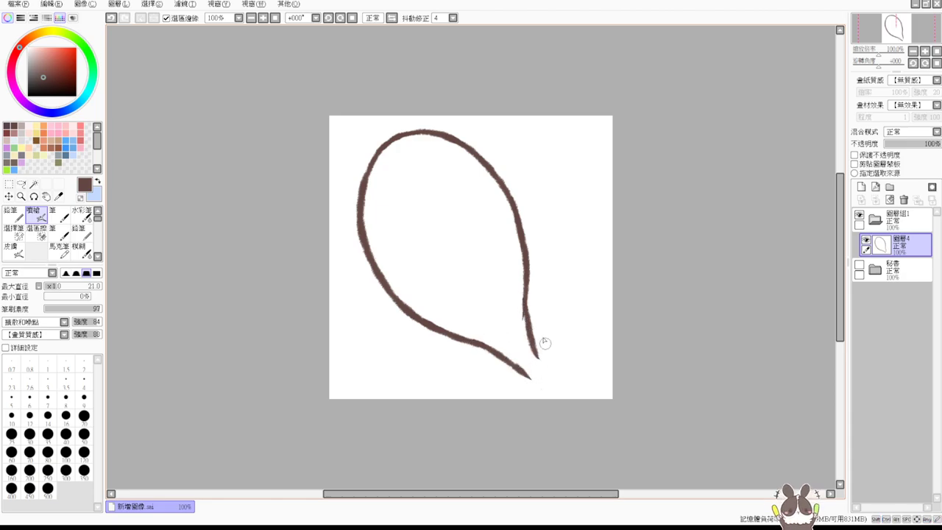
key(ctrl+z)
mouse_move(523, 295)
mouse_down()
mouse_move(553, 365)
mouse_move(529, 379)
mouse_move(556, 380)
mouse_up()
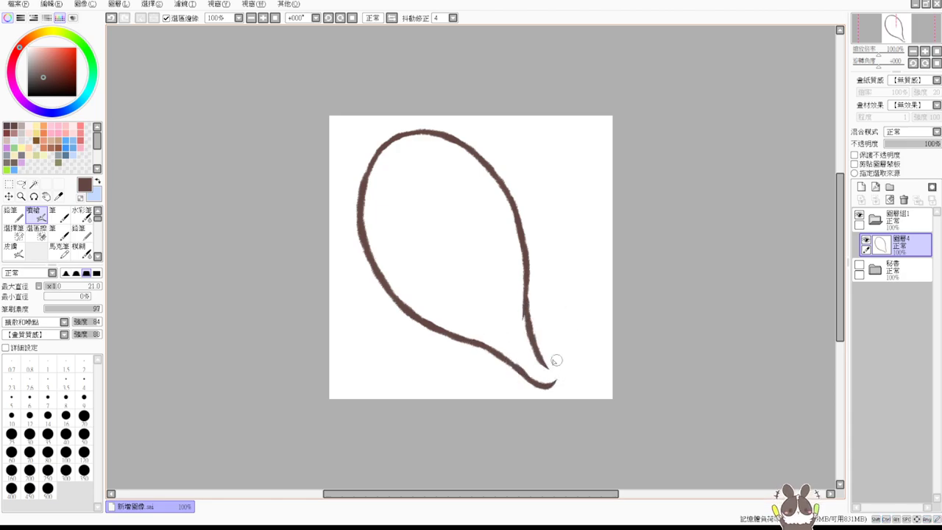
key(ctrl+z)
mouse_move(535, 351)
mouse_down()
mouse_move(533, 377)
mouse_move(552, 374)
mouse_move(537, 384)
mouse_move(554, 373)
mouse_move(509, 364)
mouse_move(539, 382)
mouse_up()
key(ctrl+z)
key(ctrl+z)
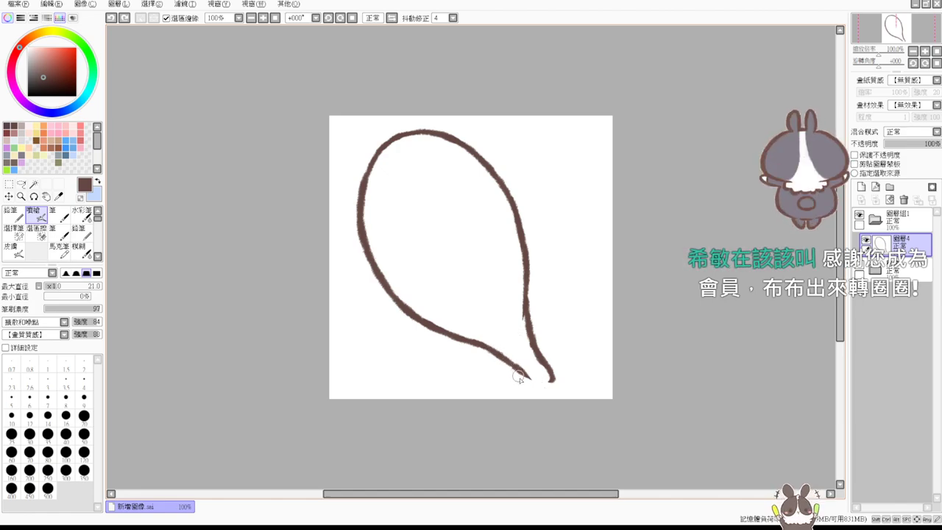
mouse_move(516, 370)
mouse_down()
mouse_move(541, 386)
mouse_move(553, 379)
mouse_up()
key(ctrl+z)
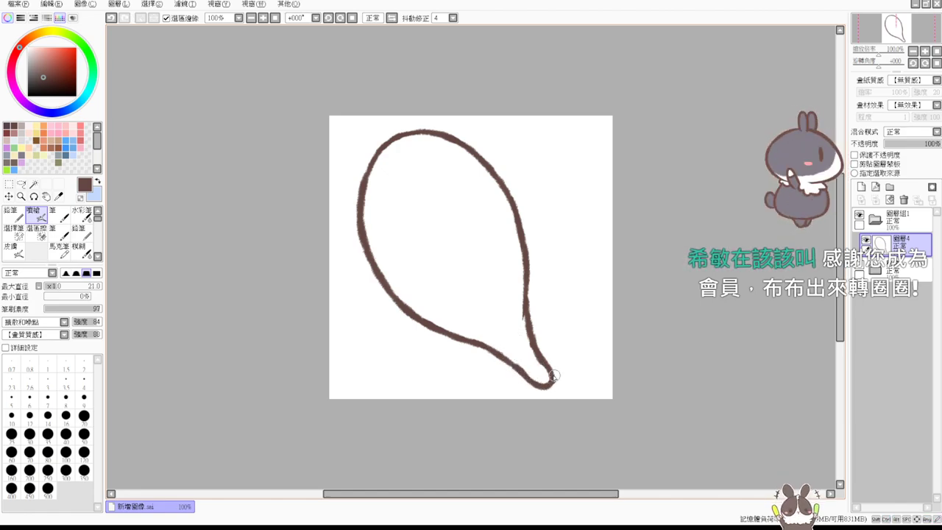
Step: Draw three curved bands across the narrow neck at the teardrop's lower end
key(e)
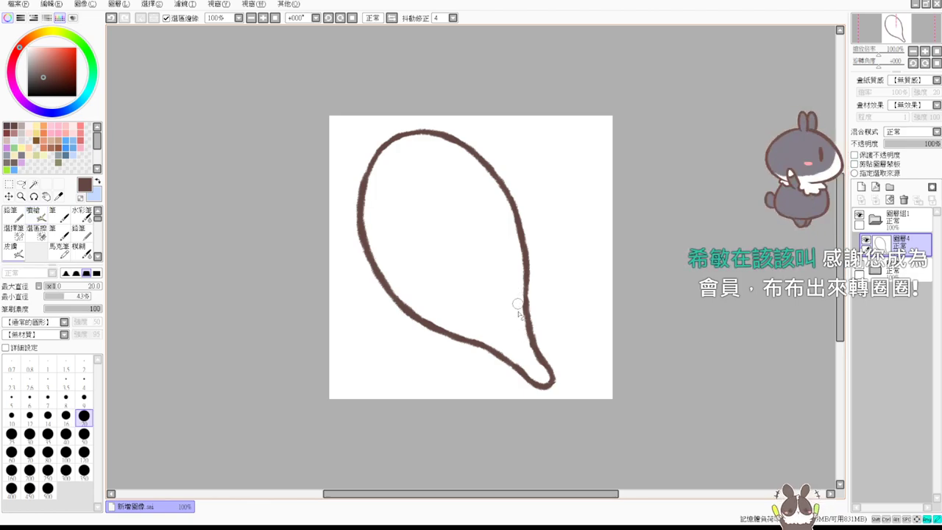
key(e)
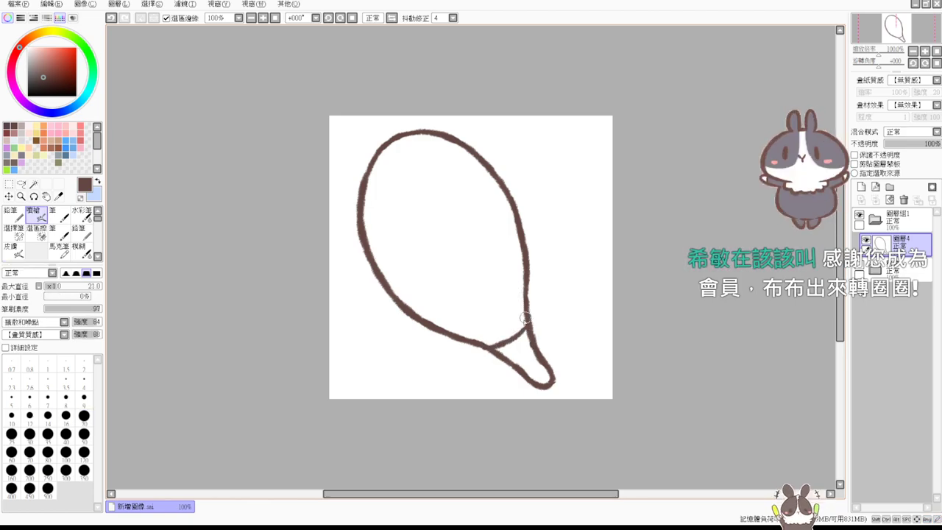
drag(487, 348, 528, 320)
mouse_move(502, 357)
mouse_down()
mouse_move(532, 339)
mouse_move(542, 363)
mouse_up()
drag(527, 377, 547, 370)
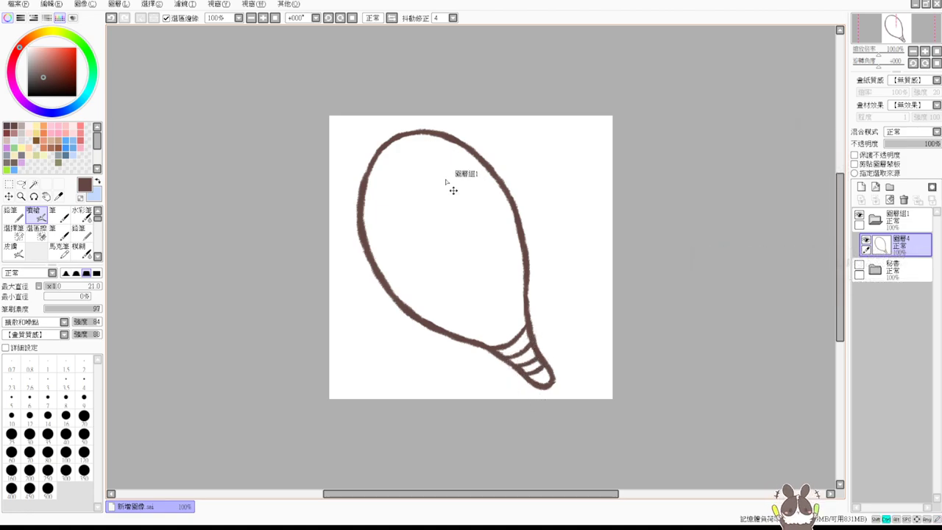
Step: Shift the whole drawing slightly right and down, and draw a small pointed ear on the oval's upper right edge on 圖層4
drag(450, 187, 467, 198)
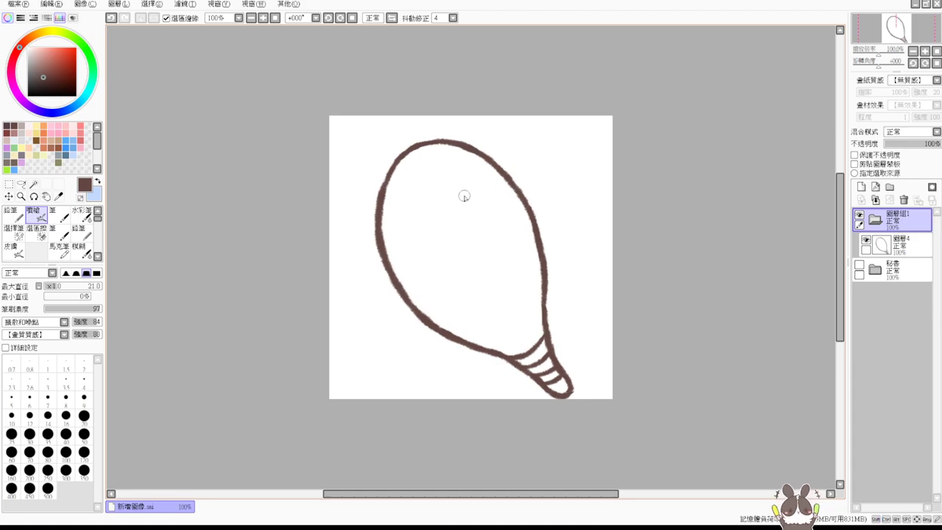
click(876, 247)
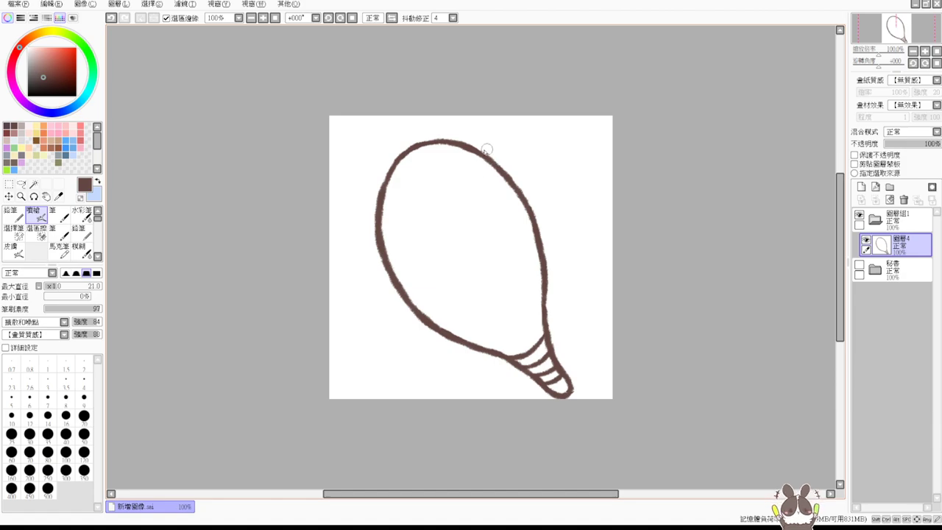
mouse_move(474, 148)
mouse_down()
mouse_move(504, 134)
mouse_move(508, 170)
mouse_up()
Step: Try drawing a second pointed ear on the oval's right edge, below the first one
mouse_move(529, 209)
mouse_down()
mouse_move(561, 206)
mouse_move(542, 243)
mouse_up()
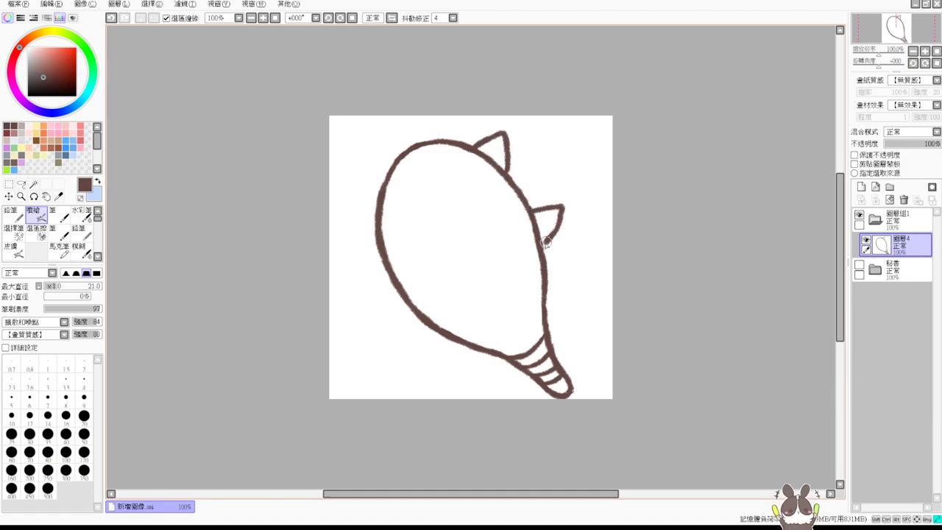
key(ctrl+z)
mouse_move(528, 208)
mouse_down()
mouse_move(568, 229)
mouse_move(524, 267)
mouse_up()
key(ctrl+z)
mouse_move(528, 213)
mouse_down()
mouse_move(562, 227)
mouse_move(552, 182)
mouse_move(539, 225)
mouse_up()
key(ctrl+z)
key(ctrl+z)
key(ctrl+z)
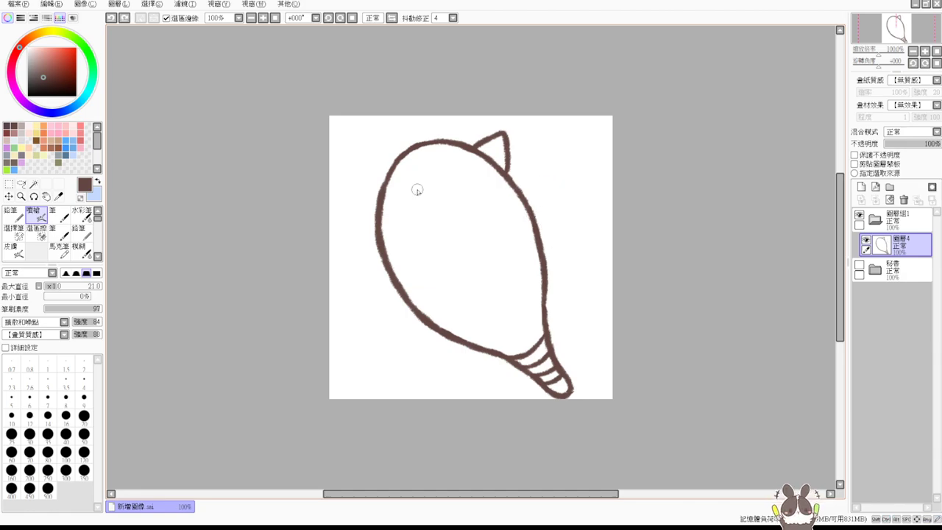
Step: Draw a second pointed ear on the oval's left edge and switch to the eraser
mouse_move(375, 218)
mouse_down()
mouse_move(351, 243)
mouse_move(383, 254)
mouse_move(354, 259)
mouse_move(390, 274)
mouse_up()
key(ctrl+z)
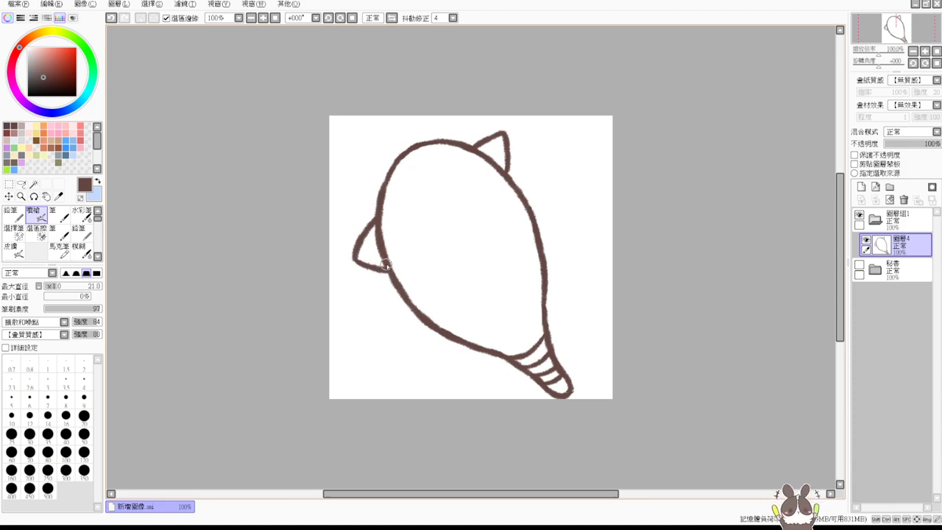
key(e)
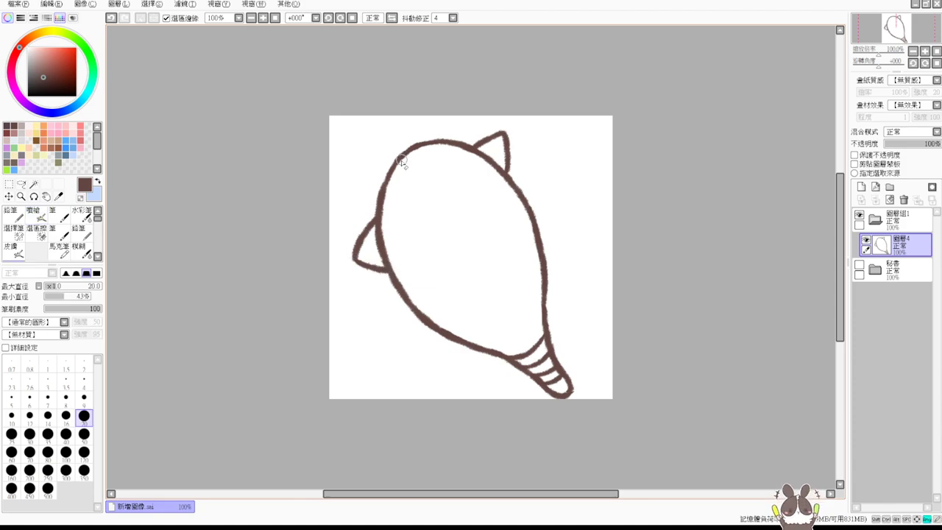
Step: Erase the outline at the oval's upper left and draw a pointed spike with a rounded base there
mouse_move(401, 161)
mouse_down()
mouse_move(413, 147)
mouse_move(396, 172)
mouse_move(394, 135)
mouse_move(412, 190)
mouse_up()
key(b)
key(ctrl+z)
key(ctrl+z)
mouse_move(394, 132)
mouse_down()
mouse_move(405, 178)
mouse_move(440, 168)
mouse_up()
key(ctrl+z)
key(ctrl+z)
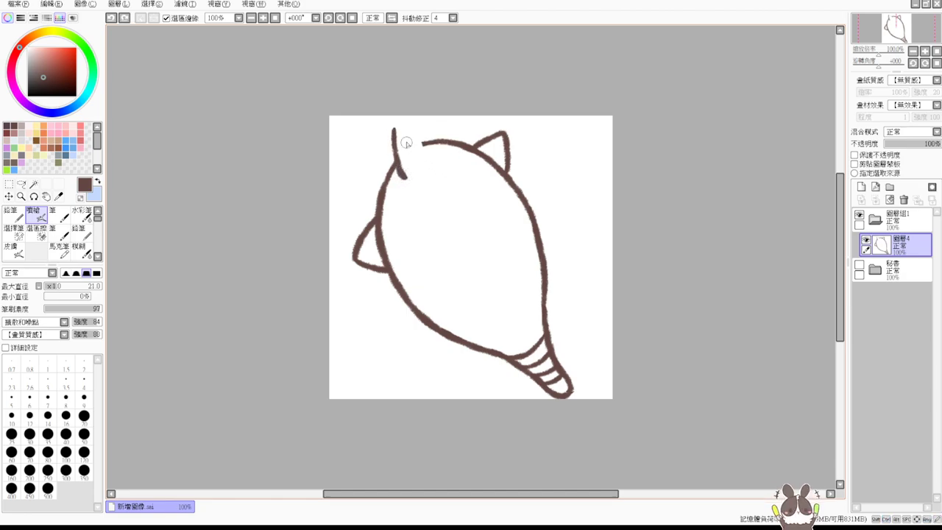
mouse_move(395, 131)
mouse_down()
mouse_move(434, 151)
mouse_move(402, 174)
mouse_move(432, 171)
mouse_move(422, 178)
mouse_move(437, 164)
mouse_move(426, 170)
mouse_move(432, 150)
mouse_move(420, 179)
mouse_up()
key(ctrl+z)
key(ctrl+z)
key(ctrl+z)
key(ctrl+z)
drag(431, 144, 419, 180)
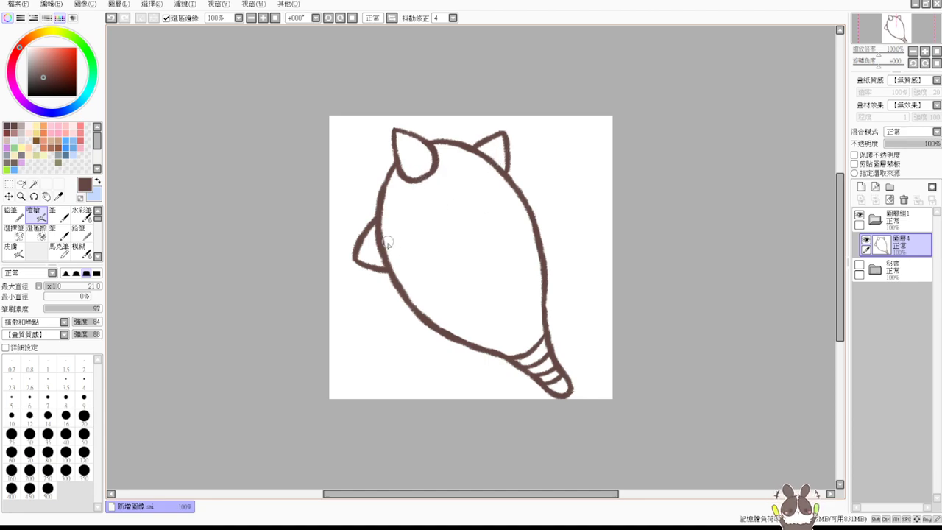
Step: Replace the body outline inside the left-edge ear with an inward-bulging curve, turning it into a round-based spike
key(e)
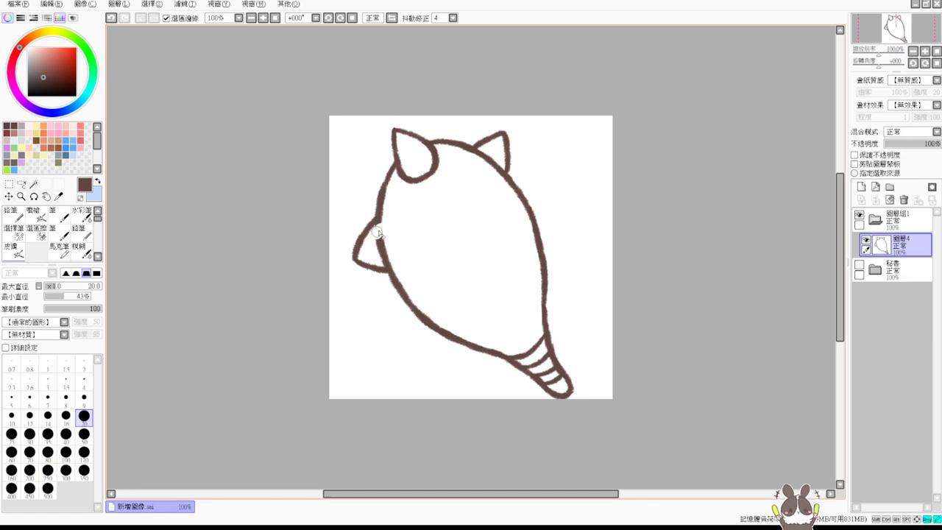
drag(381, 230, 388, 258)
key(b)
mouse_move(379, 221)
mouse_down()
mouse_move(398, 241)
mouse_move(393, 265)
mouse_move(390, 226)
mouse_move(388, 267)
mouse_up()
key(ctrl+z)
key(ctrl+z)
drag(378, 219, 388, 265)
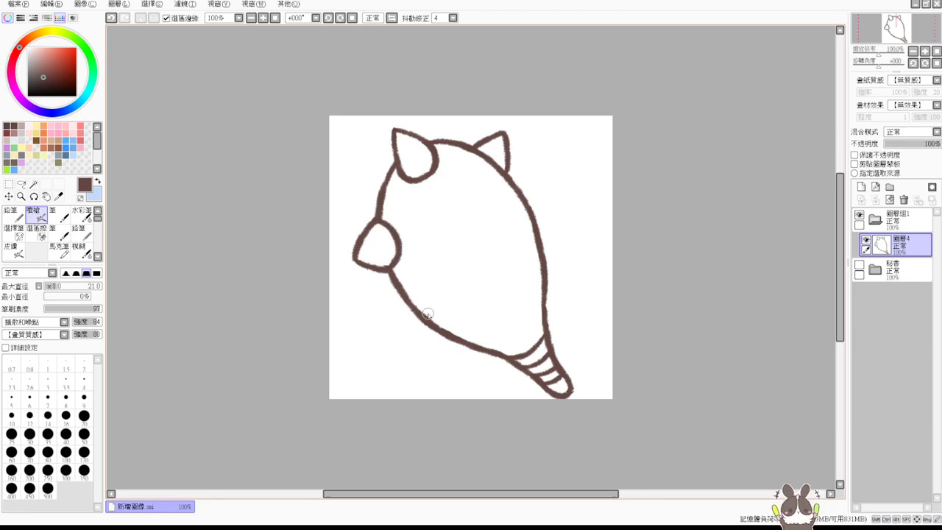
Step: Draw a third round-based spike on the body's lower left edge and erase the outline running through it
drag(430, 299, 430, 358)
key(ctrl+z)
mouse_move(425, 297)
mouse_down()
mouse_move(428, 345)
mouse_move(417, 307)
mouse_move(414, 342)
mouse_move(458, 321)
mouse_move(451, 323)
mouse_up()
key(ctrl+z)
key(ctrl+z)
key(ctrl+z)
mouse_move(417, 292)
mouse_down()
mouse_move(444, 302)
mouse_move(450, 322)
mouse_up()
key(ctrl+z)
drag(418, 296, 450, 324)
key(ctrl+z)
mouse_move(416, 296)
mouse_down()
mouse_move(455, 315)
mouse_move(447, 329)
mouse_up()
key(e)
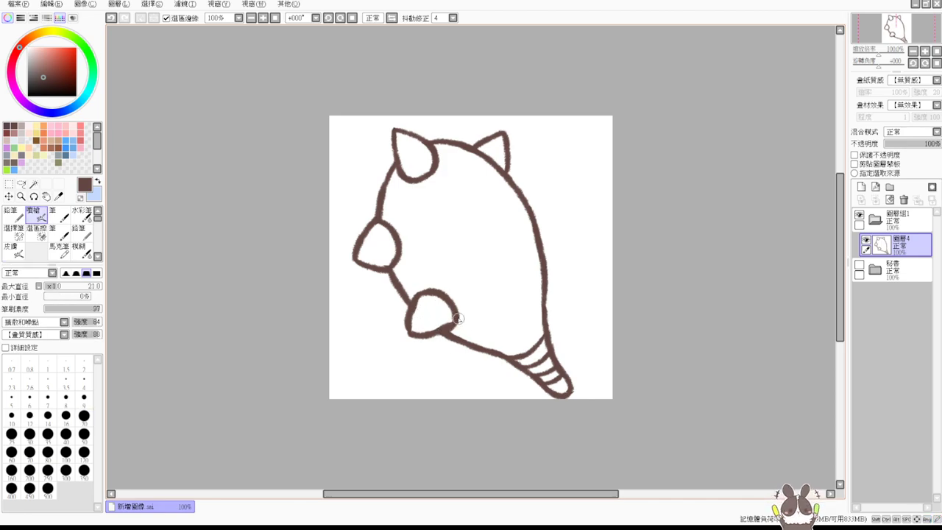
drag(445, 315, 418, 335)
key(v)
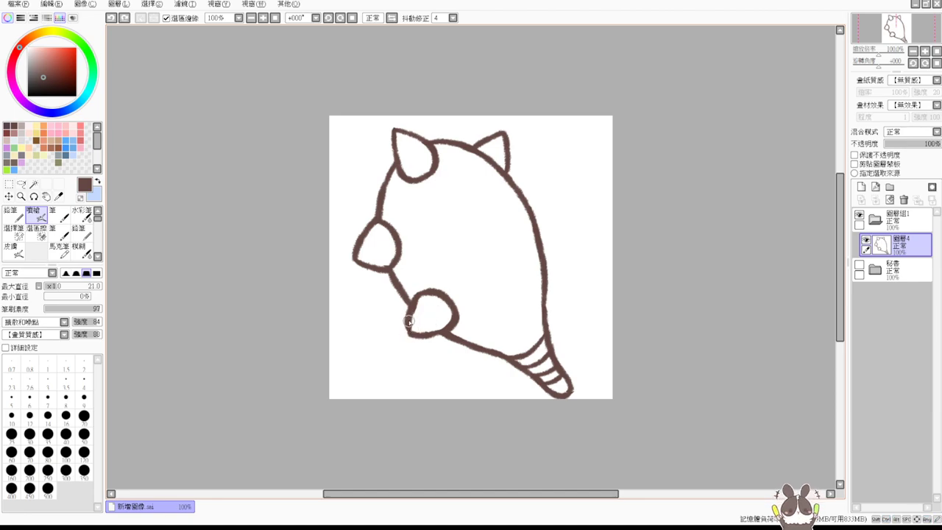
Step: Redraw and clean up the outer tip of the lower-left spike
key(ctrl+z)
mouse_move(409, 316)
mouse_down()
mouse_move(407, 333)
mouse_move(416, 336)
mouse_up()
key(ctrl+z)
key(e)
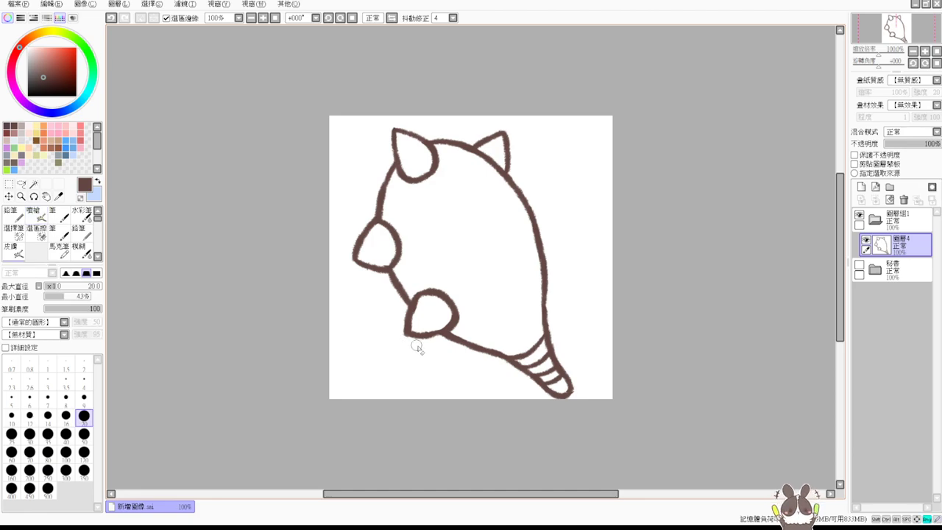
key(e)
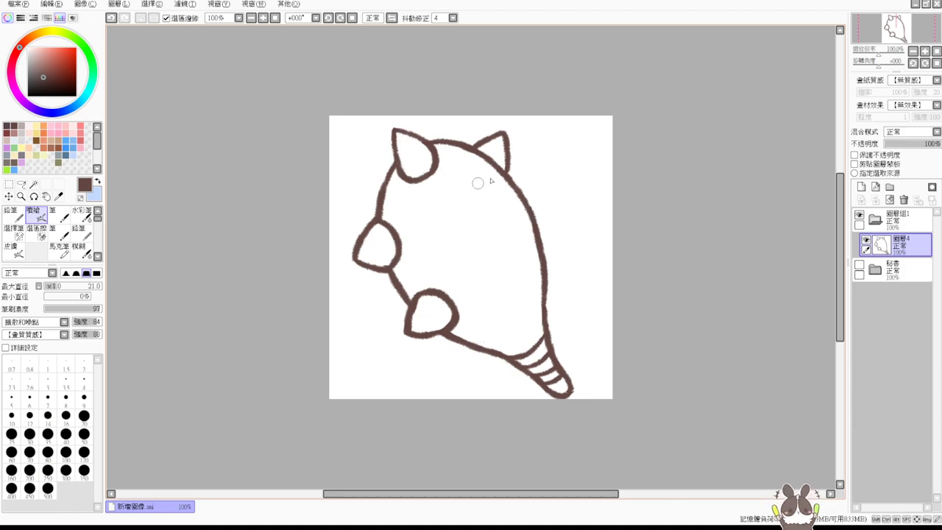
Step: Draw two small spikes one below the other on the body's right edge, below the upper ear
drag(534, 223, 565, 226)
key(ctrl+z)
mouse_move(525, 197)
mouse_down()
mouse_move(551, 206)
mouse_move(545, 235)
mouse_move(575, 272)
mouse_move(564, 270)
mouse_move(546, 296)
mouse_move(558, 284)
mouse_up()
key(ctrl+z)
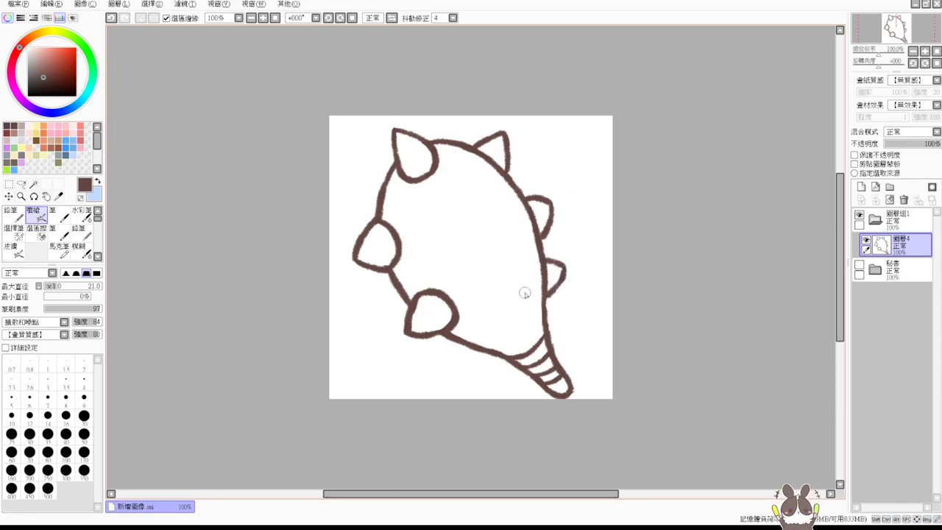
mouse_move(472, 334)
mouse_down()
mouse_move(479, 359)
mouse_move(506, 351)
mouse_up()
key(ctrl+z)
Step: Draw a large round-based spike inside the upper right part of the body, its tip pointing to the upper right
mouse_move(447, 220)
mouse_down()
mouse_move(471, 193)
mouse_move(480, 197)
mouse_move(460, 199)
mouse_move(478, 178)
mouse_move(492, 223)
mouse_up()
key(ctrl+z)
key(ctrl+z)
mouse_move(457, 198)
mouse_down()
mouse_move(491, 177)
mouse_move(494, 223)
mouse_up()
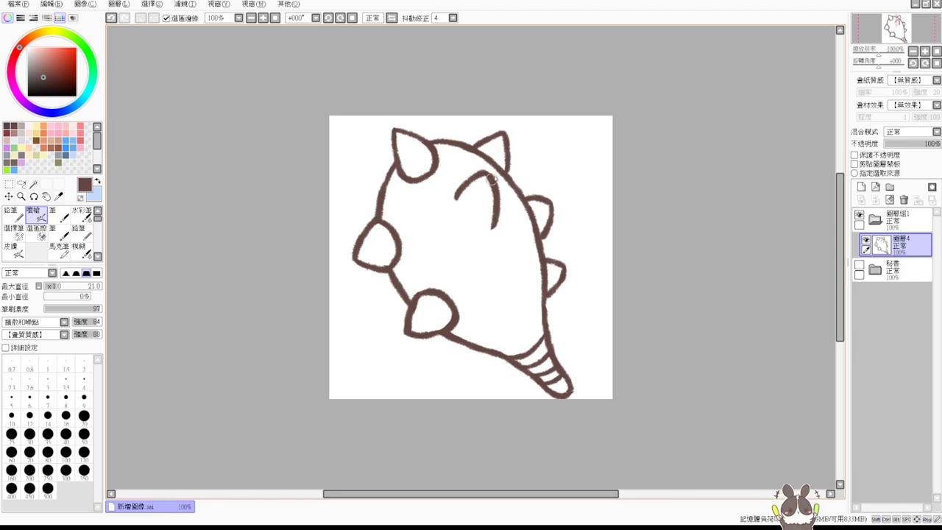
key(ctrl+z)
key(ctrl+z)
mouse_move(453, 197)
mouse_down()
mouse_move(501, 181)
mouse_move(494, 176)
mouse_move(494, 234)
mouse_up()
key(ctrl+z)
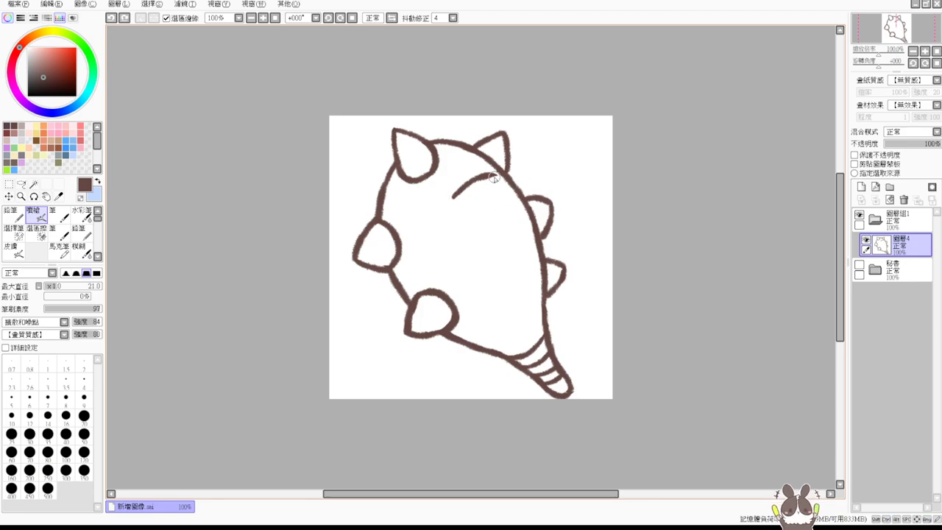
key(ctrl+z)
drag(495, 178, 494, 225)
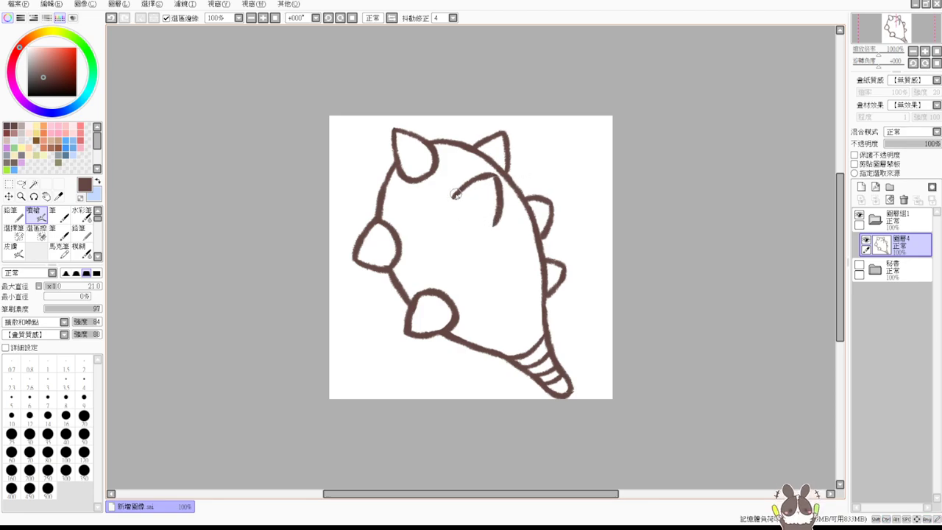
mouse_move(456, 194)
mouse_down()
mouse_move(455, 221)
mouse_move(479, 211)
mouse_move(457, 193)
mouse_move(469, 228)
mouse_move(497, 223)
mouse_move(459, 226)
mouse_move(495, 220)
mouse_move(463, 222)
mouse_up()
key(ctrl+z)
key(ctrl+z)
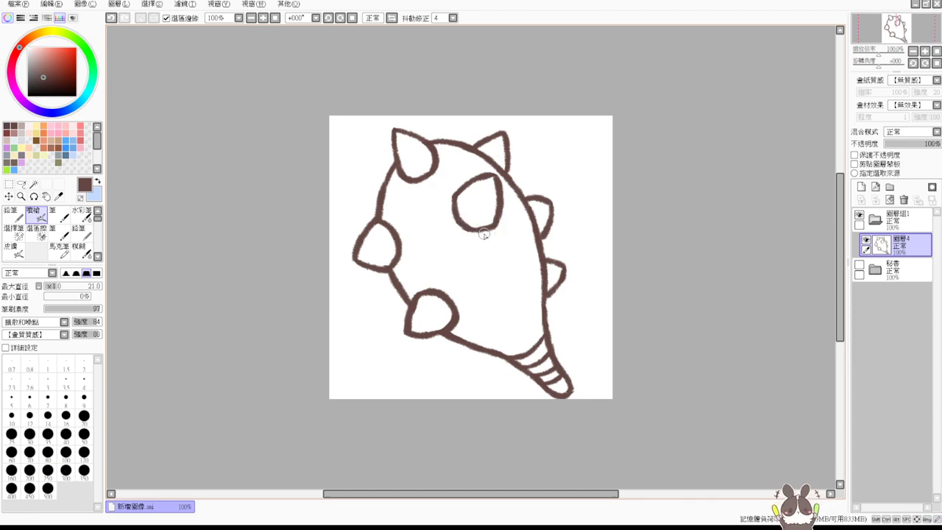
Step: Draw a smaller round-based spike inside the lower right part of the body, its tip pointing to the upper right
mouse_move(495, 272)
mouse_down()
mouse_move(531, 263)
mouse_move(512, 303)
mouse_up()
key(ctrl+z)
key(ctrl+z)
drag(529, 264, 513, 303)
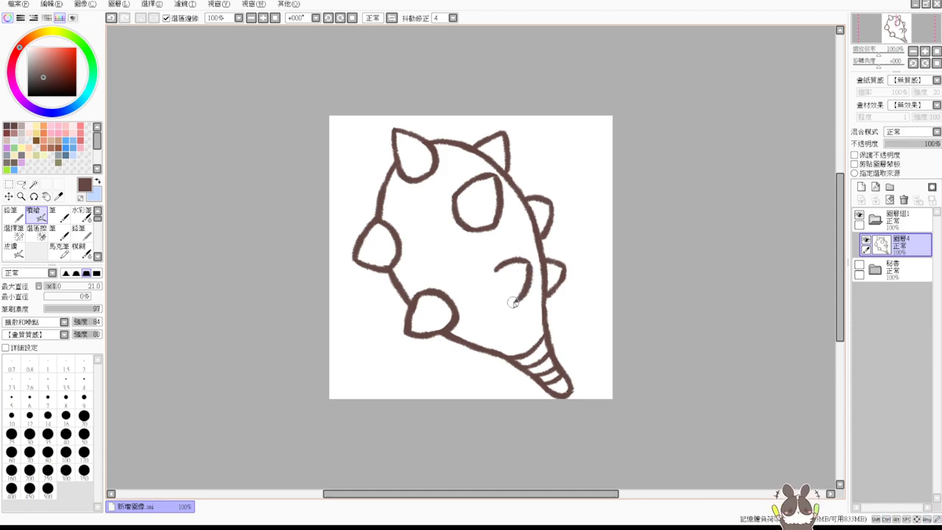
key(ctrl+z)
drag(531, 264, 515, 302)
drag(495, 266, 523, 302)
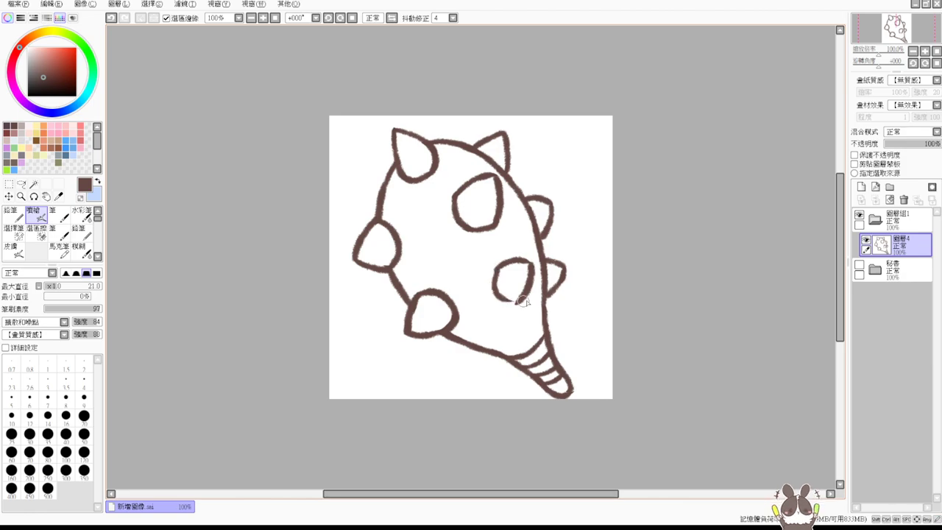
key(ctrl+z)
mouse_move(500, 270)
mouse_down()
mouse_move(495, 299)
mouse_move(513, 298)
mouse_up()
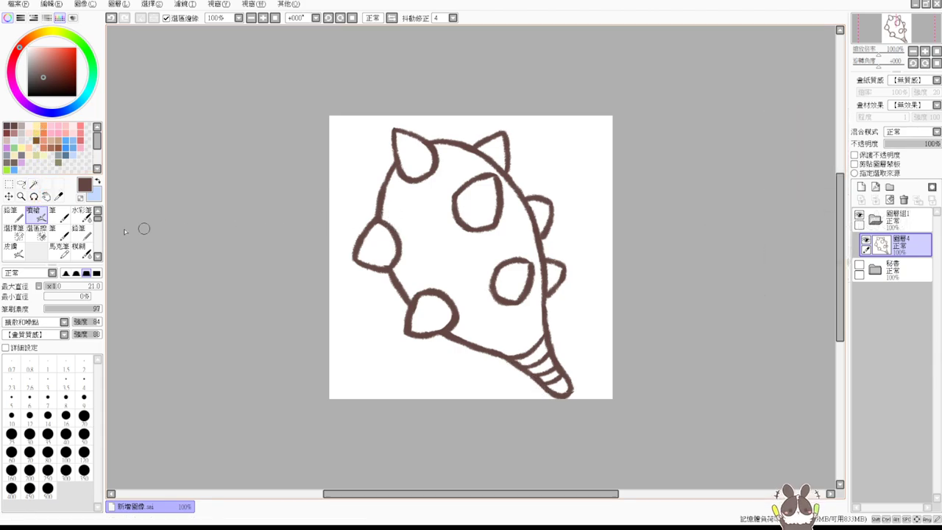
Step: Lasso the spike on the left edge, rotate it slightly, move it up along the body, and deselect
click(22, 184)
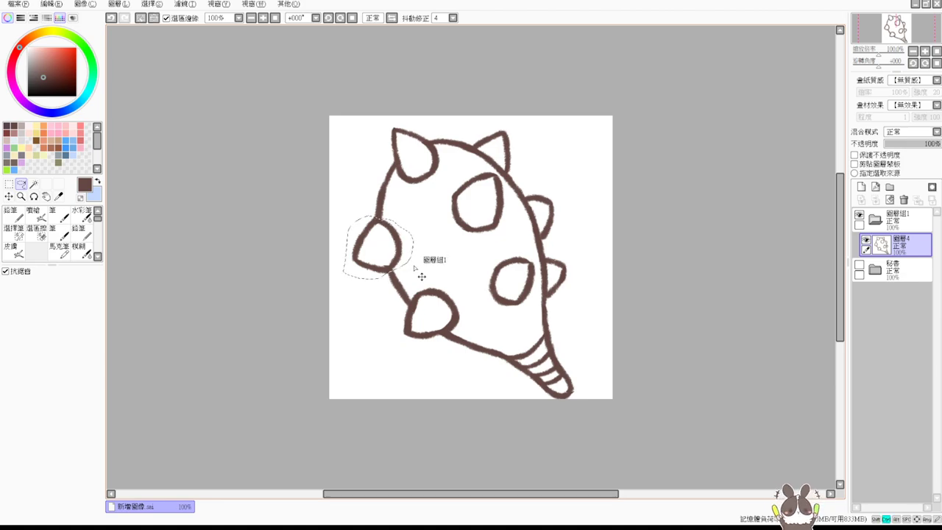
key(ctrl+t)
drag(462, 318, 451, 328)
drag(391, 258, 412, 250)
key(Return)
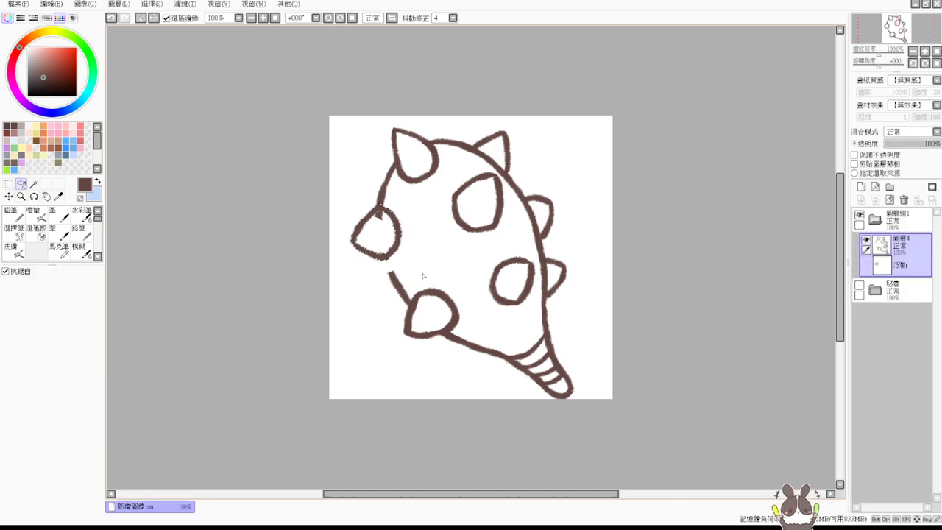
key(ctrl+d)
Step: Erase the leftover bit of body outline inside the moved left spike
click(39, 215)
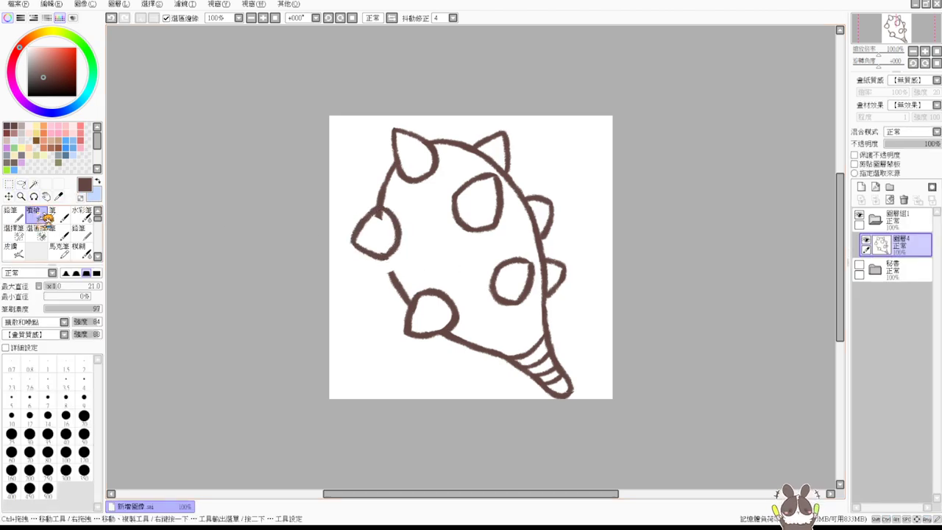
key(e)
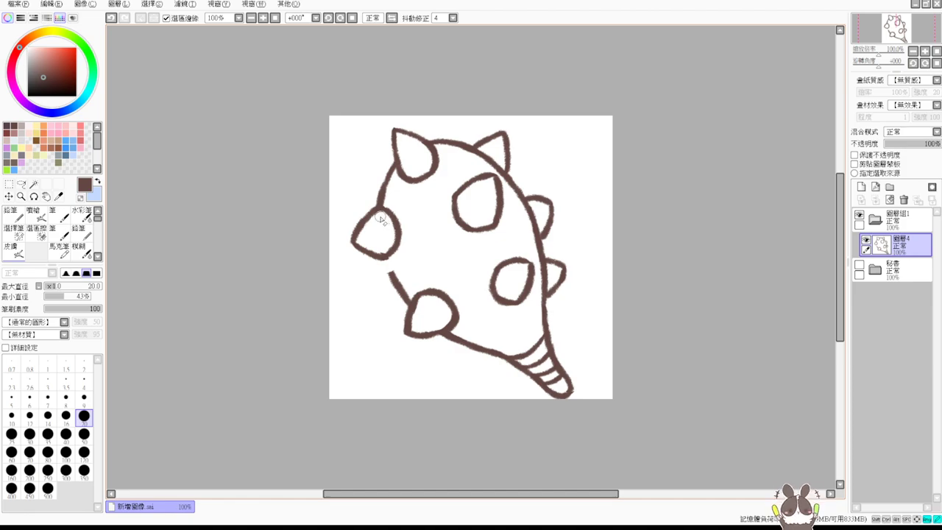
key(v)
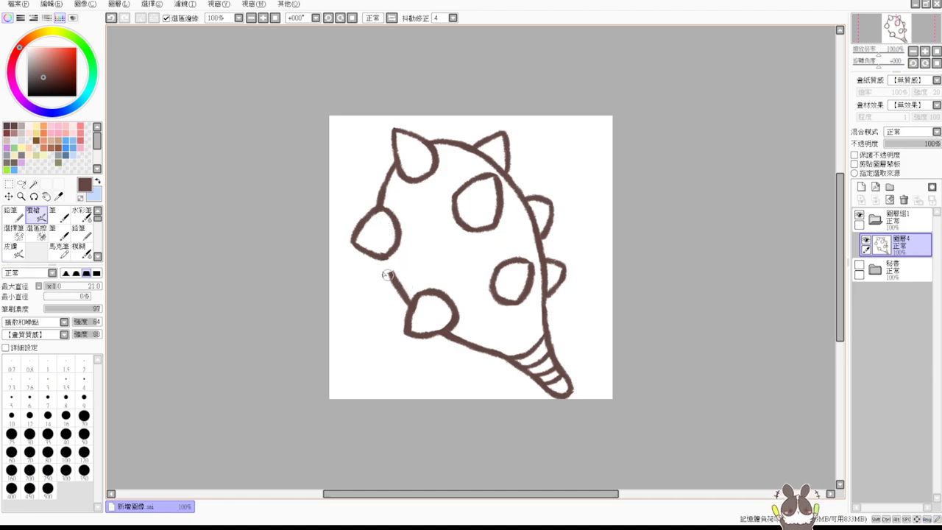
Step: Erase the body outline on both sides of the lower-left spike so that the spike stands alone
key(l)
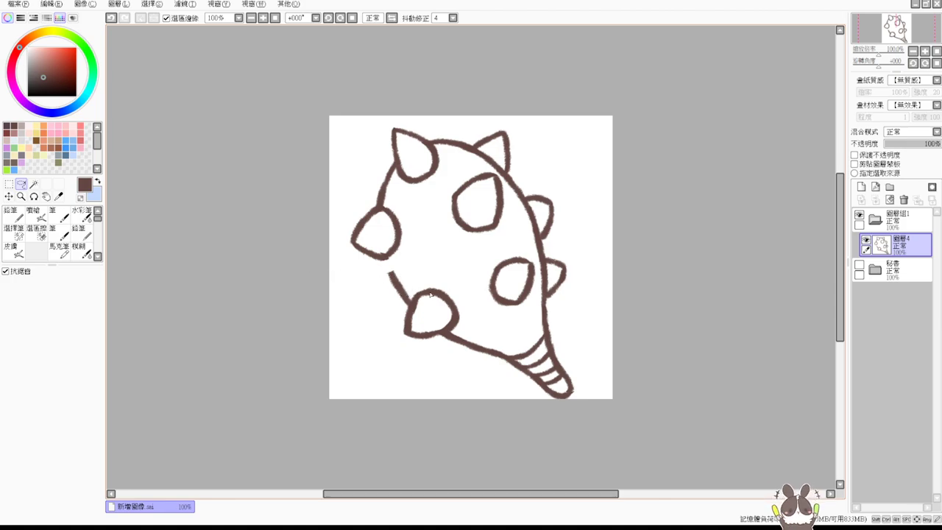
click(36, 215)
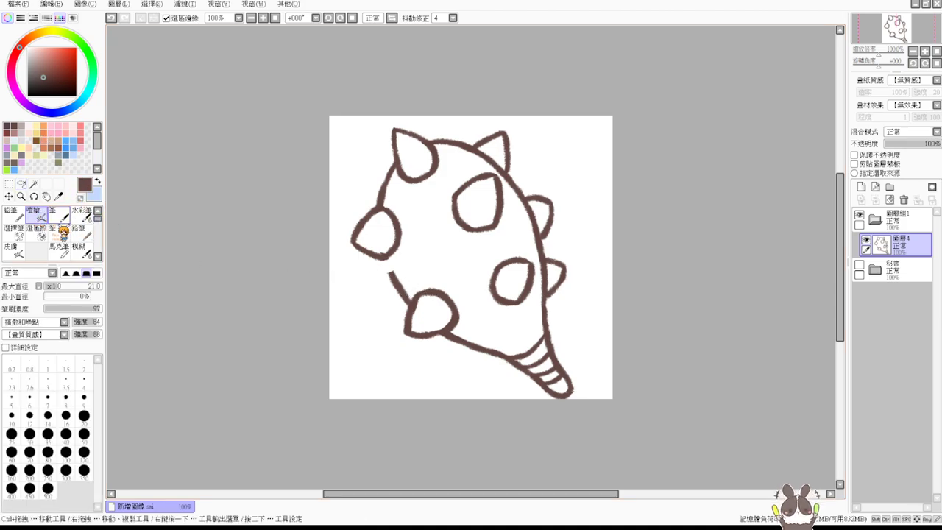
key(e)
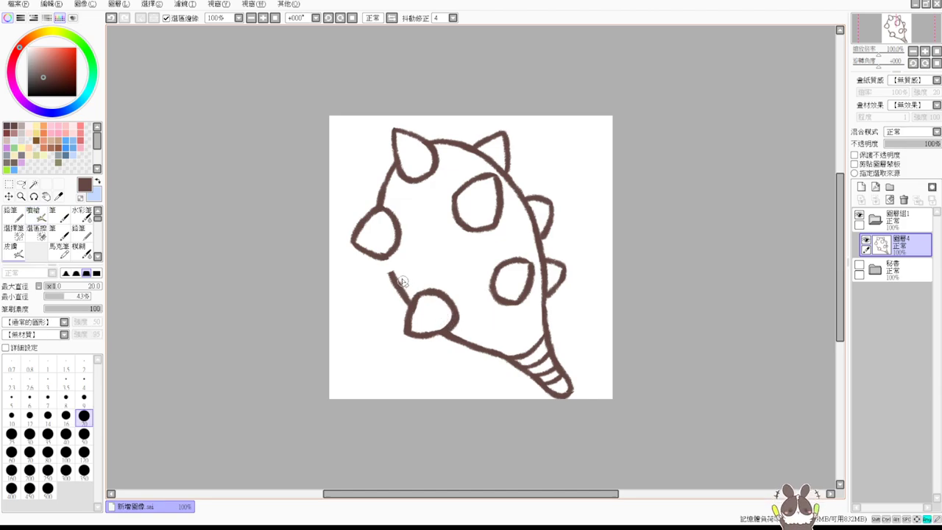
mouse_move(393, 273)
mouse_down()
mouse_move(389, 301)
mouse_move(396, 304)
mouse_up()
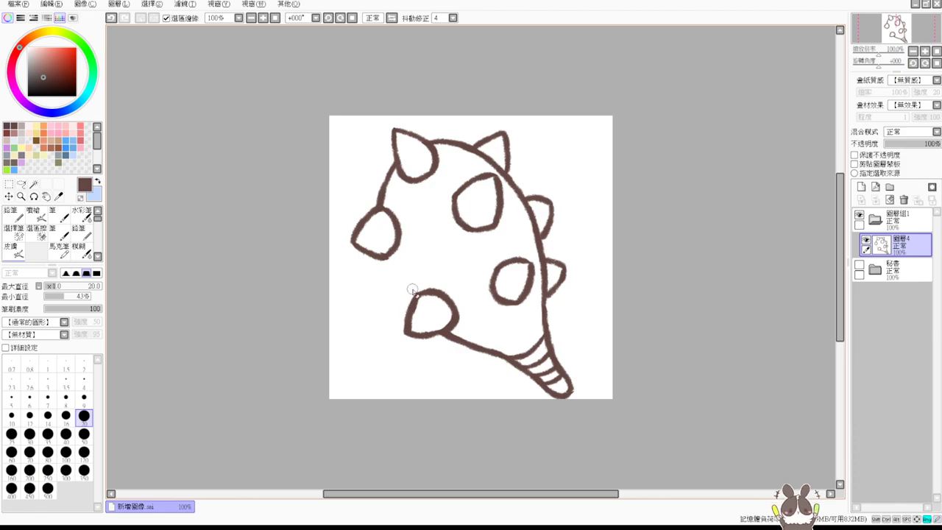
mouse_move(458, 333)
mouse_down()
mouse_move(452, 340)
mouse_move(481, 340)
mouse_up()
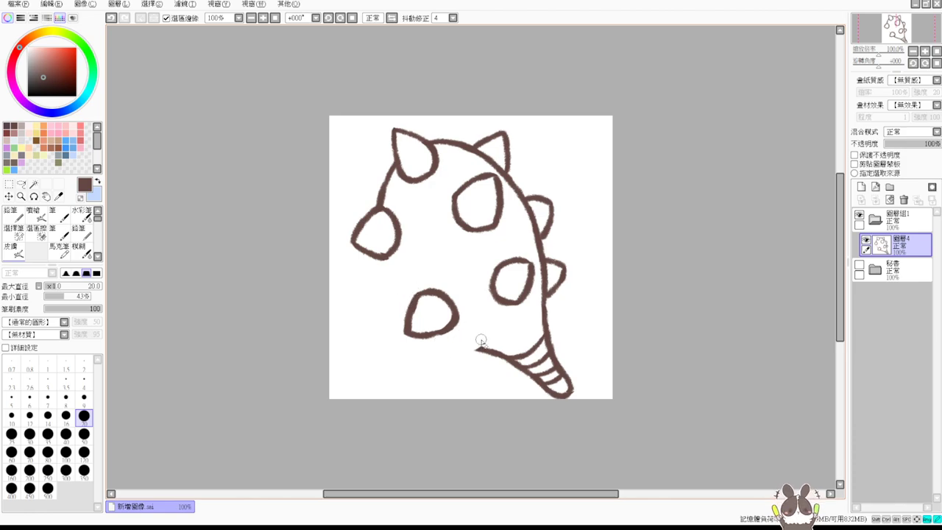
Step: Lasso the lower-left spike, rotate it slightly and move it up and left toward the left-edge spike
click(33, 215)
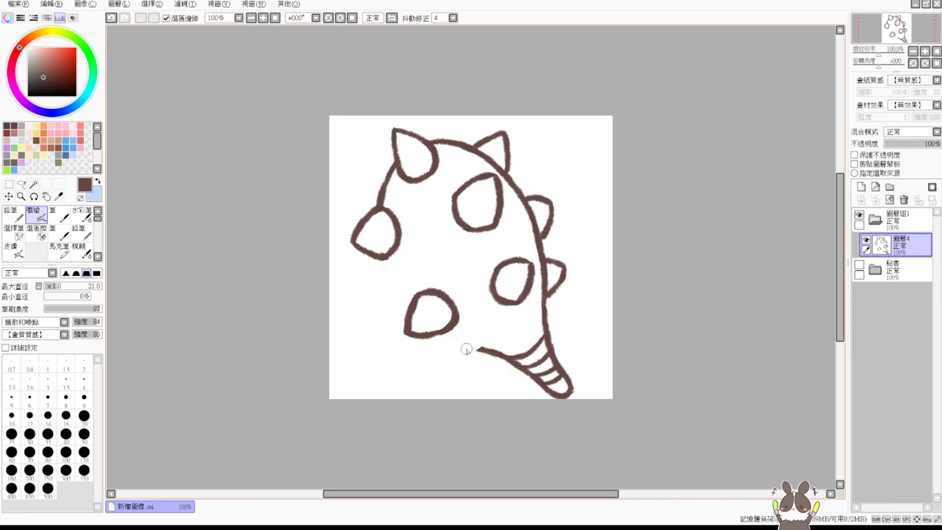
click(22, 184)
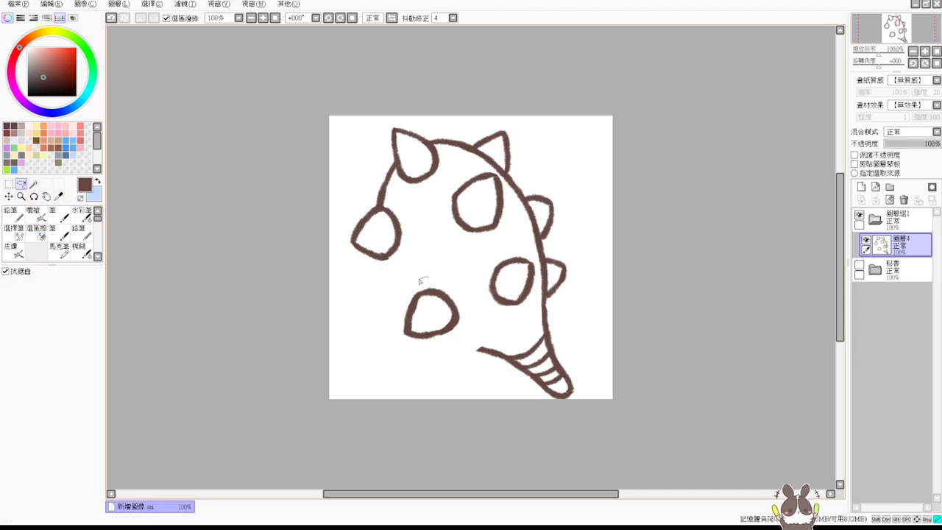
mouse_move(465, 298)
mouse_down()
mouse_move(426, 300)
mouse_move(460, 333)
mouse_up()
key(ctrl+t)
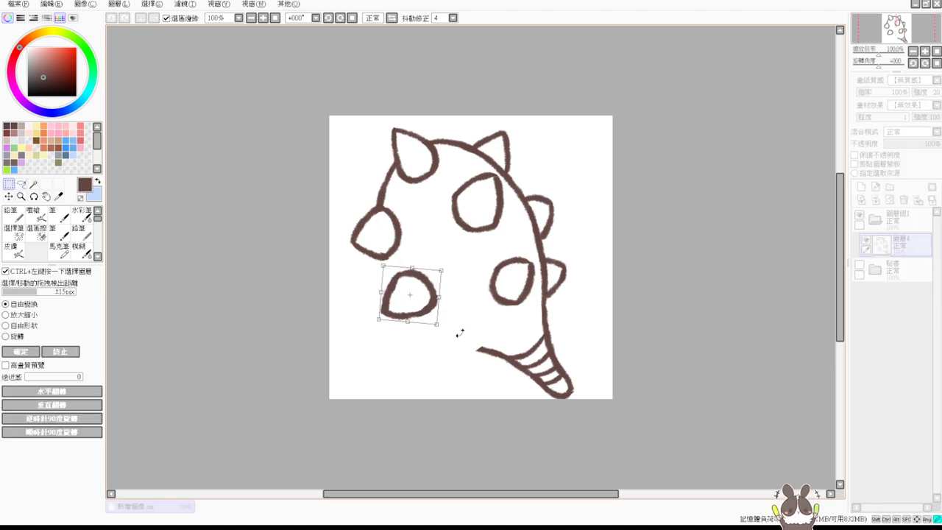
drag(423, 305, 437, 319)
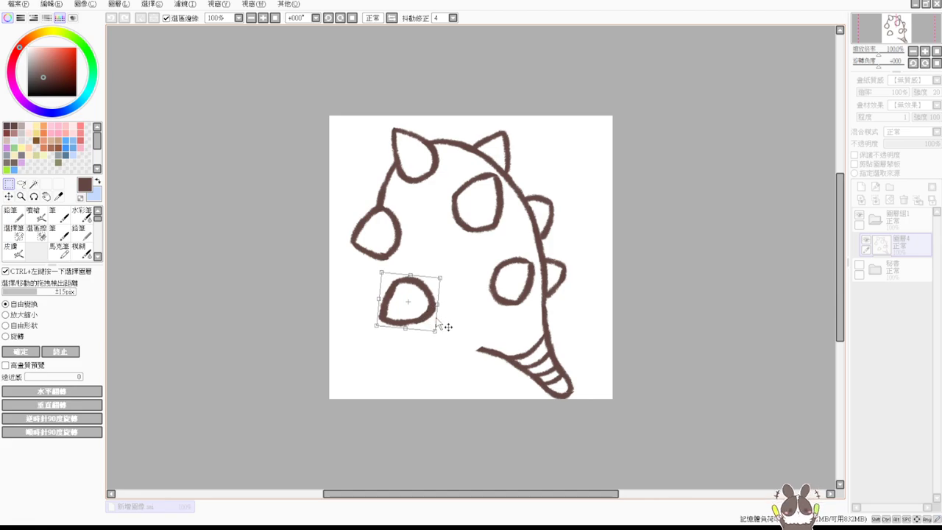
key(Return)
Step: Draw the missing body outline between the left spike and the lower-left spike
click(36, 213)
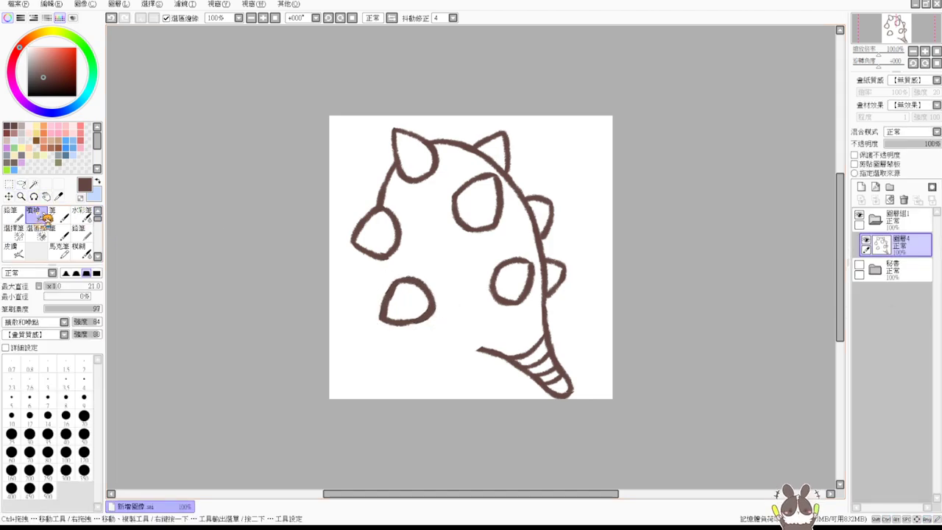
drag(386, 260, 395, 280)
key(ctrl+z)
key(ctrl+z)
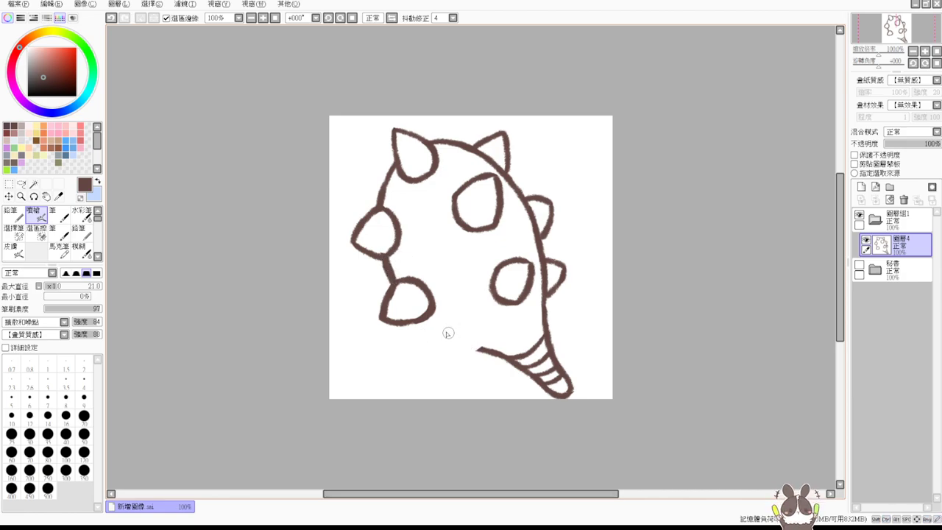
Step: Close the lower body outline up to the banded neck, with a small spike between the neck and the lower-left spike
mouse_move(450, 325)
mouse_down()
mouse_move(469, 339)
mouse_move(443, 357)
mouse_move(466, 352)
mouse_up()
key(ctrl+z)
mouse_move(427, 320)
mouse_down()
mouse_move(461, 334)
mouse_move(490, 352)
mouse_up()
key(ctrl+z)
drag(472, 347, 483, 351)
drag(489, 177, 495, 179)
drag(434, 331, 423, 323)
key(e)
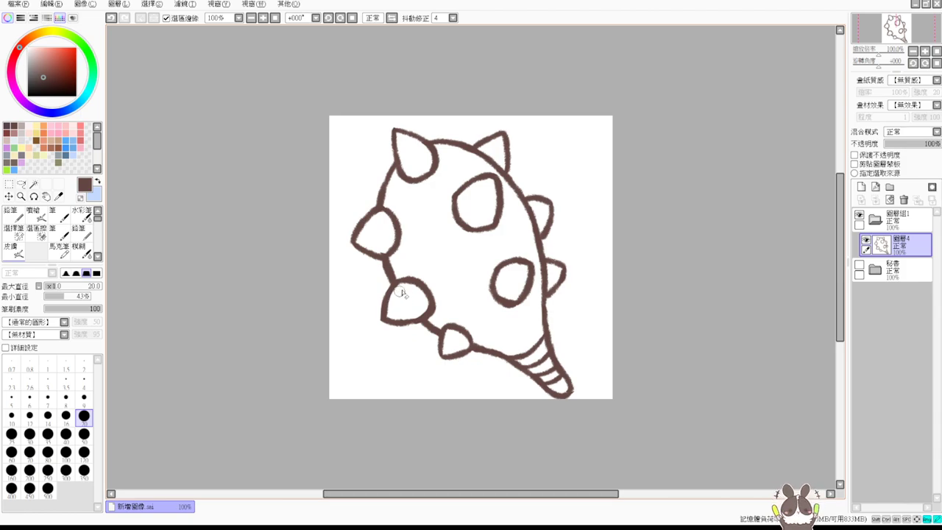
key(e)
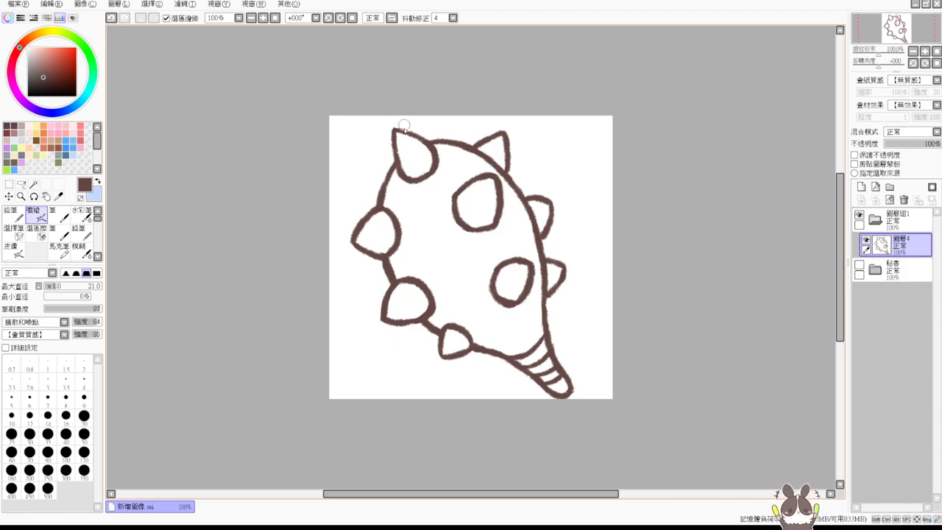
Step: Touch up the tip of the spike at the body's upper left
mouse_move(394, 133)
mouse_down()
mouse_move(398, 161)
mouse_move(422, 140)
mouse_up()
key(ctrl+z)
key(ctrl+z)
key(ctrl+z)
key(ctrl+z)
Step: Redraw the lower small spike on the body's right edge with a sharper tip
mouse_move(546, 262)
mouse_down()
mouse_move(566, 268)
mouse_move(559, 282)
mouse_up()
key(ctrl+z)
key(ctrl+z)
key(e)
key(b)
key(e)
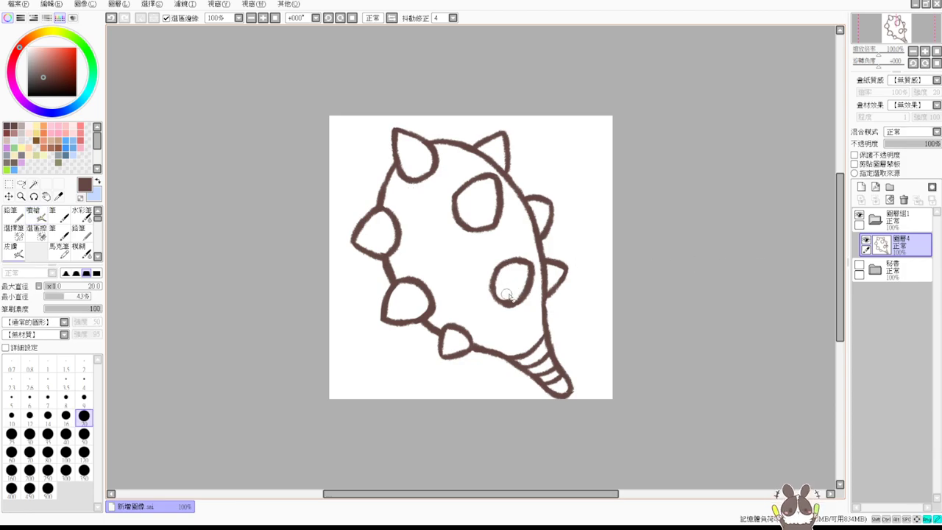
Step: Touch up the outlines of the lower inner spike and the spike at the body's lower left
key(e)
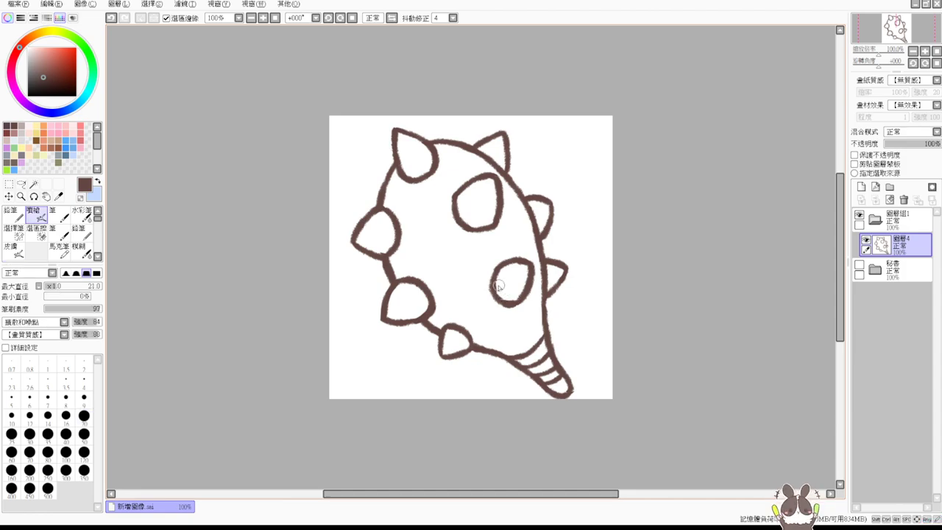
key(e)
key(e)
drag(519, 297, 513, 302)
key(ctrl+z)
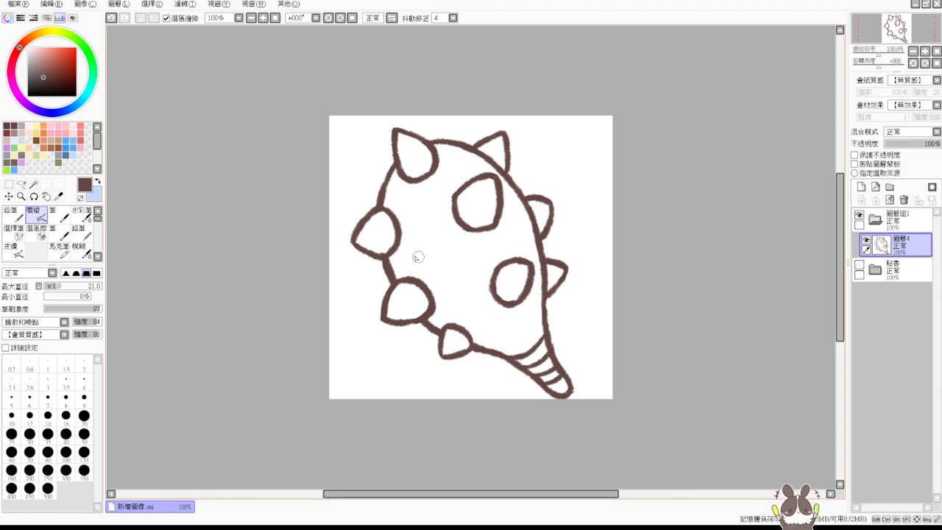
key(e)
drag(422, 309, 419, 311)
drag(419, 312, 423, 308)
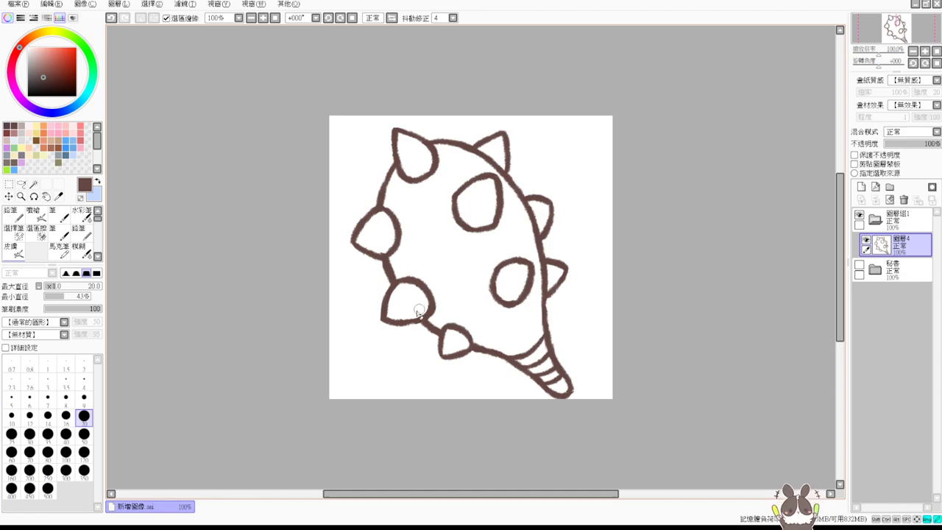
Step: Refine the upper edge of the lower inner spike's outline
key(v)
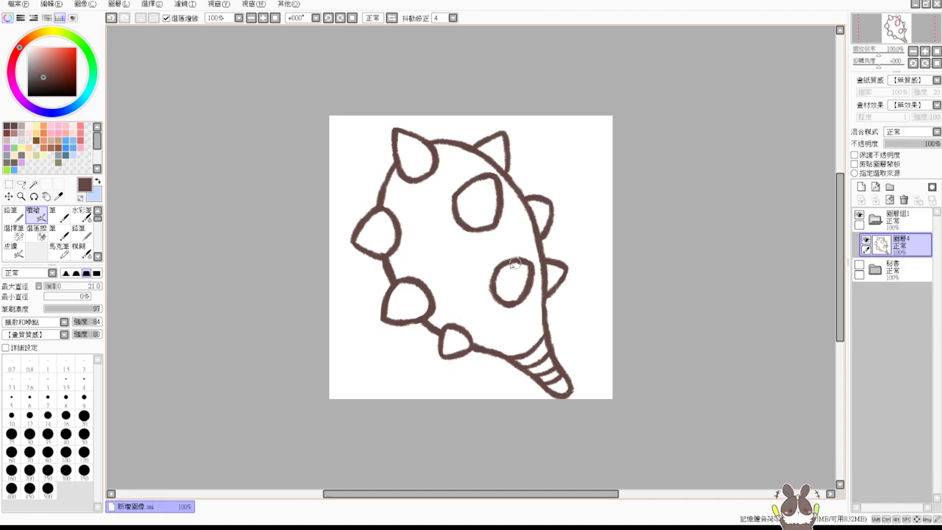
key(e)
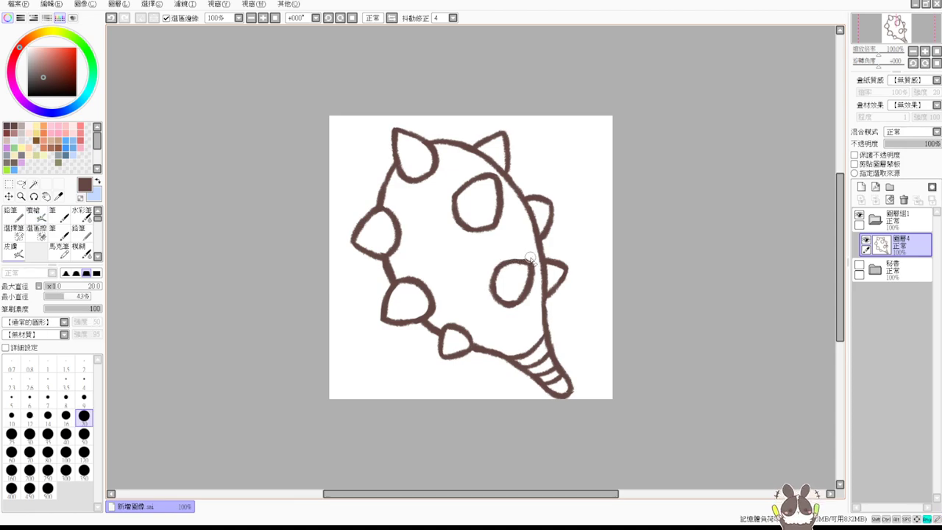
key(v)
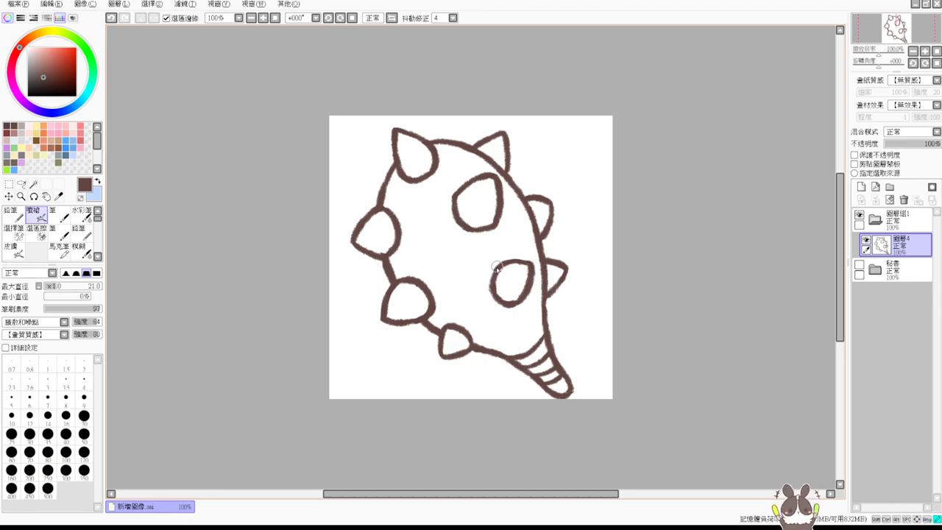
drag(496, 267, 499, 297)
key(ctrl+z)
Step: Add a new layer beneath the club's line art layer and select the interiors of all nine spikes
click(861, 188)
drag(913, 246, 921, 281)
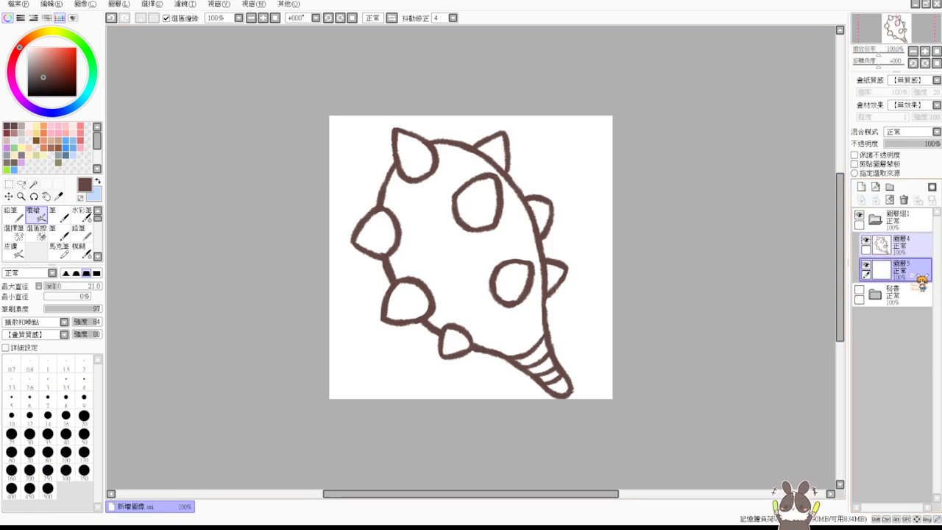
click(35, 184)
click(379, 230)
click(417, 164)
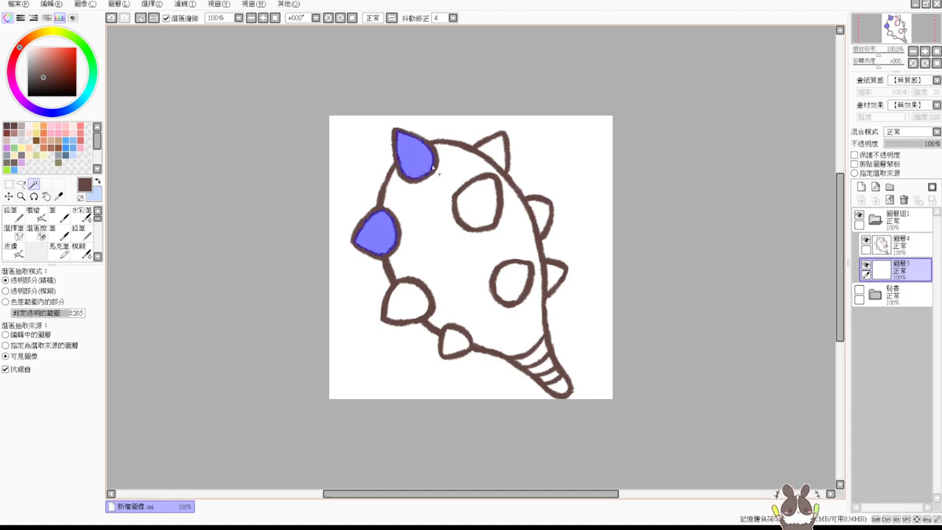
click(495, 157)
click(480, 200)
click(545, 211)
click(556, 269)
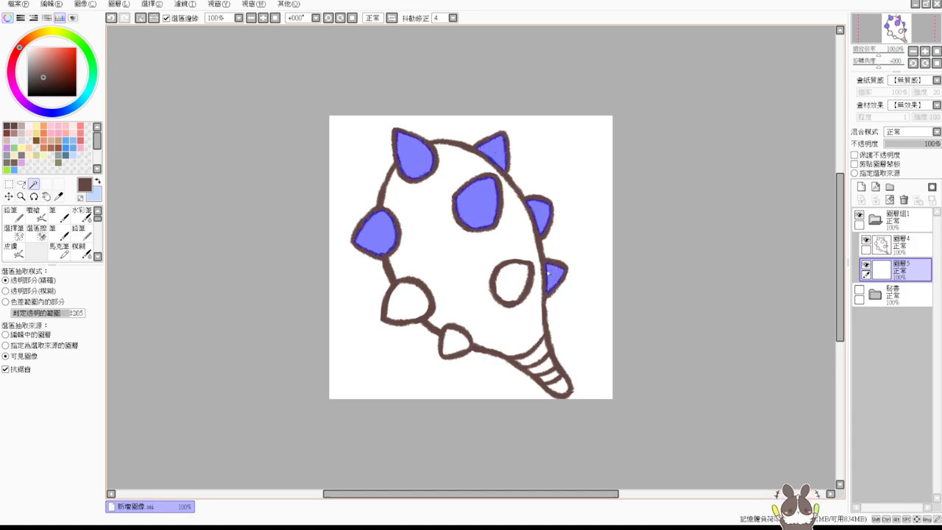
click(506, 280)
click(409, 300)
click(455, 342)
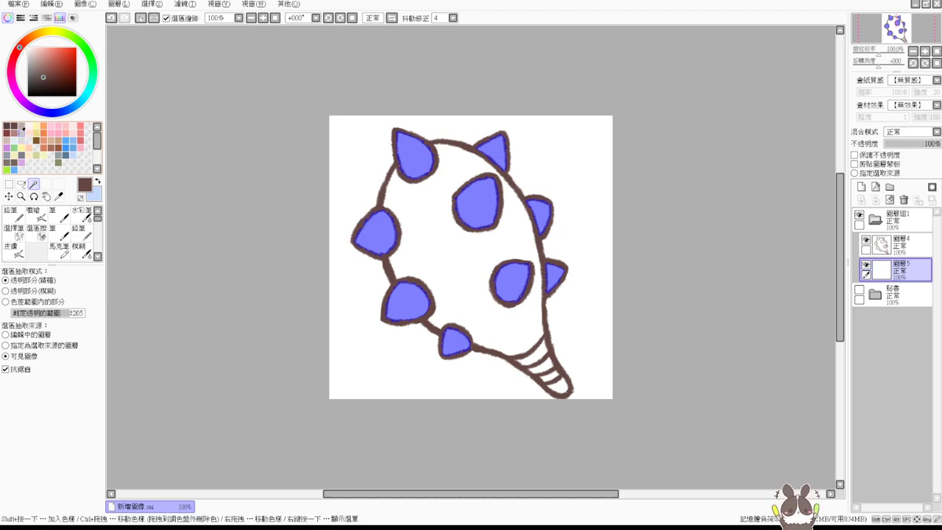
Step: Shade the right side of the upper-left spike in light grey with the airbrush
click(22, 138)
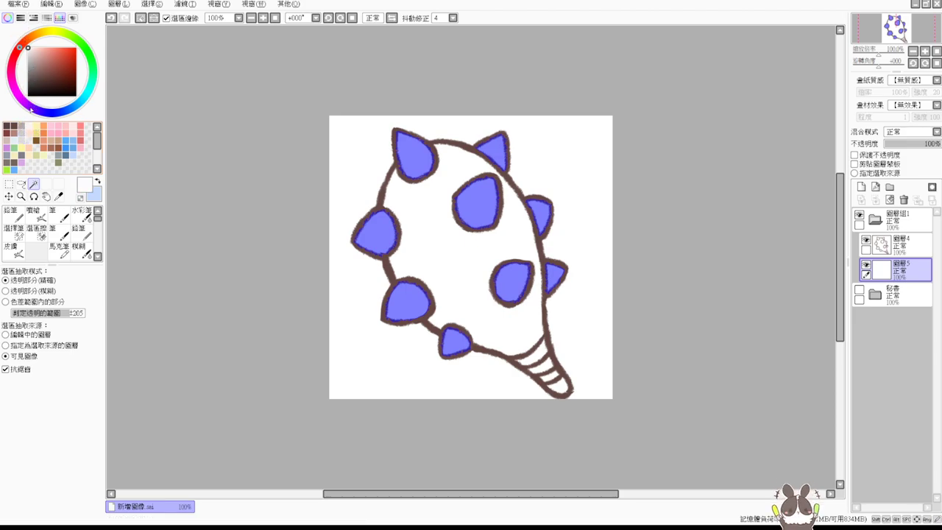
click(25, 137)
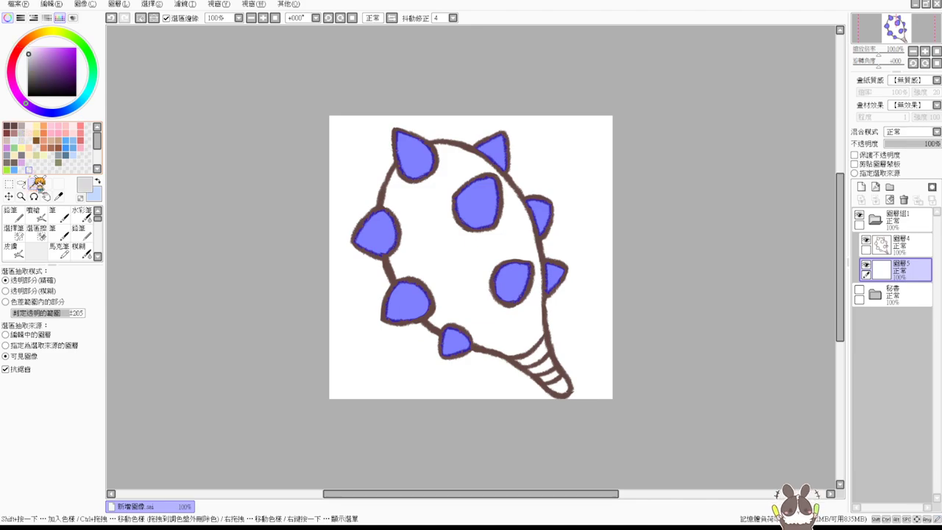
click(34, 214)
mouse_move(440, 150)
mouse_down()
mouse_move(453, 140)
mouse_move(426, 175)
mouse_up()
key(ctrl+z)
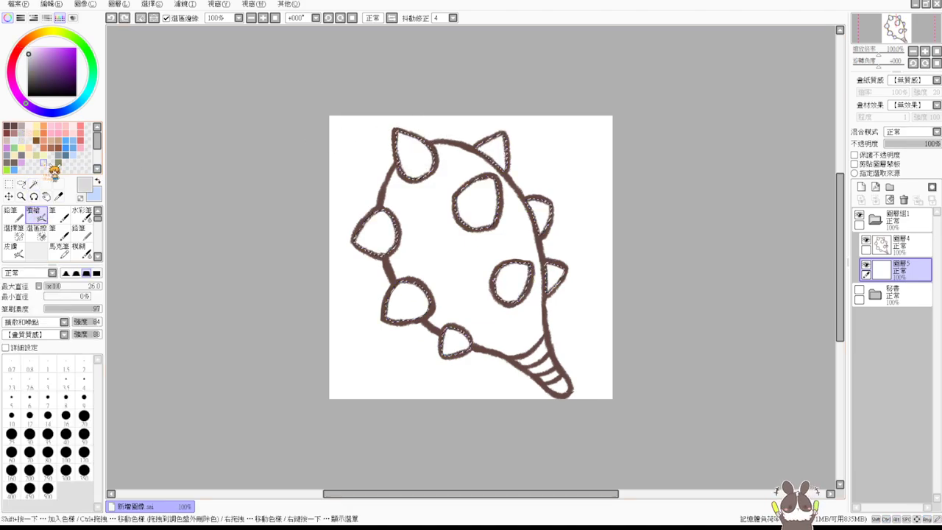
click(28, 129)
click(24, 132)
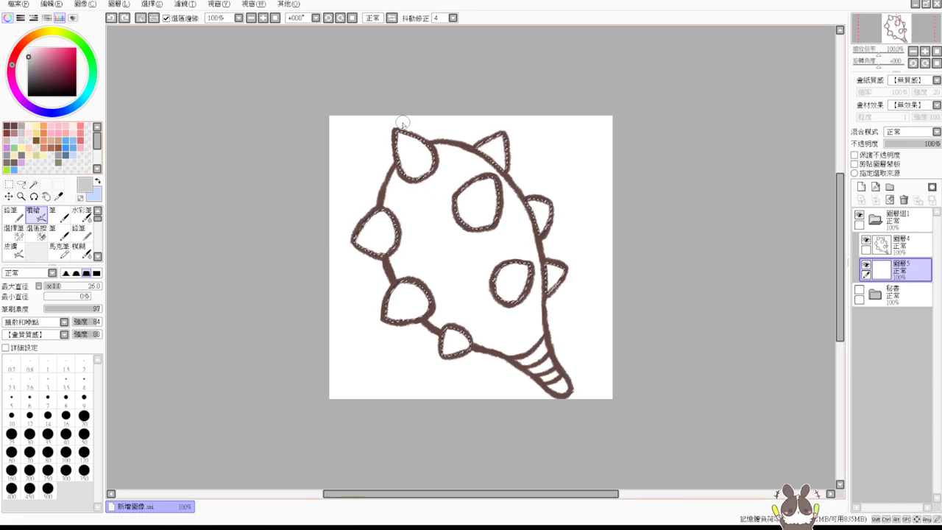
mouse_move(402, 131)
mouse_down()
mouse_move(421, 147)
mouse_move(421, 171)
mouse_up()
drag(402, 132, 426, 173)
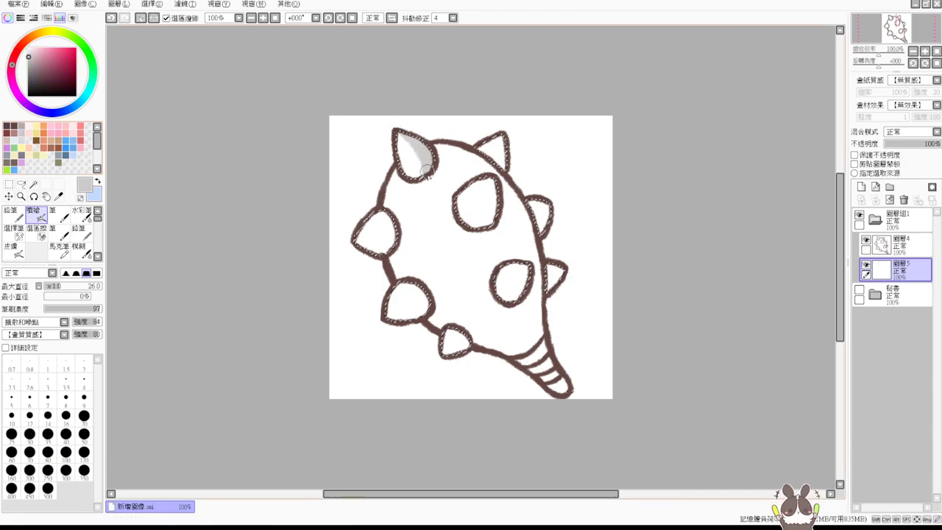
key(ctrl+z)
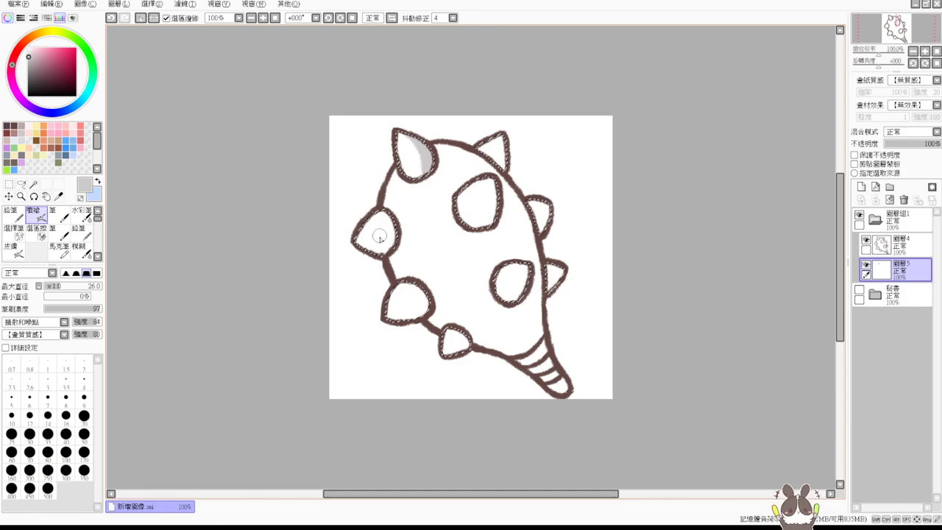
Step: Shade the right and lower-right sides of the remaining spikes in light grey, and clear the selection
mouse_move(374, 238)
mouse_down()
mouse_move(387, 225)
mouse_move(346, 247)
mouse_move(376, 257)
mouse_move(394, 245)
mouse_up()
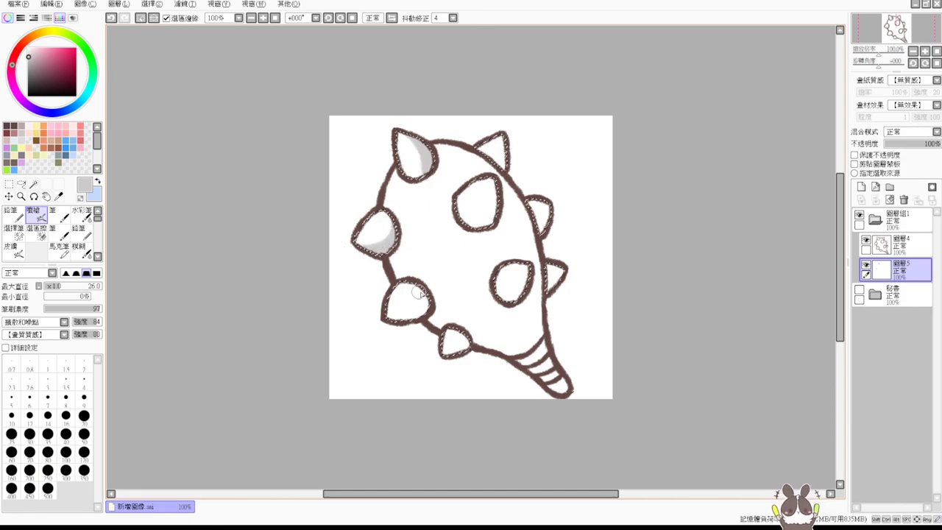
mouse_move(422, 292)
mouse_down()
mouse_move(415, 286)
mouse_move(422, 310)
mouse_move(442, 298)
mouse_up()
mouse_move(460, 340)
mouse_down()
mouse_move(440, 356)
mouse_move(465, 344)
mouse_up()
mouse_move(492, 190)
mouse_down()
mouse_move(461, 230)
mouse_move(490, 215)
mouse_move(483, 238)
mouse_up()
mouse_move(507, 150)
mouse_down()
mouse_move(499, 134)
mouse_move(495, 166)
mouse_move(508, 163)
mouse_up()
mouse_move(552, 197)
mouse_down()
mouse_move(543, 224)
mouse_move(548, 210)
mouse_up()
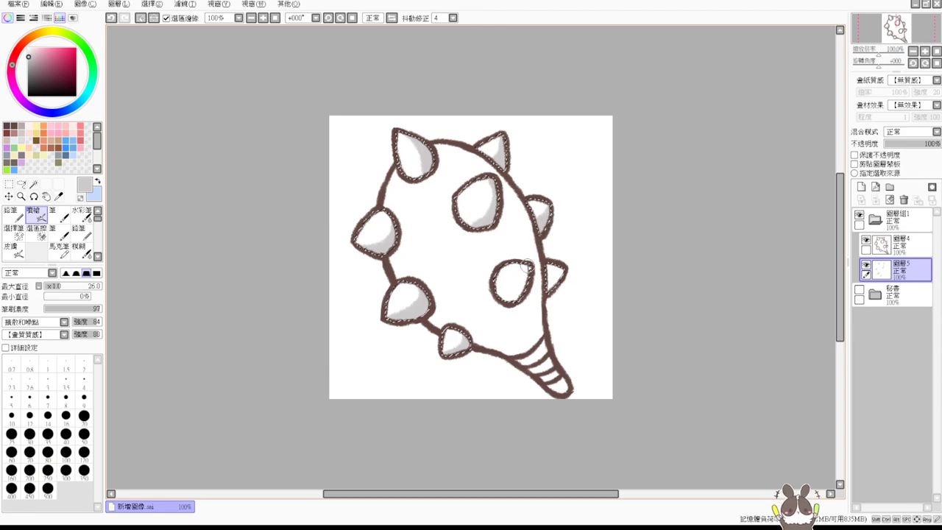
mouse_move(528, 262)
mouse_down()
mouse_move(503, 298)
mouse_move(513, 303)
mouse_move(566, 261)
mouse_move(552, 284)
mouse_up()
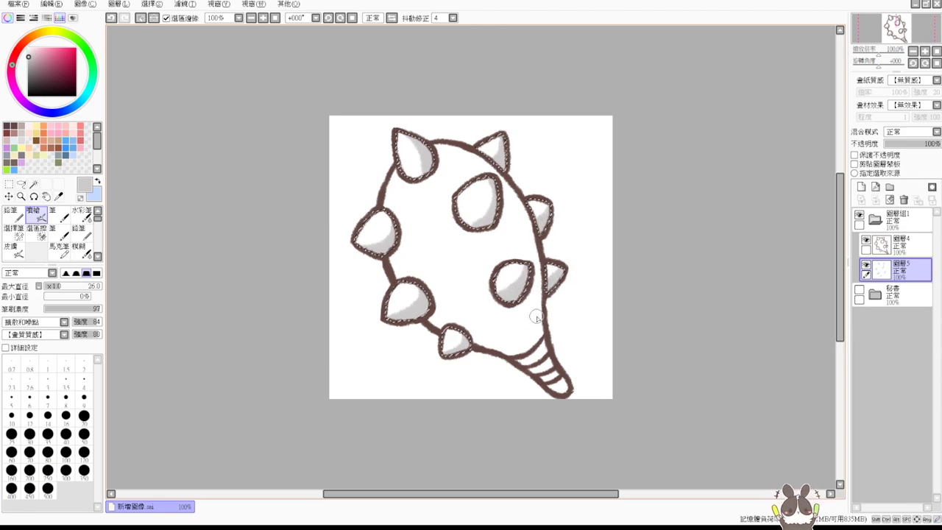
key(ctrl+d)
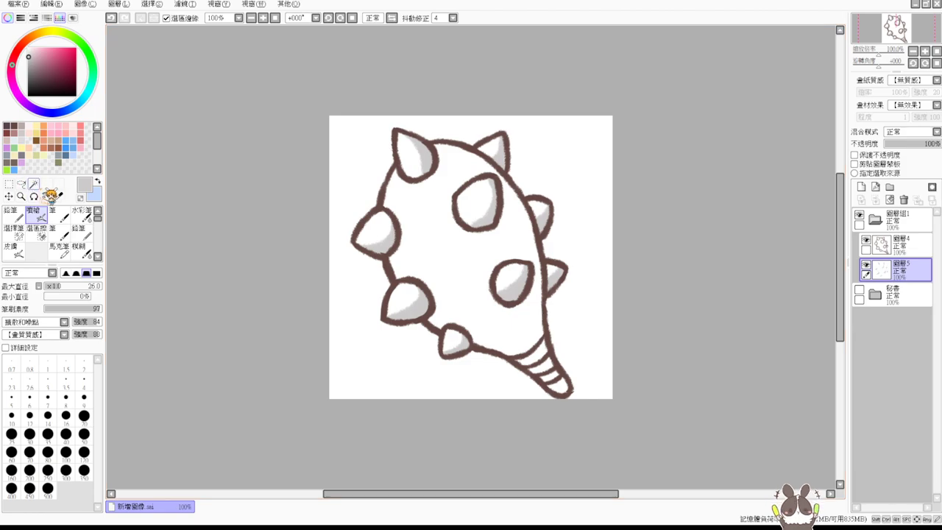
Step: Select all the bands of the club's handle and ready the airbrush with light grey
click(33, 184)
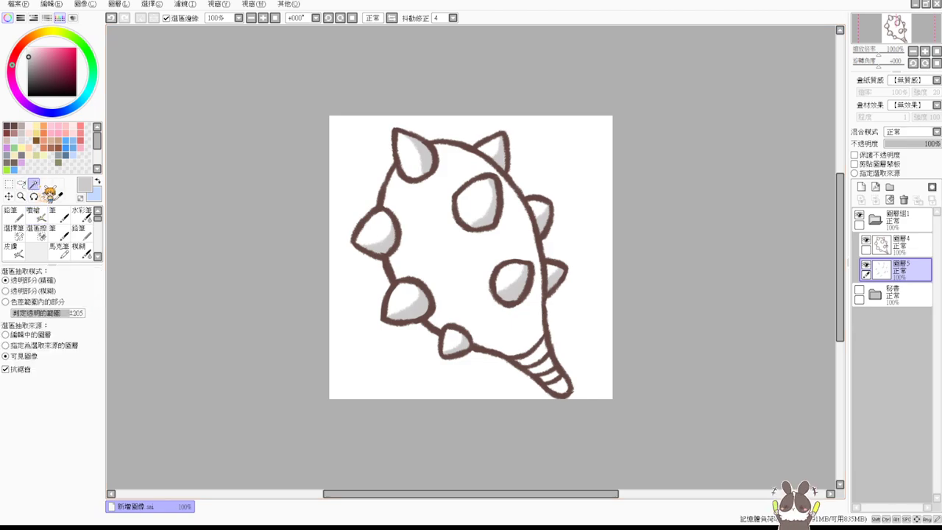
click(547, 366)
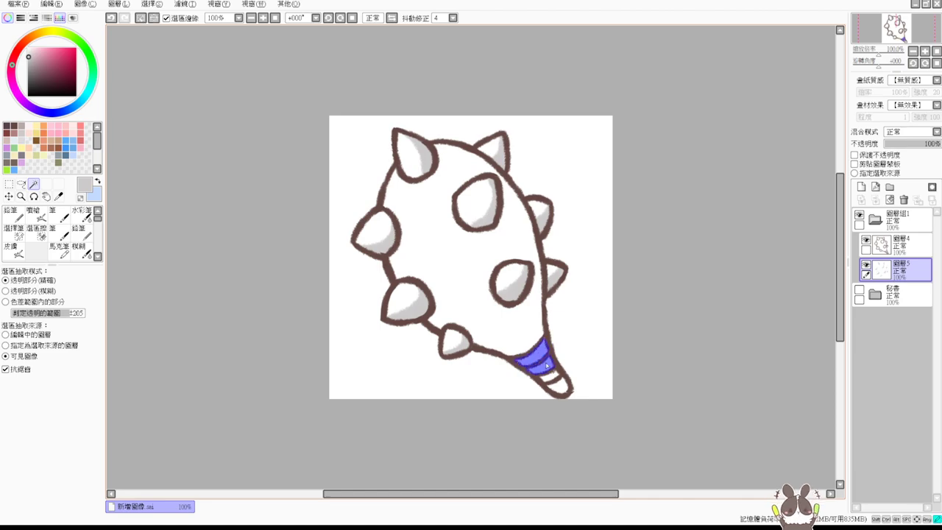
shift+click(557, 380)
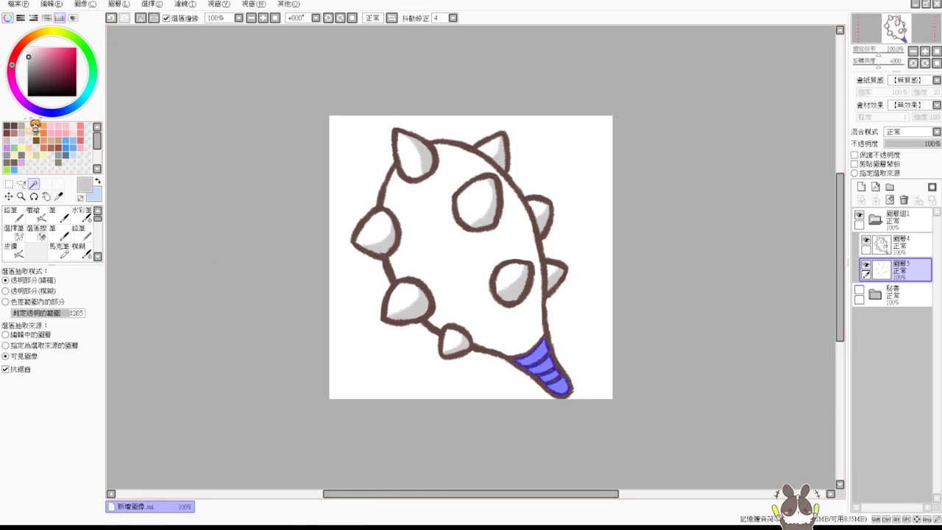
click(33, 57)
drag(31, 58, 28, 49)
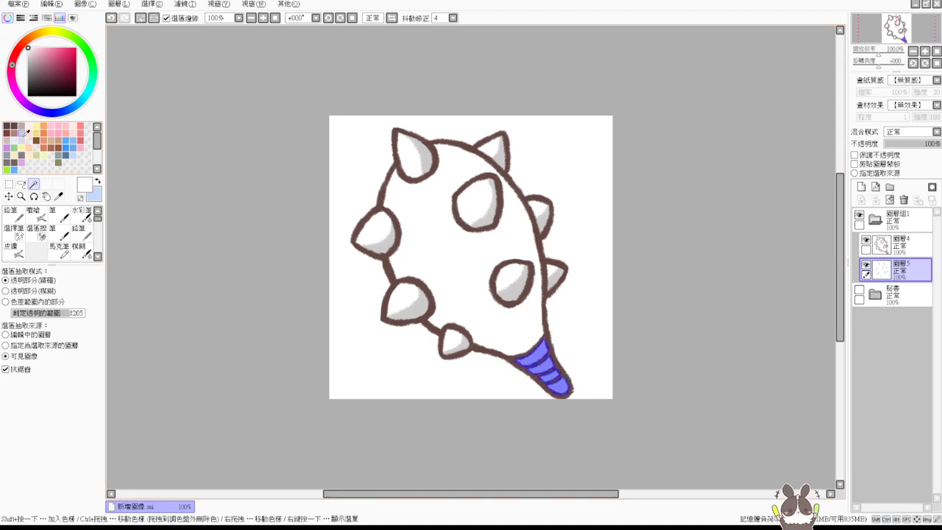
click(23, 135)
click(35, 214)
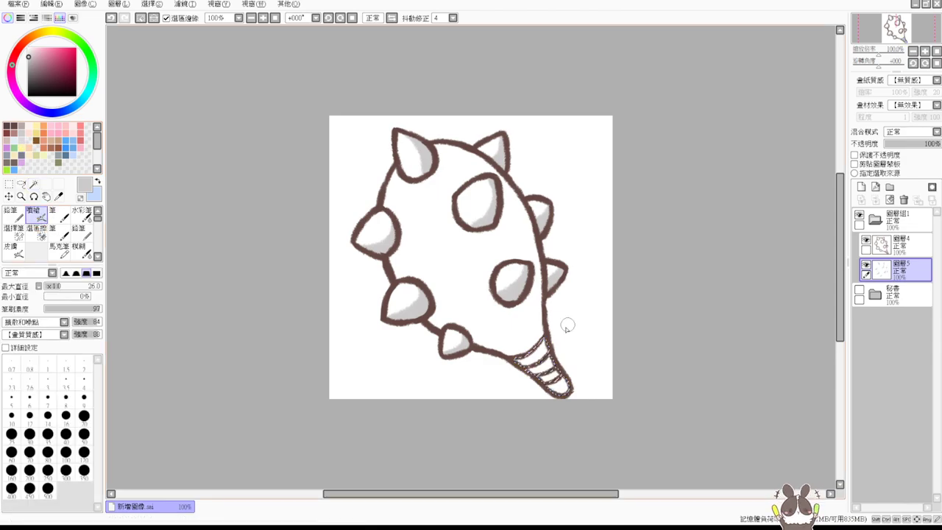
Step: Shade the right edge of the handle bands in light grey, and clear the selection
mouse_move(544, 348)
mouse_down()
mouse_move(517, 357)
mouse_move(542, 366)
mouse_up()
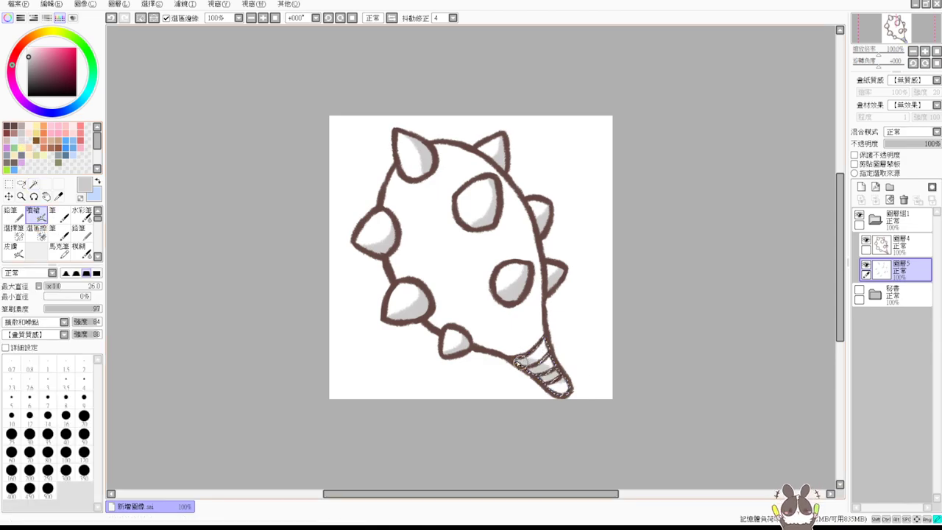
key(ctrl+z)
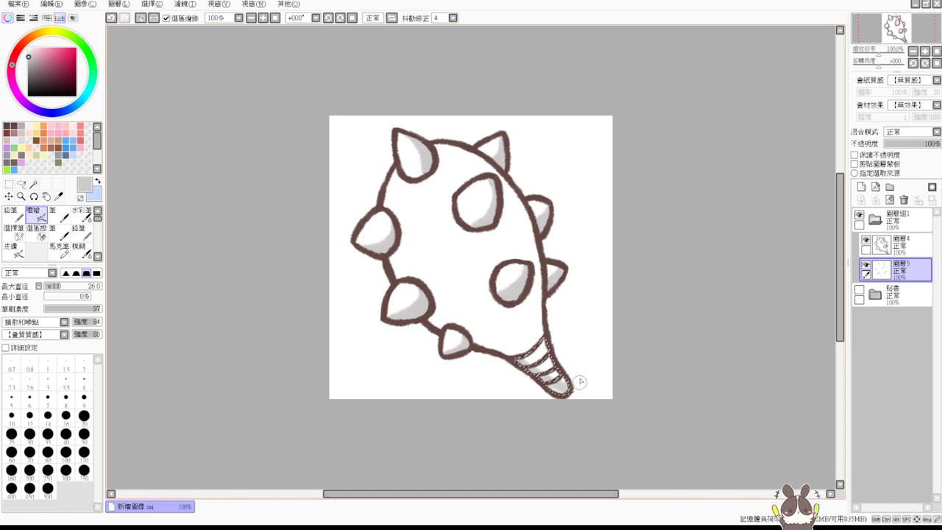
drag(550, 384, 561, 391)
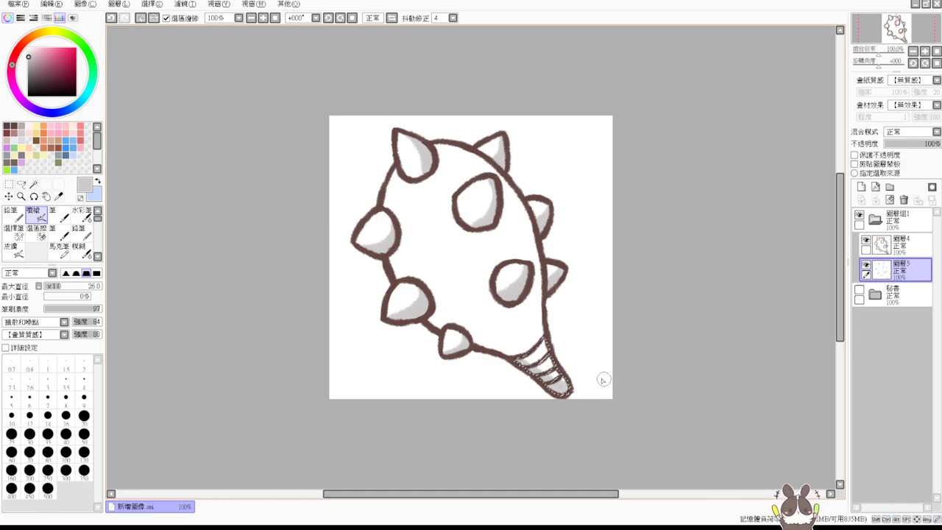
key(ctrl+z)
drag(552, 347, 572, 392)
drag(561, 368, 571, 390)
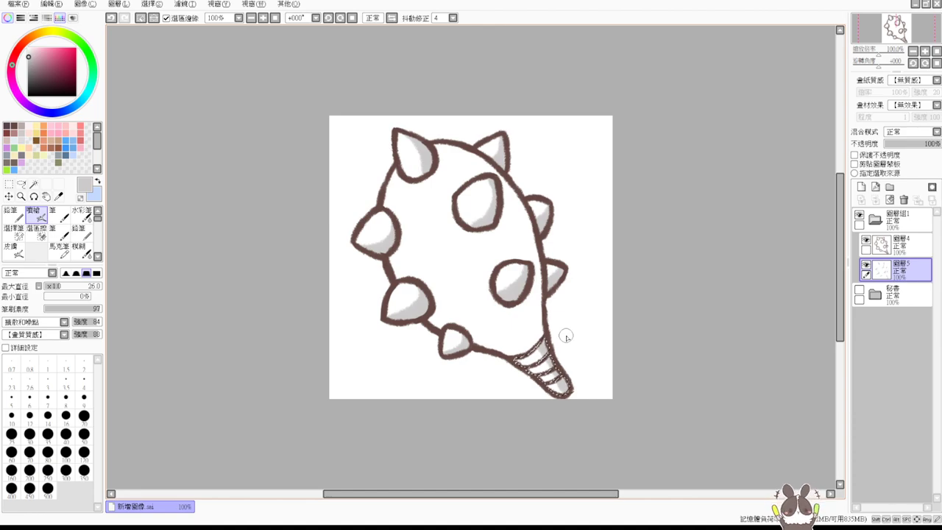
key(ctrl+d)
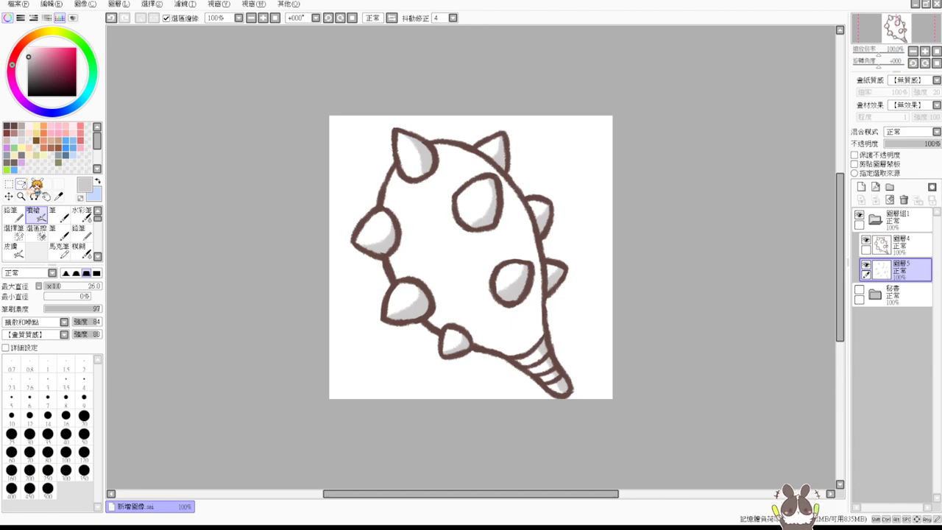
Step: Select the club's body around the spikes and fill it with light salmon orange
click(22, 184)
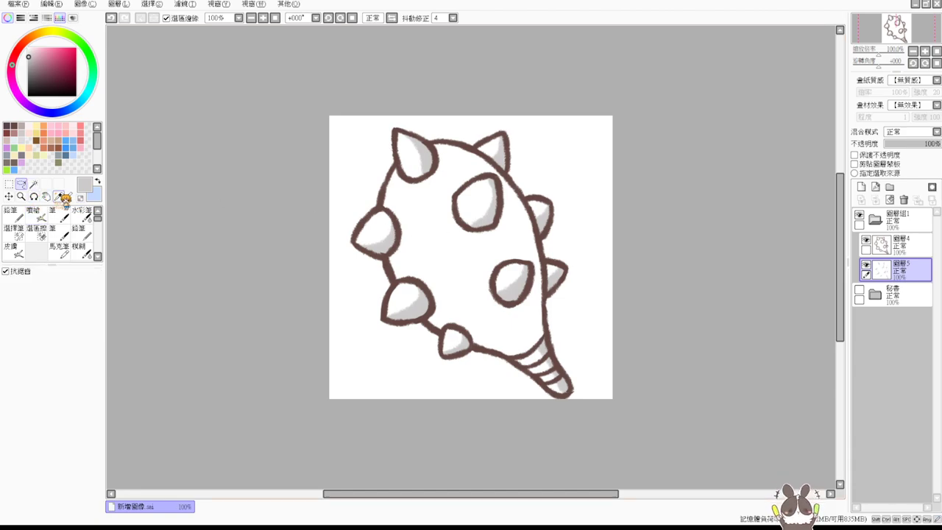
click(33, 183)
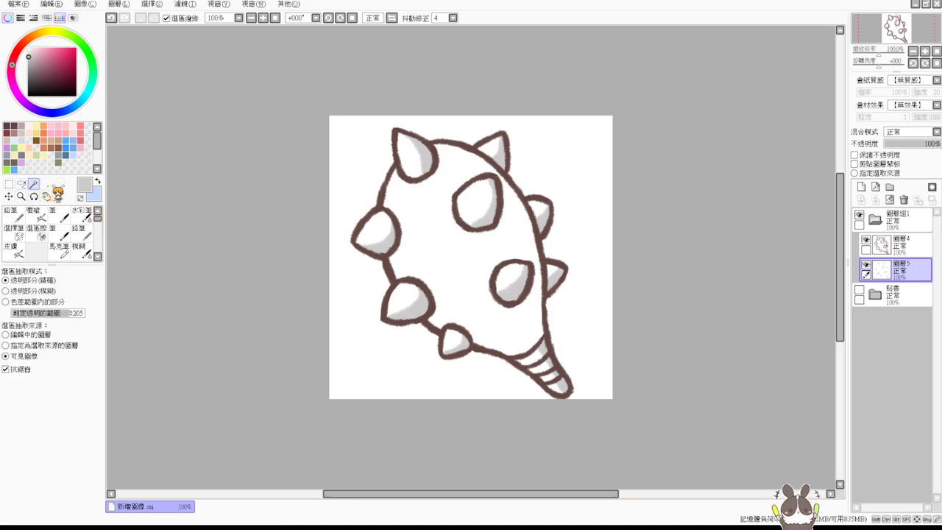
click(446, 247)
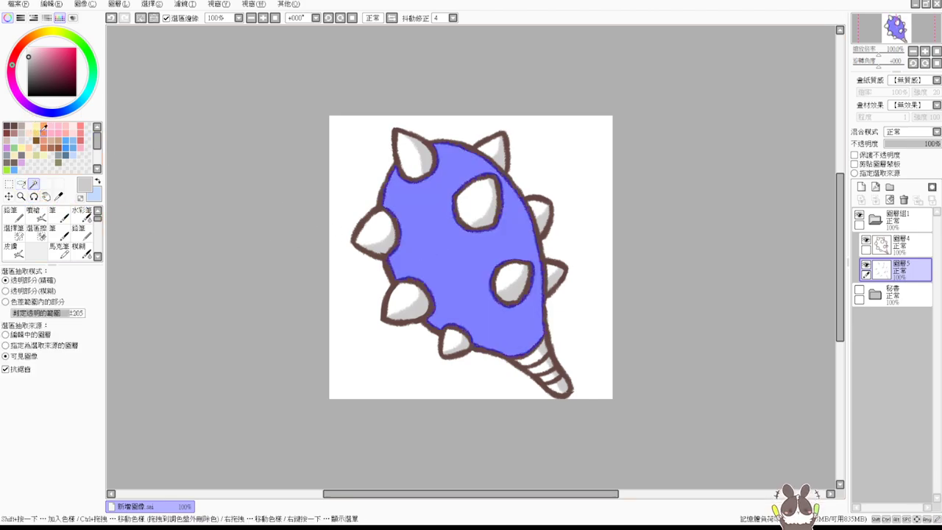
key(ctrl+f)
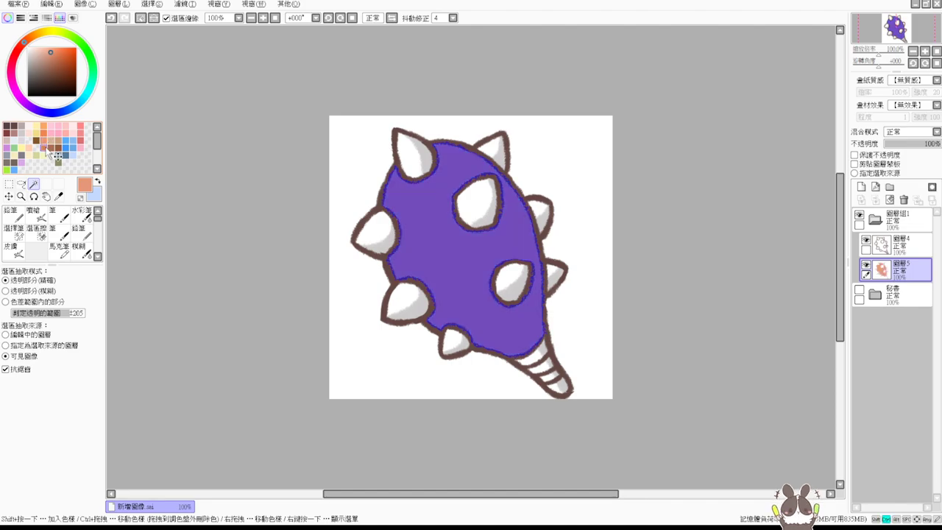
Step: Airbrush darker orange shading along the top and right side of the club's body, undoing the unwanted strokes
click(45, 149)
click(40, 213)
drag(515, 180, 533, 181)
drag(428, 147, 521, 234)
mouse_move(479, 195)
mouse_down()
mouse_move(532, 278)
mouse_move(450, 150)
mouse_move(432, 146)
mouse_move(516, 198)
mouse_move(477, 148)
mouse_move(520, 236)
mouse_move(464, 183)
mouse_move(552, 298)
mouse_up()
drag(500, 208, 487, 207)
mouse_move(423, 181)
mouse_down()
mouse_move(451, 170)
mouse_move(424, 179)
mouse_up()
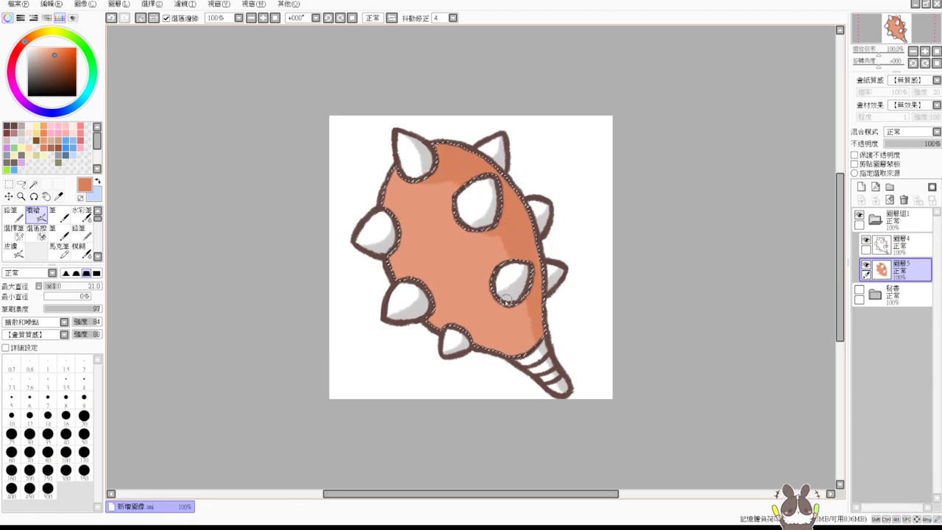
drag(497, 300, 532, 292)
key(ctrl+z)
key(ctrl+z)
key(ctrl+z)
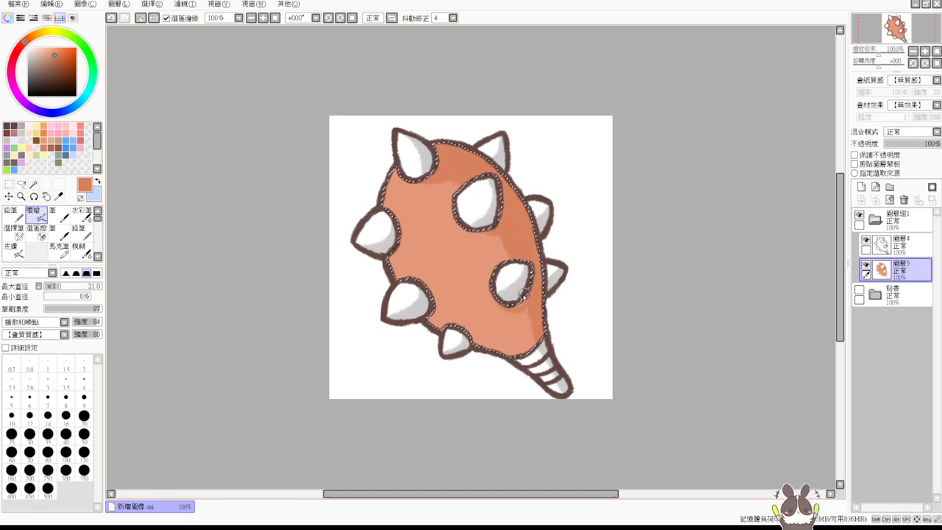
Step: Extend the darker orange shading beside the middle spikes and along the body's lower and left edges, and clear the selection
drag(494, 234, 507, 256)
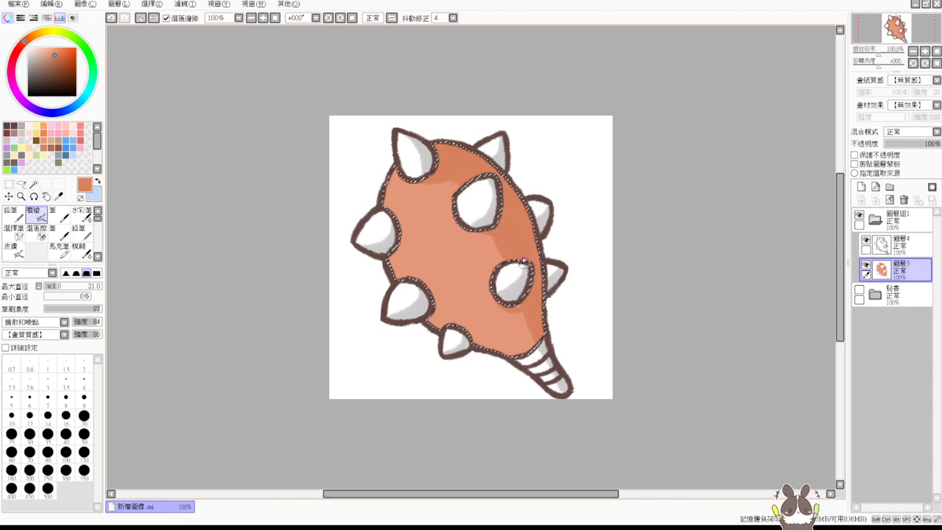
mouse_move(446, 179)
mouse_down()
mouse_move(475, 198)
mouse_move(454, 183)
mouse_up()
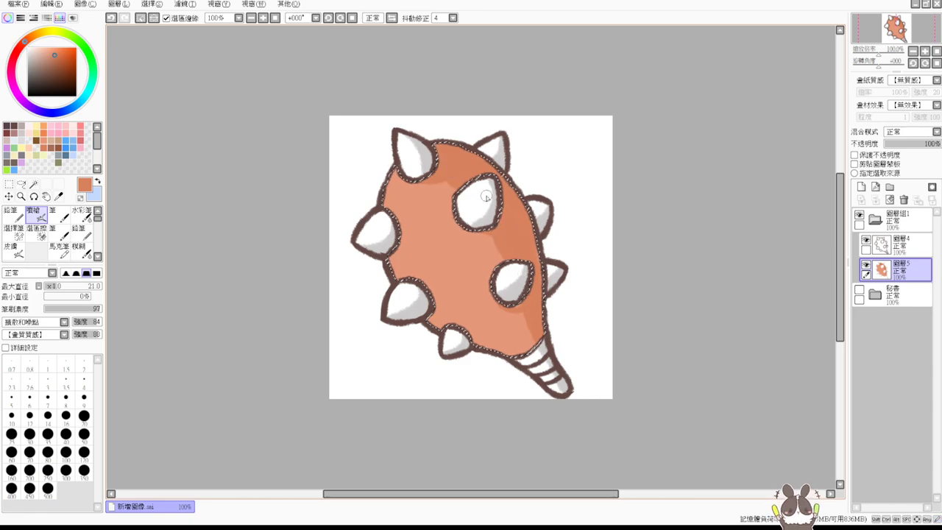
mouse_move(431, 324)
mouse_down()
mouse_move(480, 351)
mouse_move(473, 340)
mouse_move(516, 348)
mouse_move(533, 323)
mouse_move(506, 358)
mouse_move(531, 328)
mouse_move(535, 339)
mouse_move(511, 325)
mouse_up()
key(ctrl+z)
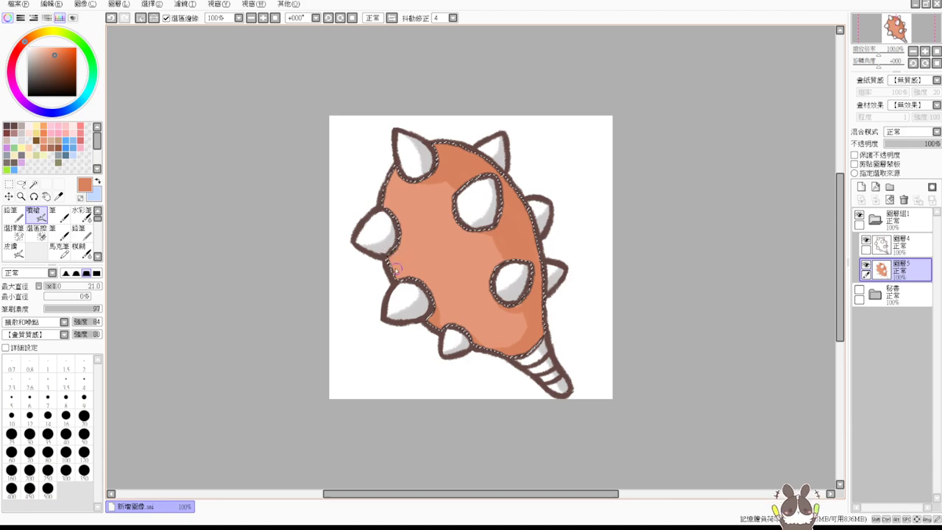
drag(386, 255, 394, 248)
key(ctrl+d)
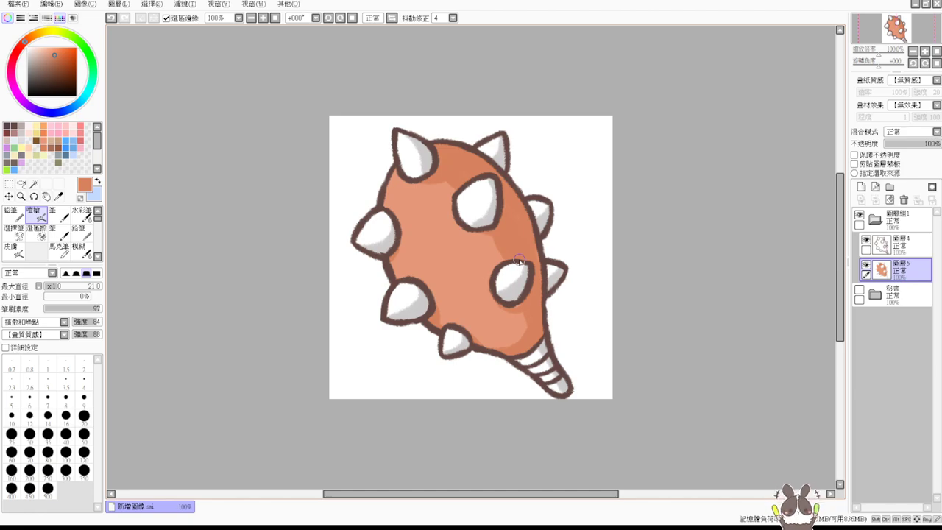
click(875, 219)
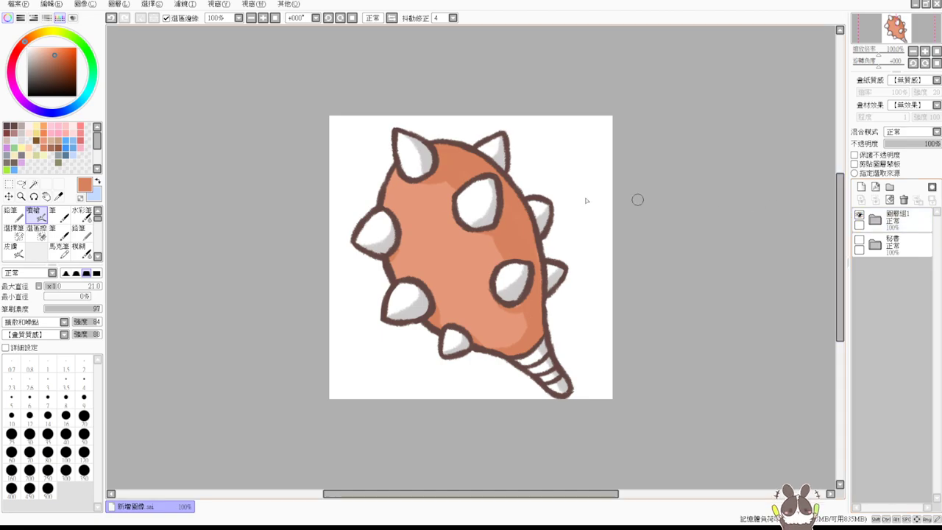
click(33, 184)
click(461, 258)
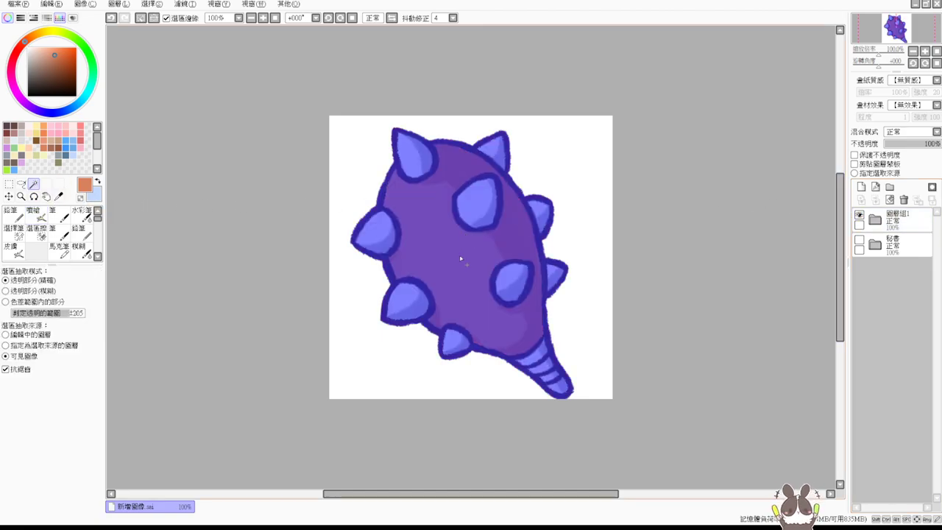
key(ctrl+d)
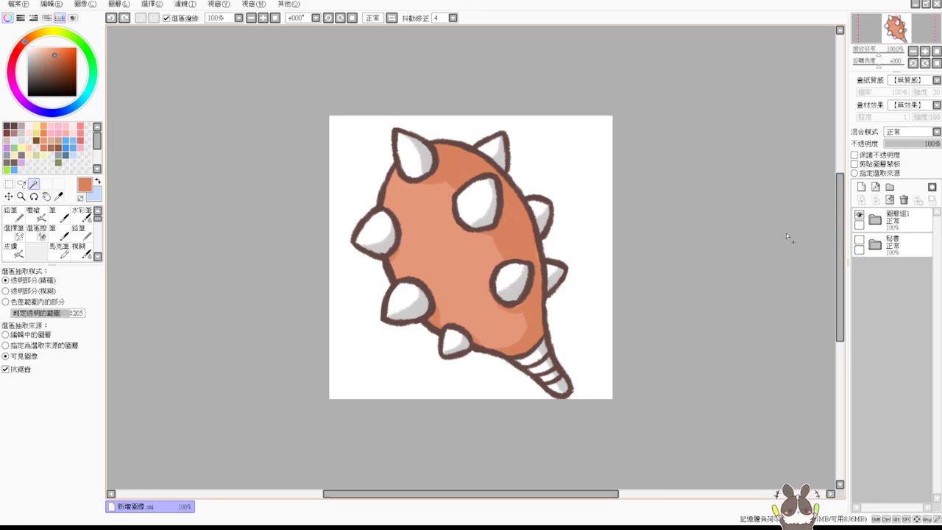
Step: Hide the club's folder, and create a new layer above it outside the folder
click(875, 221)
click(859, 214)
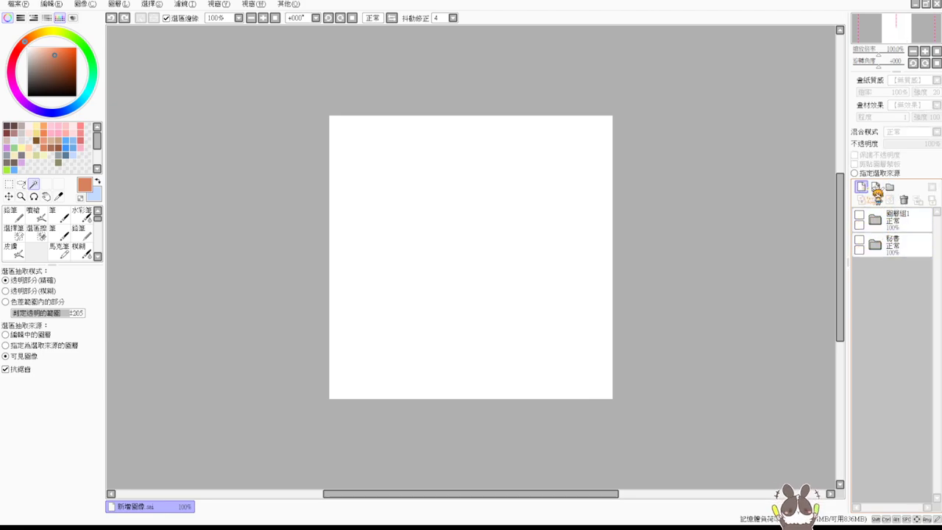
click(861, 187)
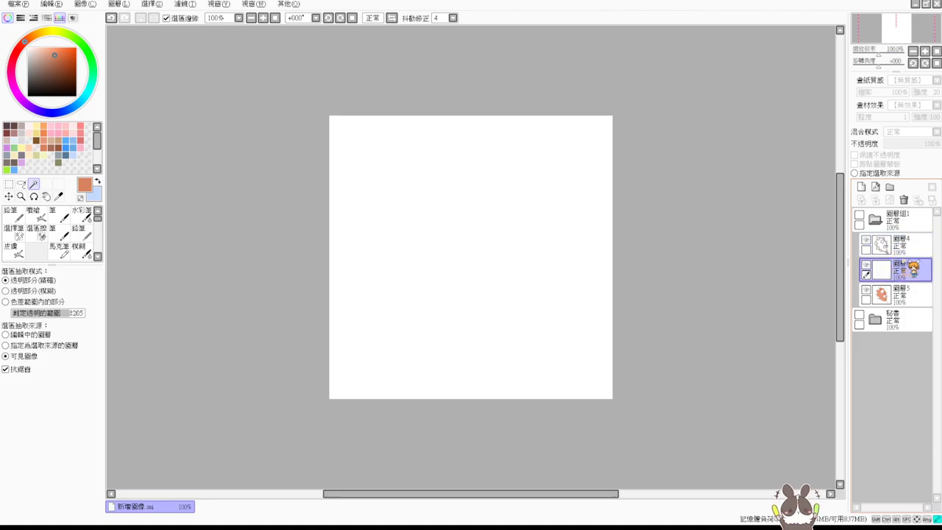
drag(911, 268, 916, 212)
click(875, 245)
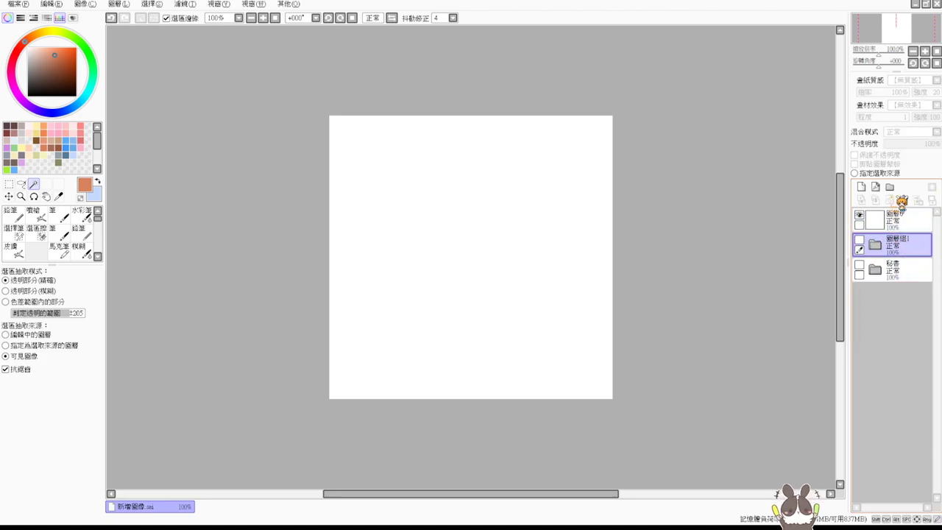
Step: Put the new layer into a new folder, and ready the airbrush with dark brown
click(889, 187)
mouse_move(901, 249)
mouse_down()
mouse_move(887, 219)
mouse_move(909, 248)
mouse_up()
click(13, 126)
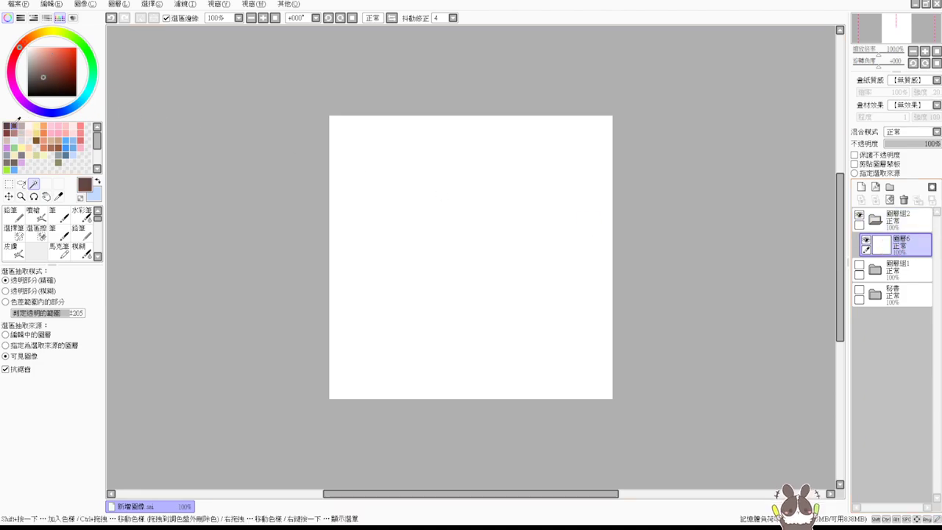
click(42, 217)
click(40, 215)
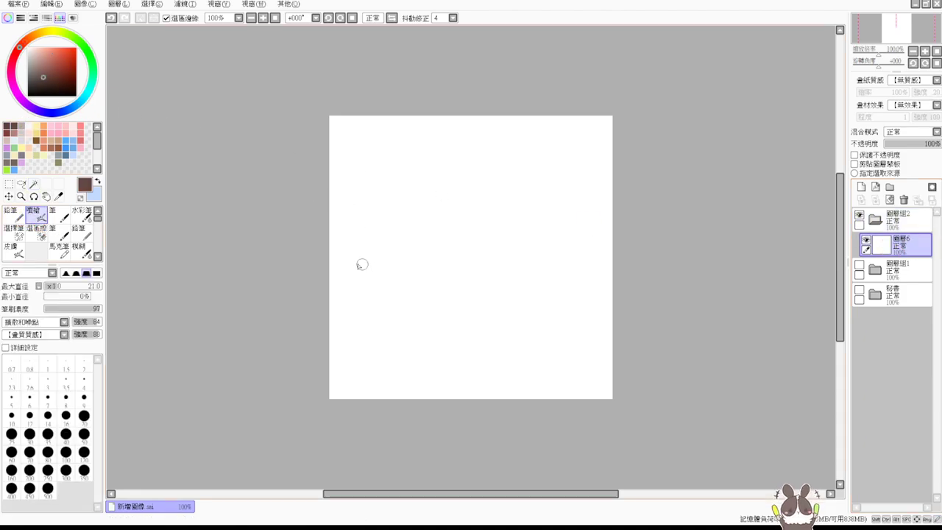
drag(369, 223, 372, 289)
mouse_move(369, 221)
mouse_down()
mouse_move(400, 220)
mouse_move(374, 280)
mouse_up()
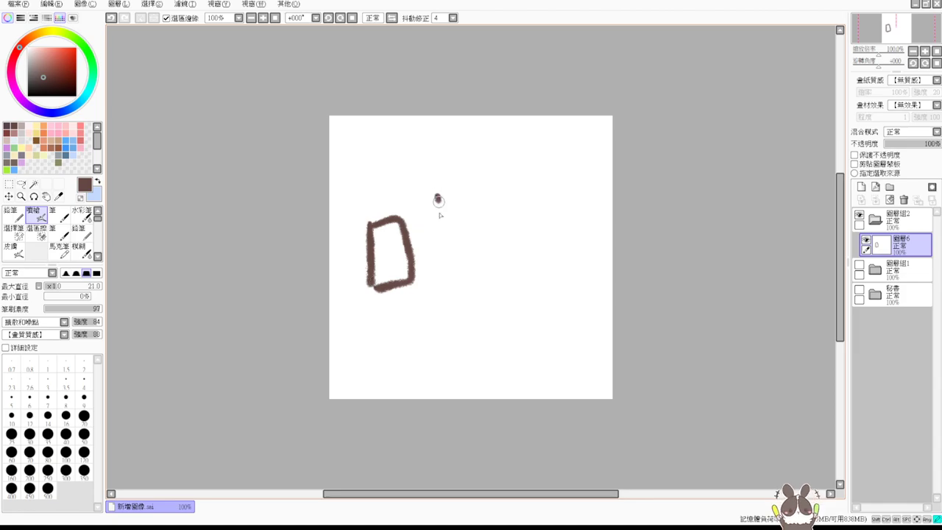
drag(438, 195, 418, 287)
drag(432, 262, 485, 285)
key(ctrl+z)
key(ctrl+z)
key(ctrl+z)
key(ctrl+z)
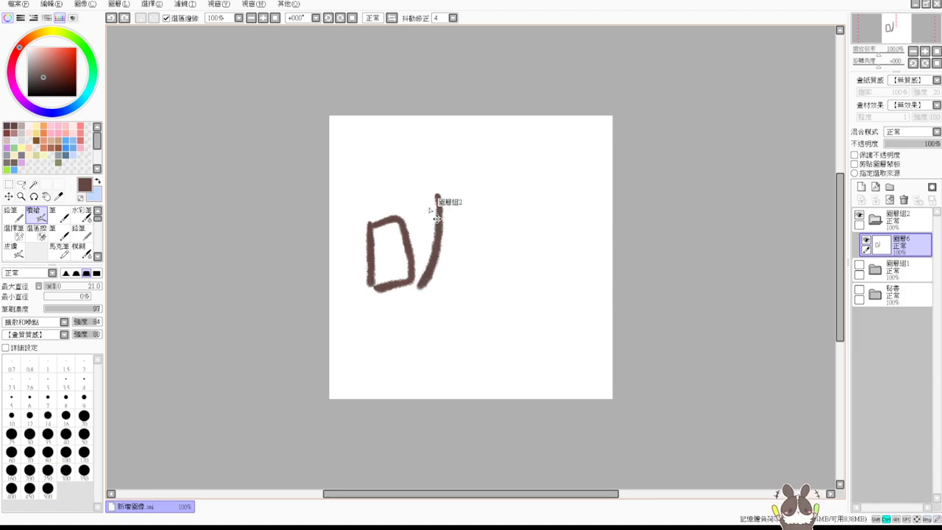
mouse_move(374, 202)
mouse_down()
mouse_move(380, 273)
mouse_move(452, 179)
mouse_move(486, 291)
mouse_up()
drag(398, 306, 473, 296)
mouse_move(429, 208)
mouse_down()
mouse_move(407, 289)
mouse_move(465, 282)
mouse_up()
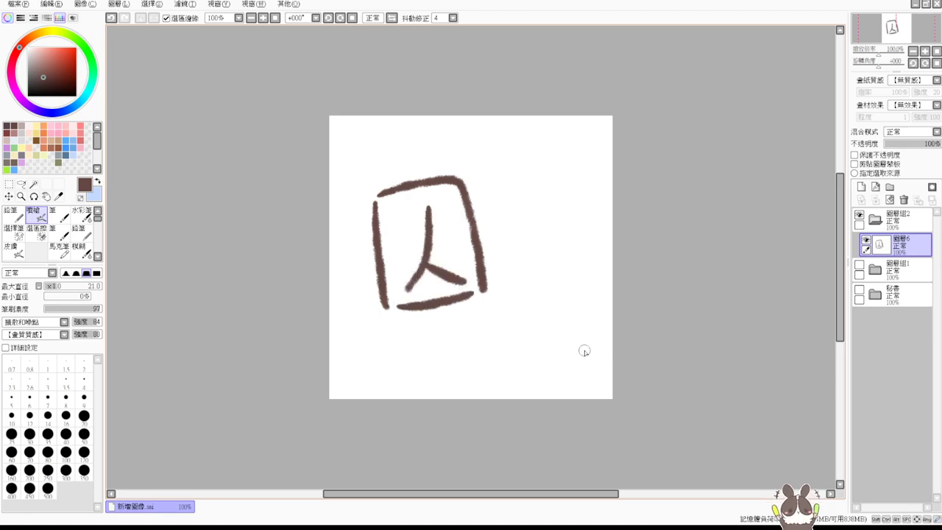
drag(423, 275, 419, 296)
key(ctrl+z)
key(ctrl+z)
key(ctrl+z)
mouse_move(430, 206)
mouse_down()
mouse_move(430, 234)
mouse_move(407, 270)
mouse_up()
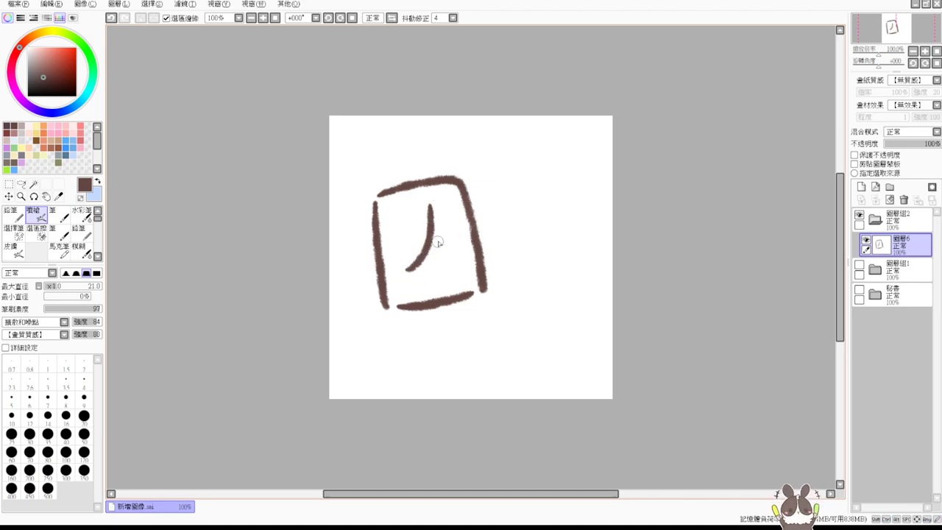
mouse_move(429, 237)
mouse_down()
mouse_move(469, 264)
mouse_move(417, 296)
mouse_up()
drag(458, 263, 468, 293)
key(ctrl+z)
key(ctrl+z)
key(ctrl+z)
key(ctrl+z)
key(ctrl+z)
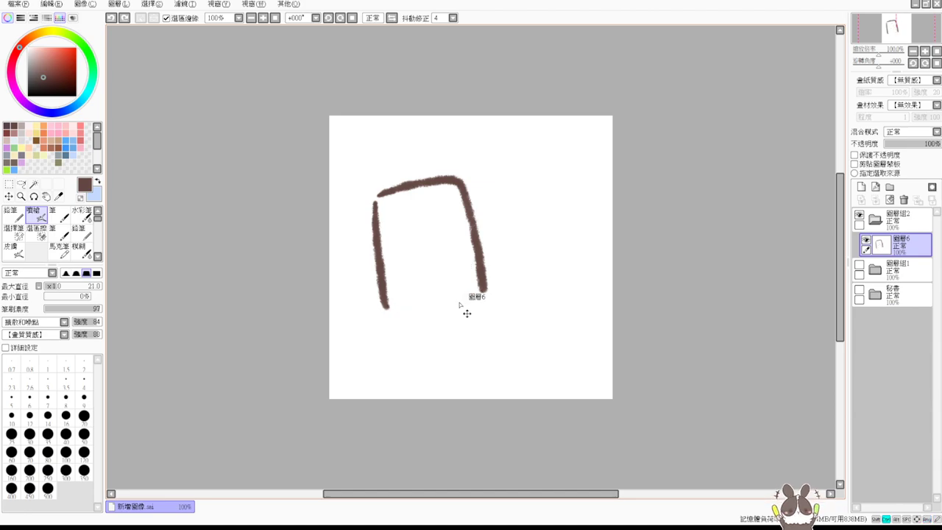
key(ctrl+z)
key(ctrl+z)
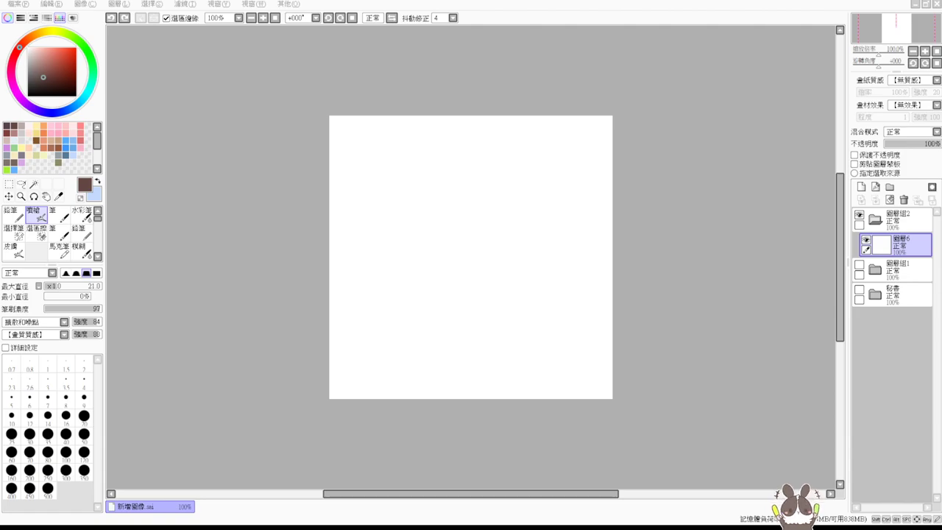
Step: Select the club's hidden layer folder
click(714, 235)
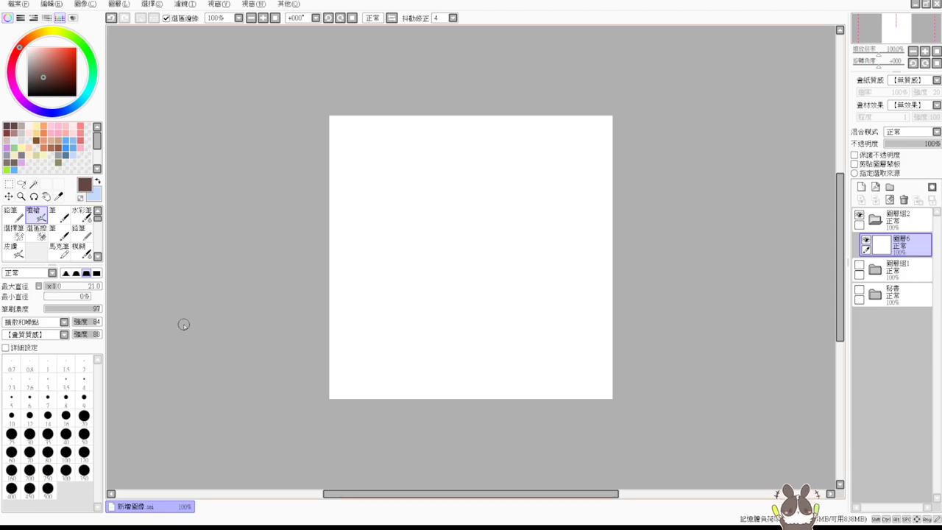
click(905, 216)
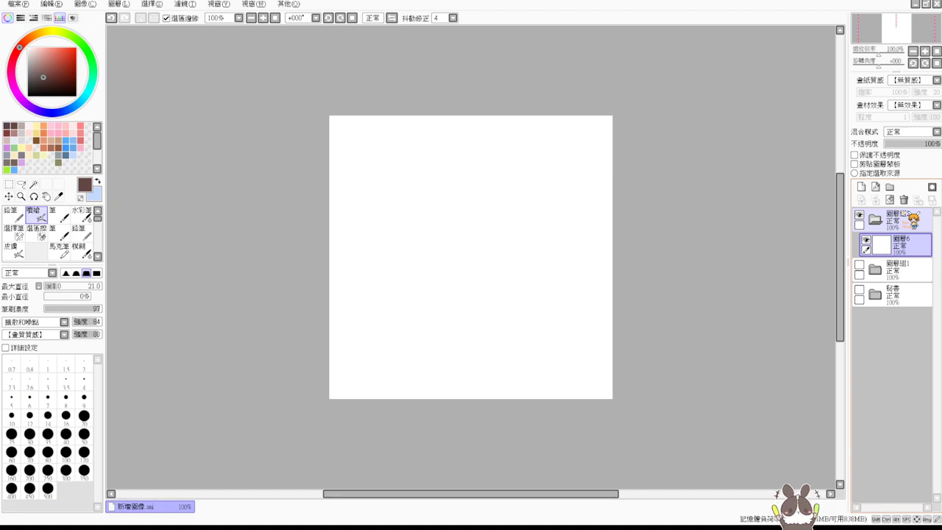
click(906, 268)
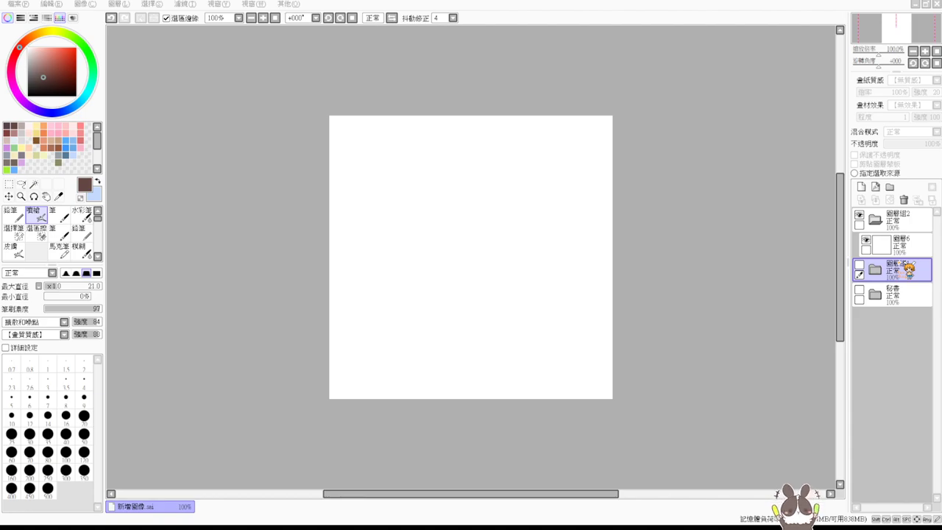
Step: Rename the open layer group 圖層組2 to 劍
ctrl+click(907, 218)
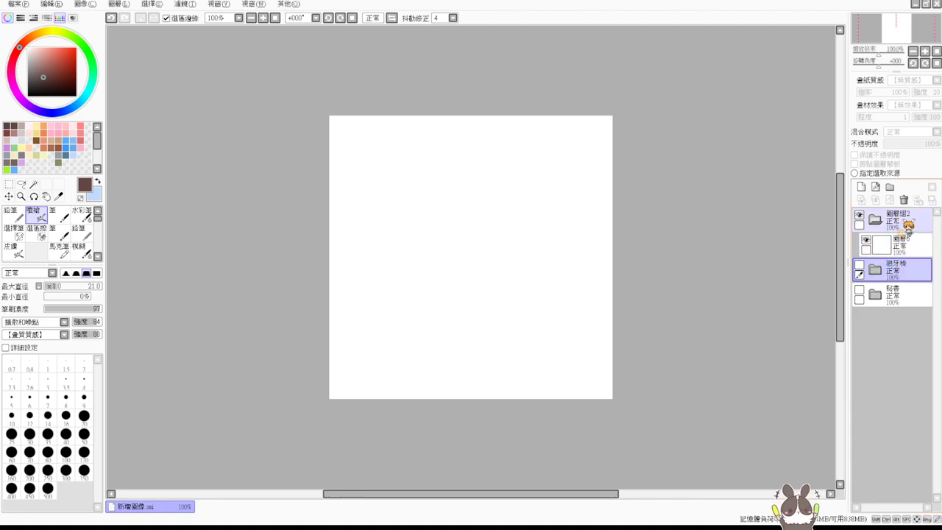
click(911, 219)
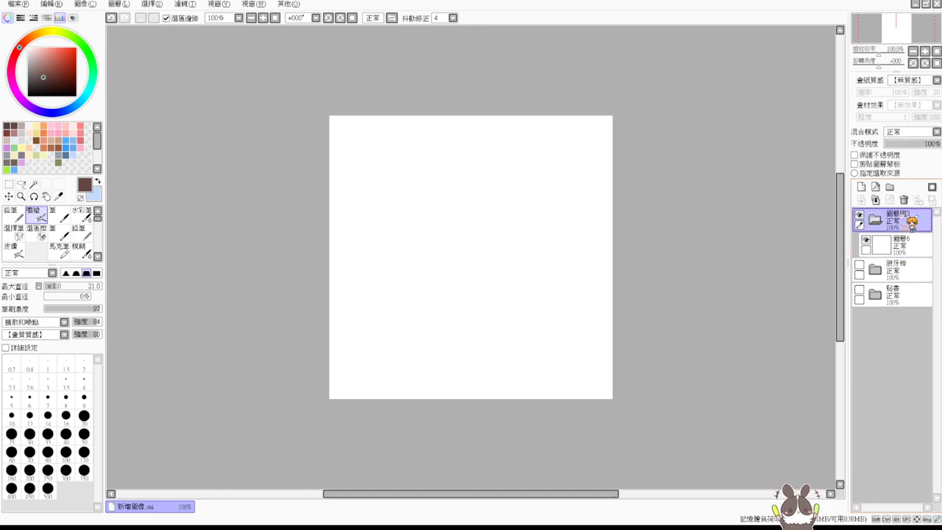
ctrl+click(928, 244)
click(910, 221)
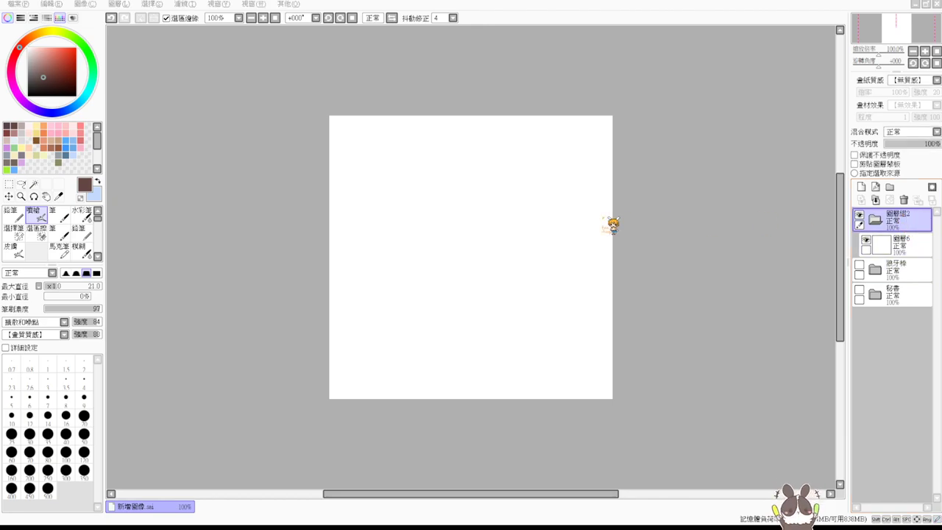
click(602, 217)
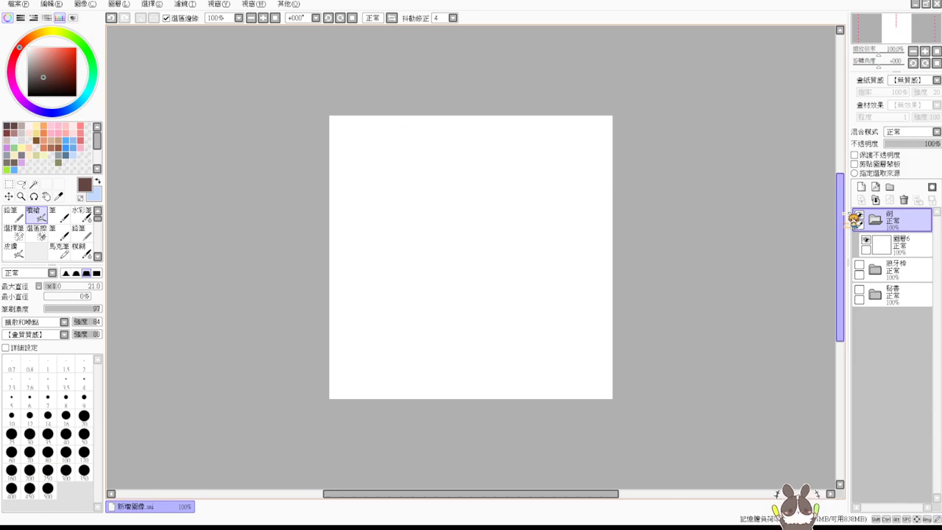
Step: On layer 圖層6, draw the blade's curved left edge in dark brown, starting near the canvas's upper-left corner
click(899, 244)
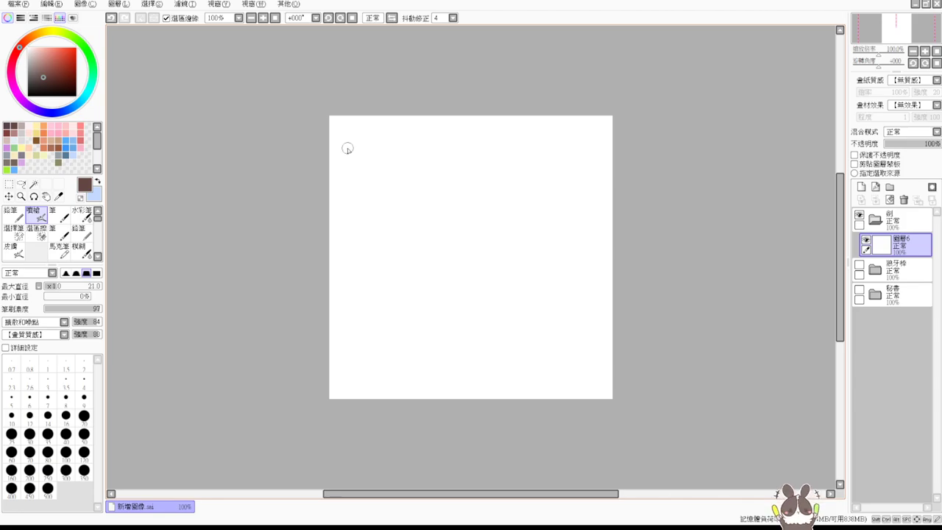
drag(347, 149, 368, 226)
key(ctrl+z)
drag(341, 143, 370, 237)
key(ctrl+z)
drag(344, 143, 388, 249)
key(ctrl+z)
drag(351, 146, 382, 263)
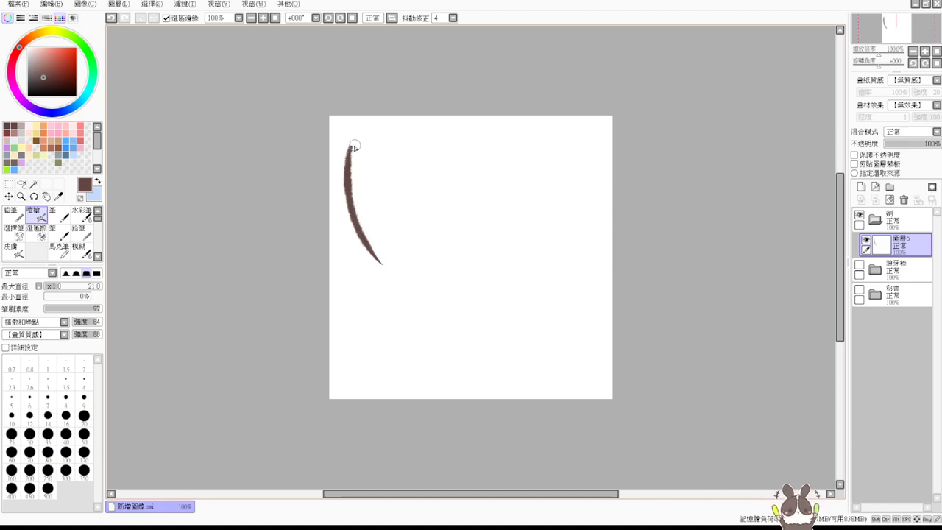
Step: Draw the blade's arched upper edge from the tip toward the right half of the canvas
drag(354, 145, 445, 196)
key(ctrl+z)
drag(352, 147, 490, 214)
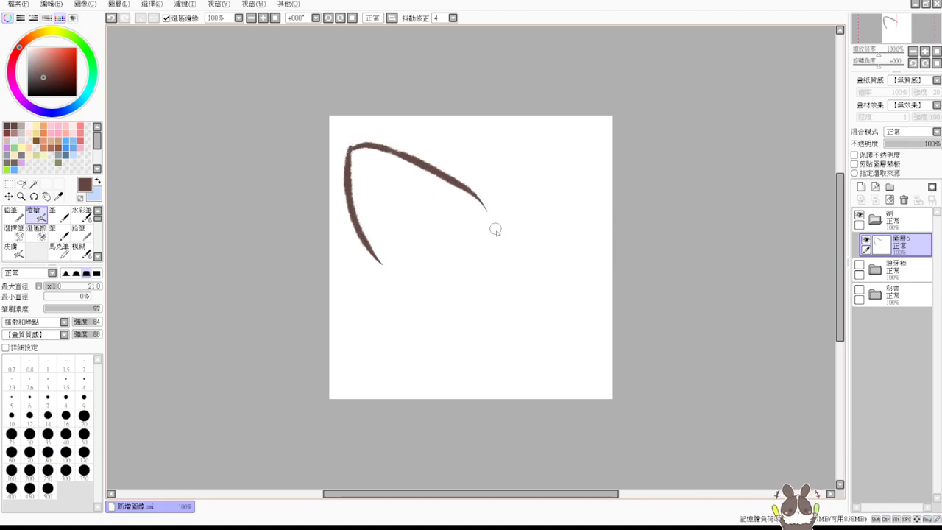
key(ctrl+z)
drag(353, 145, 497, 224)
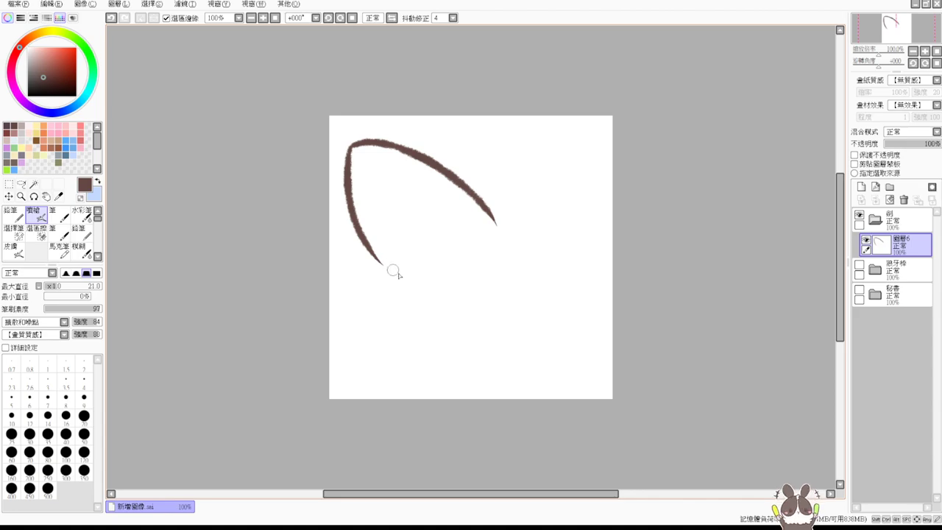
Step: Continue the blade's lower edge in a smooth curve toward the canvas's lower right
drag(358, 227, 452, 319)
key(ctrl+z)
drag(356, 224, 485, 331)
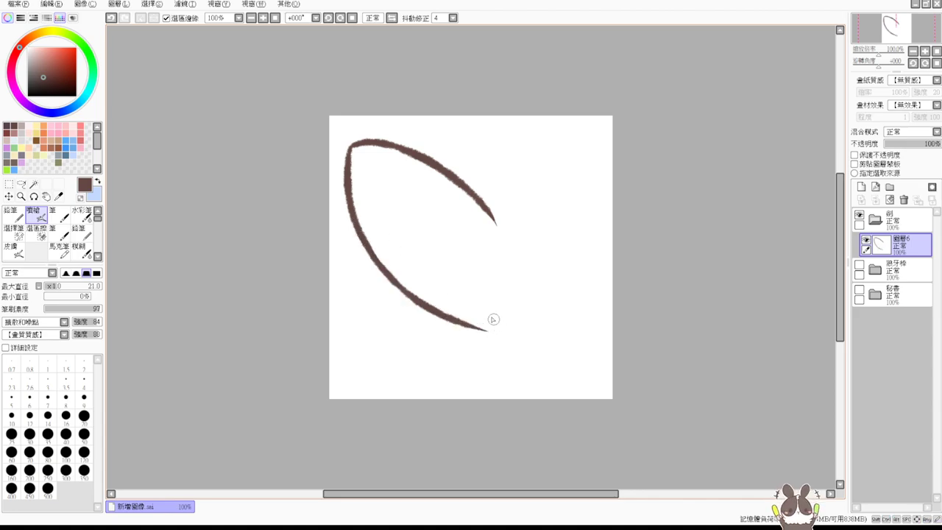
Step: Extend the blade's upper edge downward and lengthen both edges so they converge at the base
drag(472, 193, 534, 279)
key(ctrl+z)
drag(480, 202, 531, 300)
key(ctrl+z)
drag(484, 210, 529, 302)
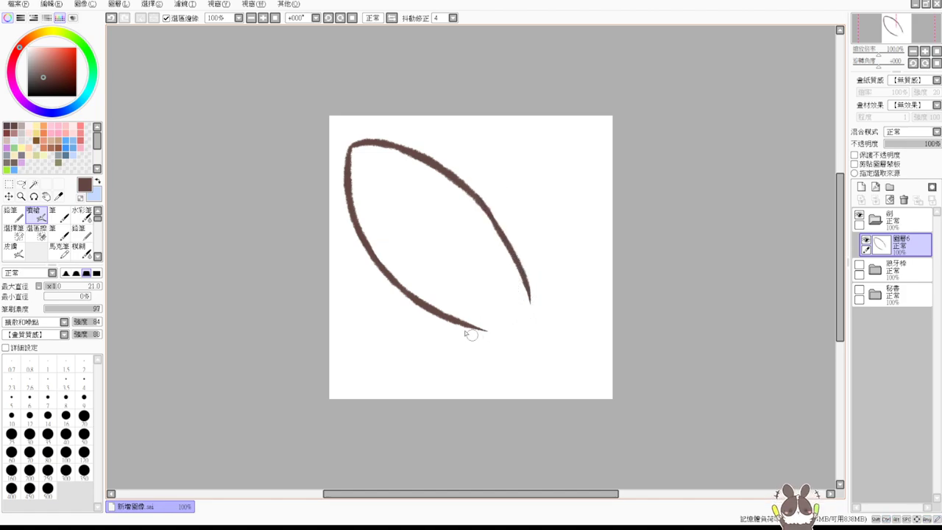
mouse_move(437, 307)
mouse_down()
mouse_move(492, 334)
mouse_move(514, 340)
mouse_up()
drag(520, 269, 532, 319)
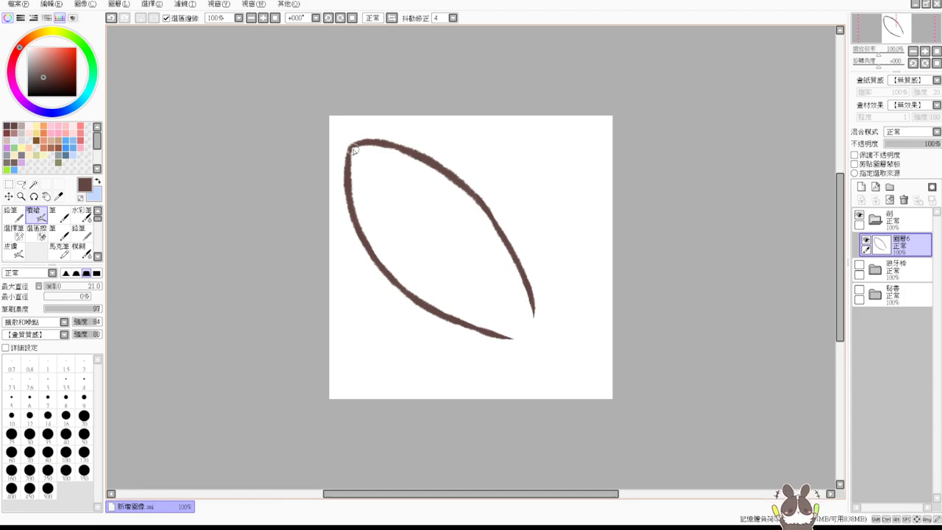
drag(354, 147, 412, 217)
key(ctrl+z)
drag(357, 204, 418, 219)
drag(418, 167, 423, 208)
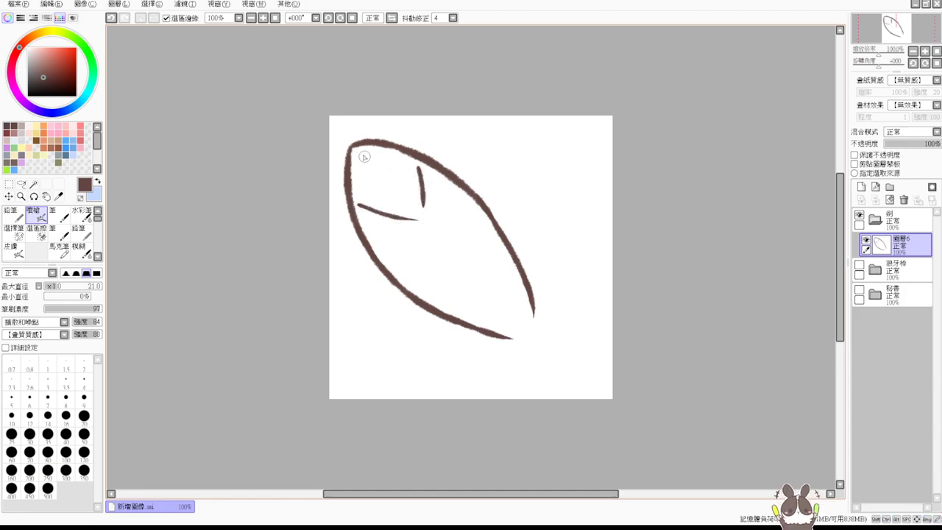
mouse_move(356, 146)
mouse_down()
mouse_move(437, 220)
mouse_move(539, 340)
mouse_up()
key(ctrl+z)
key(ctrl+z)
key(ctrl+z)
key(ctrl+z)
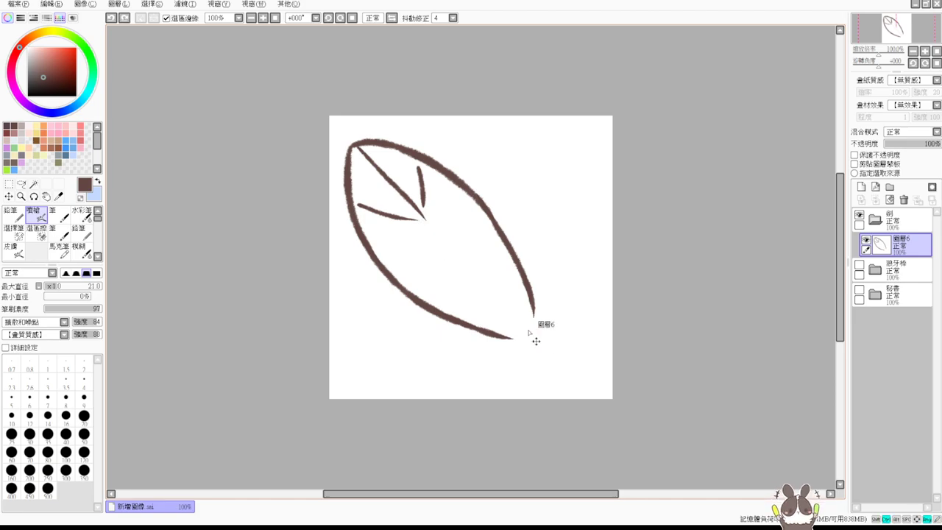
Step: Draw a diagonal centre line down the blade and a short curved mark on each side of it near the tip
drag(366, 156, 506, 308)
key(ctrl+z)
drag(363, 155, 513, 326)
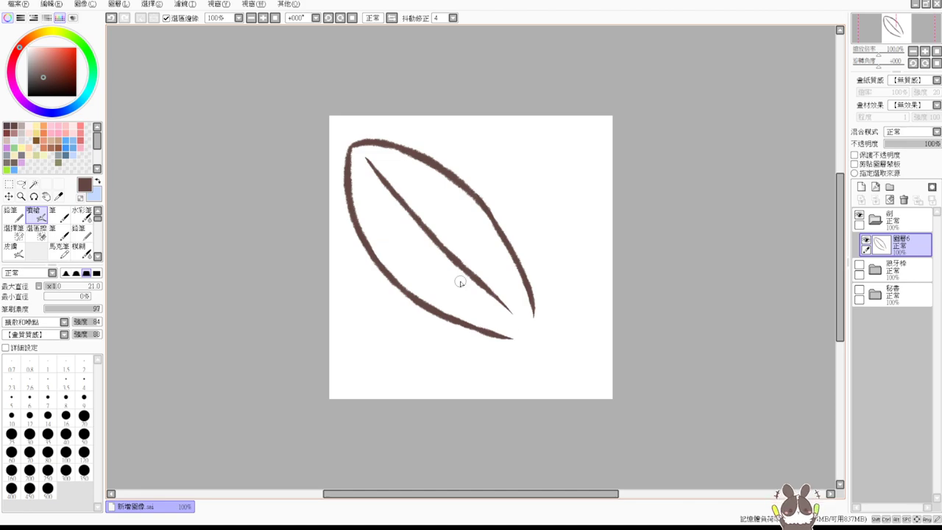
drag(367, 214, 393, 217)
drag(421, 172, 421, 201)
Step: Close the blade's base with a rounded curve and outline a rounded crossguard beneath it
mouse_move(515, 337)
mouse_down()
mouse_move(533, 308)
mouse_move(518, 338)
mouse_move(529, 325)
mouse_up()
key(ctrl+z)
key(ctrl+z)
mouse_move(504, 339)
mouse_down()
mouse_move(501, 372)
mouse_move(493, 362)
mouse_move(508, 377)
mouse_move(501, 374)
mouse_move(541, 352)
mouse_up()
mouse_move(531, 303)
mouse_down()
mouse_move(557, 295)
mouse_move(560, 319)
mouse_move(561, 308)
mouse_move(541, 353)
mouse_up()
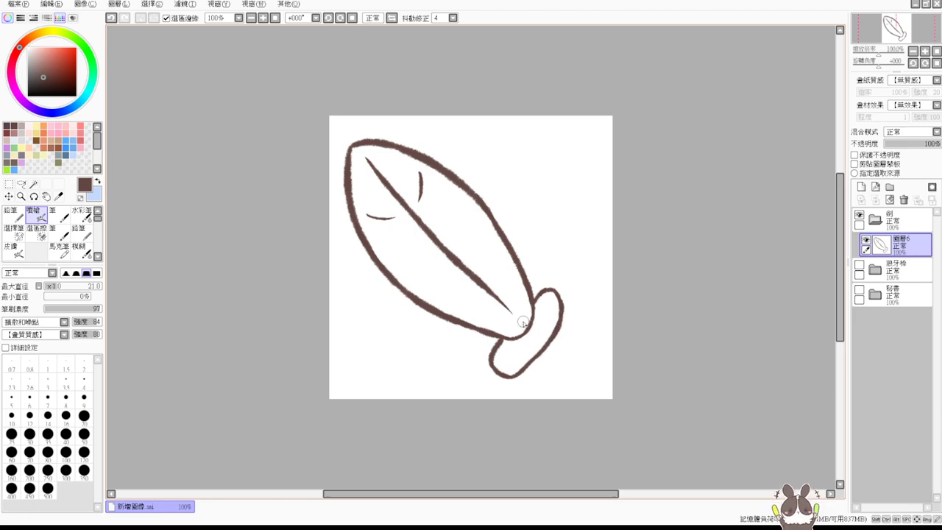
Step: Extend the blade's centre line toward the base and remove the rounded base curve to reshape it
drag(479, 283, 524, 326)
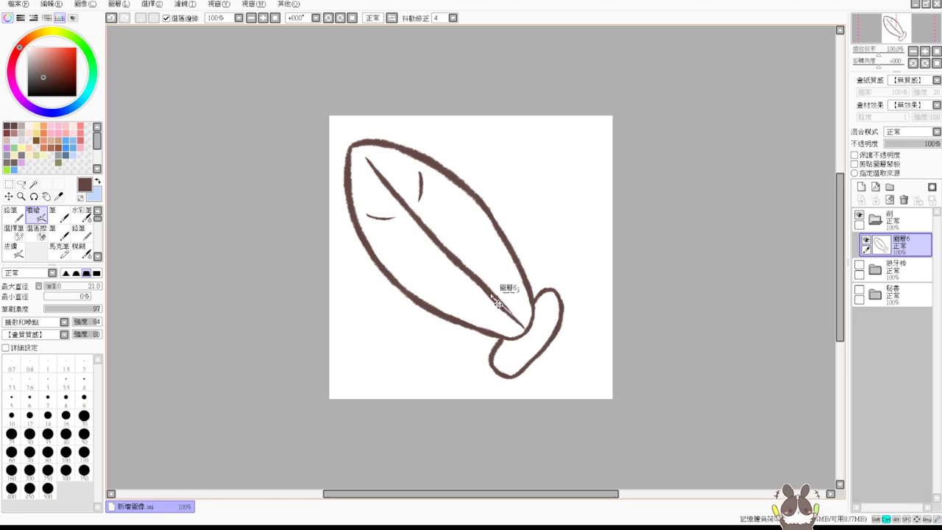
key(ctrl+z)
mouse_move(491, 296)
mouse_down()
mouse_move(526, 327)
mouse_move(521, 336)
mouse_move(533, 321)
mouse_move(523, 318)
mouse_move(509, 339)
mouse_move(494, 335)
mouse_move(515, 347)
mouse_move(493, 335)
mouse_move(517, 342)
mouse_up()
key(e)
key(e)
key(ctrl+z)
key(ctrl+z)
key(ctrl+z)
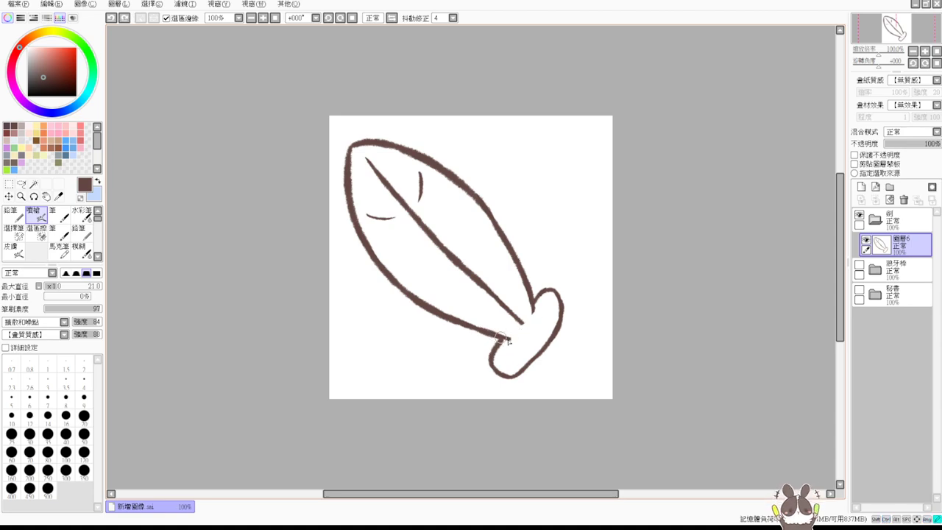
Step: Toggle the reshaped base strokes off and on to compare them, leaving the pointed base in place
key(ctrl+y)
key(ctrl+z)
key(ctrl+y)
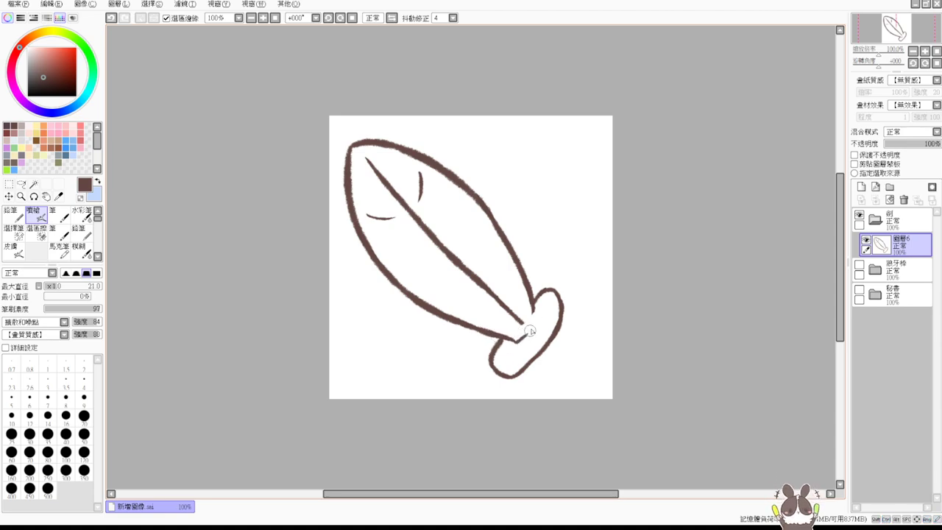
key(ctrl+z)
key(ctrl+y)
key(ctrl+z)
key(ctrl+y)
key(ctrl+z)
key(ctrl+y)
key(ctrl+z)
key(ctrl+y)
Step: Scale the sword sketch down slightly with a free transform and reposition it toward the upper left of the canvas
key(ctrl+t)
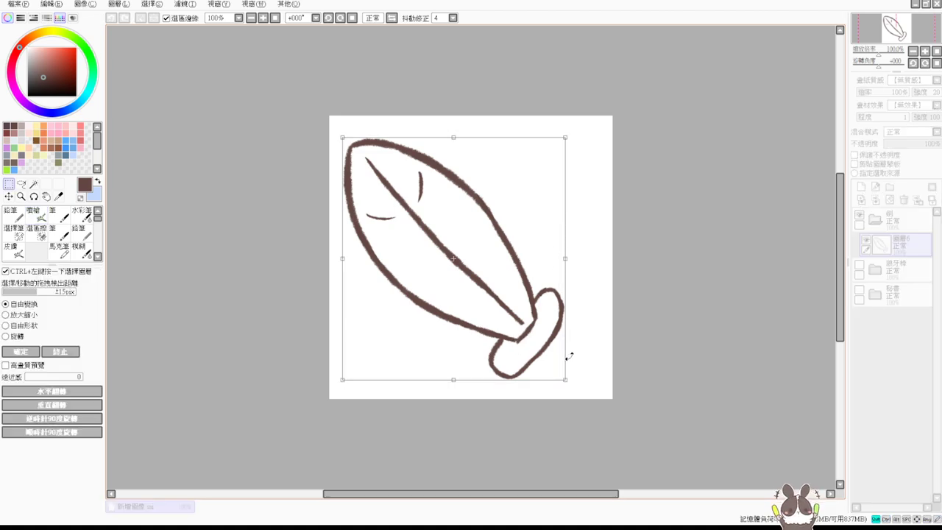
drag(564, 378, 540, 330)
key(Return)
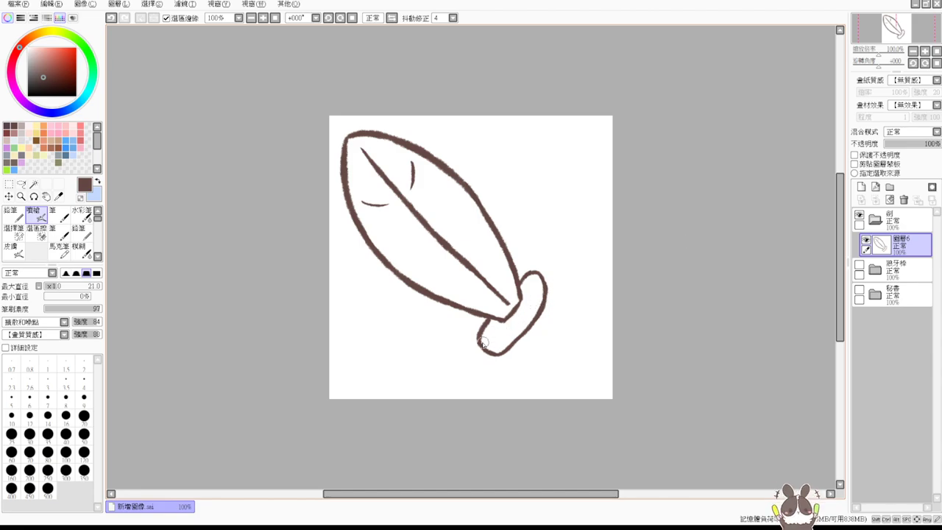
Step: Draw the lower part of the crossguard's inner contour and try several curves for its upper part
drag(483, 343, 517, 323)
drag(537, 274, 513, 326)
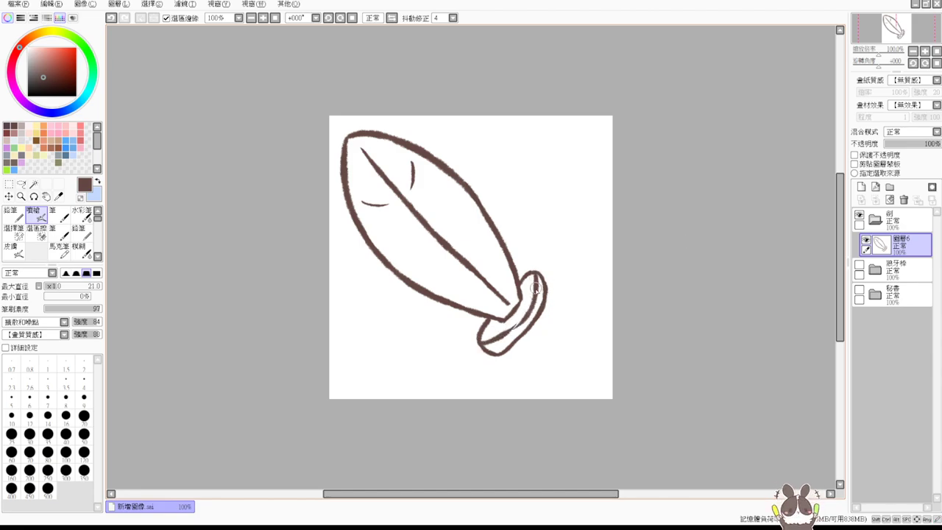
key(ctrl+z)
drag(536, 274, 511, 328)
key(ctrl+z)
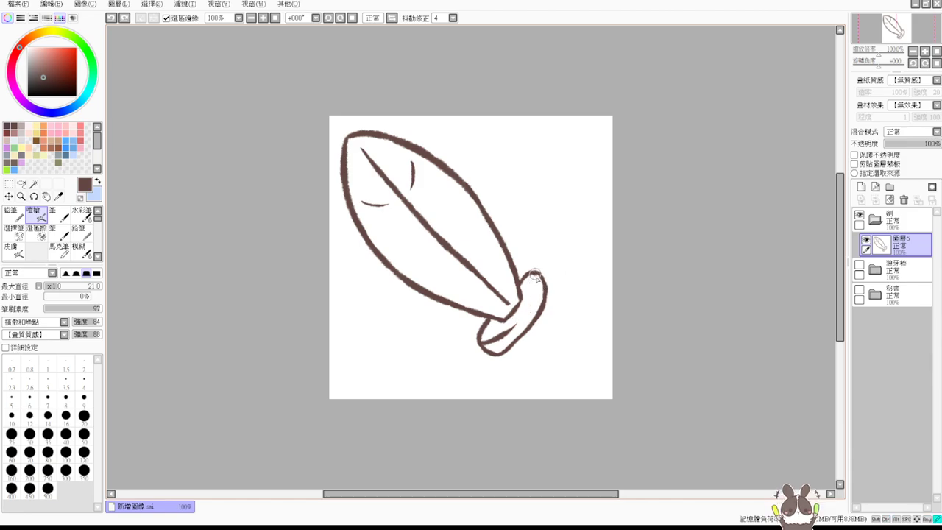
drag(537, 274, 502, 336)
key(ctrl+z)
drag(539, 270, 502, 333)
key(ctrl+z)
mouse_move(539, 269)
mouse_down()
mouse_move(529, 309)
mouse_move(500, 334)
mouse_move(533, 301)
mouse_move(505, 333)
mouse_up()
key(ctrl+z)
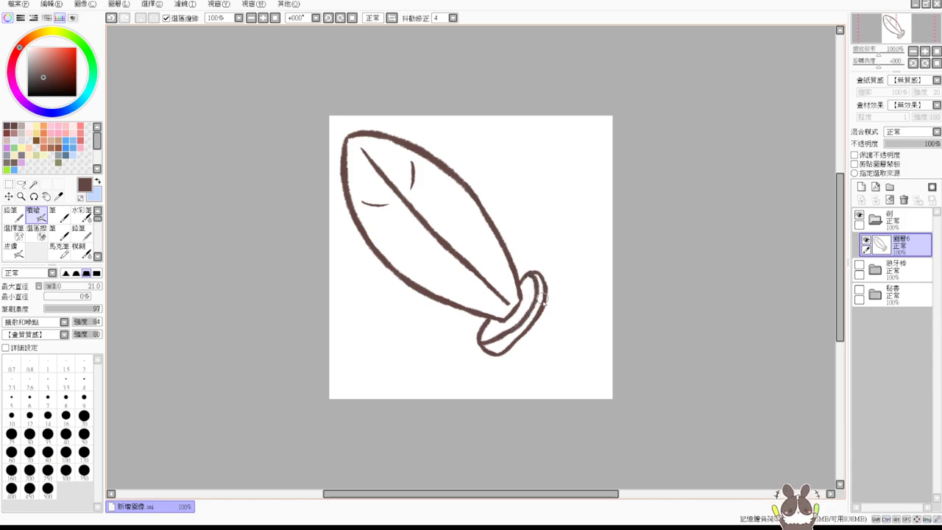
key(ctrl+z)
Step: Complete the crossguard's inner contour and draw a short handle with a rounded end and cross stripes below it
mouse_move(539, 269)
mouse_down()
mouse_move(530, 308)
mouse_move(508, 331)
mouse_move(524, 315)
mouse_move(515, 330)
mouse_move(551, 361)
mouse_up()
key(ctrl+z)
drag(536, 321, 564, 348)
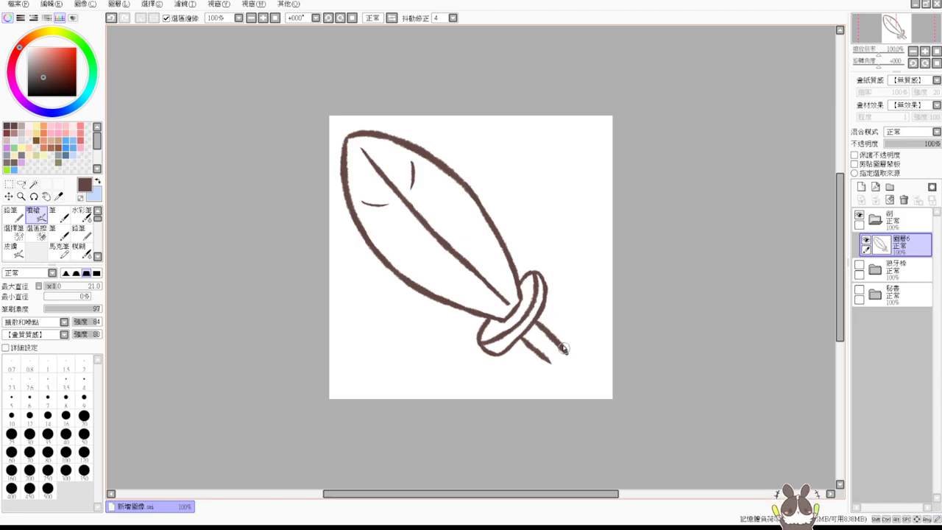
key(ctrl+z)
mouse_move(536, 321)
mouse_down()
mouse_move(558, 347)
mouse_move(555, 360)
mouse_move(533, 349)
mouse_move(550, 359)
mouse_move(566, 341)
mouse_move(538, 324)
mouse_move(546, 360)
mouse_move(540, 354)
mouse_move(563, 358)
mouse_up()
key(ctrl+z)
mouse_move(526, 342)
mouse_down()
mouse_move(541, 331)
mouse_move(545, 356)
mouse_move(553, 349)
mouse_up()
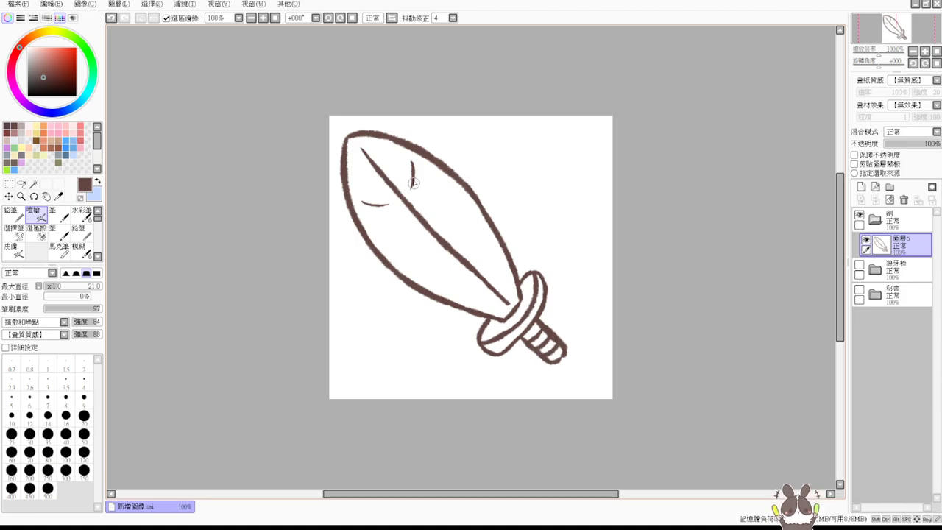
Step: Erase the two short marks beside the blade's centre line
key(e)
mouse_move(412, 162)
mouse_down()
mouse_move(414, 186)
mouse_move(374, 204)
mouse_up()
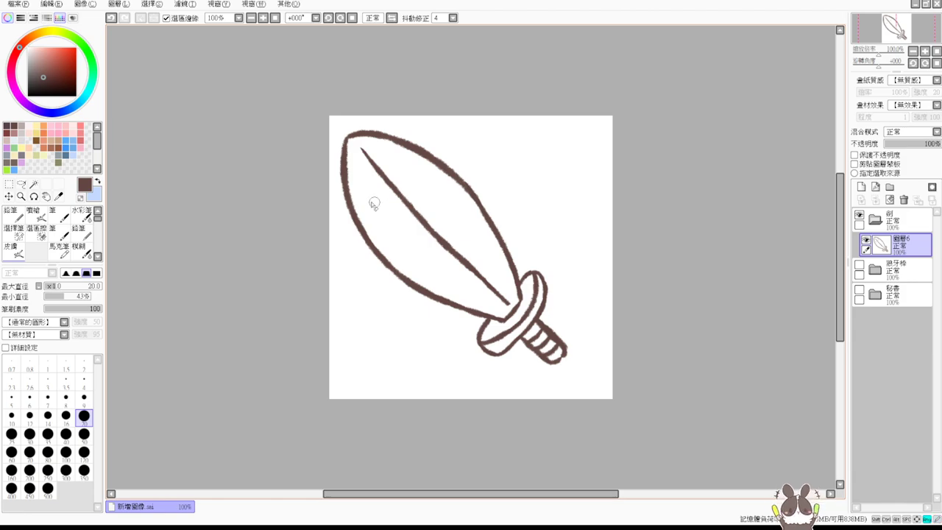
key(v)
Step: Move the 劍 group slightly down and to the right, and touch up the handle's end on layer 圖層6
click(901, 220)
drag(583, 315, 591, 323)
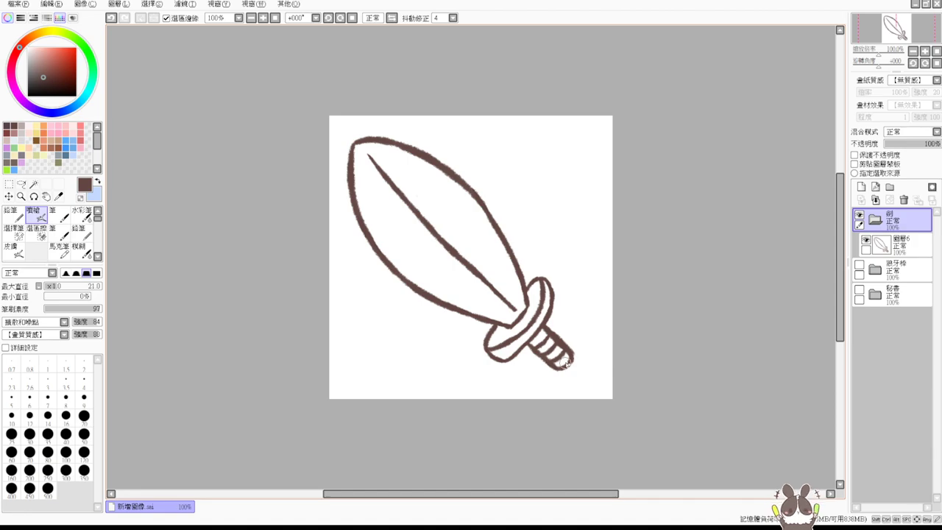
click(908, 253)
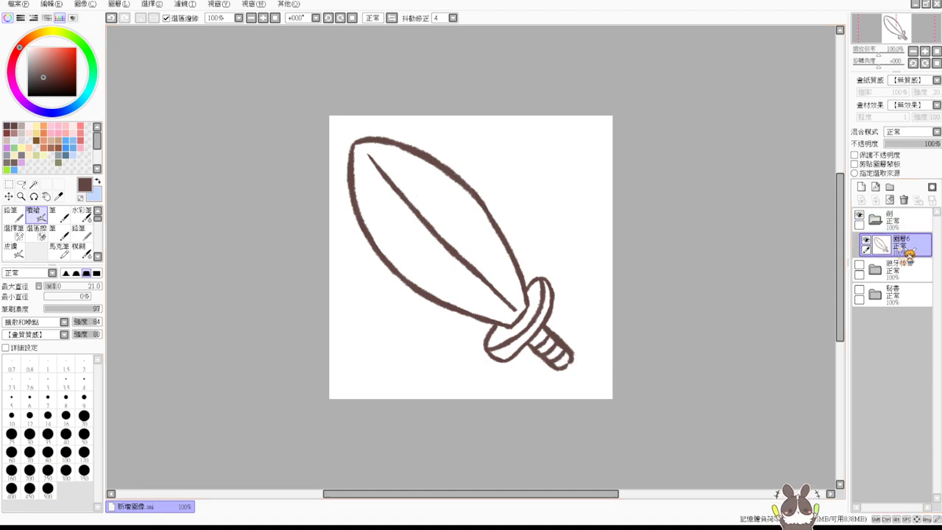
drag(570, 368, 571, 364)
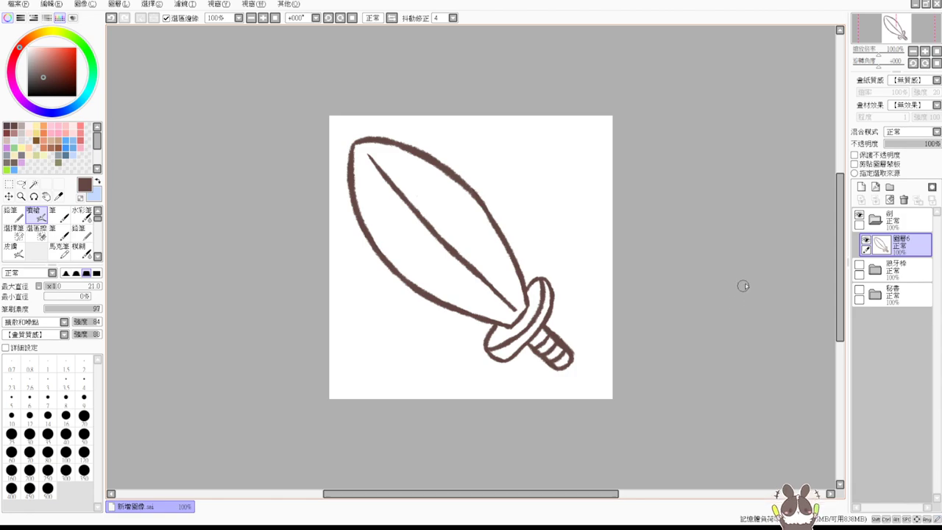
Step: Add a new layer inside the 劍 group and place it beneath the line art layer
click(861, 187)
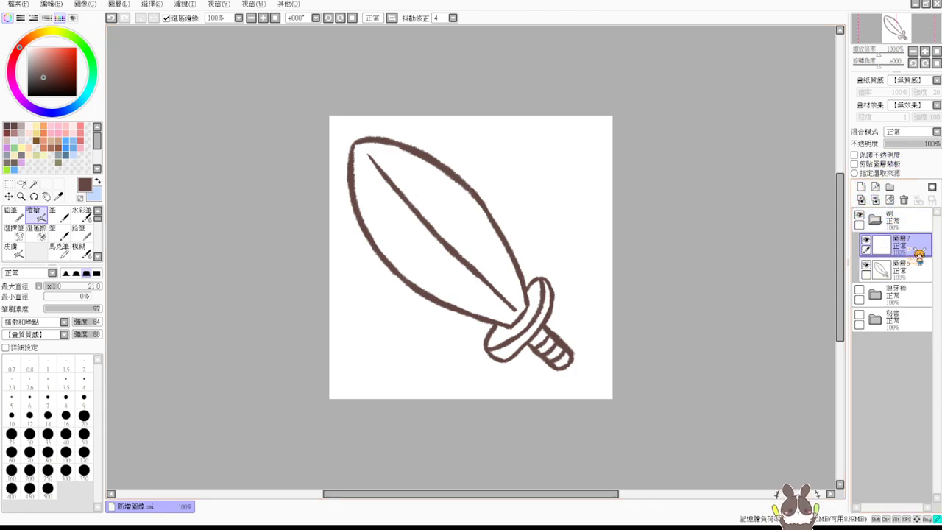
drag(912, 253, 854, 293)
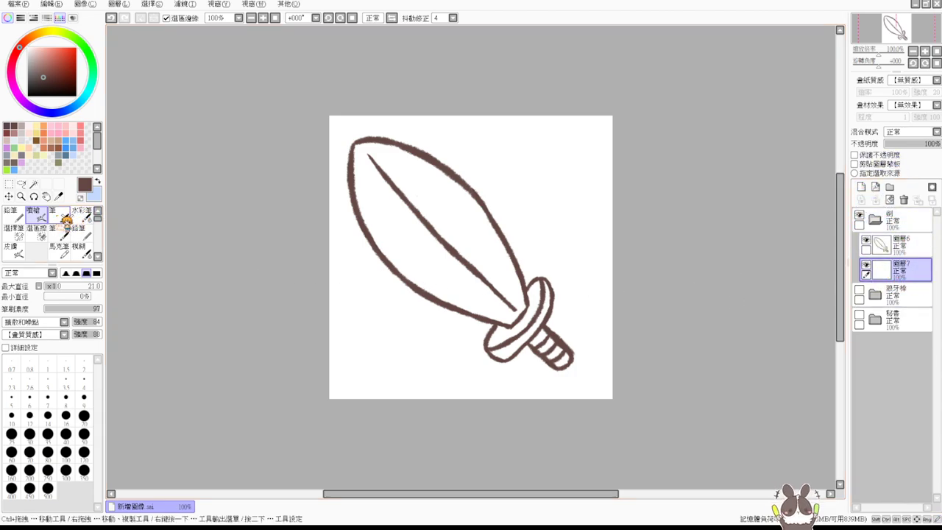
Step: Select all crossguard and handle regions with the Magic Wand and fill them with orange-brown on the new layer
click(33, 183)
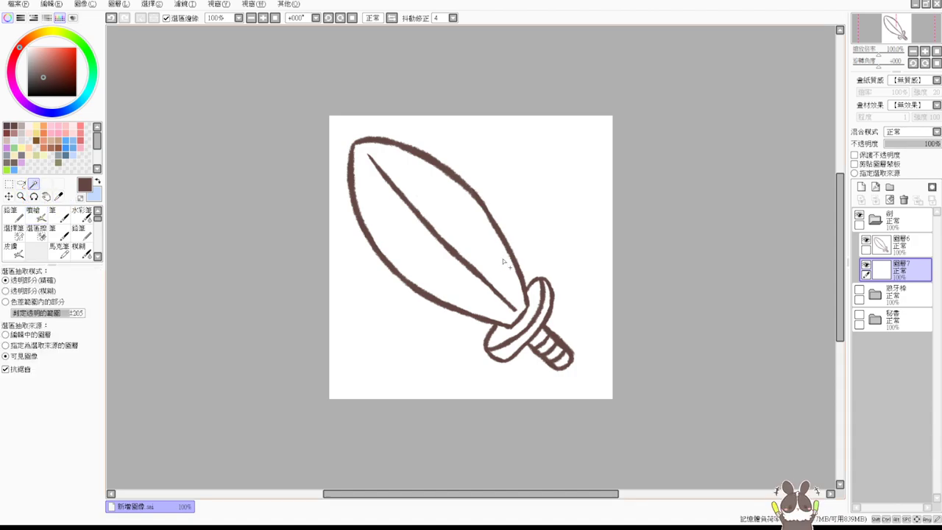
click(532, 314)
click(547, 309)
click(540, 336)
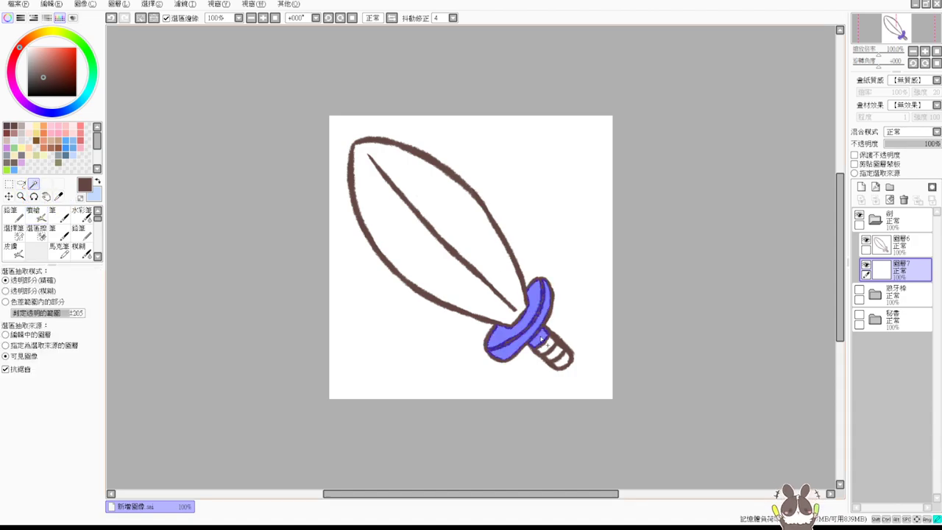
click(547, 344)
click(555, 352)
click(564, 359)
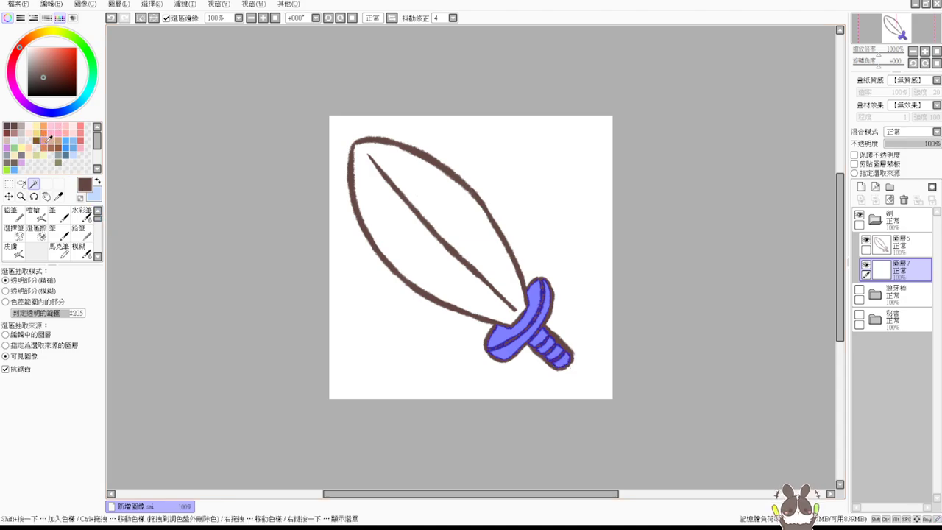
click(45, 146)
key(ctrl+f)
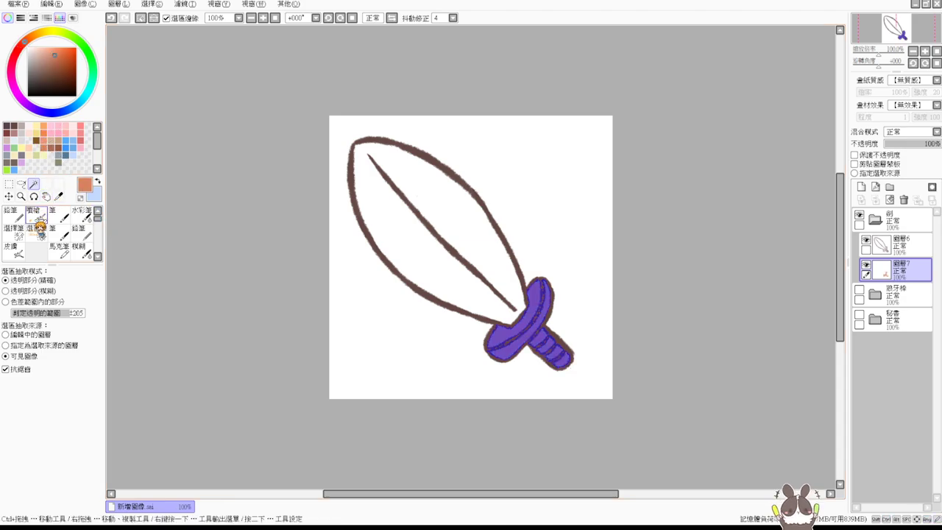
Step: Shade parts of the crossguard and the handle with a darker orange-brown using the size 20 airbrush, and clear the selection
click(33, 214)
key(bracketright)
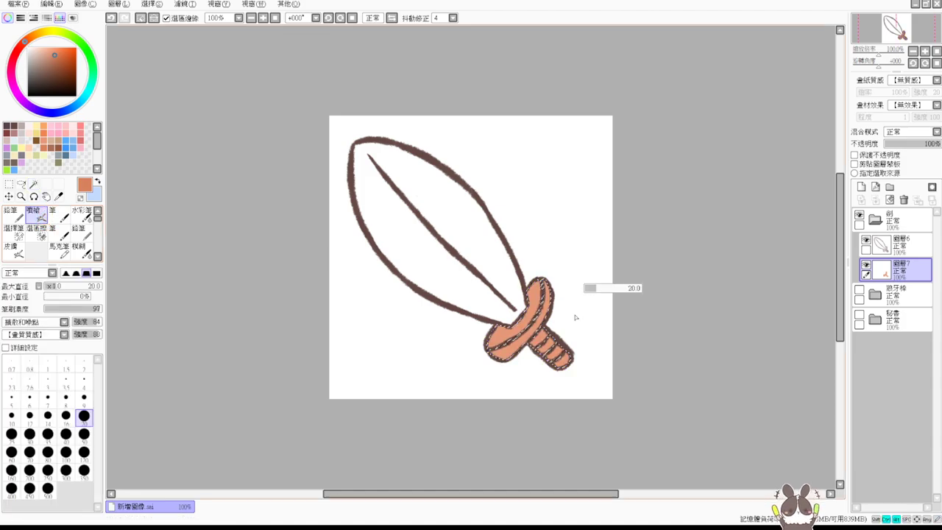
mouse_move(545, 284)
mouse_down()
mouse_move(517, 343)
mouse_move(491, 355)
mouse_move(514, 349)
mouse_move(526, 326)
mouse_move(569, 372)
mouse_up()
mouse_move(546, 328)
mouse_down()
mouse_move(505, 336)
mouse_move(508, 324)
mouse_move(486, 337)
mouse_move(517, 345)
mouse_move(485, 333)
mouse_move(519, 346)
mouse_move(485, 331)
mouse_move(520, 345)
mouse_move(497, 356)
mouse_move(486, 334)
mouse_move(522, 343)
mouse_up()
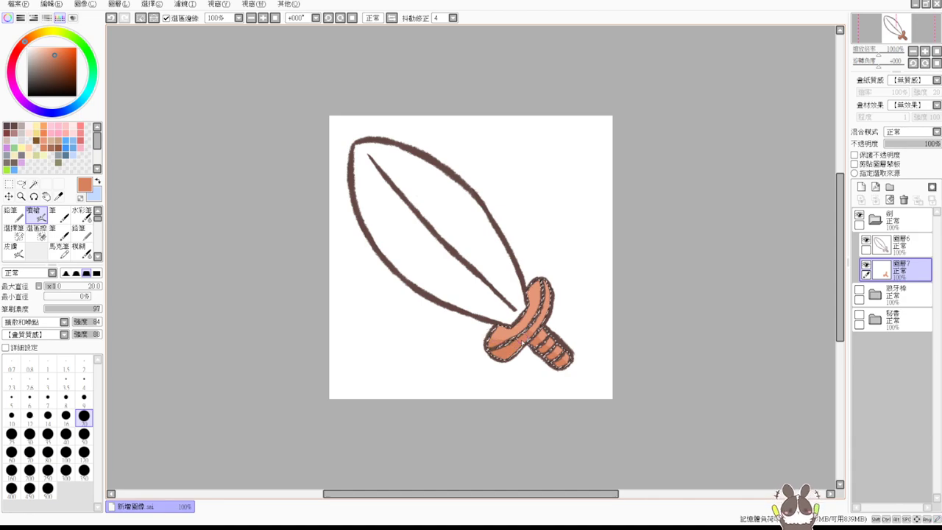
key(ctrl+d)
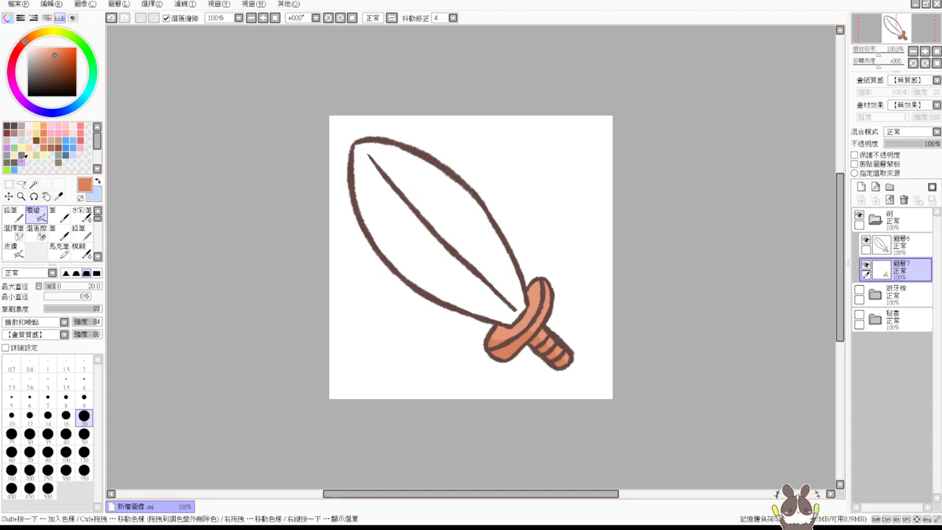
Step: Select the whole blade interior with the Magic Wand and ready the airbrush with a grey from the saved swatches
click(33, 183)
click(453, 217)
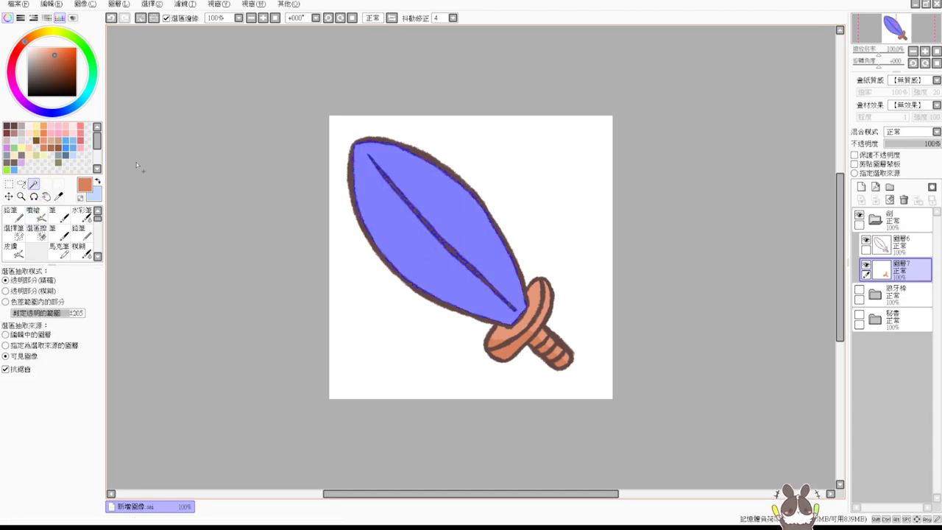
click(28, 125)
click(41, 214)
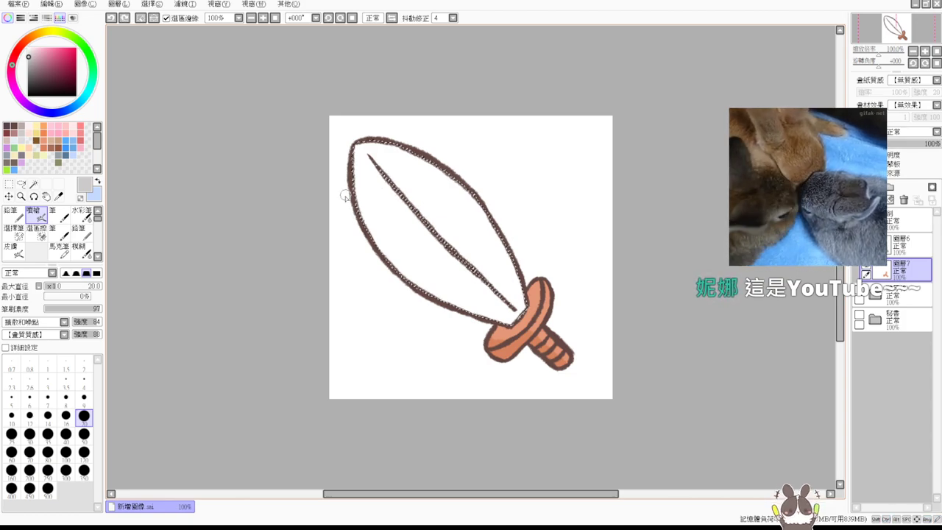
Step: Airbrush the edges of a grey shadow area across the blade's lower half and along its centre line near the guard
drag(357, 205, 401, 194)
key(ctrl+z)
key(ctrl+z)
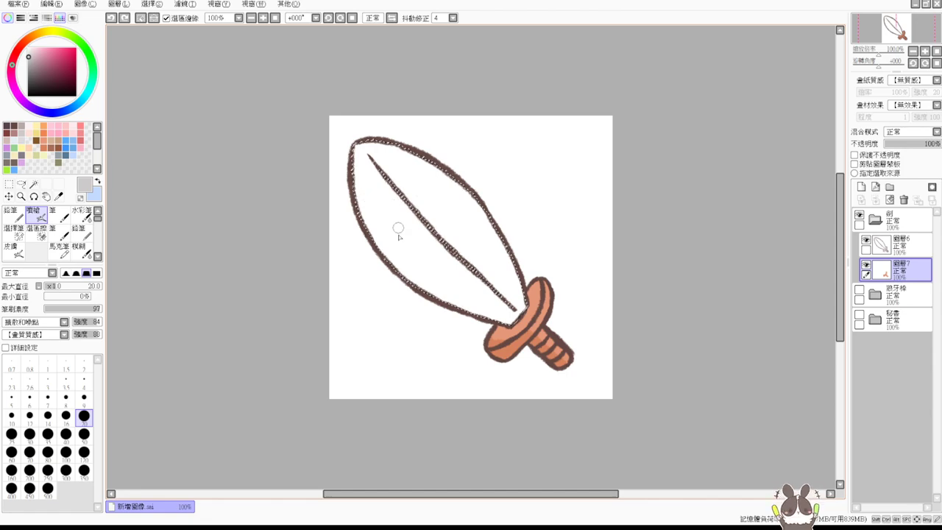
drag(357, 202, 417, 217)
key(ctrl+z)
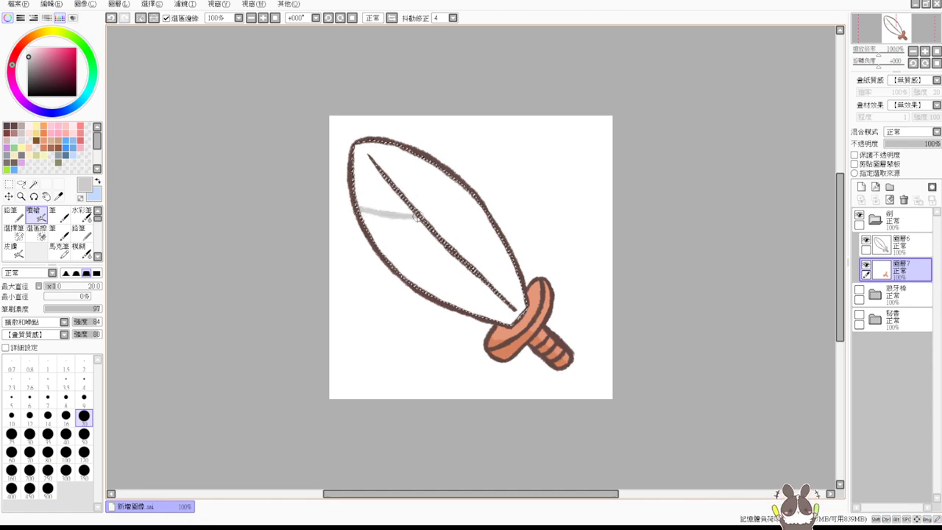
drag(450, 254, 509, 298)
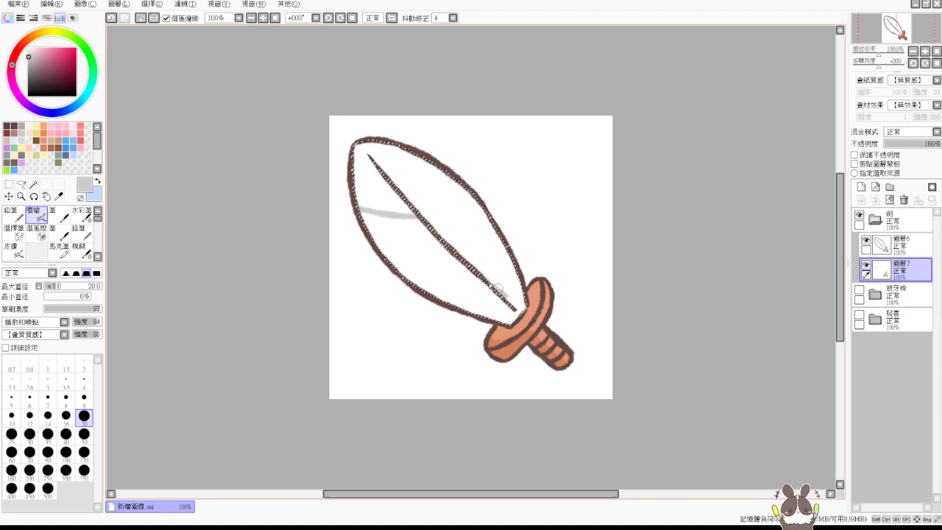
drag(471, 273, 529, 322)
key(ctrl+z)
drag(455, 258, 520, 309)
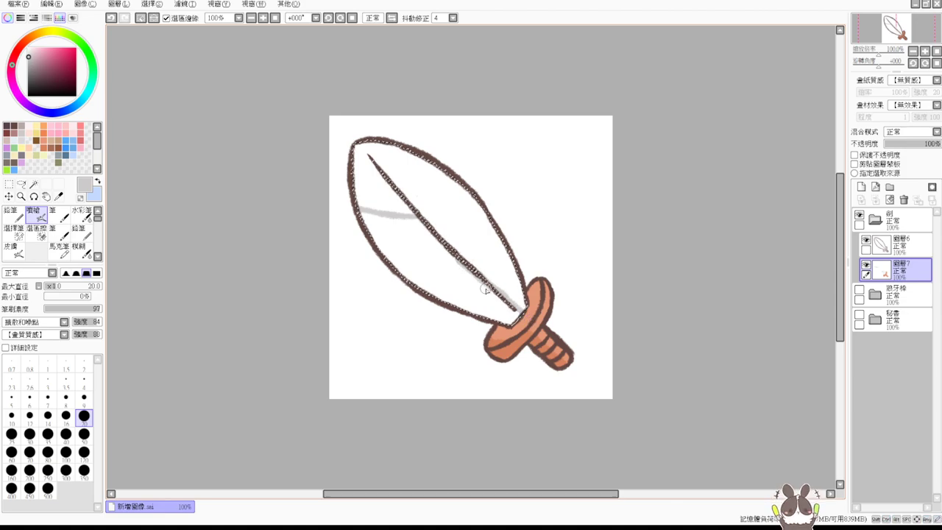
Step: Fill in the grey shadow on both blade halves with a larger airbrush and add thin streaks towards the tip
mouse_move(381, 234)
mouse_down()
mouse_move(362, 214)
mouse_move(402, 228)
mouse_move(374, 222)
mouse_up()
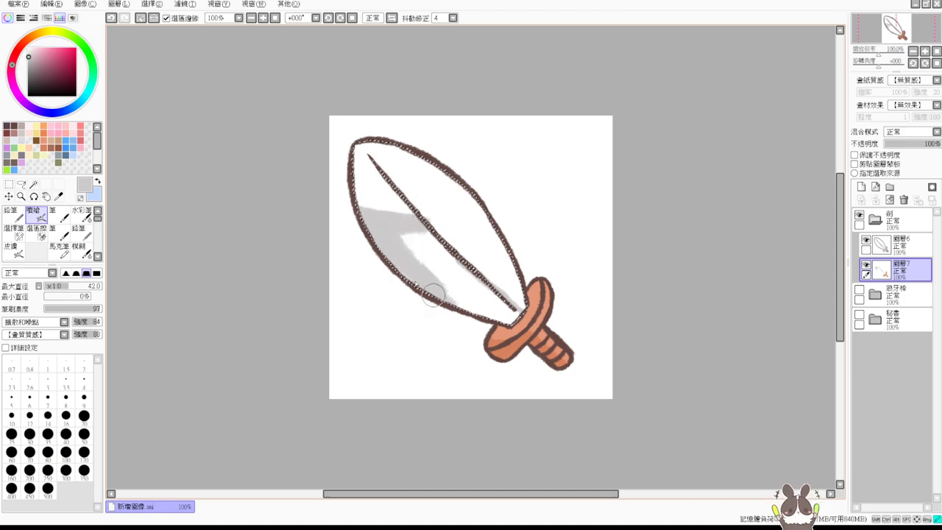
drag(466, 292, 419, 238)
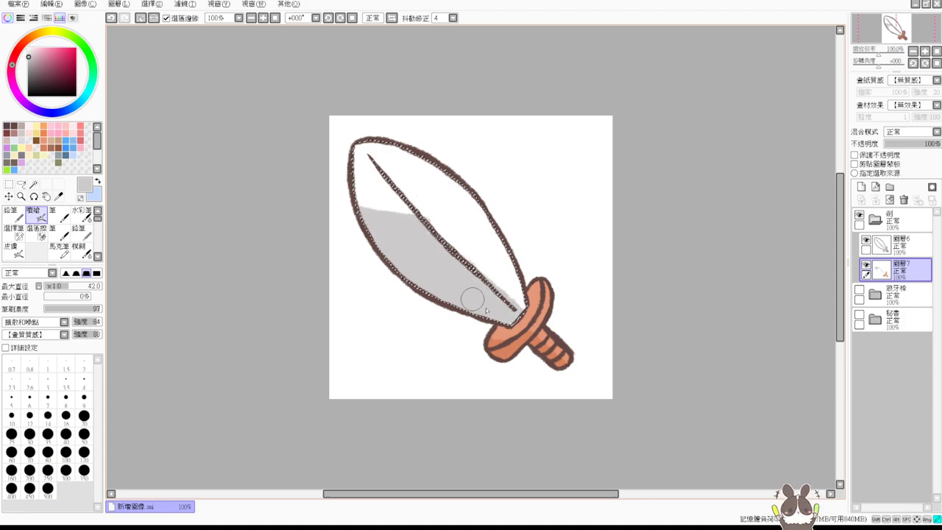
drag(462, 213, 465, 214)
mouse_move(368, 149)
mouse_down()
mouse_move(361, 137)
mouse_move(346, 139)
mouse_up()
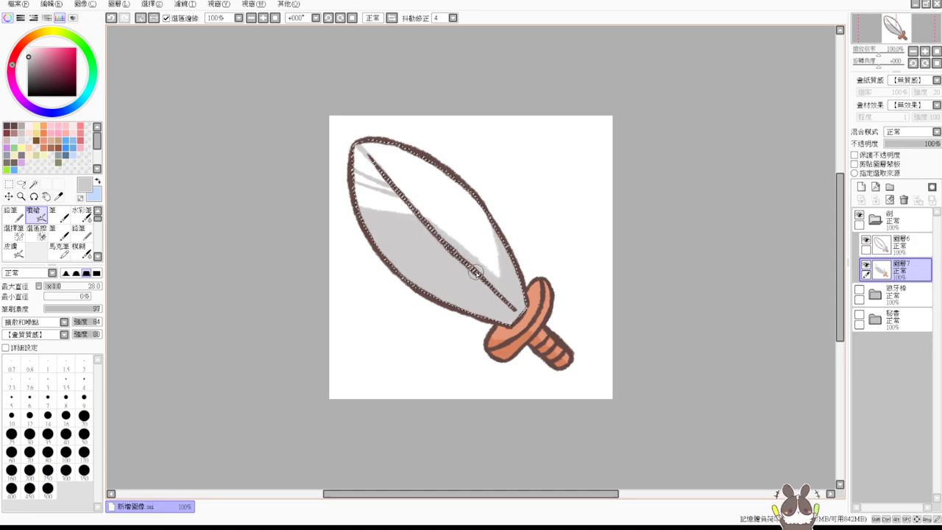
Step: Fill the entire selected blade with a light grey swatch
click(22, 139)
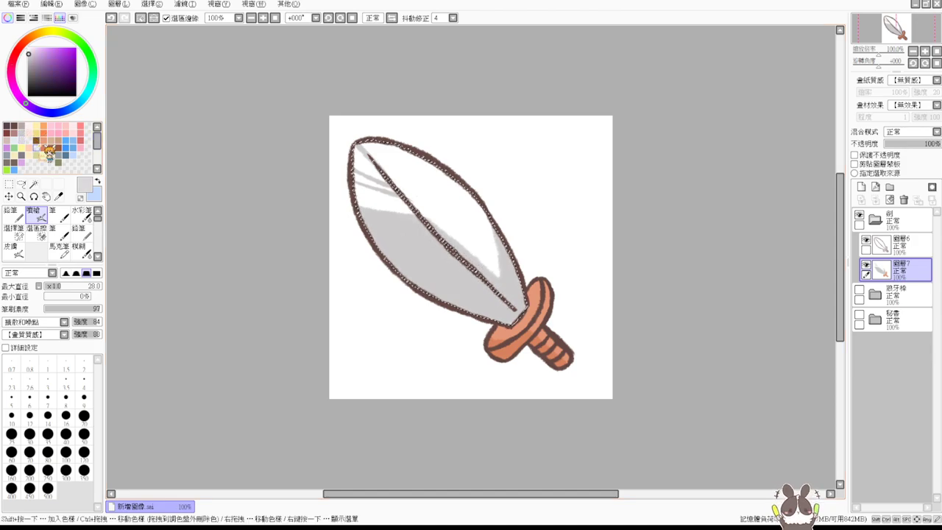
drag(358, 150, 414, 161)
key(ctrl+f)
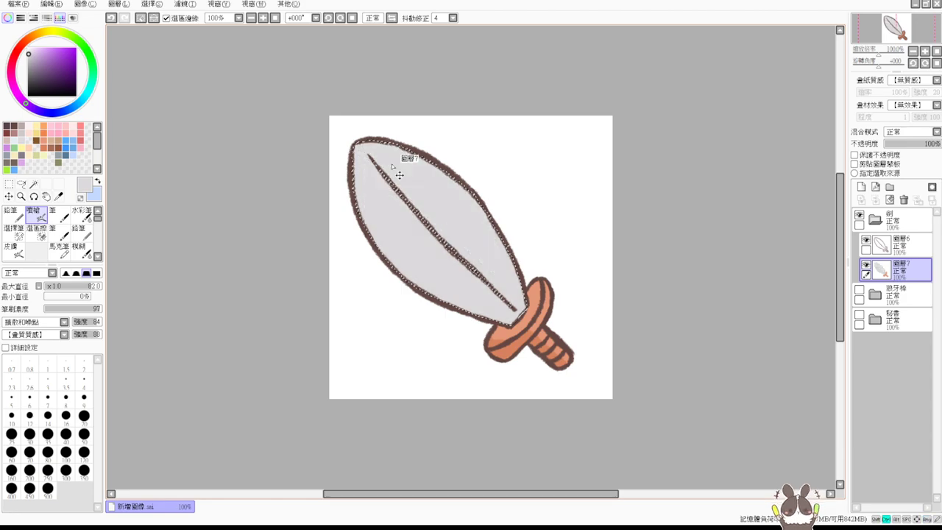
Step: Airbrush slightly darker grey bands across the blade's lower half and beside the crossguard at brush size 26
click(27, 136)
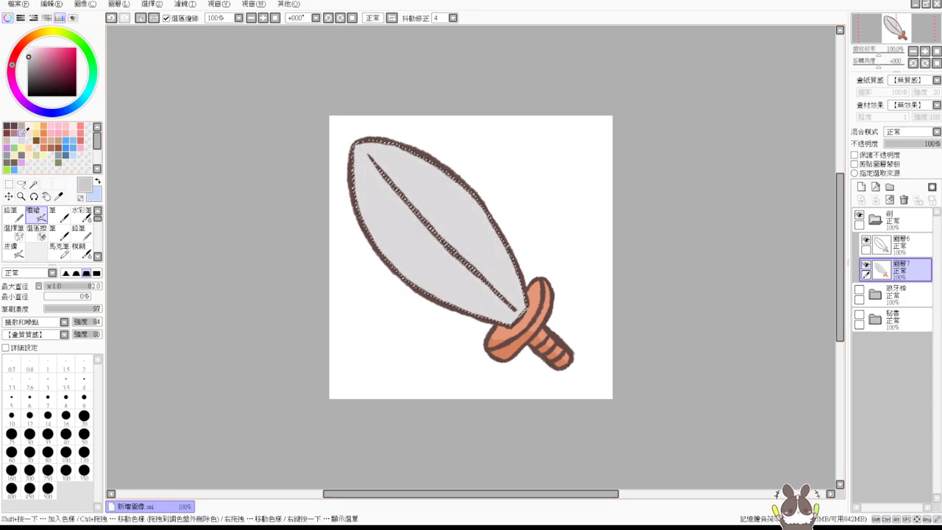
drag(333, 250, 319, 253)
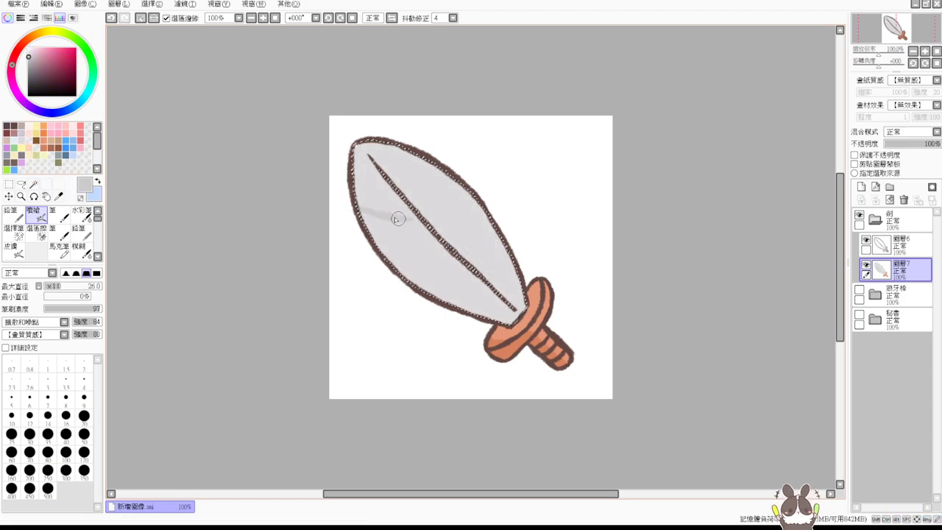
key(ctrl+z)
drag(359, 208, 411, 212)
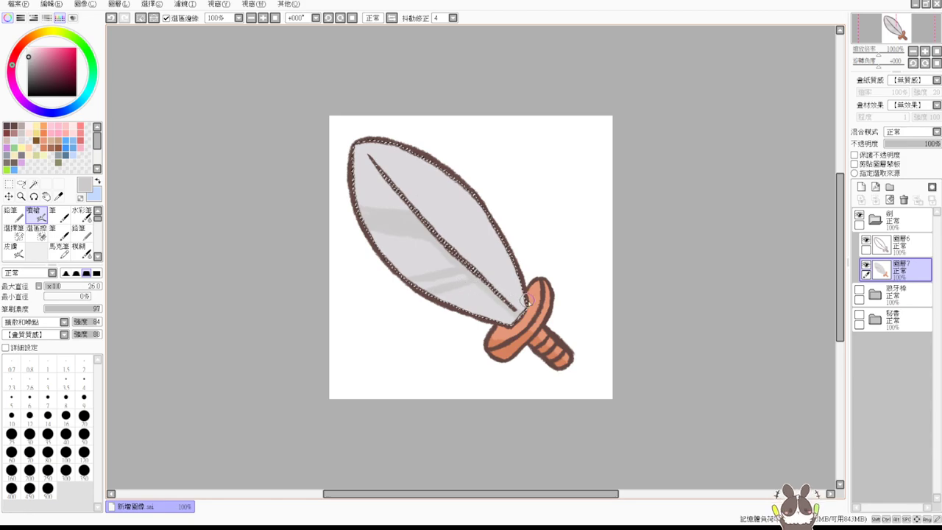
drag(512, 309, 508, 312)
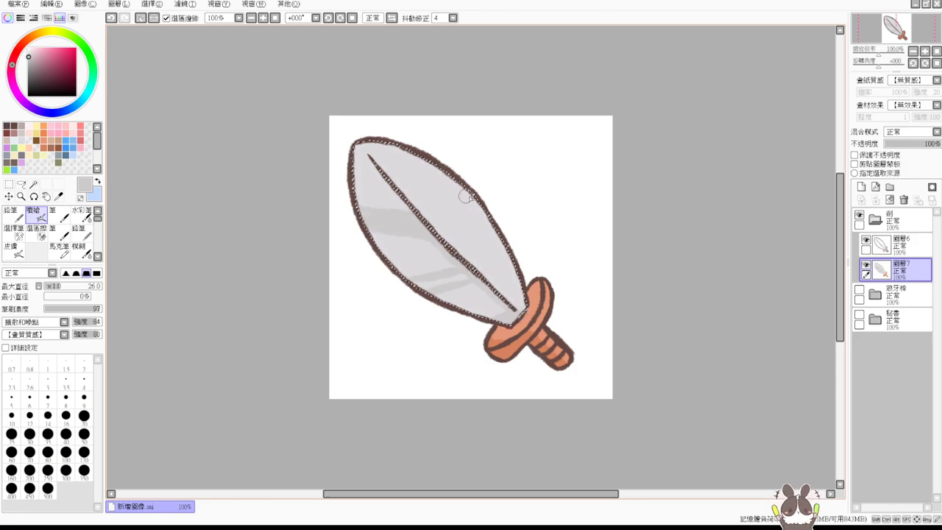
Step: Add matching darker grey bands across the blade's upper half, beside the centre line and along the outer edge
mouse_move(436, 162)
mouse_down()
mouse_move(420, 208)
mouse_move(425, 180)
mouse_move(439, 170)
mouse_move(445, 215)
mouse_move(445, 200)
mouse_move(431, 230)
mouse_move(414, 213)
mouse_move(493, 284)
mouse_up()
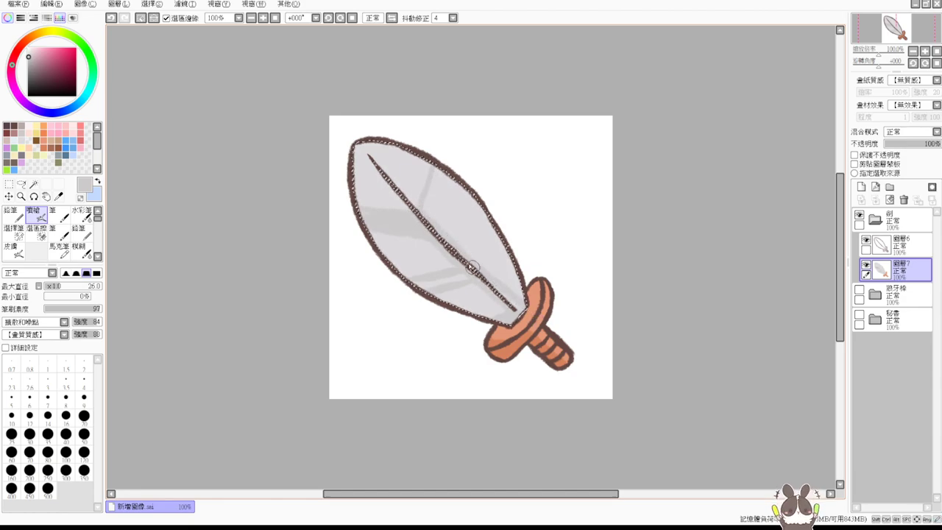
key(ctrl+z)
drag(456, 249, 482, 276)
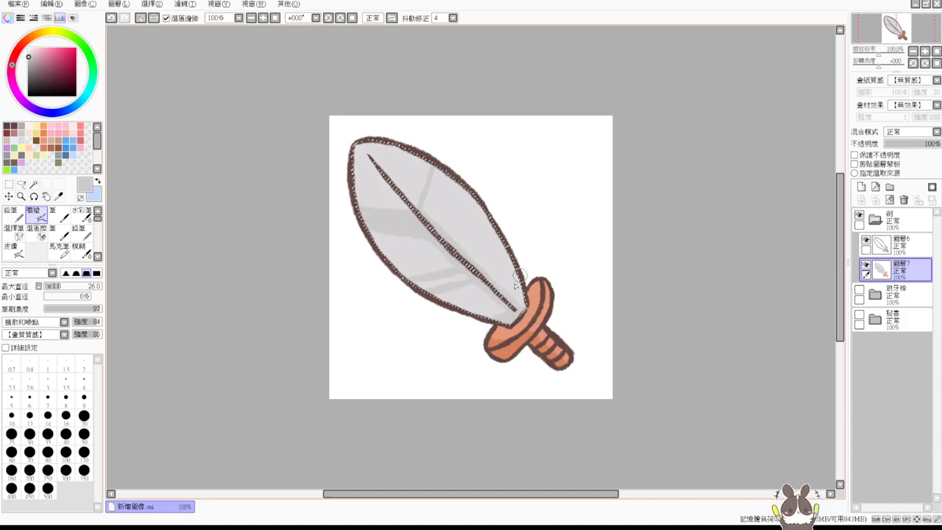
drag(528, 303, 417, 147)
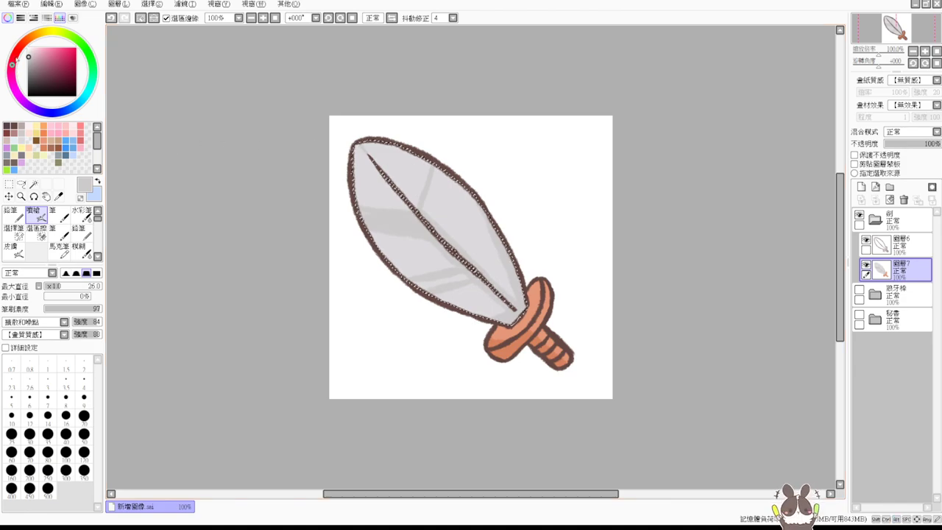
Step: Paint a white highlight along the blade's outer edge just below the tip
click(29, 47)
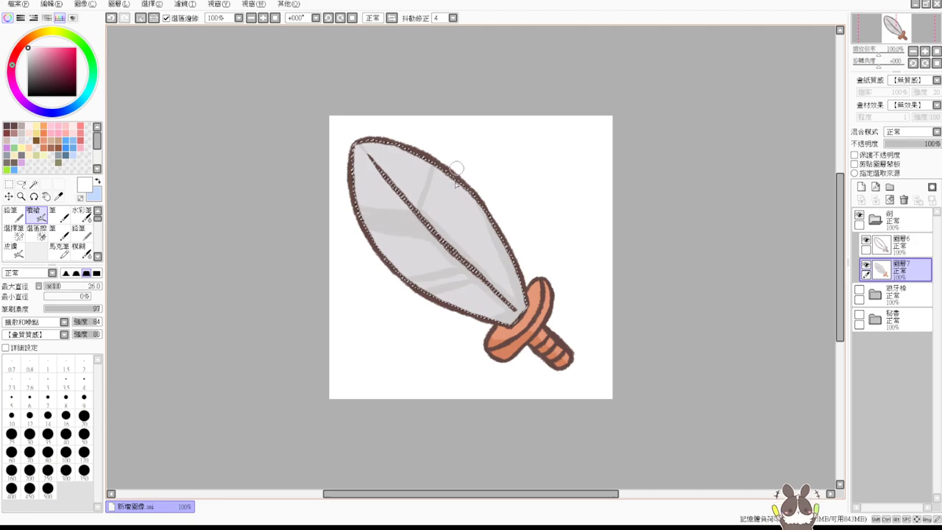
key(ctrl+z)
mouse_move(353, 151)
mouse_down()
mouse_move(364, 183)
mouse_move(356, 145)
mouse_move(397, 187)
mouse_move(387, 175)
mouse_move(363, 180)
mouse_move(361, 149)
mouse_move(360, 193)
mouse_up()
key(ctrl+z)
drag(355, 151, 360, 198)
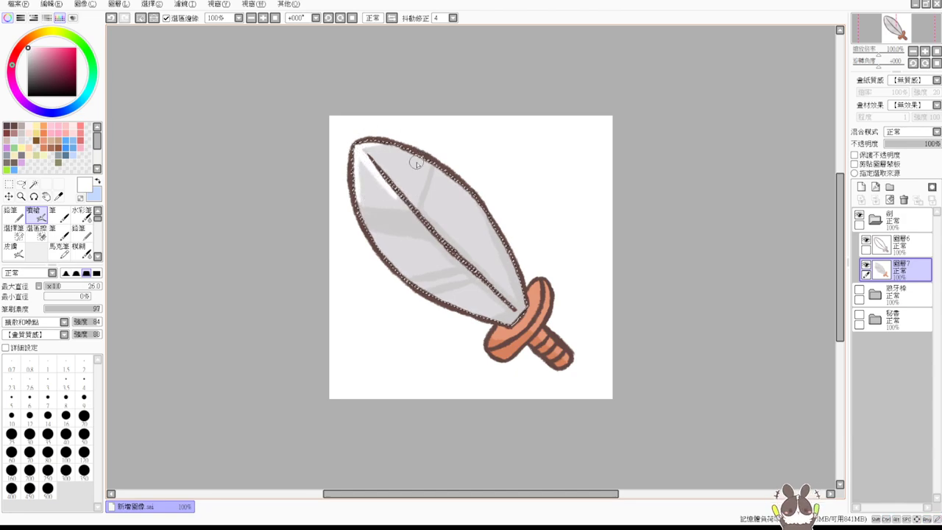
Step: Try white highlight streaks on both halves of the blade, and undo them
key(ctrl+z)
drag(378, 245, 447, 247)
key(ctrl+z)
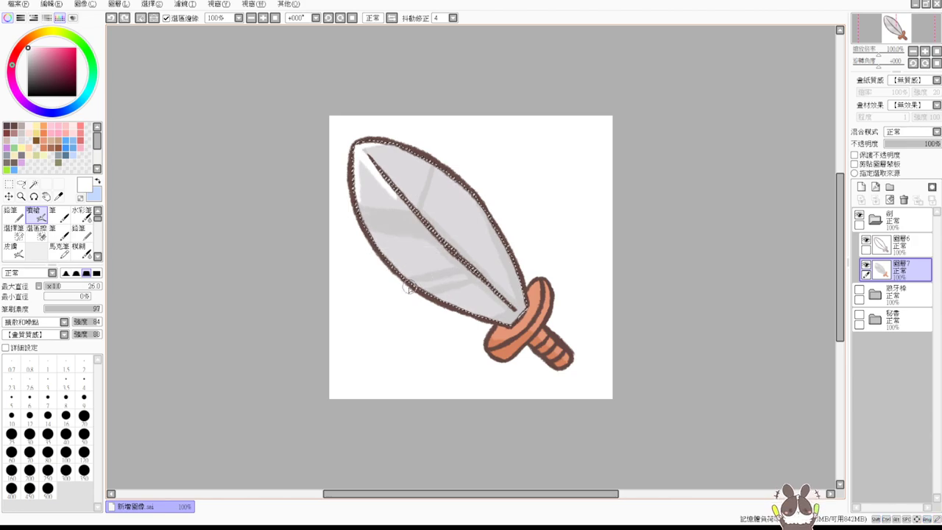
drag(417, 284, 464, 279)
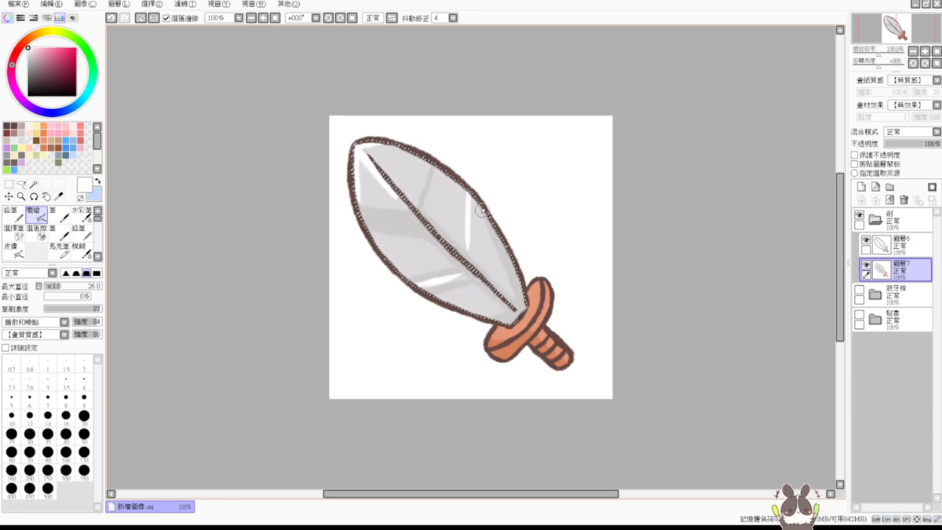
key(ctrl+d)
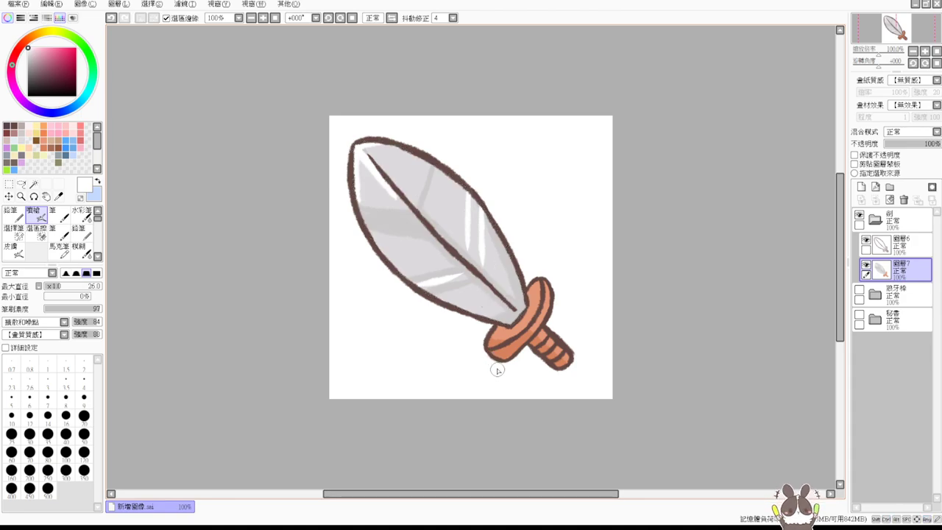
key(ctrl+z)
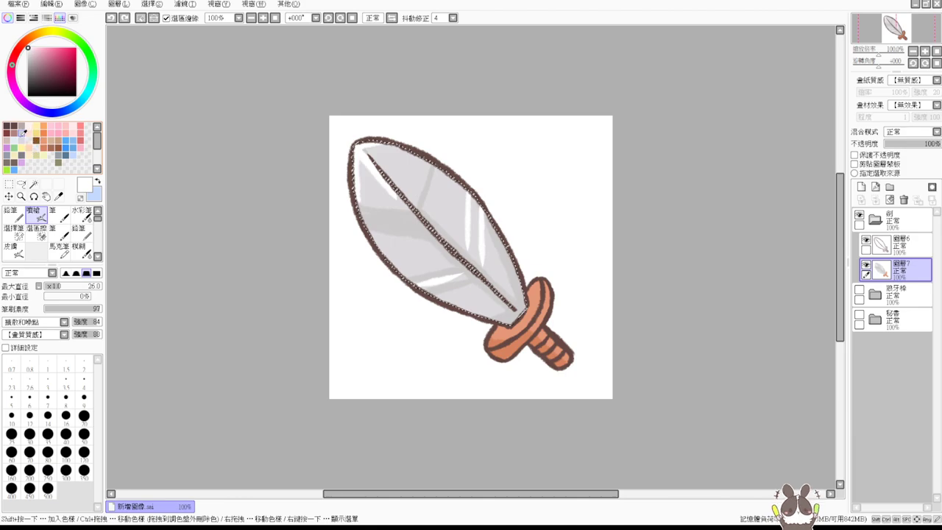
key(ctrl+z)
key(ctrl+z)
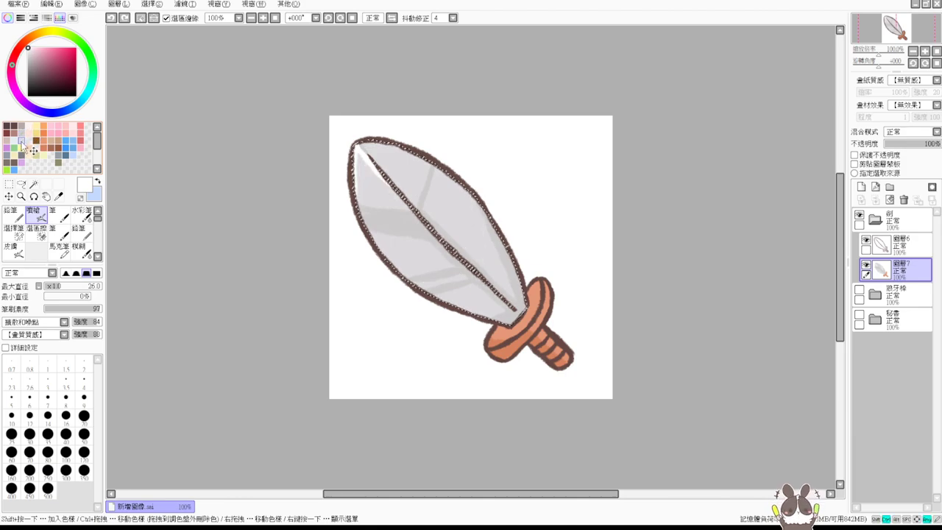
Step: Sample the band's darker grey, enlarge the airbrush to 43, and shade both blade halves solidly from the first bands to the crossguard
alt+click(391, 214)
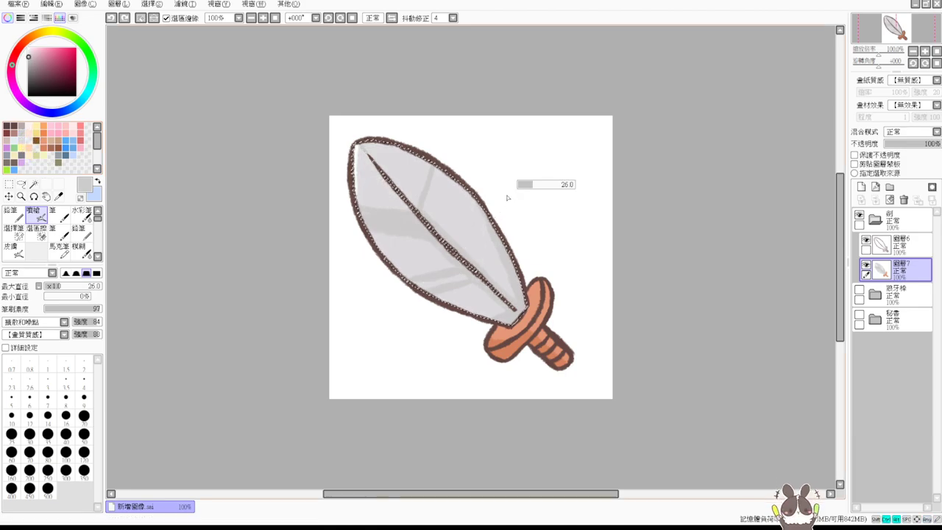
drag(507, 198, 530, 198)
drag(479, 207, 508, 296)
drag(479, 197, 464, 188)
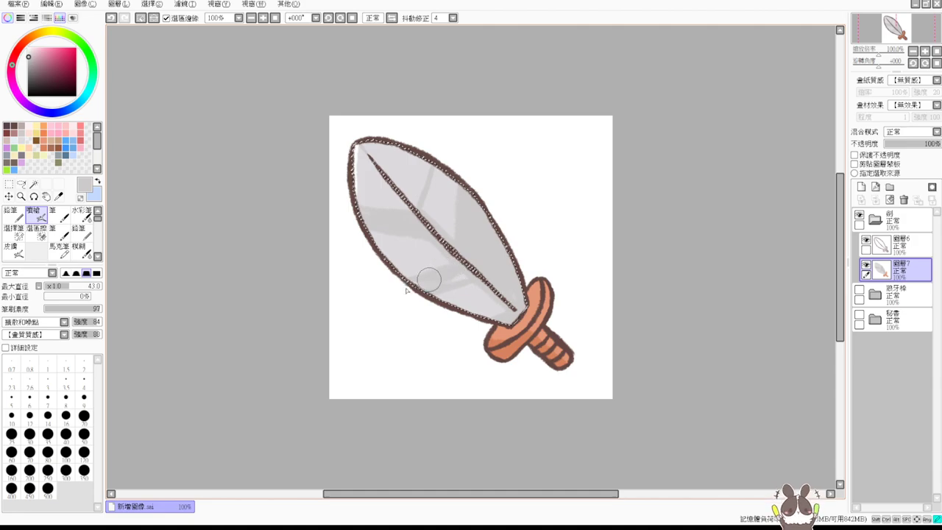
mouse_move(503, 285)
mouse_down()
mouse_move(488, 316)
mouse_move(505, 301)
mouse_up()
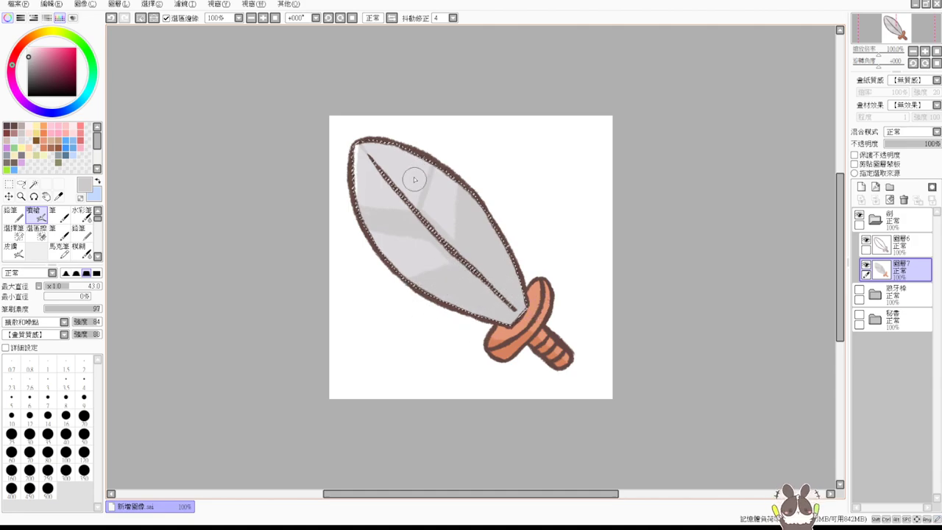
mouse_move(435, 177)
mouse_down()
mouse_move(429, 210)
mouse_move(448, 193)
mouse_move(454, 210)
mouse_move(455, 179)
mouse_move(457, 200)
mouse_move(430, 273)
mouse_move(460, 263)
mouse_move(378, 284)
mouse_move(455, 274)
mouse_move(462, 269)
mouse_move(358, 238)
mouse_move(428, 280)
mouse_up()
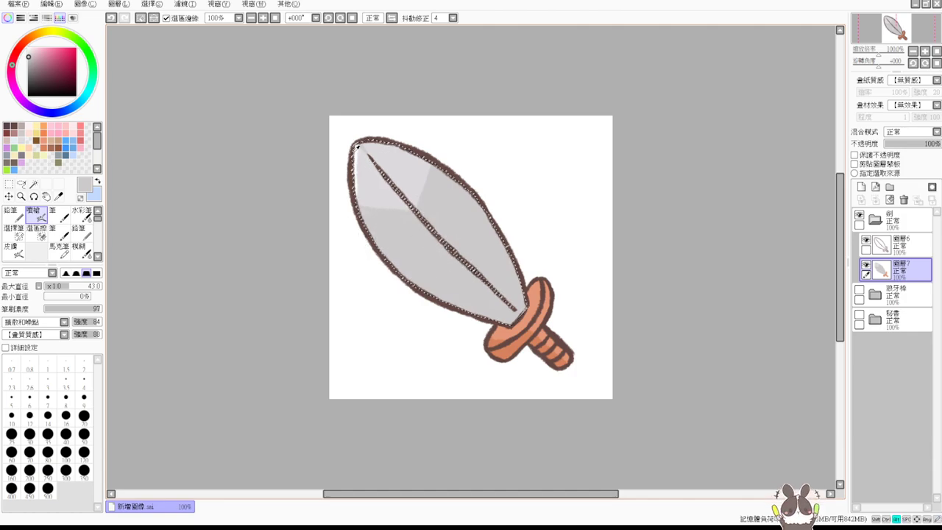
Step: Sample the white highlight, paint white accents around the blade tip at brush size 21, and clear the selection
alt+click(358, 145)
mouse_move(368, 146)
mouse_down()
mouse_move(382, 179)
mouse_move(361, 152)
mouse_move(357, 188)
mouse_move(357, 155)
mouse_move(389, 176)
mouse_move(370, 148)
mouse_up()
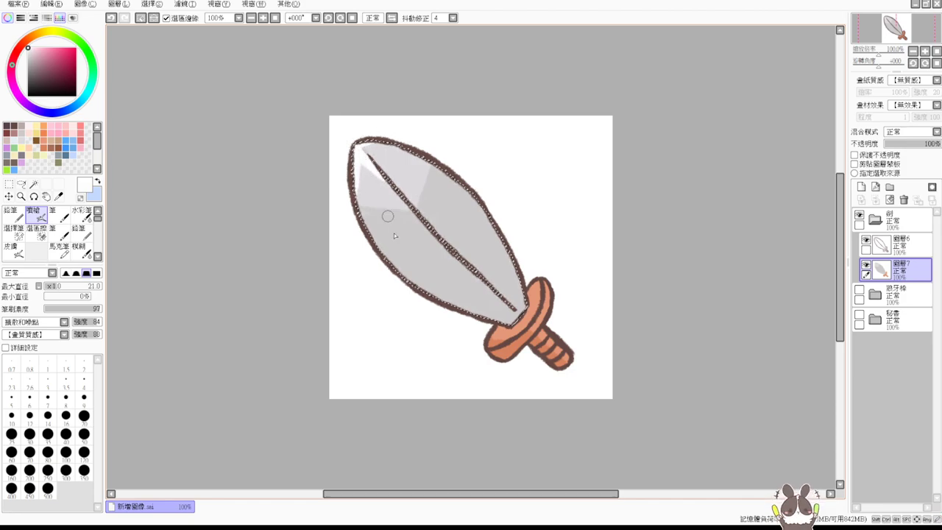
key(ctrl+d)
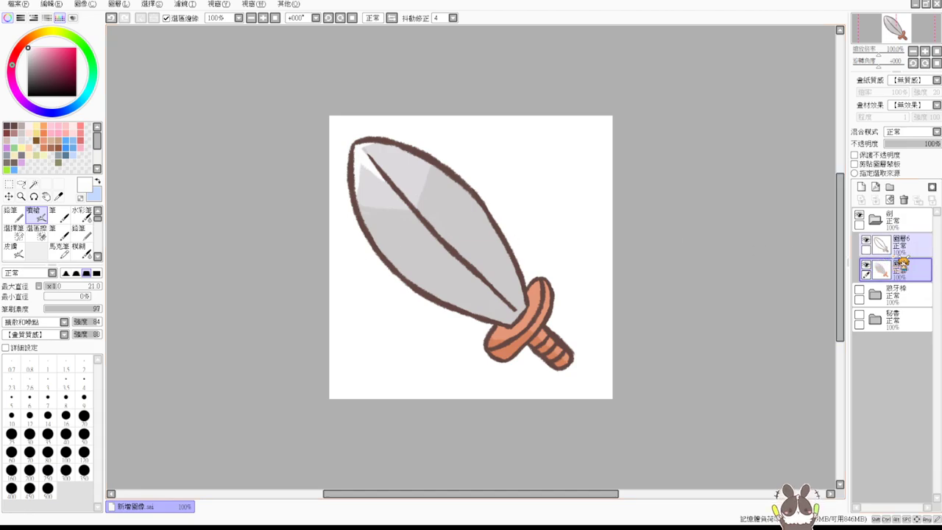
Step: Collapse the 劍 layer group and hide it
click(891, 219)
click(875, 219)
click(859, 214)
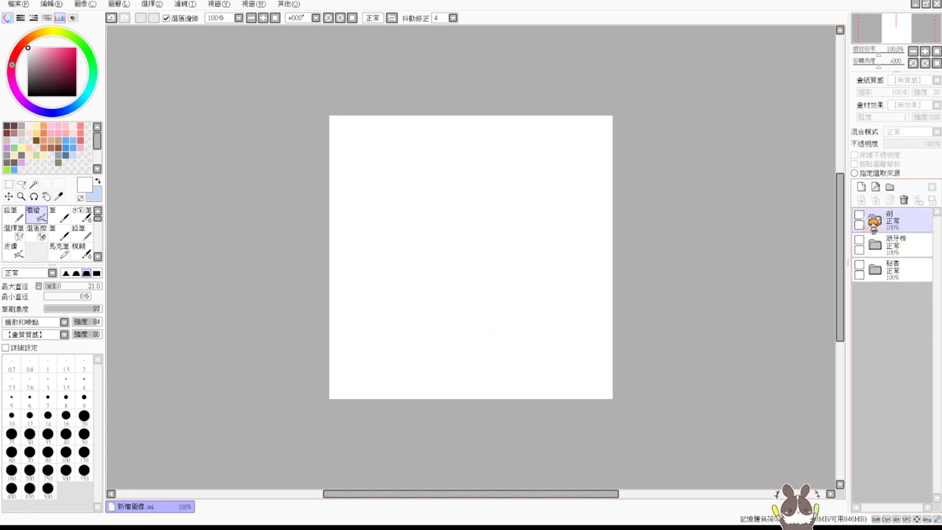
Step: Create a layer group named 盾牌, add a new layer inside it, and choose the dark brown swatch
click(890, 187)
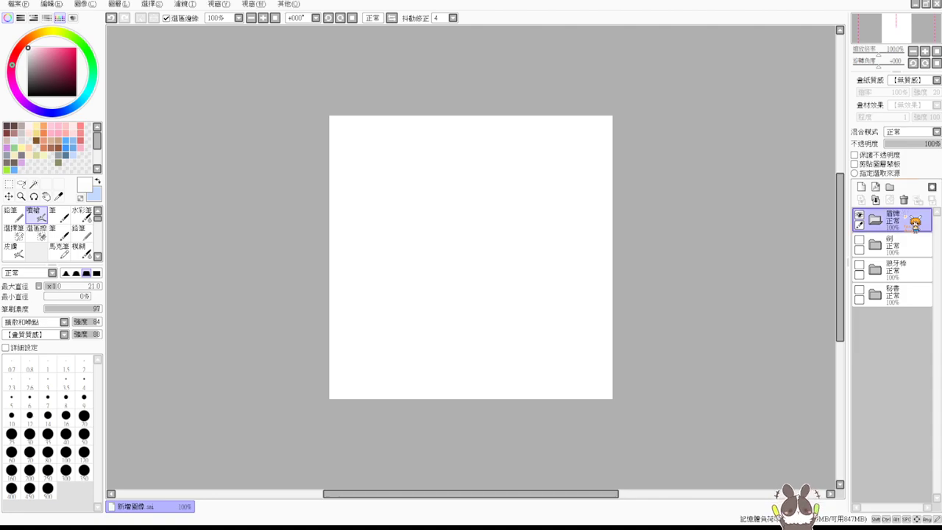
click(861, 186)
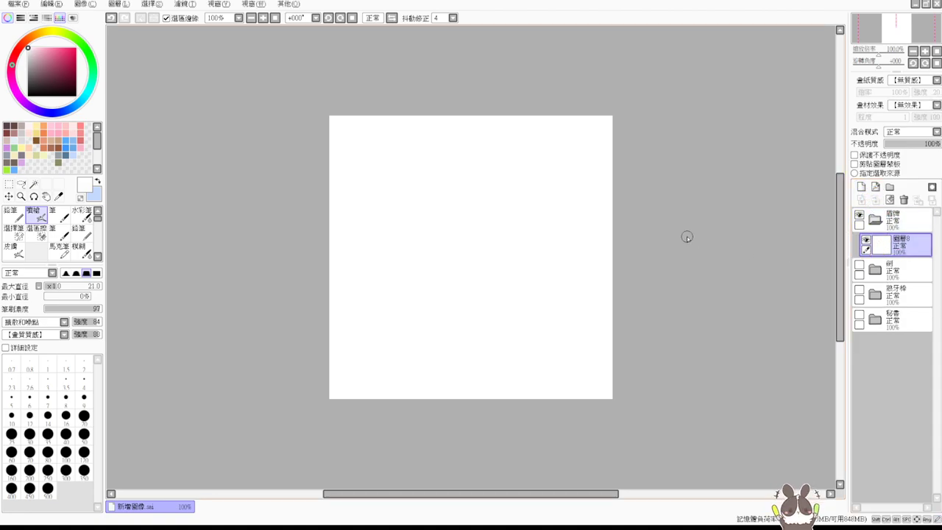
click(16, 126)
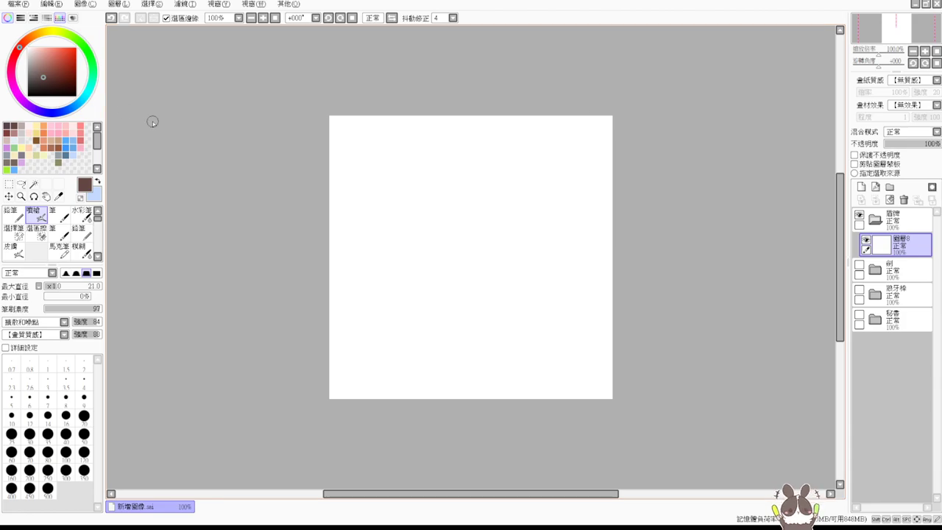
Step: Try several airbrush strokes for the shield's upper-left edge and curved left side, and undo them
drag(467, 147, 455, 233)
key(ctrl+z)
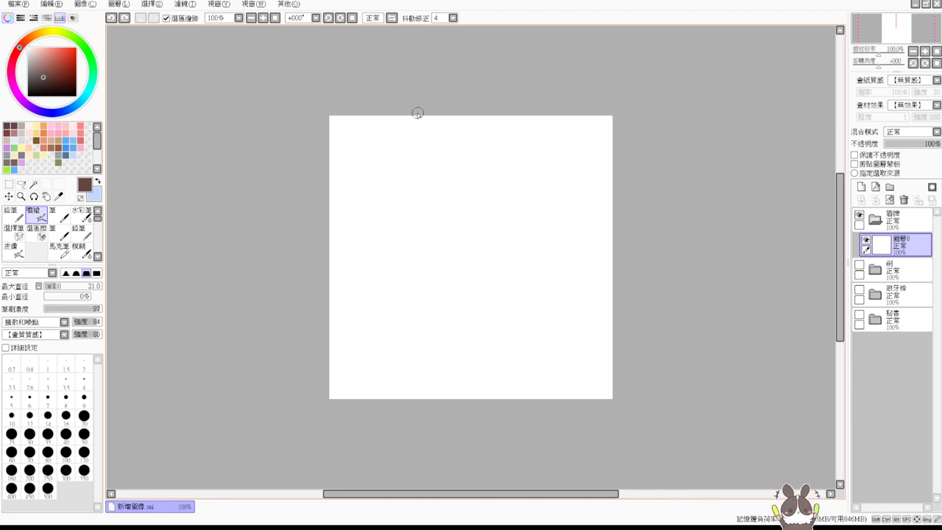
drag(463, 134, 390, 222)
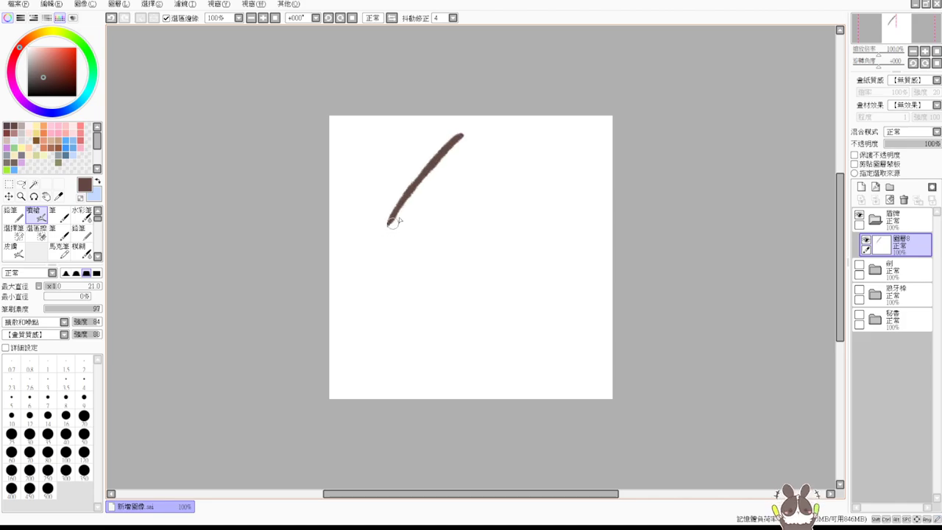
key(ctrl+z)
drag(462, 134, 378, 218)
key(ctrl+z)
drag(465, 134, 379, 212)
key(ctrl+z)
drag(456, 129, 369, 216)
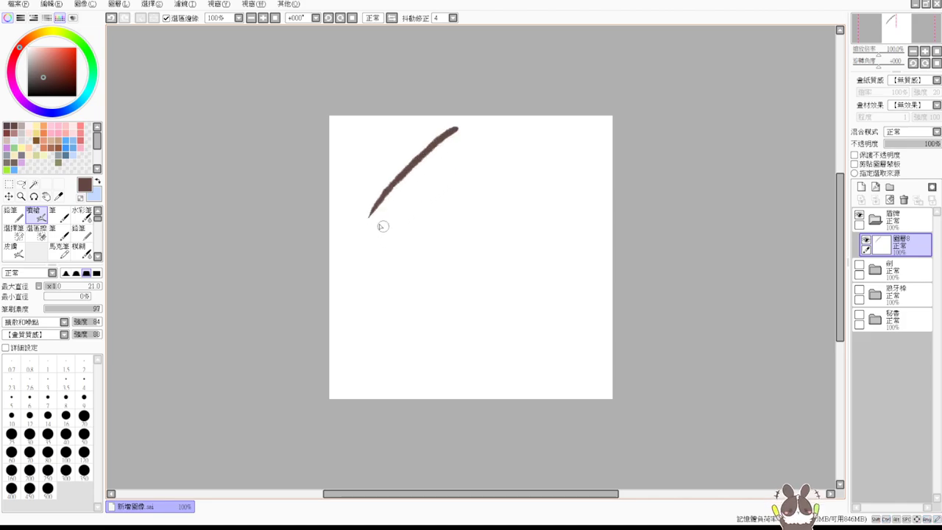
key(ctrl+z)
mouse_move(452, 135)
mouse_down()
mouse_move(369, 219)
mouse_move(393, 301)
mouse_move(437, 350)
mouse_up()
key(ctrl+z)
drag(373, 216, 459, 373)
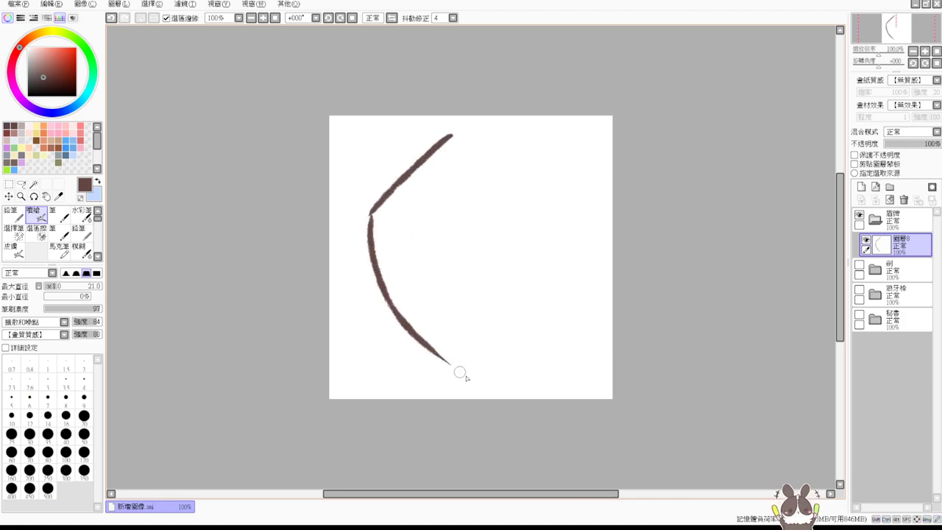
key(ctrl+z)
key(ctrl+z)
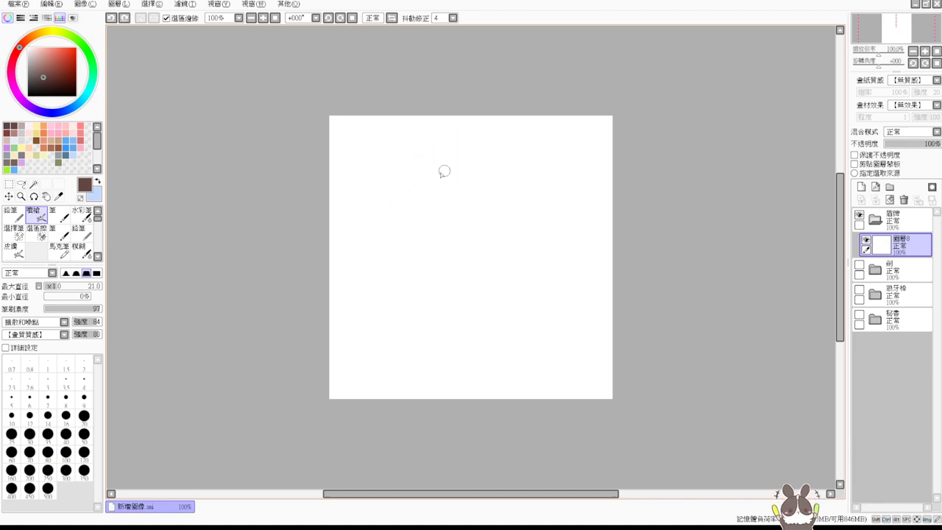
Step: Paint the shield's two sloping top edges in dark brown, meeting in a central peak
drag(463, 137, 381, 203)
key(ctrl+z)
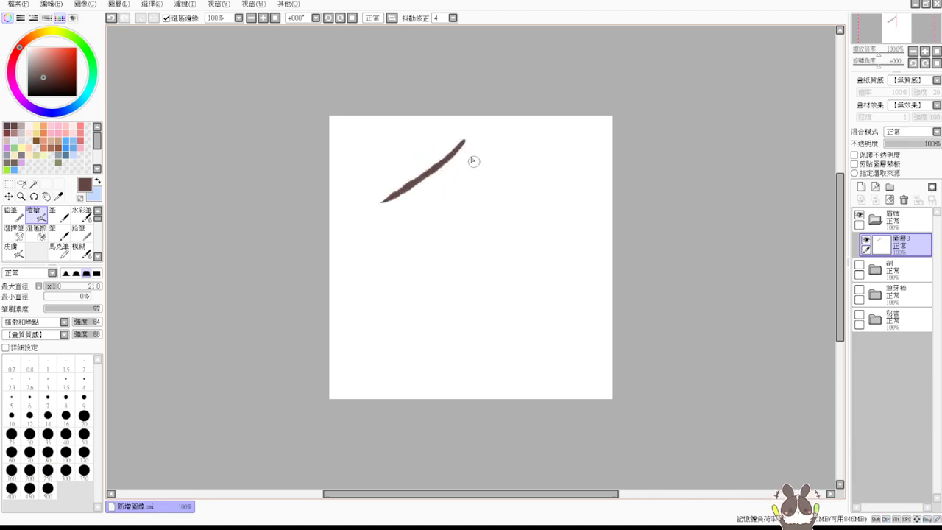
mouse_move(464, 139)
mouse_down()
mouse_move(492, 175)
mouse_move(548, 207)
mouse_up()
key(ctrl+z)
drag(466, 140, 562, 205)
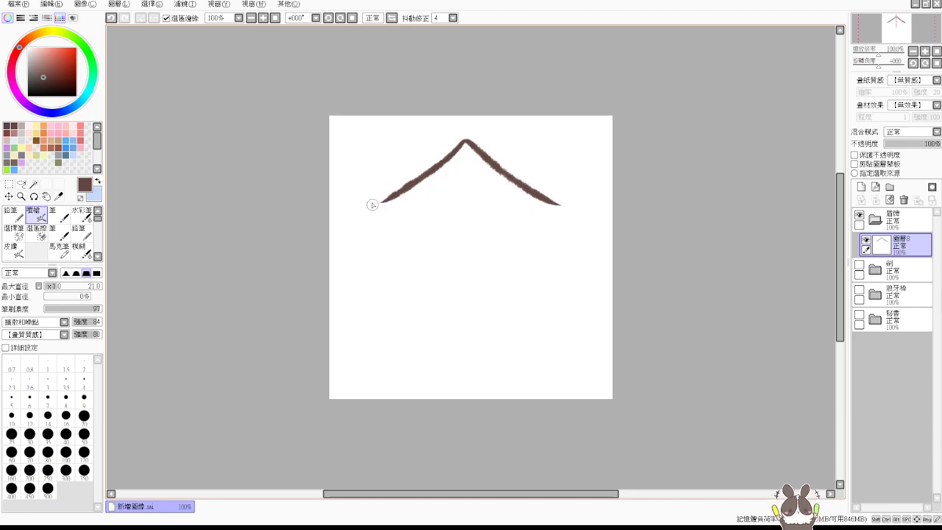
mouse_move(371, 204)
mouse_down()
mouse_move(403, 200)
mouse_move(408, 190)
mouse_up()
key(ctrl+z)
key(ctrl+z)
key(ctrl+z)
key(ctrl+z)
Step: Paint the shield's curved left side from below the upper-left corner down to the bottom point
drag(374, 212, 446, 373)
key(ctrl+z)
drag(377, 212, 458, 379)
Step: Paint the lower part of the shield's right side curving up from the bottom point
mouse_move(564, 216)
mouse_down()
mouse_move(553, 268)
mouse_move(458, 365)
mouse_move(564, 240)
mouse_move(478, 365)
mouse_up()
key(ctrl+z)
key(ctrl+z)
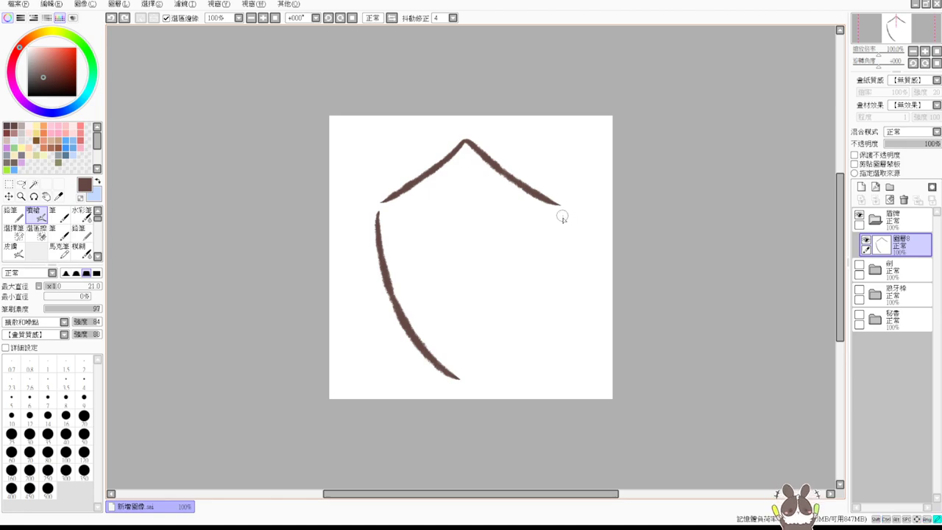
drag(562, 211, 458, 378)
key(ctrl+z)
drag(562, 255, 460, 380)
key(ctrl+z)
mouse_move(565, 215)
mouse_down()
mouse_move(567, 246)
mouse_move(474, 381)
mouse_move(558, 278)
mouse_up()
key(ctrl+z)
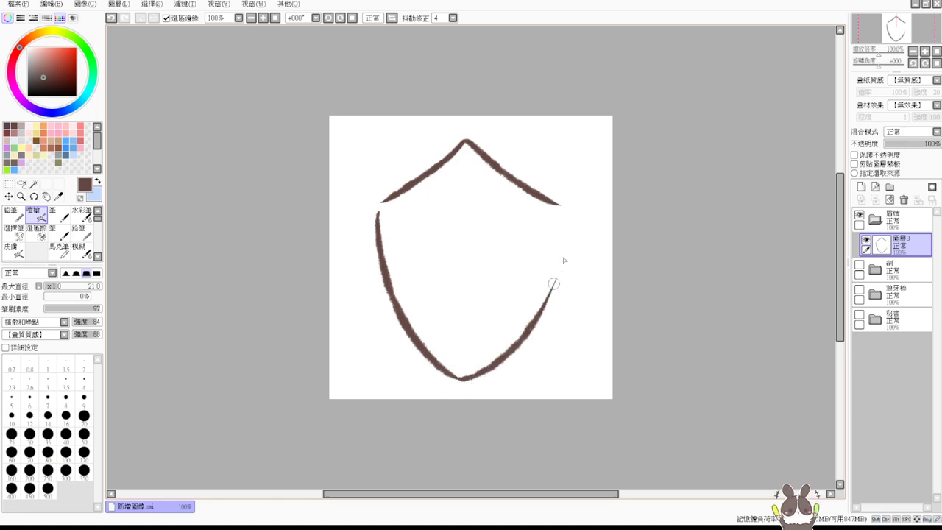
Step: Paint the upper part of the shield's right side from the right corner down to the lower curve
drag(565, 218, 537, 322)
key(ctrl+z)
drag(566, 214, 535, 322)
key(ctrl+z)
drag(564, 213, 519, 340)
key(ctrl+z)
drag(565, 215, 532, 324)
key(ctrl+z)
drag(564, 214, 523, 330)
Step: Close the gaps in the shield outline at its upper-left and upper-right corners
mouse_move(381, 201)
mouse_down()
mouse_move(381, 235)
mouse_move(390, 200)
mouse_up()
key(ctrl+z)
mouse_move(550, 201)
mouse_down()
mouse_move(565, 205)
mouse_move(565, 228)
mouse_up()
key(ctrl+z)
key(ctrl+z)
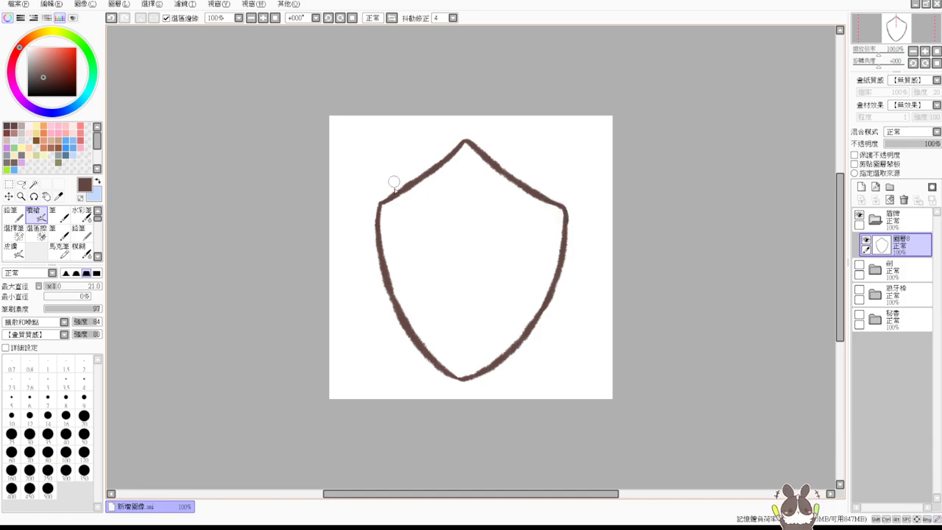
drag(380, 208, 380, 212)
Step: Paint an inner border line parallel to the shield's curved left side
mouse_move(390, 216)
mouse_down()
mouse_move(453, 356)
mouse_move(415, 304)
mouse_move(452, 355)
mouse_up()
key(ctrl+z)
key(ctrl+y)
key(ctrl+z)
key(ctrl+y)
key(ctrl+z)
key(ctrl+z)
drag(391, 215, 454, 355)
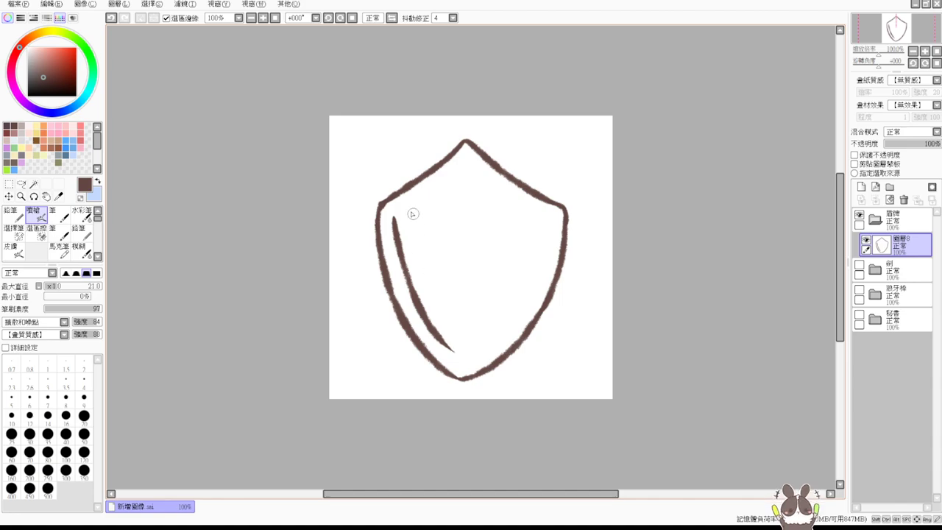
Step: Paint the inner border's two sloping top edges, peaking beneath the outer tip and ending at the right corner
mouse_move(395, 218)
mouse_down()
mouse_move(468, 168)
mouse_move(552, 222)
mouse_up()
key(ctrl+z)
drag(465, 168, 554, 221)
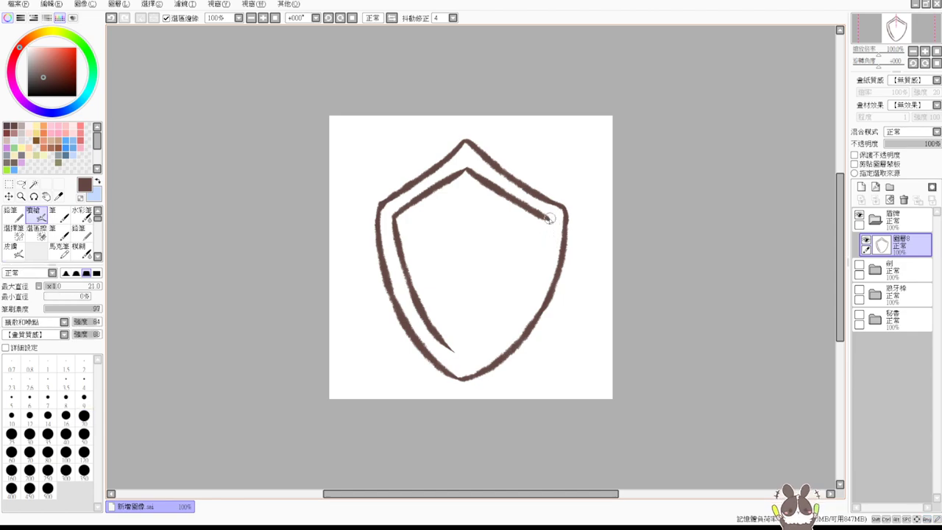
Step: Paint the inner border's curved right side and join it to the left side in a bottom point
drag(552, 220, 500, 324)
key(ctrl+z)
mouse_move(551, 217)
mouse_down()
mouse_move(539, 281)
mouse_move(496, 348)
mouse_up()
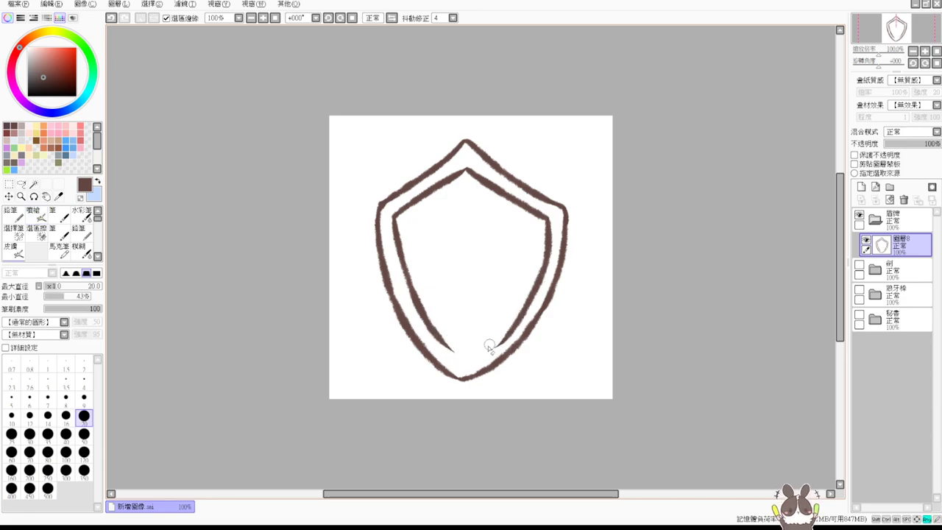
key(ctrl+z)
key(ctrl+y)
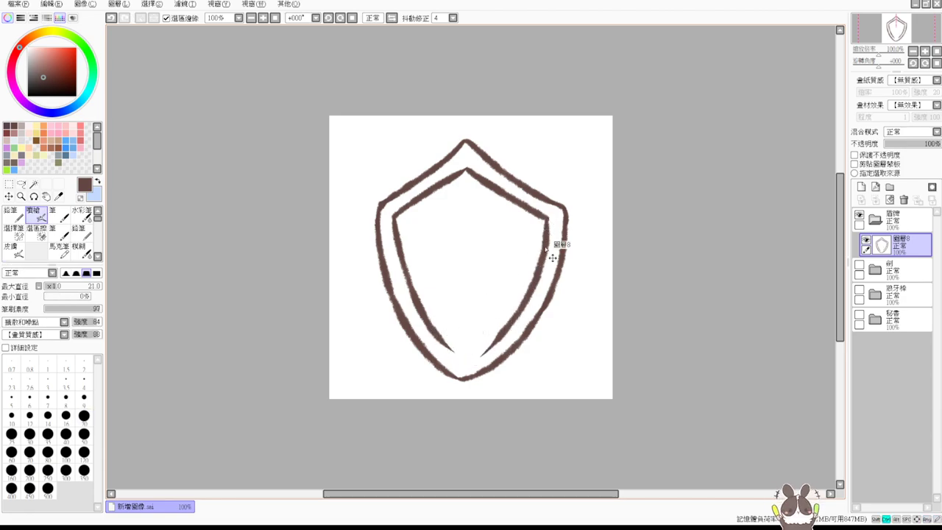
key(ctrl+z)
mouse_move(549, 218)
mouse_down()
mouse_move(543, 256)
mouse_move(458, 356)
mouse_move(458, 326)
mouse_move(460, 360)
mouse_move(447, 349)
mouse_move(493, 329)
mouse_move(449, 349)
mouse_move(492, 331)
mouse_move(464, 354)
mouse_move(480, 353)
mouse_move(461, 340)
mouse_move(457, 352)
mouse_move(467, 349)
mouse_move(445, 348)
mouse_move(450, 354)
mouse_move(440, 336)
mouse_move(472, 354)
mouse_up()
key(ctrl+z)
key(e)
key(b)
key(ctrl+z)
drag(464, 359, 487, 343)
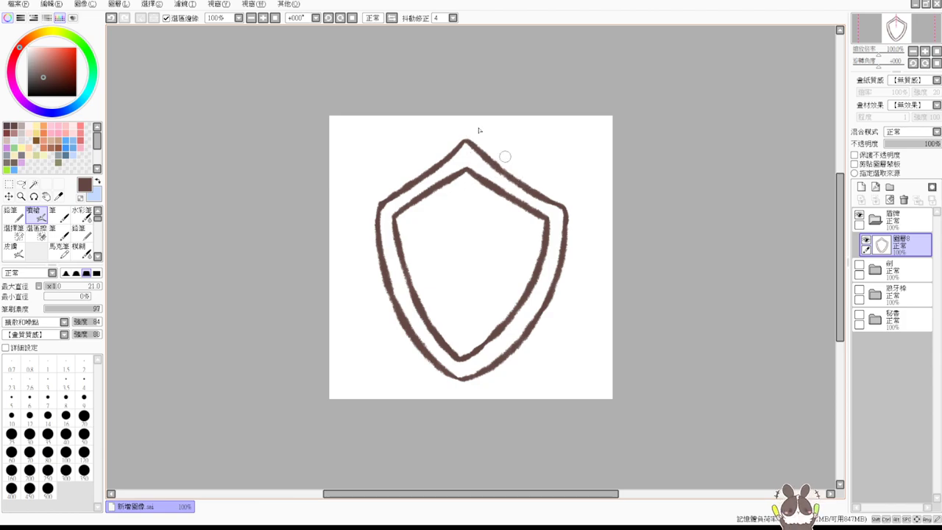
Step: Erase the sharp peak of the outer outline and repaint it slightly lower and rounder
key(e)
key(v)
key(ctrl+z)
mouse_move(446, 160)
mouse_down()
mouse_move(473, 140)
mouse_move(460, 150)
mouse_move(471, 131)
mouse_move(463, 136)
mouse_move(493, 140)
mouse_move(478, 140)
mouse_up()
key(ctrl+z)
key(ctrl+z)
key(e)
mouse_move(488, 136)
mouse_down()
mouse_move(506, 153)
mouse_move(464, 147)
mouse_move(477, 148)
mouse_up()
key(b)
key(ctrl+z)
key(ctrl+z)
key(e)
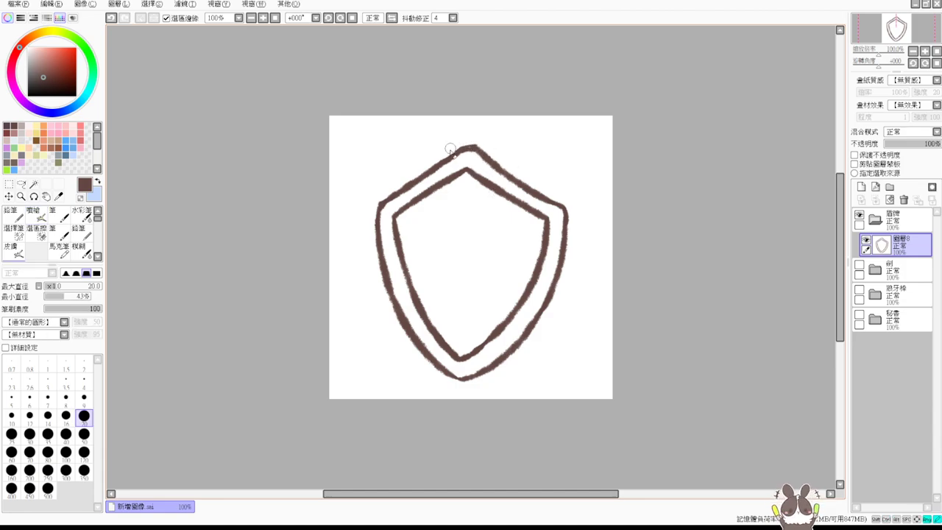
key(e)
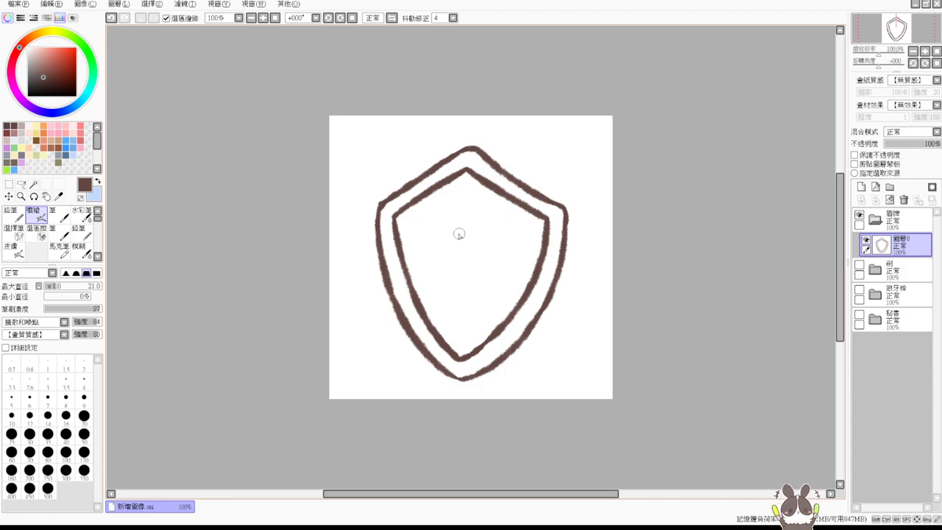
Step: Try diagonal lines from the inner border's two upper corners toward the centre, and undo them
mouse_move(451, 237)
mouse_down()
mouse_move(453, 211)
mouse_move(470, 245)
mouse_up()
key(ctrl+z)
key(ctrl+z)
drag(403, 219, 464, 247)
key(ctrl+z)
drag(398, 218, 462, 250)
key(ctrl+z)
drag(395, 215, 446, 247)
drag(545, 221, 480, 248)
key(ctrl+z)
drag(547, 219, 480, 246)
key(ctrl+z)
key(ctrl+z)
Step: Try dividing the inner panel with a full-height vertical line and a crossing line between the upper corners, and undo it
drag(467, 173, 472, 340)
key(ctrl+z)
key(ctrl+z)
drag(466, 171, 460, 361)
mouse_move(391, 219)
mouse_down()
mouse_move(465, 236)
mouse_move(542, 222)
mouse_up()
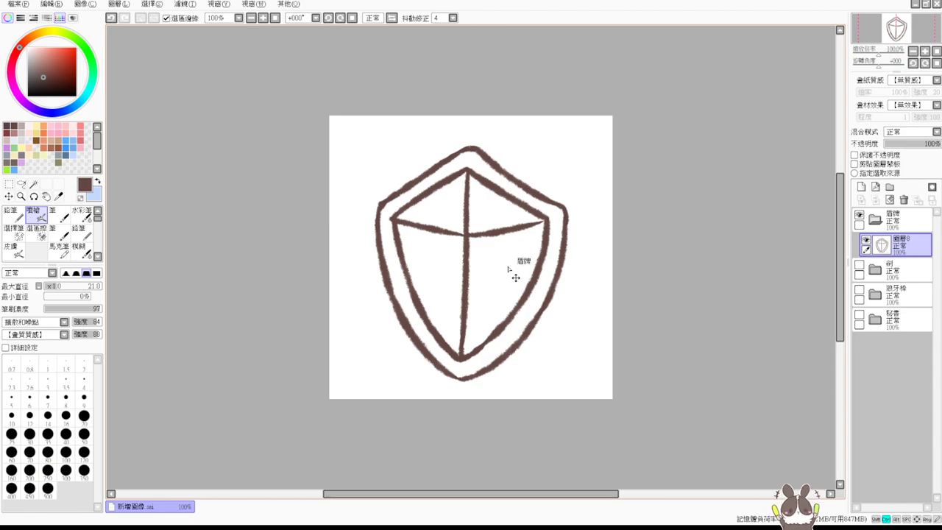
key(ctrl+z)
key(ctrl+z)
key(ctrl+z)
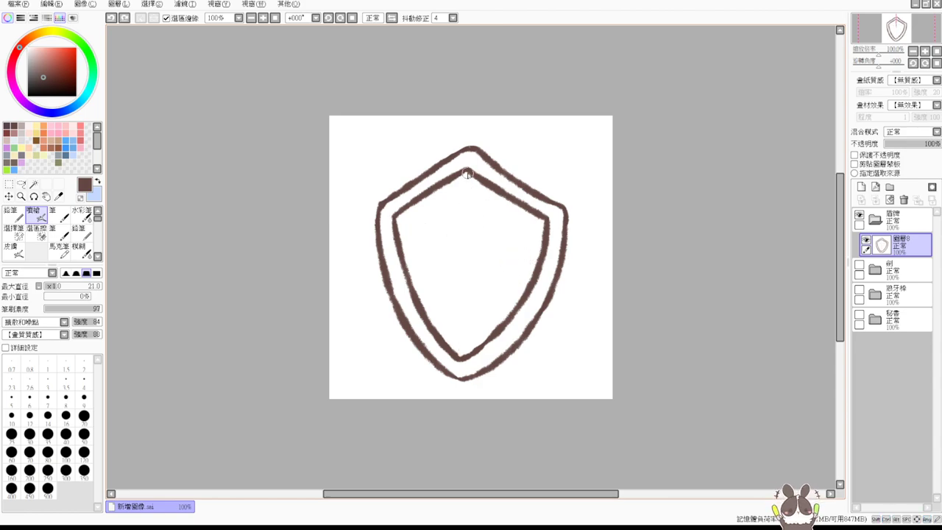
Step: Try a short vertical line from the inner peak with diagonals from both upper corners, and undo them
drag(468, 174, 465, 235)
mouse_move(396, 218)
mouse_down()
mouse_move(442, 242)
mouse_move(464, 362)
mouse_up()
key(ctrl+z)
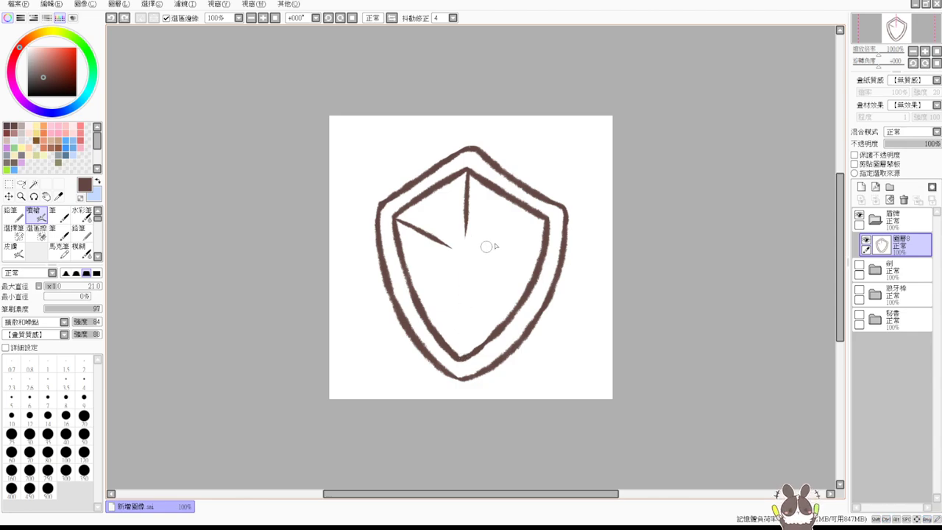
drag(536, 224, 464, 247)
key(ctrl+z)
key(ctrl+z)
key(ctrl+z)
key(ctrl+z)
Step: Paint a short diagonal line from near the inner panel's upper-left corner to its centre
mouse_move(421, 228)
mouse_down()
mouse_move(461, 237)
mouse_move(462, 250)
mouse_up()
Step: Try a vertical line through the panel's centre with a diagonal on its right, and undo them
drag(463, 191, 465, 248)
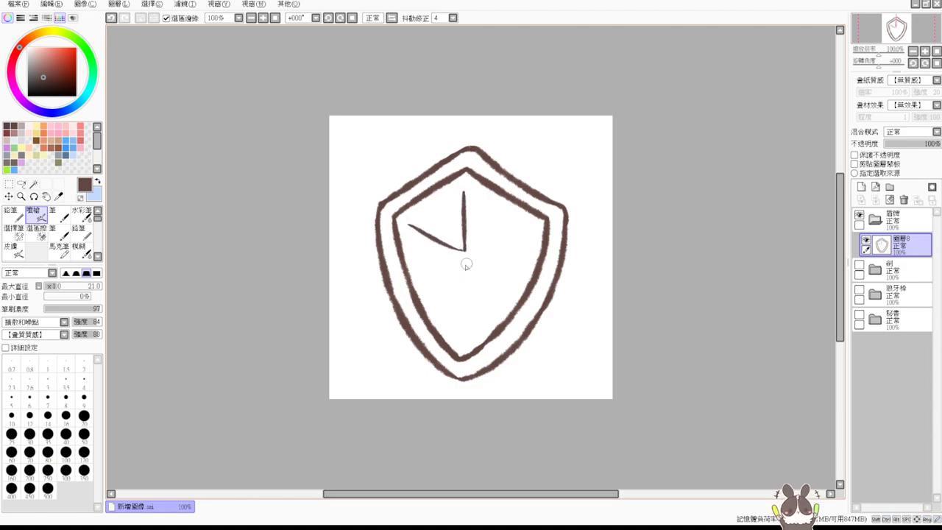
drag(466, 254, 469, 335)
mouse_move(465, 250)
mouse_down()
mouse_move(524, 224)
mouse_move(451, 267)
mouse_up()
key(ctrl+z)
key(ctrl+z)
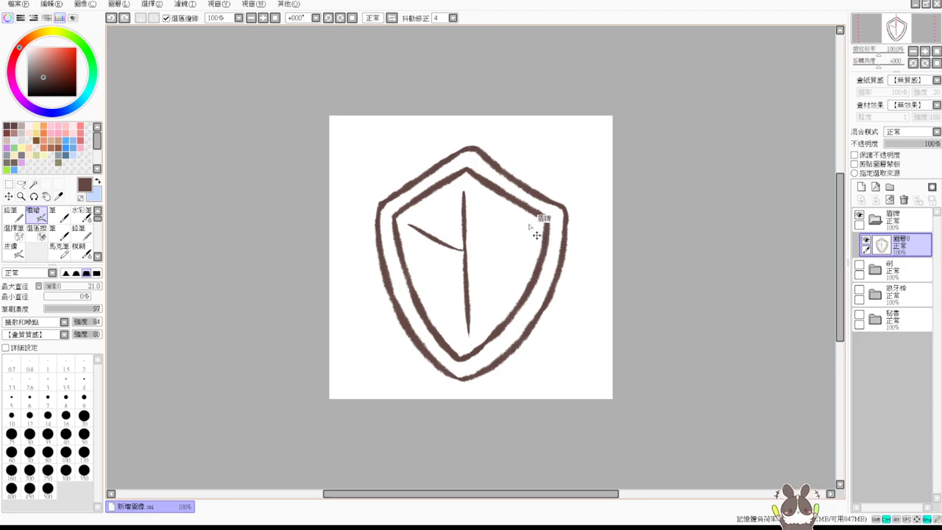
mouse_move(549, 220)
mouse_down()
mouse_move(471, 257)
mouse_move(536, 221)
mouse_up()
key(ctrl+z)
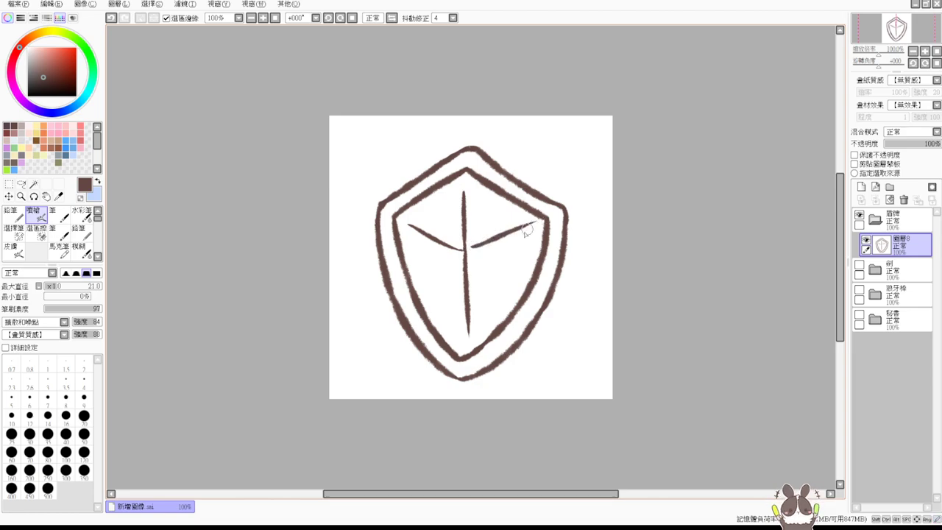
key(ctrl+z)
key(ctrl+z)
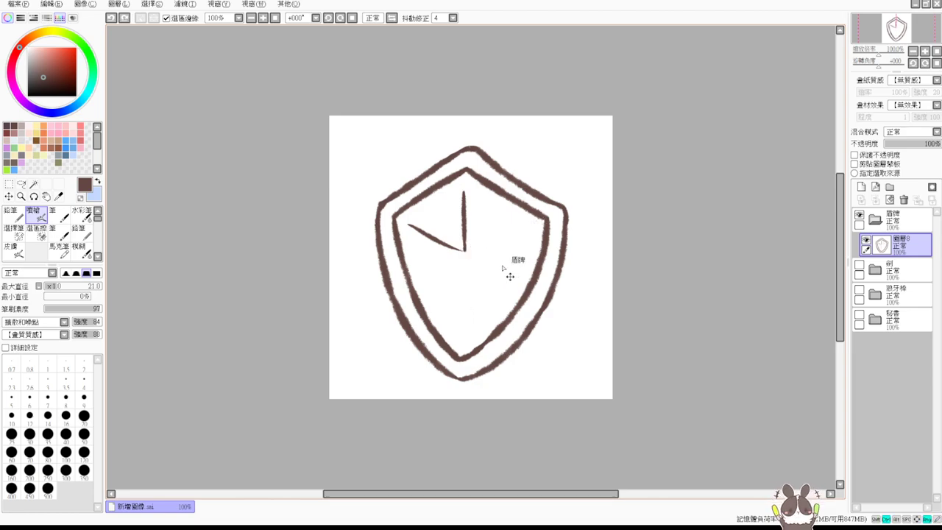
key(ctrl+z)
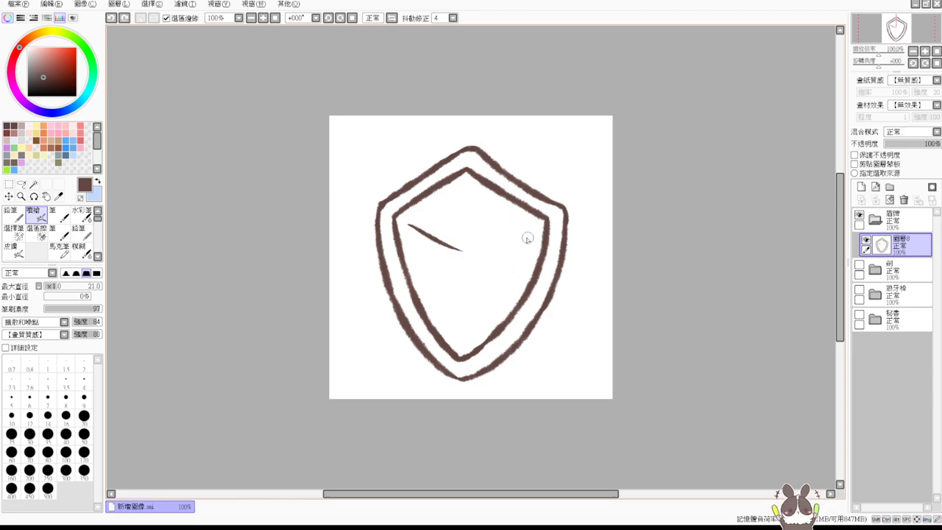
Step: Paint a mirrored diagonal line from the panel's centre toward its upper-right corner
mouse_move(544, 223)
mouse_down()
mouse_move(463, 257)
mouse_move(541, 214)
mouse_up()
key(ctrl+z)
key(ctrl+z)
drag(471, 252, 532, 228)
Step: Try vertical centre lines below and above the two diagonals, and remove them
mouse_move(464, 257)
mouse_down()
mouse_move(465, 346)
mouse_move(463, 267)
mouse_move(464, 335)
mouse_up()
key(ctrl+z)
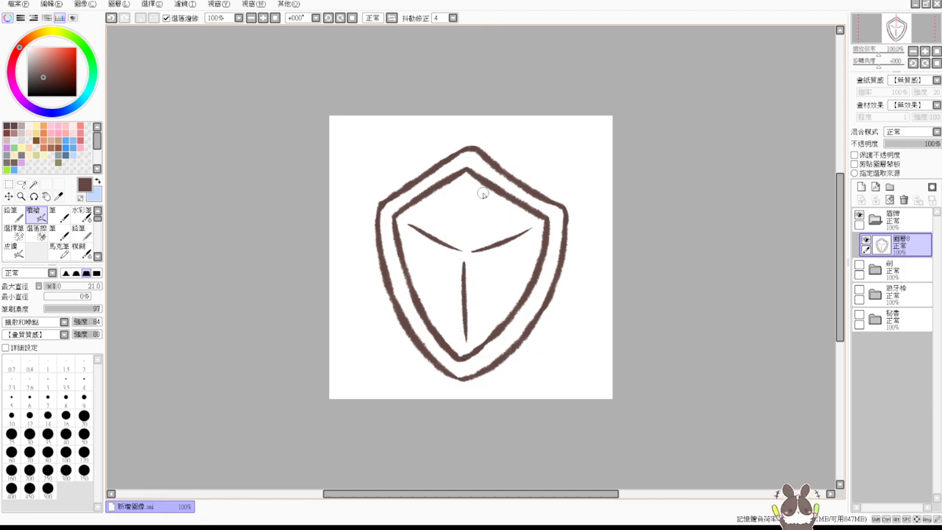
drag(465, 183, 465, 243)
key(ctrl+z)
drag(722, 239, 700, 238)
key(e)
drag(465, 261, 463, 327)
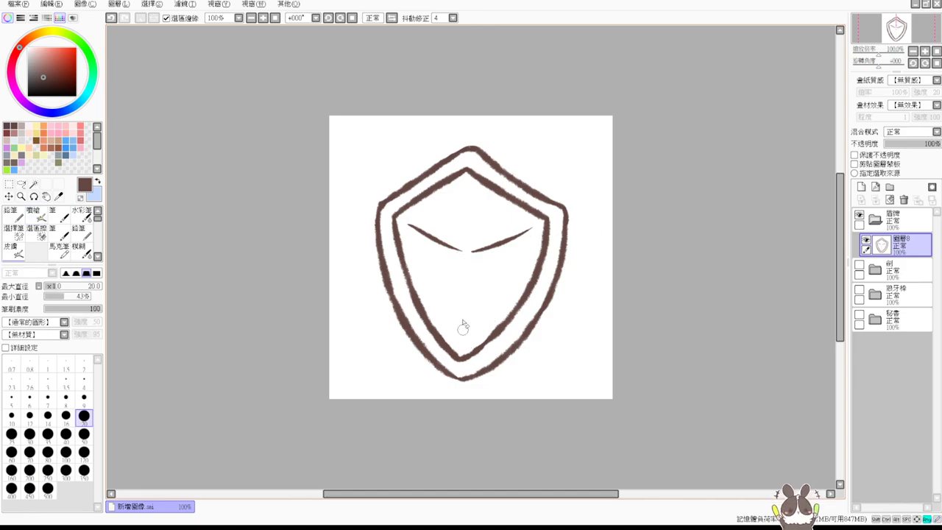
Step: Paint a vertical line from where the diagonals meet down to just above the inner bottom point
key(e)
drag(464, 254, 457, 358)
key(ctrl+z)
drag(464, 254, 458, 337)
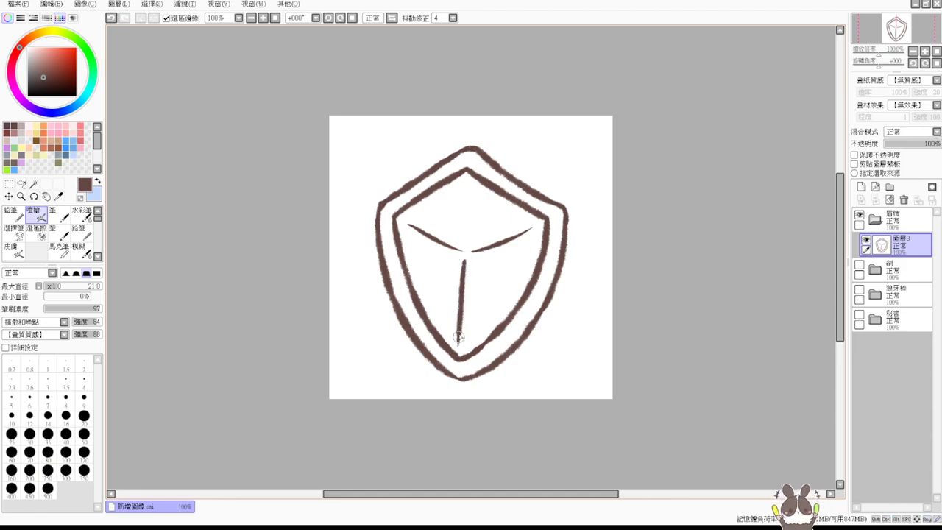
key(ctrl+z)
drag(465, 255, 457, 345)
key(ctrl+z)
drag(465, 255, 463, 338)
Step: Add a new layer in the 盾牌 group and place it beneath the shield's line art layer
click(861, 187)
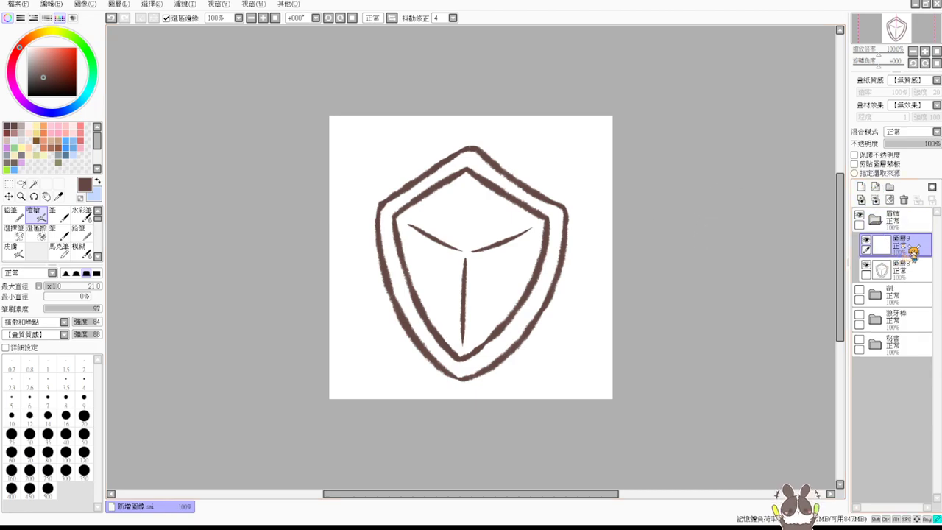
drag(907, 248, 907, 277)
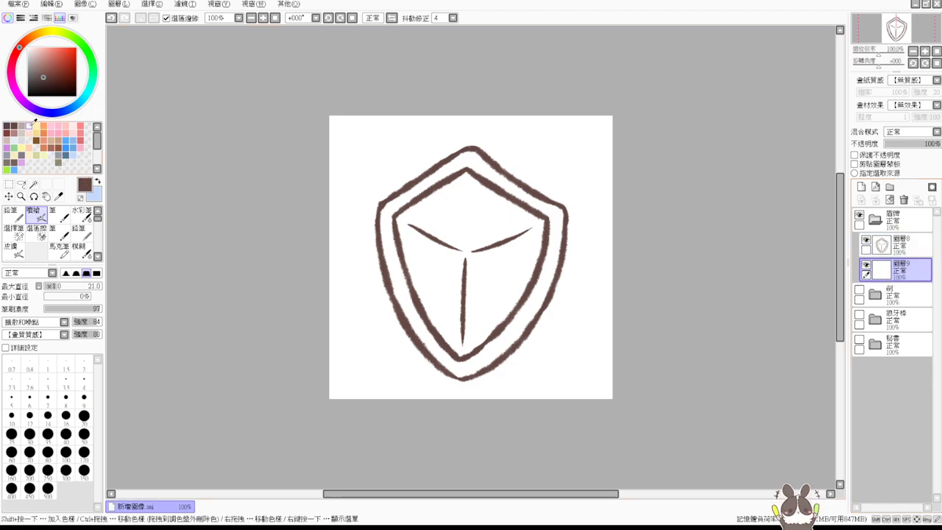
Step: Select the shield's border band with the Magic Wand and fill it with pale yellow
click(37, 126)
click(33, 185)
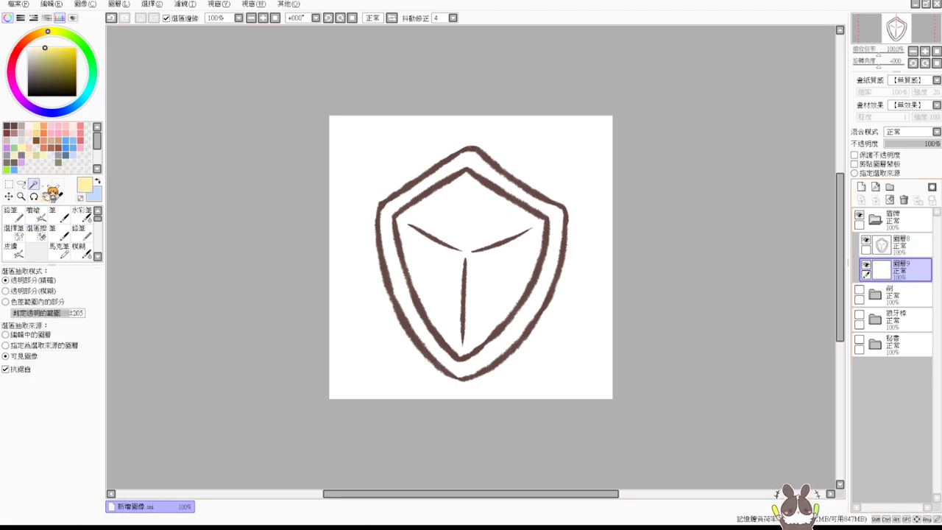
click(440, 179)
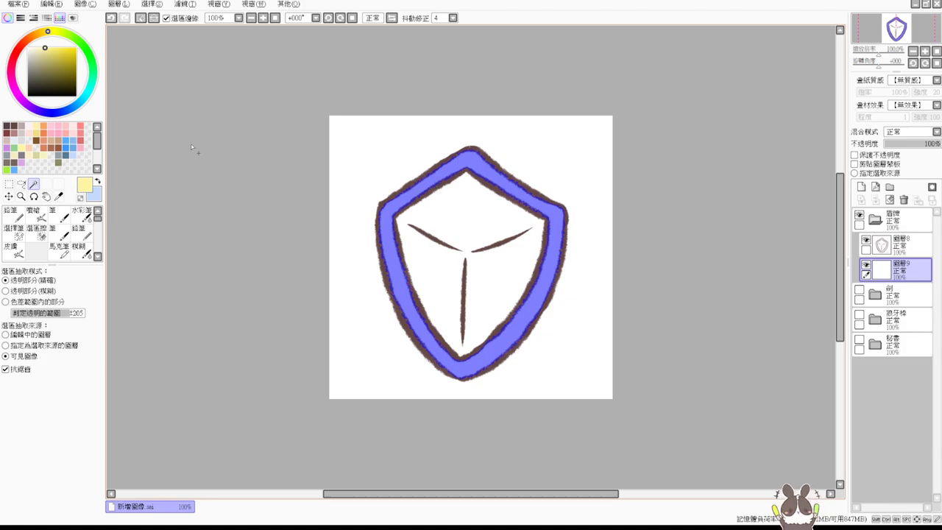
key(ctrl+f)
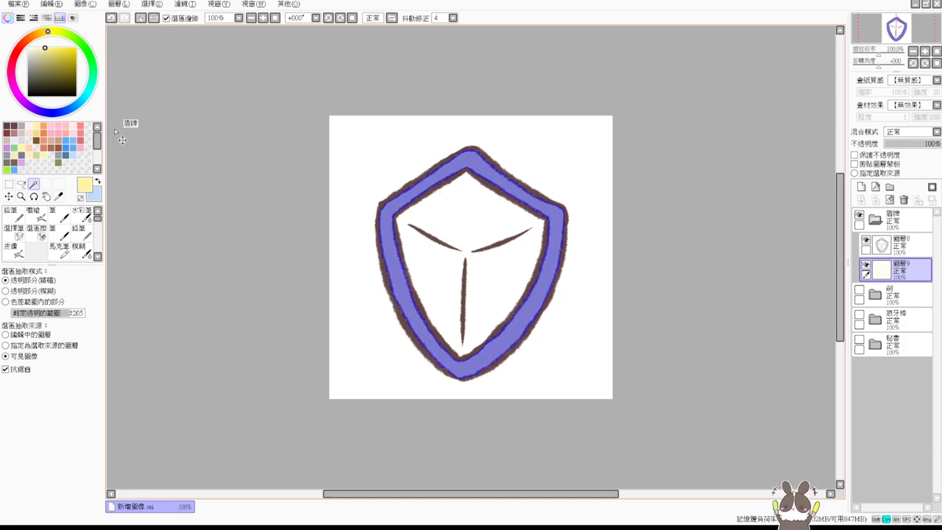
Step: Airbrush a slightly darker yellow over the right half of the shield's border band and clear the selection
click(50, 50)
click(45, 213)
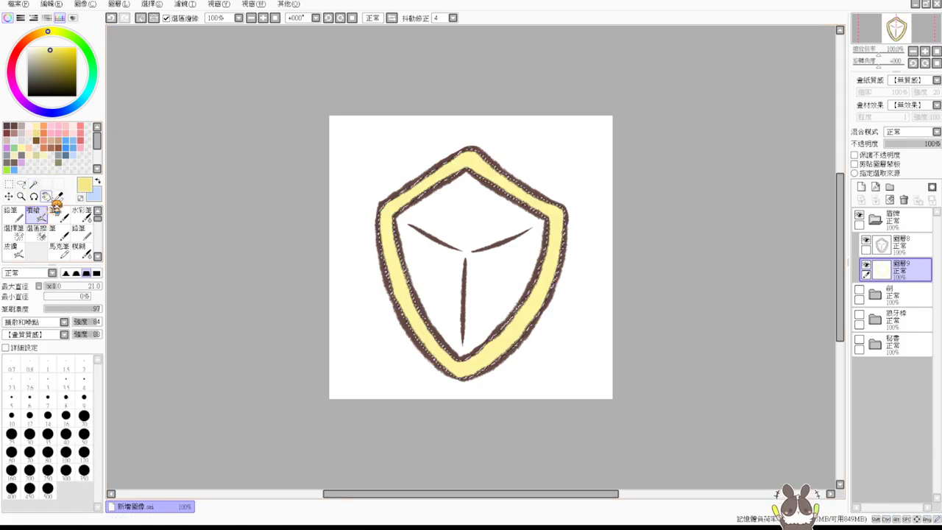
drag(580, 101, 574, 102)
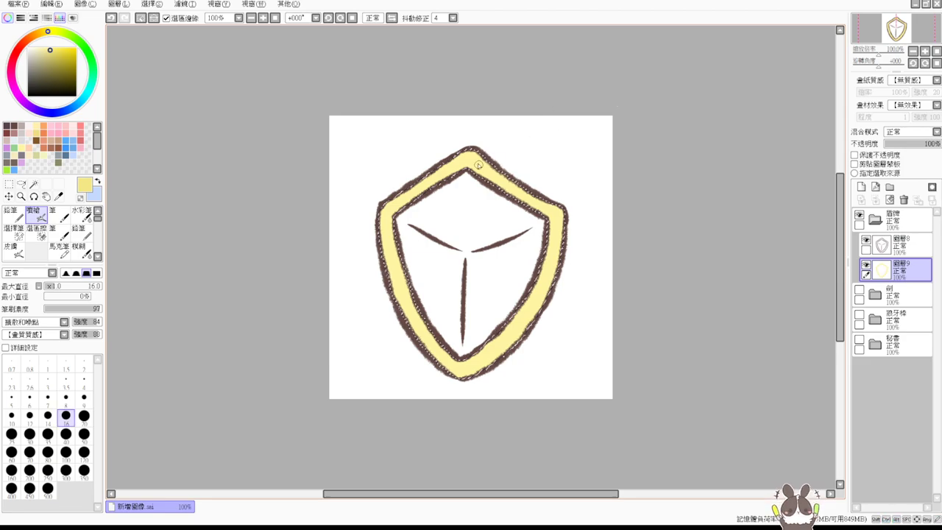
drag(477, 152, 543, 136)
mouse_move(497, 169)
mouse_down()
mouse_move(546, 227)
mouse_move(546, 272)
mouse_move(526, 316)
mouse_move(479, 361)
mouse_up()
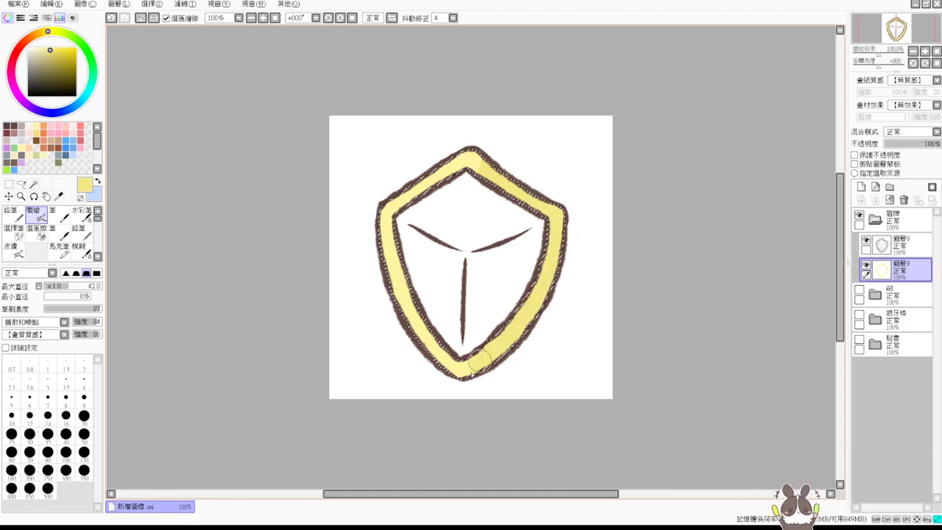
key(ctrl+d)
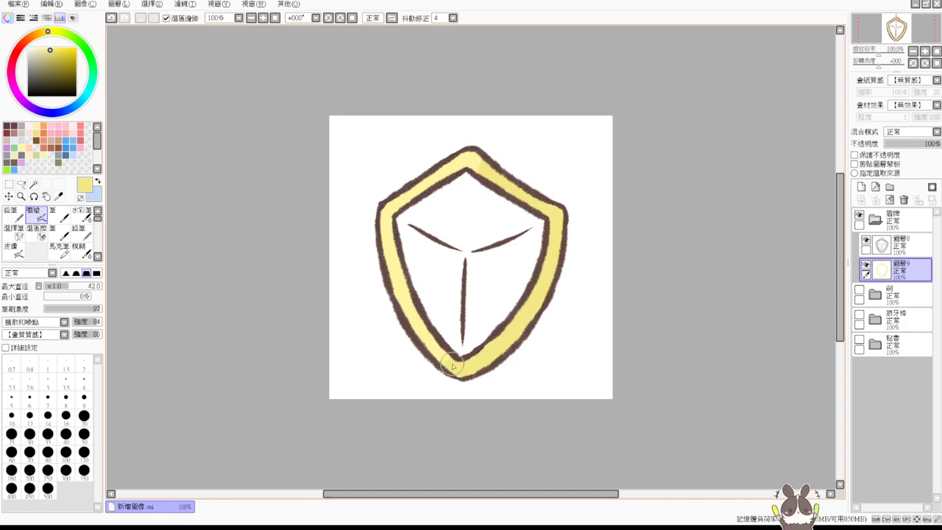
drag(520, 139, 471, 173)
key(ctrl+z)
key(ctrl+d)
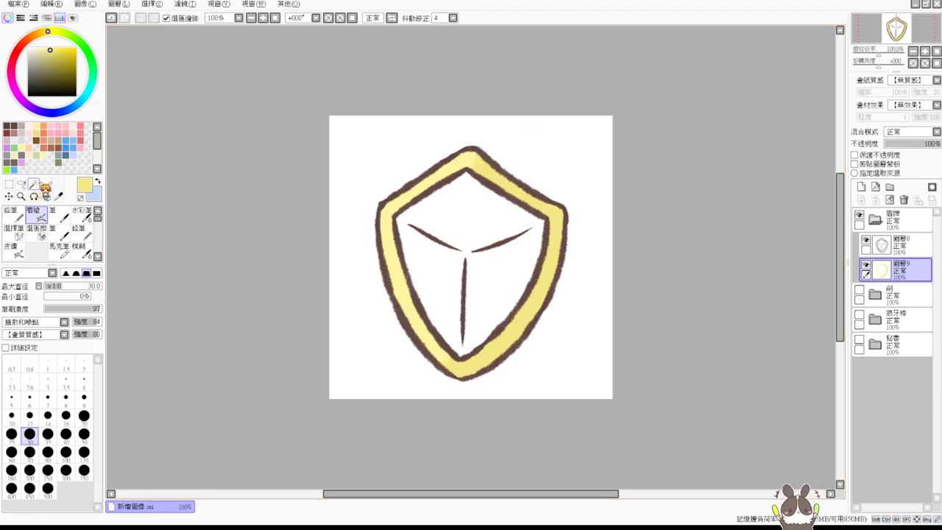
Step: Select the shield's inner panel with the Magic Wand and fill it with light blue
click(35, 184)
click(431, 202)
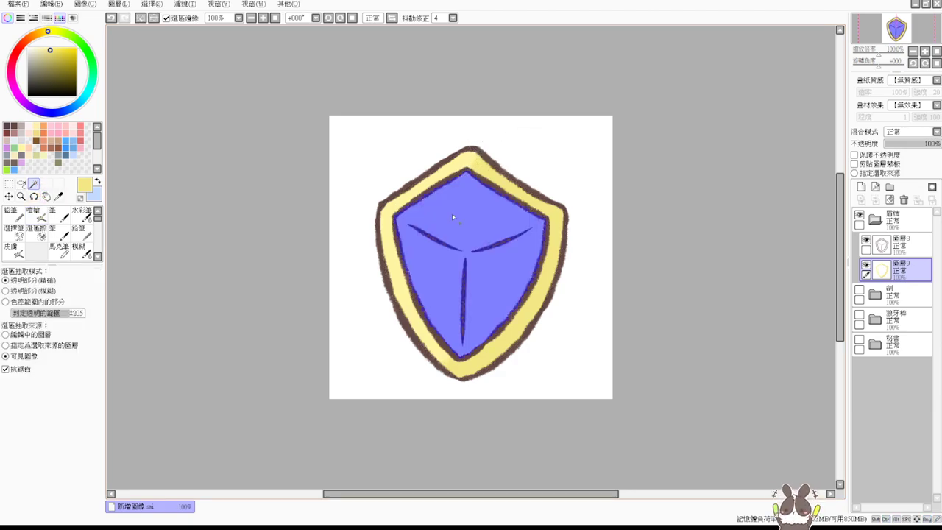
click(66, 141)
key(ctrl+f)
click(66, 149)
click(36, 215)
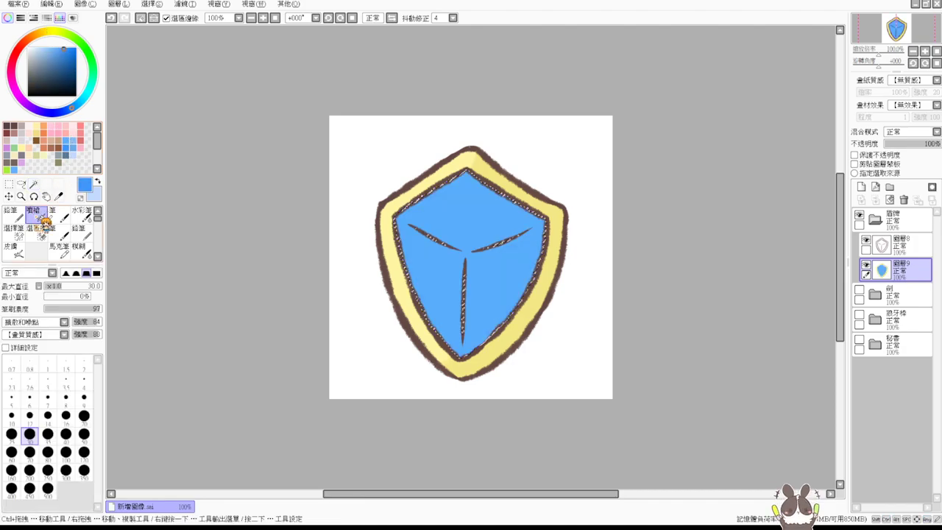
click(74, 142)
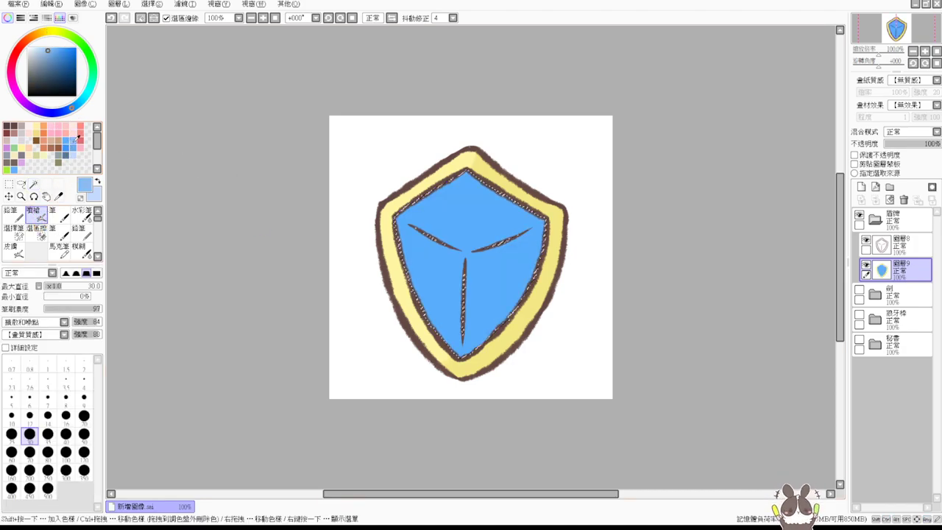
click(74, 147)
click(78, 143)
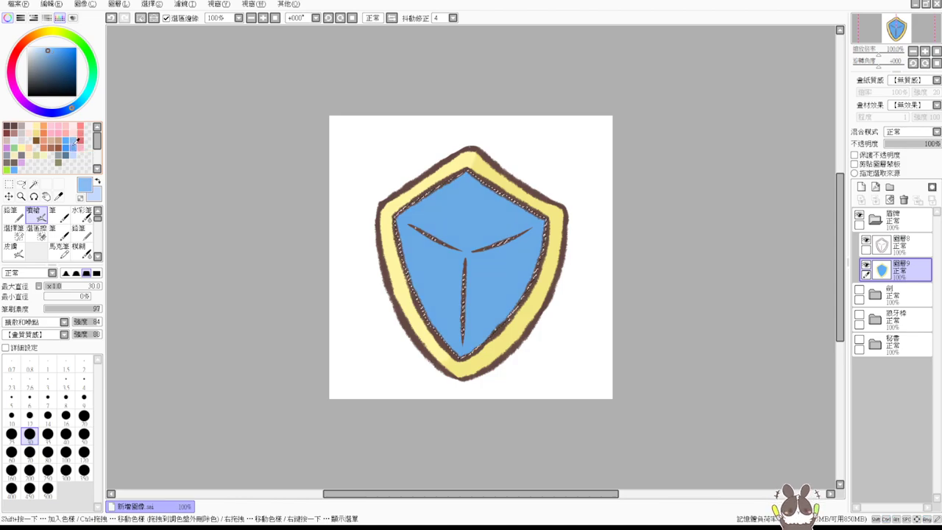
key(ctrl+f)
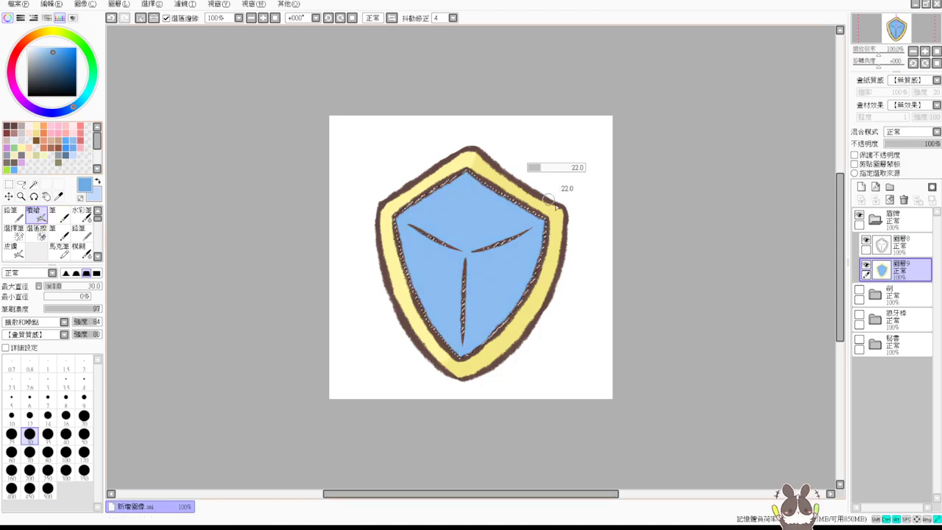
Step: Airbrush a medium blue over the right half of the inner panel with a brush size of 35
key(])
drag(484, 185, 468, 246)
key(ctrl+z)
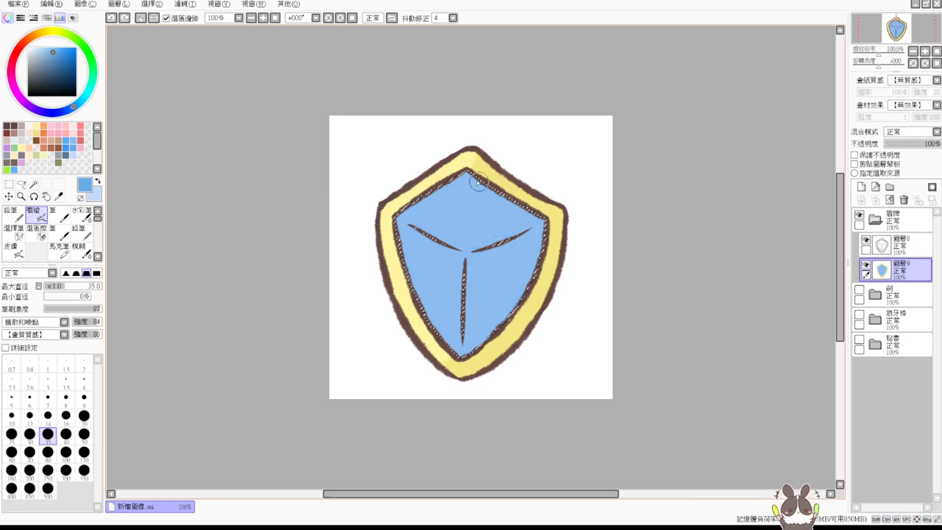
mouse_move(484, 184)
mouse_down()
mouse_move(468, 246)
mouse_move(515, 225)
mouse_move(506, 224)
mouse_move(532, 219)
mouse_move(541, 230)
mouse_up()
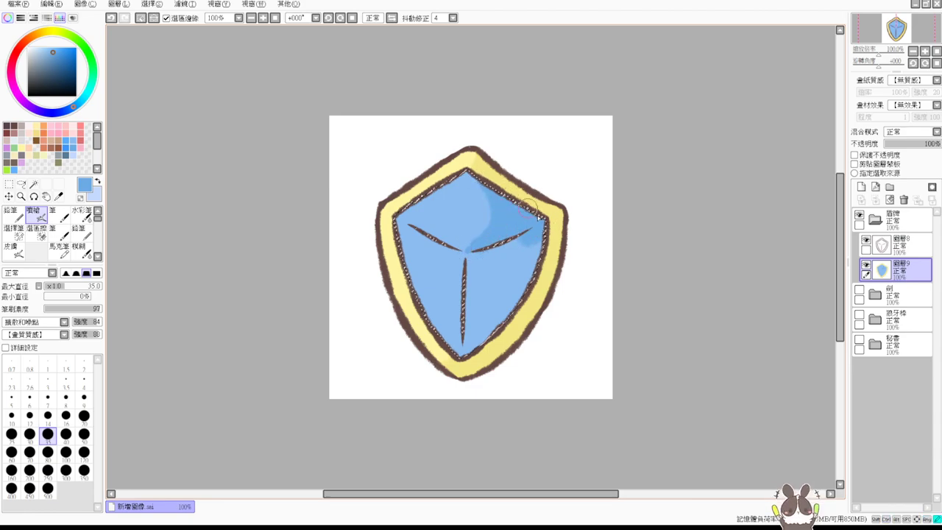
drag(469, 257, 465, 345)
drag(472, 265, 473, 322)
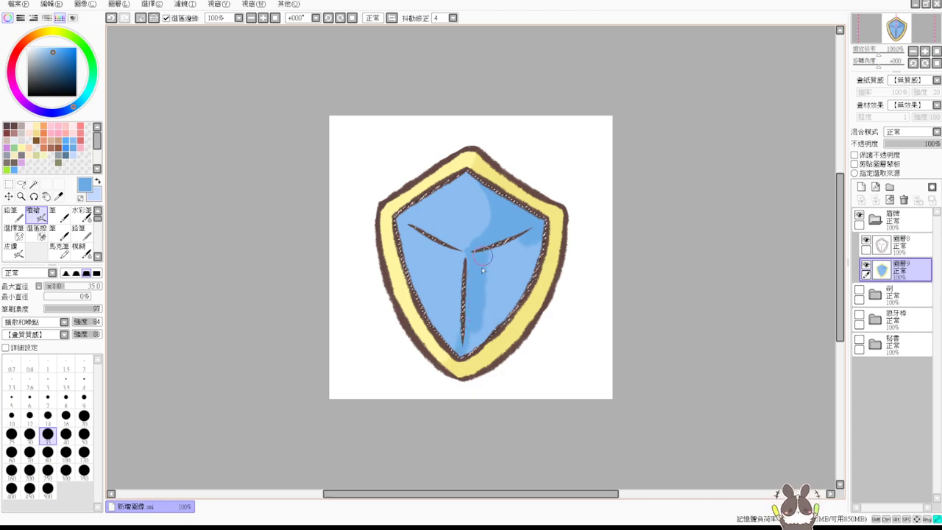
mouse_move(504, 262)
mouse_down()
mouse_move(527, 254)
mouse_move(520, 303)
mouse_move(475, 344)
mouse_move(527, 281)
mouse_up()
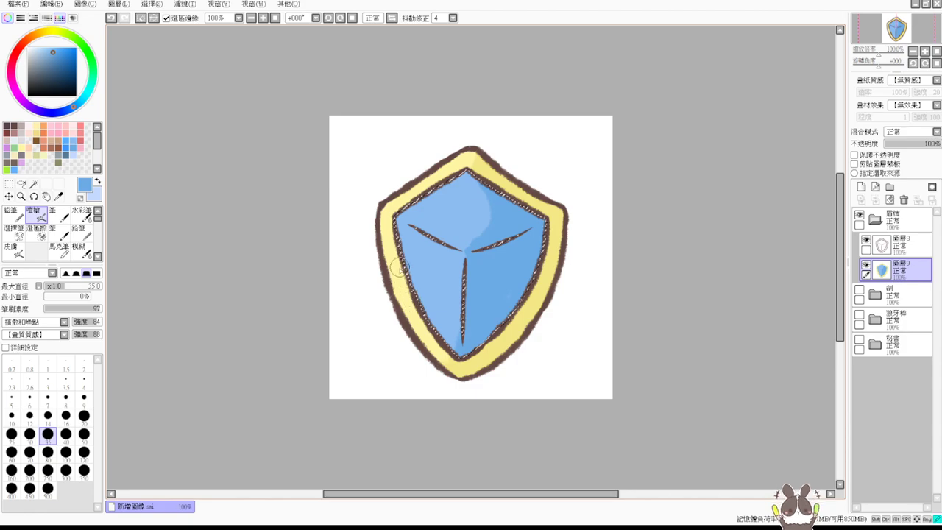
Step: Extend the medium blue shading over the panel's lower-left and upper centre, leaving a lighter patch on the left side
mouse_move(403, 268)
mouse_down()
mouse_move(469, 275)
mouse_move(436, 309)
mouse_move(464, 324)
mouse_up()
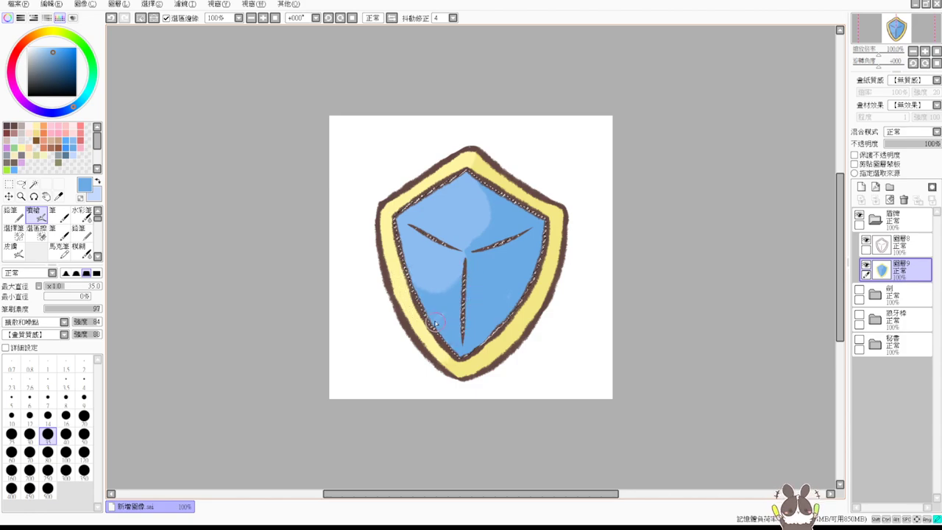
drag(466, 173, 466, 240)
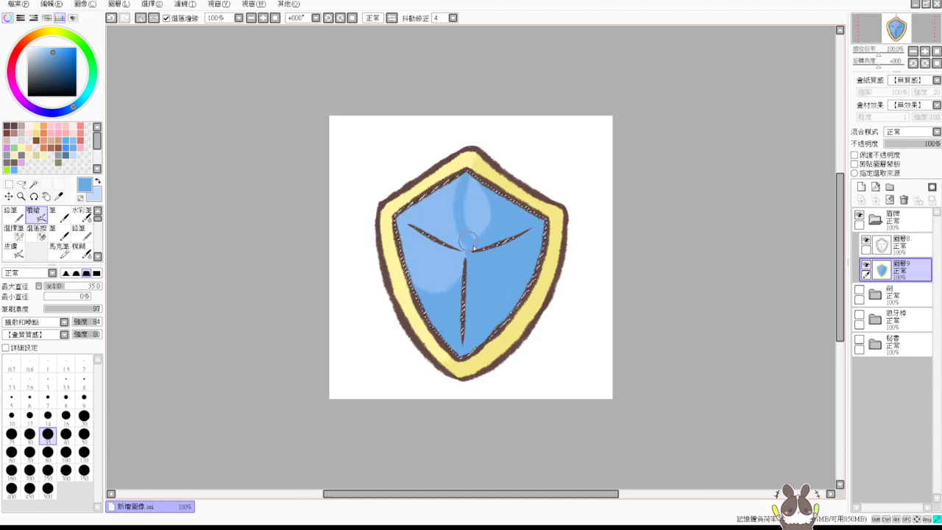
key(ctrl+z)
mouse_move(467, 181)
mouse_down()
mouse_move(481, 241)
mouse_move(464, 200)
mouse_up()
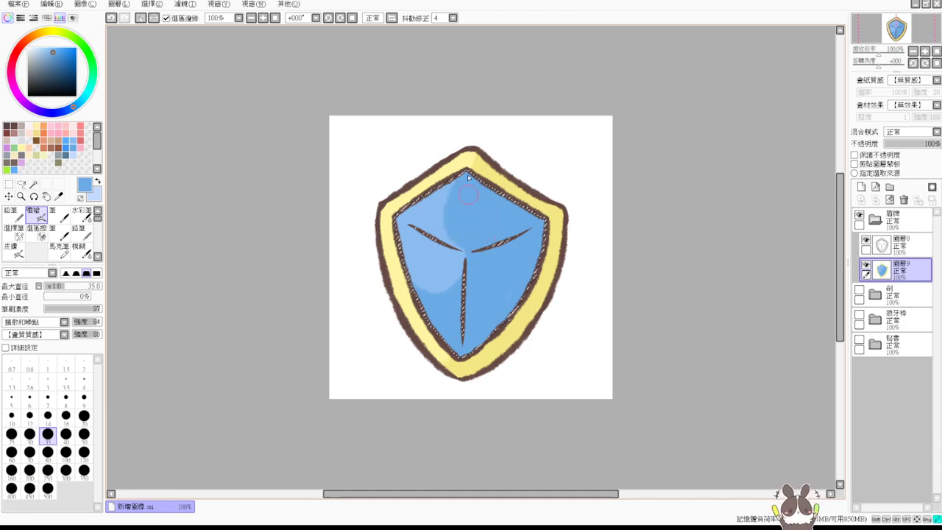
drag(475, 192, 477, 217)
drag(471, 180, 475, 213)
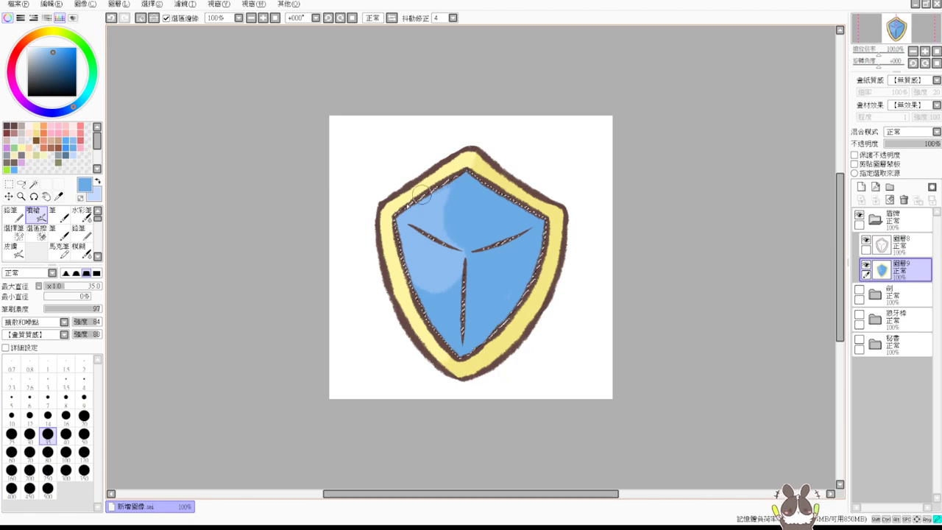
mouse_move(473, 177)
mouse_down()
mouse_move(423, 195)
mouse_move(413, 221)
mouse_move(453, 221)
mouse_move(397, 214)
mouse_move(393, 221)
mouse_move(409, 214)
mouse_move(377, 231)
mouse_up()
Step: Paint very pale blue highlights along the panel's left edge with brush size 26 and clear the selection
right_click(420, 241)
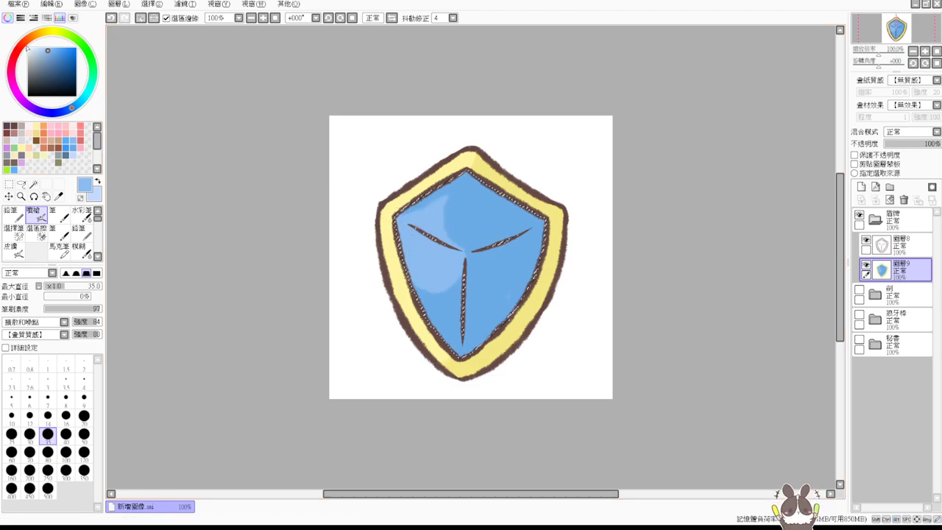
click(40, 48)
mouse_move(460, 227)
mouse_down()
mouse_move(423, 236)
mouse_move(401, 221)
mouse_move(434, 247)
mouse_move(414, 272)
mouse_move(405, 236)
mouse_move(427, 199)
mouse_move(401, 242)
mouse_move(416, 266)
mouse_up()
key(ctrl+z)
mouse_move(402, 222)
mouse_down()
mouse_move(416, 243)
mouse_move(415, 235)
mouse_up()
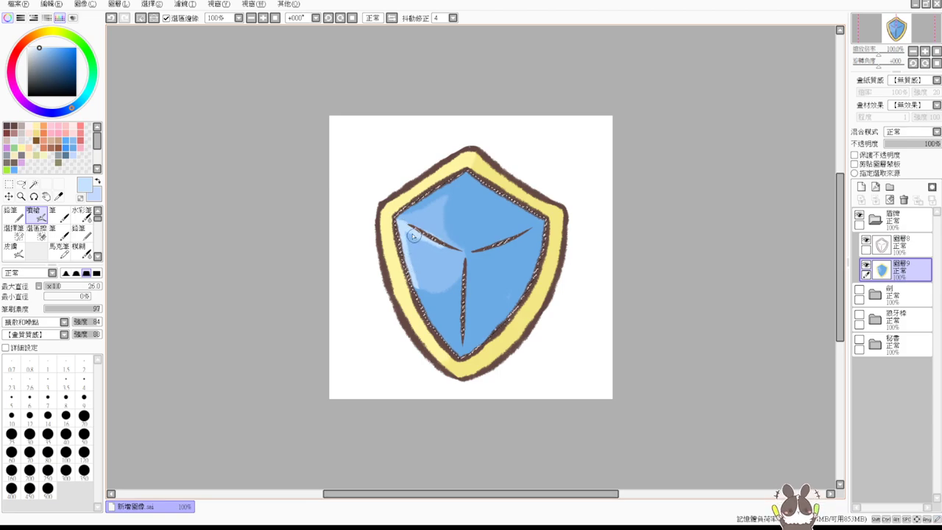
mouse_move(428, 297)
mouse_down()
mouse_move(421, 197)
mouse_move(411, 235)
mouse_move(426, 264)
mouse_up()
key(ctrl+d)
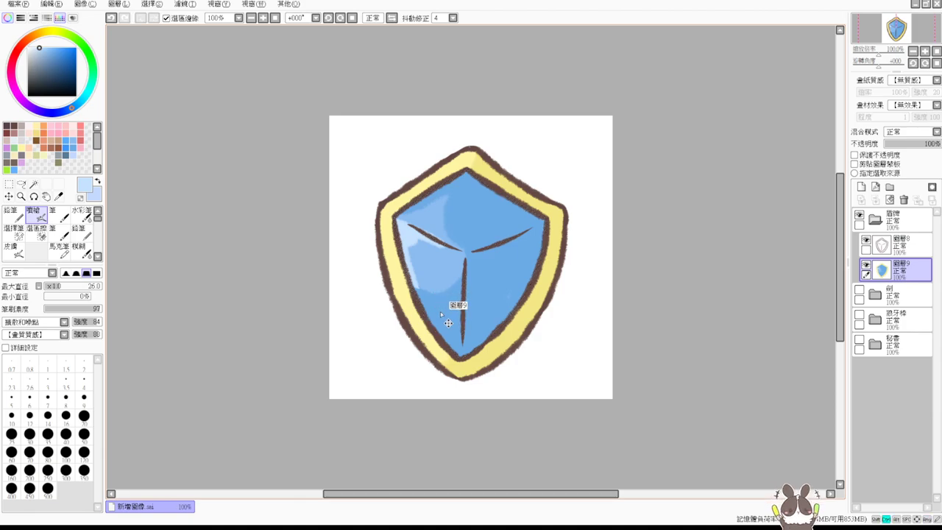
alt+click(472, 234)
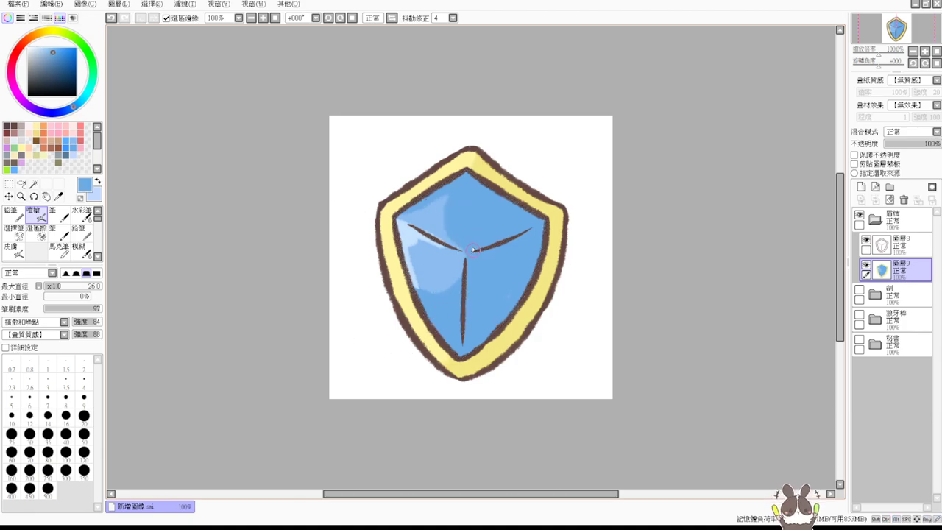
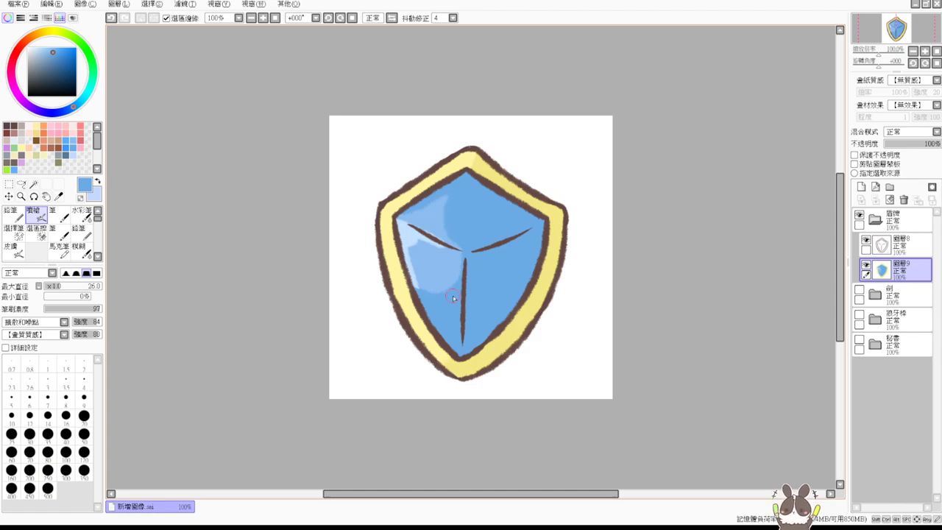
Step: Collapse and hide the 盾牌 group, and add a new layer group above it with an empty layer inside
click(876, 219)
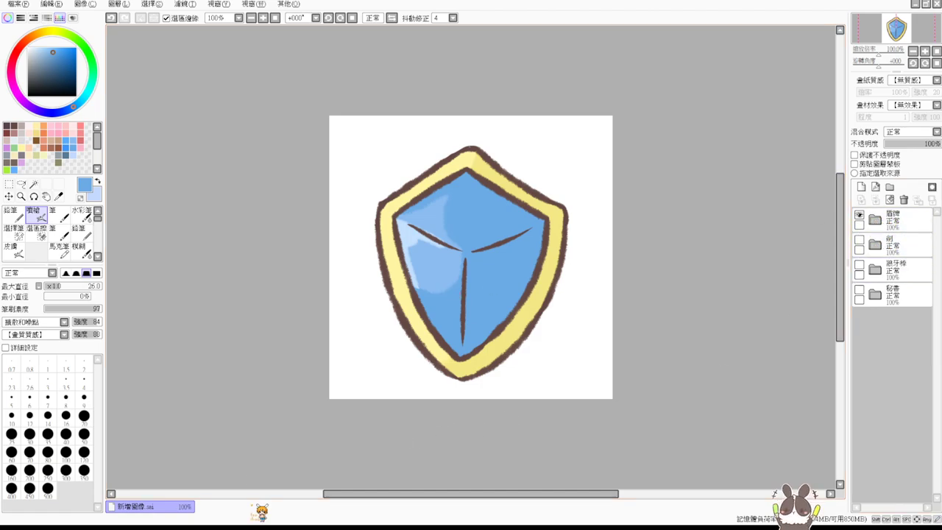
click(859, 215)
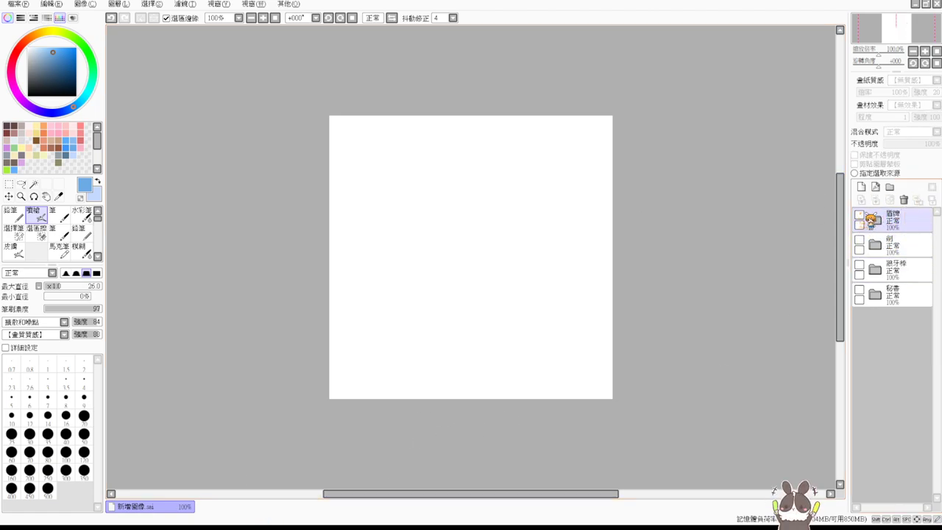
click(892, 187)
drag(900, 268, 902, 218)
click(884, 246)
click(861, 187)
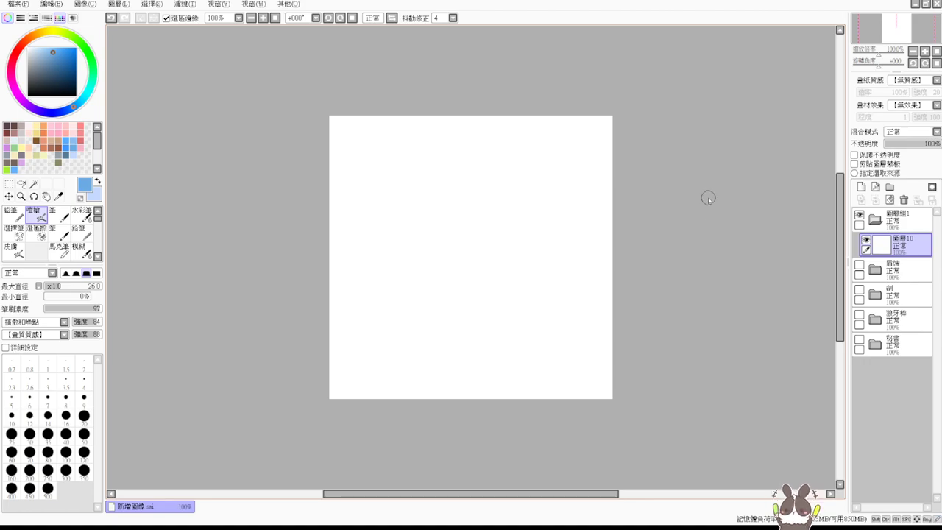
Step: Paint a star's rounded top point and its left and right points in dark brown on the new layer
click(16, 125)
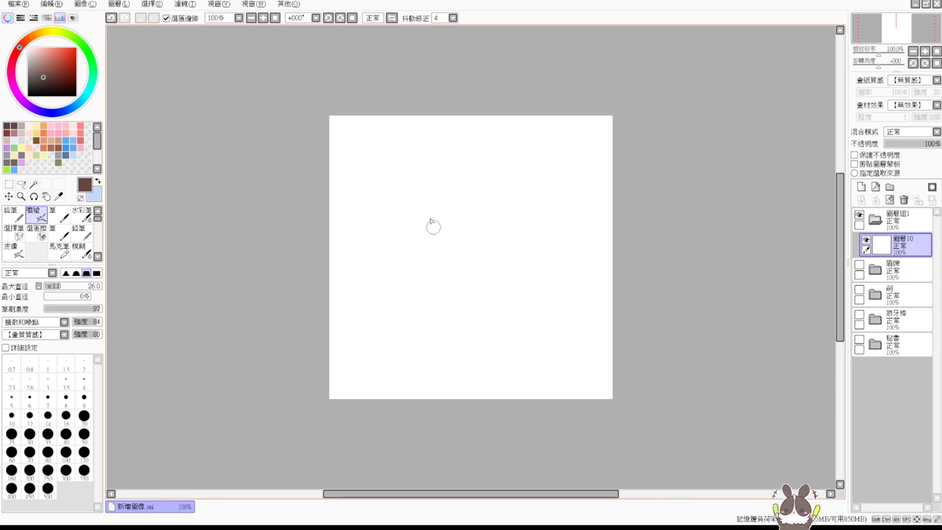
drag(408, 220, 434, 162)
key(ctrl+z)
mouse_move(402, 224)
mouse_down()
mouse_move(423, 166)
mouse_move(468, 164)
mouse_move(495, 213)
mouse_up()
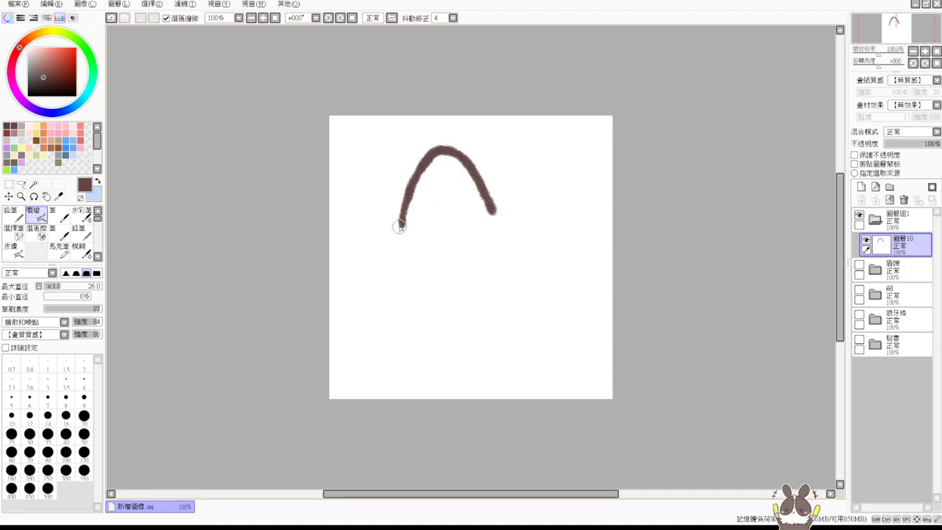
mouse_move(401, 223)
mouse_down()
mouse_move(351, 256)
mouse_move(382, 296)
mouse_up()
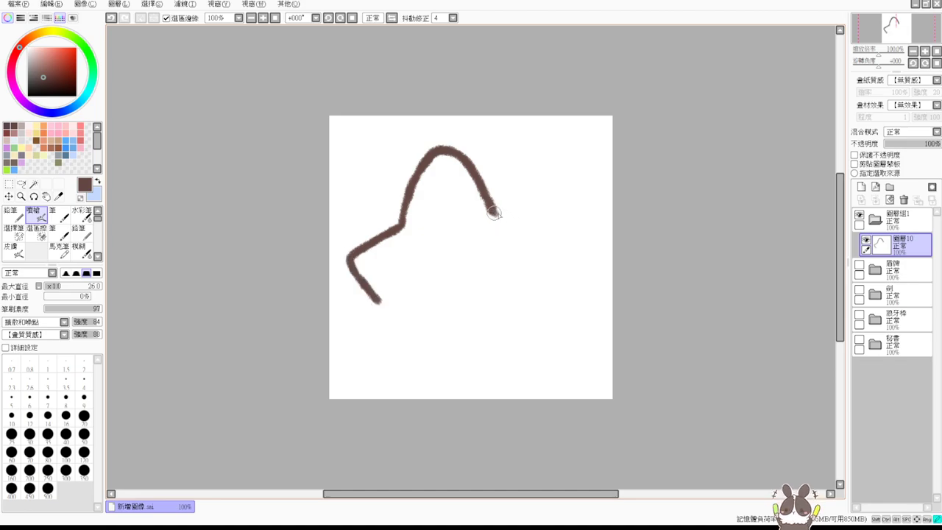
mouse_move(493, 212)
mouse_down()
mouse_move(558, 227)
mouse_move(540, 284)
mouse_up()
mouse_move(369, 290)
mouse_down()
mouse_move(390, 314)
mouse_move(395, 374)
mouse_move(460, 340)
mouse_up()
key(ctrl+z)
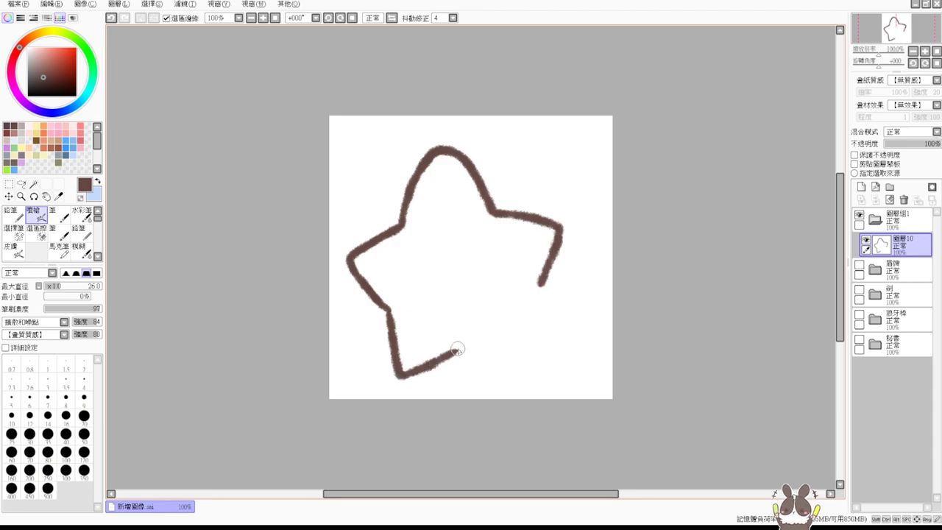
key(ctrl+z)
drag(389, 315, 412, 378)
key(ctrl+z)
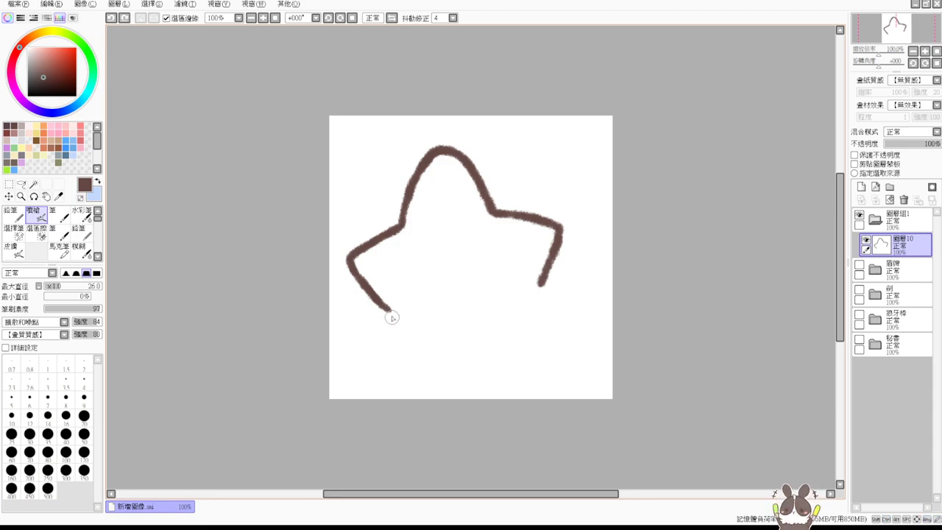
Step: Paint the star's lower-left point from the left notch to the notch between the two lower points
mouse_move(391, 317)
mouse_down()
mouse_move(404, 377)
mouse_move(456, 347)
mouse_move(518, 373)
mouse_up()
key(ctrl+z)
mouse_move(464, 343)
mouse_down()
mouse_move(431, 363)
mouse_move(466, 342)
mouse_move(541, 375)
mouse_up()
key(ctrl+z)
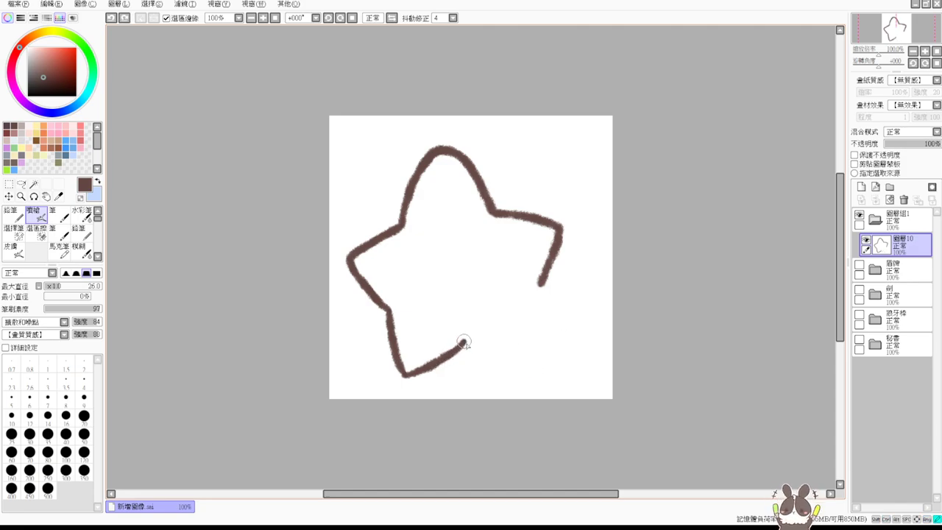
drag(464, 341, 545, 360)
drag(539, 283, 551, 359)
key(ctrl+z)
key(ctrl+z)
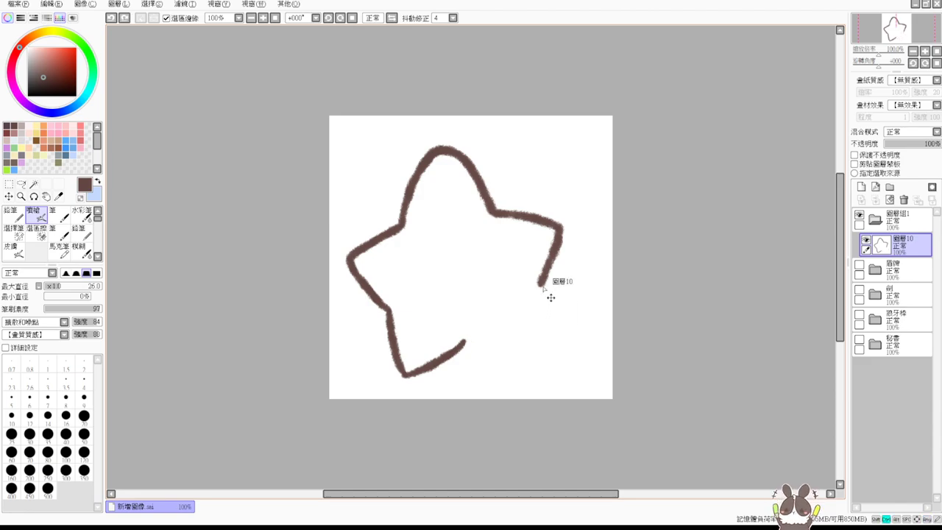
drag(545, 276, 529, 294)
key(ctrl+z)
drag(553, 263, 530, 298)
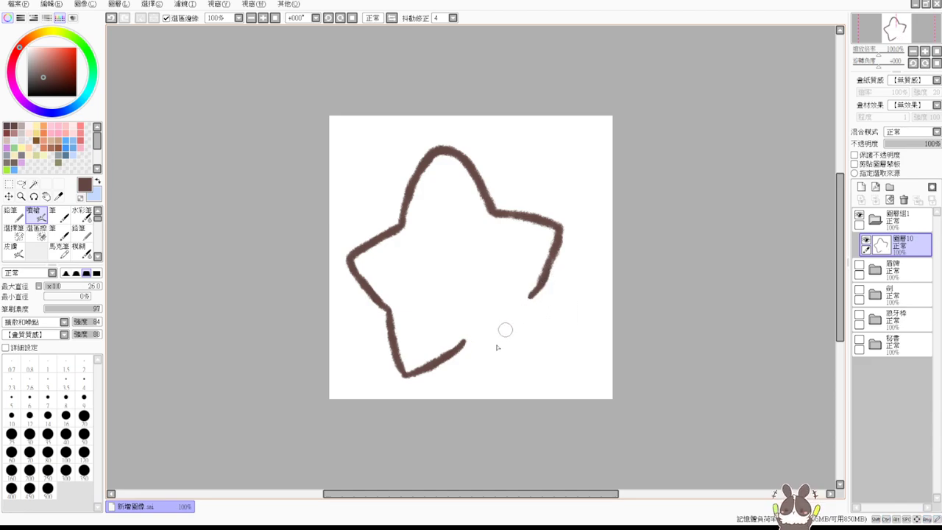
drag(469, 347, 529, 366)
key(ctrl+z)
drag(465, 341, 531, 366)
drag(529, 299, 533, 368)
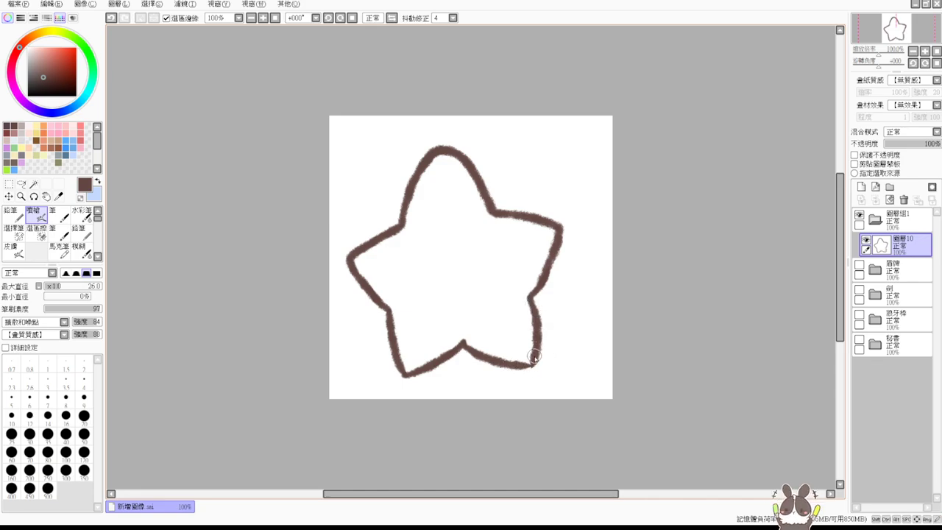
key(ctrl+z)
key(ctrl+z)
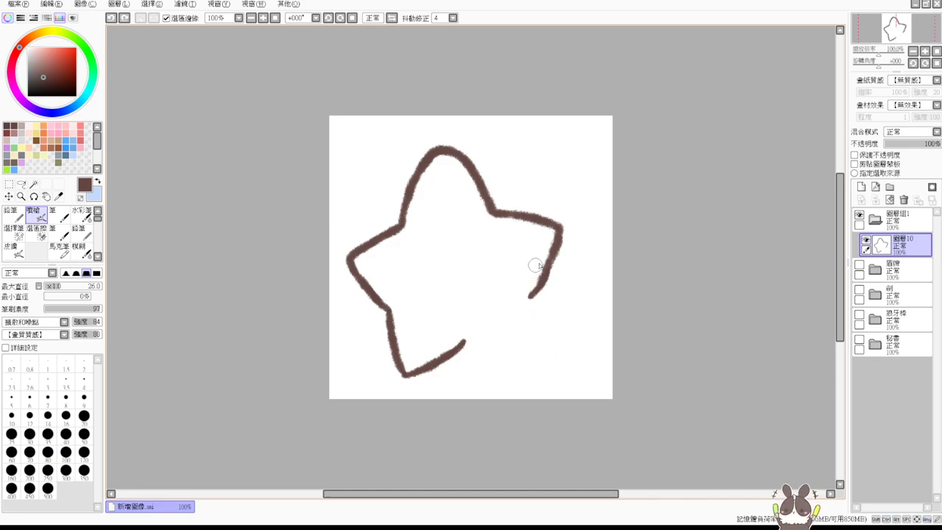
Step: Erase the lower edge of the star's right point and repaint it as a shorter curve ending higher up
key(e)
drag(561, 223, 527, 304)
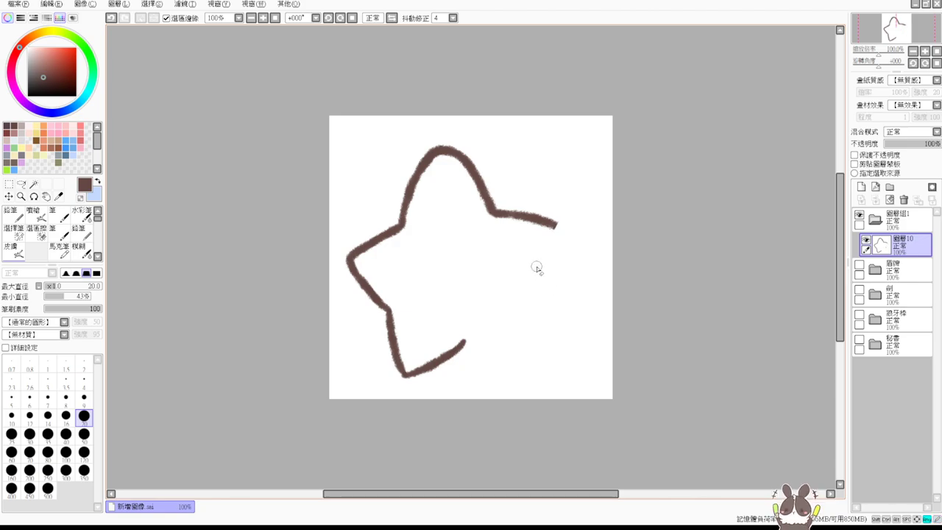
key(v)
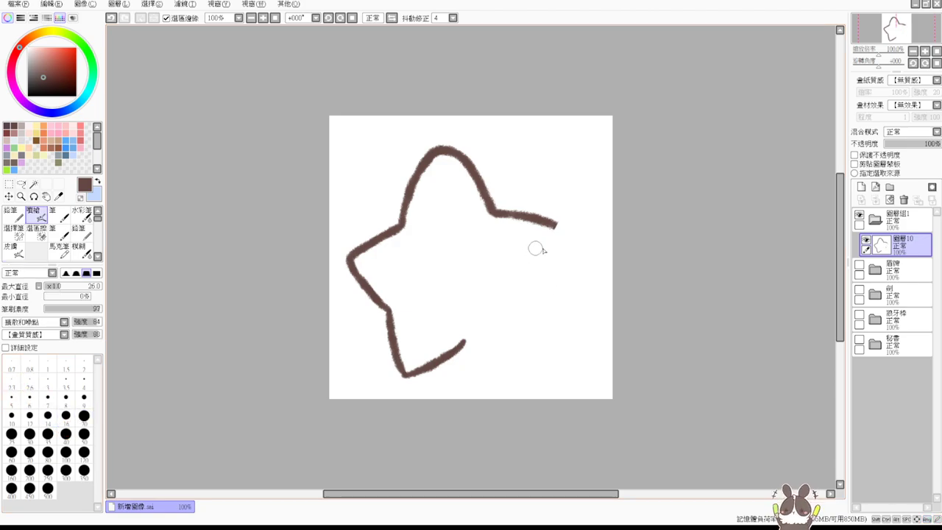
drag(556, 223, 541, 266)
key(ctrl+z)
key(ctrl+z)
drag(555, 224, 536, 281)
Step: Paint the star's lower-right point in dark brown, from the notch between the lower points up to the right notch
drag(465, 340, 526, 363)
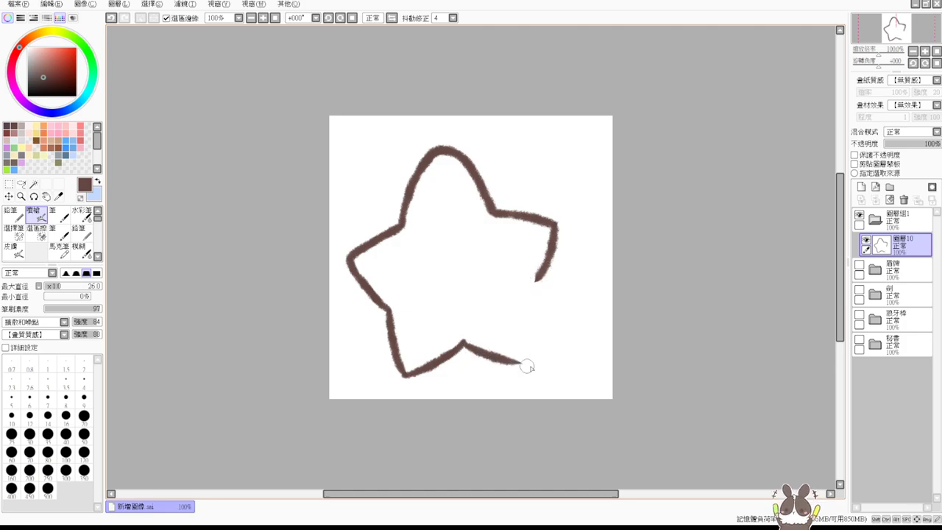
key(ctrl+z)
drag(471, 342, 542, 361)
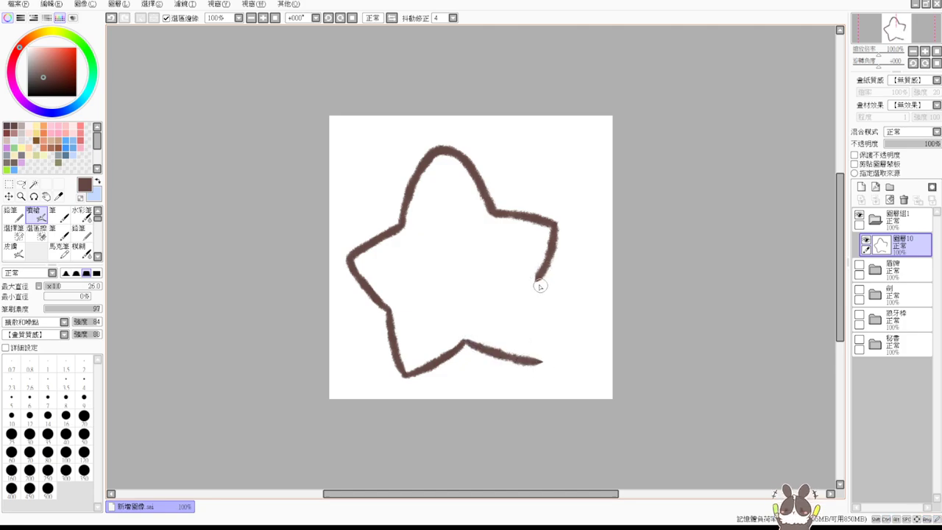
drag(538, 284, 544, 362)
key(ctrl+z)
drag(525, 288, 545, 361)
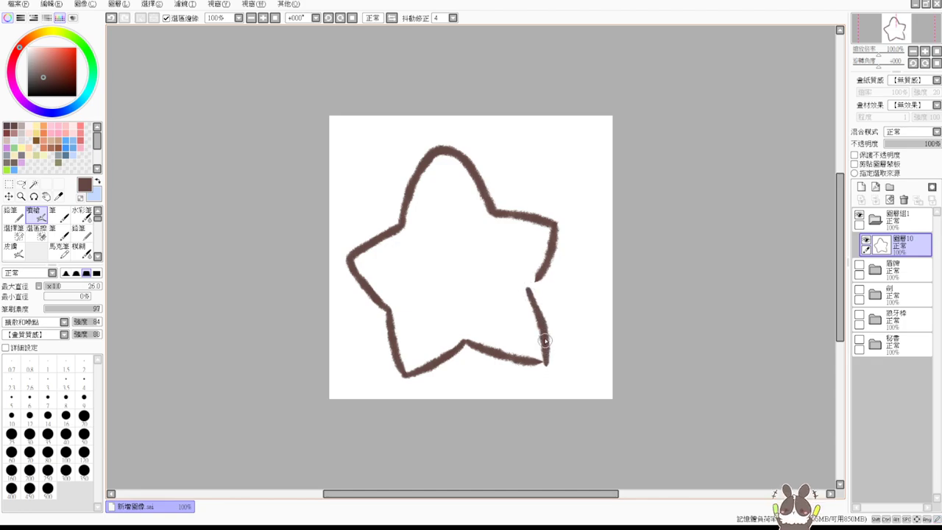
key(ctrl+z)
drag(524, 286, 545, 360)
key(ctrl+z)
drag(519, 289, 545, 361)
key(ctrl+z)
key(ctrl+z)
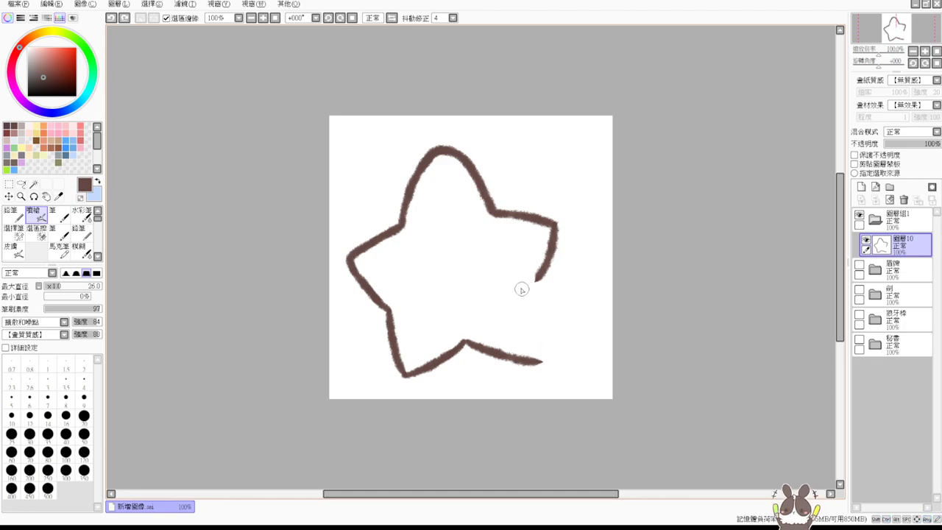
drag(521, 288, 545, 360)
Step: Erase the star's right point and repaint it between the upper-right notch and the right notch
key(e)
mouse_move(538, 280)
mouse_down()
mouse_move(558, 244)
mouse_move(535, 250)
mouse_move(516, 237)
mouse_move(525, 198)
mouse_move(510, 189)
mouse_move(505, 195)
mouse_move(552, 220)
mouse_up()
key(e)
key(ctrl+z)
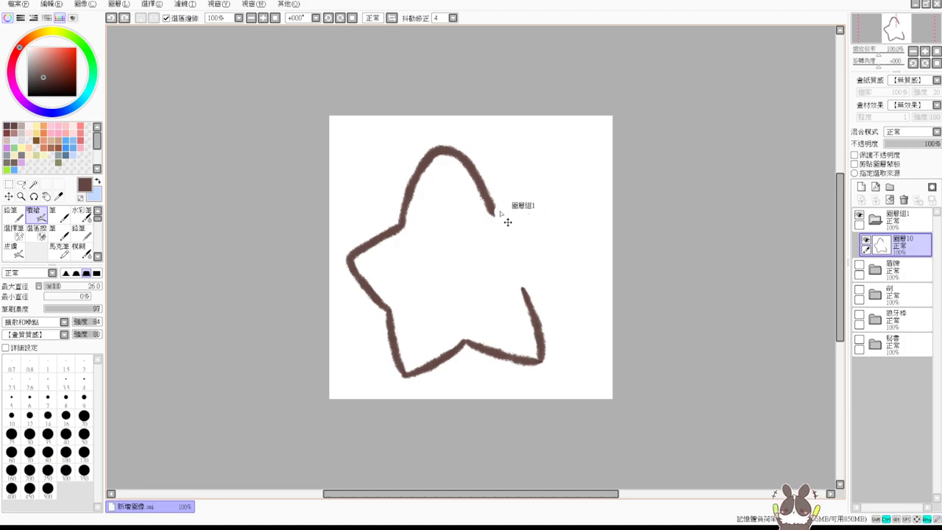
mouse_move(493, 211)
mouse_down()
mouse_move(557, 214)
mouse_move(523, 289)
mouse_up()
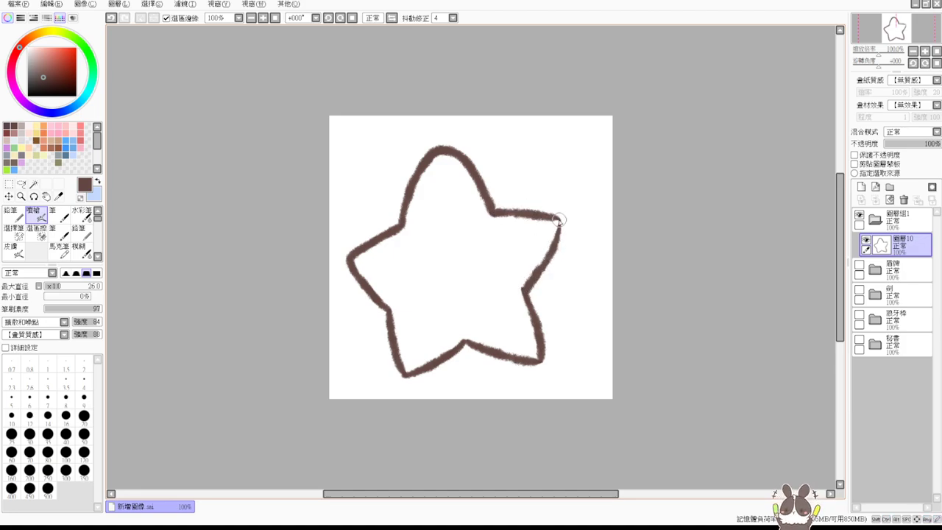
drag(551, 219, 561, 222)
Step: Shift the whole star slightly to the right and thin the sides of its top point on the outline layer
mouse_move(574, 287)
mouse_down()
mouse_move(589, 272)
mouse_move(585, 287)
mouse_up()
key(e)
click(435, 147)
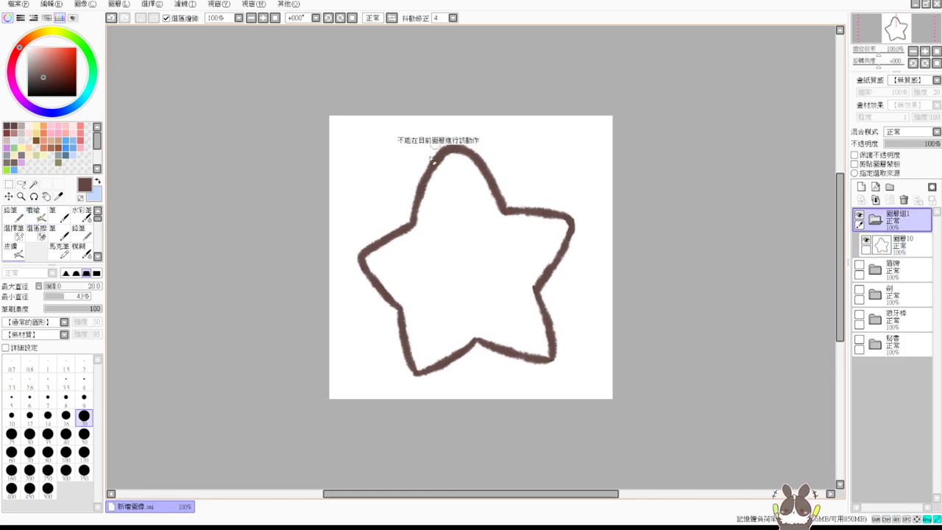
ctrl+click(464, 150)
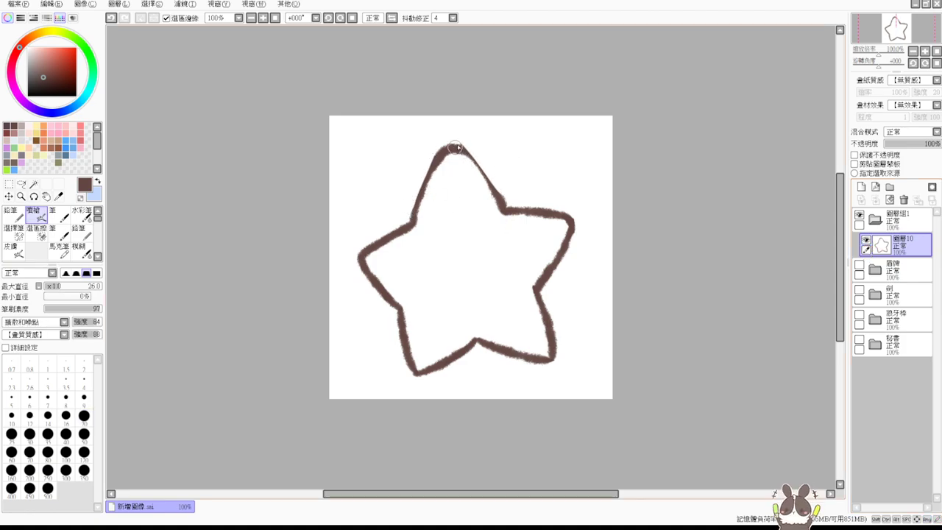
Step: Repaint the right side of the top point as a straighter line down to the upper-right notch
key(e)
drag(463, 147, 495, 182)
drag(454, 150, 499, 195)
key(ctrl+z)
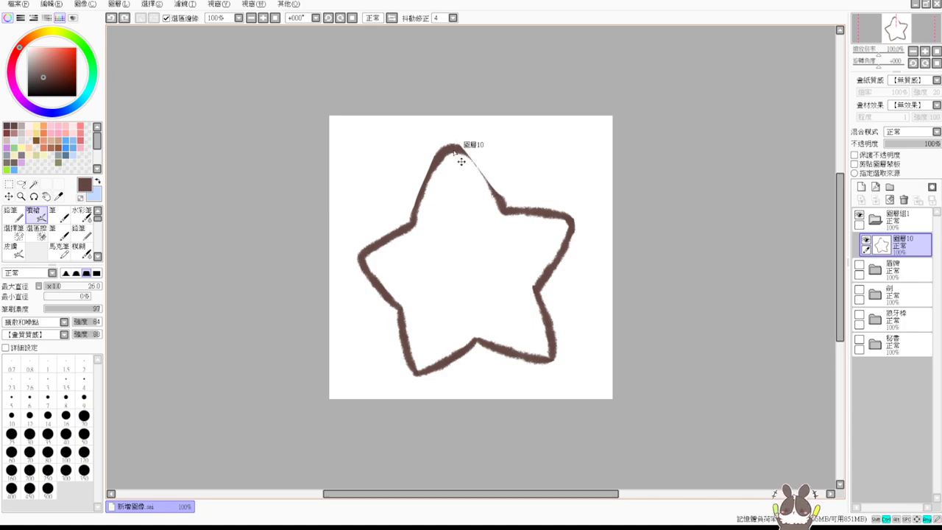
drag(454, 150, 502, 201)
key(e)
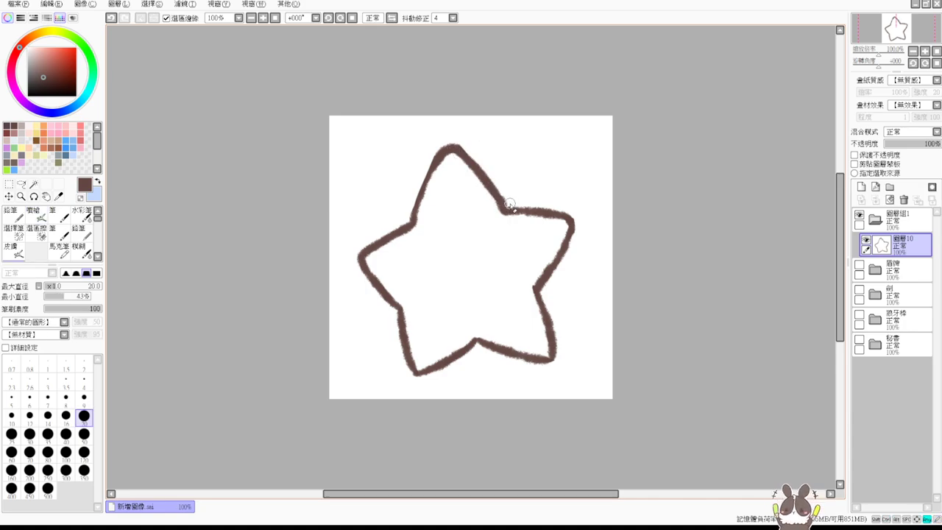
key(b)
drag(475, 167, 514, 213)
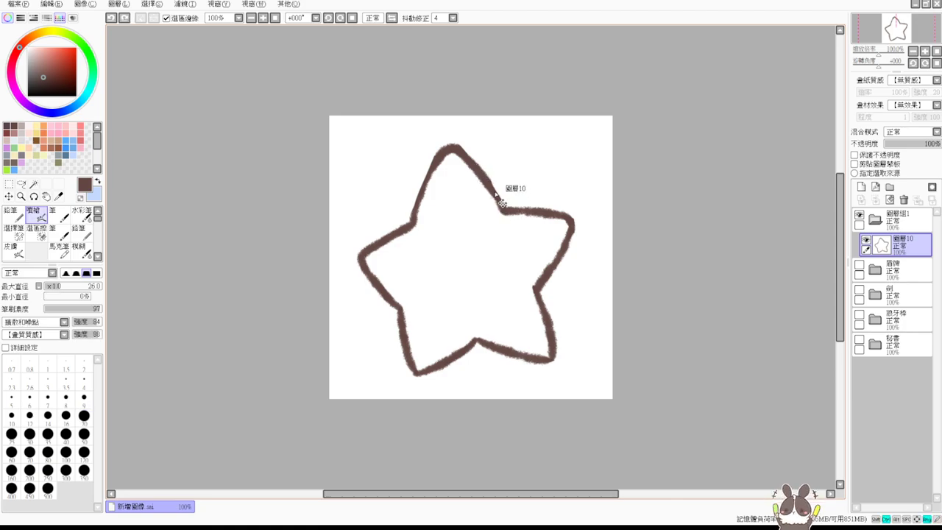
key(e)
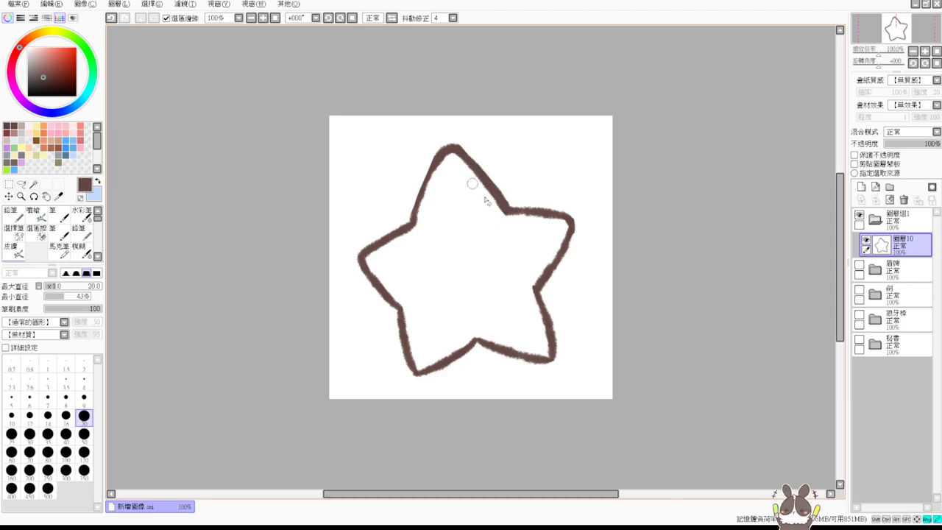
Step: Repaint the left side of the top point in dark brown down to the upper-left notch
key(v)
drag(414, 219, 436, 169)
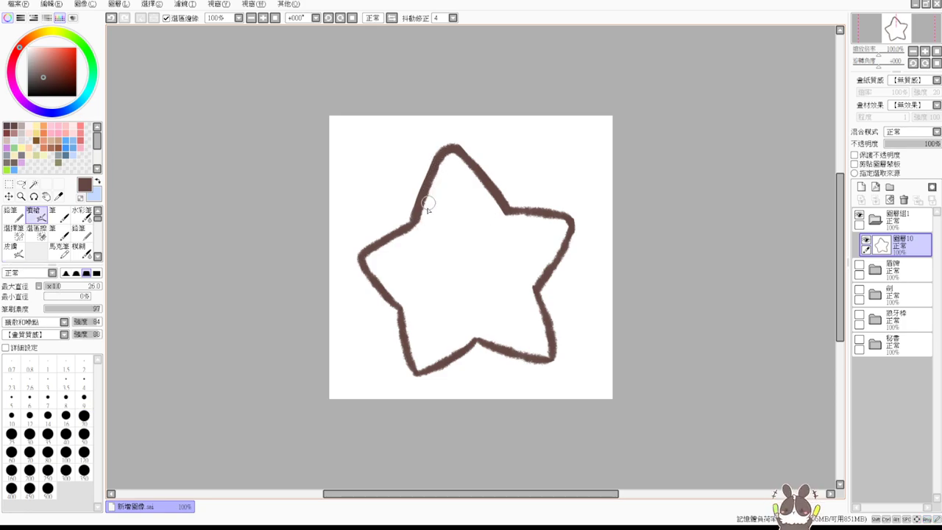
key(ctrl+z)
key(ctrl+z)
mouse_move(416, 223)
mouse_down()
mouse_move(438, 158)
mouse_move(415, 225)
mouse_up()
Step: Even out the outline around the star's lower-left, right and bottom notches with the brush and eraser
mouse_move(363, 263)
mouse_down()
mouse_move(396, 314)
mouse_move(375, 284)
mouse_move(405, 319)
mouse_up()
drag(540, 291, 552, 343)
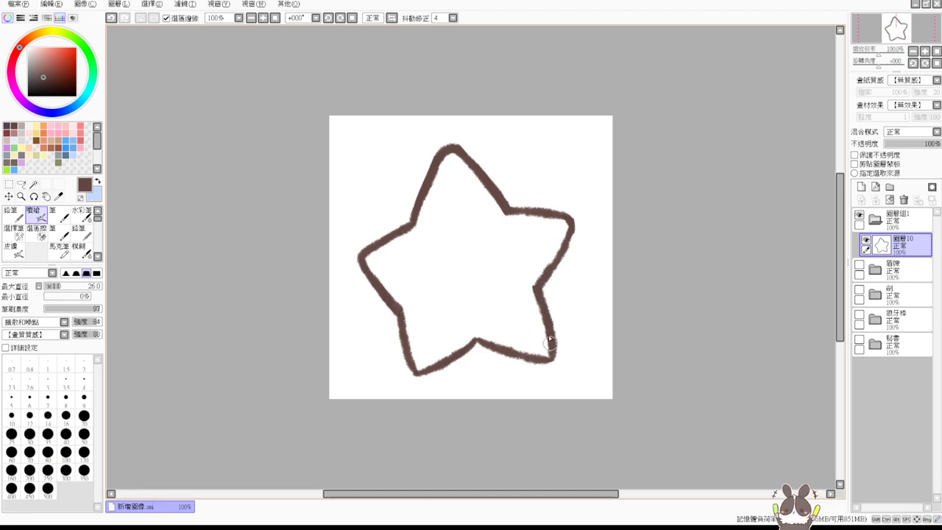
key(e)
drag(528, 284, 541, 336)
key(b)
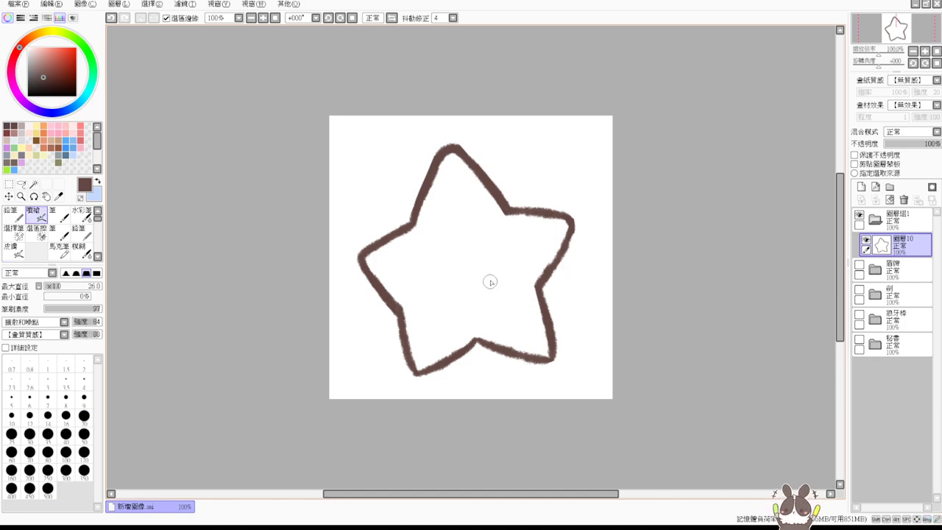
mouse_move(476, 346)
mouse_down()
mouse_move(452, 358)
mouse_move(476, 344)
mouse_up()
Step: Paint two oval eyes and a small smile in dark brown at the star's centre
drag(441, 256, 433, 276)
key(ctrl+z)
mouse_move(493, 266)
mouse_down()
mouse_move(489, 258)
mouse_move(487, 274)
mouse_move(469, 269)
mouse_up()
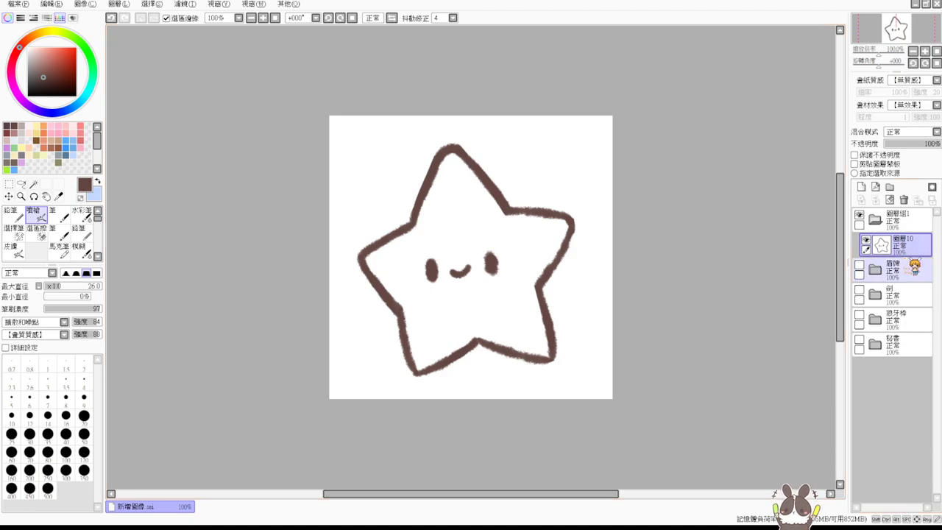
Step: Add an empty layer beneath the outline layer and rename the star's layer group to 星星
click(861, 187)
click(907, 217)
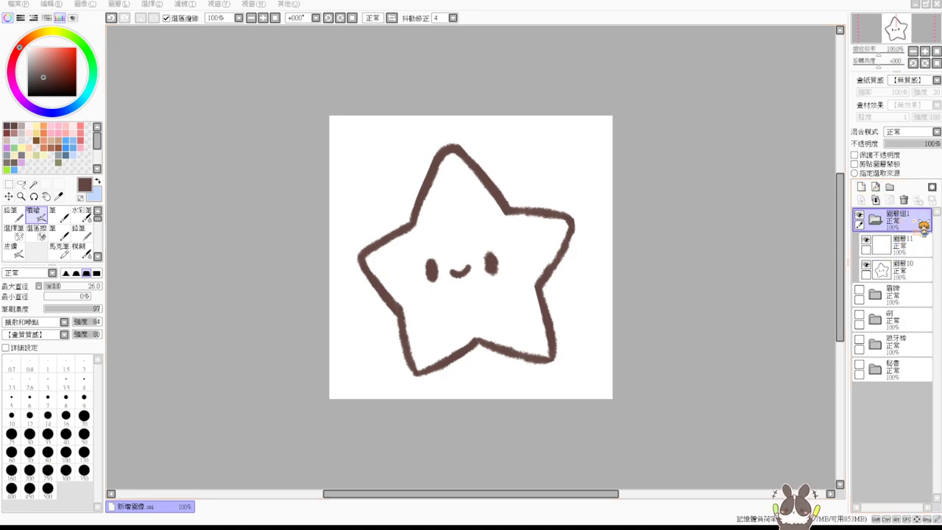
double_click(922, 222)
text(星星)
key(Return)
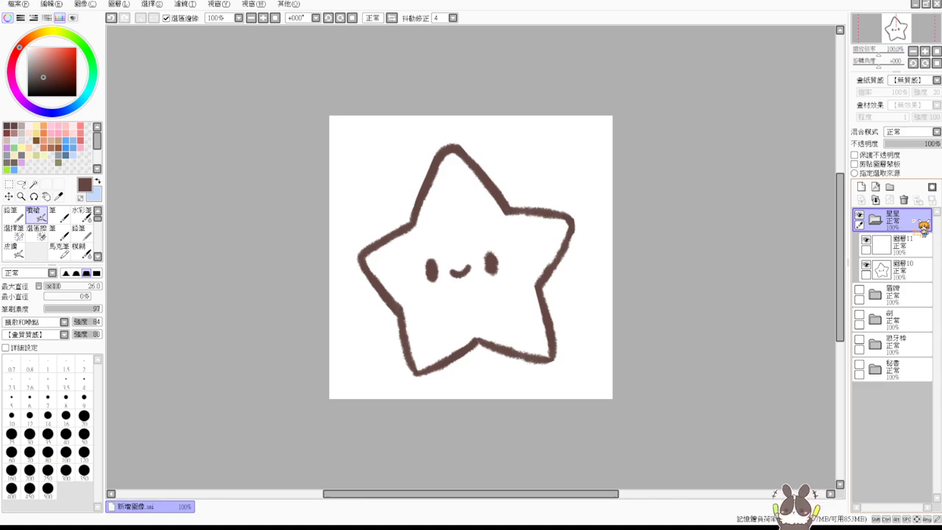
drag(911, 246, 916, 273)
Step: On the outline layer, repaint the right eye closer to the smile and retouch the lower-right point's bottom edge
click(911, 247)
key(e)
mouse_move(492, 255)
mouse_down()
mouse_move(492, 271)
mouse_move(479, 258)
mouse_move(492, 263)
mouse_up()
key(v)
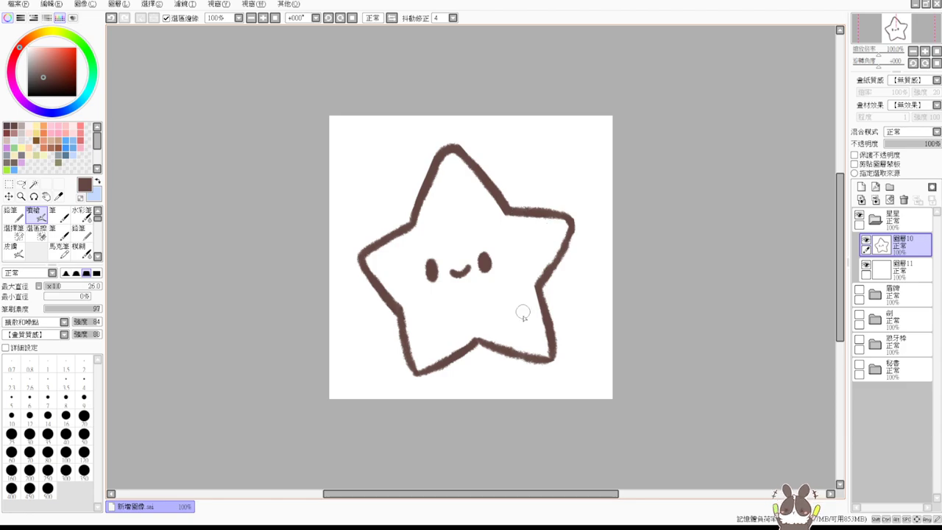
drag(486, 345, 541, 360)
key(ctrl+z)
key(e)
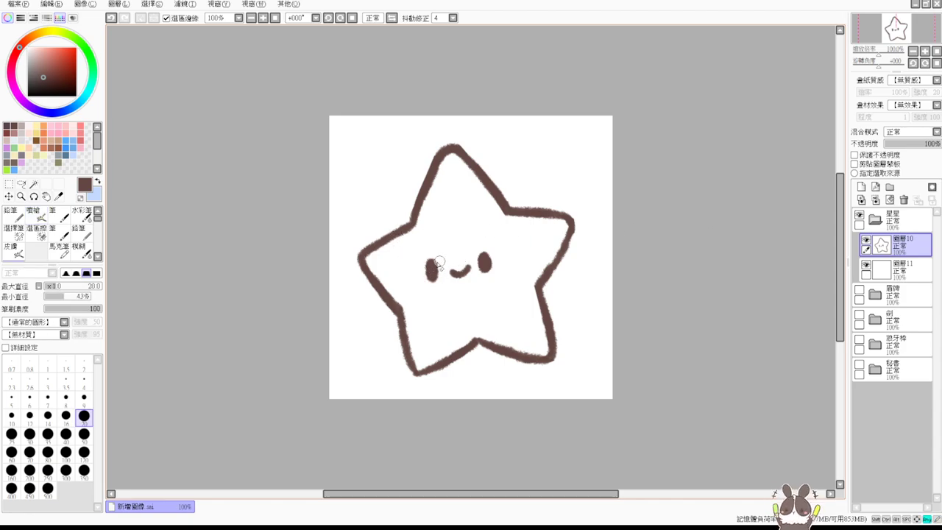
mouse_move(430, 266)
mouse_down()
mouse_move(440, 269)
mouse_move(427, 287)
mouse_move(473, 281)
mouse_move(436, 298)
mouse_move(427, 293)
mouse_move(489, 284)
mouse_up()
key(b)
key(ctrl+z)
key(ctrl+z)
key(ctrl+z)
key(ctrl+z)
key(ctrl+z)
key(ctrl+z)
key(ctrl+z)
key(ctrl+z)
key(ctrl+z)
key(ctrl+z)
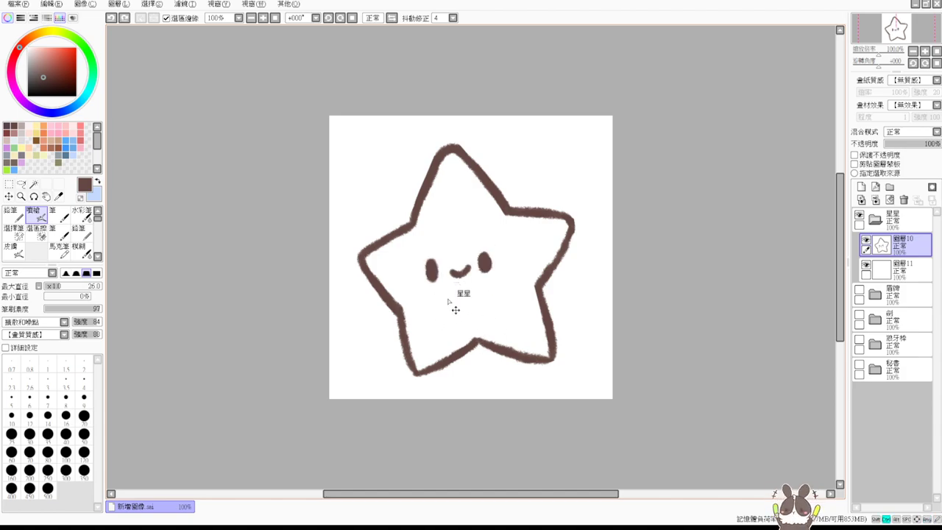
Step: Try a lower face with large round eyes and a small smile, and undo back to the oval-eyed face
key(ctrl+z)
key(ctrl+z)
key(ctrl+z)
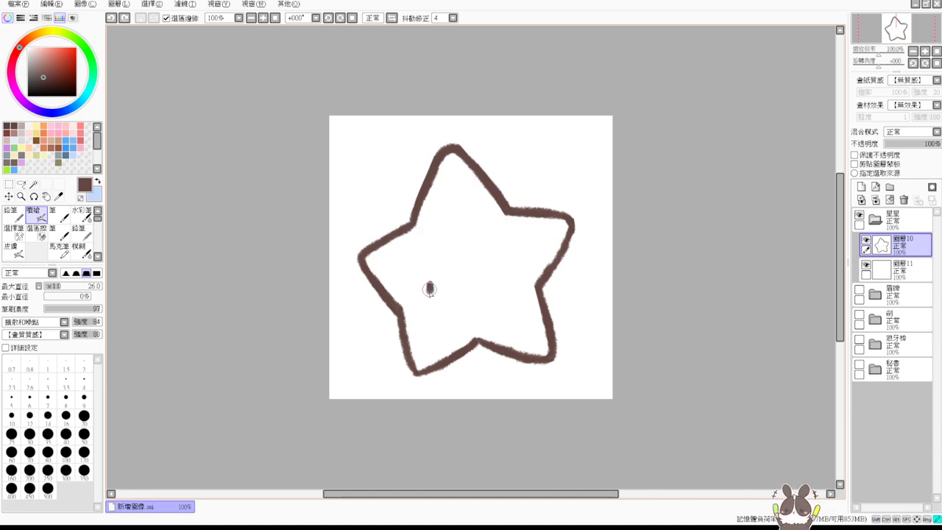
key(ctrl+z)
mouse_move(427, 296)
mouse_down()
mouse_move(427, 283)
mouse_move(434, 295)
mouse_up()
key(ctrl+z)
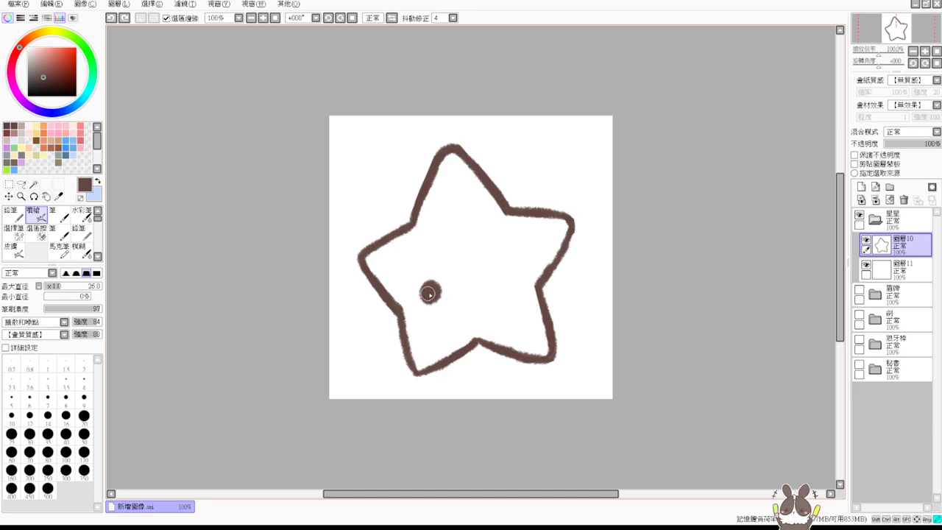
key(ctrl+z)
key(ctrl+z)
mouse_move(463, 289)
mouse_down()
mouse_move(452, 291)
mouse_move(488, 283)
mouse_up()
key(ctrl+z)
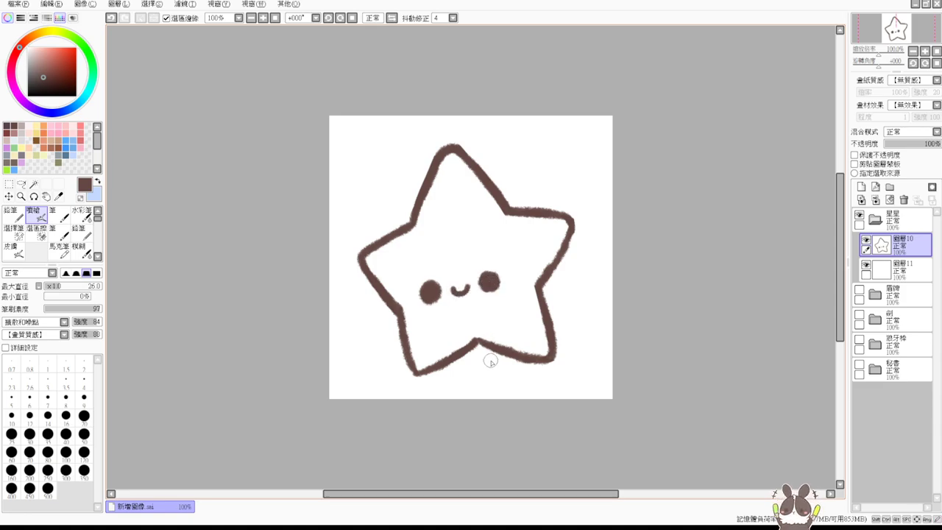
key(ctrl+z)
key(ctrl+z)
key(ctrl+z)
key(ctrl+z)
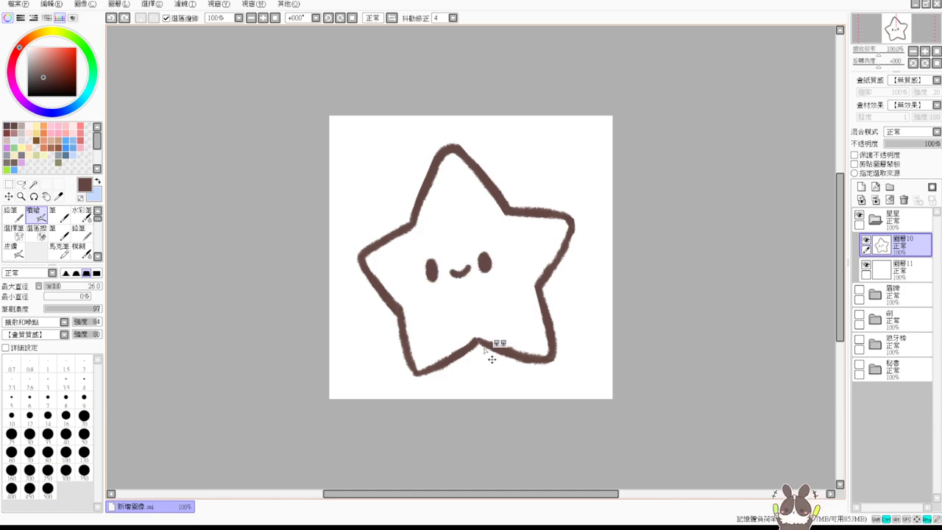
Step: Select the face with a freehand lasso, move it slightly down, and clear the selection
click(21, 184)
mouse_move(445, 243)
mouse_down()
mouse_move(515, 295)
mouse_move(471, 243)
mouse_up()
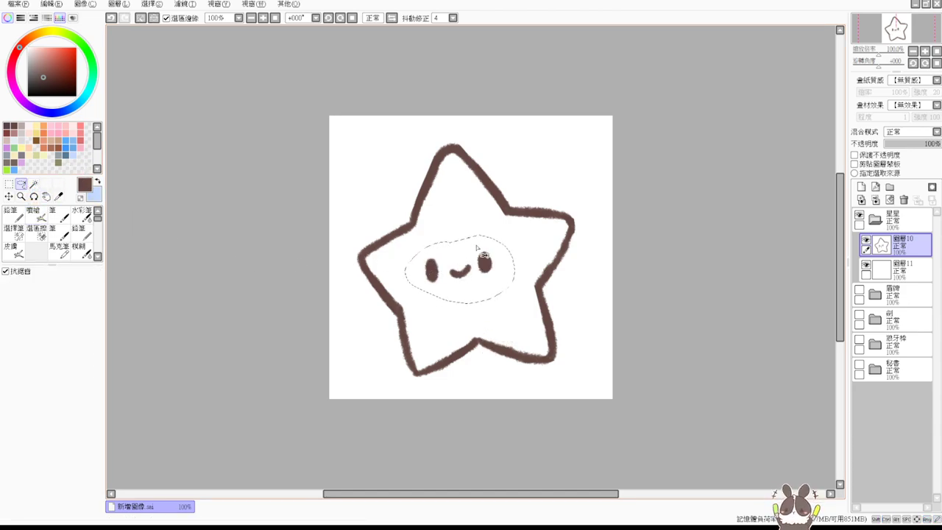
key(ctrl+t)
drag(486, 279, 496, 286)
key(Return)
key(ctrl+d)
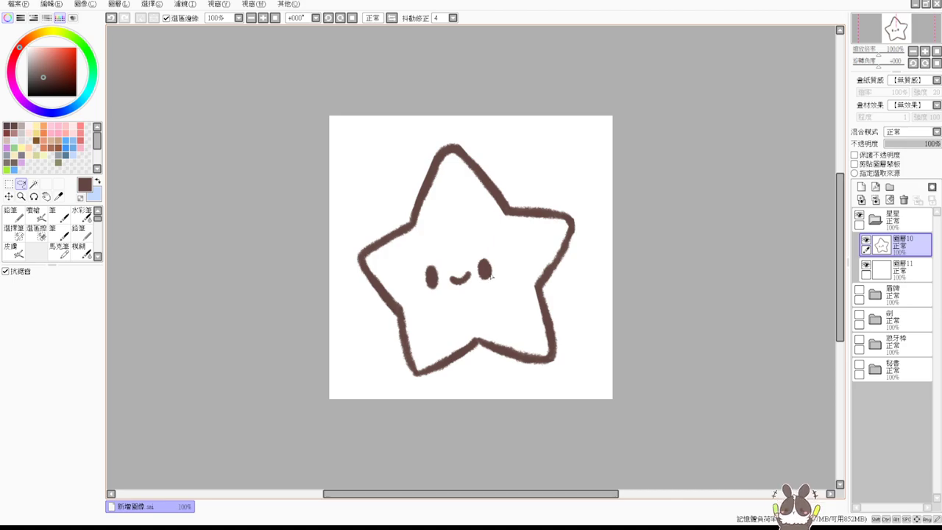
Step: Fill the empty layer beneath the star's outline with pale yellow
click(907, 269)
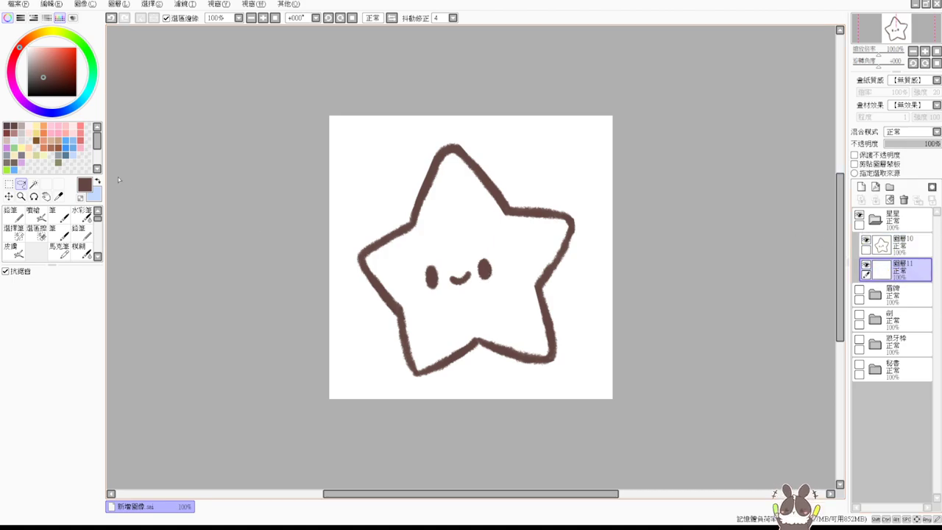
click(36, 128)
key(ctrl+f)
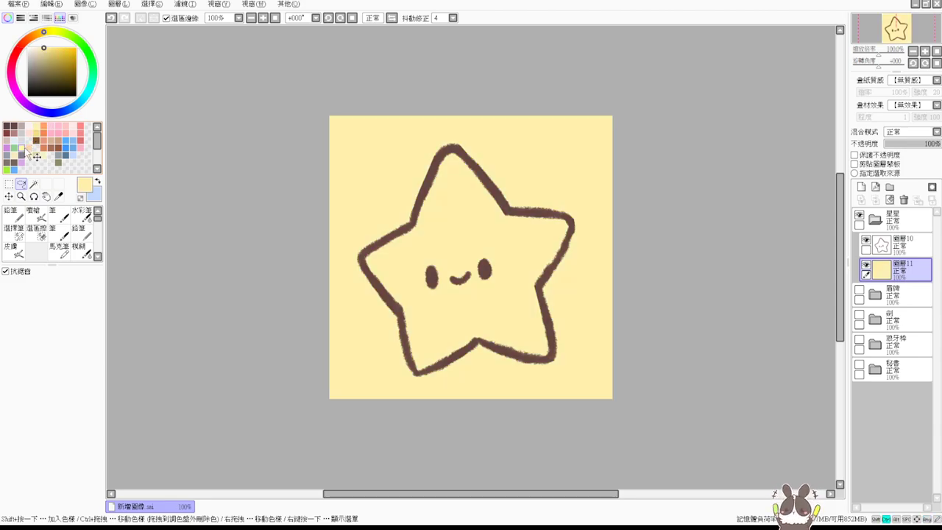
Step: Undo the full-canvas fill, select the star's interior including the face, and fill it with pale yellow beneath the outline
key(ctrl+z)
click(33, 184)
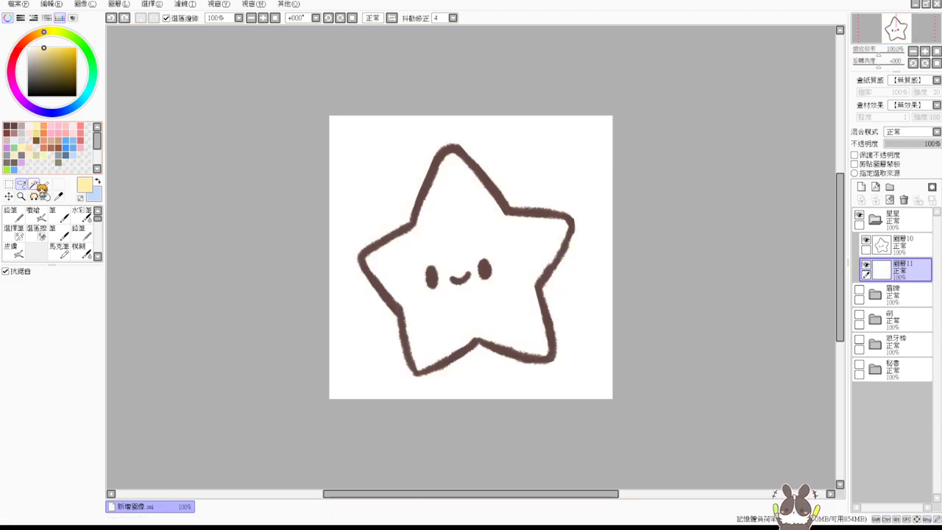
click(495, 249)
key(alt+BackSpace)
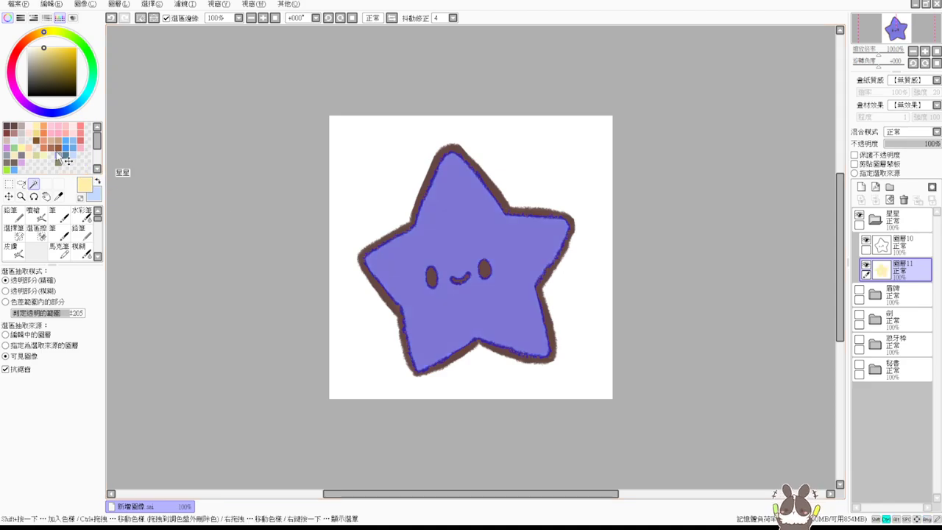
Step: Airbrush darker yellow shading inside the star along its right-hand edges and lower points, redoing the strokes on the upper and right points
click(37, 131)
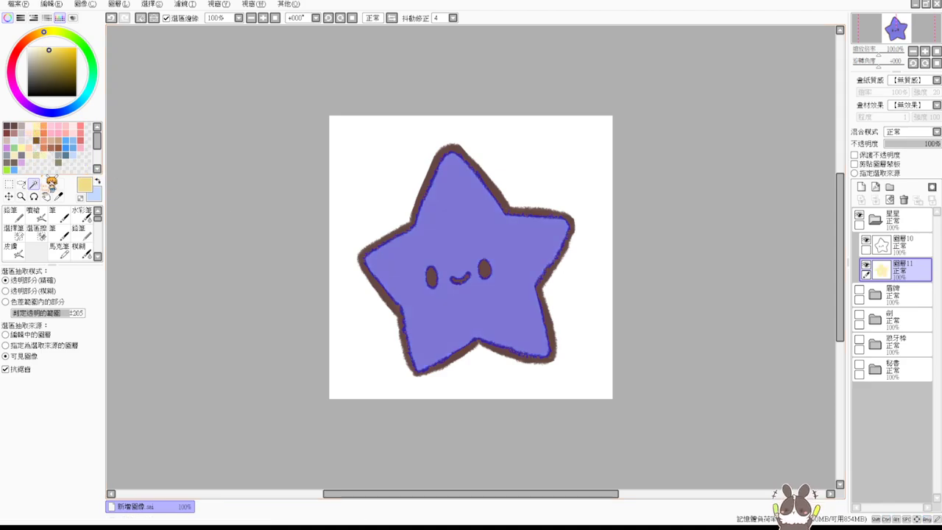
click(33, 214)
mouse_move(535, 254)
mouse_down()
mouse_move(563, 216)
mouse_move(548, 272)
mouse_move(558, 251)
mouse_move(550, 236)
mouse_move(539, 276)
mouse_move(543, 300)
mouse_move(527, 288)
mouse_move(518, 350)
mouse_move(530, 307)
mouse_move(534, 340)
mouse_move(561, 324)
mouse_move(562, 335)
mouse_move(541, 345)
mouse_move(538, 316)
mouse_move(491, 352)
mouse_move(472, 338)
mouse_move(439, 360)
mouse_move(402, 357)
mouse_move(395, 338)
mouse_move(417, 345)
mouse_up()
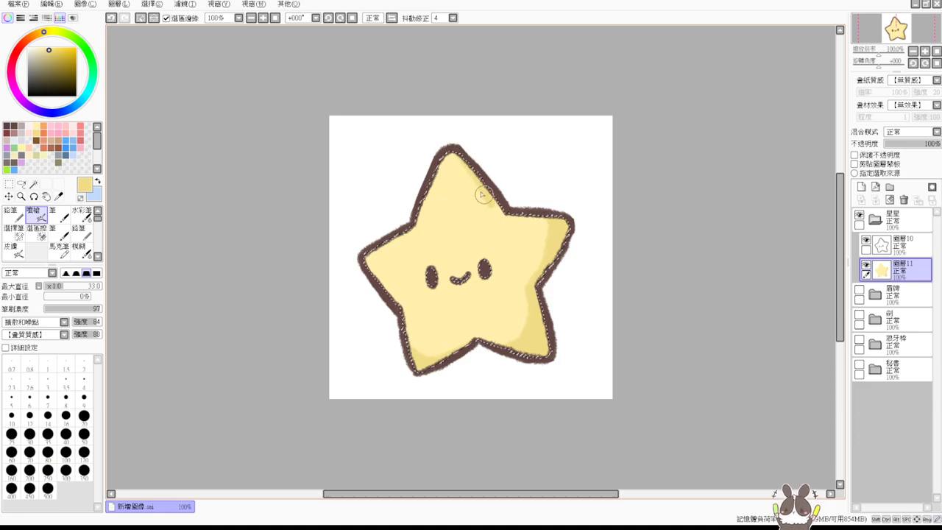
key(ctrl+z)
mouse_move(459, 158)
mouse_down()
mouse_move(489, 208)
mouse_move(480, 173)
mouse_move(449, 151)
mouse_move(502, 208)
mouse_up()
key(ctrl+z)
drag(471, 164, 486, 179)
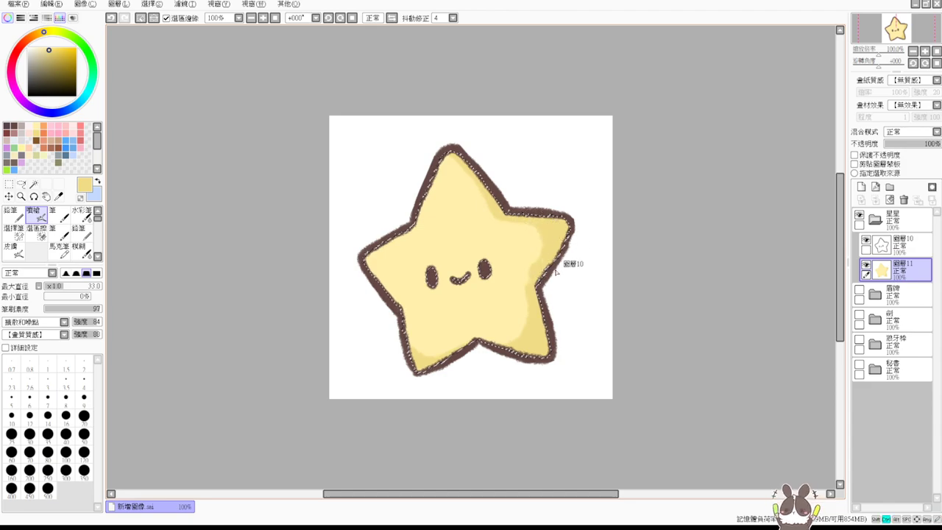
key(ctrl+z)
mouse_move(543, 225)
mouse_down()
mouse_move(548, 247)
mouse_move(532, 285)
mouse_up()
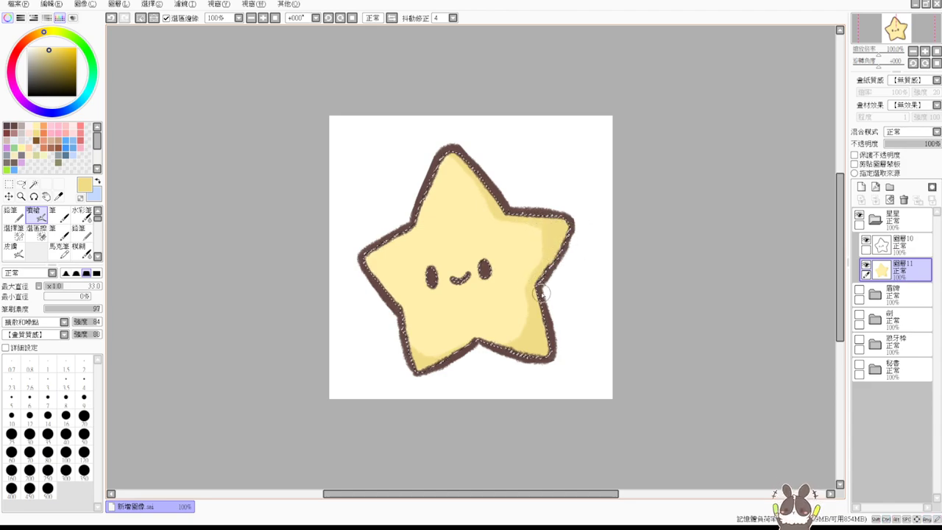
Step: Paint small cream highlights on the left side of the star's top point and on its left point
click(44, 47)
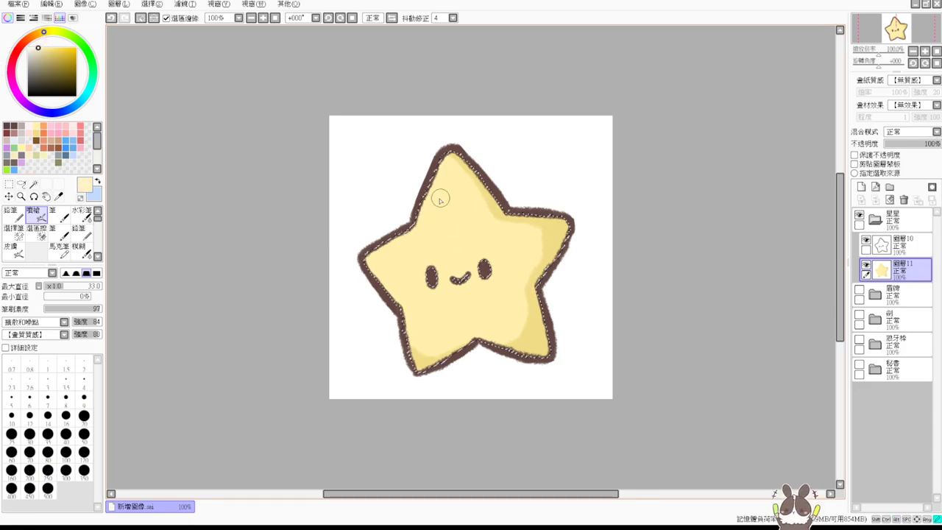
key(ctrl+z)
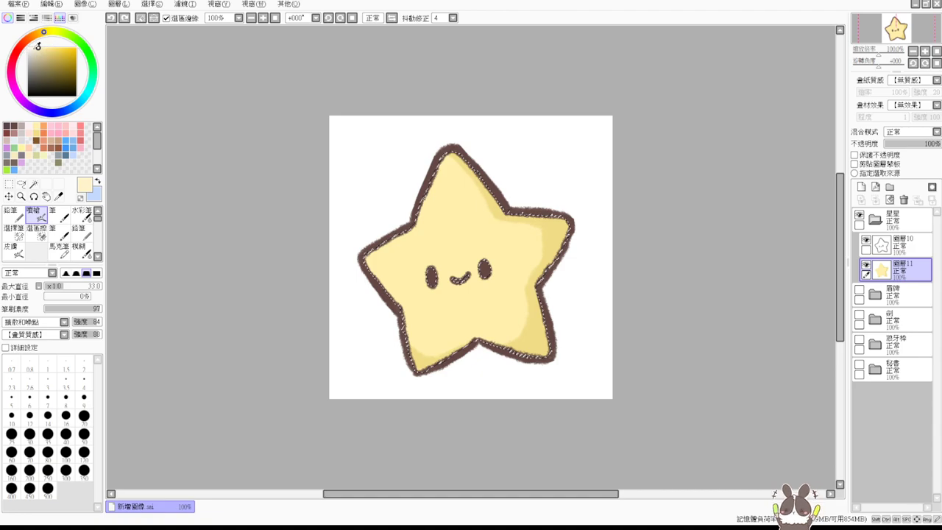
drag(441, 191, 436, 200)
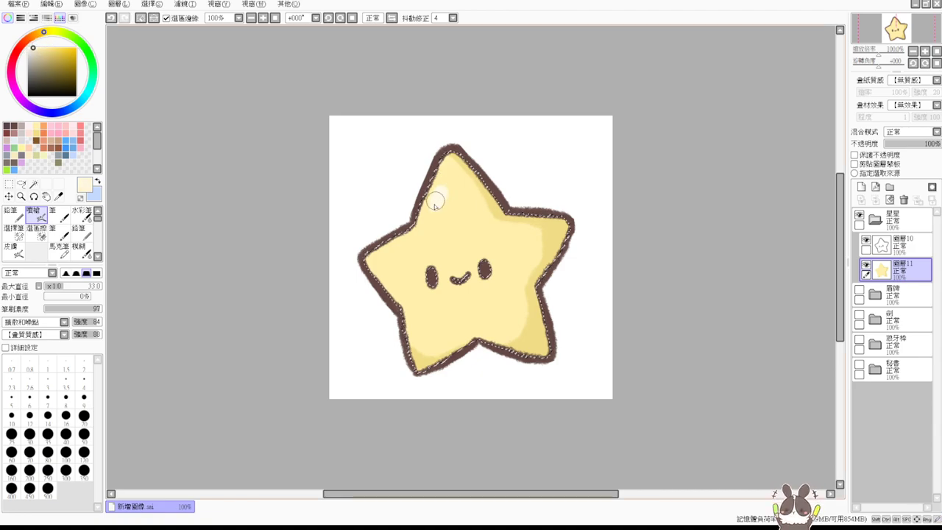
key(ctrl+z)
drag(381, 253, 391, 250)
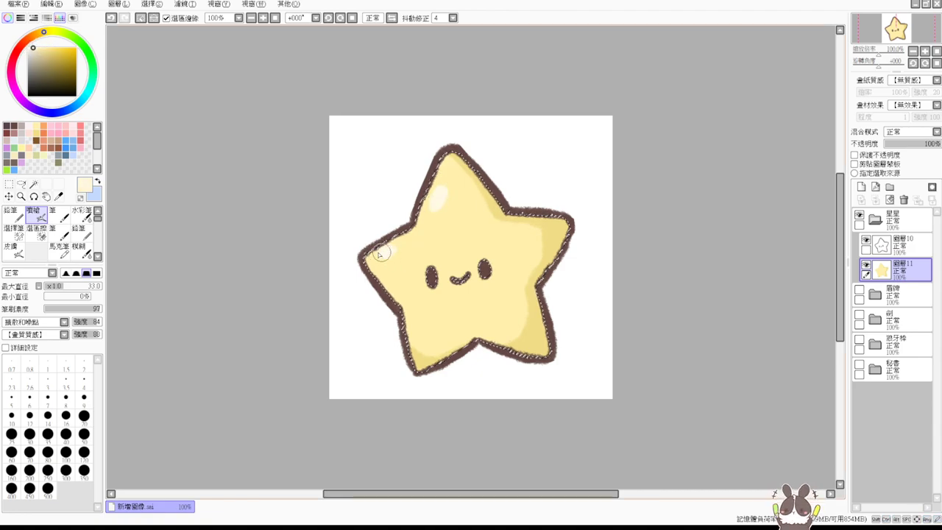
Step: Paint a soft pink blush oval beneath the outer side of each eye and clear the selection
click(87, 144)
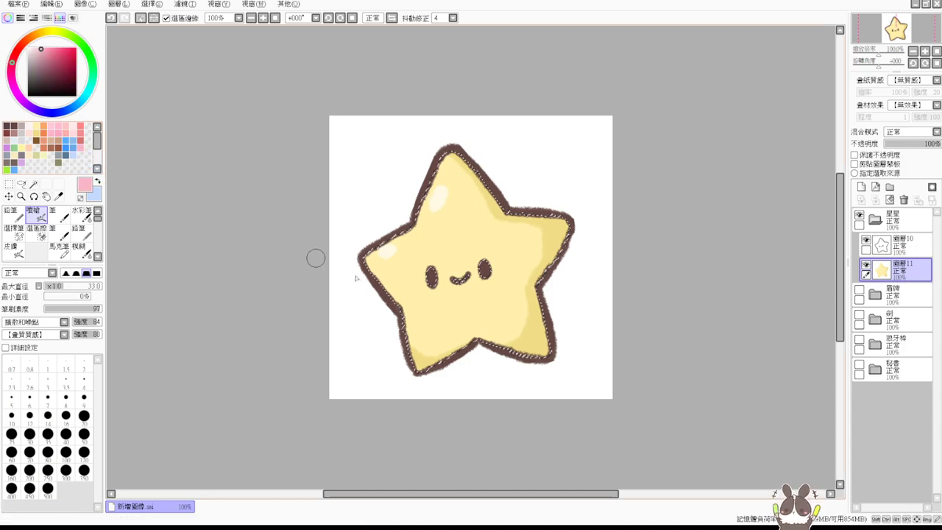
key(ctrl+z)
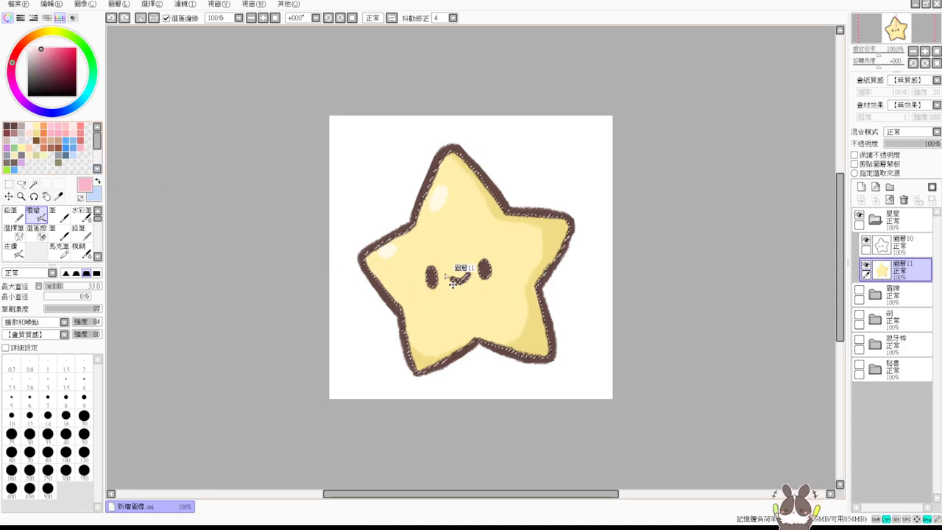
click(82, 125)
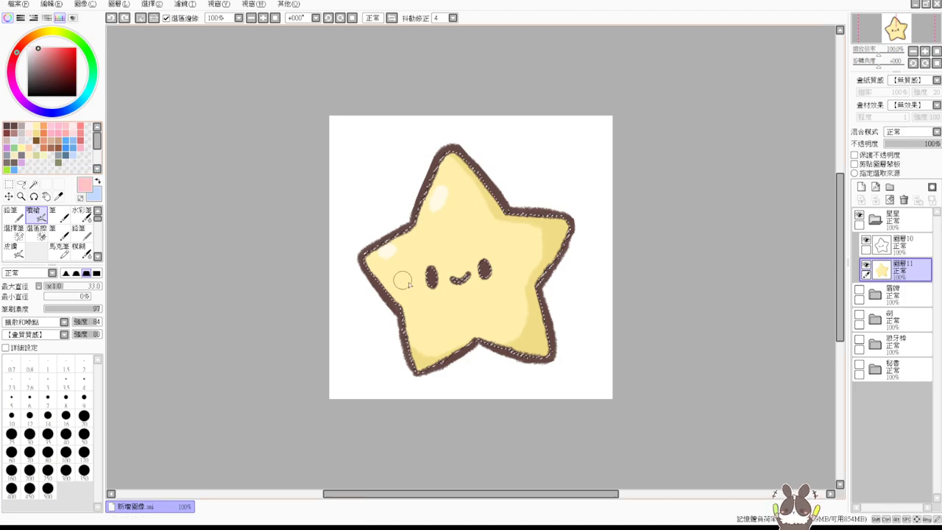
drag(411, 289, 405, 305)
key(ctrl+z)
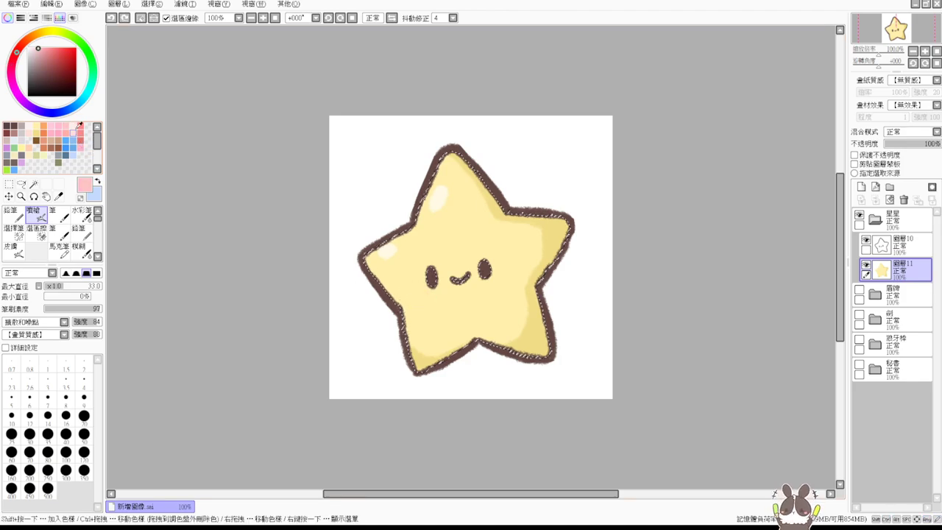
click(86, 141)
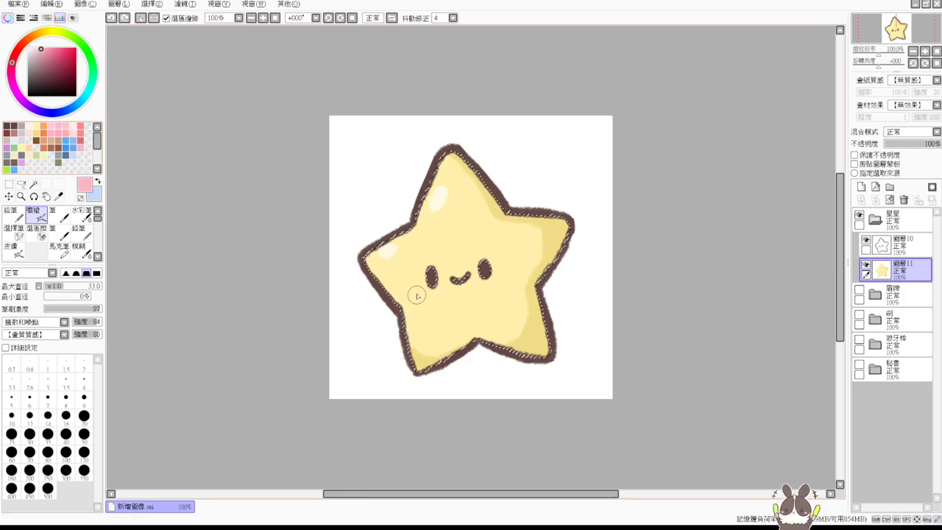
drag(410, 288, 406, 302)
drag(499, 278, 504, 286)
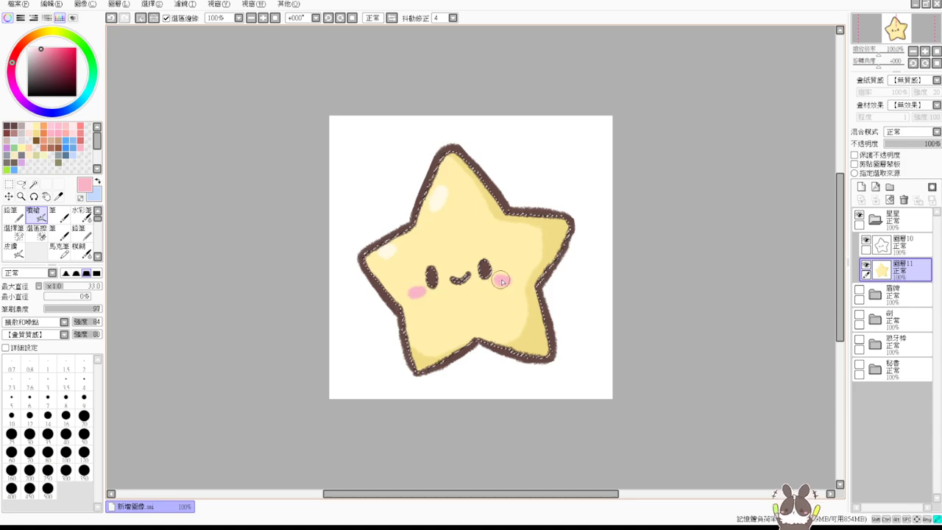
key(ctrl+d)
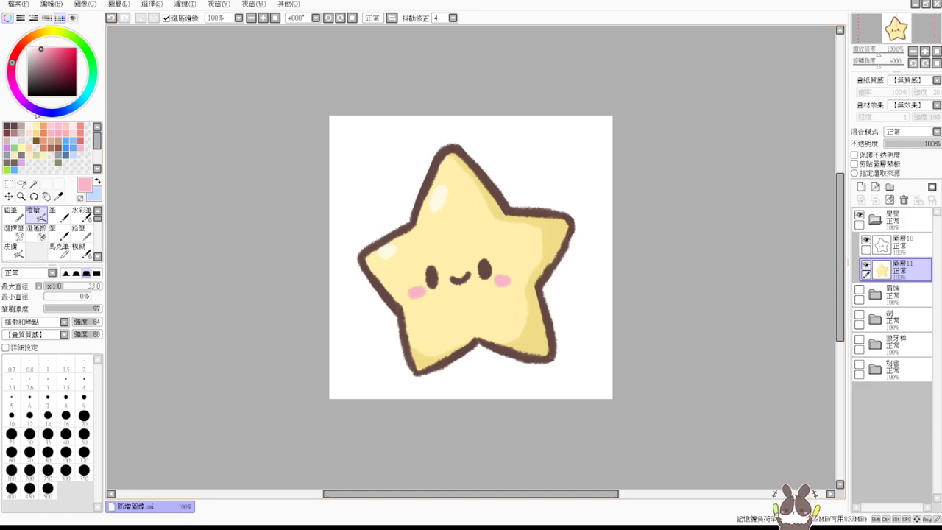
Step: Paint five small pale yellow flecks around the star: two above, one at each lower side and one below
click(45, 126)
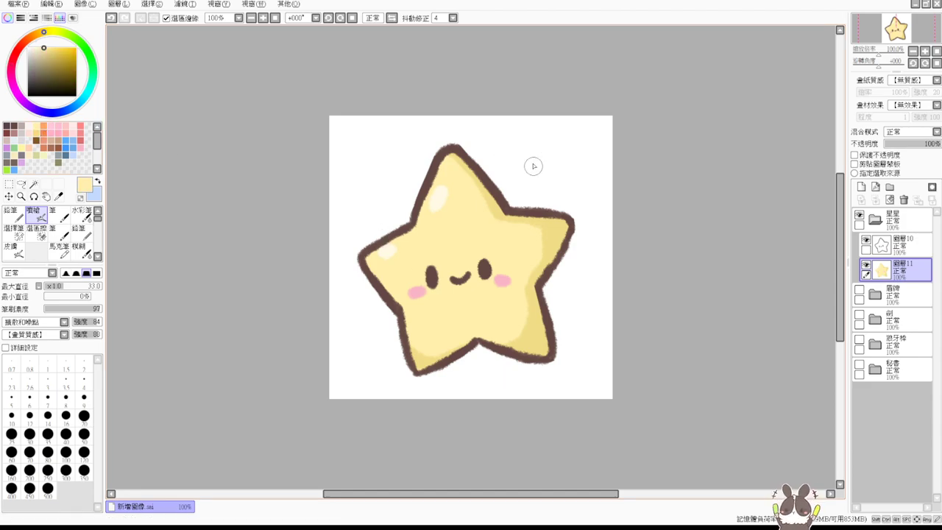
drag(513, 151, 520, 163)
drag(357, 189, 362, 193)
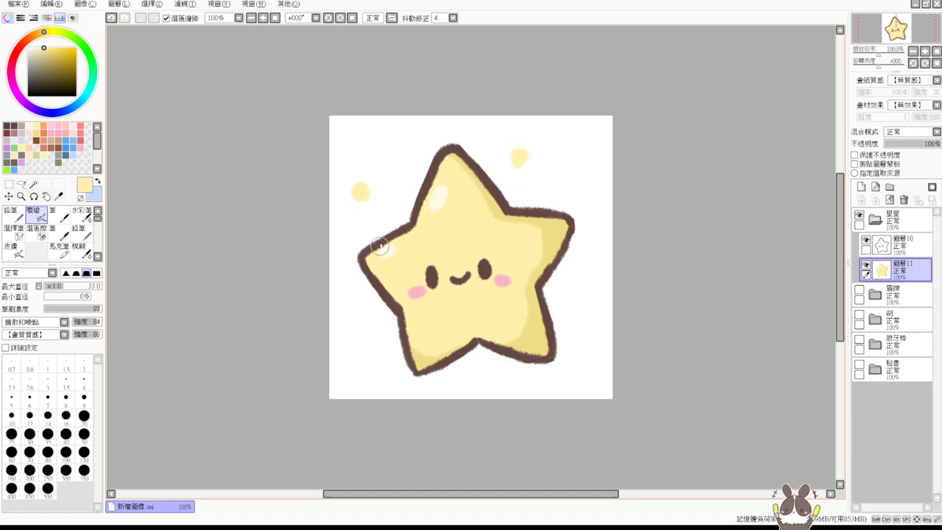
key(ctrl+z)
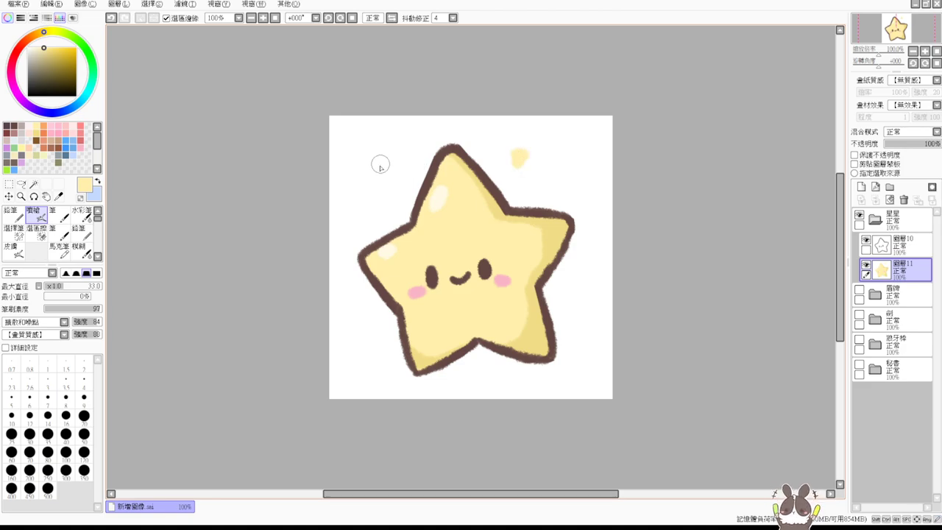
drag(379, 163, 393, 178)
key(ctrl+z)
key(ctrl+y)
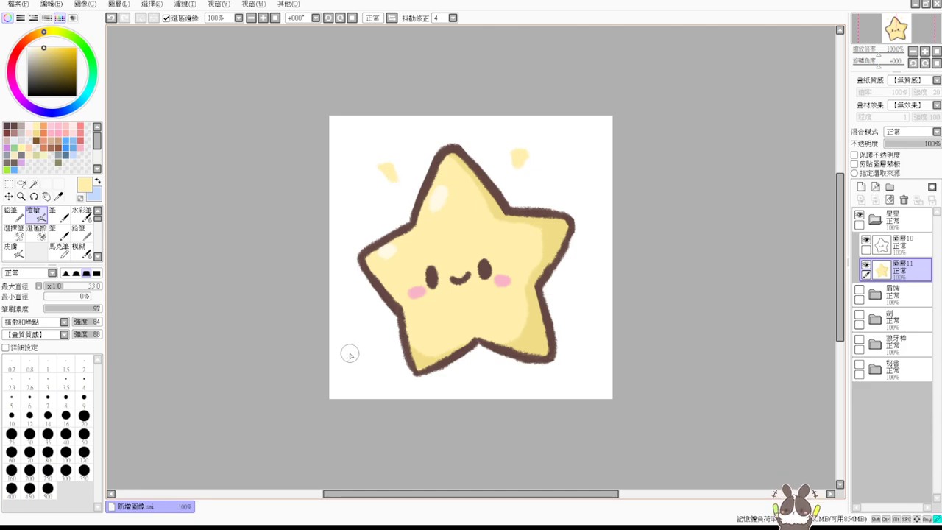
drag(352, 354, 363, 343)
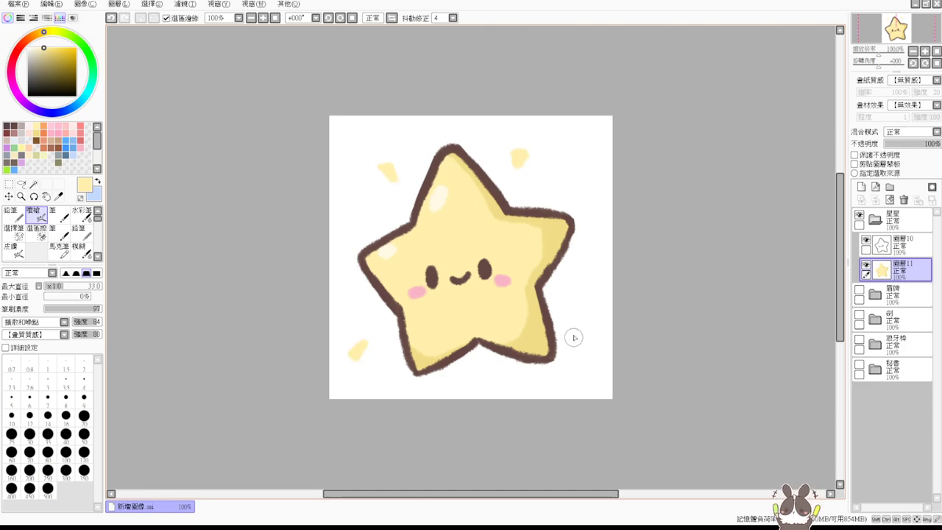
drag(582, 335, 583, 343)
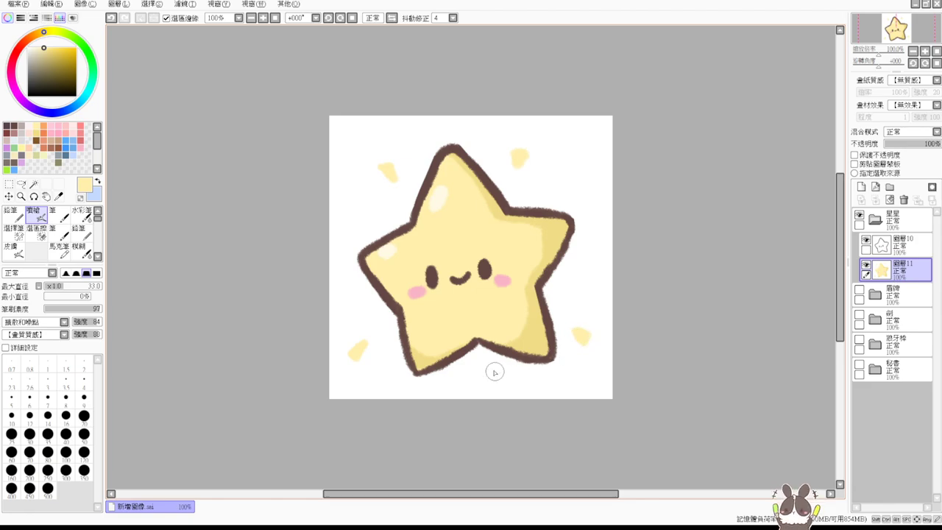
drag(488, 372, 493, 385)
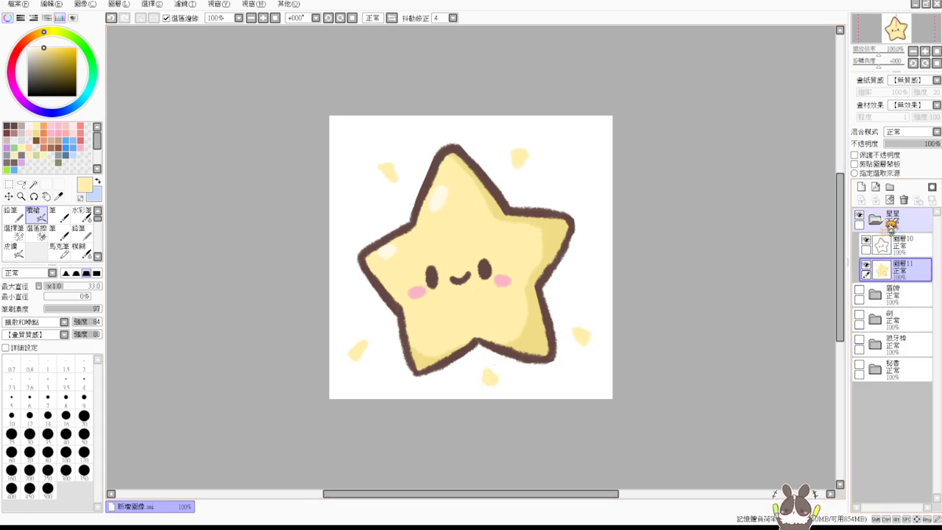
Step: Collapse and hide the star layer group, and leave the shield group hidden so the canvas is blank
click(875, 219)
click(860, 215)
click(860, 240)
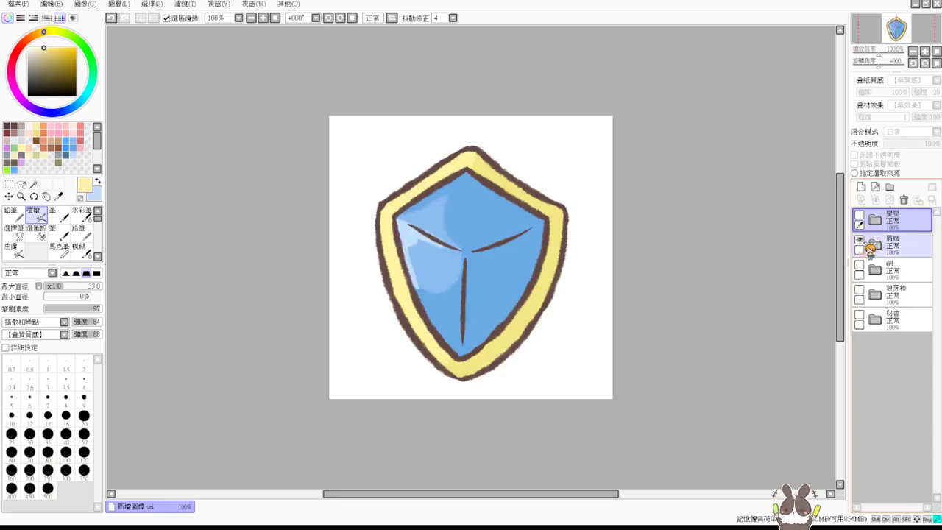
click(859, 240)
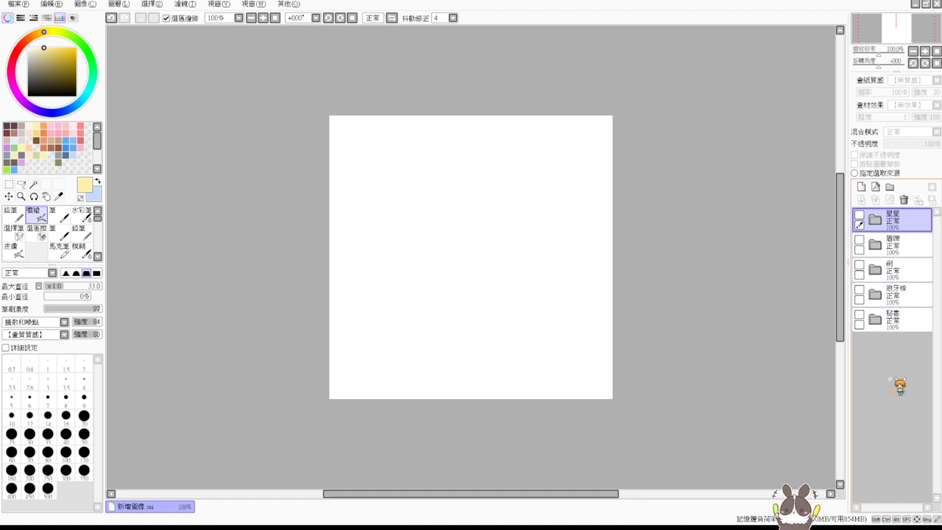
Step: Create a layer group named 魔杖 above the star group and add a new layer inside it
click(891, 187)
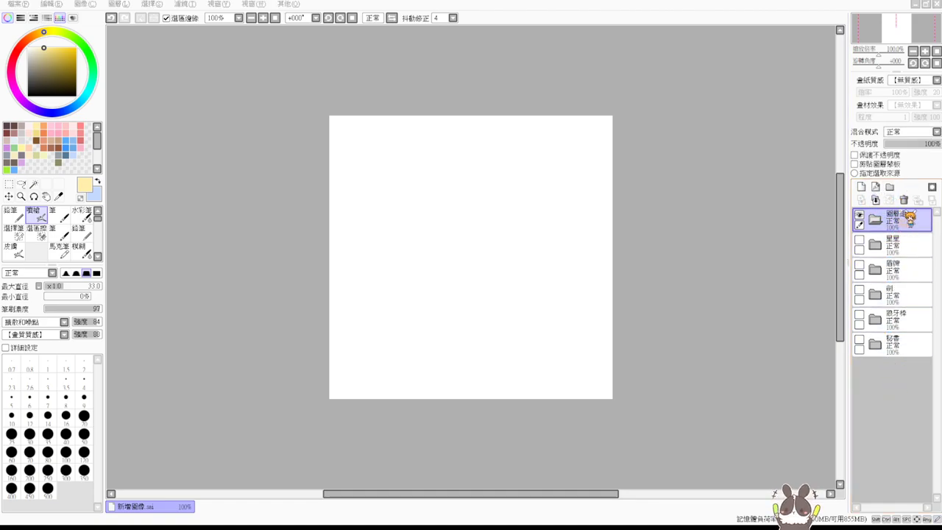
key(Return)
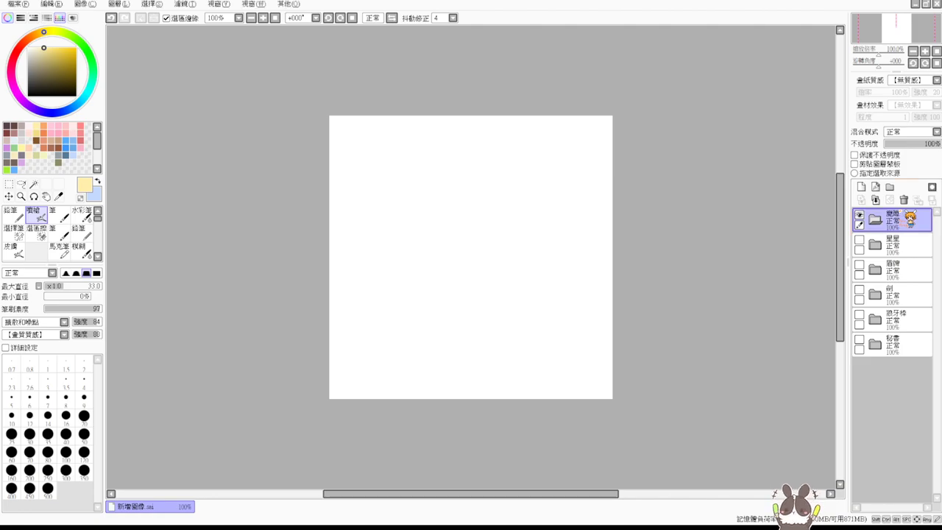
click(860, 187)
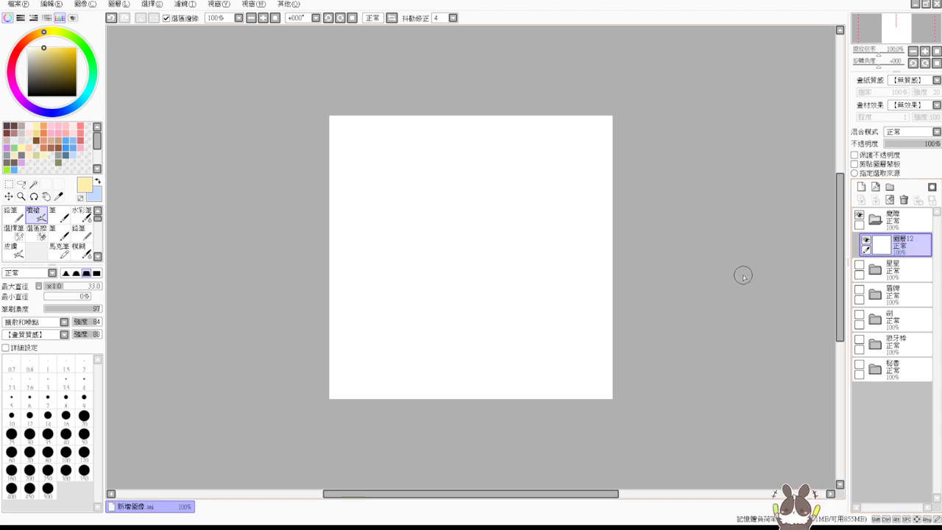
Step: Draw the wand's curled head as a dark brown spiral in the canvas's upper left, using brush size 19
click(18, 124)
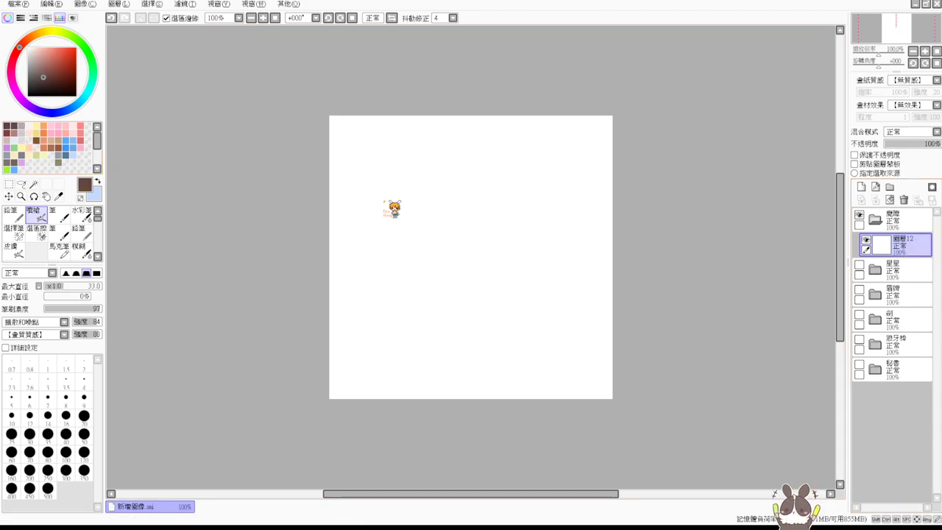
drag(411, 200, 419, 210)
mouse_move(399, 209)
mouse_down()
mouse_move(428, 220)
mouse_move(417, 246)
mouse_move(377, 251)
mouse_move(347, 211)
mouse_move(365, 167)
mouse_move(418, 148)
mouse_move(462, 163)
mouse_up()
key(ctrl+z)
mouse_move(401, 210)
mouse_down()
mouse_move(434, 203)
mouse_move(433, 243)
mouse_move(384, 249)
mouse_move(358, 210)
mouse_move(360, 166)
mouse_move(412, 133)
mouse_move(466, 137)
mouse_move(498, 172)
mouse_move(500, 212)
mouse_up()
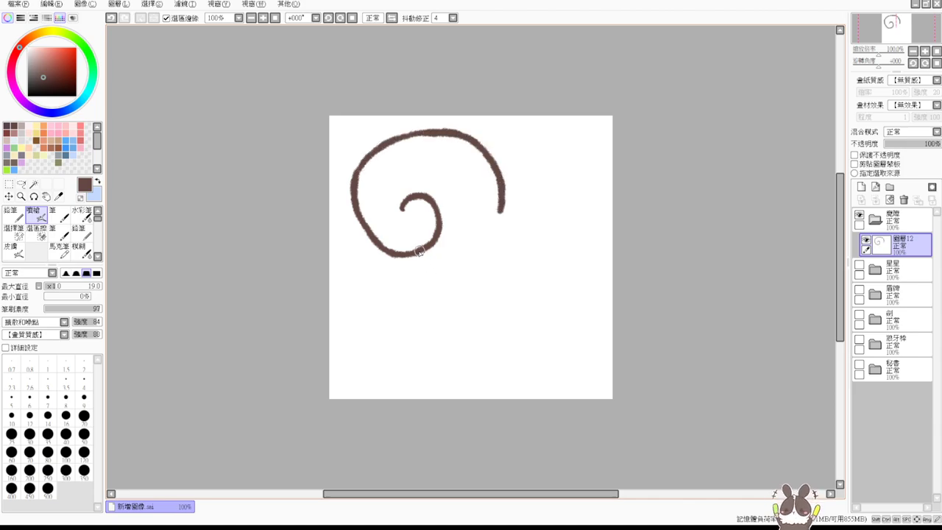
Step: Outline the wand's handle diagonally from the curled head to a rounded end near the canvas's lower-right corner
mouse_move(419, 251)
mouse_down()
mouse_move(416, 265)
mouse_move(476, 307)
mouse_move(494, 288)
mouse_up()
key(ctrl+z)
drag(411, 254, 471, 259)
key(ctrl+z)
mouse_move(501, 210)
mouse_down()
mouse_move(478, 255)
mouse_move(454, 277)
mouse_move(555, 382)
mouse_up()
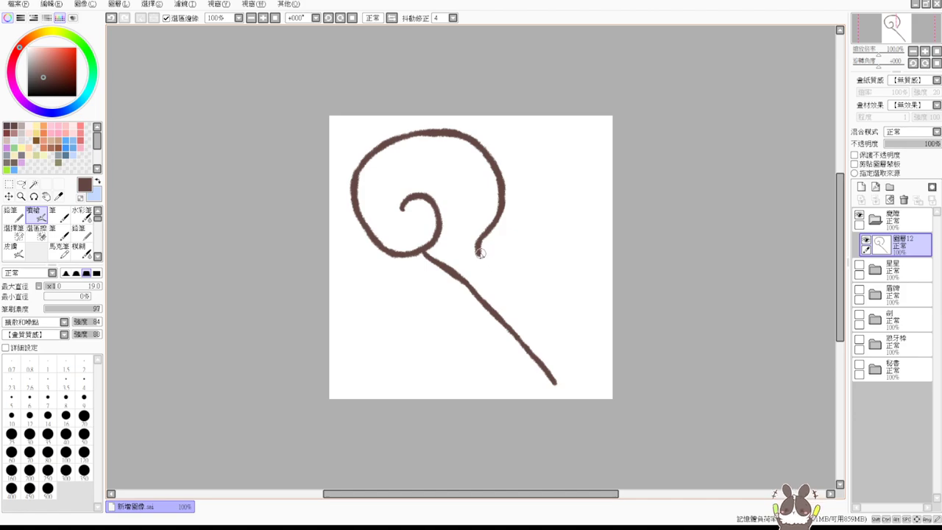
drag(479, 254, 585, 371)
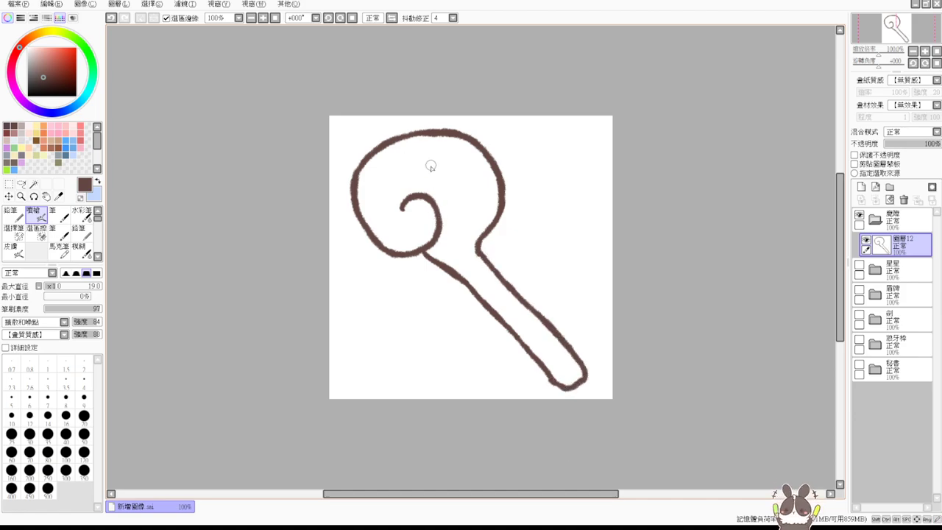
Step: Draw tapered curved grain lines inside the wand's curled head, following the spiral, using brush size 21
mouse_move(398, 167)
mouse_down()
mouse_move(431, 154)
mouse_move(461, 194)
mouse_up()
key(ctrl+z)
drag(489, 278, 484, 269)
drag(510, 196, 501, 199)
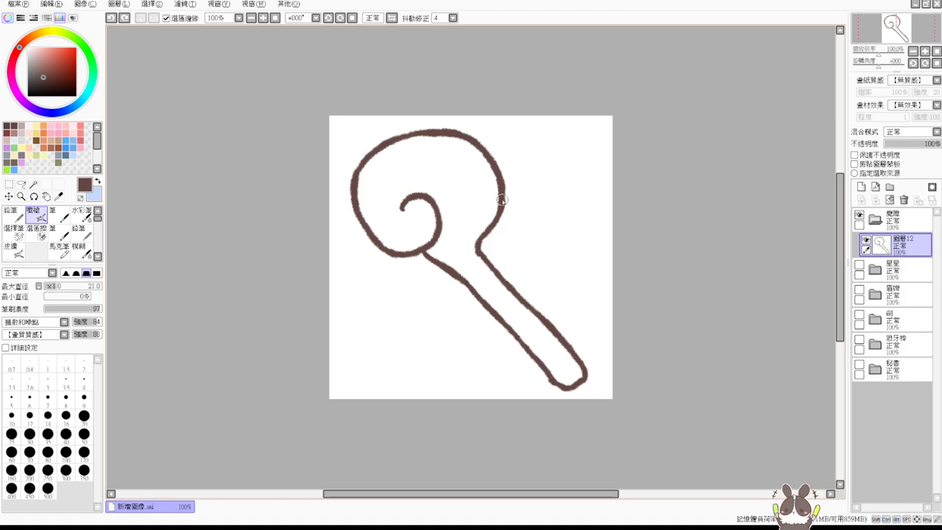
mouse_move(375, 186)
mouse_down()
mouse_move(403, 233)
mouse_move(427, 227)
mouse_up()
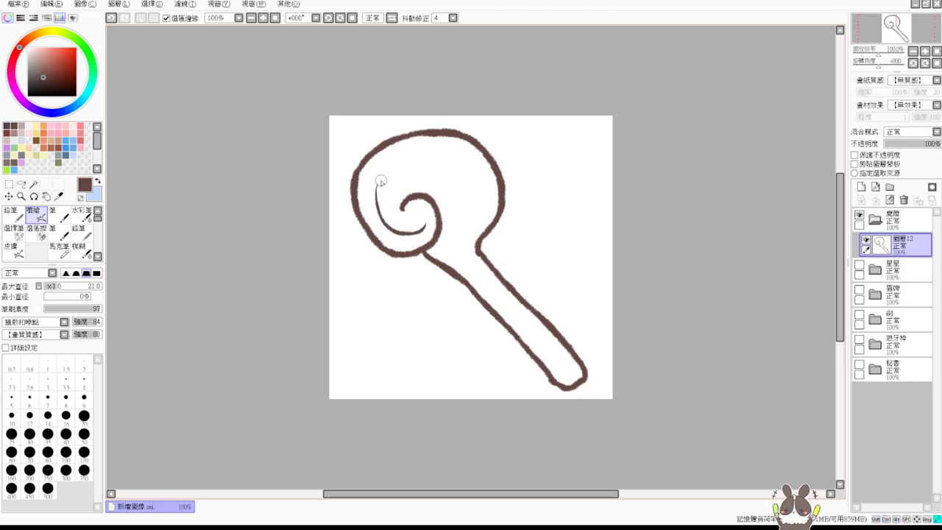
mouse_move(380, 181)
mouse_down()
mouse_move(411, 156)
mouse_move(463, 193)
mouse_up()
key(ctrl+z)
mouse_move(377, 182)
mouse_down()
mouse_move(418, 155)
mouse_move(479, 188)
mouse_move(465, 247)
mouse_up()
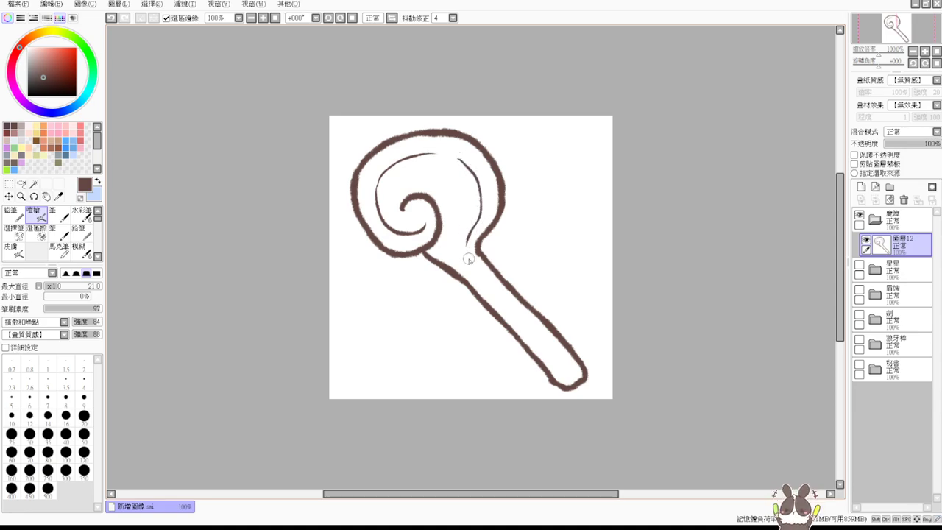
mouse_move(417, 177)
mouse_down()
mouse_move(455, 200)
mouse_move(459, 247)
mouse_up()
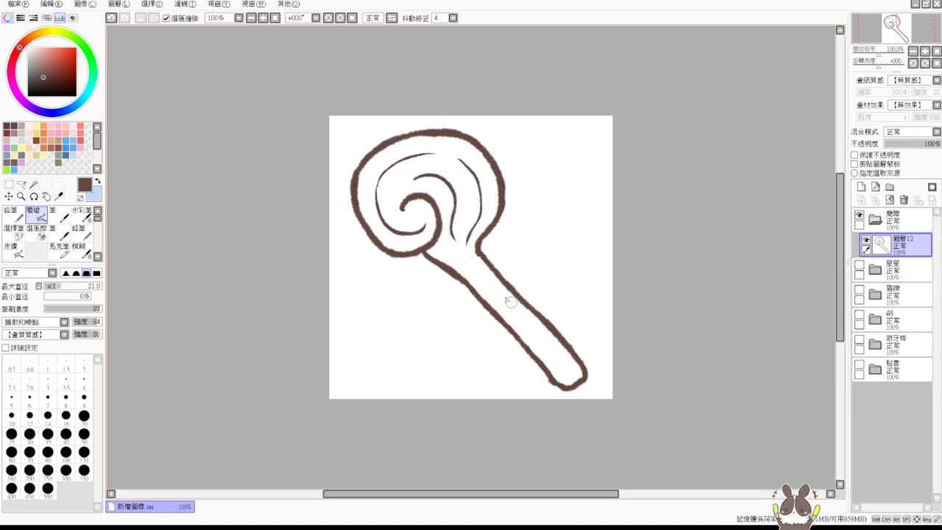
Step: Draw diagonal wood-grain lines along the wand's handle and a short curve beside the spiral's inner end
drag(479, 283, 569, 368)
drag(500, 289, 533, 327)
drag(451, 231, 477, 271)
drag(442, 245, 484, 293)
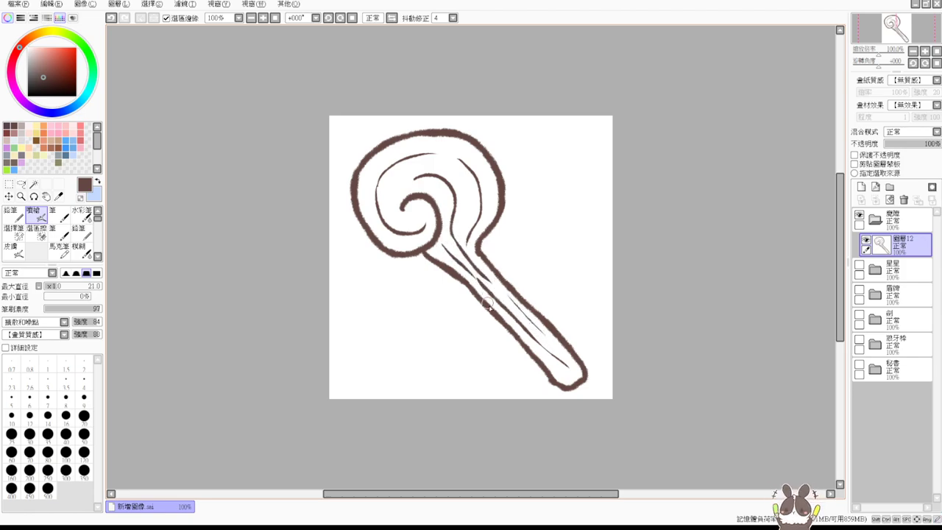
key(ctrl+z)
drag(436, 241, 482, 285)
mouse_move(403, 184)
mouse_down()
mouse_move(395, 207)
mouse_move(414, 217)
mouse_move(394, 207)
mouse_move(405, 219)
mouse_up()
key(ctrl+z)
drag(894, 245, 814, 258)
mouse_move(395, 313)
mouse_down()
mouse_move(382, 348)
mouse_move(415, 356)
mouse_up()
key(ctrl+z)
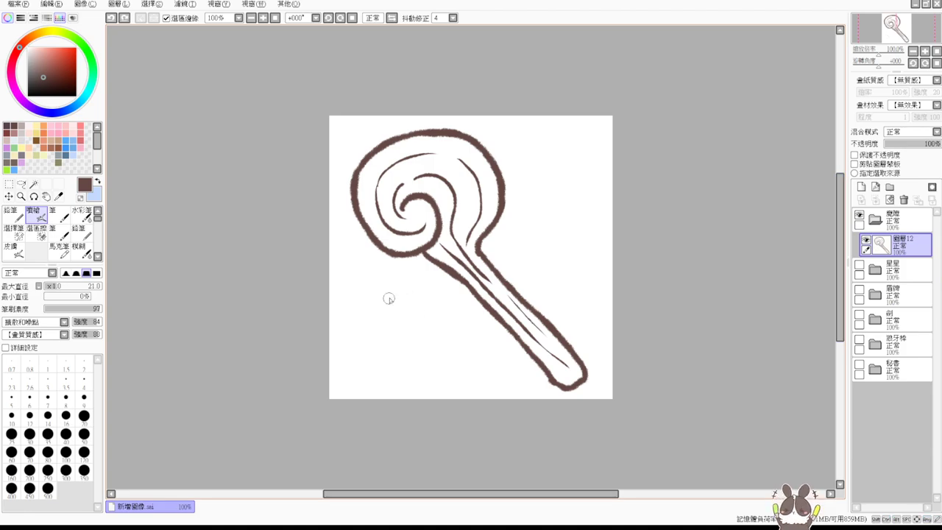
click(395, 276)
drag(396, 305, 396, 310)
mouse_move(382, 375)
mouse_down()
mouse_move(418, 366)
mouse_move(377, 377)
mouse_up()
key(ctrl+z)
key(ctrl+z)
key(ctrl+z)
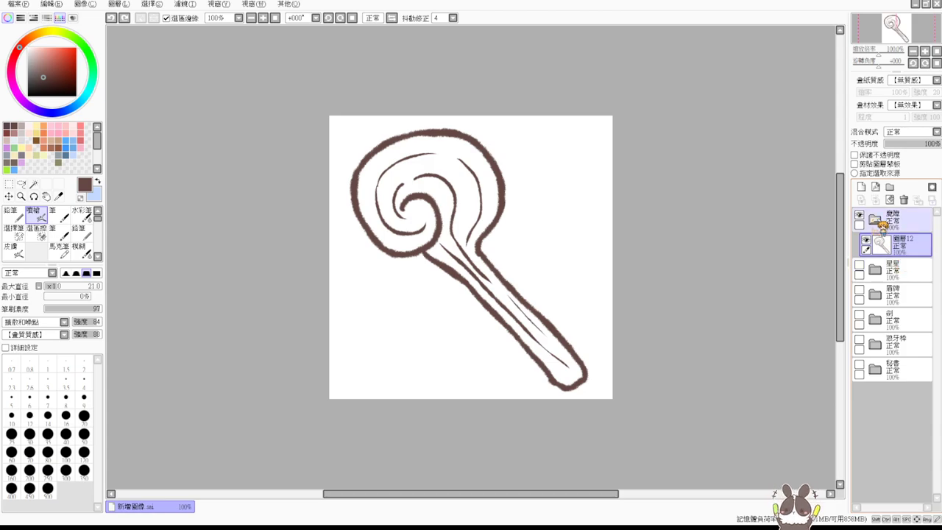
Step: Add a new layer beneath the wand's line art and select the wand's whole interior with the magic wand
click(862, 188)
drag(912, 251, 914, 276)
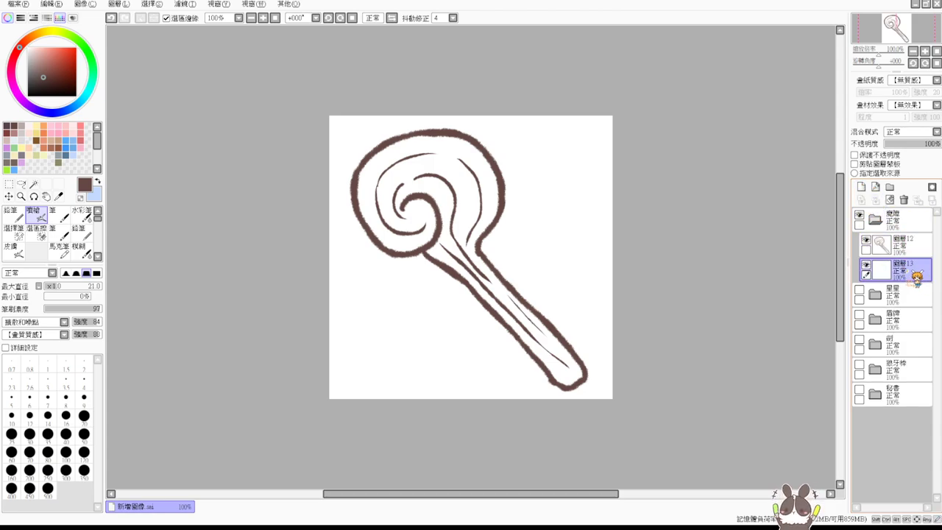
click(34, 184)
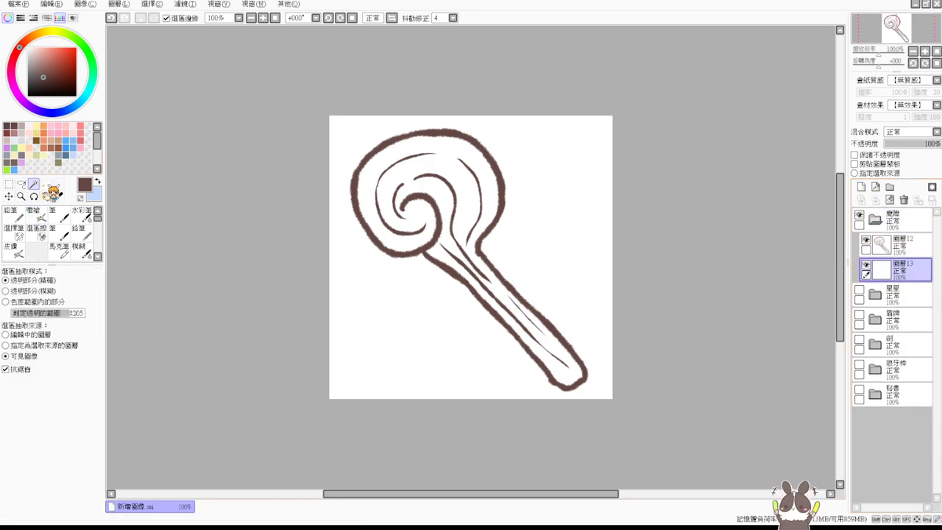
click(431, 191)
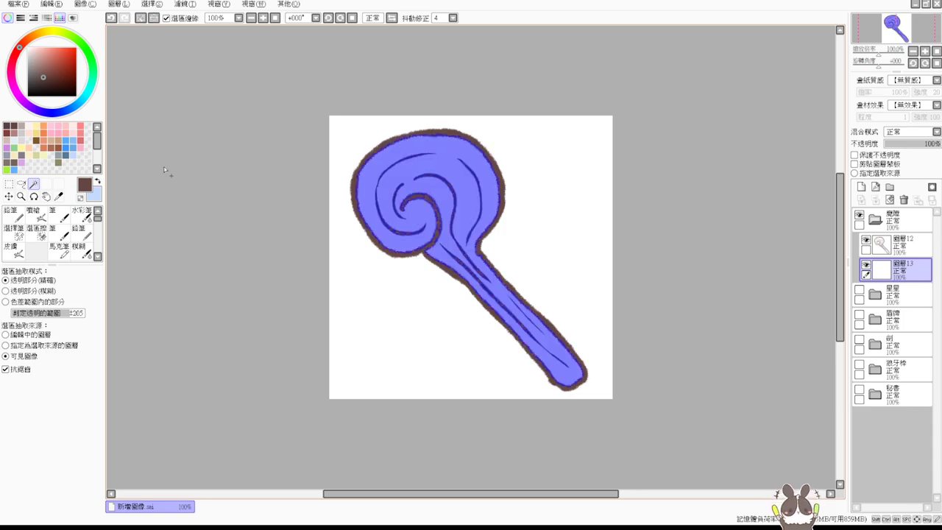
Step: Fill the selected wand shape with light tan and set the spray brush to size 25
click(50, 140)
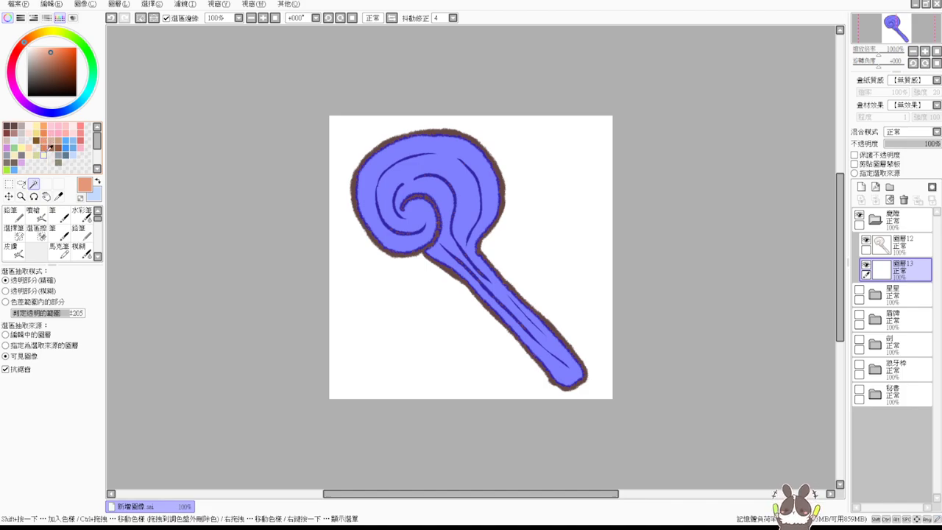
key(ctrl+f)
click(50, 147)
click(38, 216)
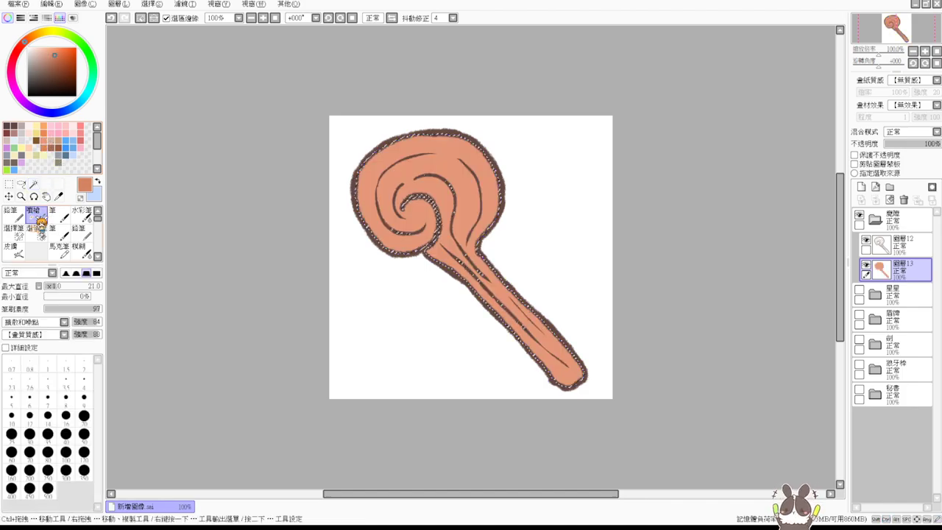
click(11, 434)
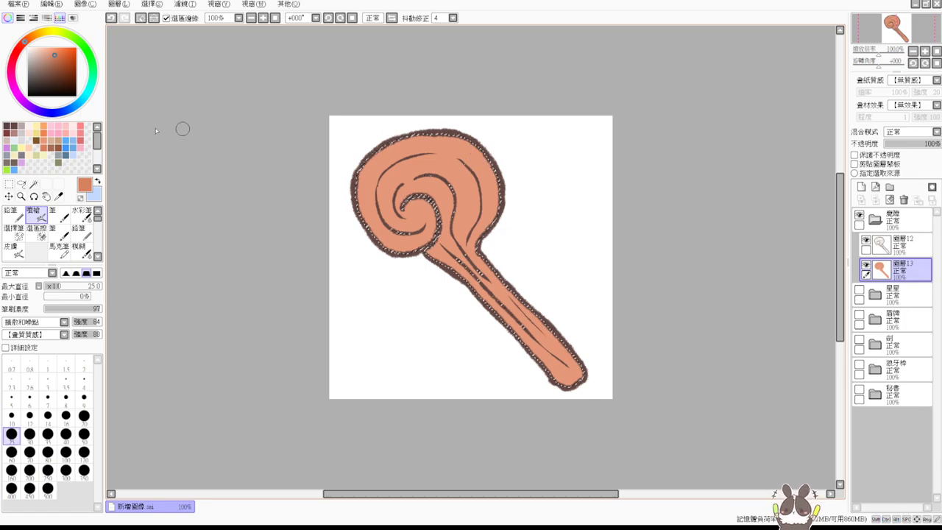
click(51, 143)
key(ctrl+f)
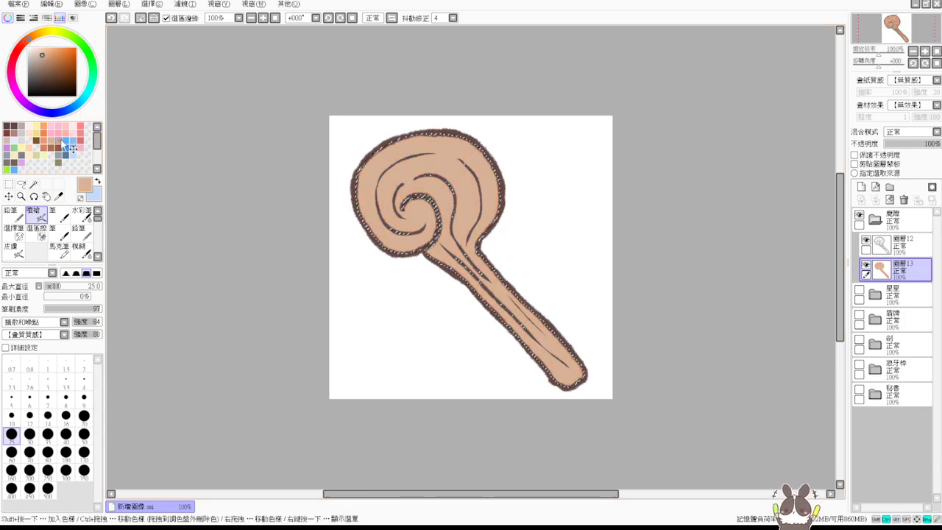
Step: Shade the head's right side, the lower part of the curl and the whole handle with a darker tan
click(63, 143)
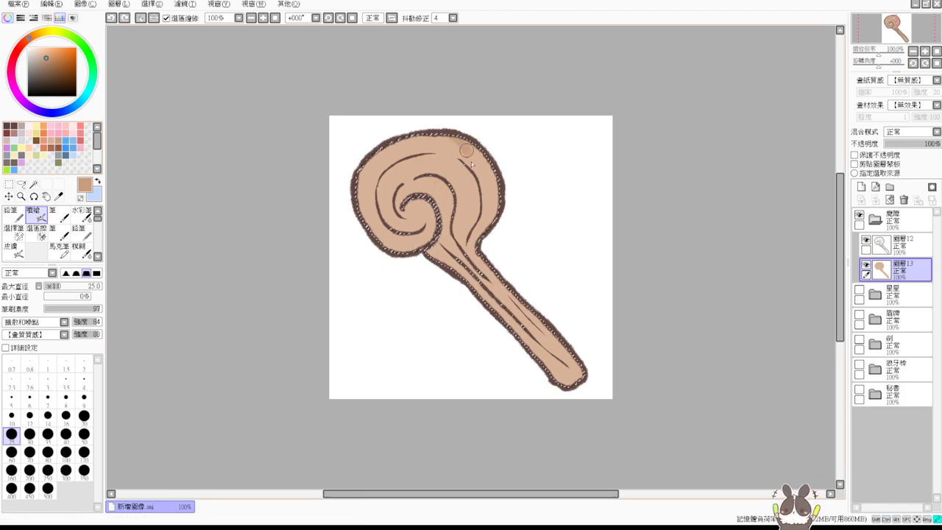
mouse_move(466, 150)
mouse_down()
mouse_move(453, 210)
mouse_move(428, 226)
mouse_move(420, 197)
mouse_move(403, 237)
mouse_move(387, 245)
mouse_move(414, 241)
mouse_up()
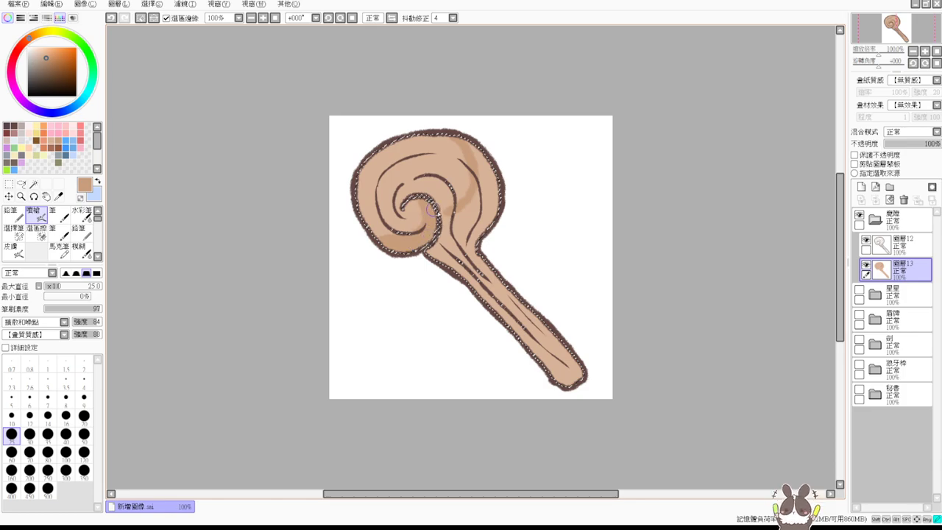
mouse_move(474, 200)
mouse_down()
mouse_move(437, 223)
mouse_move(417, 253)
mouse_move(450, 273)
mouse_up()
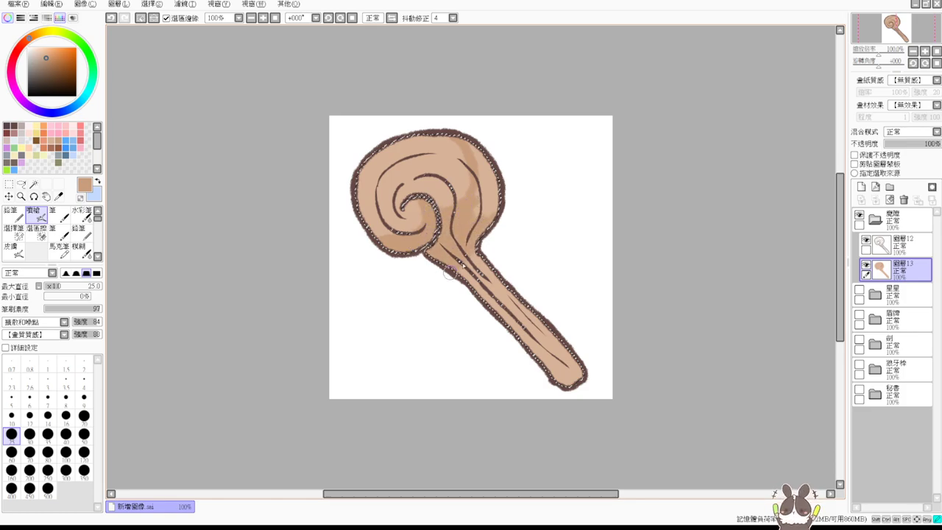
drag(484, 219, 486, 157)
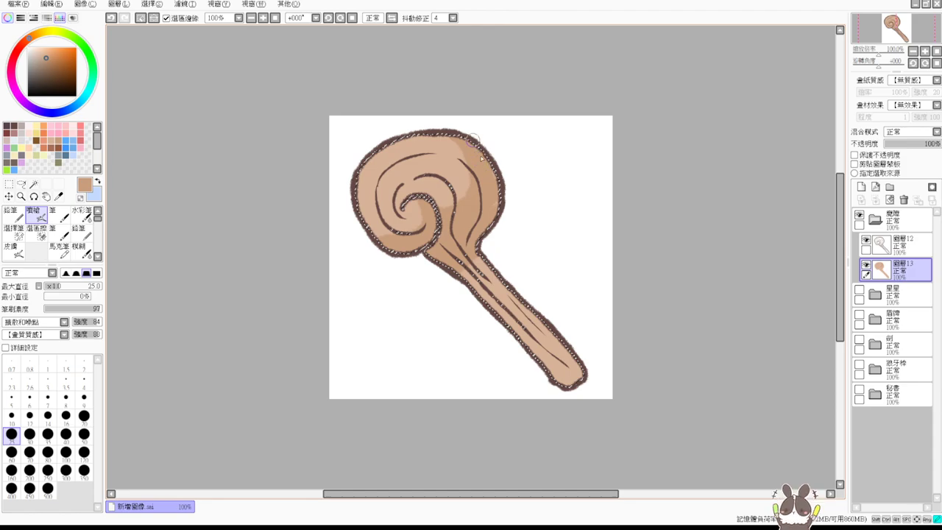
mouse_move(491, 238)
mouse_down()
mouse_move(469, 305)
mouse_move(479, 309)
mouse_up()
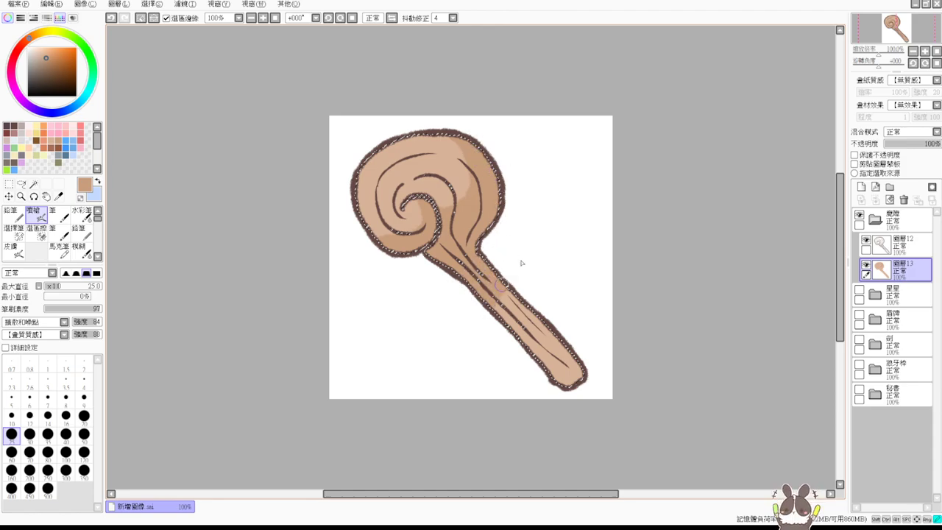
mouse_move(511, 340)
mouse_down()
mouse_move(536, 345)
mouse_move(545, 371)
mouse_move(550, 362)
mouse_move(574, 376)
mouse_up()
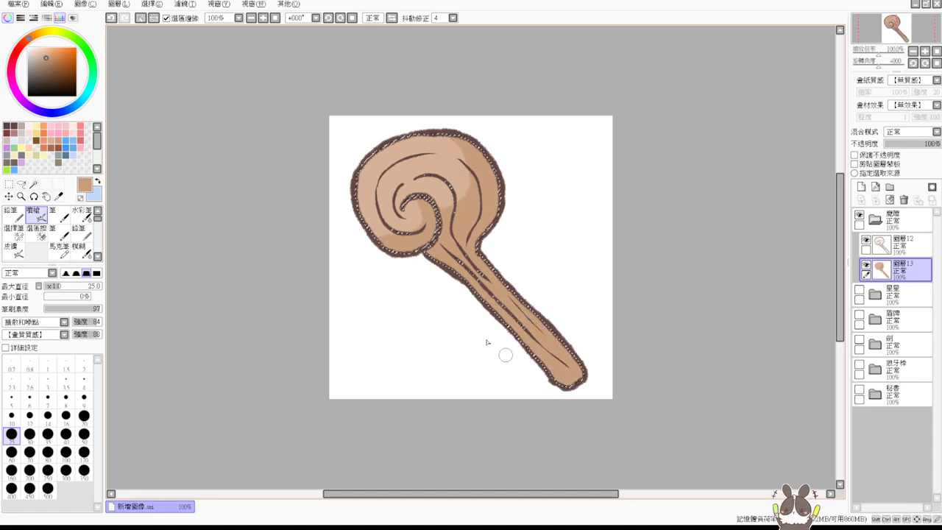
Step: Refine the shading around the head's grain lines and inner curl with dark and light tan sampled from the wand
alt+click(464, 171)
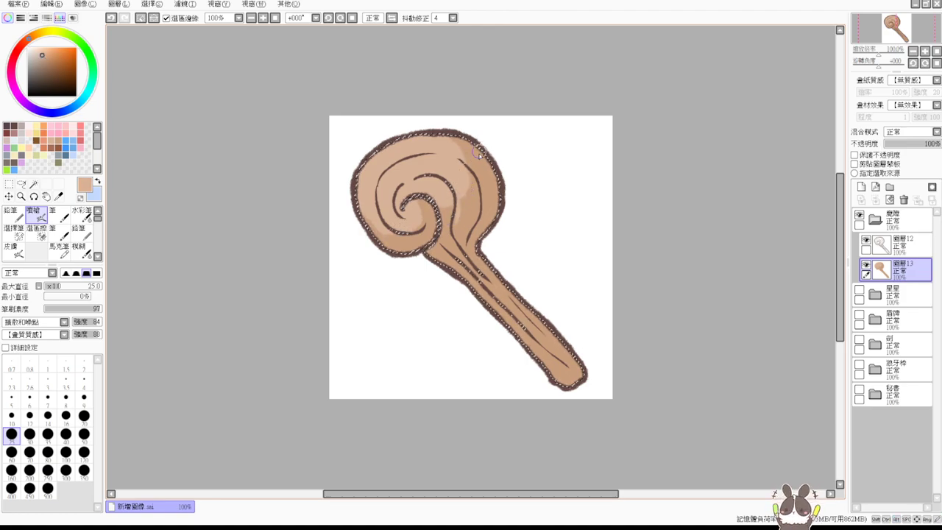
alt+click(479, 153)
drag(451, 154, 477, 183)
key(ctrl+z)
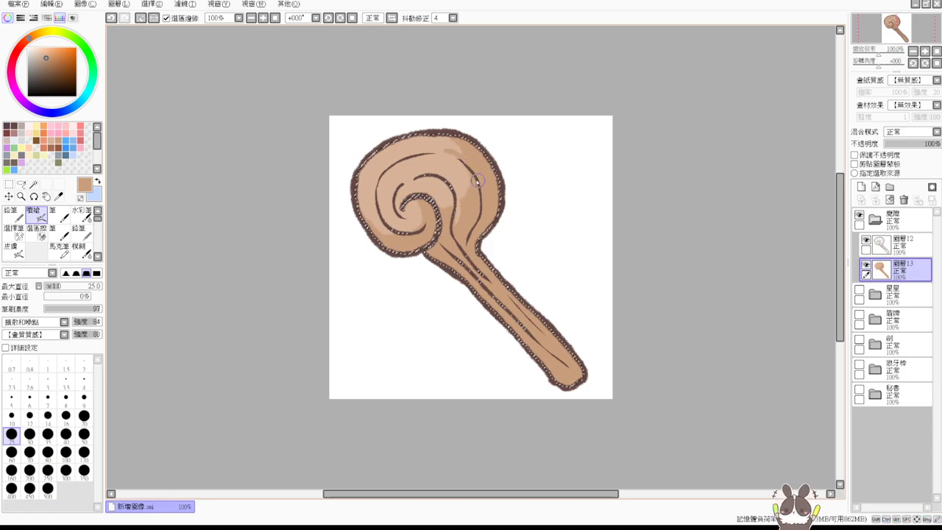
key(ctrl+z)
drag(444, 153, 465, 172)
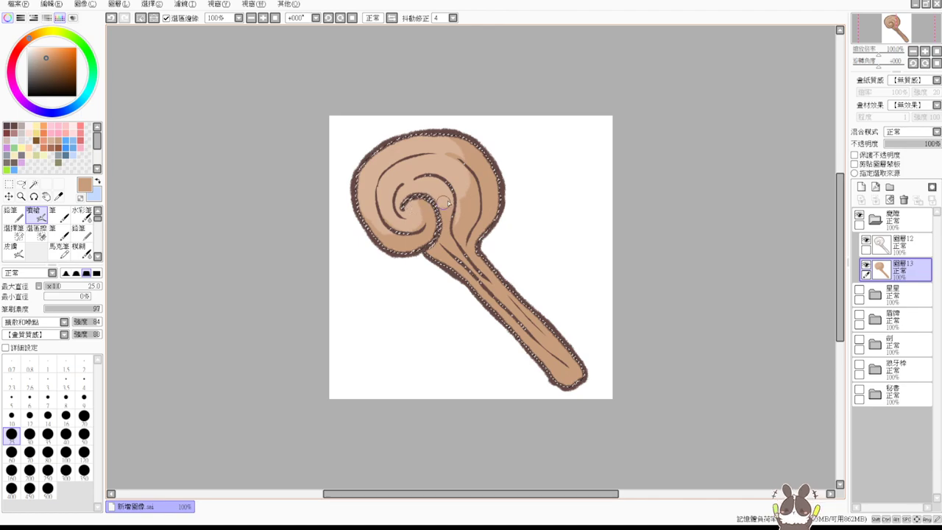
alt+click(419, 206)
mouse_move(395, 223)
mouse_down()
mouse_move(431, 217)
mouse_move(446, 190)
mouse_move(455, 210)
mouse_up()
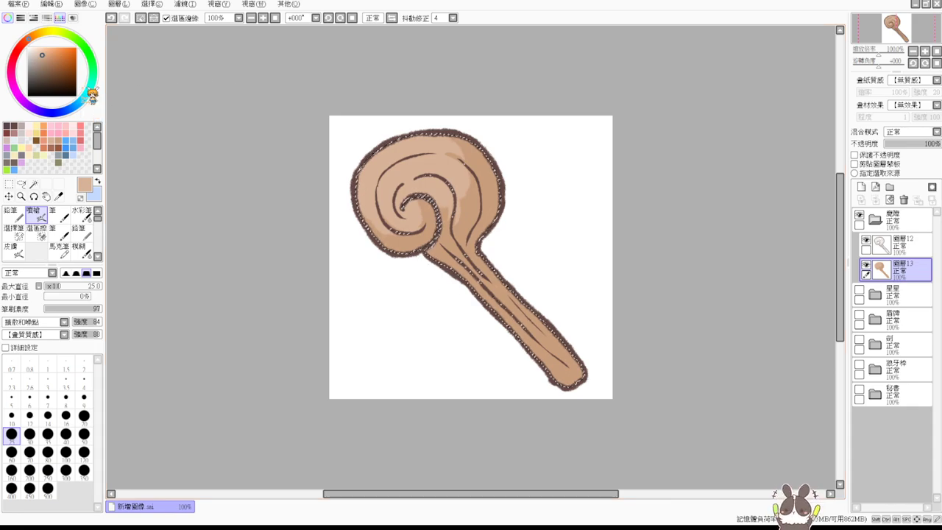
Step: Paint darker brown shadow streaks along the wand's handle below the curl, using brush size 19
key(alt)
alt+click(472, 203)
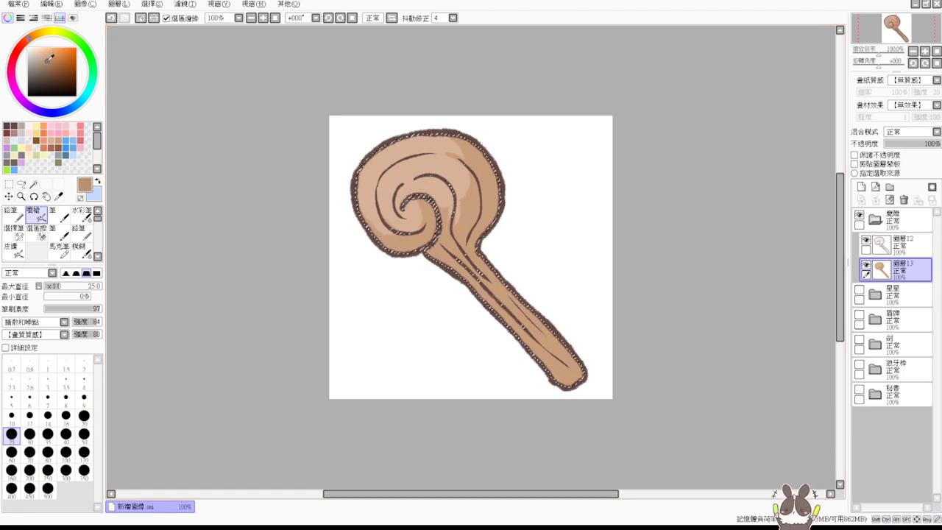
ctrl+alt+drag(502, 203, 488, 203)
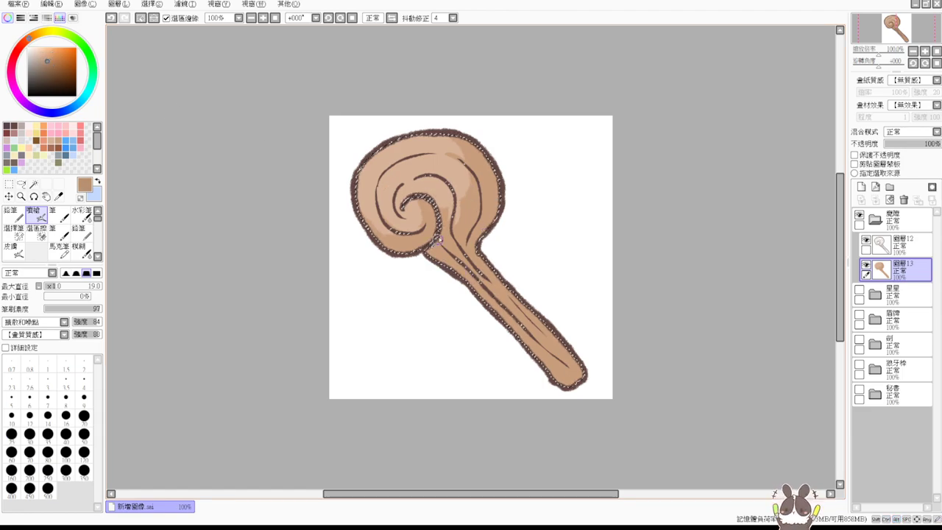
drag(438, 242, 478, 285)
key(ctrl+z)
mouse_move(437, 243)
mouse_down()
mouse_move(496, 304)
mouse_move(443, 252)
mouse_move(513, 305)
mouse_up()
key(ctrl+z)
Step: Paint pale beige highlights along the head's upper-left edge and inner curl, and clear the selection
alt+click(380, 158)
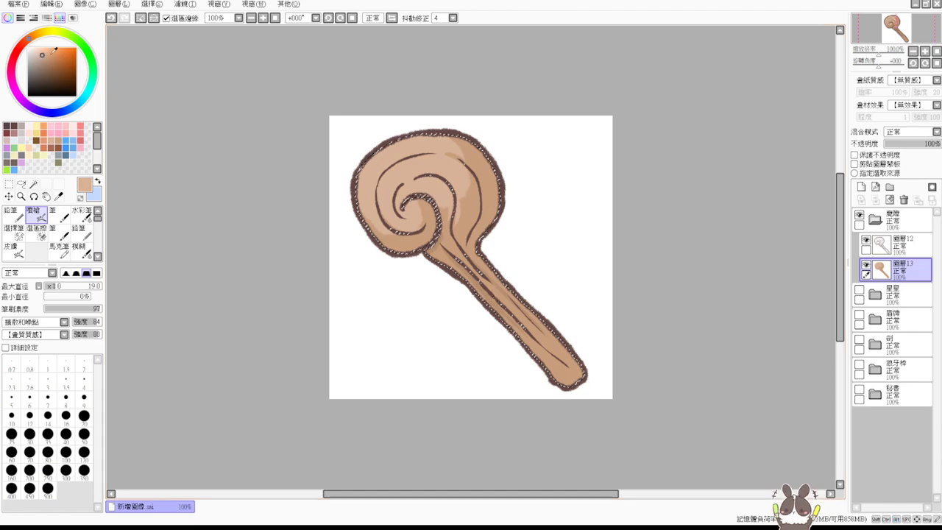
click(38, 51)
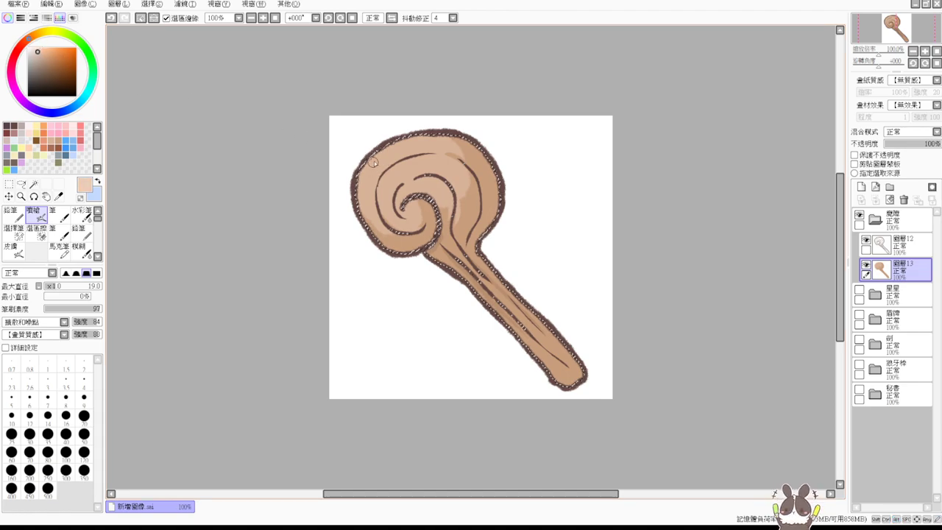
mouse_move(372, 161)
mouse_down()
mouse_move(356, 196)
mouse_move(411, 141)
mouse_move(358, 178)
mouse_move(356, 200)
mouse_move(383, 148)
mouse_move(378, 171)
mouse_move(356, 179)
mouse_move(439, 135)
mouse_move(387, 155)
mouse_move(440, 137)
mouse_up()
key(ctrl+z)
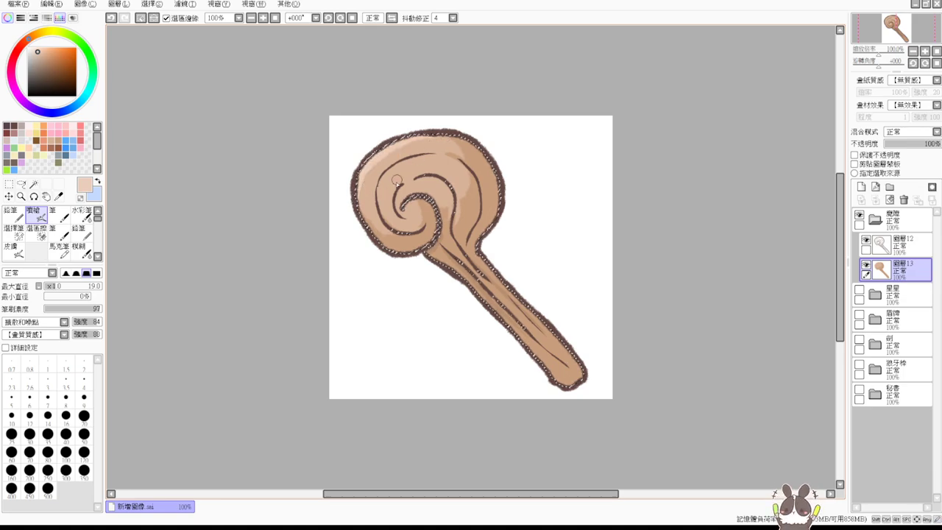
mouse_move(397, 181)
mouse_down()
mouse_move(379, 193)
mouse_move(377, 179)
mouse_up()
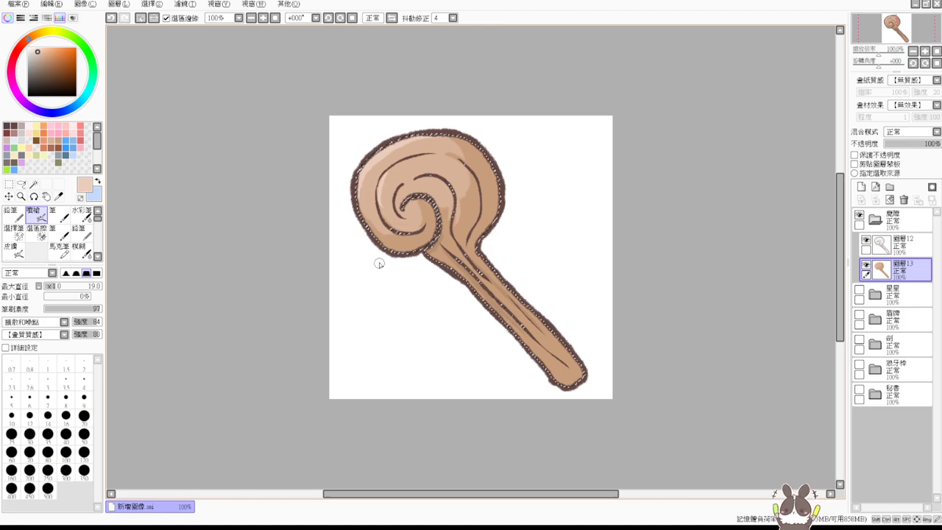
key(ctrl+d)
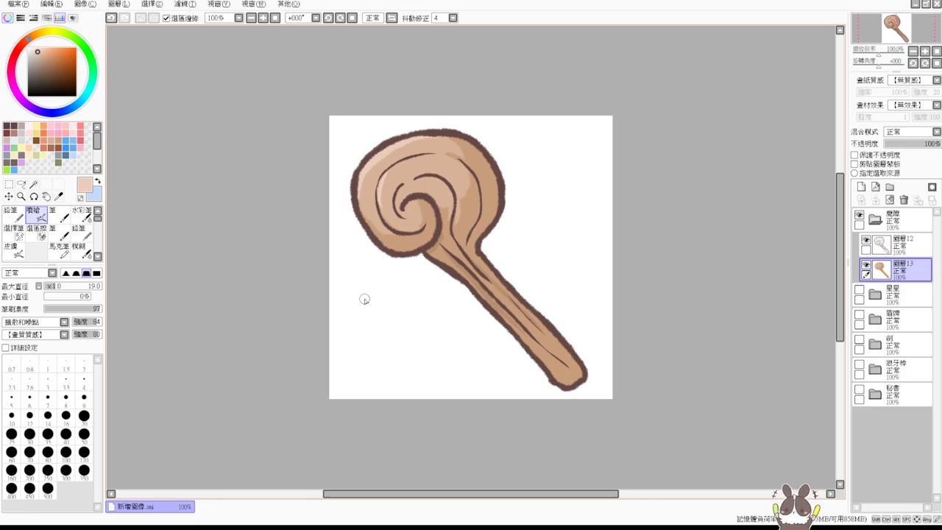
Step: Hide the wand's line and colour layers and add a new layer above them in the 魔杖 group
click(899, 249)
click(866, 241)
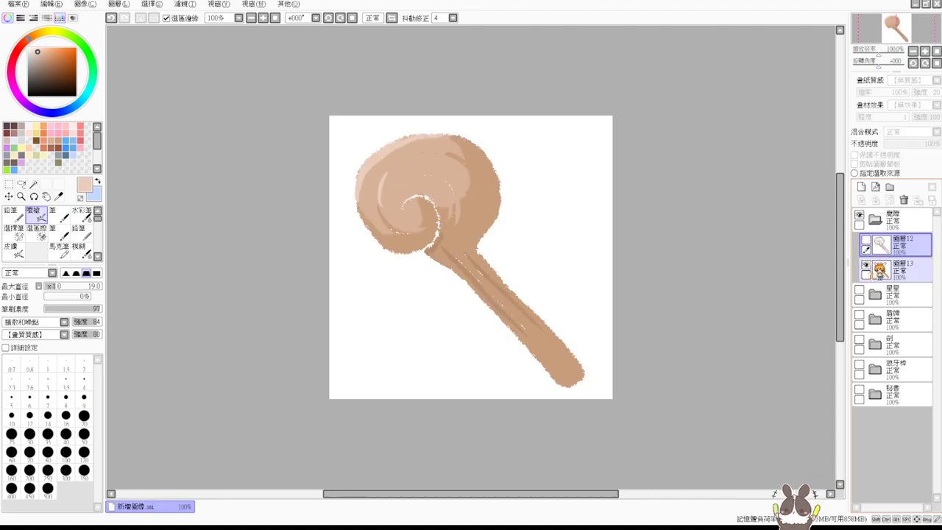
click(865, 265)
click(860, 187)
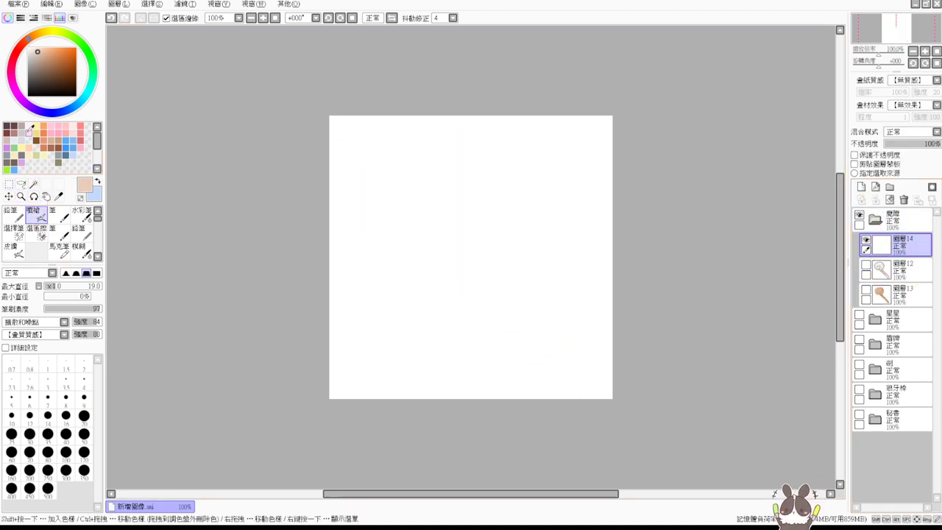
Step: Draw a dark brown circle in the canvas's upper left on the new layer, using brush size 19
click(20, 125)
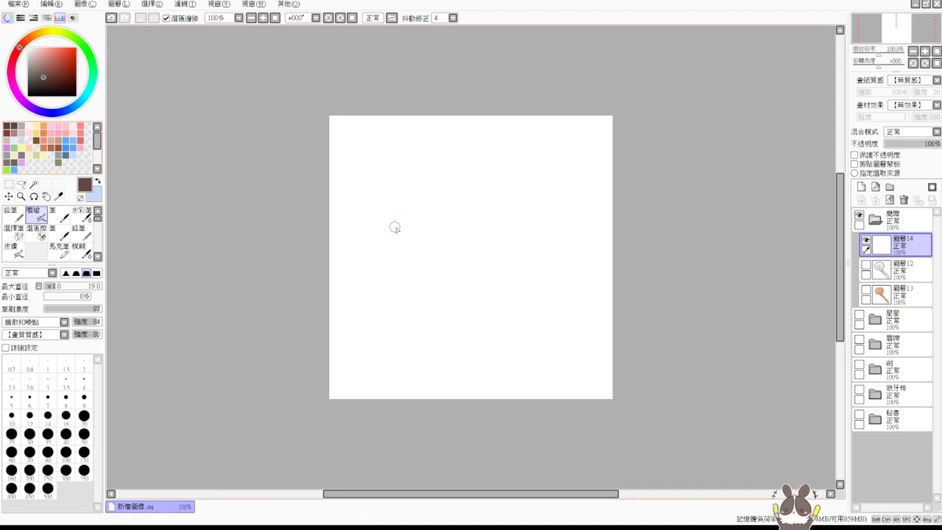
mouse_move(403, 253)
mouse_down()
mouse_move(354, 198)
mouse_move(471, 173)
mouse_up()
key(ctrl+z)
mouse_move(412, 249)
mouse_down()
mouse_move(440, 152)
mouse_move(446, 251)
mouse_move(391, 258)
mouse_move(365, 170)
mouse_move(474, 211)
mouse_move(415, 259)
mouse_move(353, 213)
mouse_move(452, 157)
mouse_move(437, 250)
mouse_move(453, 236)
mouse_move(403, 252)
mouse_move(463, 225)
mouse_up()
key(ctrl+z)
key(ctrl+z)
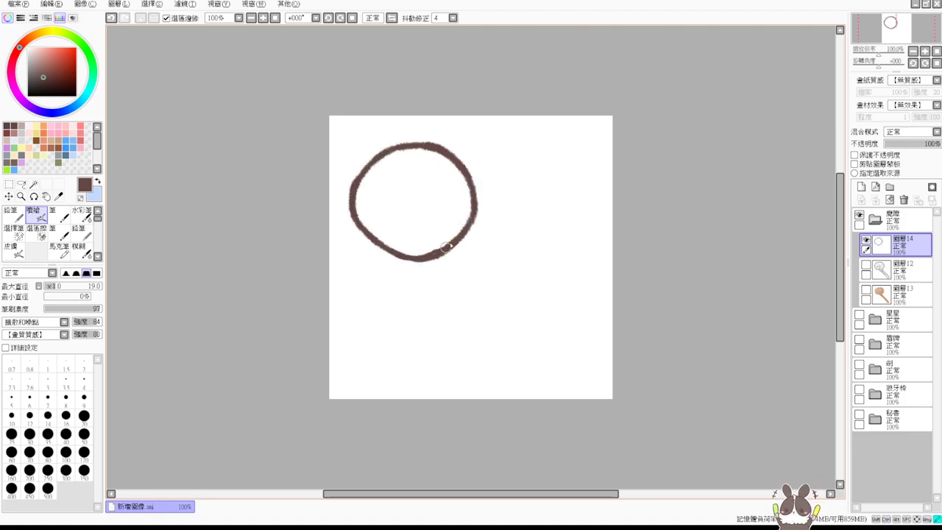
Step: Draw two dark brown handle sides slanting from the circle's lower-right edge toward the canvas's lower right, using brush size 19
mouse_move(432, 261)
mouse_down()
mouse_move(457, 264)
mouse_move(468, 245)
mouse_move(470, 304)
mouse_move(511, 350)
mouse_up()
key(ctrl+z)
key(ctrl+z)
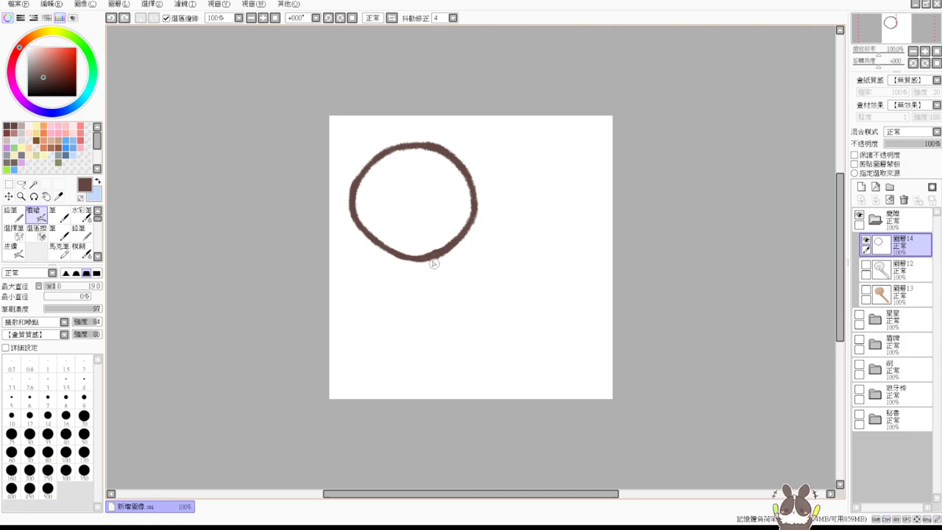
drag(431, 261, 537, 361)
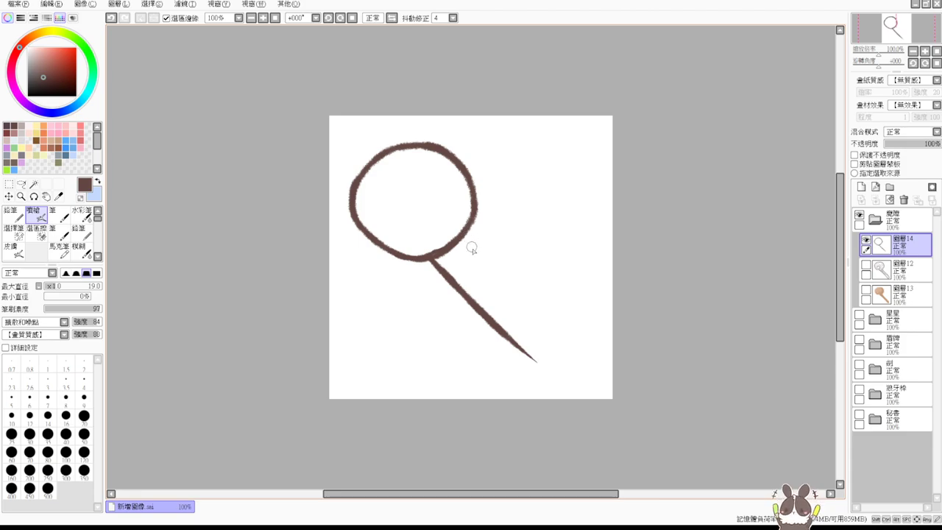
drag(463, 237, 544, 350)
key(ctrl+z)
drag(460, 237, 556, 354)
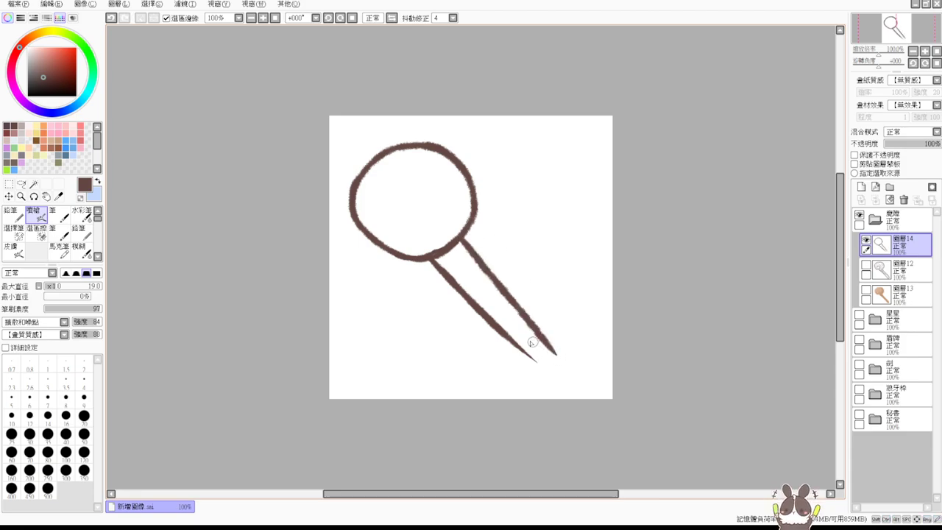
key(ctrl+z)
drag(465, 234, 553, 347)
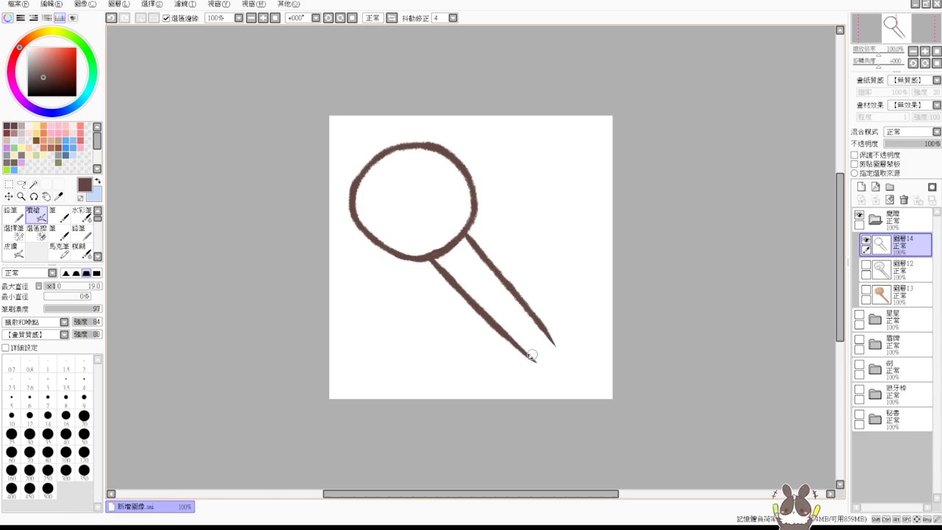
Step: Close the handle outline with a rounded tip and draw a curved collar line across it just below the circle
mouse_move(525, 352)
mouse_down()
mouse_move(552, 368)
mouse_move(566, 364)
mouse_up()
drag(539, 326, 565, 358)
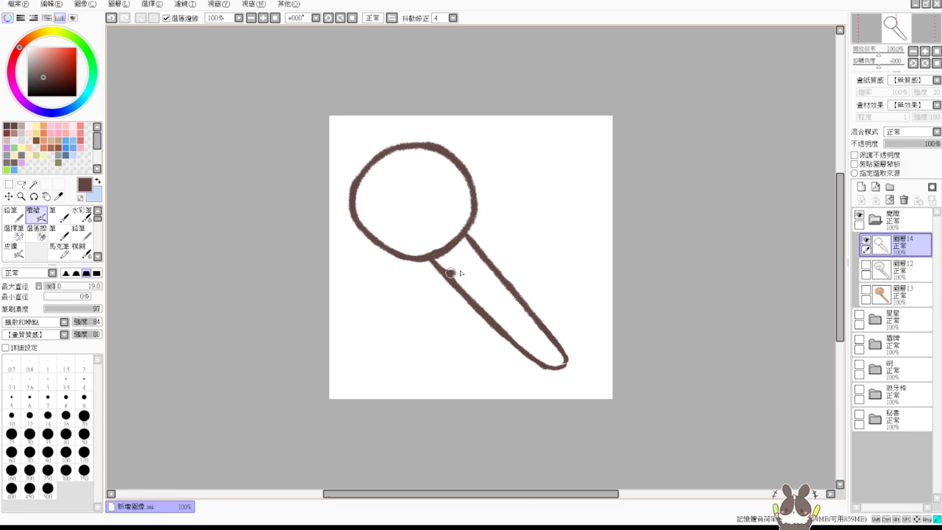
drag(446, 271, 471, 243)
key(ctrl+z)
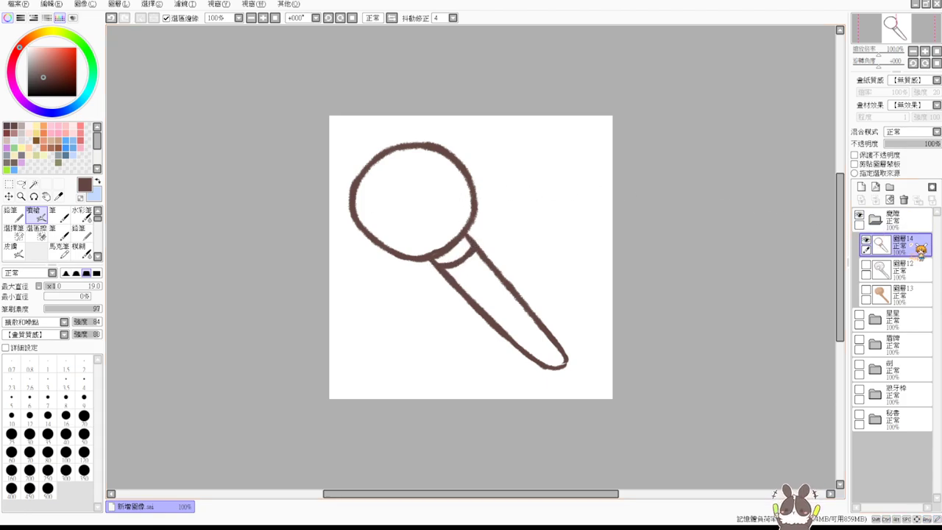
Step: Add a new layer below the outline layer and fill the wand's collar band with pale yellow
click(860, 187)
drag(909, 246, 911, 271)
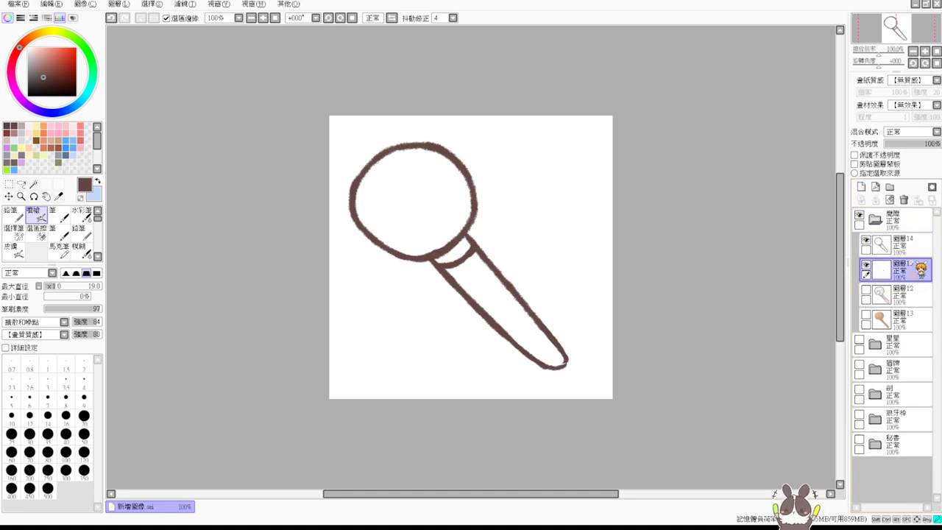
click(33, 183)
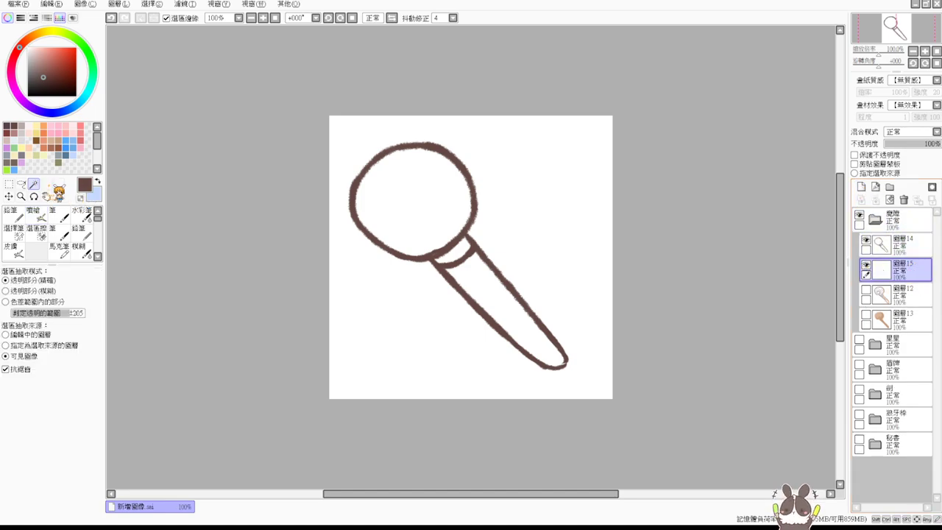
click(450, 254)
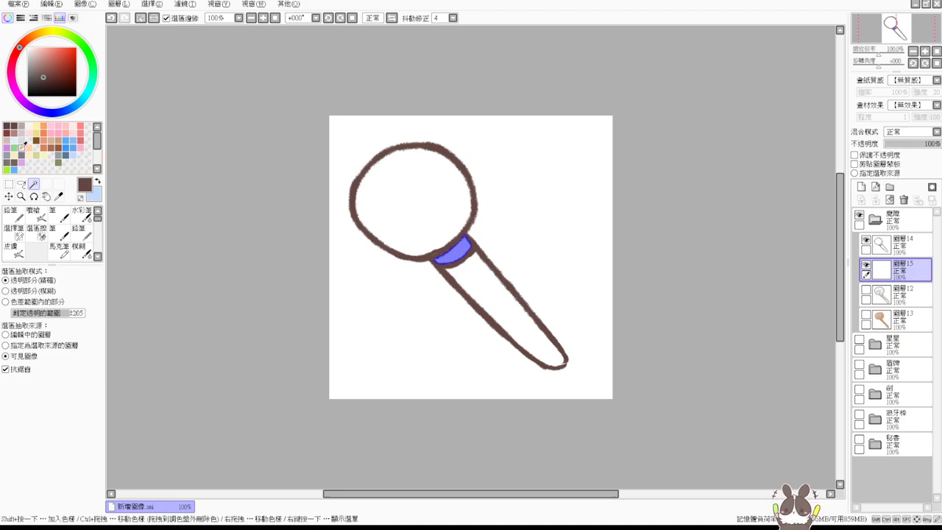
click(21, 149)
key(ctrl+f)
key(ctrl+d)
Step: Select the area inside the handle outline and fill it with light tan
click(494, 292)
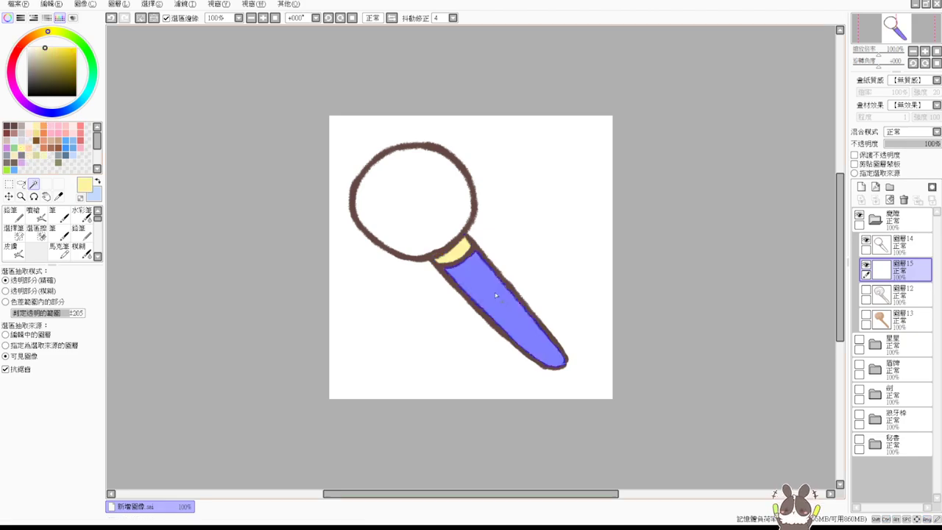
click(49, 137)
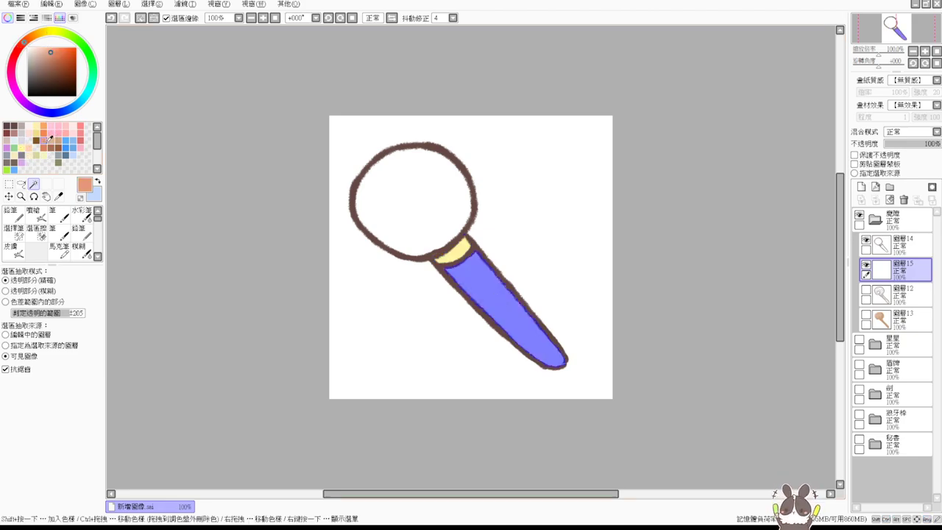
key(ctrl+f)
click(33, 214)
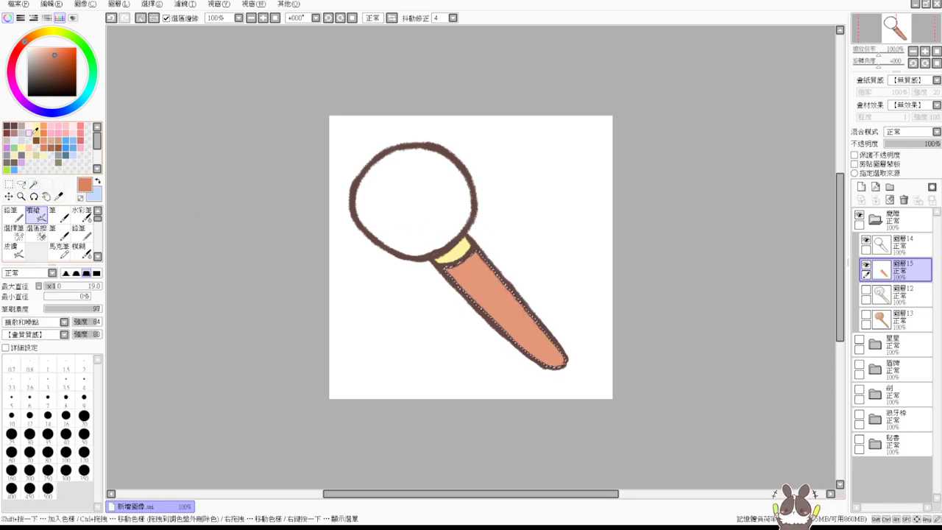
click(52, 139)
key(ctrl+f)
Step: Paint darker brown shading along the handle's right side and tip with brush size 21, and clear the selection
click(59, 145)
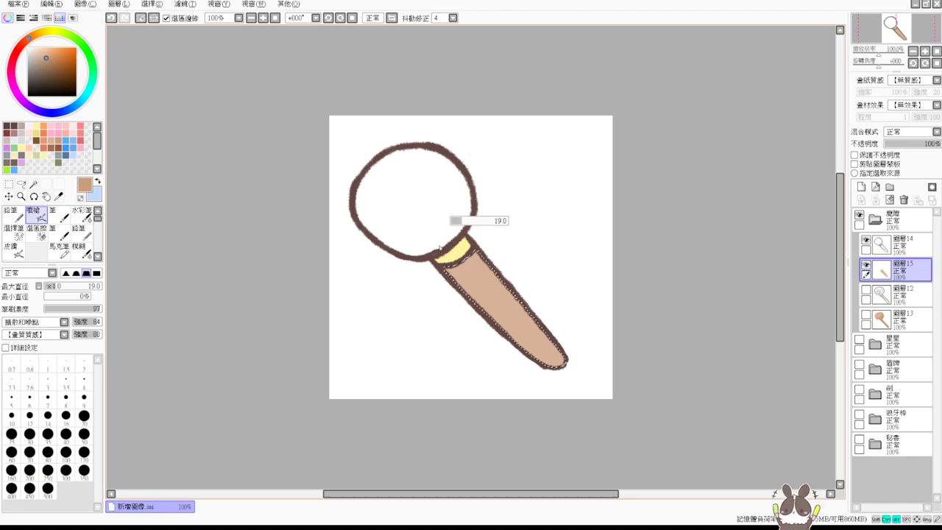
drag(221, 289, 227, 292)
drag(478, 265, 547, 341)
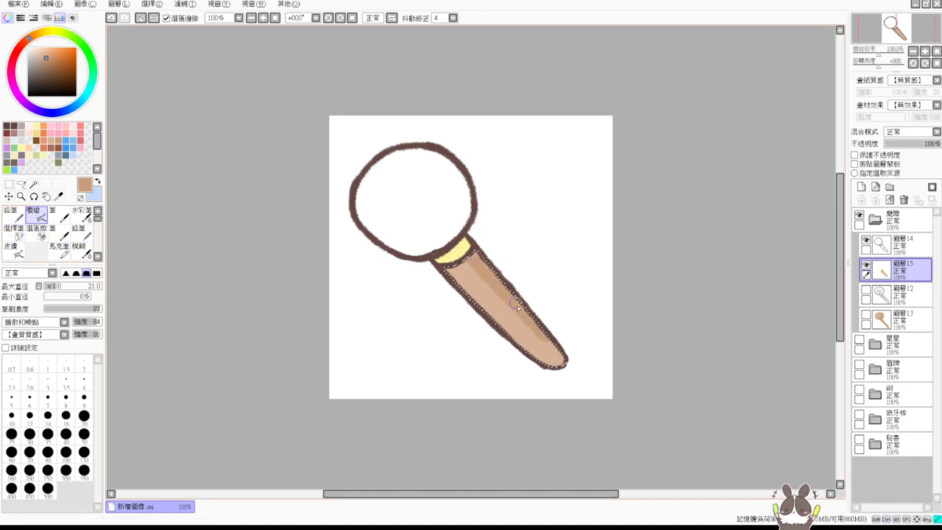
mouse_move(516, 304)
mouse_down()
mouse_move(475, 251)
mouse_move(554, 359)
mouse_up()
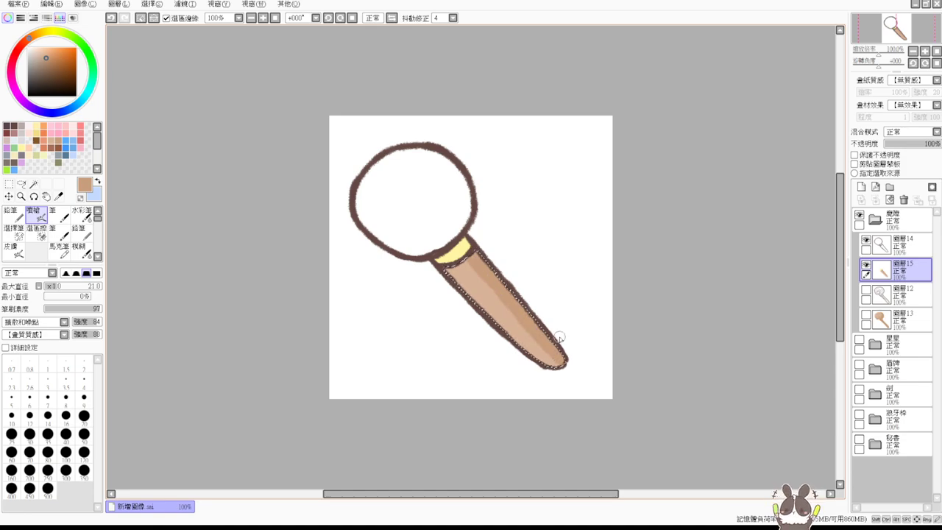
drag(541, 328, 551, 343)
drag(542, 361, 547, 363)
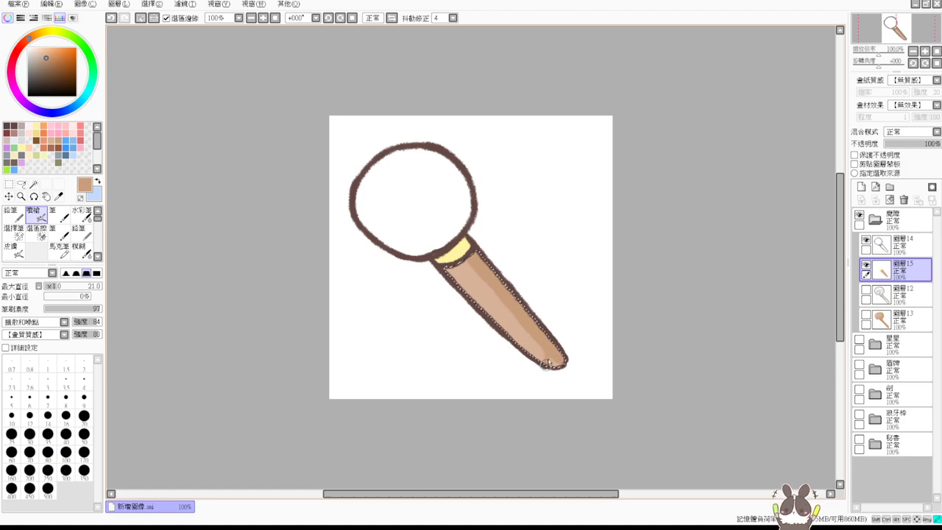
drag(541, 322, 551, 341)
drag(521, 361, 526, 353)
key(ctrl+d)
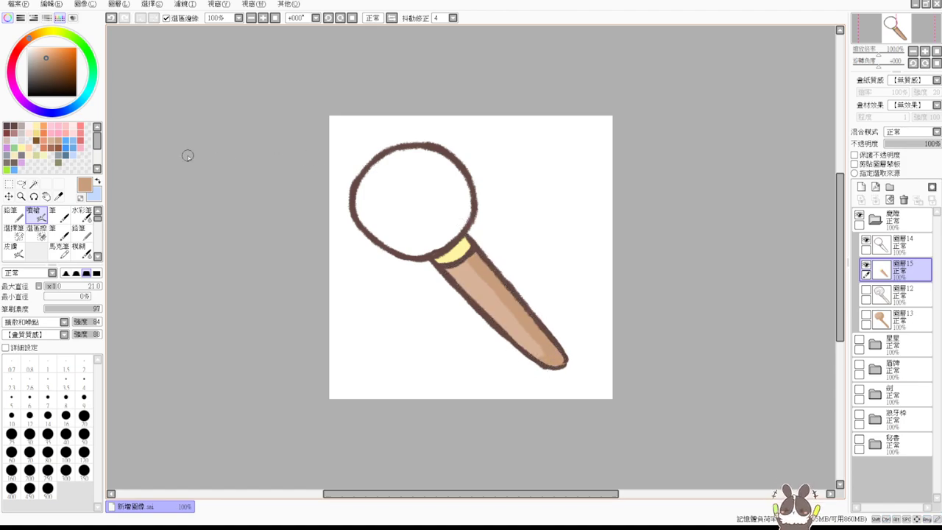
Step: Select the area inside the wand's round head and fill it with light blue
click(33, 184)
click(448, 196)
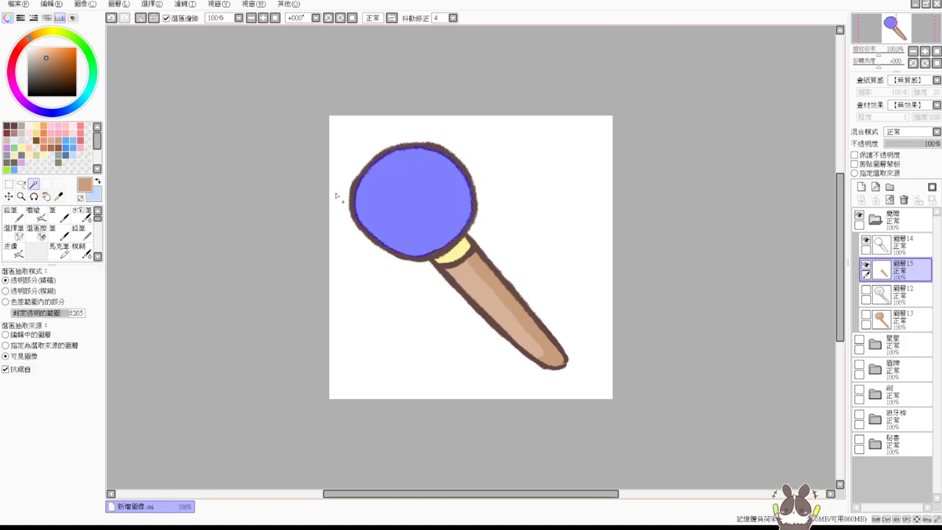
click(75, 138)
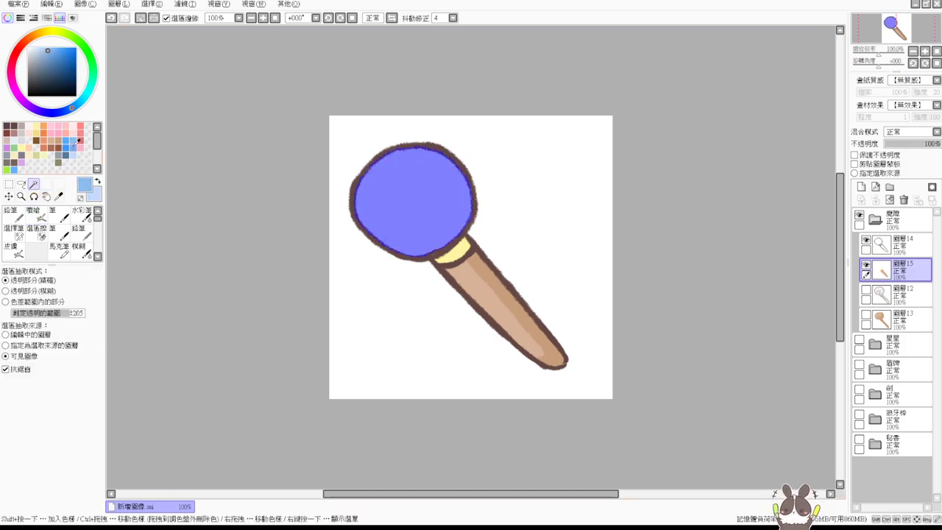
key(ctrl+f)
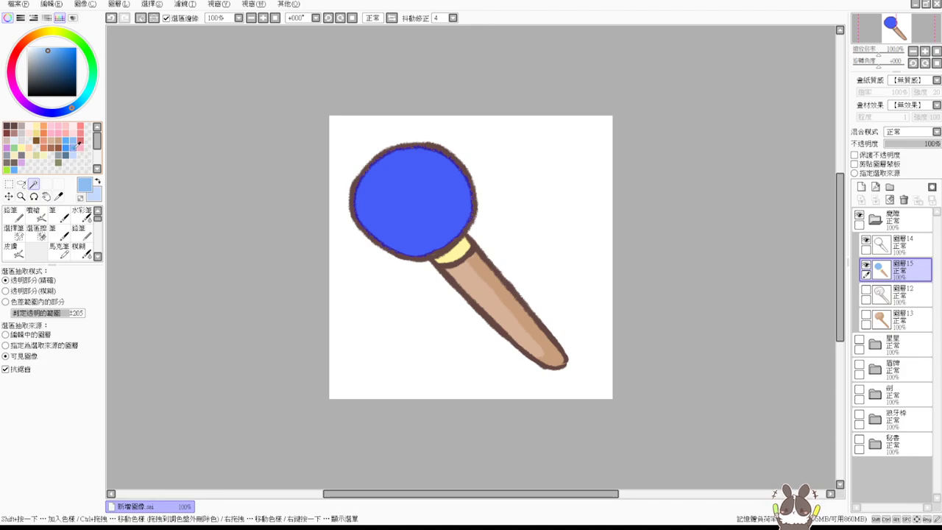
Step: Paint a darker blue crescent shadow along the head's right and lower edge, using brush size 32
click(34, 213)
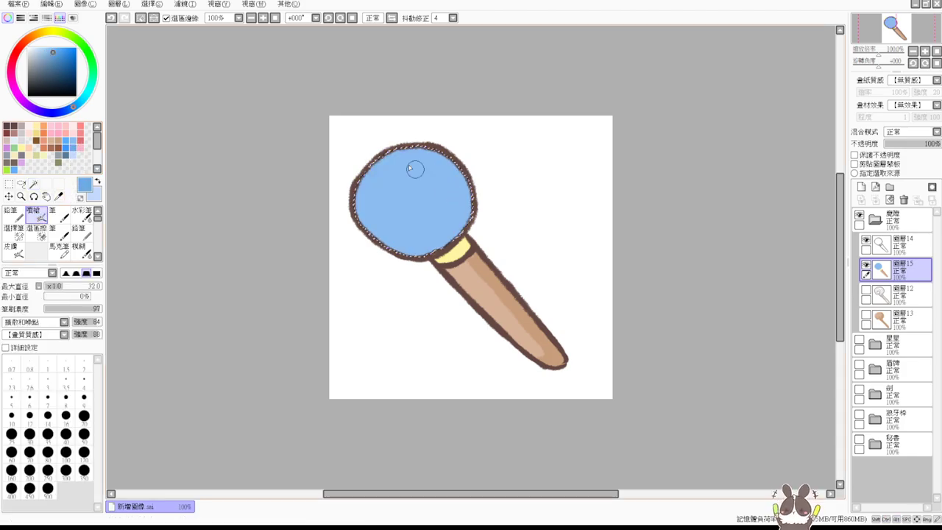
mouse_move(435, 151)
mouse_down()
mouse_move(452, 232)
mouse_move(442, 245)
mouse_up()
key(ctrl+z)
key(ctrl+z)
drag(439, 152, 443, 250)
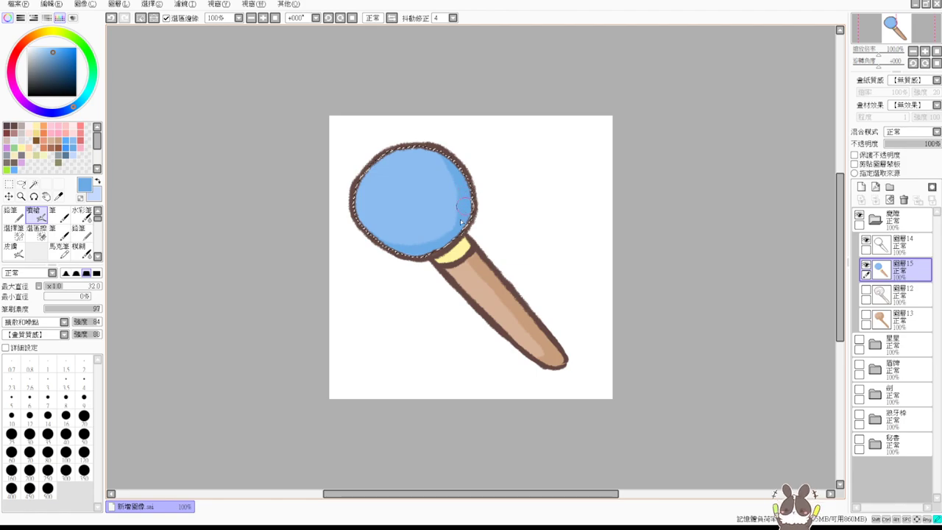
Step: Paint a round pale blue highlight and thin rim highlights on the head's upper left, and clear the selection
alt+click(405, 191)
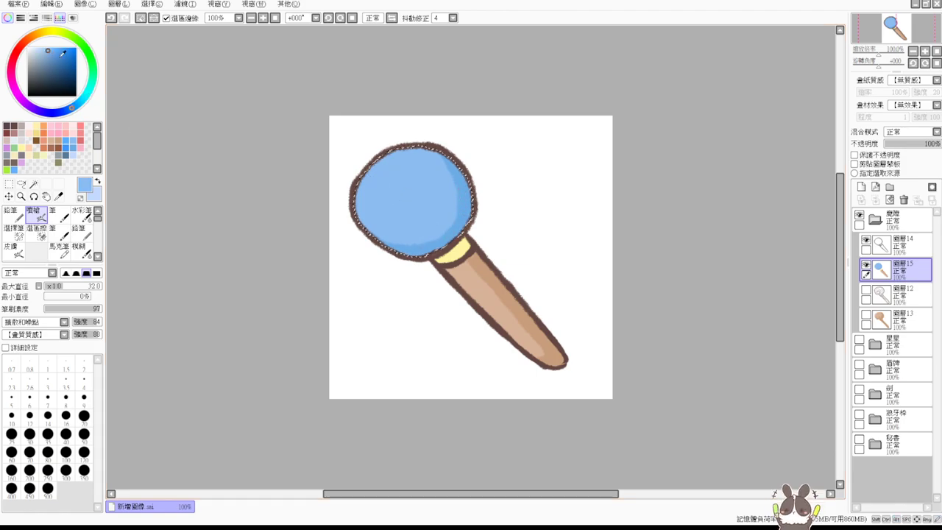
click(38, 48)
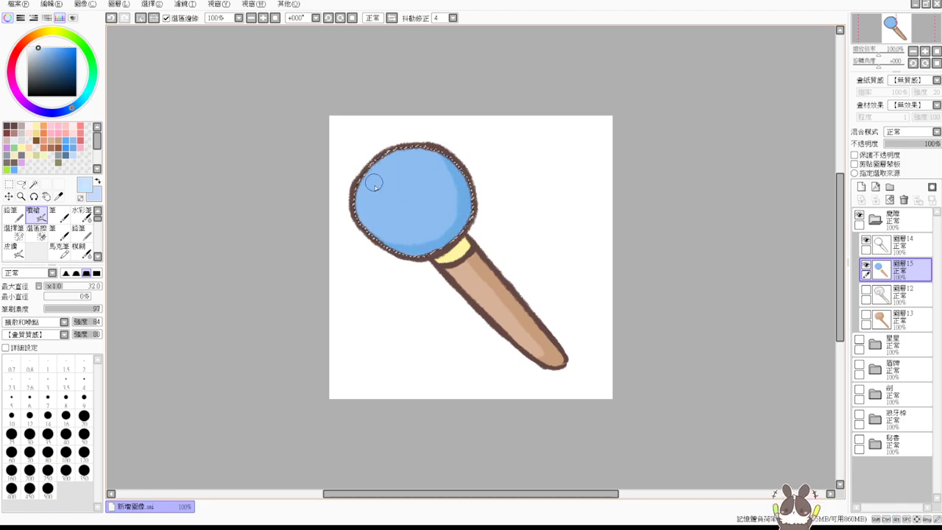
mouse_move(374, 183)
mouse_down()
mouse_move(389, 190)
mouse_move(374, 175)
mouse_up()
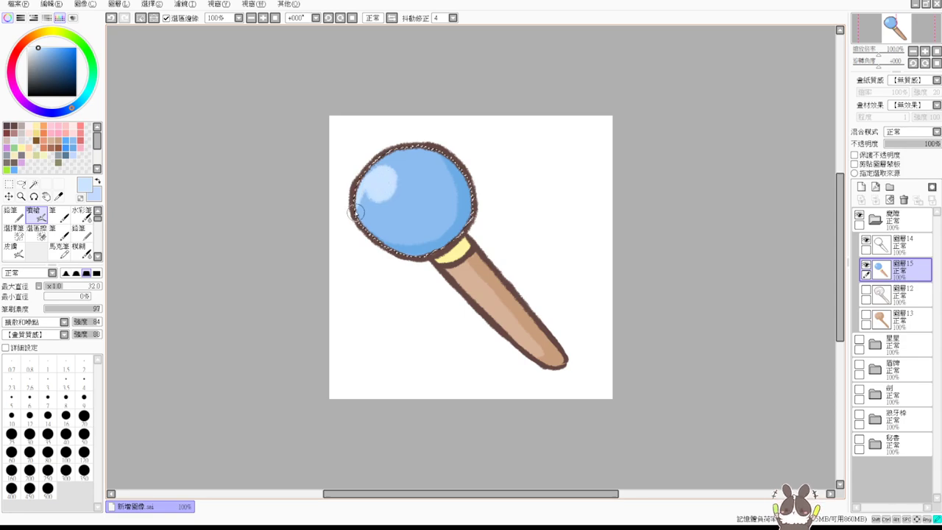
drag(357, 212, 400, 150)
mouse_move(372, 181)
mouse_down()
mouse_move(406, 144)
mouse_move(423, 153)
mouse_move(374, 179)
mouse_move(432, 153)
mouse_up()
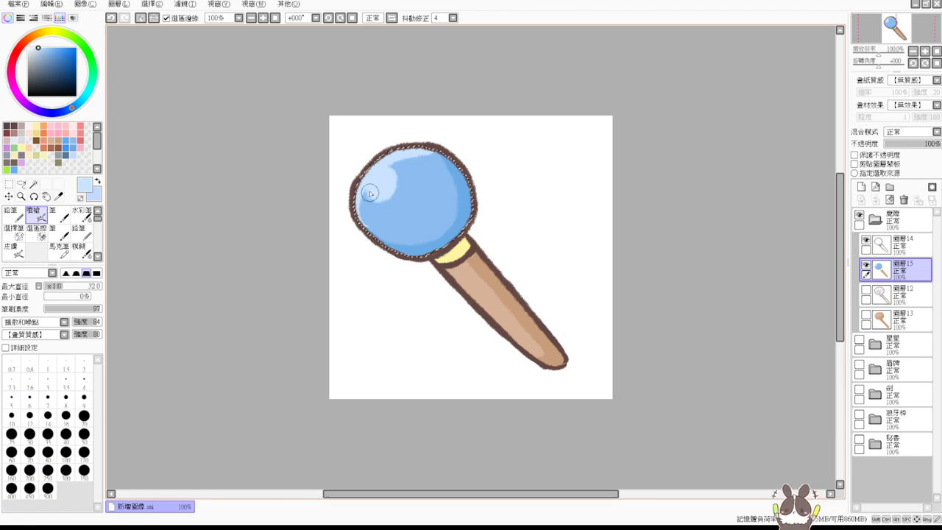
mouse_move(370, 193)
mouse_down()
mouse_move(395, 182)
mouse_move(379, 200)
mouse_move(393, 175)
mouse_move(384, 168)
mouse_move(384, 193)
mouse_up()
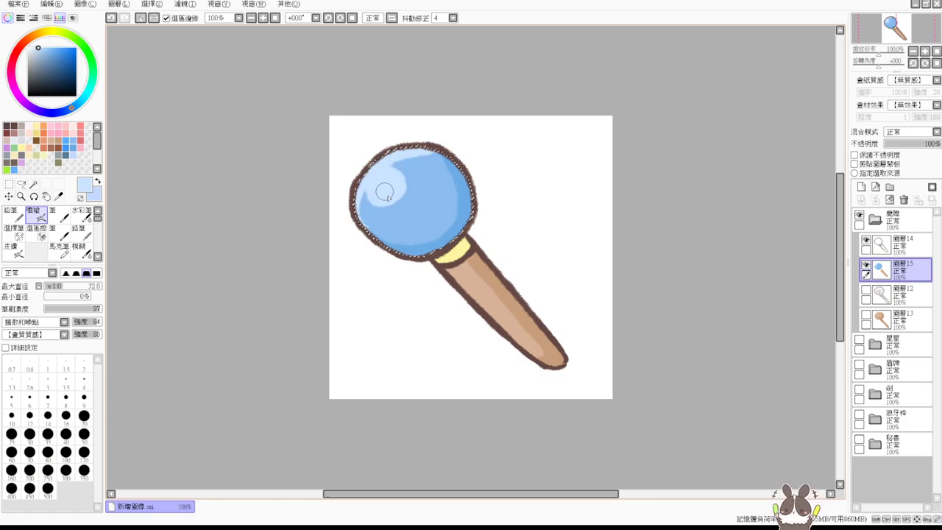
key(ctrl+d)
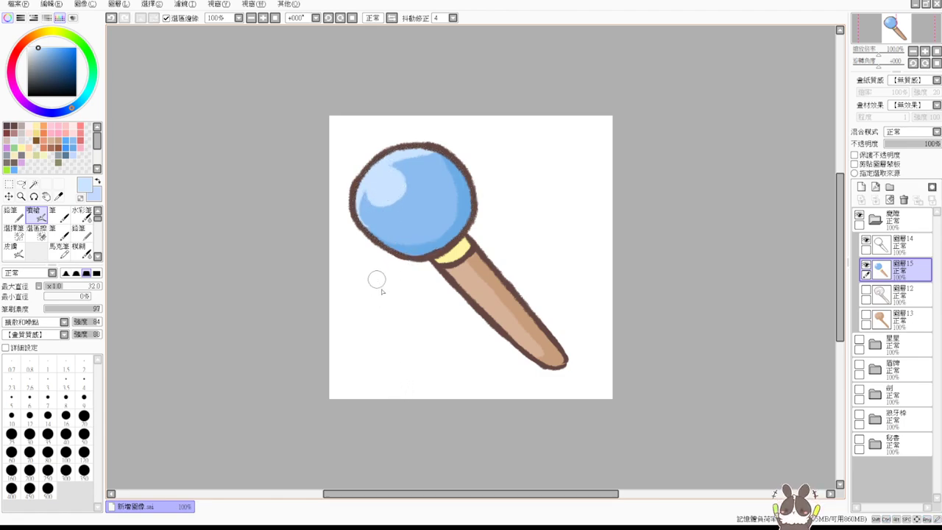
Step: Redraw the head's lower-left outline as a fuller dark brown curve on the outline layer, using brush size 22
click(901, 244)
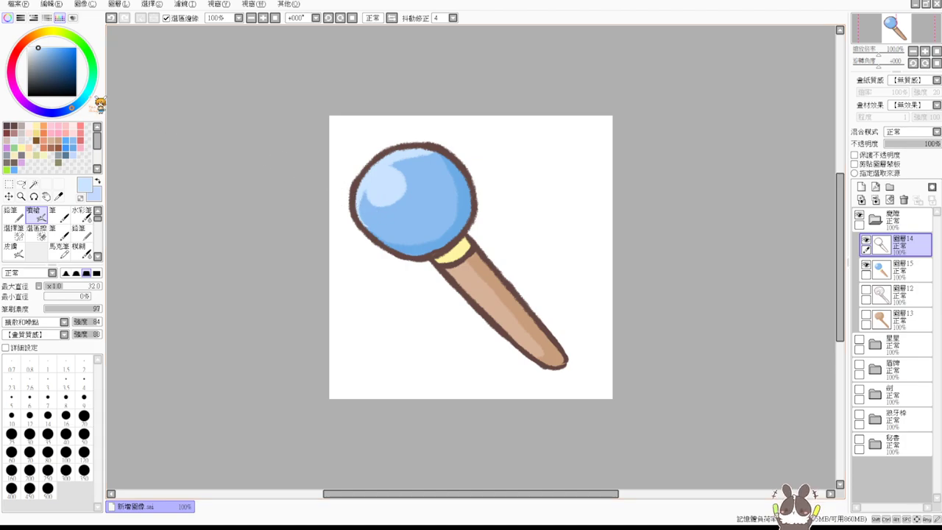
click(14, 127)
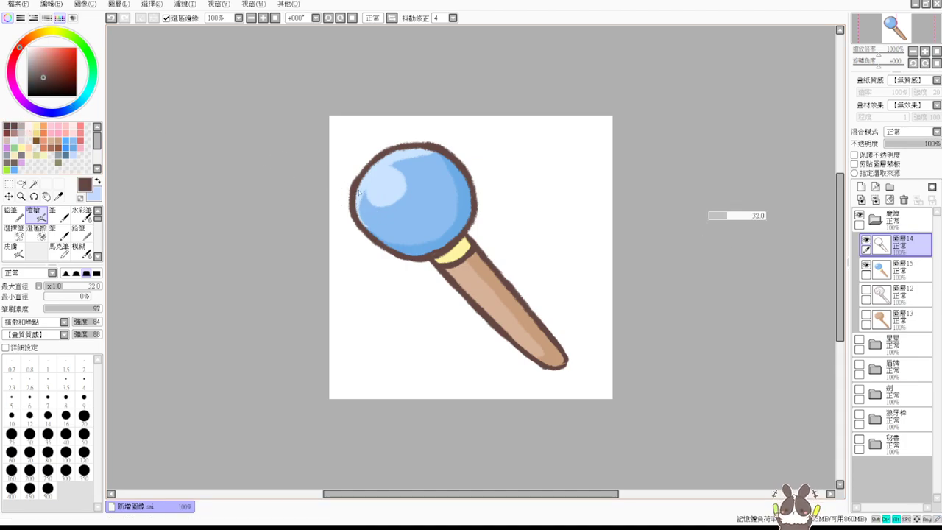
drag(358, 193, 379, 239)
key(ctrl+z)
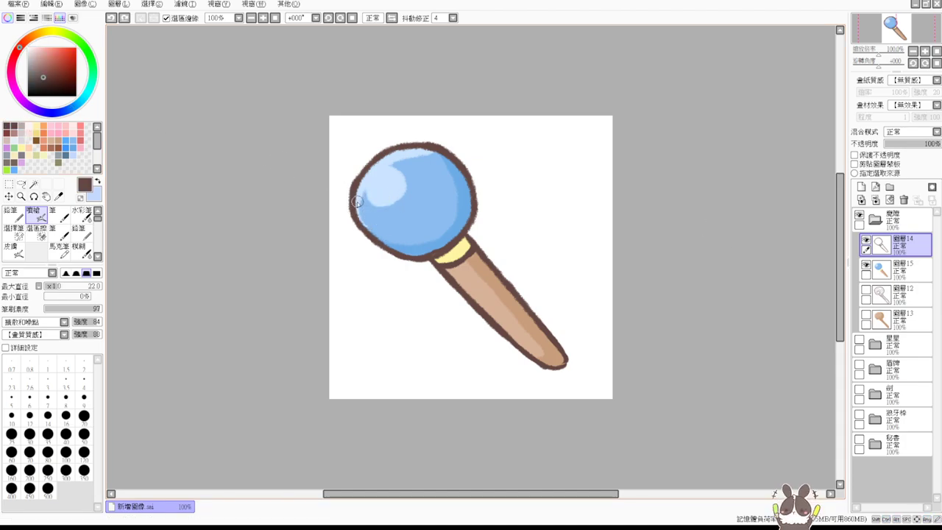
mouse_move(354, 196)
mouse_down()
mouse_move(376, 251)
mouse_move(394, 232)
mouse_move(349, 195)
mouse_move(393, 255)
mouse_up()
key(ctrl+z)
key(ctrl+z)
drag(348, 193, 427, 256)
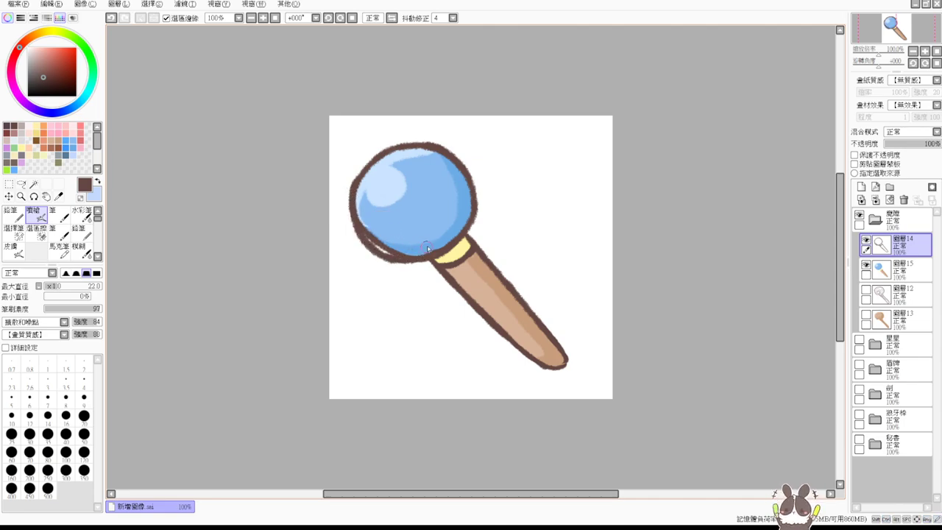
Step: Erase the old outline segment inside the head's new lower-left curve
key(e)
mouse_move(360, 210)
mouse_down()
mouse_move(402, 248)
mouse_move(387, 246)
mouse_up()
key(e)
key(e)
key(e)
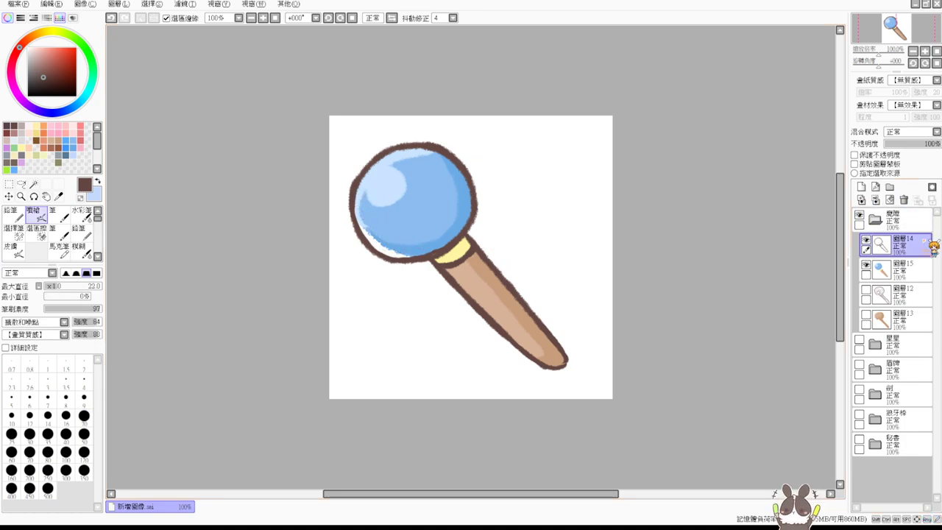
Step: Fill the white gap inside the head's lower-left outline with the head's sampled blues on colour layer 圖層15
ctrl+click(913, 271)
click(921, 272)
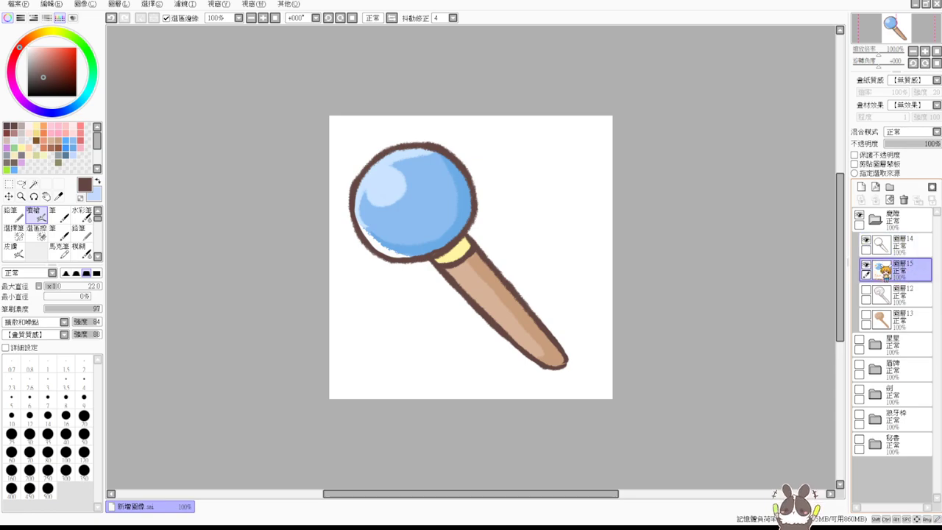
alt+click(372, 237)
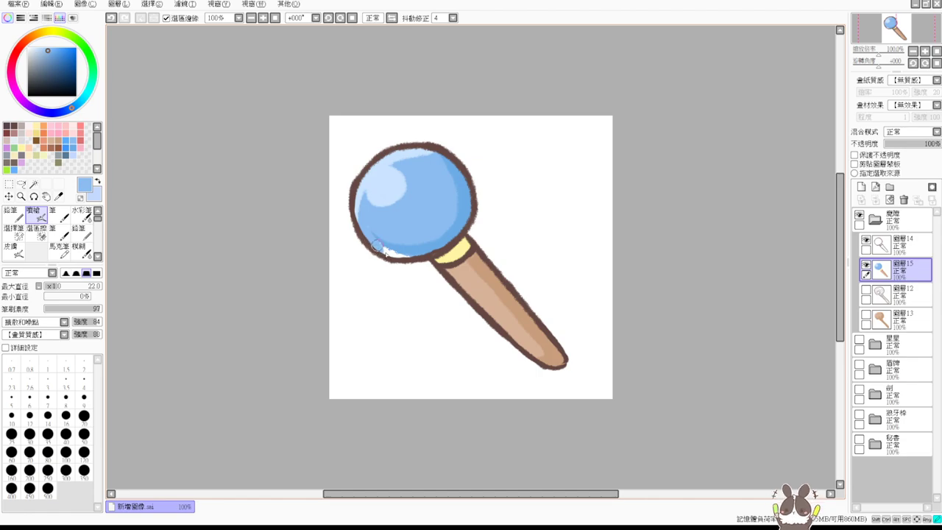
alt+click(448, 237)
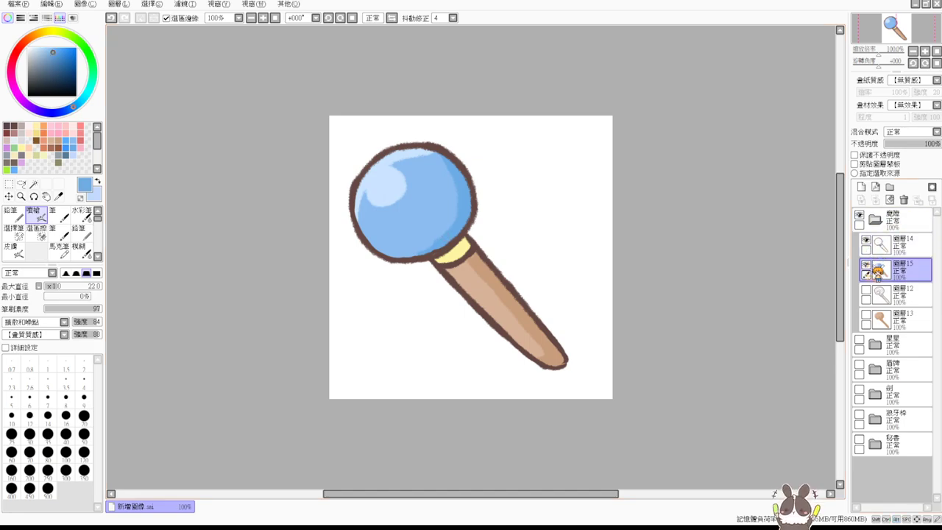
Step: Select the head's interior from the outline alone and paint darker blue shading along its lower-left edge with brush size 22
click(866, 265)
key(w)
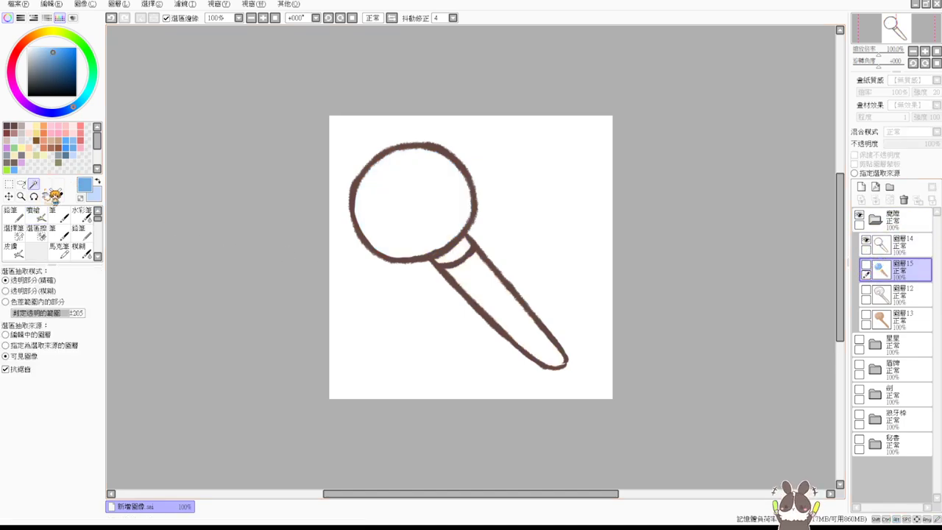
click(425, 213)
click(866, 264)
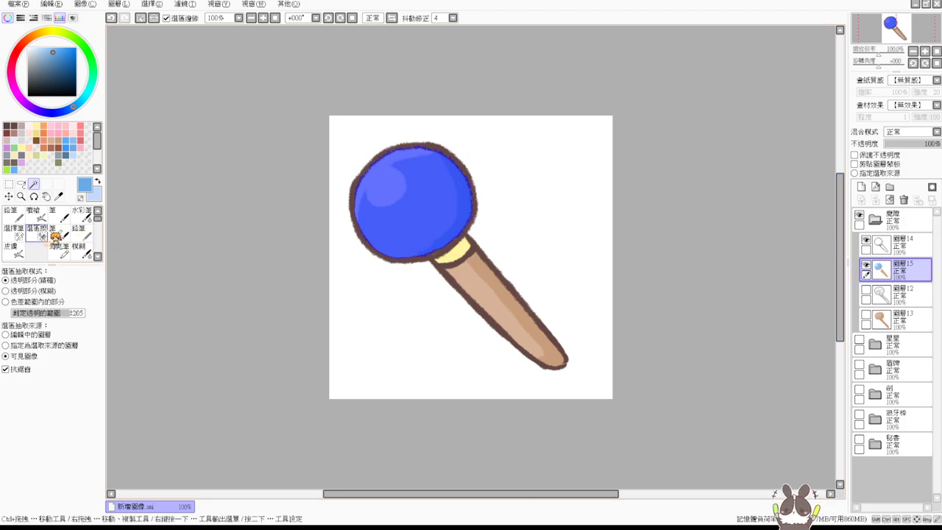
click(35, 214)
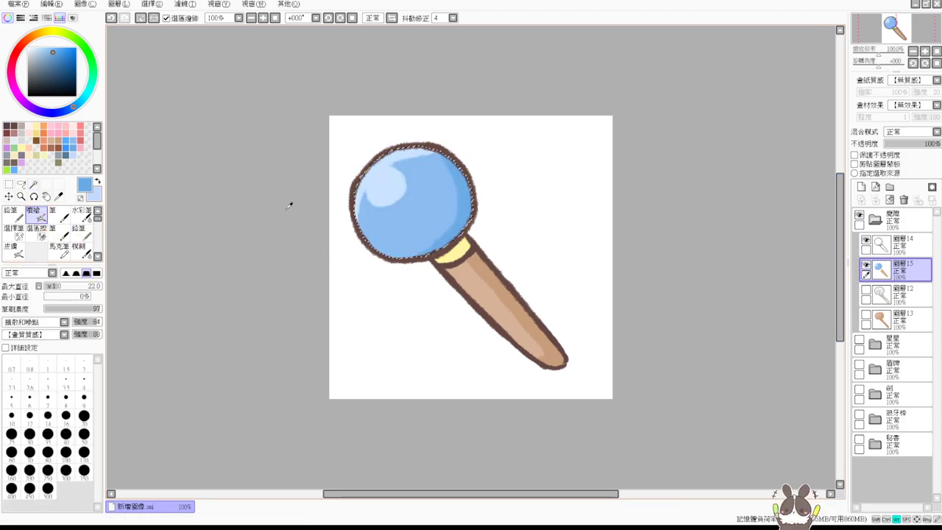
drag(370, 251, 379, 253)
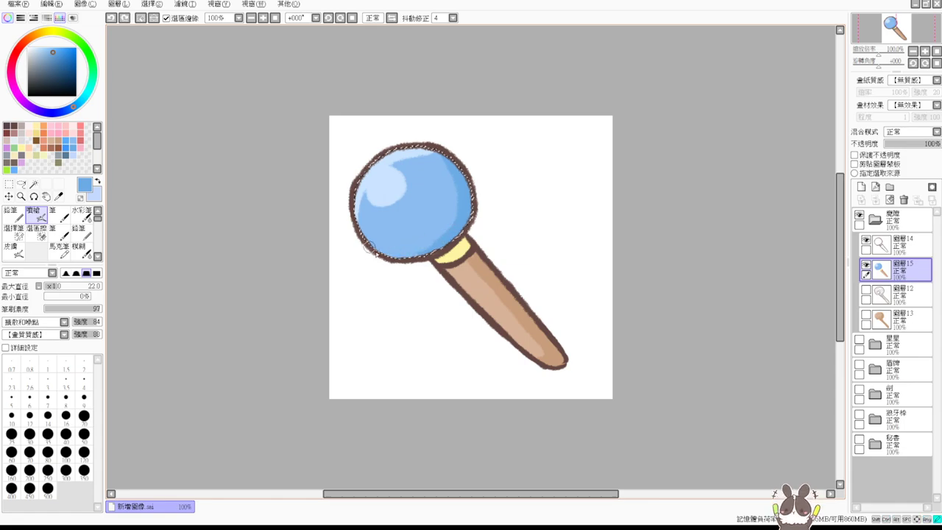
Step: Add a small pale blue highlight dot below the head's large highlight and clear the selection
alt+click(365, 188)
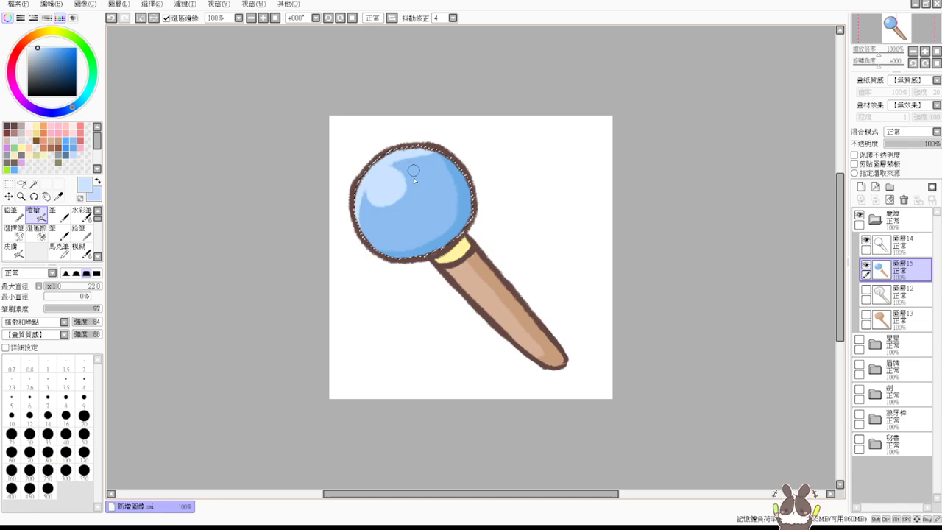
click(382, 220)
key(ctrl+d)
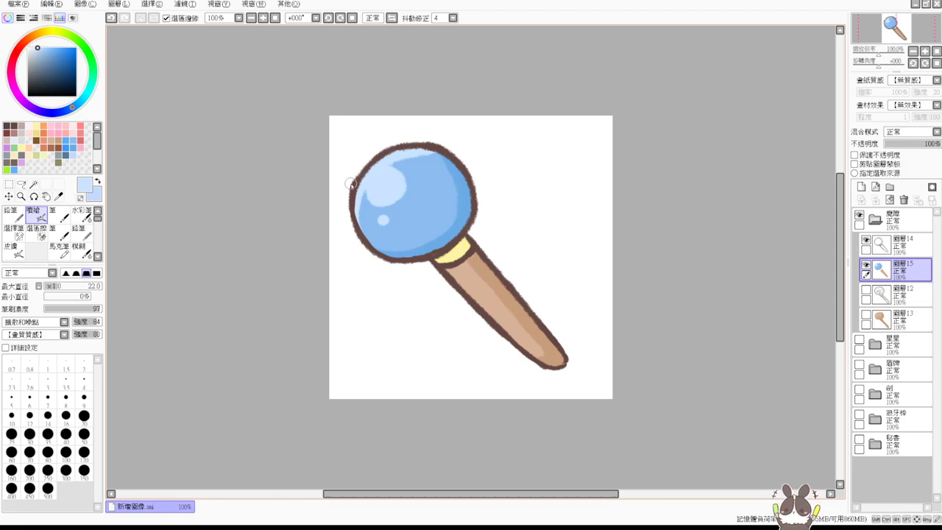
Step: Touch up the dark brown outline where the head meets the handle on outline layer 圖層14
click(902, 244)
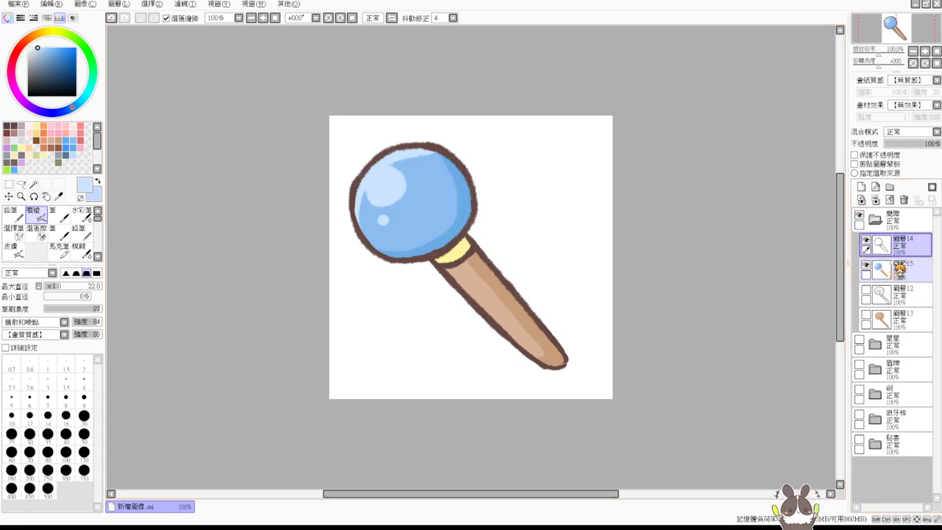
alt+click(570, 356)
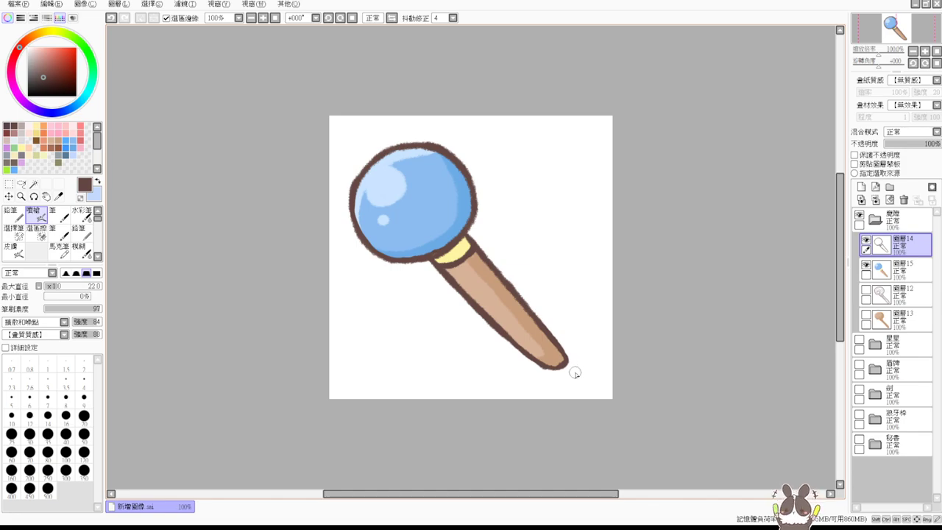
drag(443, 253, 436, 256)
Step: Trim and redraw the head's left outline into a smoother dark brown curve, using eraser size 20 and brush size 22
key(e)
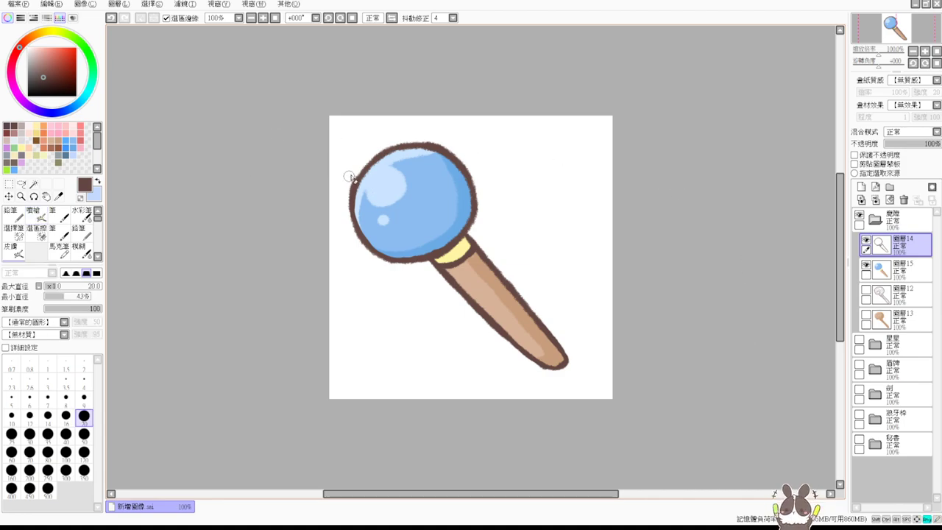
drag(352, 175, 348, 220)
key(v)
drag(356, 185, 350, 221)
key(ctrl+z)
key(e)
drag(355, 173, 345, 215)
key(ctrl+z)
key(v)
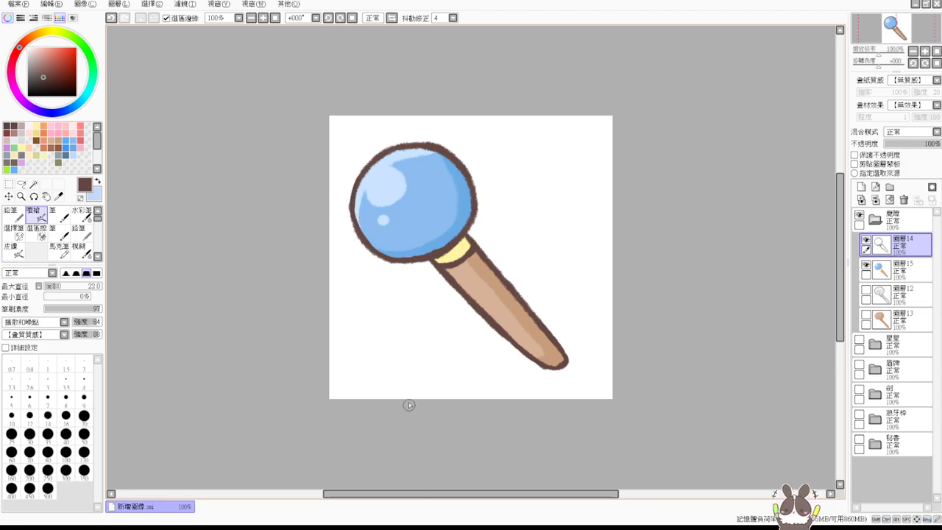
key(e)
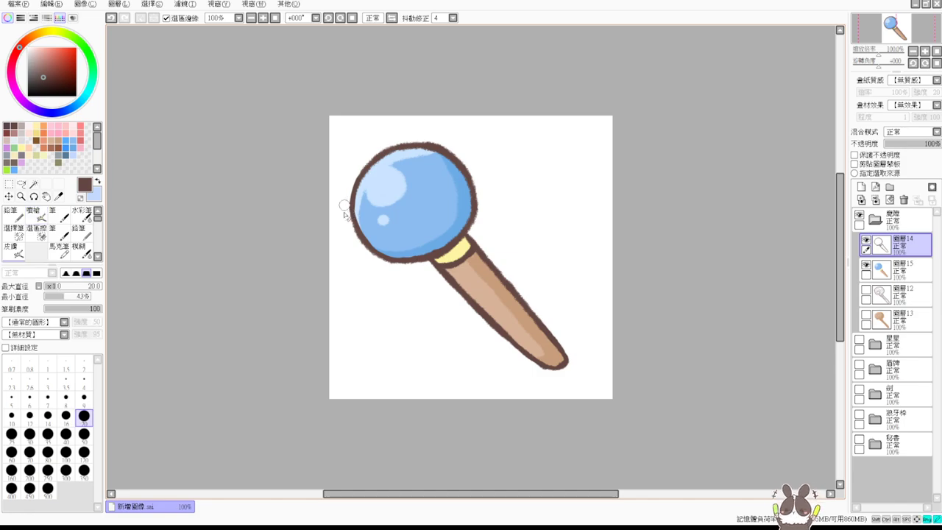
key(v)
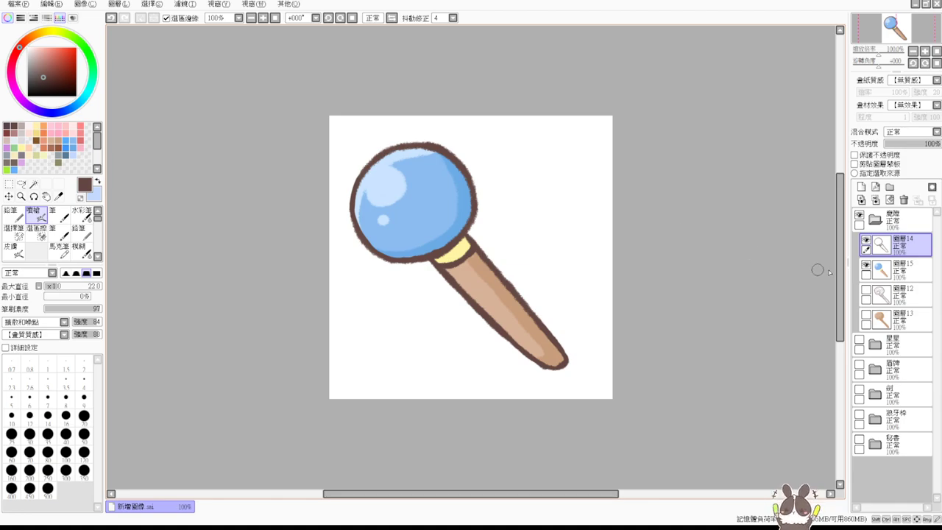
Step: Compare the blue orb wand with the brown spiral wand at 100% by alternating their layers' visibility
click(866, 291)
click(866, 315)
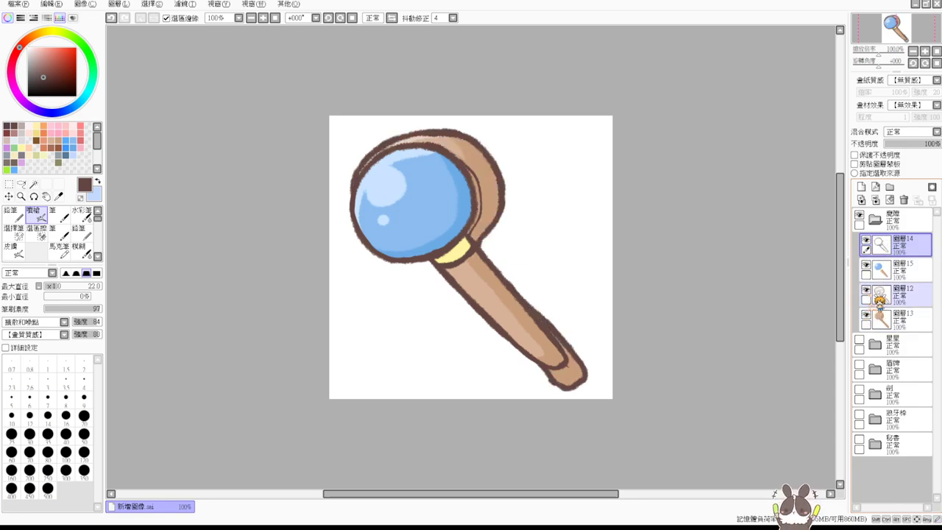
click(866, 241)
click(866, 265)
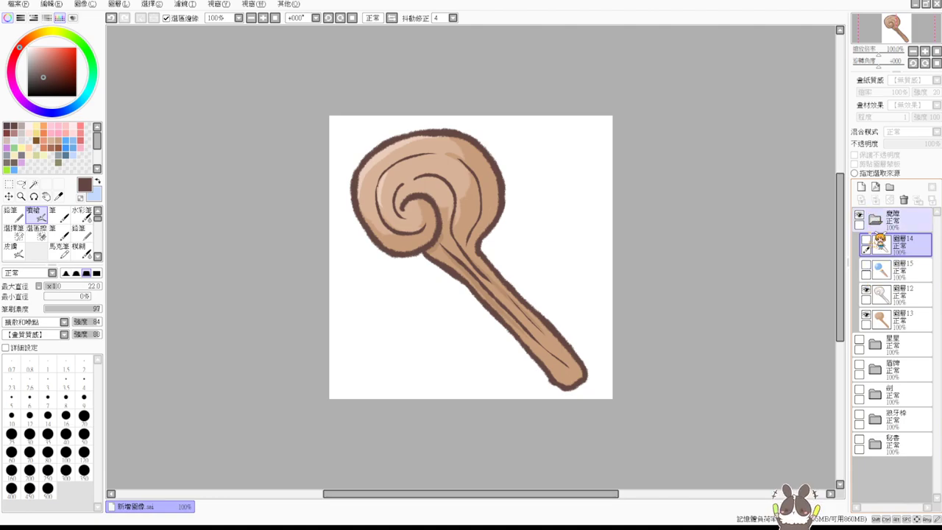
click(866, 290)
click(866, 315)
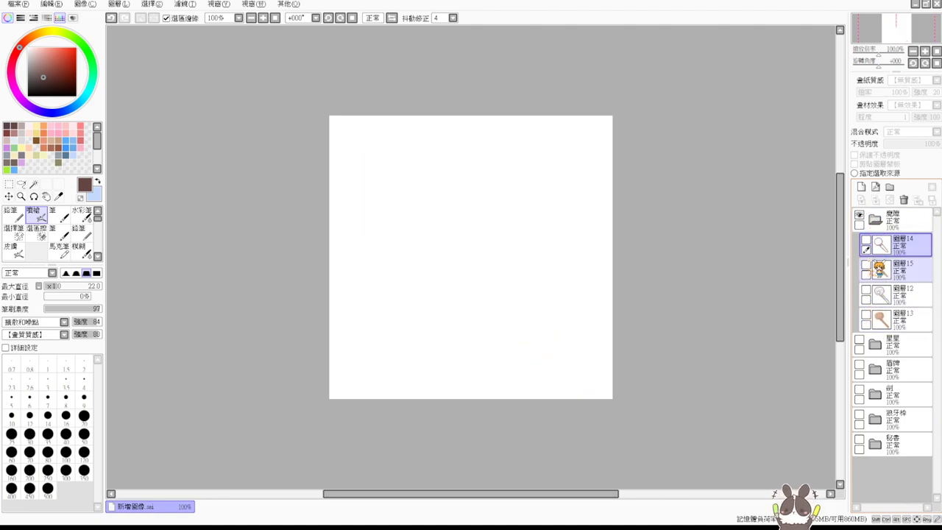
click(867, 265)
click(866, 241)
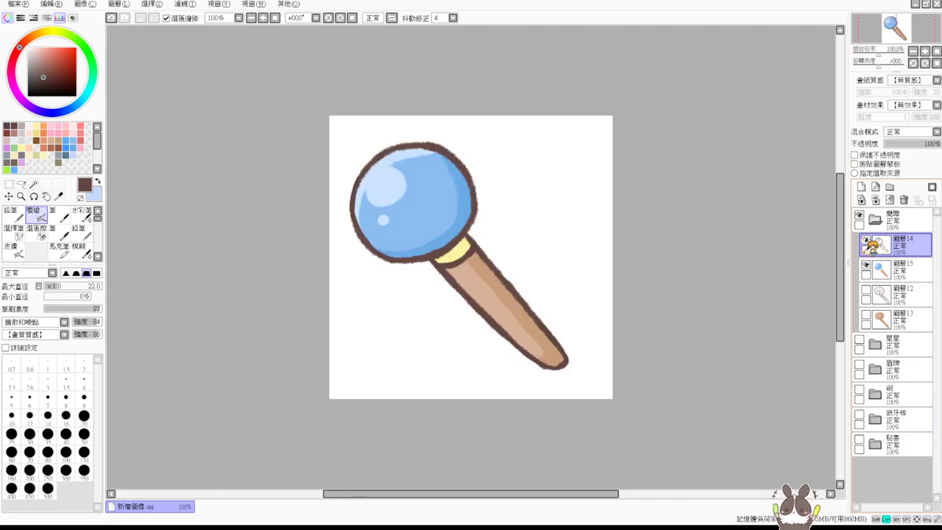
Step: Compare how both wands read at tiny icon size, and return to 100% with only the blue orb wand shown
key(ctrl+minus)
key(ctrl+minus)
key(ctrl+minus)
key(ctrl+minus)
key(ctrl+minus)
key(ctrl+minus)
key(ctrl+minus)
key(ctrl+minus)
key(ctrl+minus)
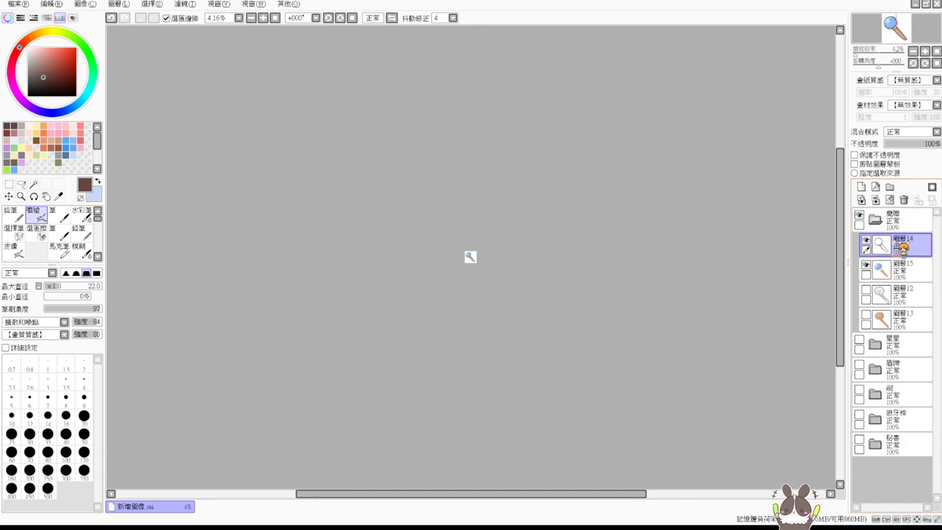
click(866, 241)
click(867, 265)
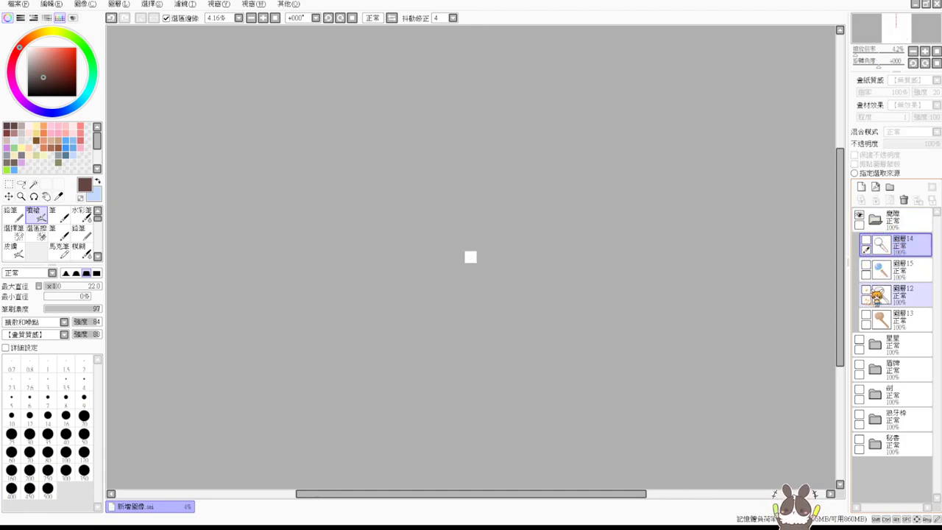
click(866, 290)
click(866, 315)
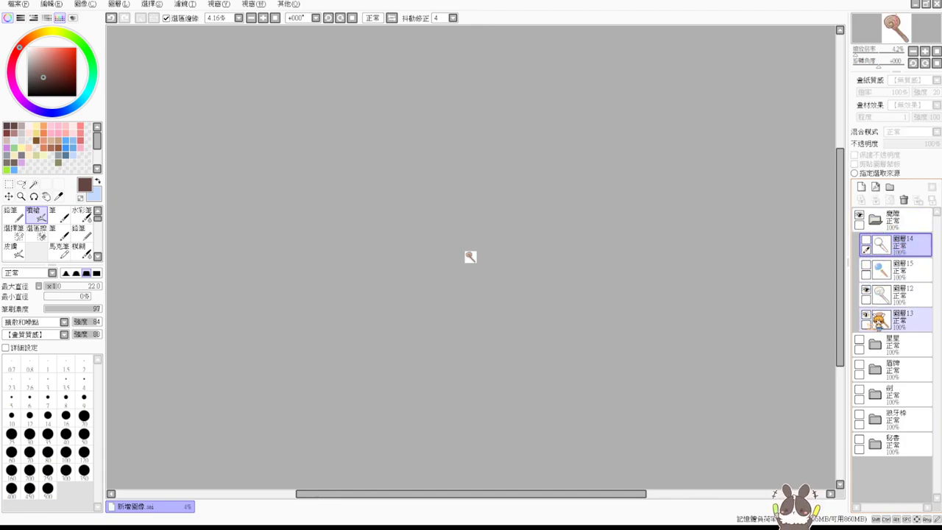
click(866, 315)
click(866, 290)
click(866, 265)
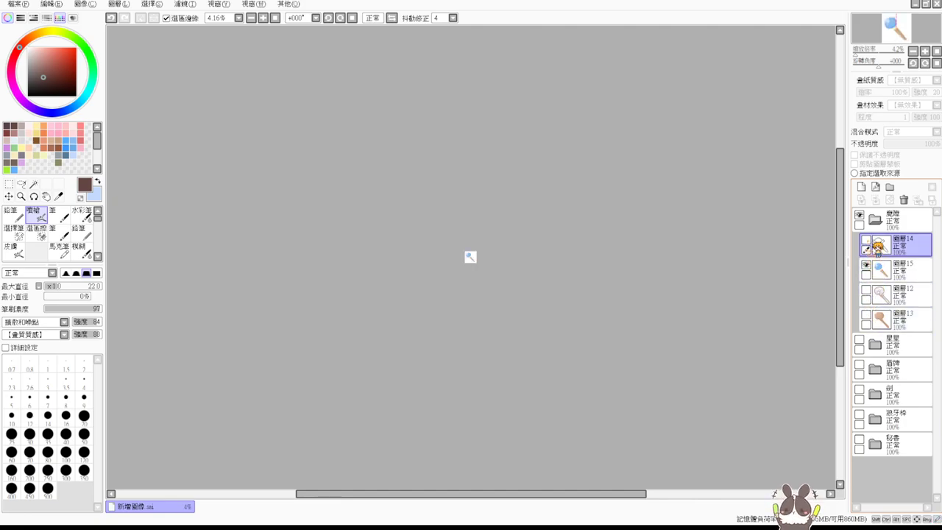
click(866, 240)
key(ctrl+plus)
key(ctrl+plus)
key(ctrl+plus)
key(ctrl+plus)
key(ctrl+plus)
key(ctrl+plus)
key(ctrl+plus)
key(ctrl+plus)
key(ctrl+plus)
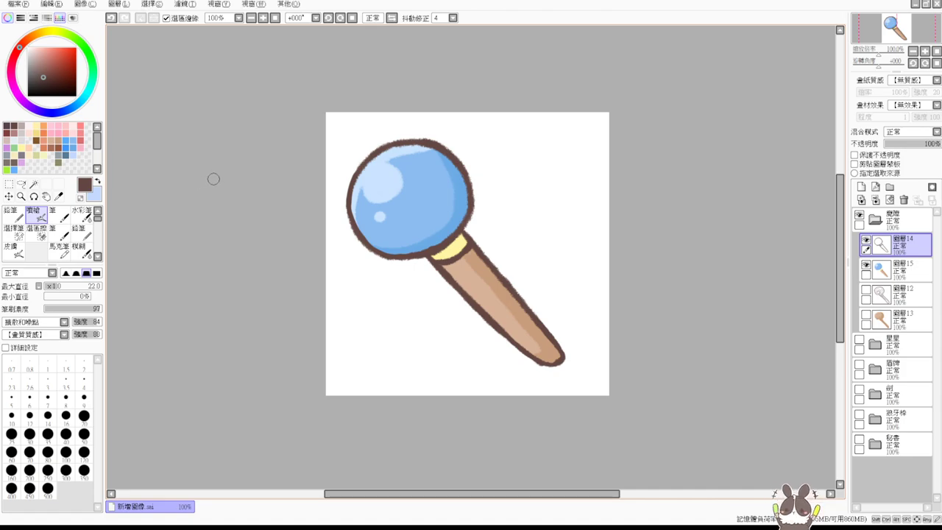
Step: Collapse the wand's layer group and make the 星星 group active
click(890, 223)
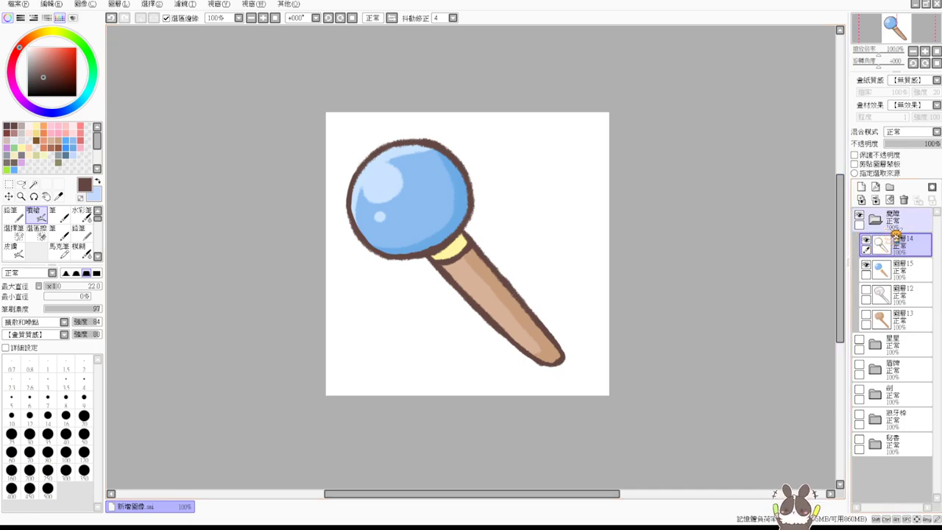
click(891, 224)
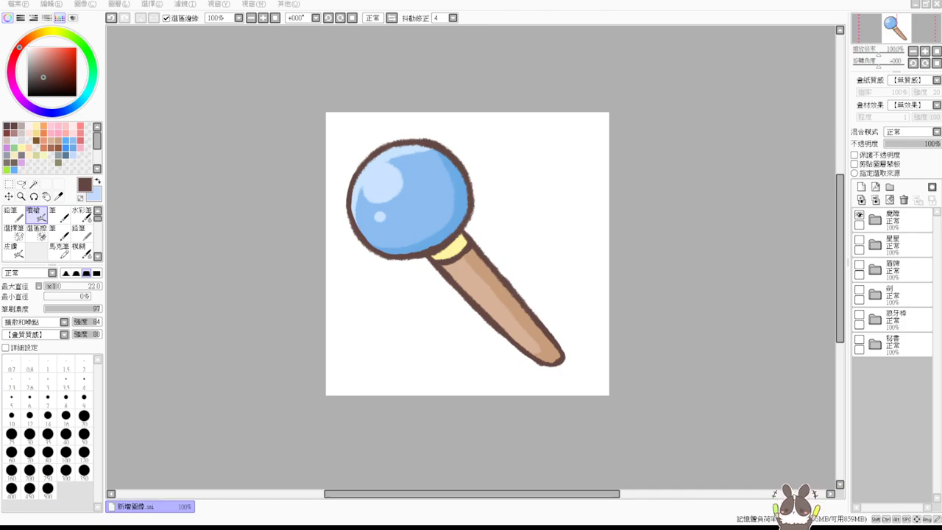
click(890, 187)
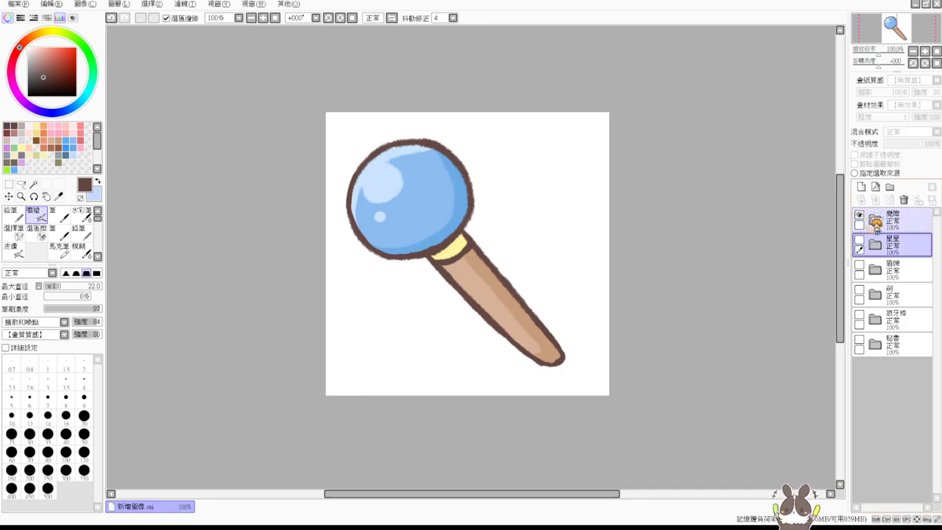
Step: Hide the magic wand's layer group, create a new layer group above it, and add an empty layer inside
click(858, 214)
drag(917, 247, 908, 217)
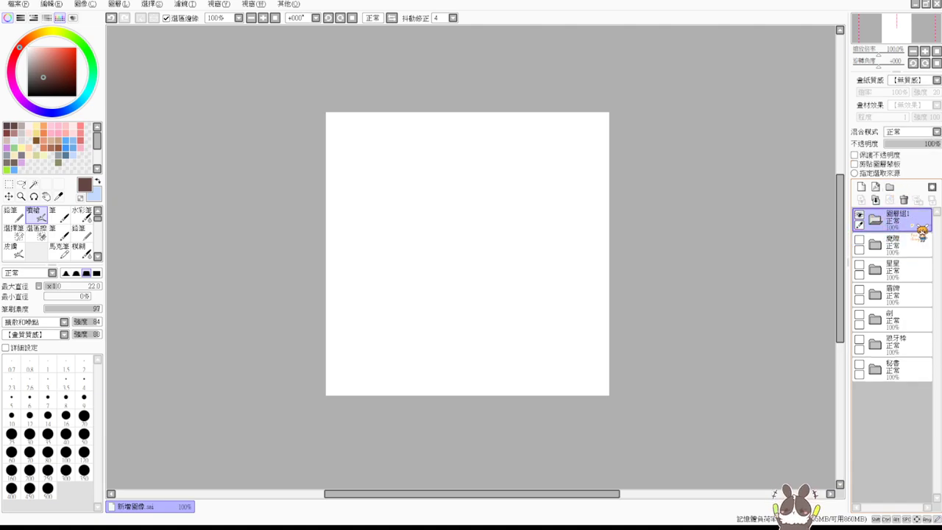
click(862, 187)
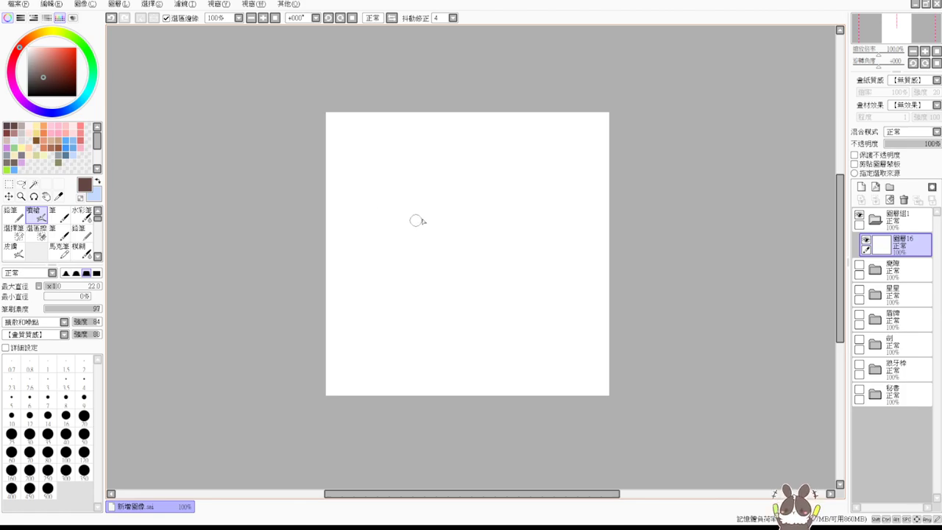
mouse_move(433, 205)
mouse_down()
mouse_move(412, 219)
mouse_move(431, 300)
mouse_up()
mouse_move(475, 207)
mouse_down()
mouse_move(524, 267)
mouse_move(459, 305)
mouse_up()
mouse_move(429, 207)
mouse_down()
mouse_move(449, 197)
mouse_move(483, 204)
mouse_up()
mouse_move(410, 250)
mouse_down()
mouse_move(423, 254)
mouse_move(411, 270)
mouse_move(492, 275)
mouse_up()
key(ctrl+z)
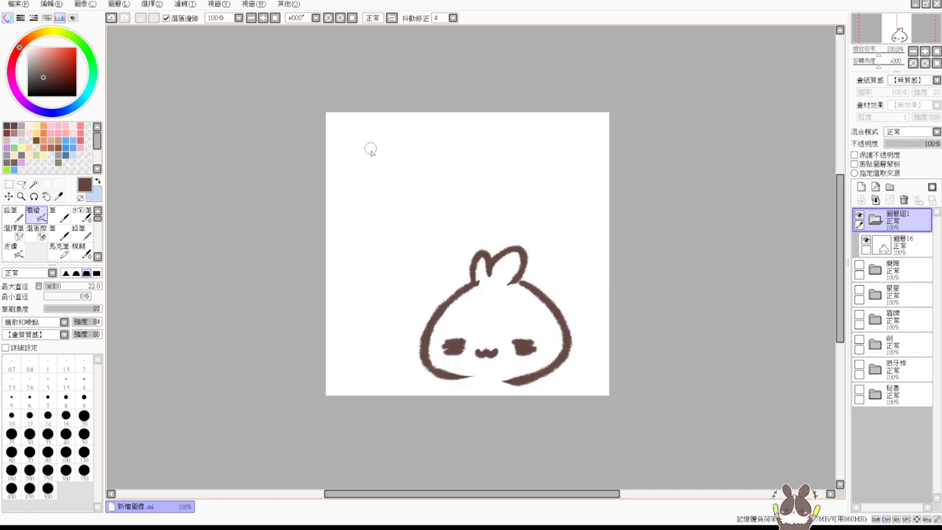
click(368, 151)
click(902, 245)
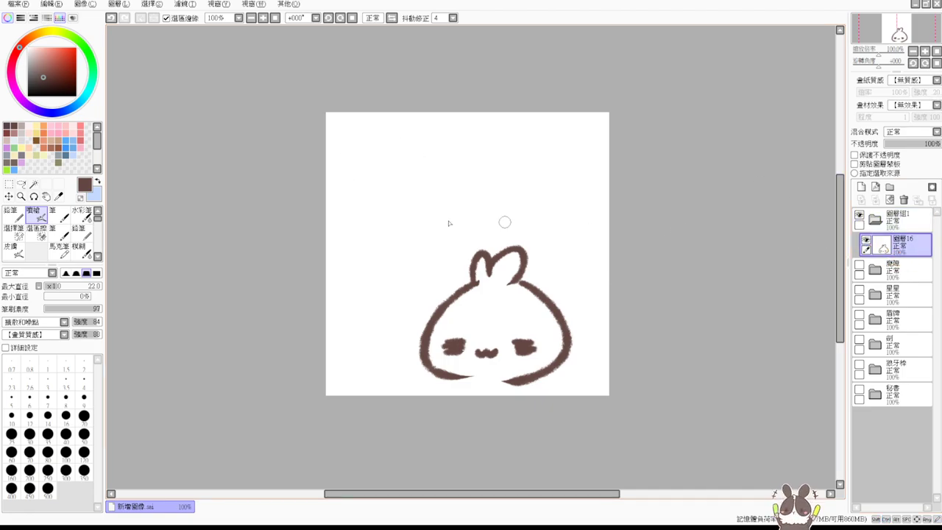
drag(365, 163, 380, 253)
mouse_move(417, 156)
mouse_down()
mouse_move(390, 260)
mouse_move(379, 259)
mouse_up()
mouse_move(371, 156)
mouse_down()
mouse_move(392, 155)
mouse_move(390, 179)
mouse_up()
click(374, 172)
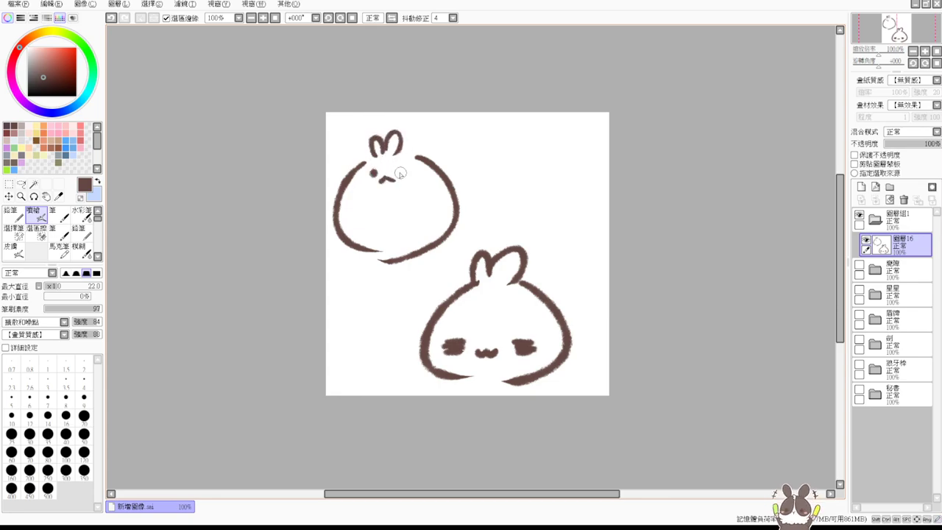
click(394, 168)
key(ctrl+z)
key(ctrl+z)
key(ctrl+z)
key(ctrl+z)
key(ctrl+z)
key(ctrl+z)
key(ctrl+z)
key(ctrl+z)
key(ctrl+z)
key(ctrl+z)
key(ctrl+z)
key(ctrl+z)
key(ctrl+z)
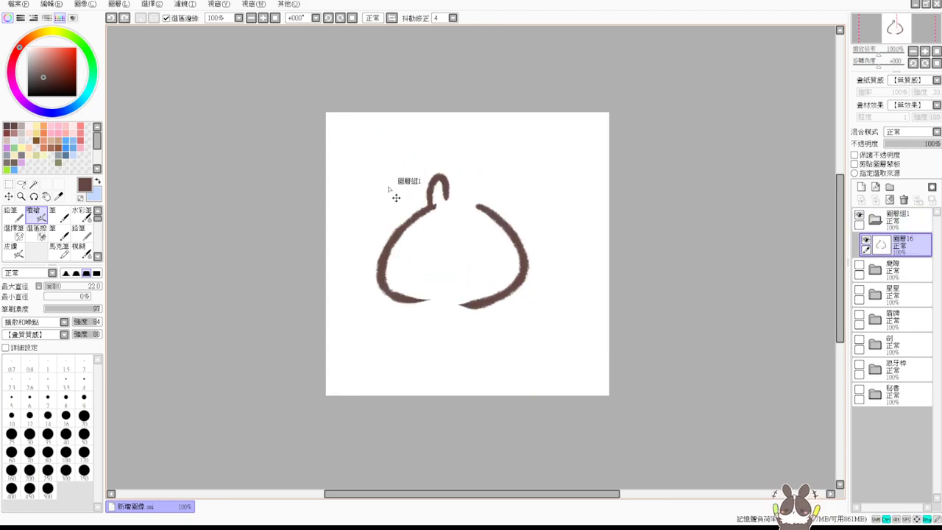
key(ctrl+z)
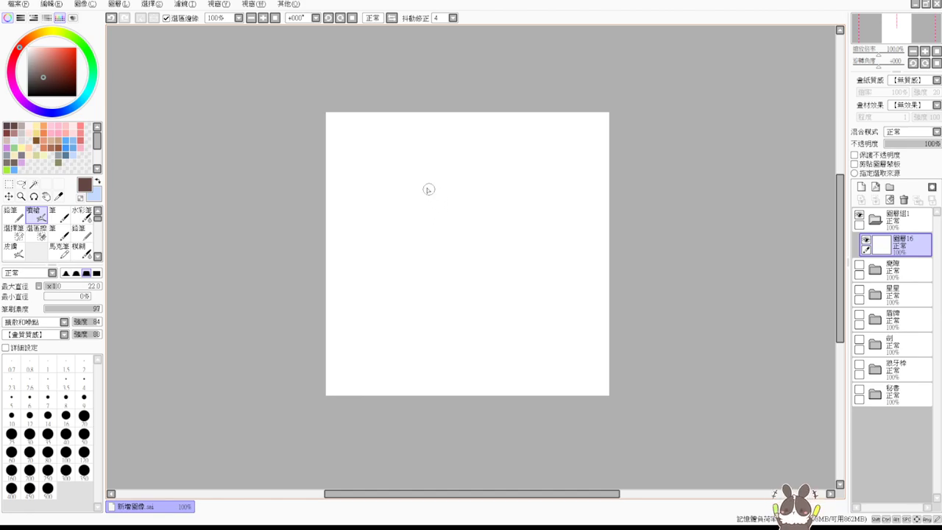
Step: Draw the two curved sides of a round bunny body in dark brown with the airbrush, redoing strokes until they look smooth
mouse_move(433, 181)
mouse_down()
mouse_move(396, 200)
mouse_move(382, 335)
mouse_up()
key(ctrl+z)
drag(429, 184, 395, 352)
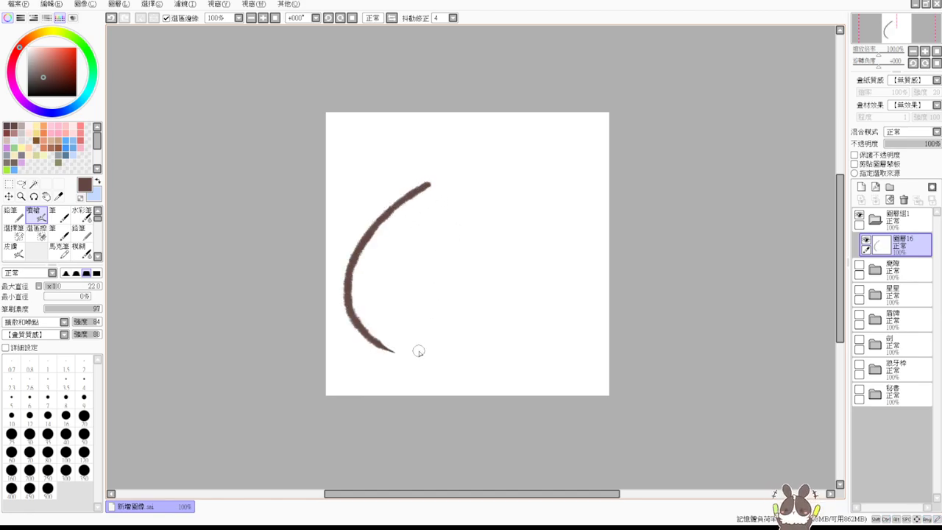
key(ctrl+z)
drag(426, 201, 410, 346)
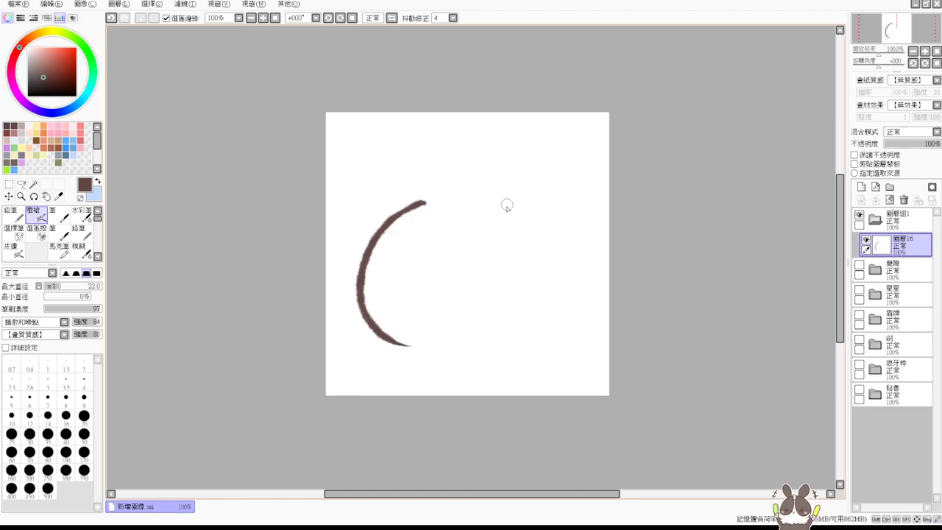
mouse_move(495, 200)
mouse_down()
mouse_move(570, 293)
mouse_move(490, 324)
mouse_move(566, 270)
mouse_move(490, 351)
mouse_up()
key(ctrl+z)
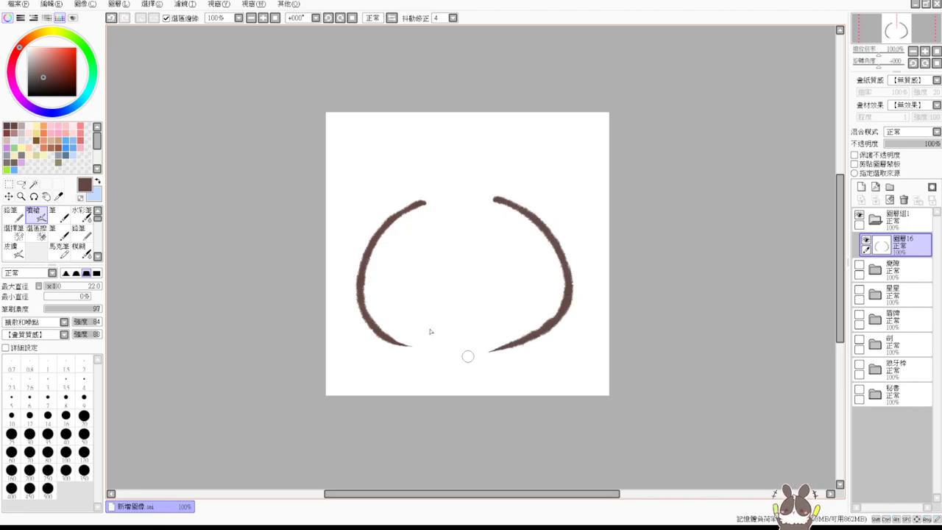
Step: Draw a shallow bottom curve joining the two sides of the bunny's body, retrying the stroke until it blends into both
drag(373, 325, 483, 352)
key(ctrl+z)
drag(374, 328, 509, 352)
key(ctrl+z)
drag(377, 328, 537, 319)
key(ctrl+z)
drag(376, 329, 544, 323)
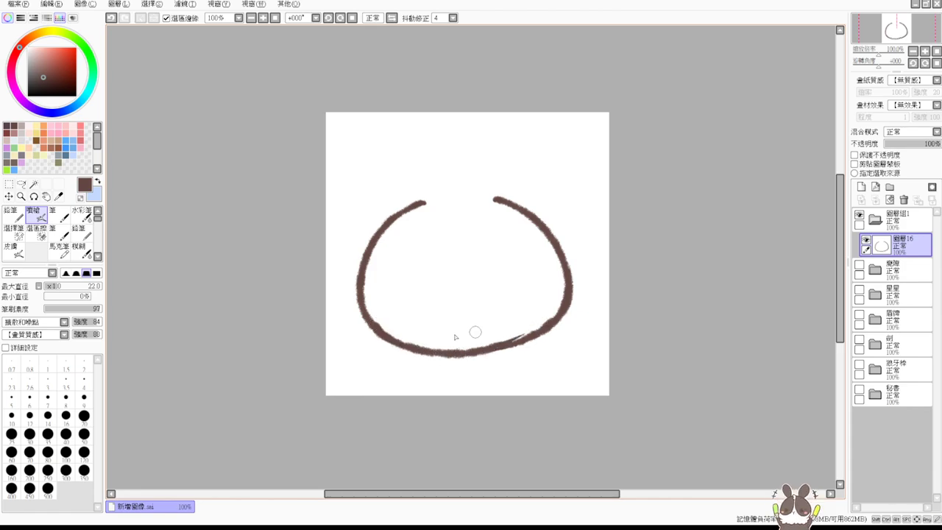
key(ctrl+z)
drag(372, 326, 553, 323)
key(ctrl+z)
mouse_move(375, 328)
mouse_down()
mouse_move(397, 341)
mouse_move(543, 321)
mouse_up()
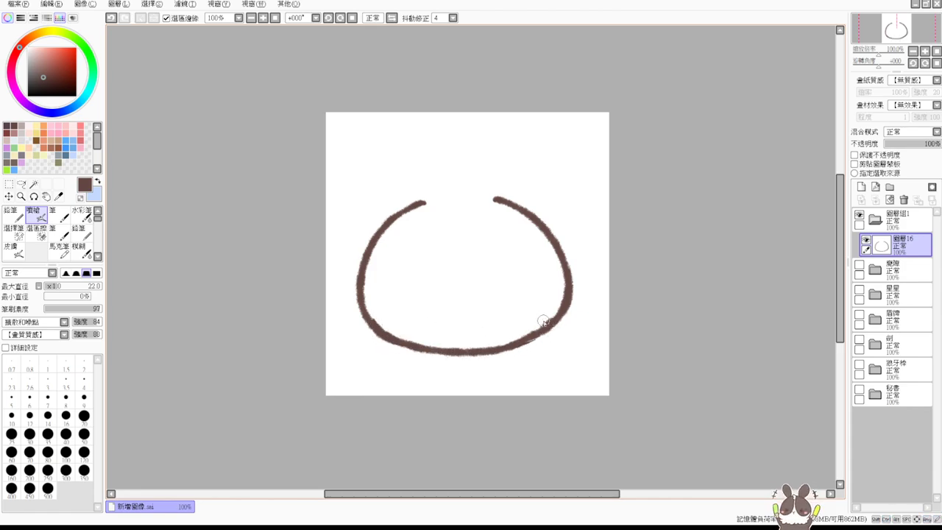
Step: Extend the upper ends of the body outline inward and draw two short rounded ears on top
mouse_move(401, 211)
mouse_down()
mouse_move(456, 197)
mouse_move(397, 213)
mouse_up()
key(ctrl+z)
key(ctrl+z)
key(ctrl+z)
key(ctrl+z)
drag(478, 197, 495, 208)
mouse_move(440, 198)
mouse_down()
mouse_move(408, 208)
mouse_move(441, 197)
mouse_move(430, 186)
mouse_move(459, 193)
mouse_move(466, 184)
mouse_move(463, 193)
mouse_move(465, 177)
mouse_move(484, 193)
mouse_move(472, 186)
mouse_move(497, 176)
mouse_move(479, 197)
mouse_up()
key(ctrl+z)
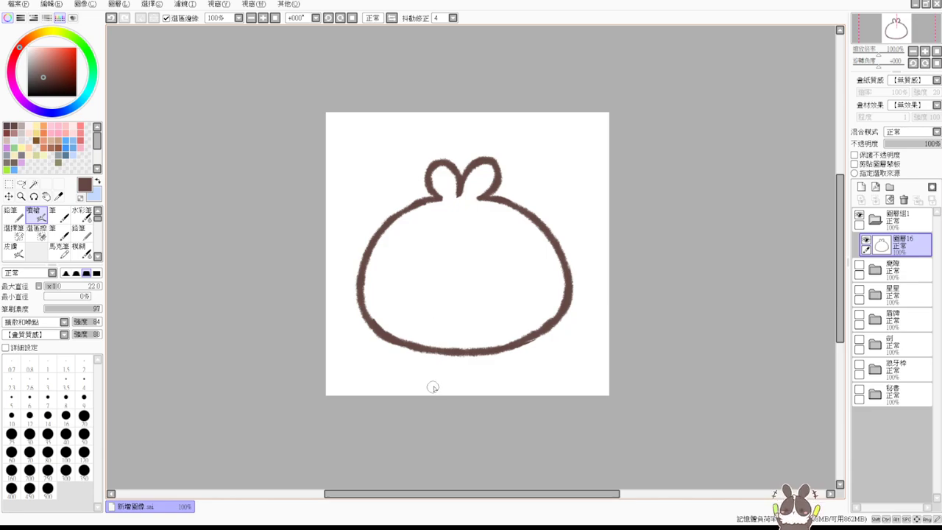
mouse_move(384, 279)
mouse_down()
mouse_move(427, 272)
mouse_move(383, 284)
mouse_move(411, 277)
mouse_move(502, 290)
mouse_move(499, 272)
mouse_up()
key(ctrl+z)
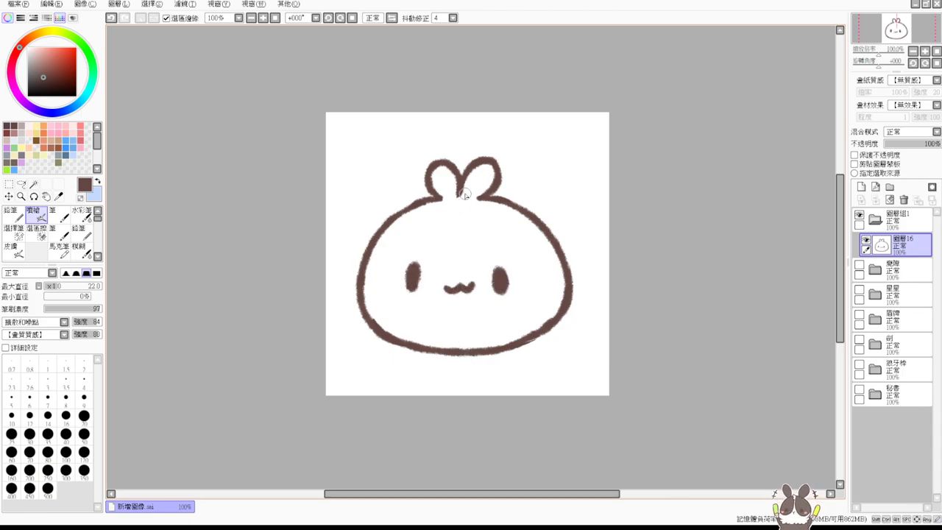
key(ctrl+z)
key(ctrl+z)
key(ctrl+z)
key(ctrl+z)
key(ctrl+z)
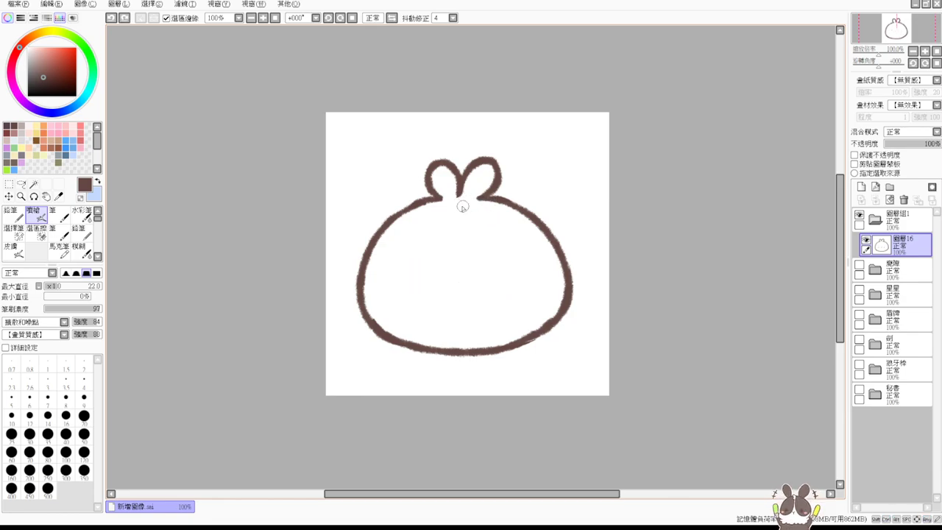
Step: Draw the bunny's face low on the body, with two wide, filled, bar-shaped eyes and a small wavy mouth between them
drag(438, 195, 441, 198)
key(ctrl+z)
mouse_move(423, 289)
mouse_down()
mouse_move(399, 298)
mouse_move(431, 301)
mouse_up()
drag(451, 305, 471, 303)
key(ctrl+z)
key(ctrl+z)
key(ctrl+z)
mouse_move(387, 299)
mouse_down()
mouse_move(416, 296)
mouse_move(391, 307)
mouse_move(514, 294)
mouse_move(495, 301)
mouse_move(523, 303)
mouse_move(495, 304)
mouse_move(518, 307)
mouse_move(504, 294)
mouse_move(515, 301)
mouse_move(495, 305)
mouse_move(519, 307)
mouse_up()
key(ctrl+z)
key(ctrl+z)
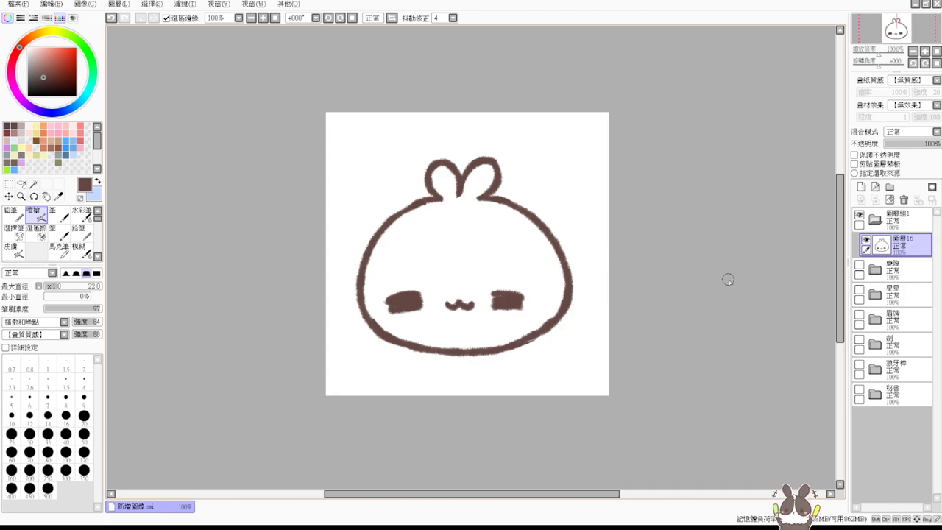
mouse_move(501, 296)
mouse_down()
mouse_move(523, 301)
mouse_move(510, 307)
mouse_up()
Step: Rename the bunny's layer group 兔包 and add a new layer beneath the outline layer inside it
click(910, 223)
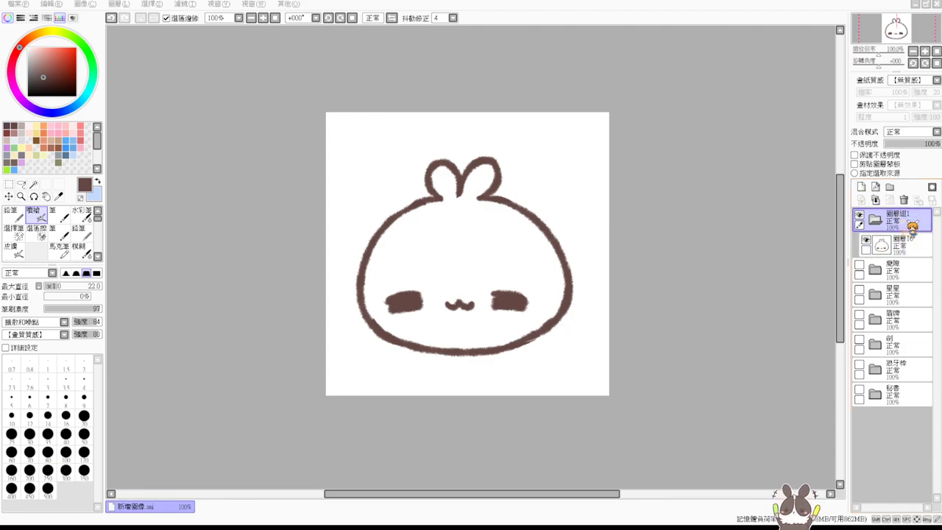
key(Return)
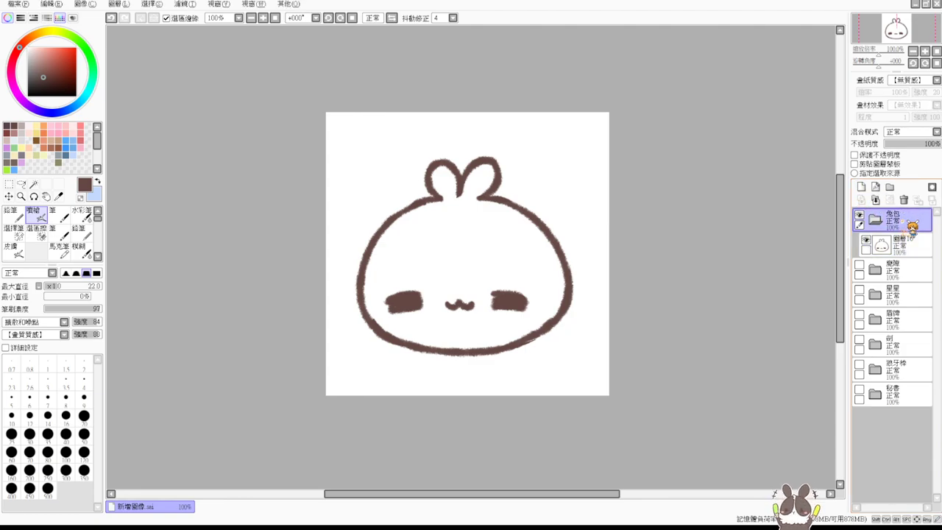
click(907, 247)
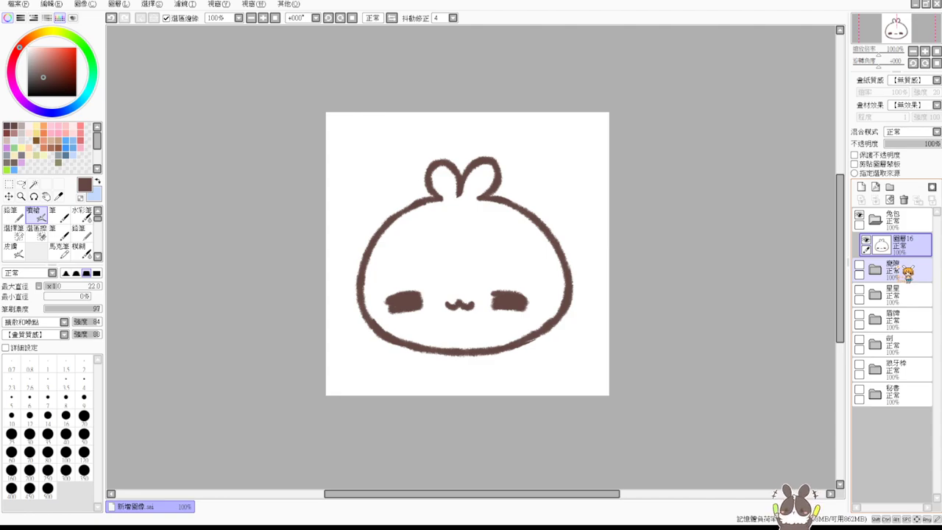
click(865, 189)
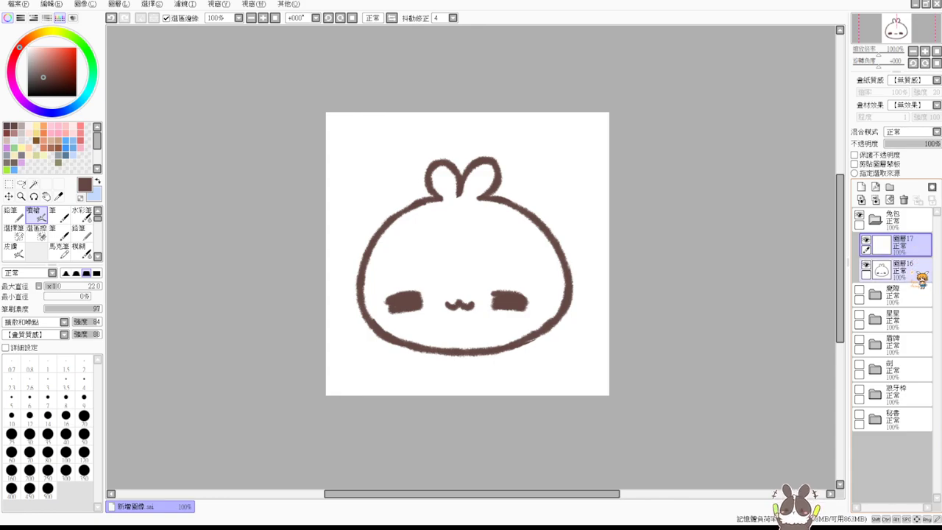
drag(921, 278, 895, 277)
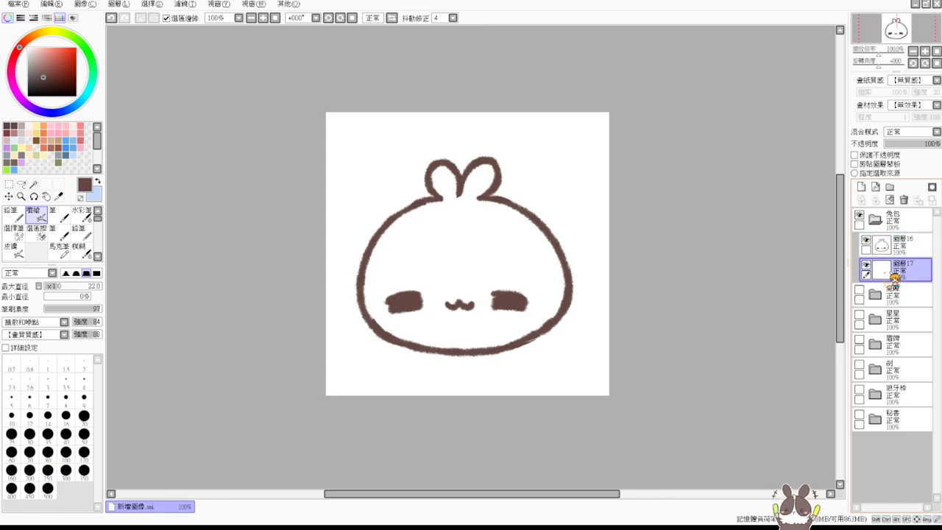
Step: Select the bunny's interior with the magic wand and fill it with white on the new layer
click(33, 184)
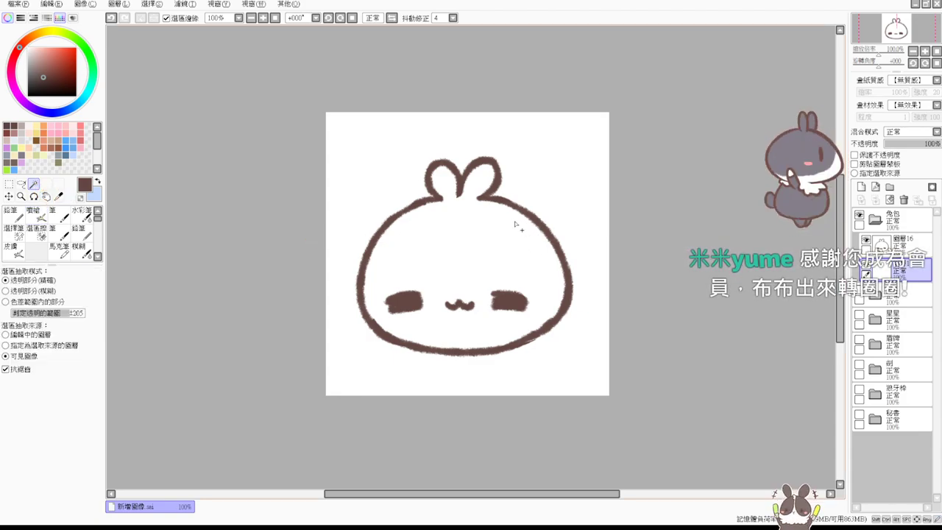
click(481, 229)
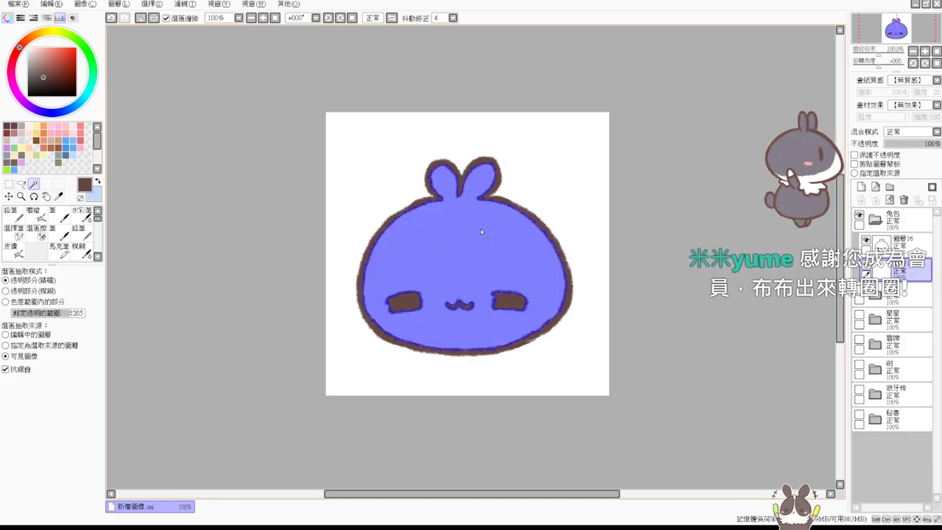
click(28, 49)
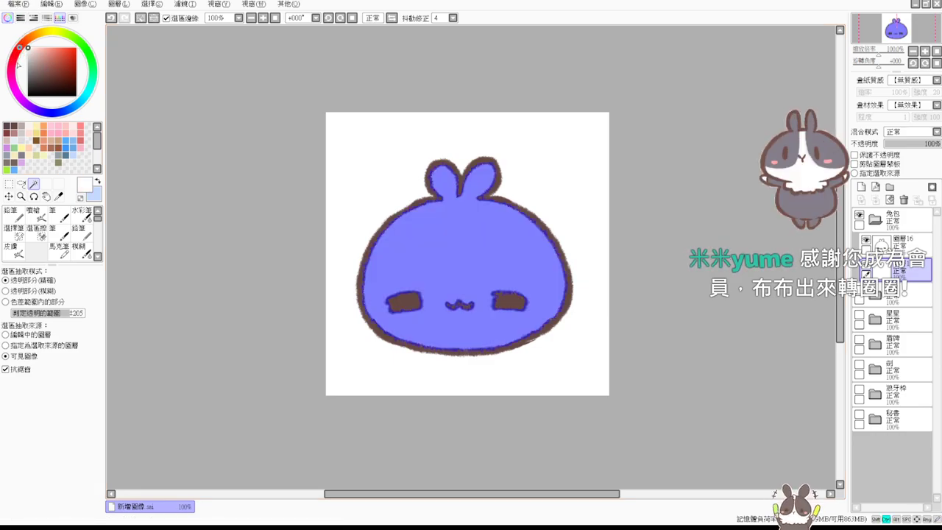
Step: Paint a round pink blush under each eye with the airbrush at size 34, on the layer below the outline
click(58, 127)
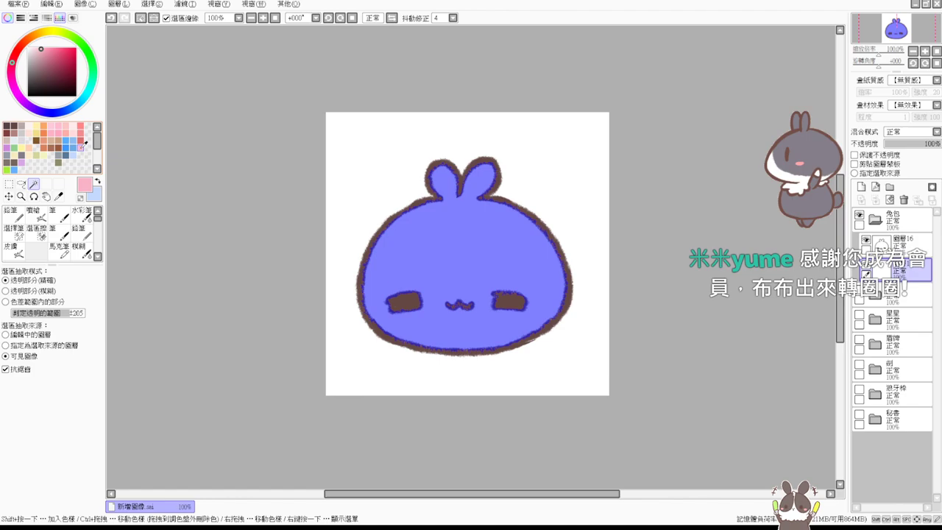
click(33, 213)
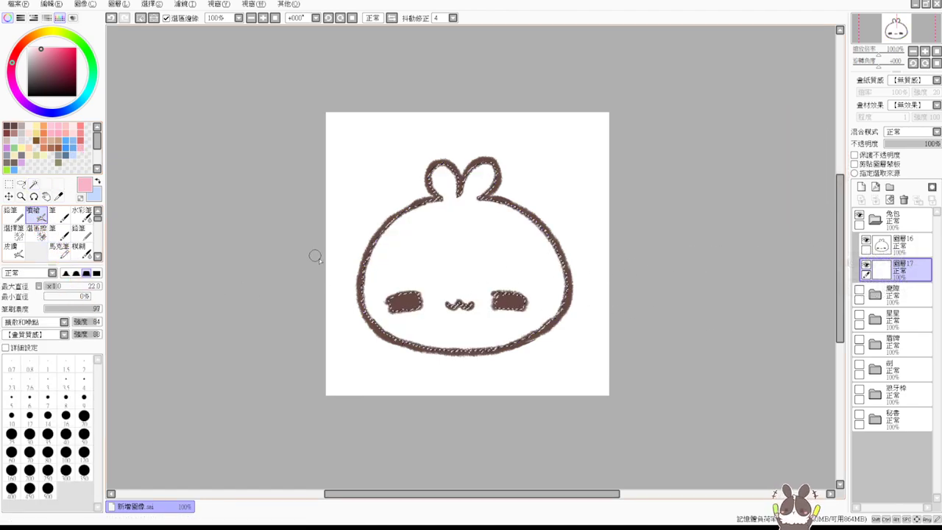
mouse_move(385, 292)
mouse_down()
mouse_move(400, 293)
mouse_move(386, 323)
mouse_up()
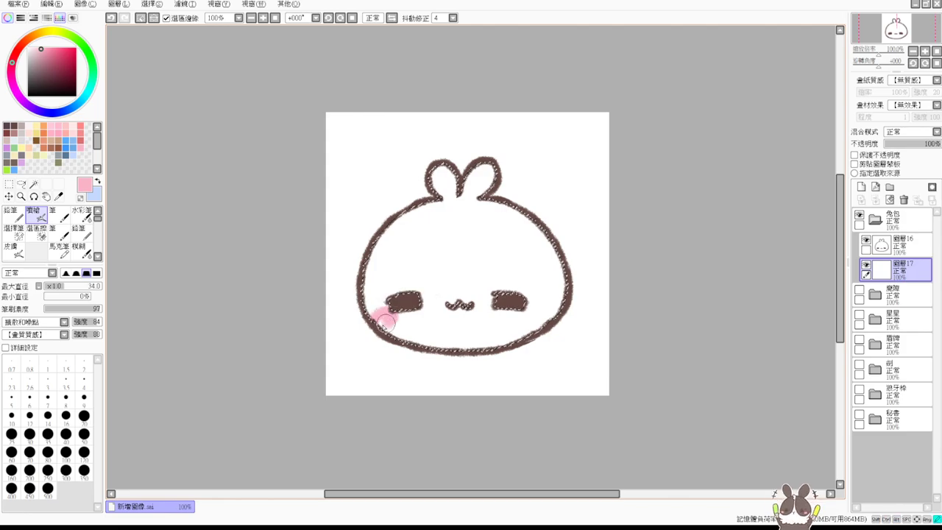
key(ctrl+z)
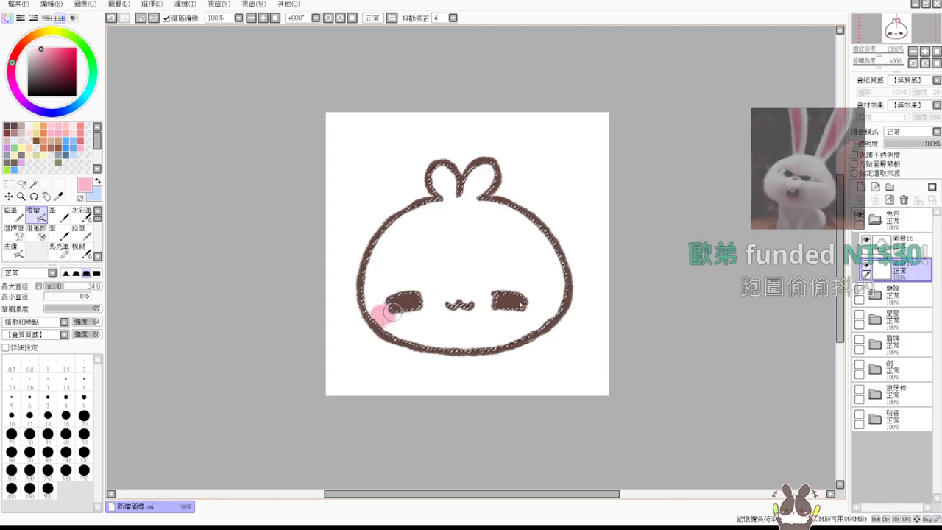
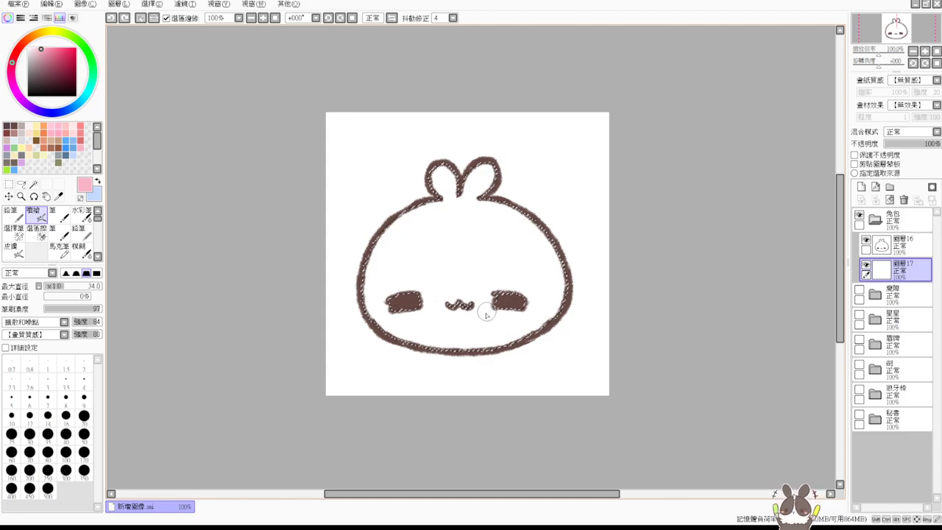
drag(377, 327, 396, 324)
drag(516, 326, 536, 319)
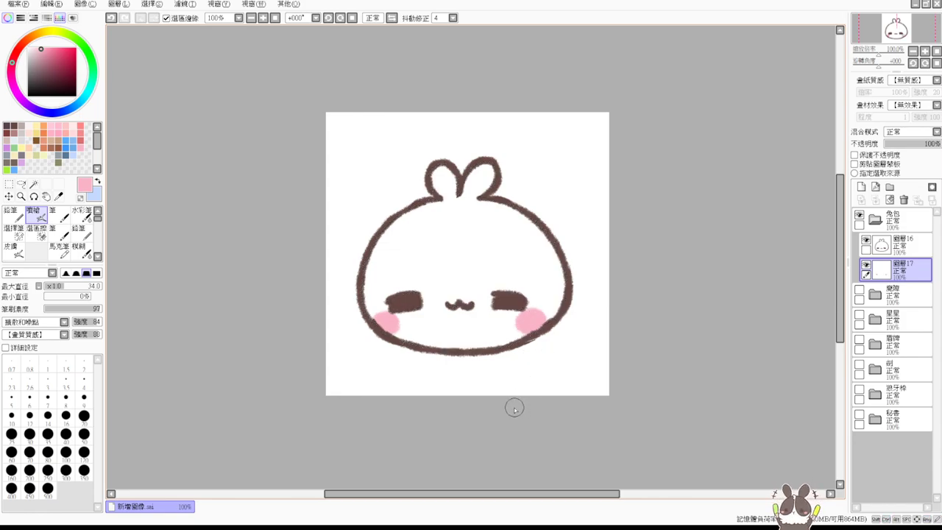
Step: Check the bunny's filled area by selecting it with the magic wand
click(33, 184)
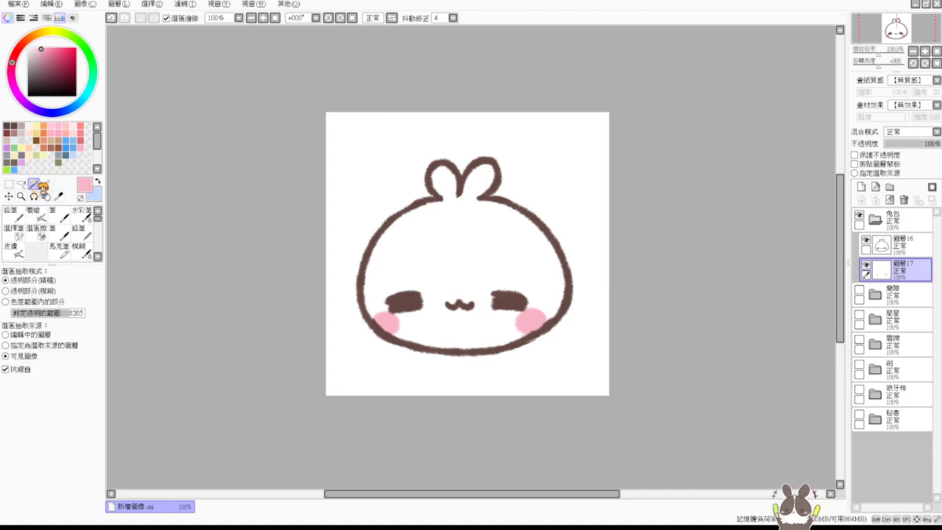
click(463, 249)
key(ctrl+z)
click(453, 258)
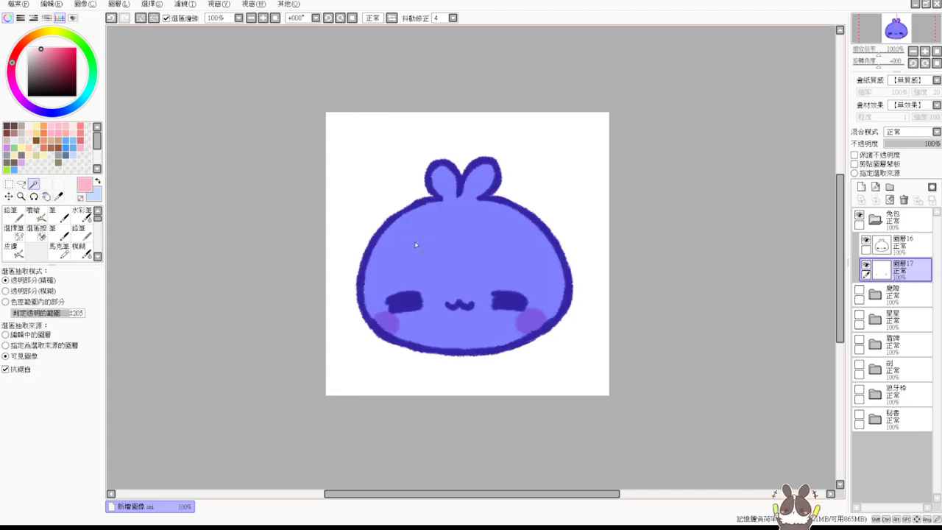
Step: Collapse the 兔包 group, duplicate it as 兔包學士帽, and hide the original group
click(899, 239)
click(913, 221)
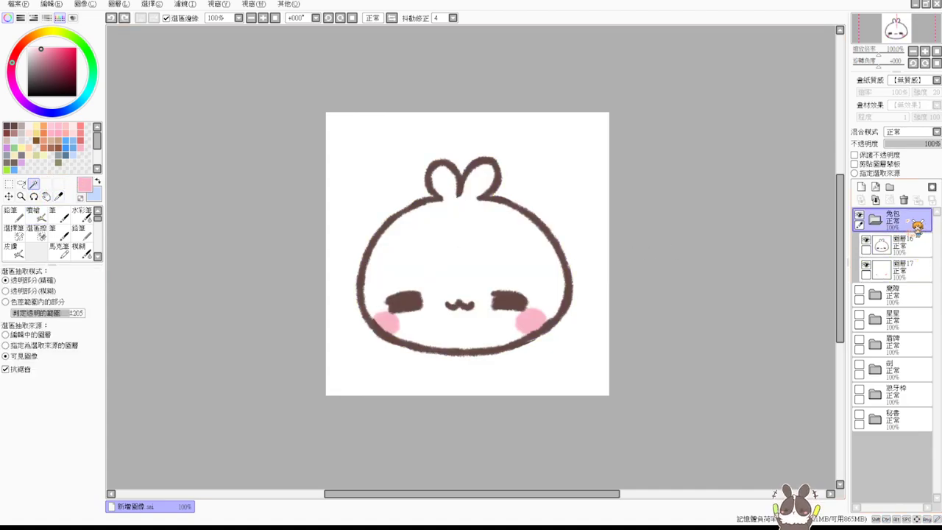
click(879, 219)
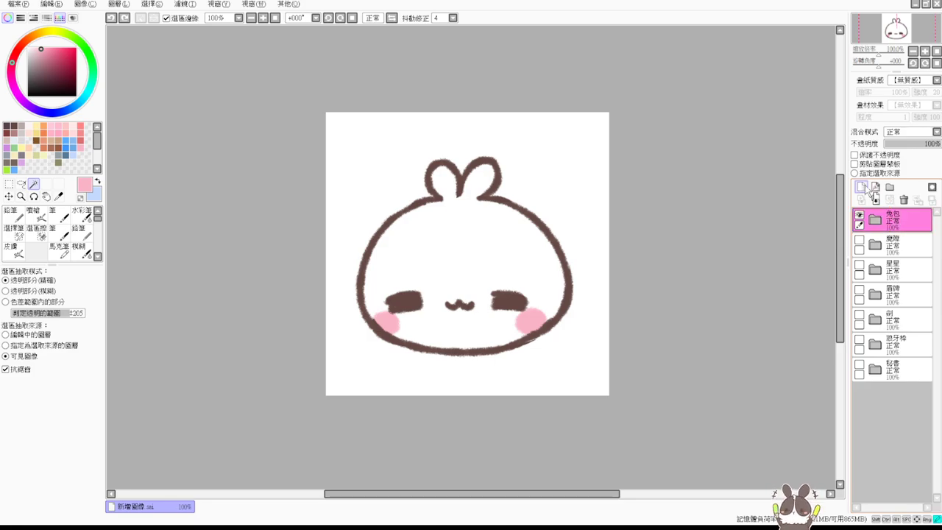
click(876, 200)
click(859, 240)
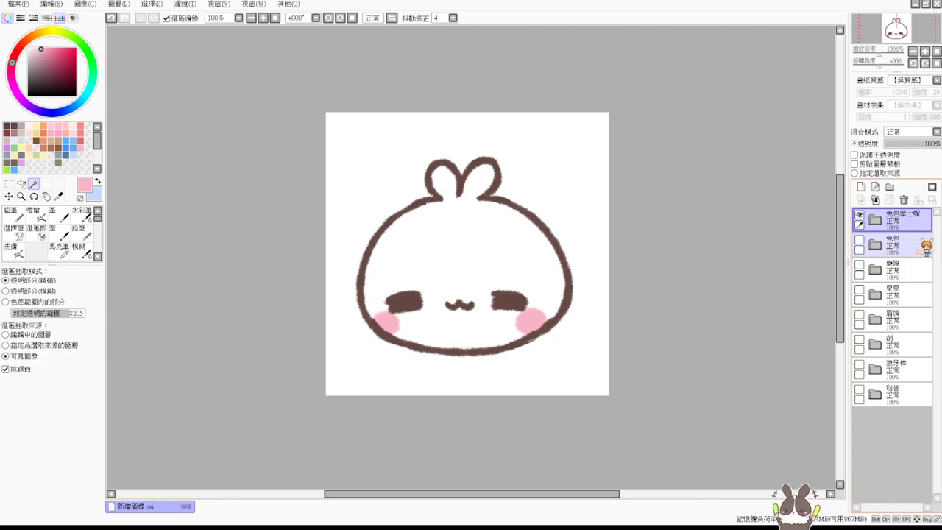
Step: Expand the 兔包學士帽 group and ready the airbrush in dark brown on its bunny outline layer
click(875, 219)
click(913, 248)
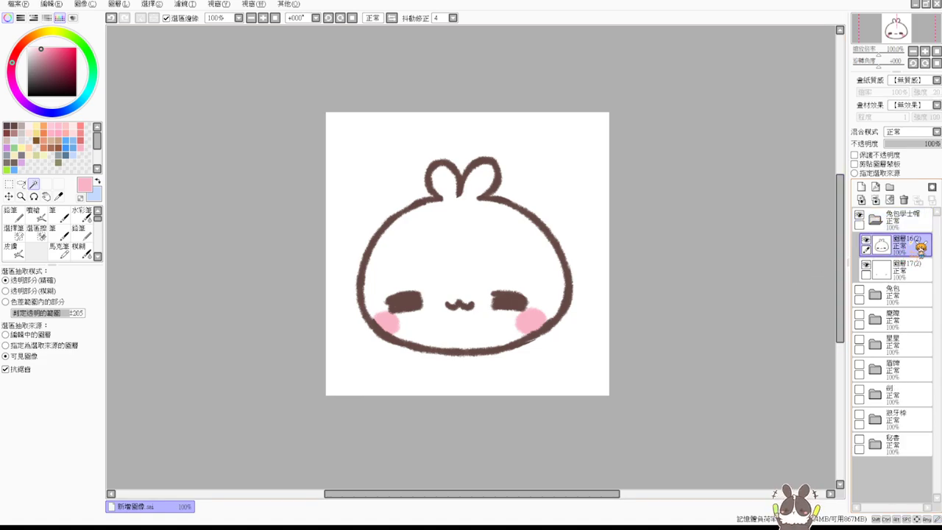
click(14, 126)
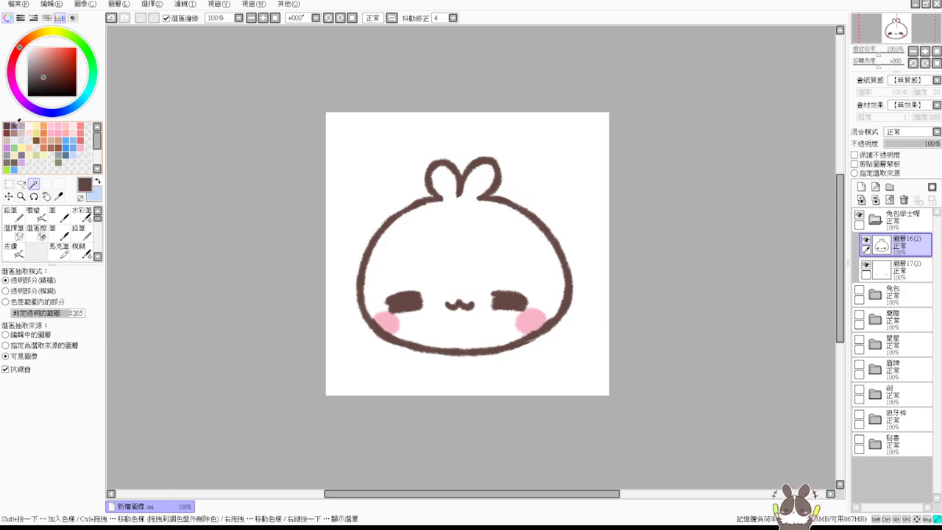
click(38, 215)
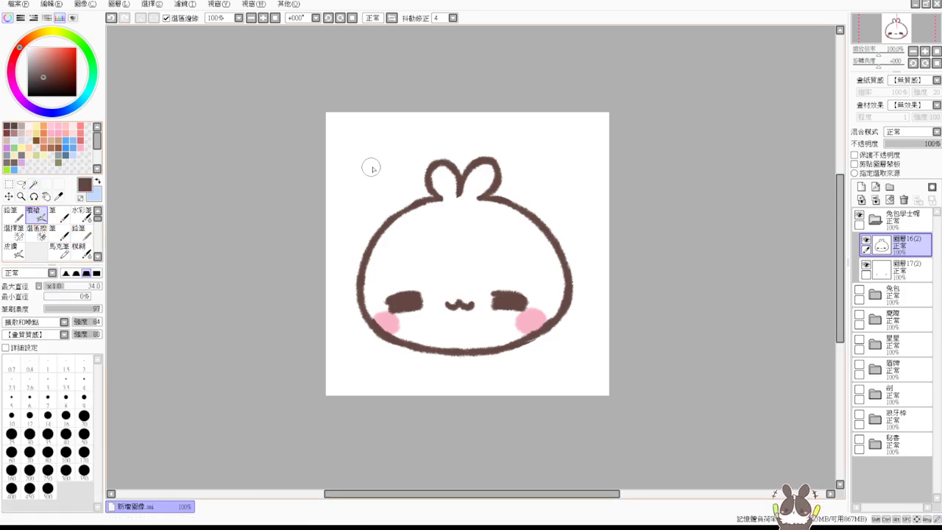
Step: Try to draw the graduation cap over the bunny's ears on the outline layer at brush size 34
drag(369, 169, 431, 141)
key(ctrl+z)
mouse_move(373, 175)
mouse_down()
mouse_move(452, 146)
mouse_move(488, 156)
mouse_move(462, 142)
mouse_move(550, 165)
mouse_up()
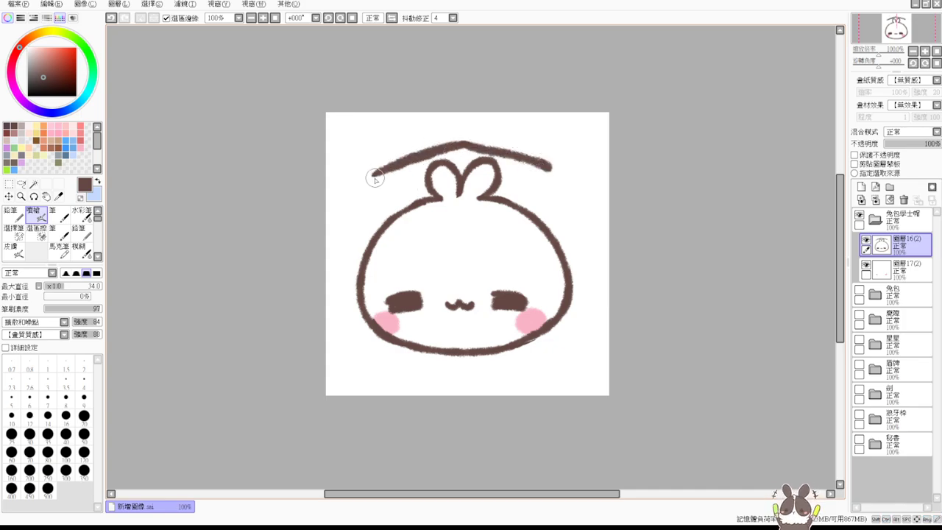
drag(372, 177, 436, 207)
mouse_move(418, 195)
mouse_down()
mouse_move(460, 210)
mouse_move(557, 177)
mouse_up()
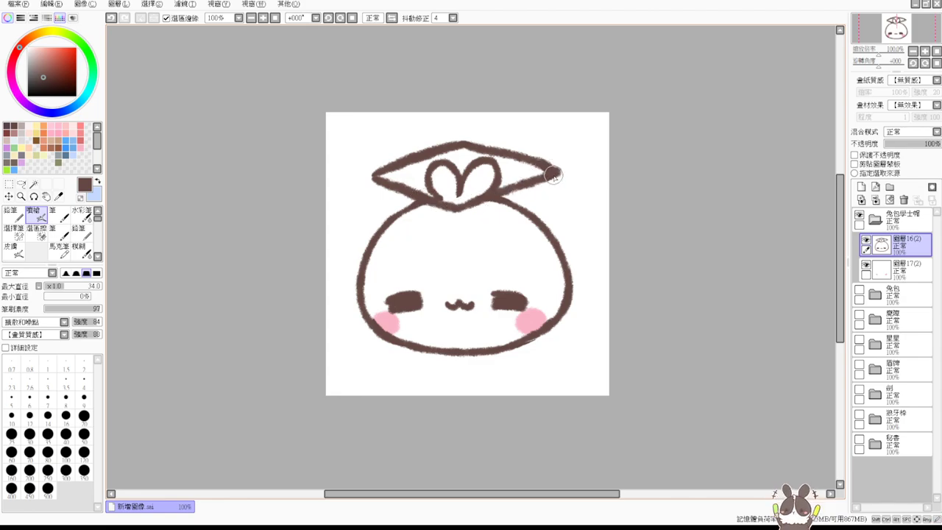
drag(399, 192, 414, 215)
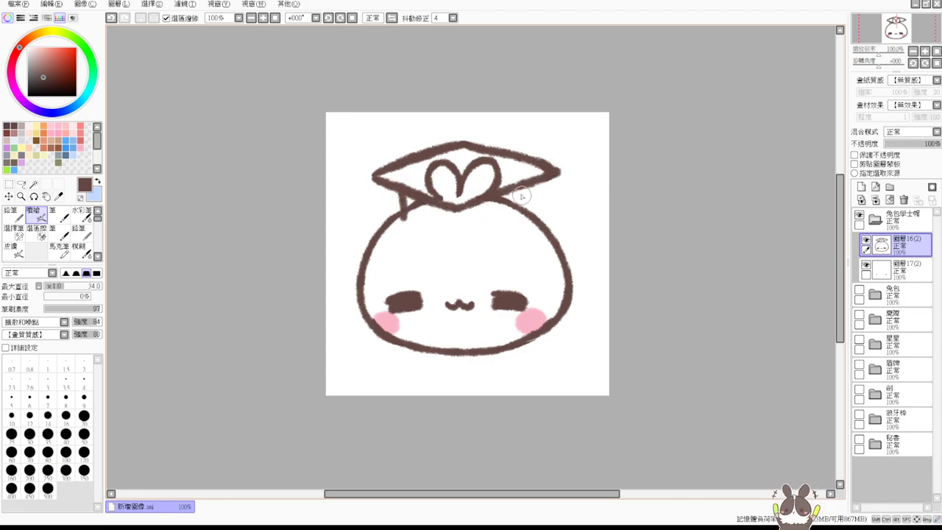
drag(522, 186, 525, 215)
key(ctrl+z)
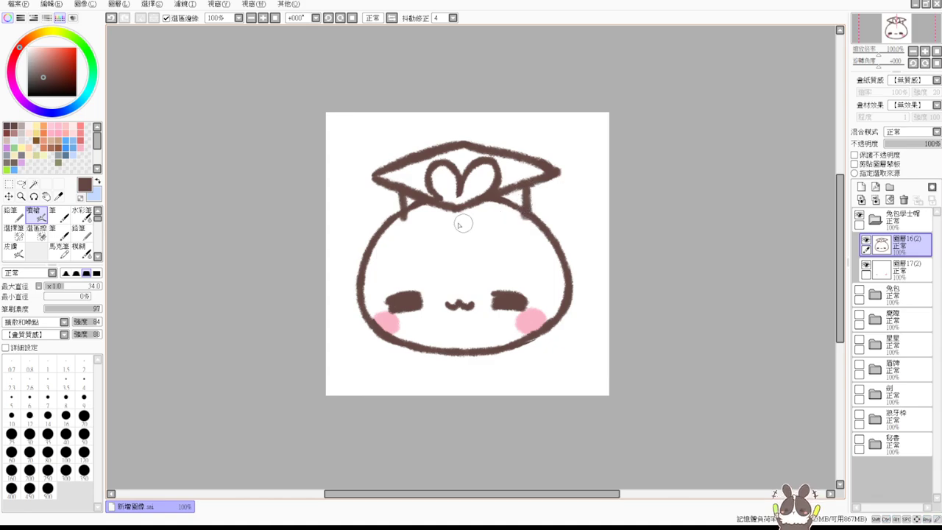
Step: Undo all the size 34 cap strokes on the bunny outline layer
key(ctrl+z)
key(ctrl+z)
key(ctrl+z)
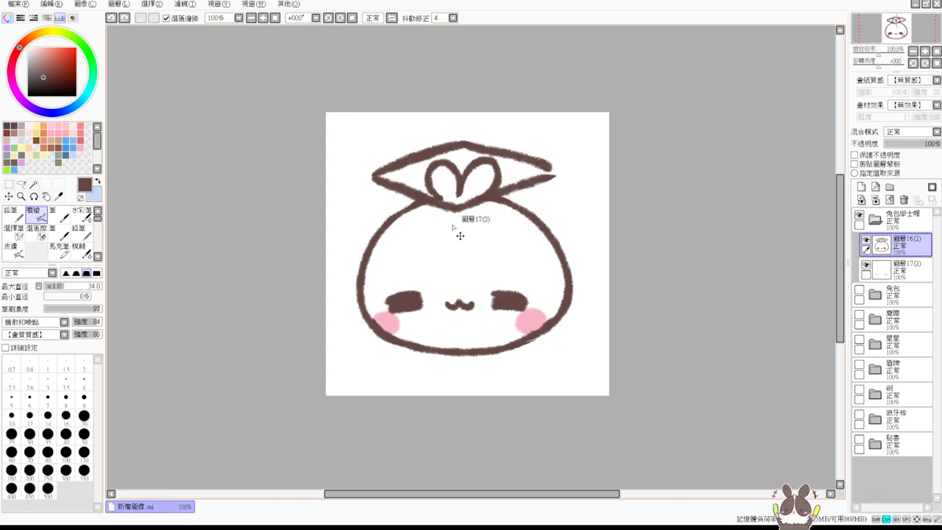
key(ctrl+z)
key(ctrl+z)
key(ctrl+z)
key(ctrl+z)
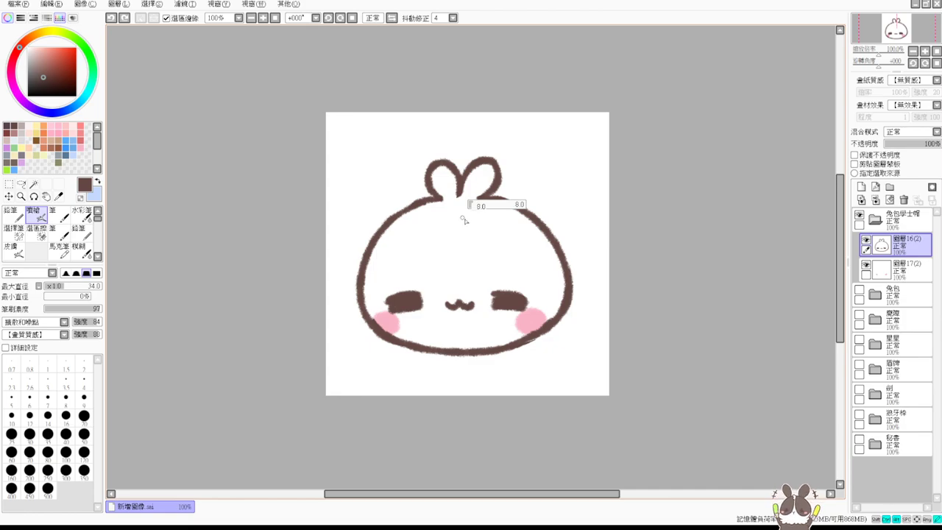
Step: Set the airbrush size to 22
drag(467, 220, 468, 217)
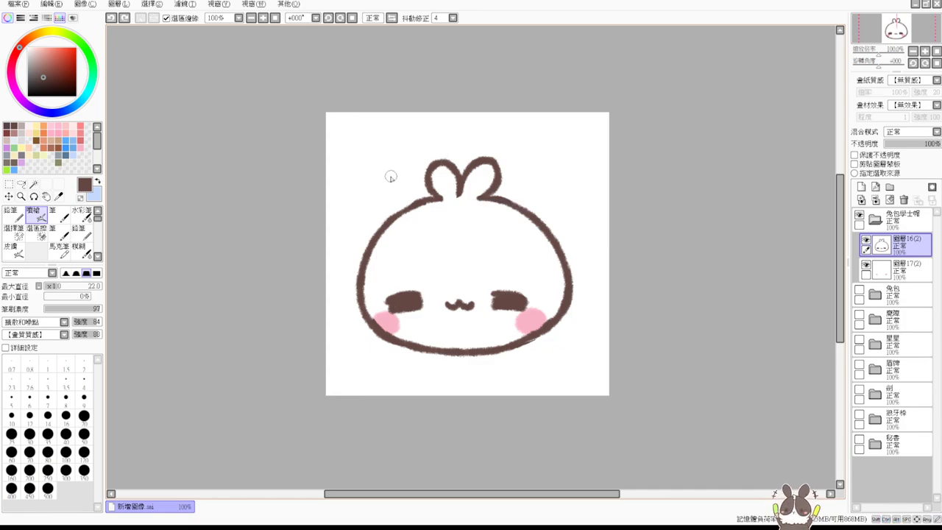
Step: Try to draw a smaller diamond-shaped cap top over the ears on the bunny outline layer
drag(391, 177, 485, 154)
key(ctrl+z)
mouse_move(394, 178)
mouse_down()
mouse_move(473, 146)
mouse_move(544, 178)
mouse_up()
key(ctrl+z)
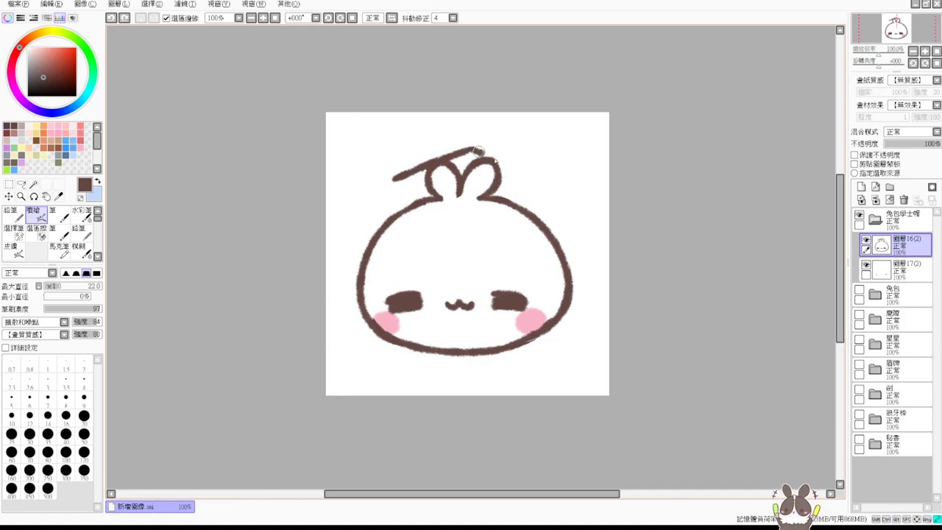
drag(478, 151, 537, 175)
key(ctrl+z)
drag(471, 150, 538, 173)
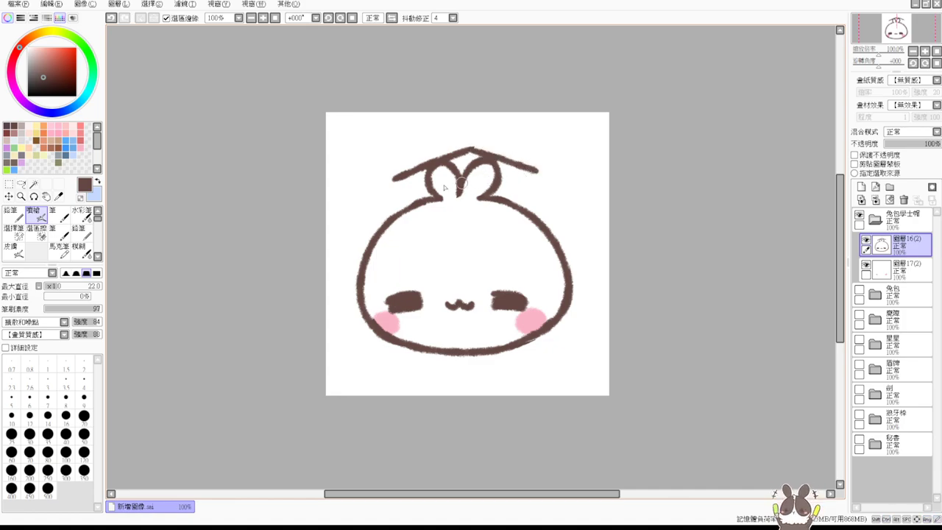
mouse_move(394, 181)
mouse_down()
mouse_move(463, 207)
mouse_move(546, 175)
mouse_move(529, 181)
mouse_up()
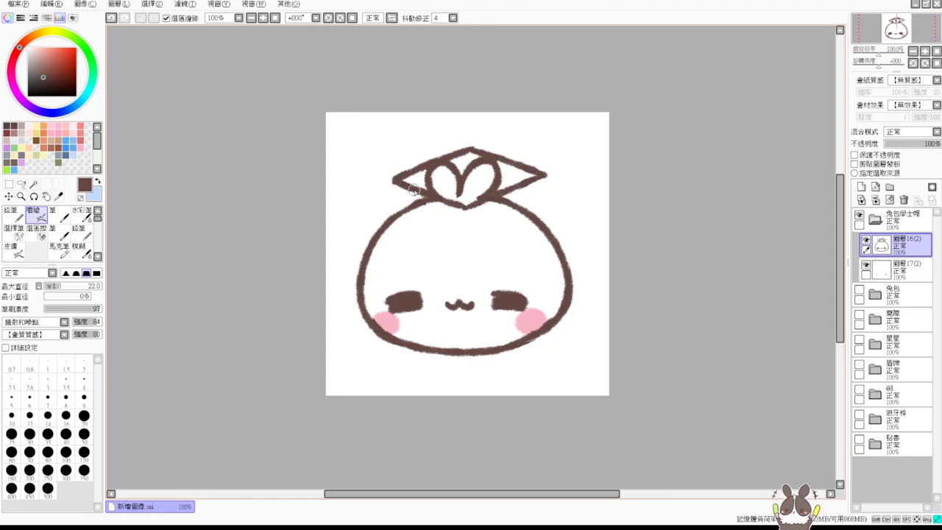
Step: Try to draw the cap's band with two short sides and a curved lower edge beneath the diamond
drag(423, 199, 422, 214)
drag(512, 195, 504, 209)
key(ctrl+z)
drag(425, 214, 506, 209)
key(ctrl+z)
mouse_move(420, 209)
mouse_down()
mouse_move(436, 218)
mouse_move(499, 215)
mouse_up()
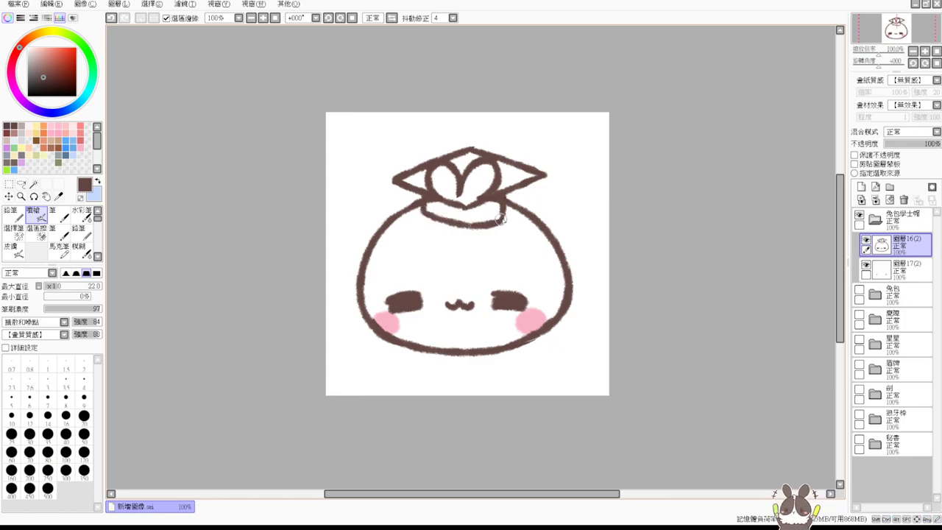
key(ctrl+z)
mouse_move(420, 209)
mouse_down()
mouse_move(474, 221)
mouse_move(503, 210)
mouse_up()
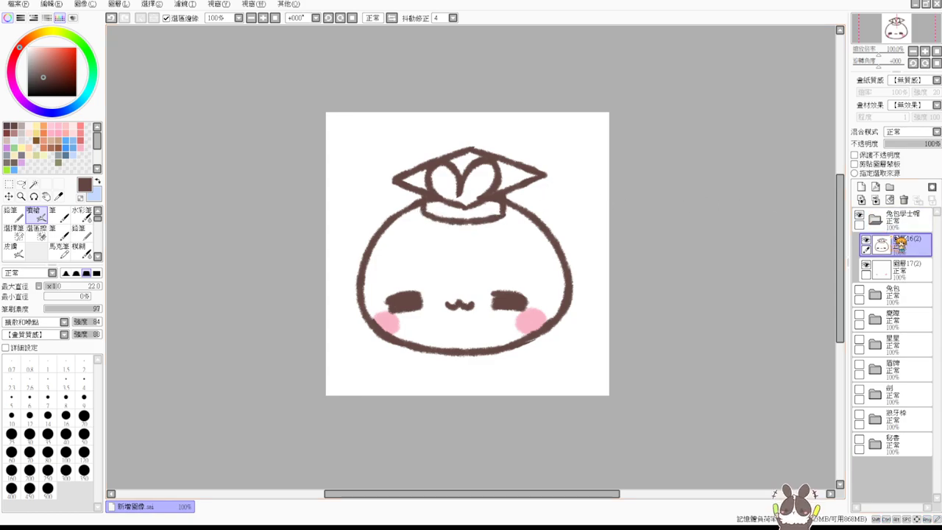
Step: Undo the smaller cap's diamond and band strokes on the bunny outline layer
key(ctrl+z)
key(ctrl+z)
key(ctrl+z)
key(ctrl+z)
key(ctrl+z)
key(ctrl+z)
key(ctrl+z)
key(ctrl+z)
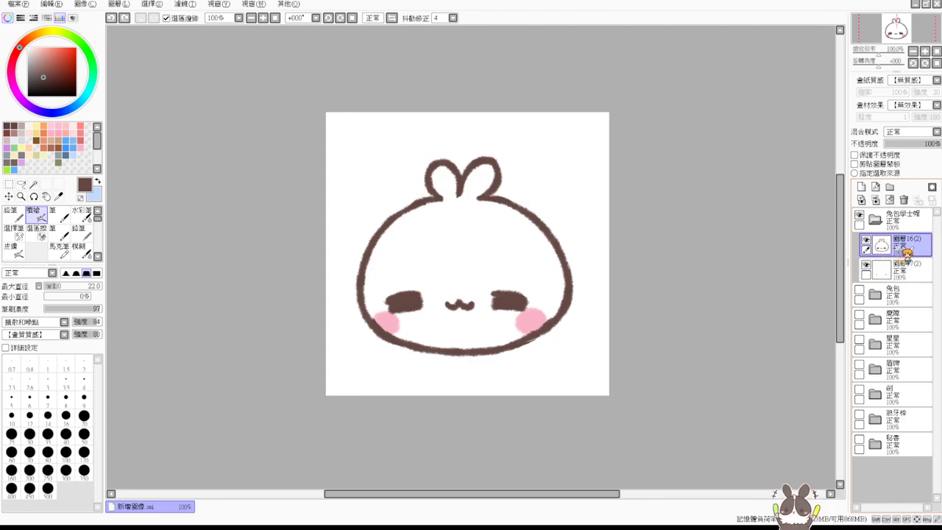
Step: Add a new layer above the bunny outline and draw the upper-left edge of the graduation cap's diamond top
click(861, 187)
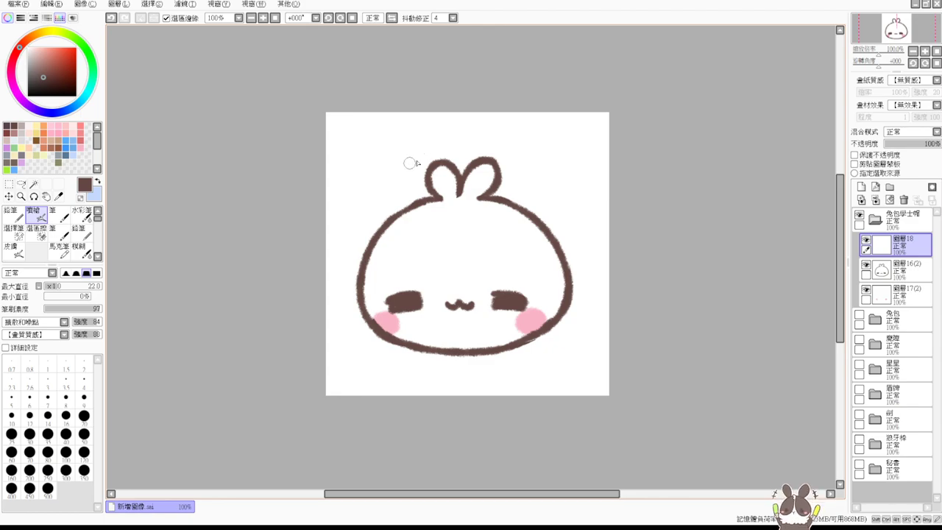
drag(394, 180, 476, 144)
key(ctrl+z)
drag(393, 177, 475, 147)
key(ctrl+z)
drag(381, 171, 478, 138)
key(ctrl+z)
drag(378, 176, 478, 147)
key(ctrl+z)
mouse_move(377, 175)
mouse_down()
mouse_move(471, 144)
mouse_move(552, 178)
mouse_up()
key(ctrl+z)
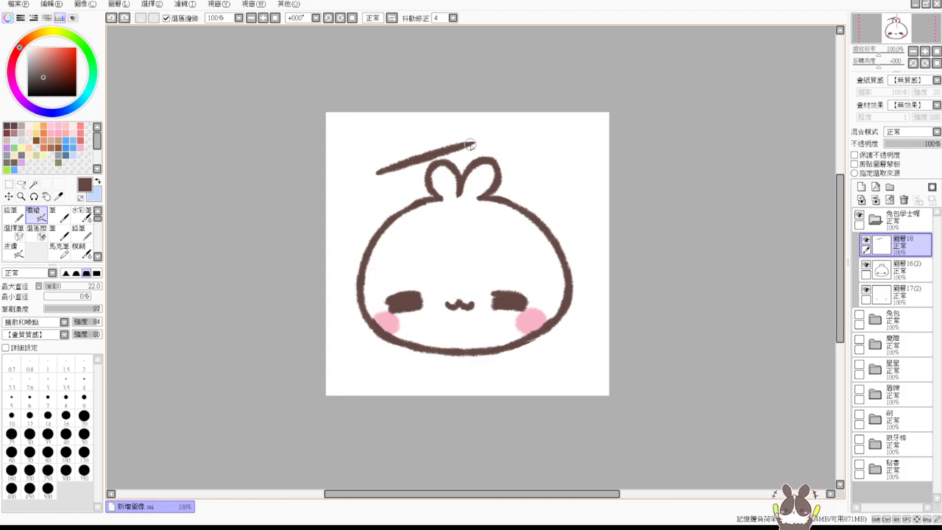
Step: Complete the cap's diamond outline with its remaining three edges and draw the curved band beneath it
drag(471, 144, 554, 184)
key(ctrl+z)
drag(471, 145, 552, 180)
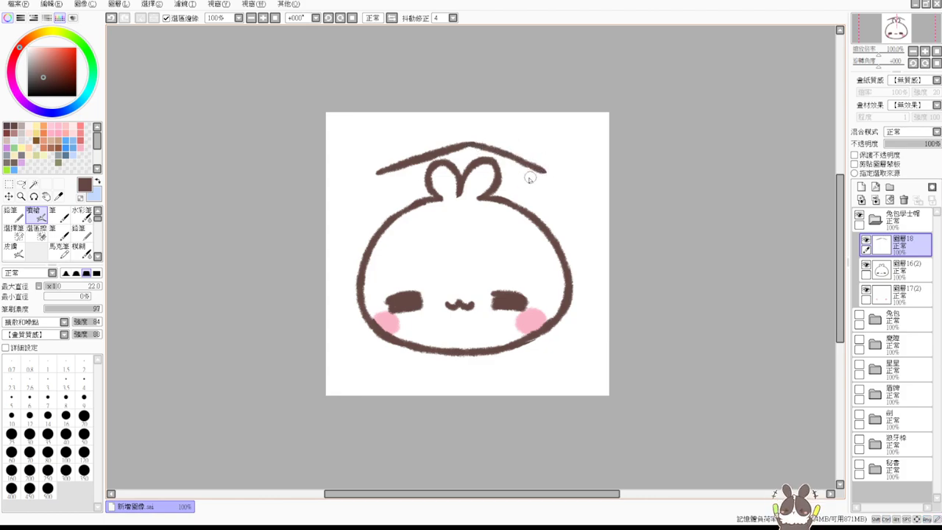
key(ctrl+z)
drag(479, 146, 568, 175)
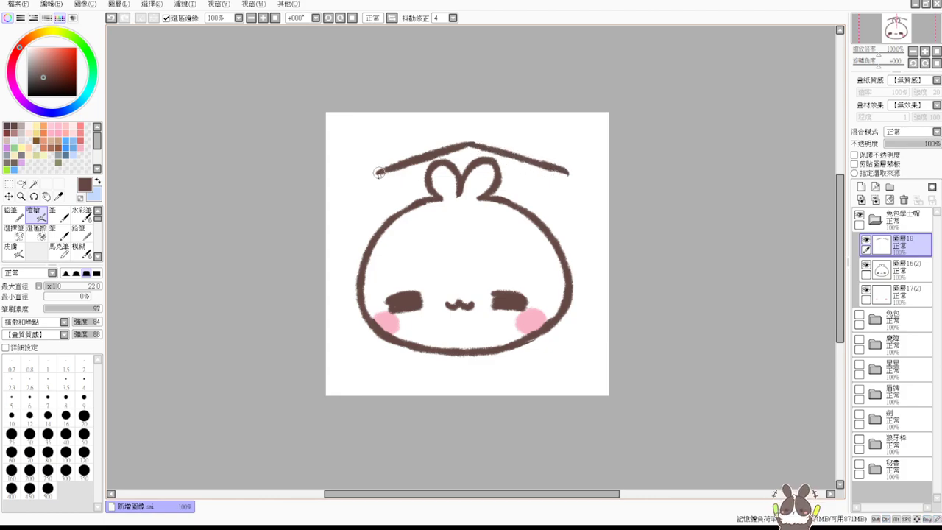
mouse_move(379, 173)
mouse_down()
mouse_move(458, 205)
mouse_move(567, 174)
mouse_up()
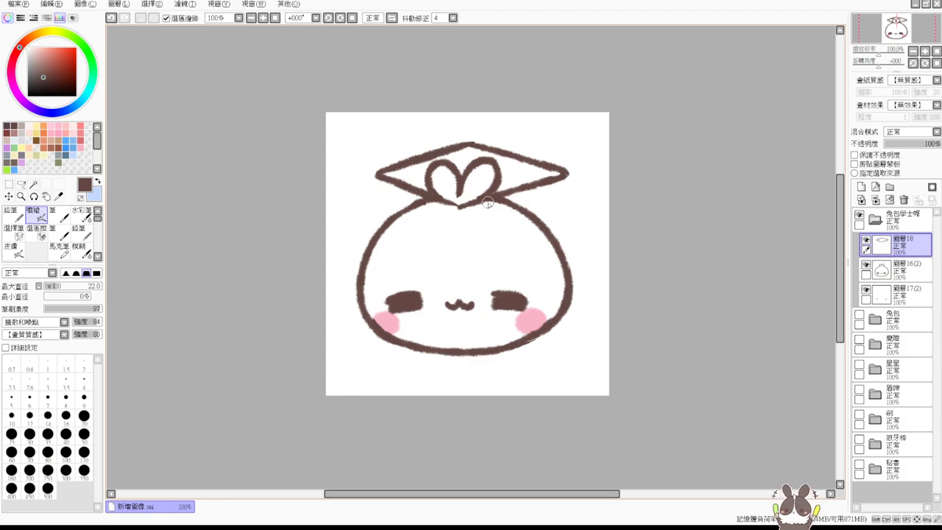
mouse_move(441, 200)
mouse_down()
mouse_move(461, 209)
mouse_move(423, 215)
mouse_move(499, 216)
mouse_up()
key(ctrl+z)
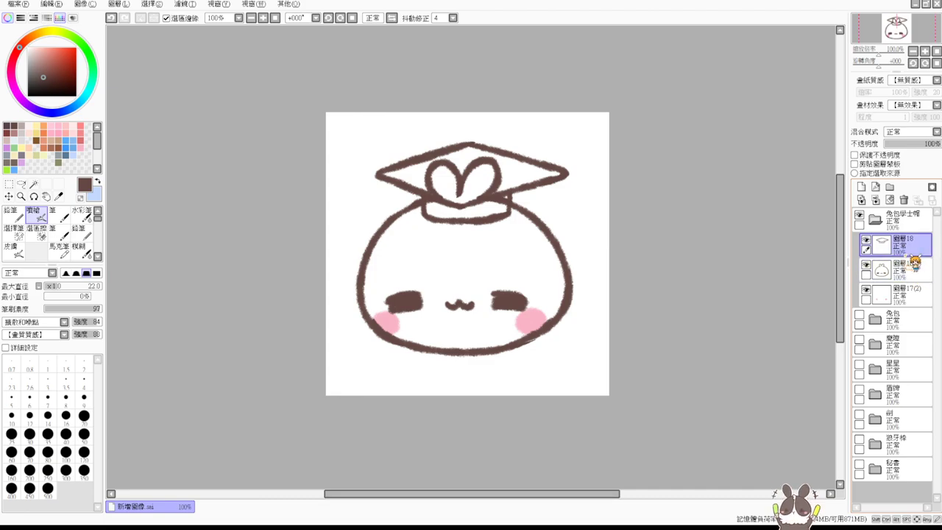
Step: Add a new layer directly below the cap outline layer and hide the two bunny layers
click(861, 187)
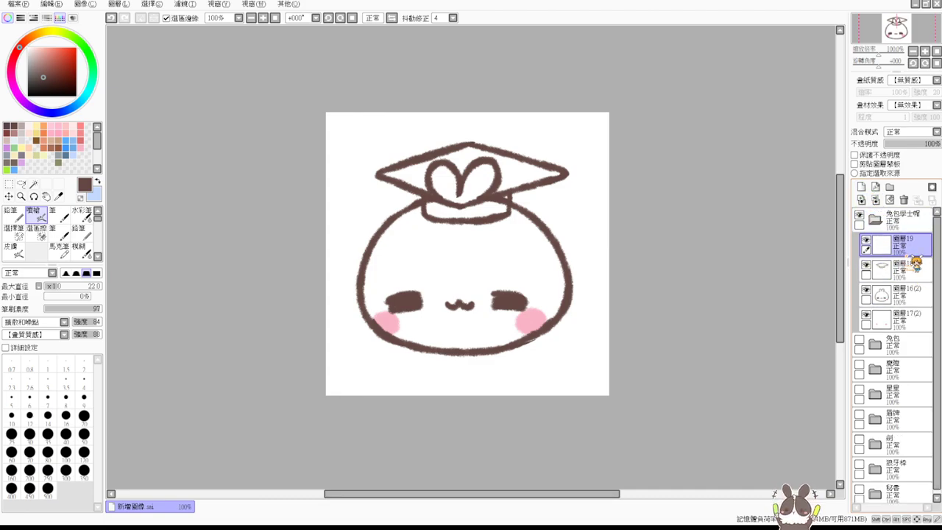
drag(918, 246, 916, 273)
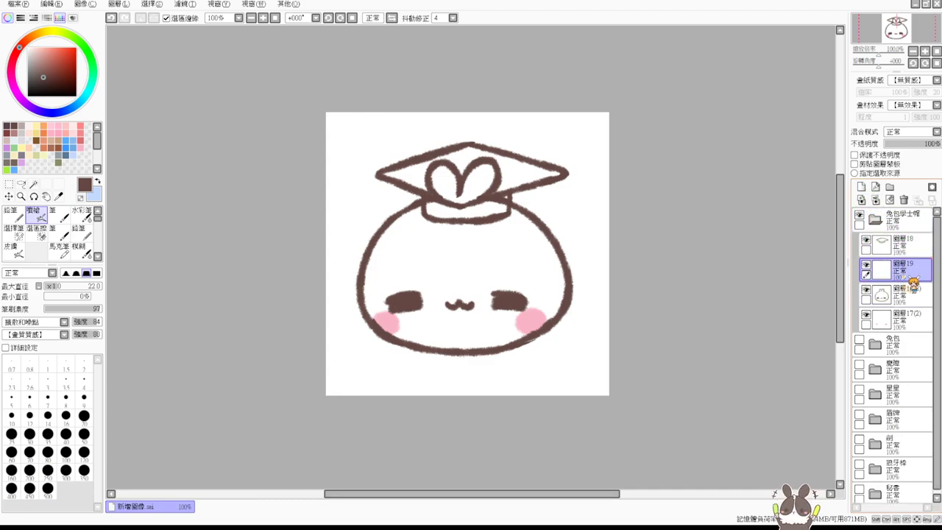
click(866, 291)
click(866, 316)
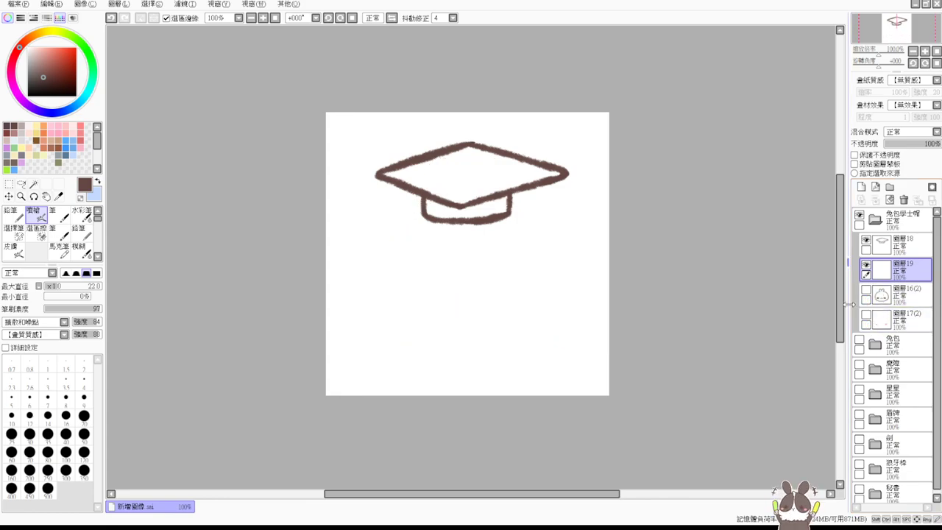
Step: Select the insides of the cap's top and band with the magic wand and fill them with grey-brown
click(34, 183)
click(475, 178)
click(484, 209)
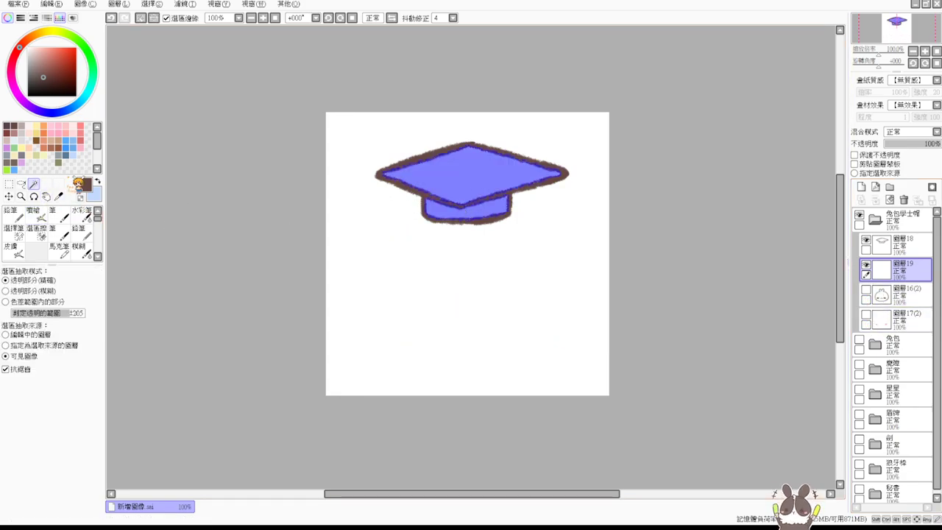
click(14, 155)
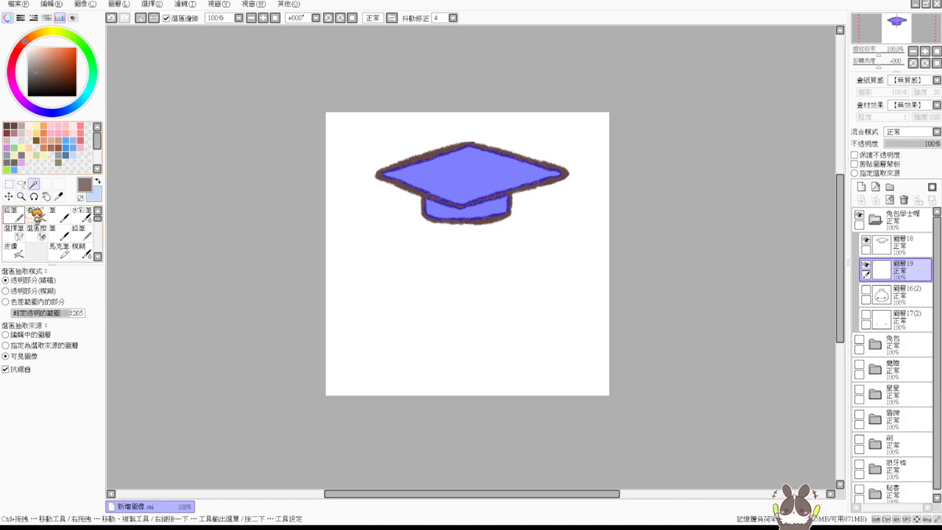
key(ctrl+f)
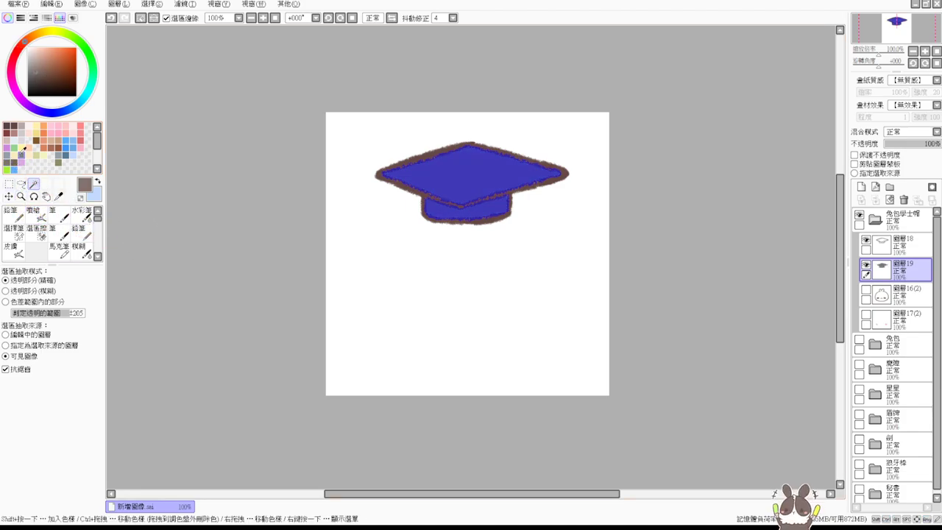
Step: Show both bunny layers, shade the cap's right side and band darker with the airbrush at size 27, and deselect
click(34, 215)
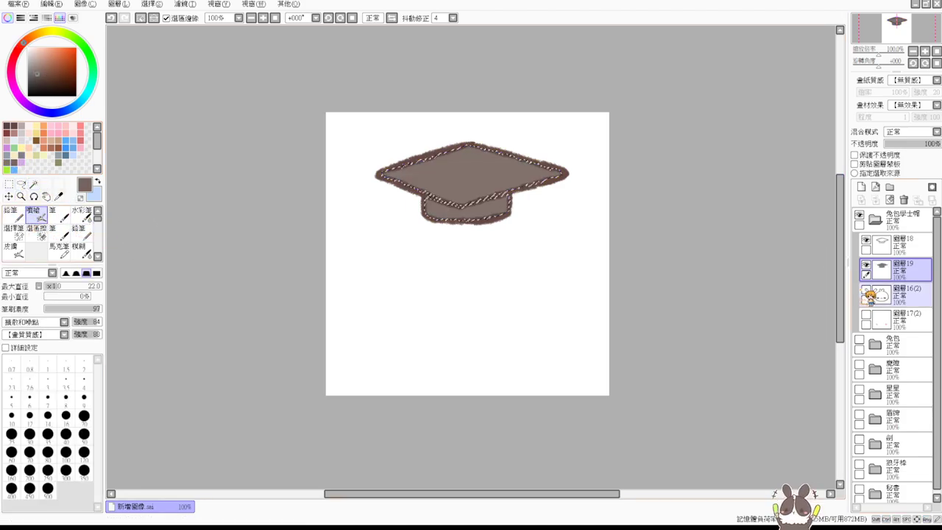
click(866, 292)
click(866, 317)
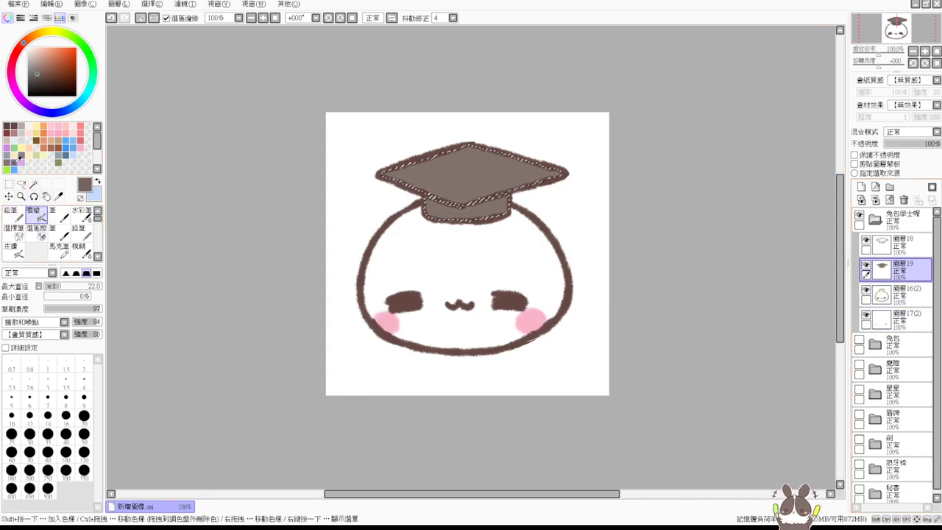
drag(531, 154, 535, 154)
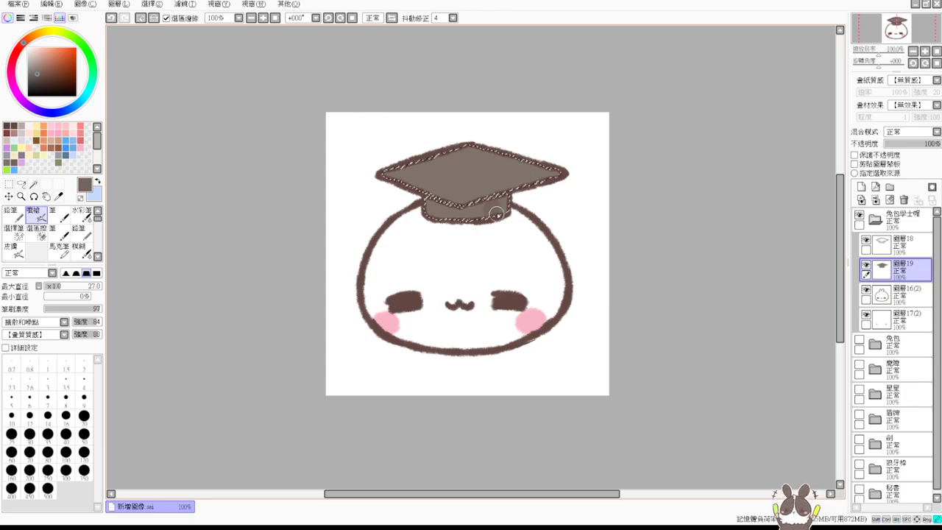
mouse_move(505, 207)
mouse_down()
mouse_move(463, 200)
mouse_move(560, 168)
mouse_move(485, 151)
mouse_move(548, 177)
mouse_up()
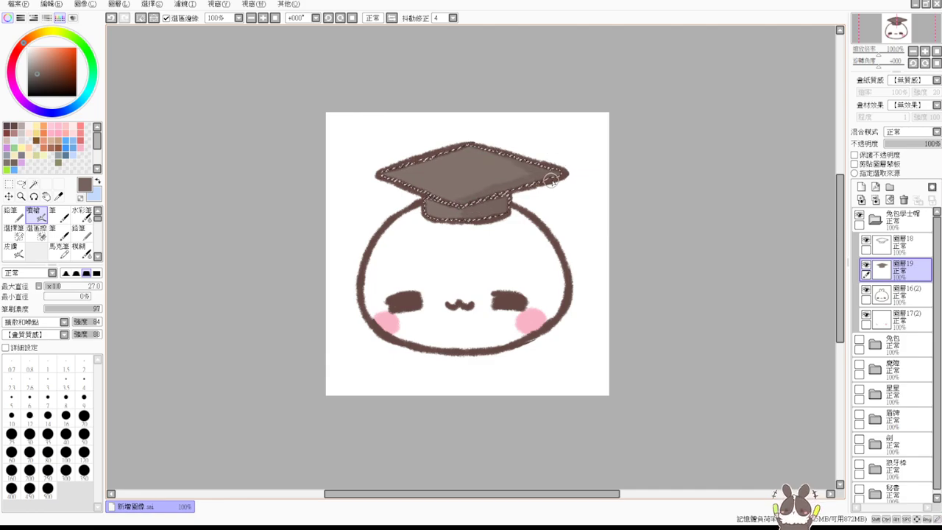
key(ctrl+d)
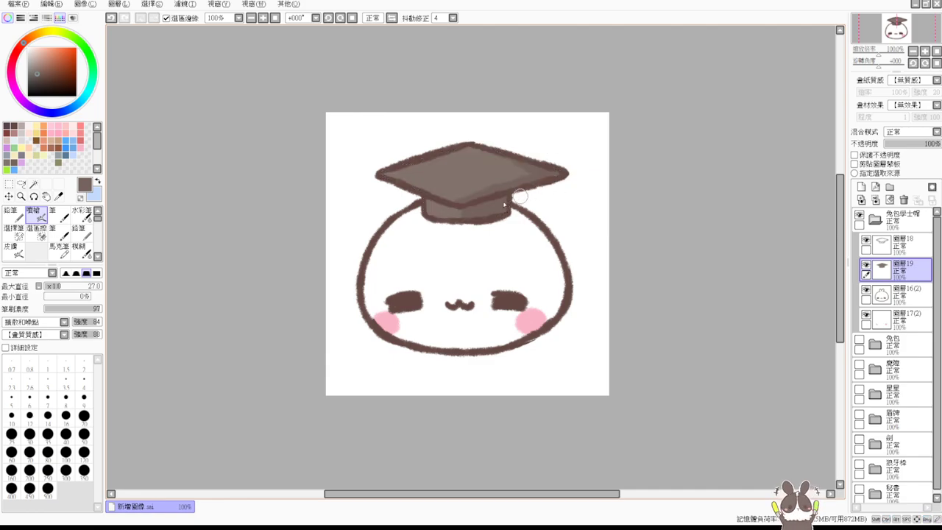
Step: Draw a dark brown tassel hanging from the cap's right corner on the cap outline layer at brush size 22
click(15, 125)
click(904, 246)
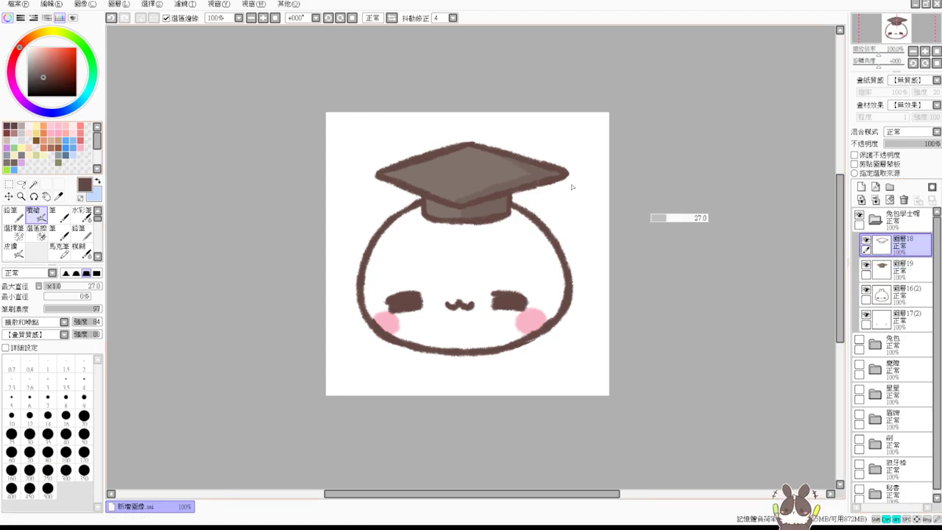
drag(572, 185, 563, 214)
key(ctrl+z)
key(ctrl+z)
mouse_move(564, 176)
mouse_down()
mouse_move(573, 232)
mouse_move(577, 223)
mouse_move(572, 234)
mouse_move(560, 218)
mouse_move(556, 237)
mouse_move(579, 234)
mouse_up()
key(ctrl+z)
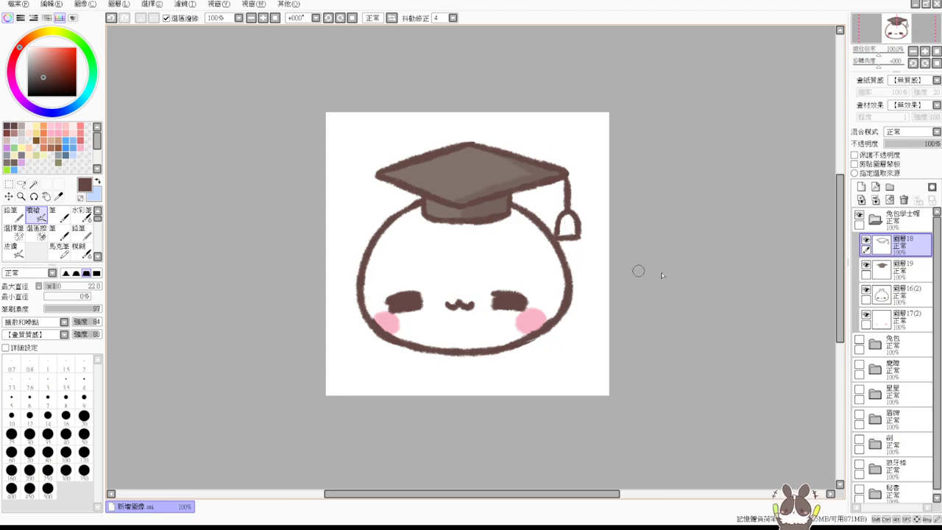
Step: Select the inside of the tassel with the magic wand on layer 圖層19, fill it with pale yellow, and deselect
ctrl+click(894, 269)
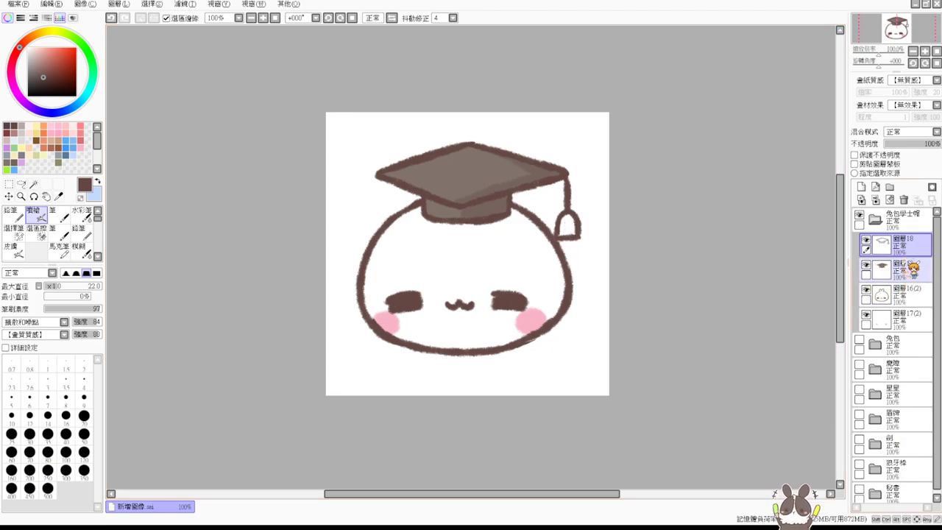
click(909, 273)
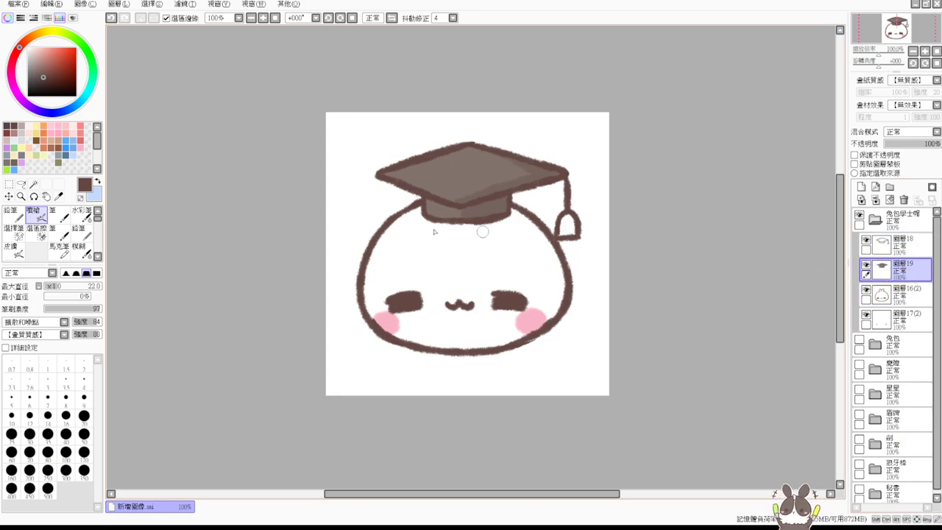
click(33, 184)
click(571, 229)
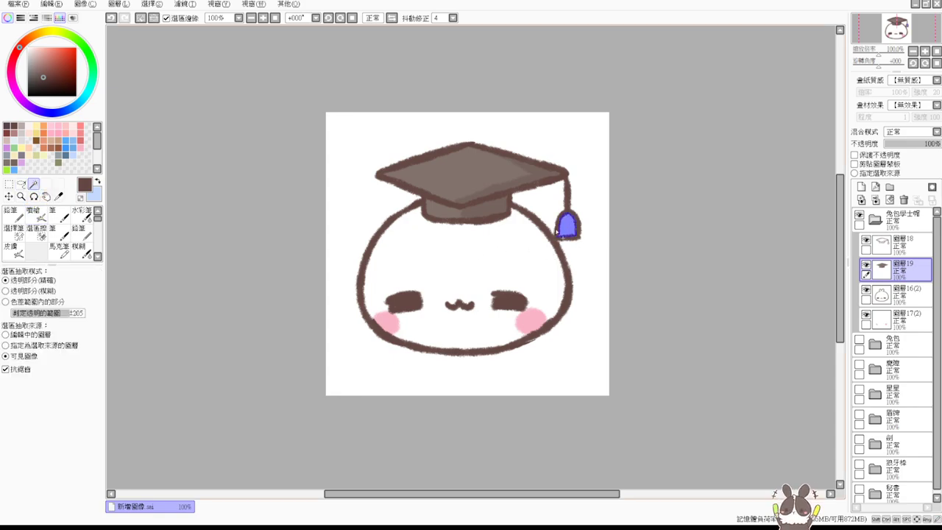
click(36, 126)
key(ctrl+f)
key(ctrl+d)
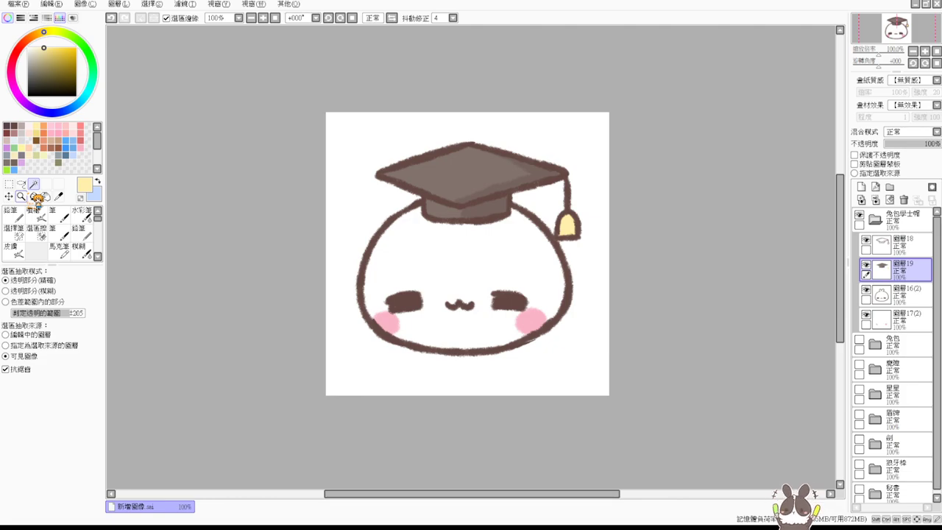
Step: Create a new layer group above the cap layers and put the cap outline and cap colour layers into it
click(883, 241)
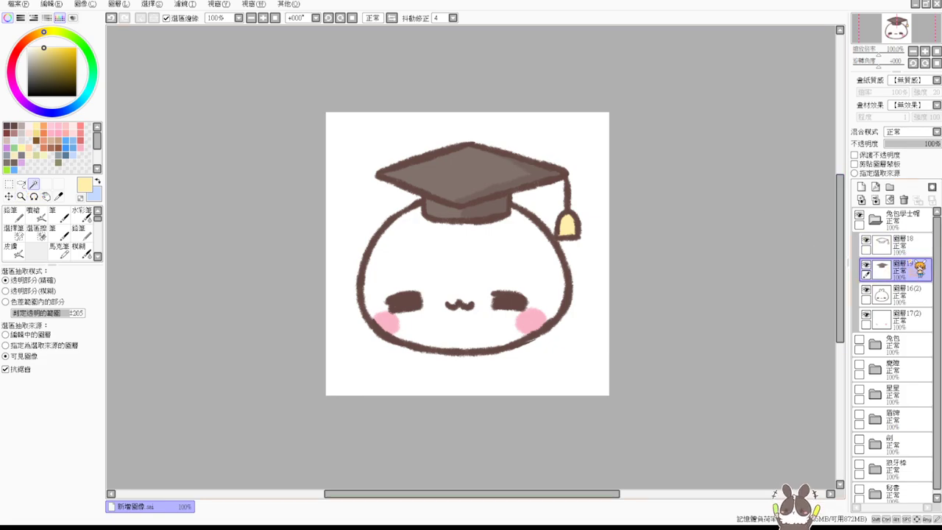
click(891, 187)
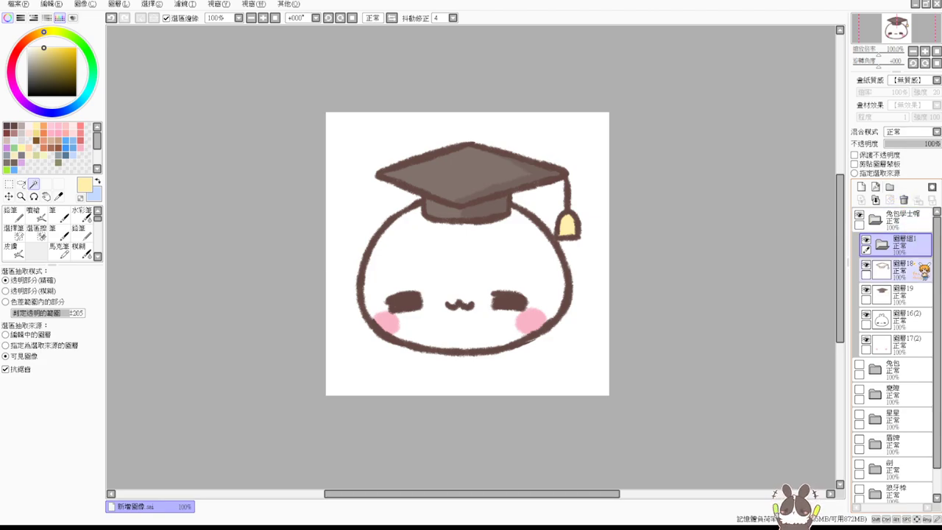
drag(923, 270, 917, 246)
drag(919, 294, 925, 249)
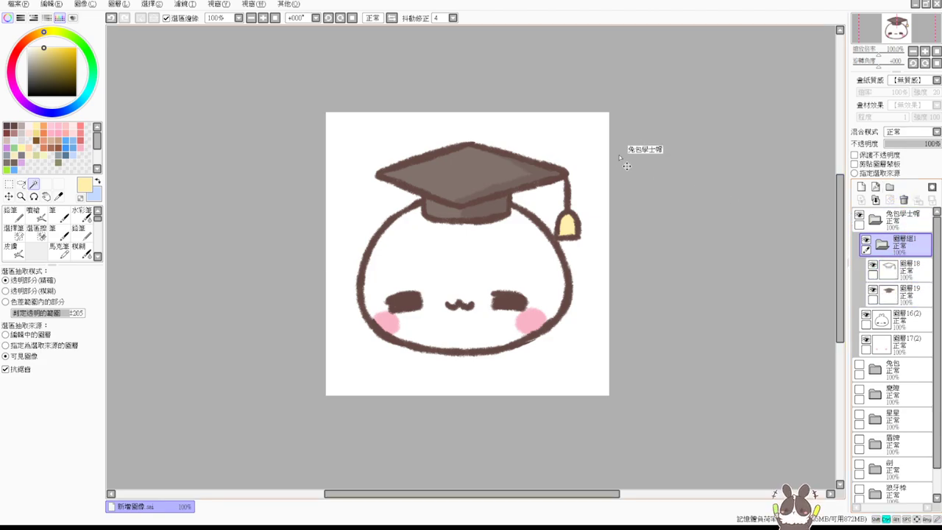
Step: Try to tilt the cap group clockwise and move it over the bunny's right ear
key(ctrl+t)
drag(545, 228, 497, 223)
mouse_move(565, 262)
mouse_down()
mouse_move(527, 211)
mouse_move(576, 257)
mouse_up()
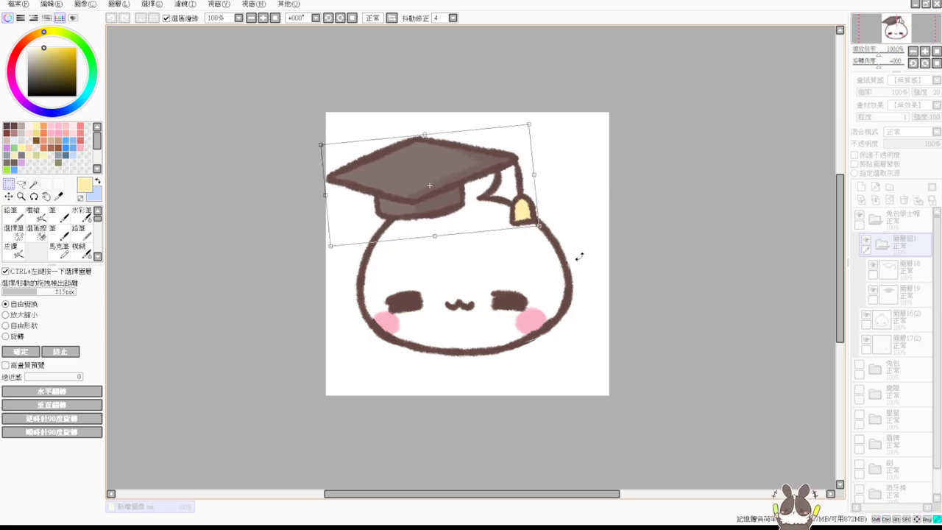
drag(496, 217, 560, 299)
mouse_move(524, 248)
mouse_down()
mouse_move(563, 262)
mouse_move(509, 255)
mouse_up()
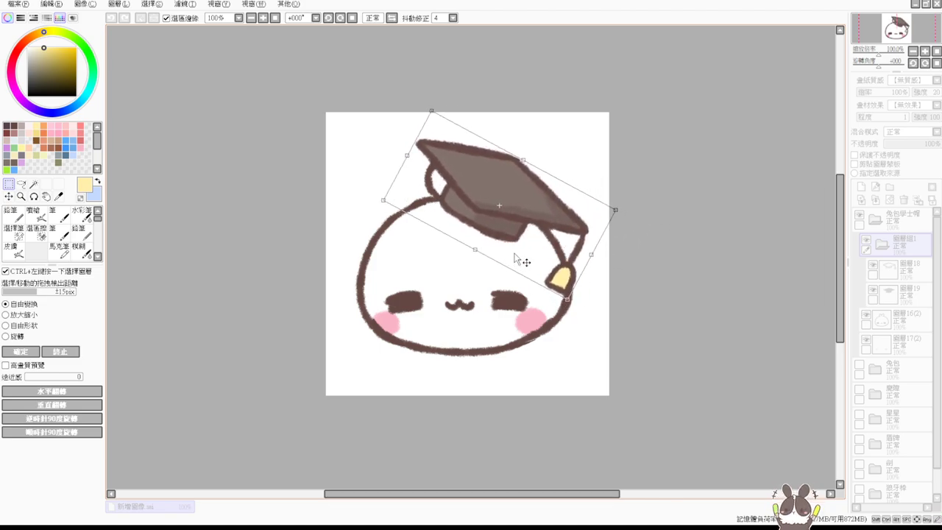
drag(564, 312, 581, 306)
drag(532, 262, 551, 251)
key(Return)
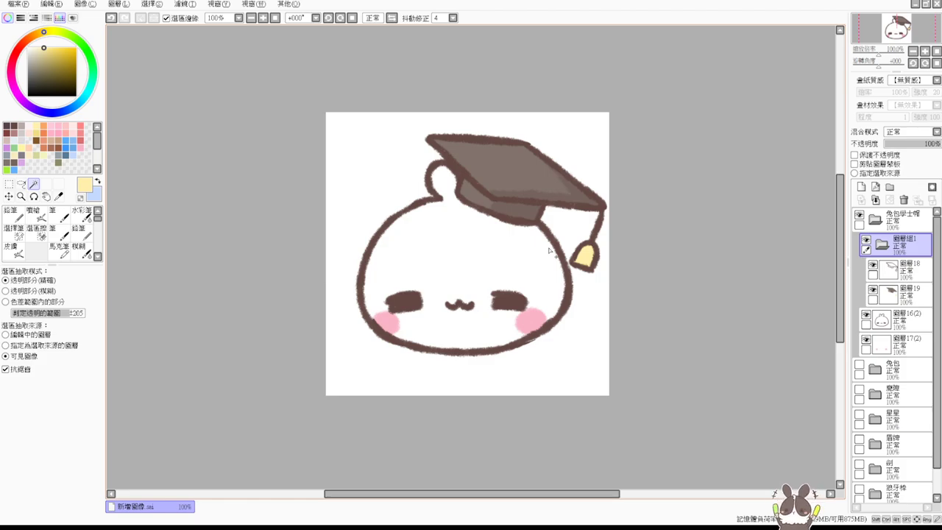
key(ctrl+z)
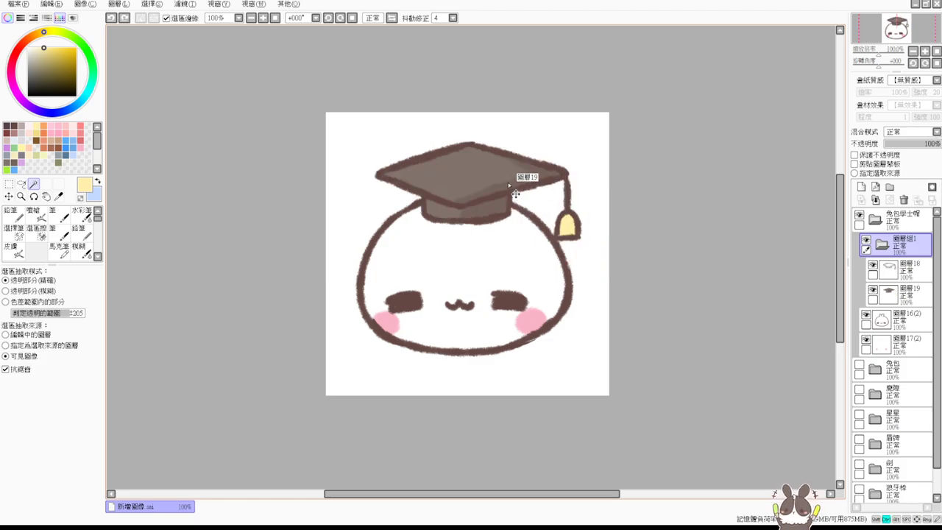
Step: Try to move the cap group lower on the bunny's head
key(ctrl+z)
key(ctrl+y)
key(ctrl+y)
drag(486, 177, 489, 202)
key(ctrl+z)
click(924, 250)
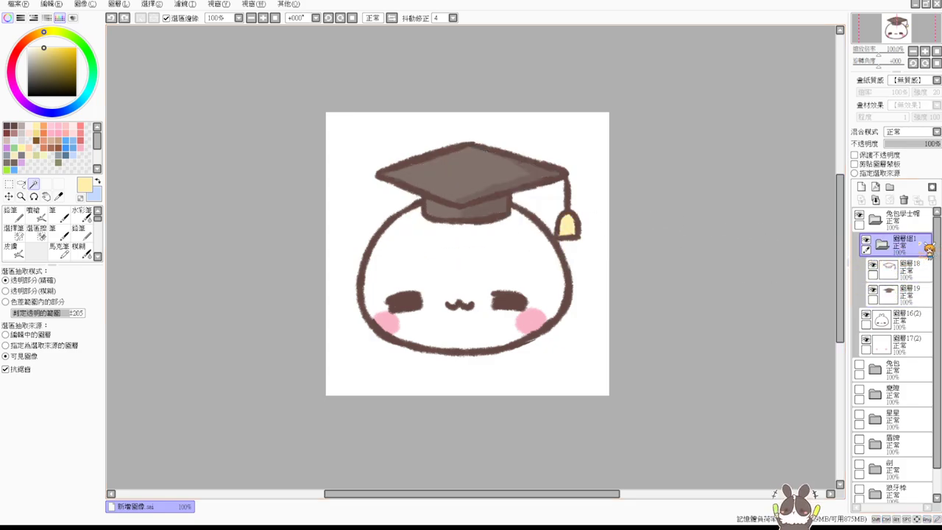
key(ctrl+t)
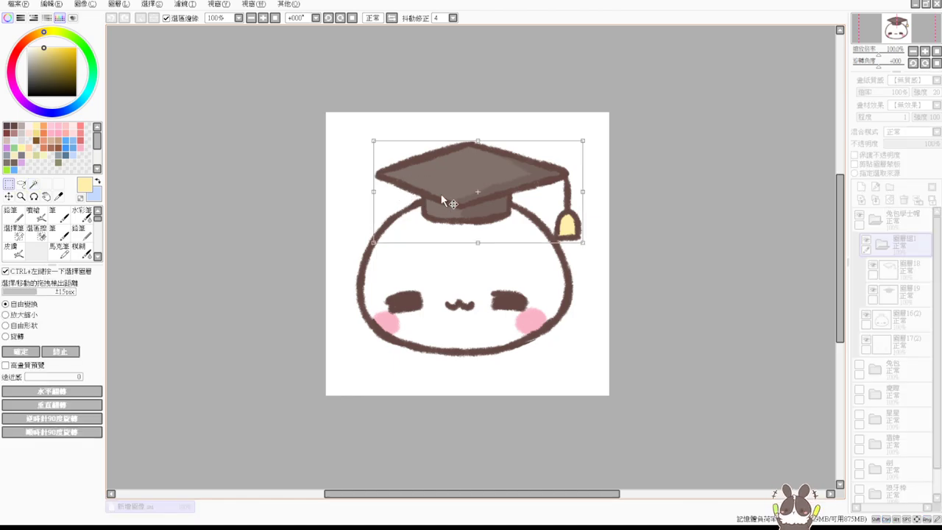
drag(518, 184, 510, 214)
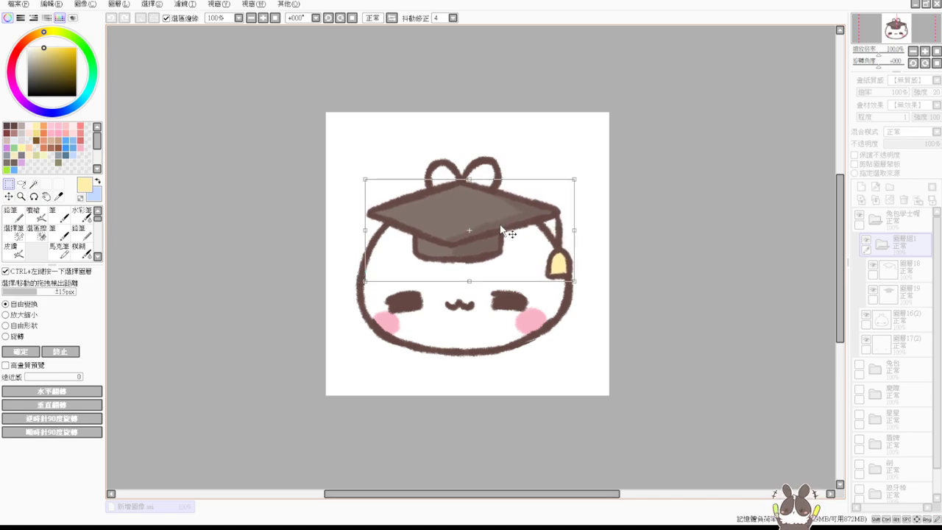
key(Escape)
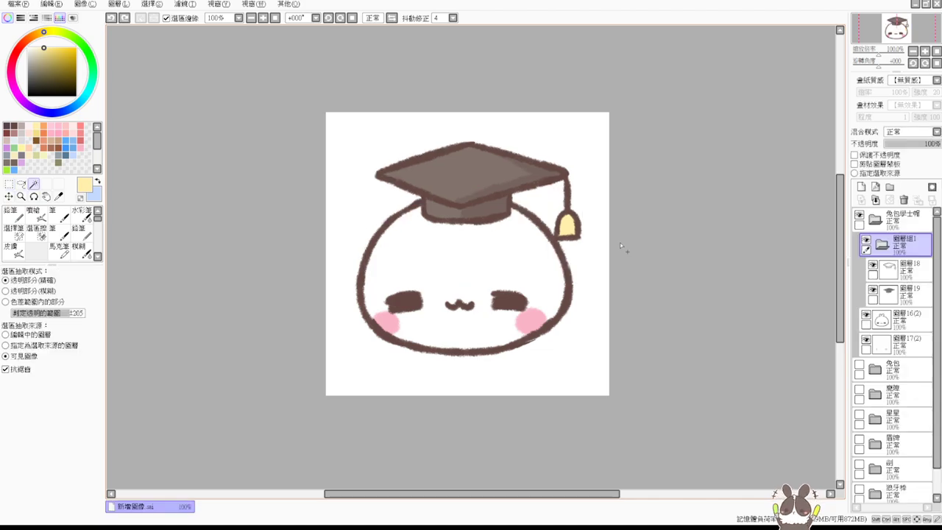
Step: Toggle the cap group's visibility, collapse the group and try to place it below the bunny layers
click(866, 240)
click(884, 246)
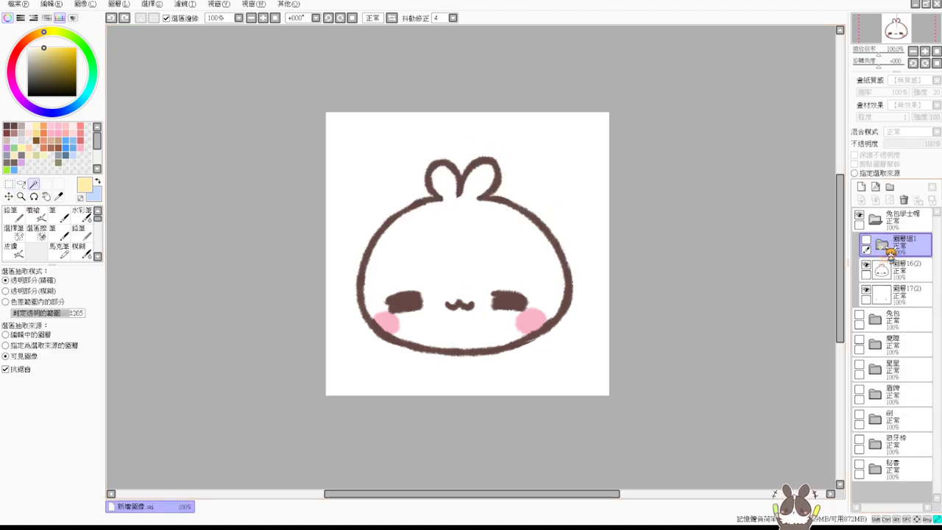
click(867, 241)
drag(910, 246, 917, 313)
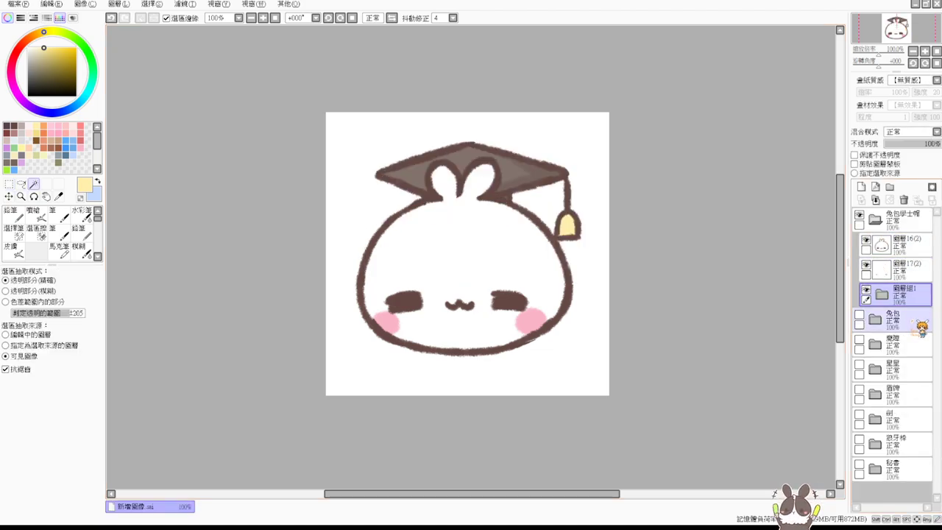
key(ctrl+z)
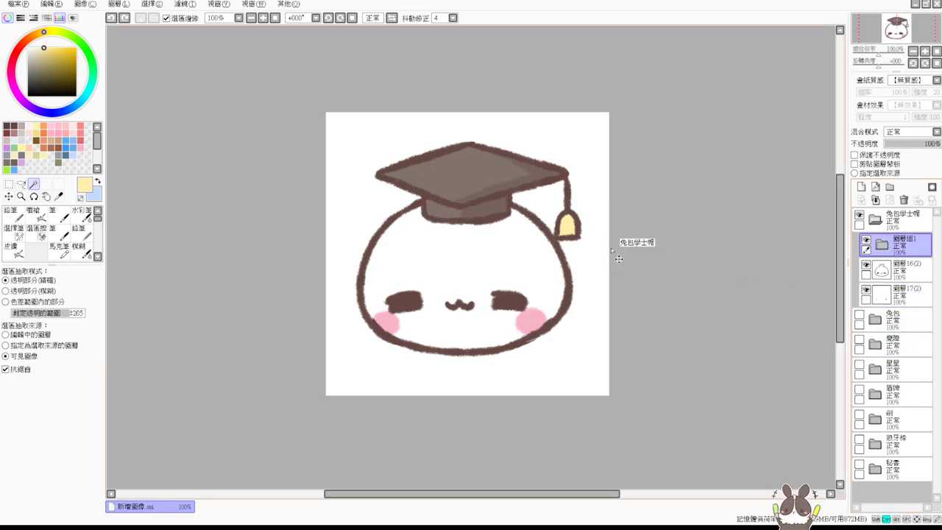
Step: Undo the cap layer grouping, the tassel's yellow fill and the drawn tassel
key(ctrl+z)
key(ctrl+z)
key(ctrl+z)
key(ctrl+z)
key(ctrl+z)
key(ctrl+z)
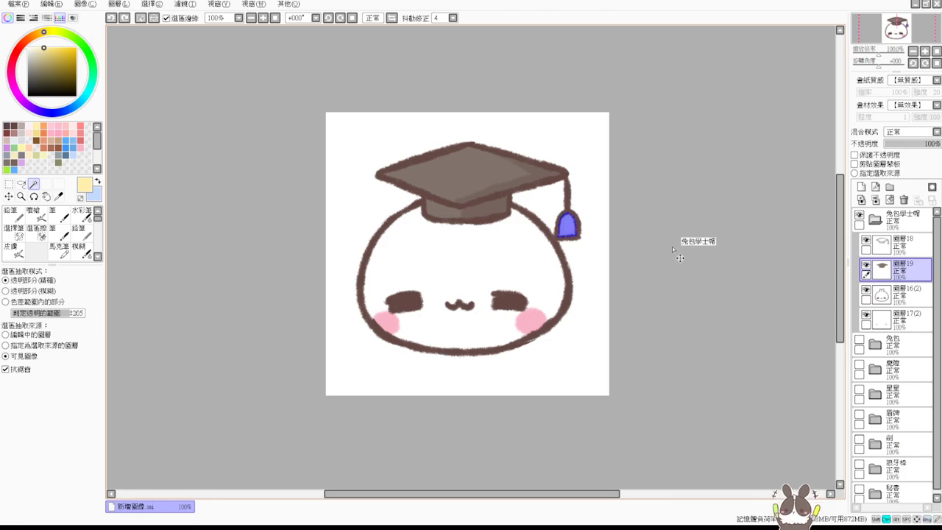
key(ctrl+z)
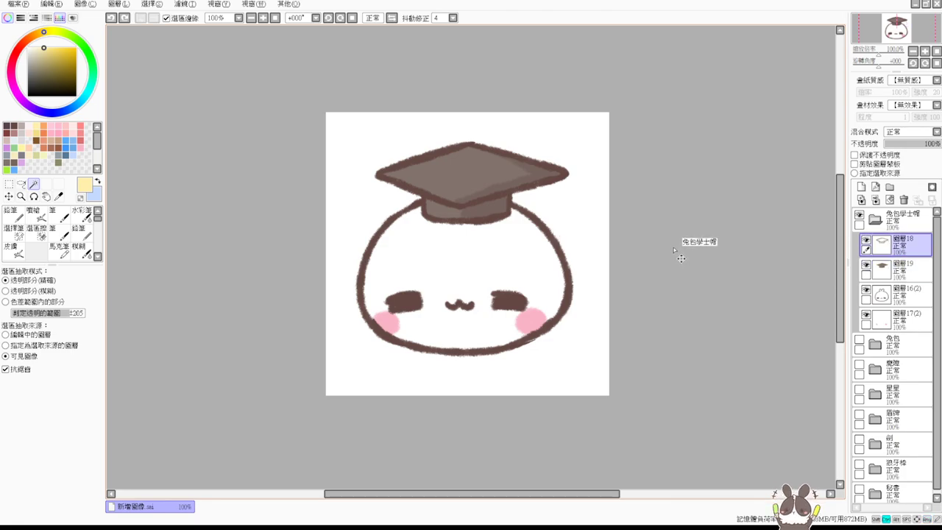
key(ctrl+t)
drag(677, 280, 605, 320)
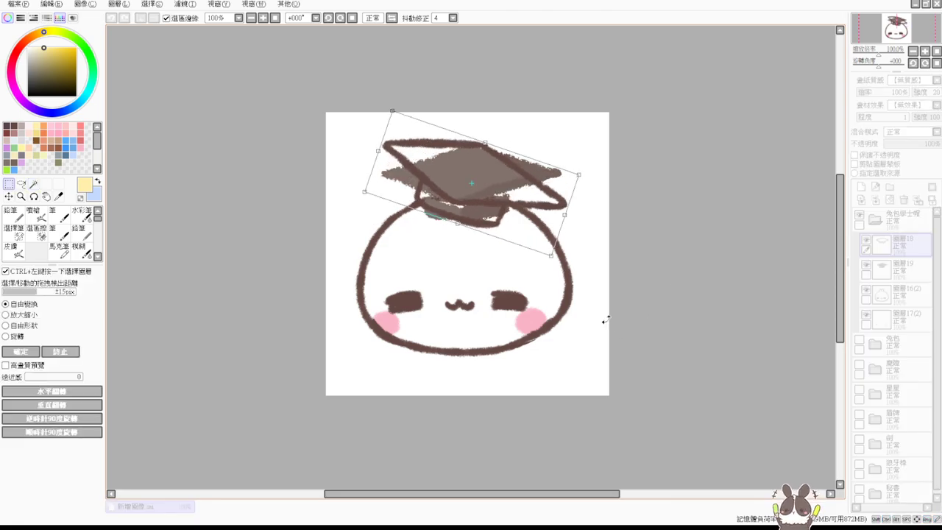
key(Escape)
Step: Create a layer group inside the 兔包學士帽 group containing the cap outline layer with the cap colour layer below it
click(911, 223)
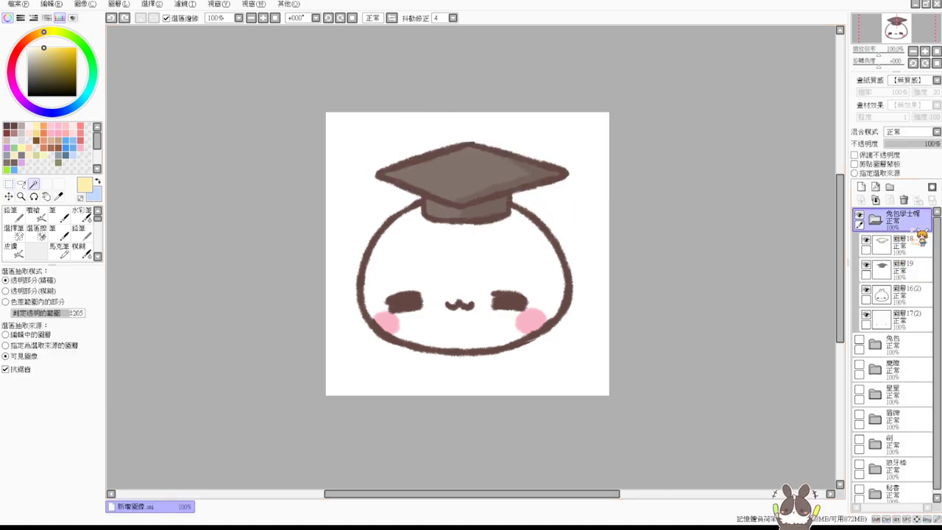
click(890, 187)
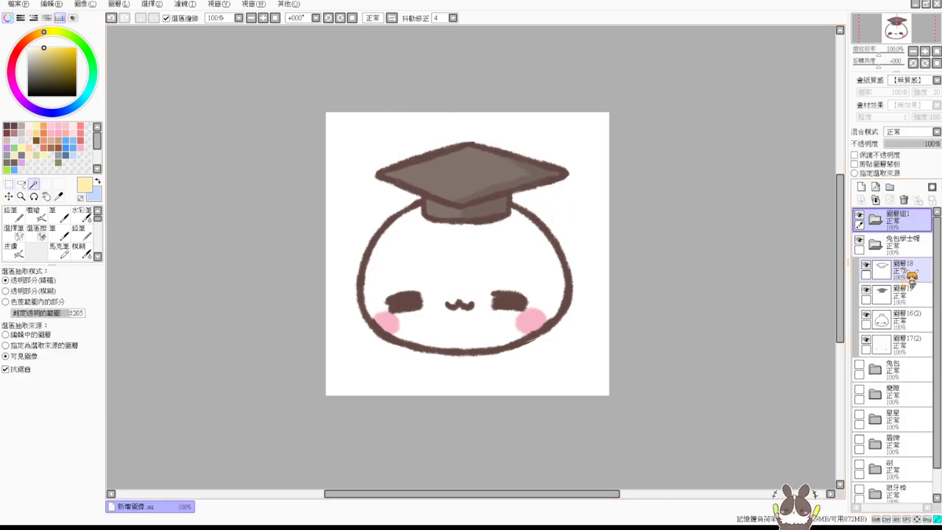
click(913, 270)
drag(912, 224, 909, 257)
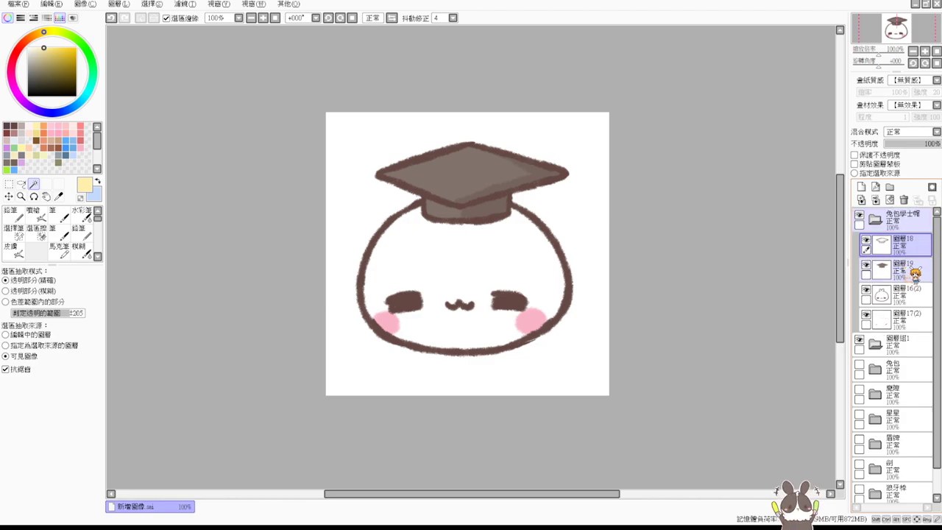
click(912, 349)
drag(912, 349, 914, 263)
click(910, 265)
click(908, 252)
key(ctrl+t)
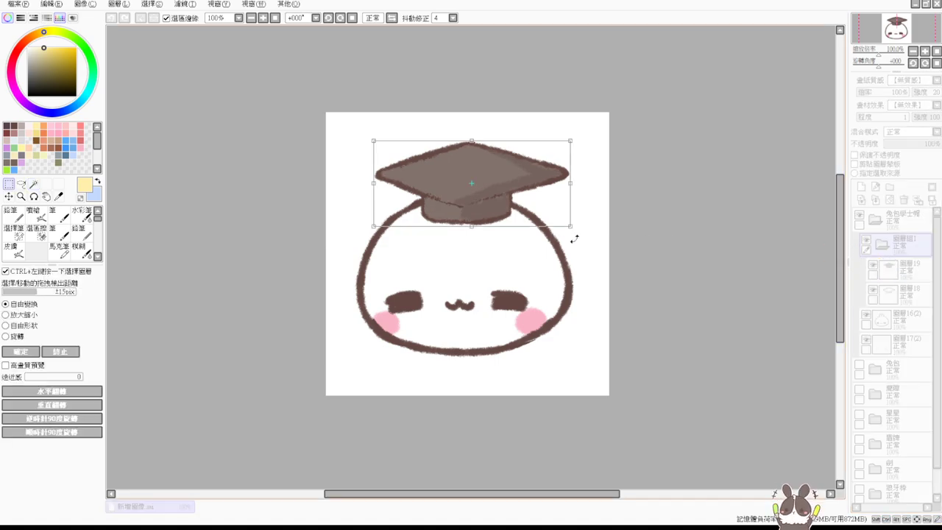
key(Escape)
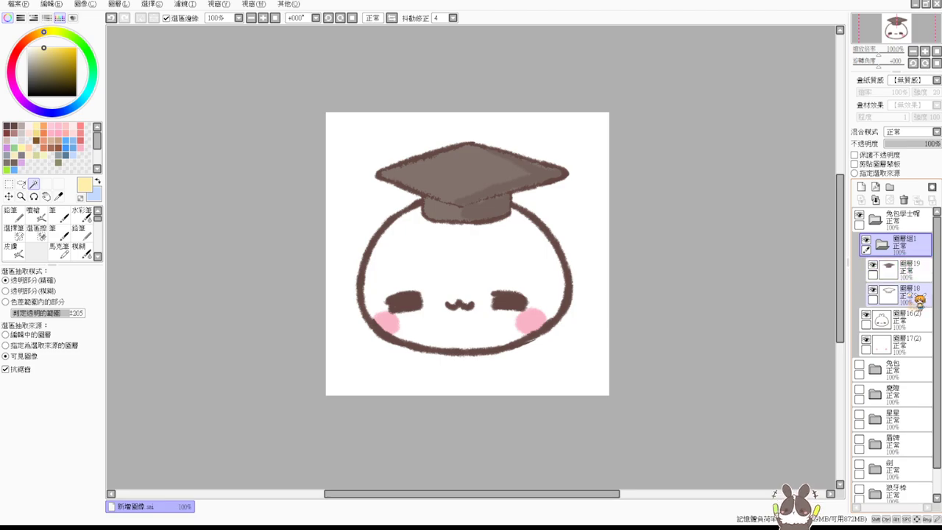
drag(913, 294, 912, 270)
Step: Tilt the cap group clockwise and move it over the bunny's right ear
key(ctrl+t)
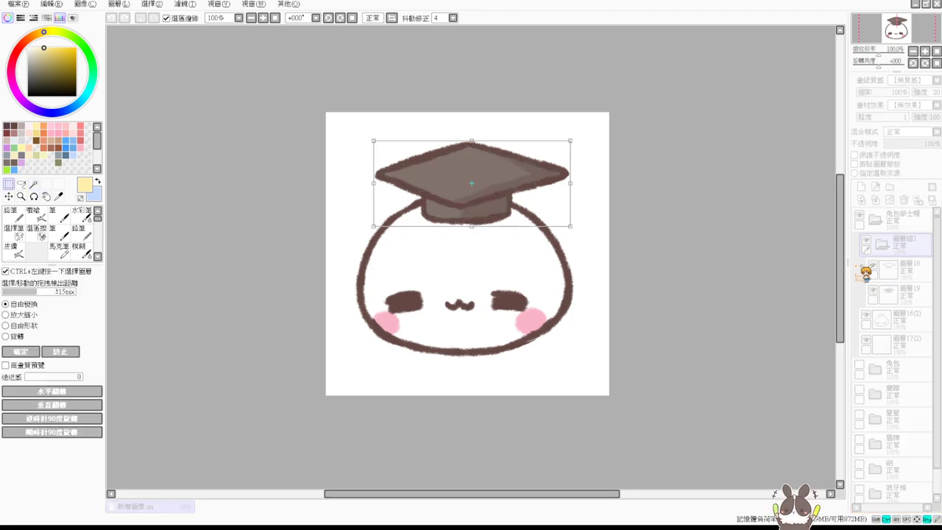
drag(649, 246, 624, 295)
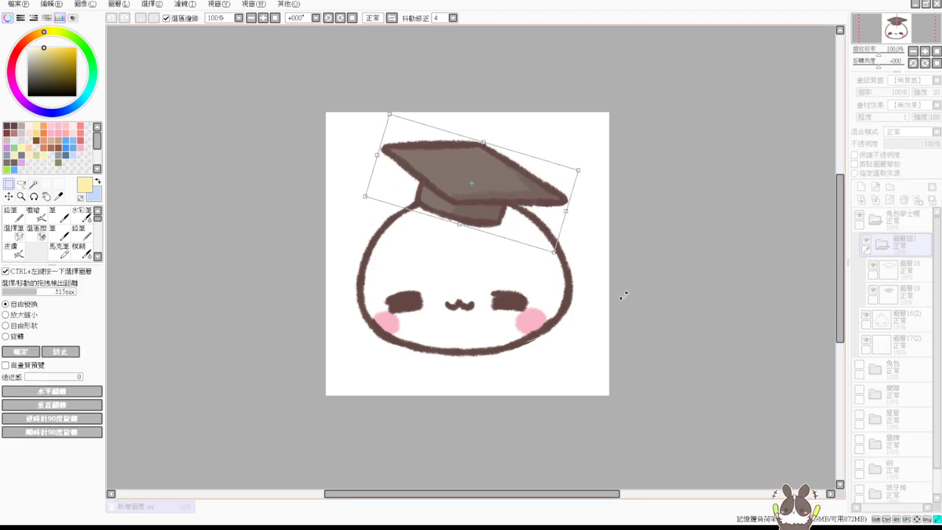
mouse_move(568, 196)
mouse_down()
mouse_move(587, 204)
mouse_move(591, 190)
mouse_move(578, 189)
mouse_move(572, 206)
mouse_up()
key(Return)
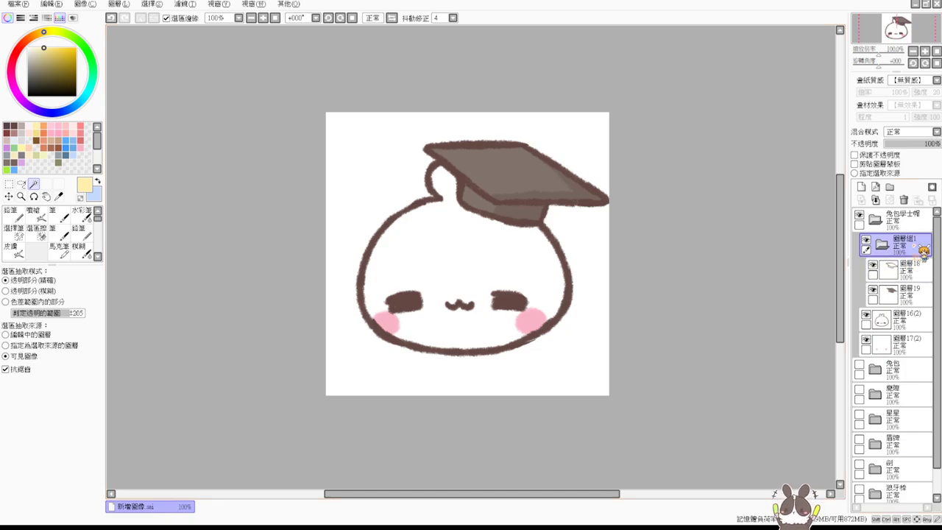
key(ctrl+t)
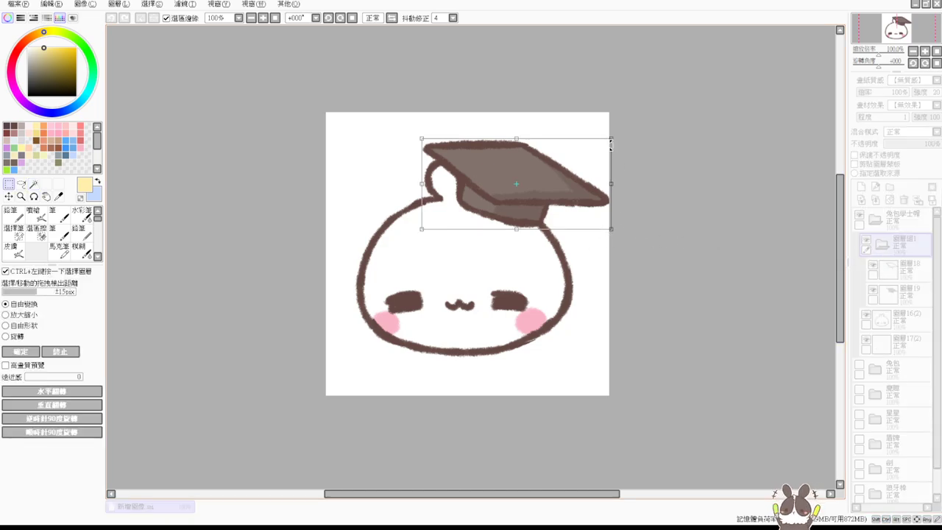
drag(610, 145, 615, 146)
key(Return)
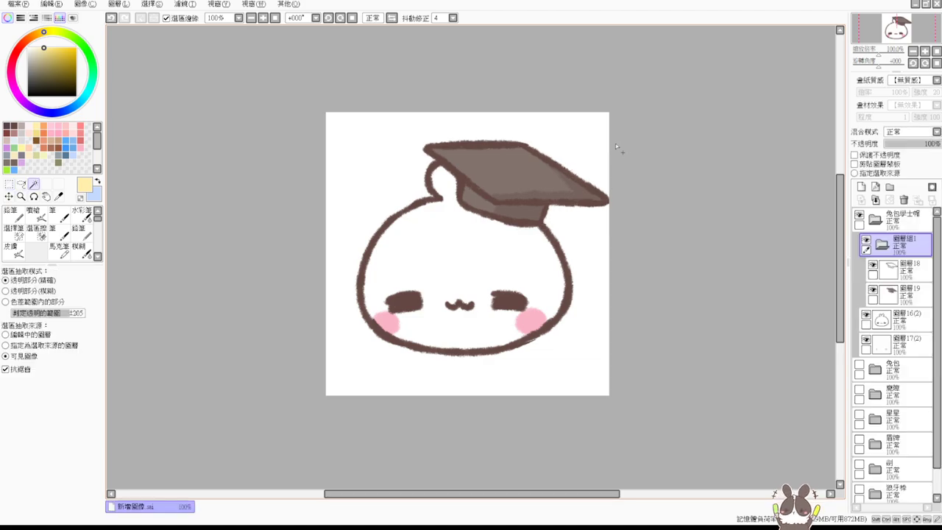
Step: Shrink the cap group slightly, tilt it counterclockwise and move it over the bunny's left ear
key(ctrl+t)
drag(612, 140, 589, 151)
drag(552, 196, 482, 200)
drag(559, 265, 544, 143)
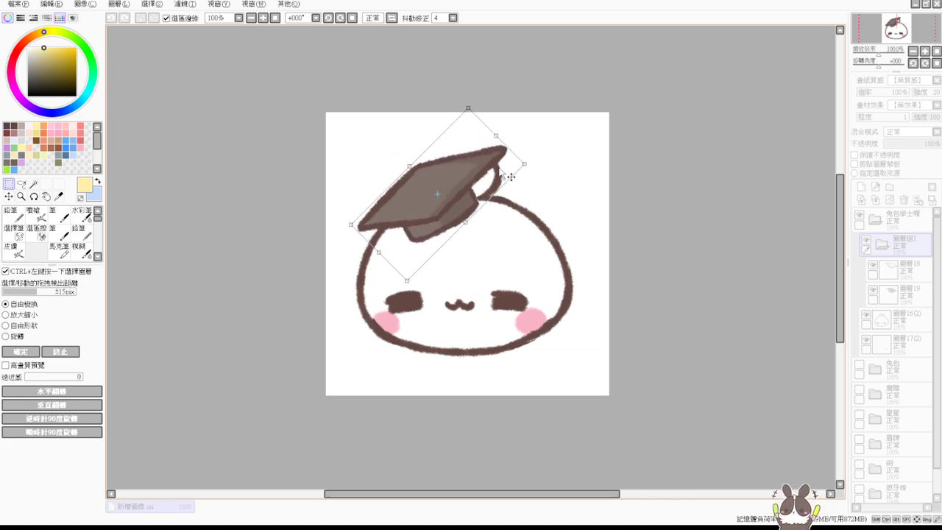
drag(510, 177, 481, 174)
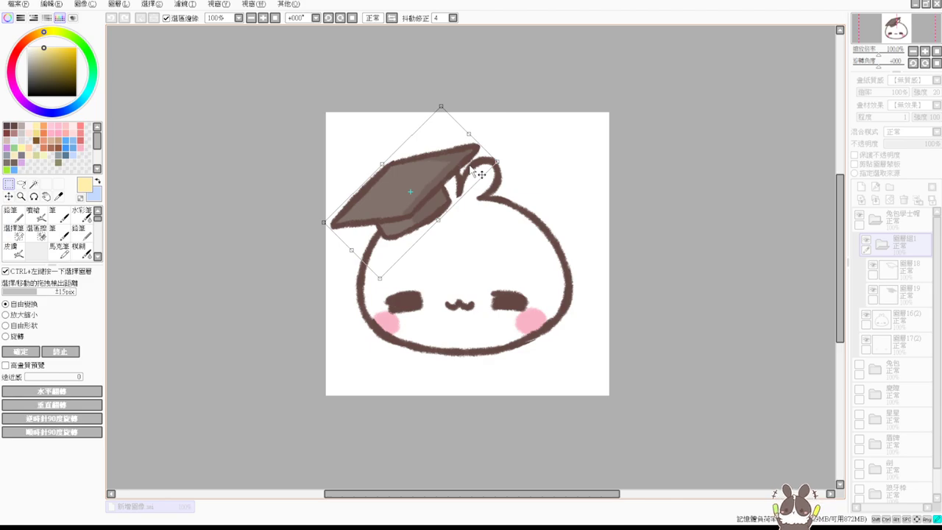
key(Return)
Step: Draw a dark brown tassel with a teardrop end hanging from the cap's left corner on the cap outline layer
key(w)
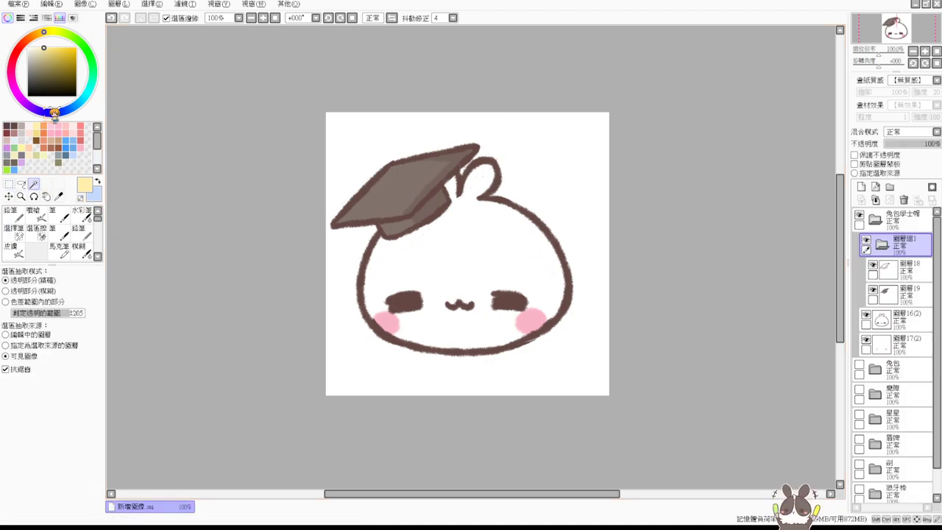
click(14, 126)
click(910, 271)
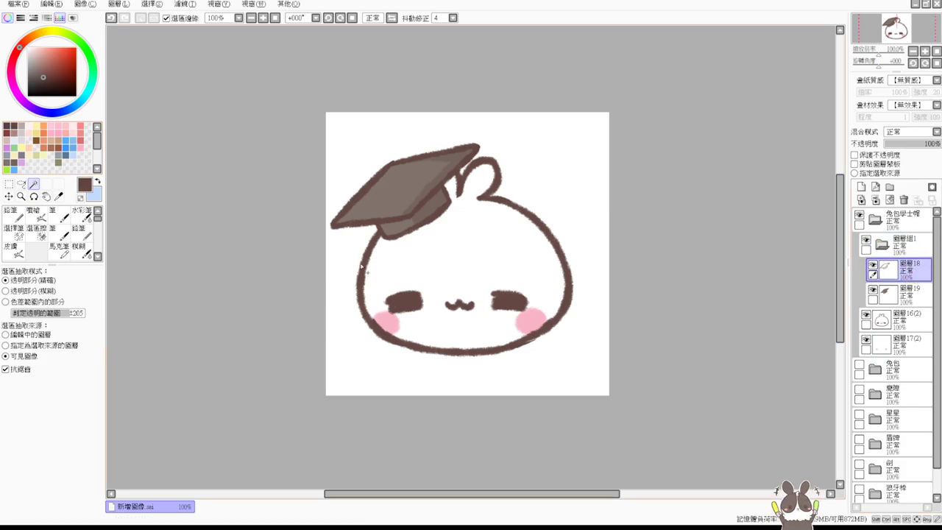
click(15, 129)
click(14, 126)
click(33, 214)
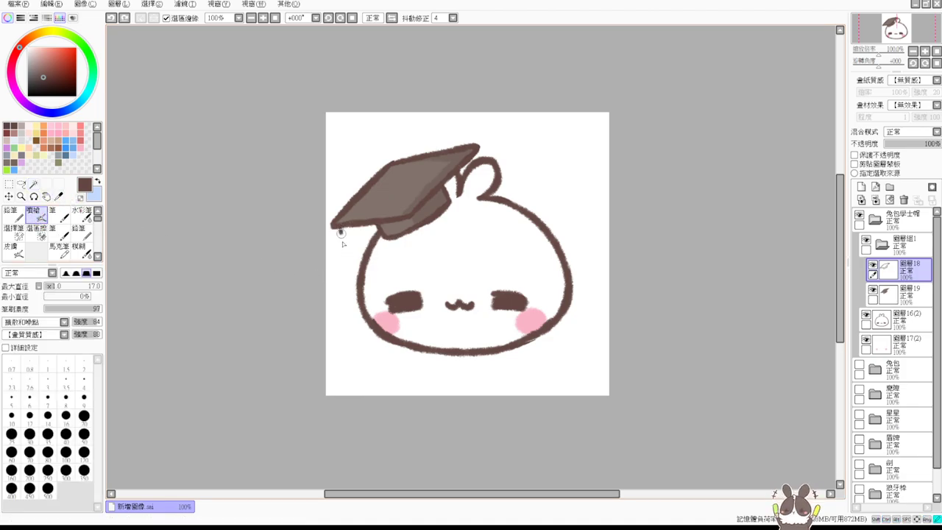
drag(339, 230, 336, 293)
key(ctrl+z)
key(ctrl+z)
mouse_move(340, 258)
mouse_down()
mouse_move(338, 283)
mouse_move(351, 282)
mouse_up()
Step: Fill the tassel's teardrop end with pale yellow on the cap colour layer below the outline
click(905, 294)
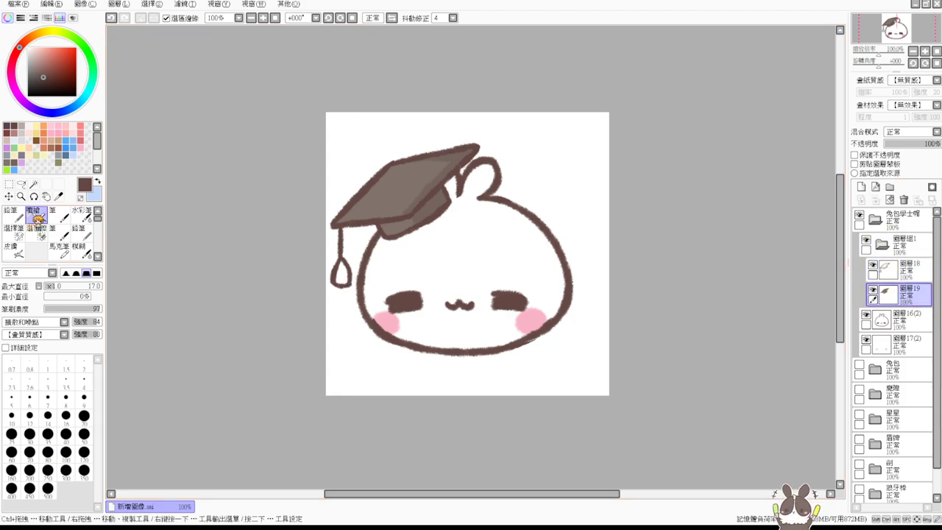
click(33, 184)
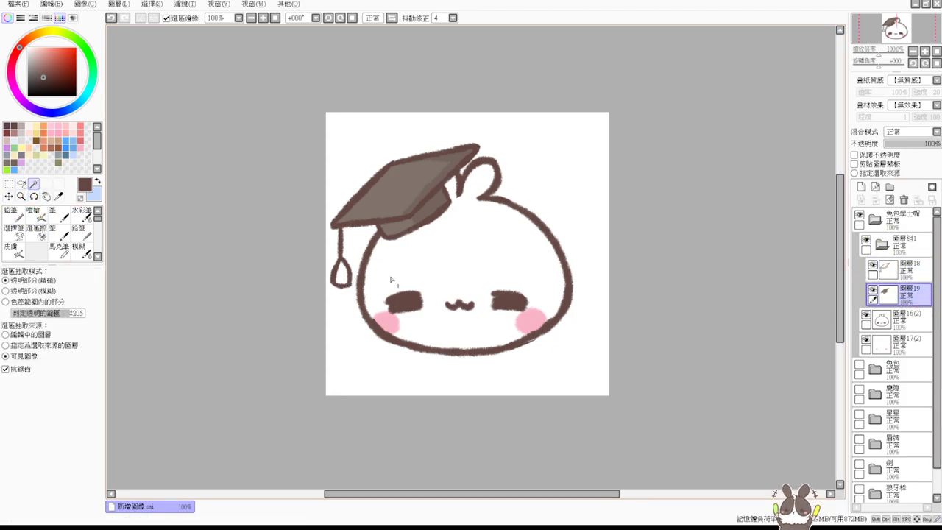
click(346, 277)
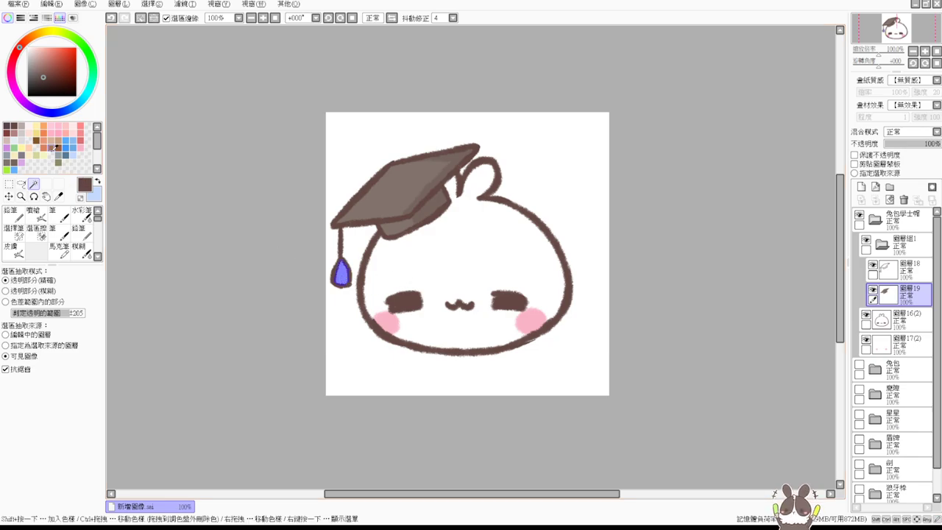
click(40, 125)
key(ctrl+f)
key(ctrl+d)
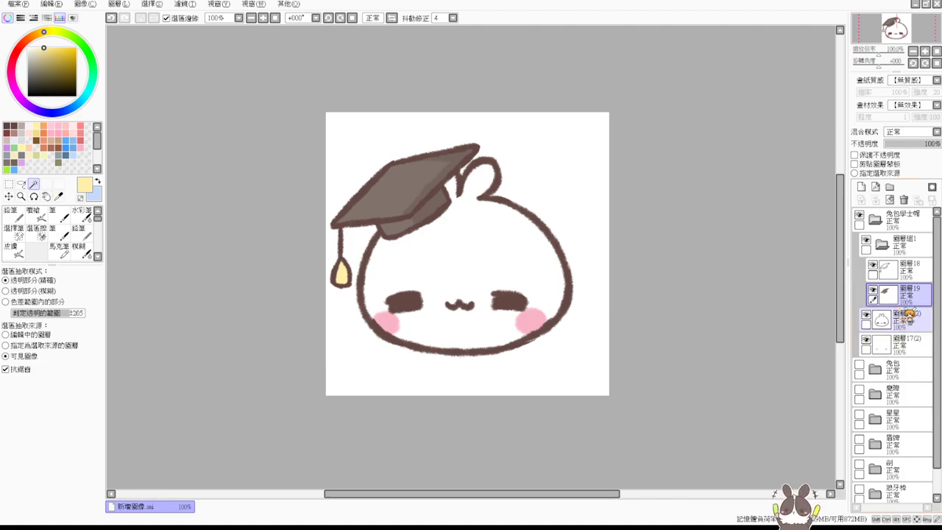
Step: Collapse the cap group and try to touch up the bunny's outline in dark brown below the right cheek
click(919, 246)
click(919, 246)
click(920, 272)
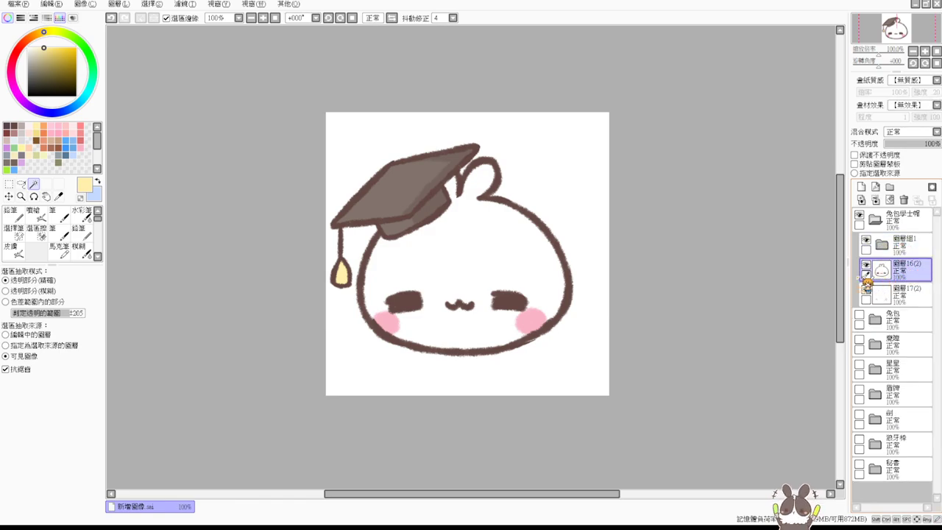
click(33, 213)
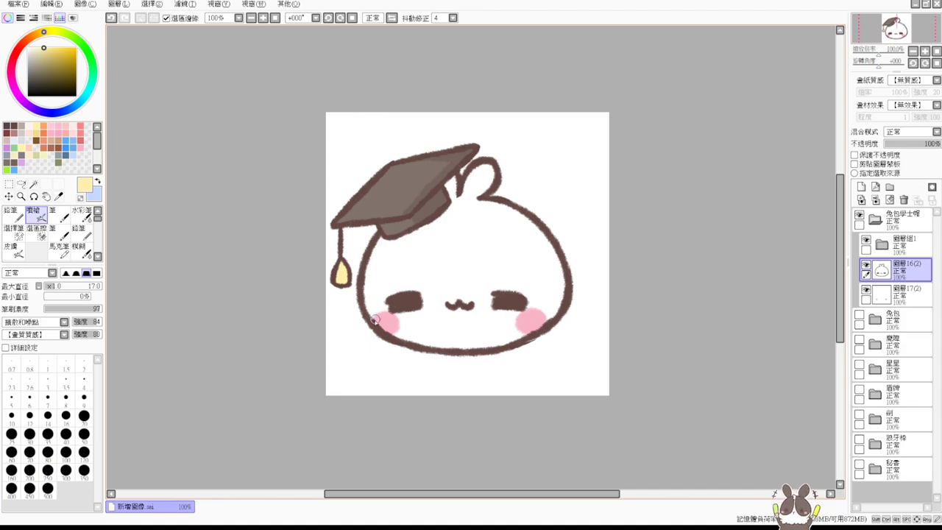
click(15, 125)
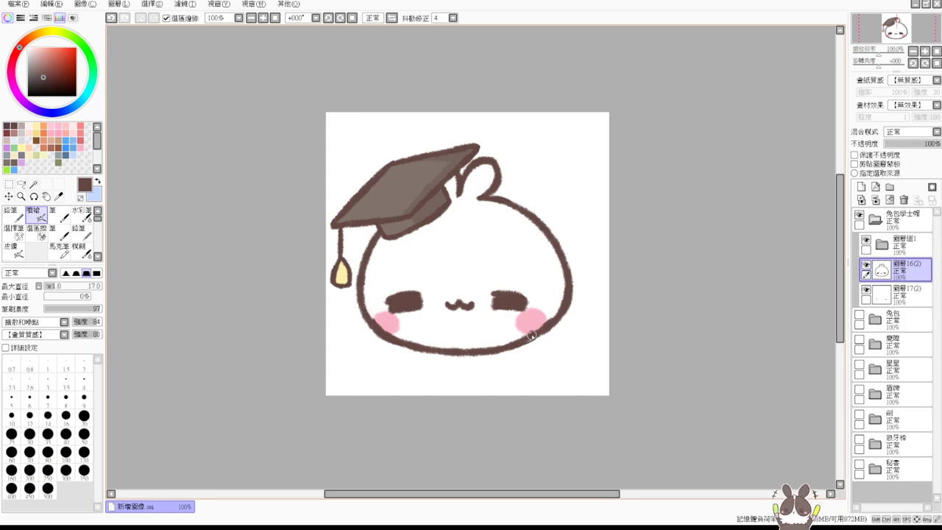
mouse_move(528, 337)
mouse_down()
mouse_move(549, 326)
mouse_move(539, 338)
mouse_up()
key(ctrl+z)
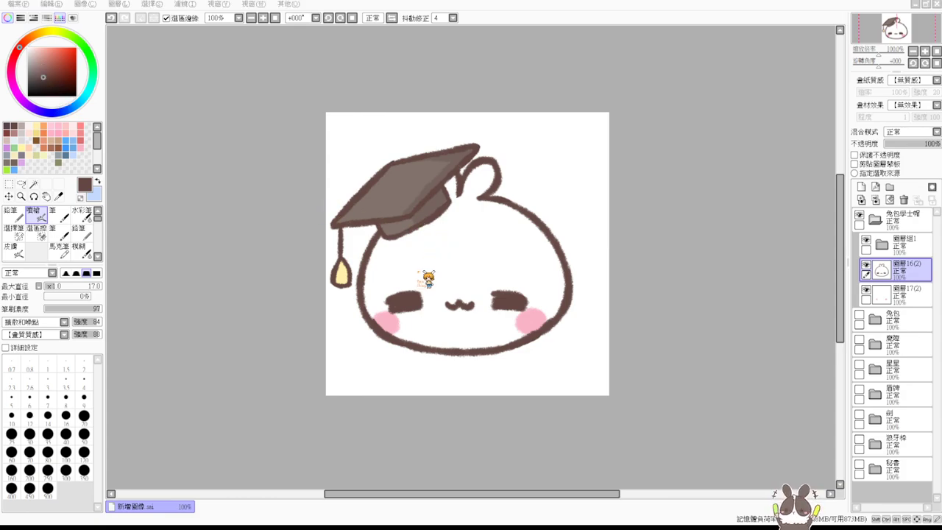
Step: Collapse the 兔包學士帽 layer group and hide it
click(896, 224)
click(897, 224)
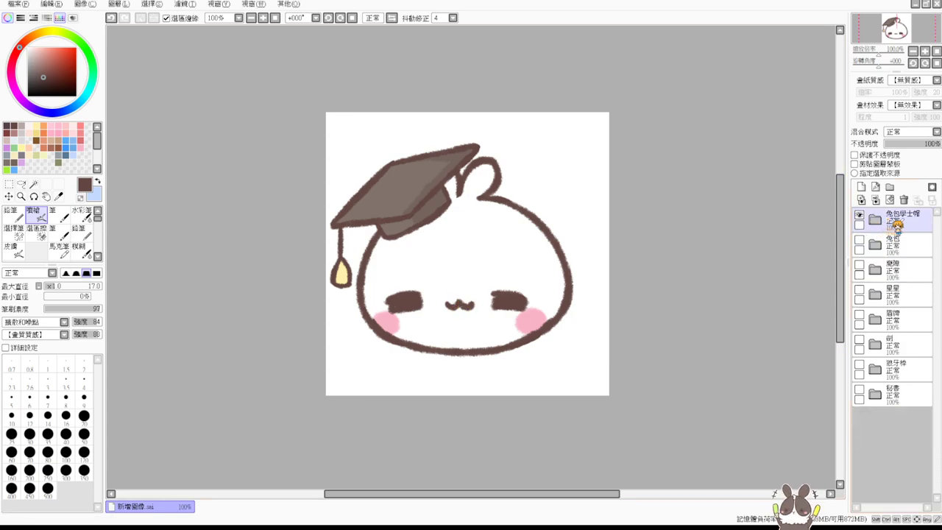
click(899, 225)
click(860, 215)
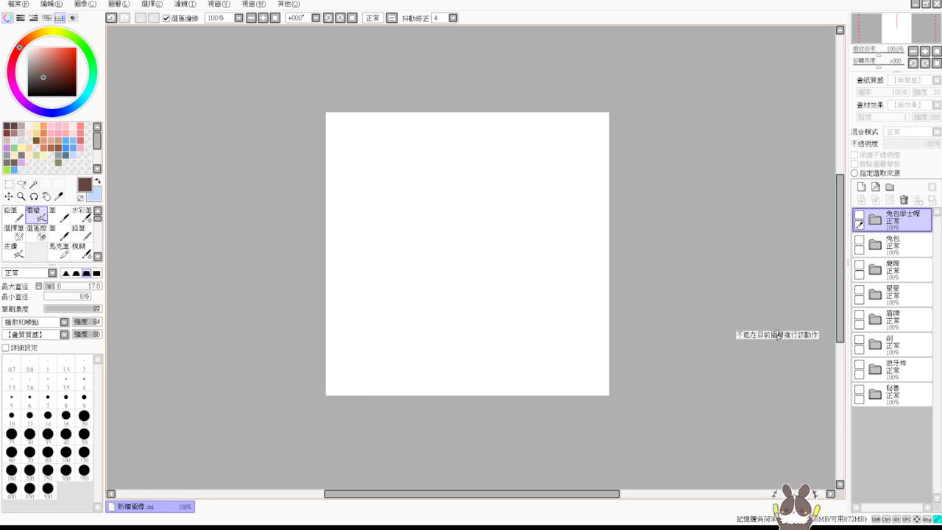
Step: Create a layer group named 太陽 above the others, containing a new empty layer, and select that layer
click(890, 187)
click(861, 187)
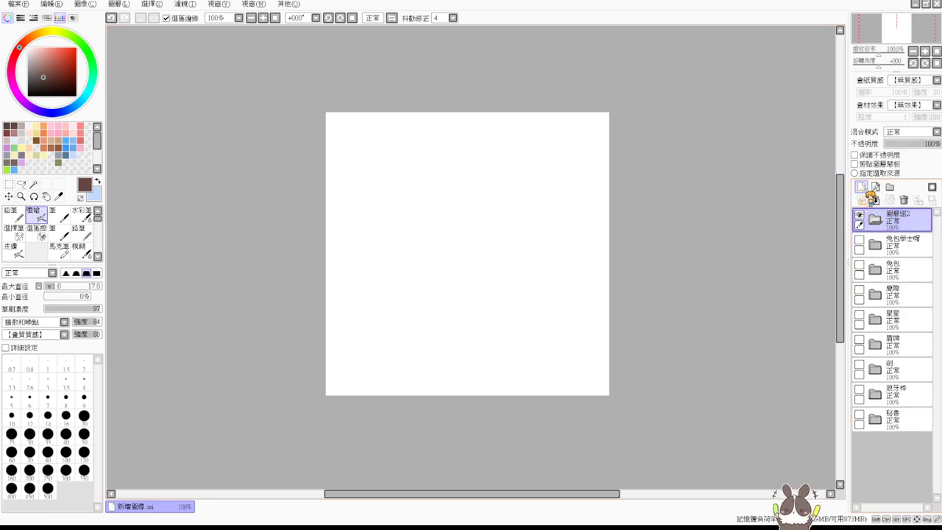
click(899, 221)
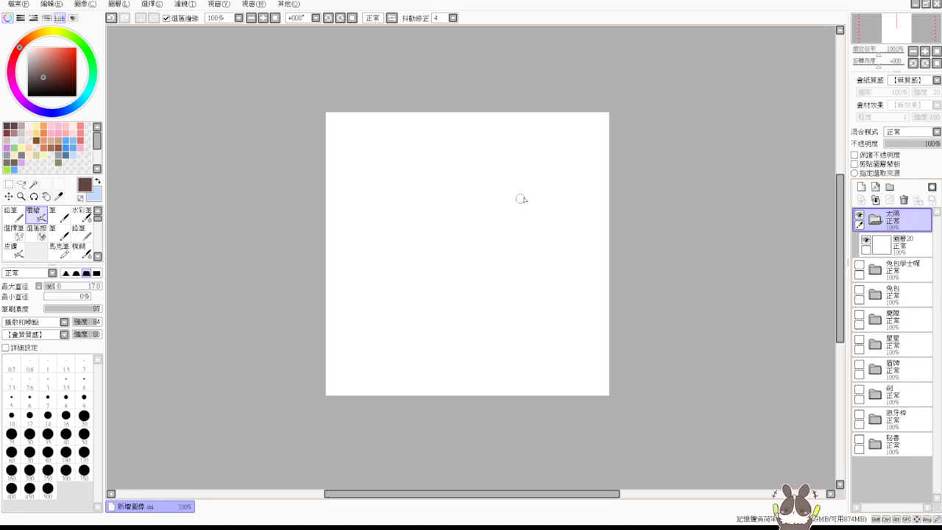
click(900, 245)
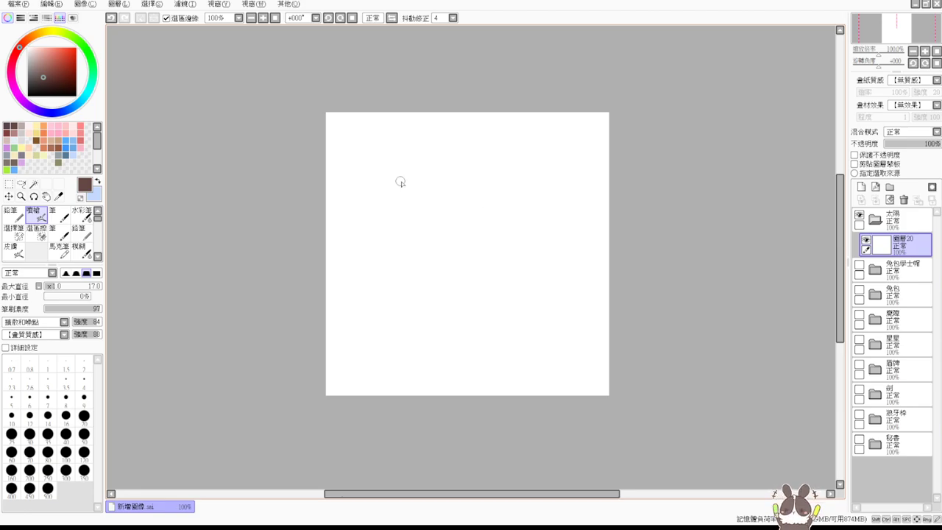
mouse_move(398, 189)
mouse_down()
mouse_move(379, 208)
mouse_move(430, 313)
mouse_up()
key(ctrl+z)
mouse_move(434, 206)
mouse_down()
mouse_move(439, 214)
mouse_move(415, 188)
mouse_move(442, 310)
mouse_up()
key(ctrl+z)
drag(413, 173, 471, 326)
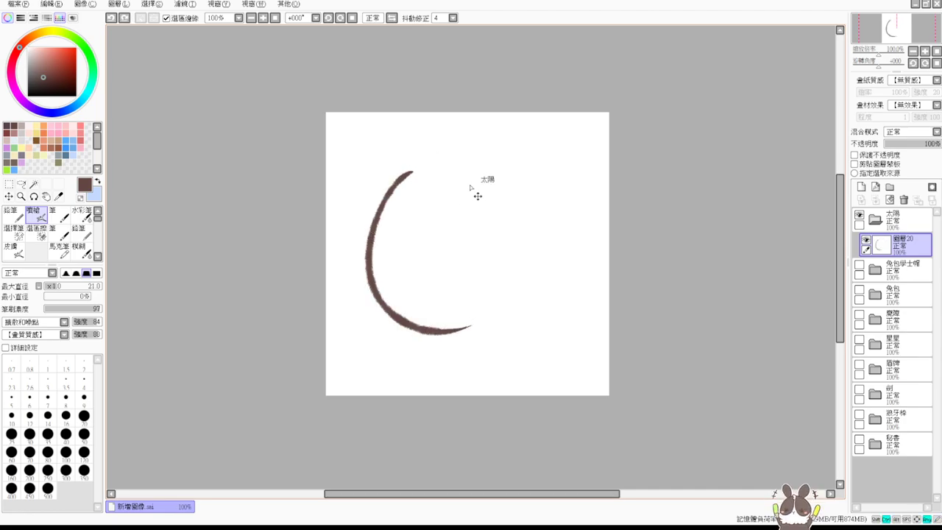
key(ctrl+z)
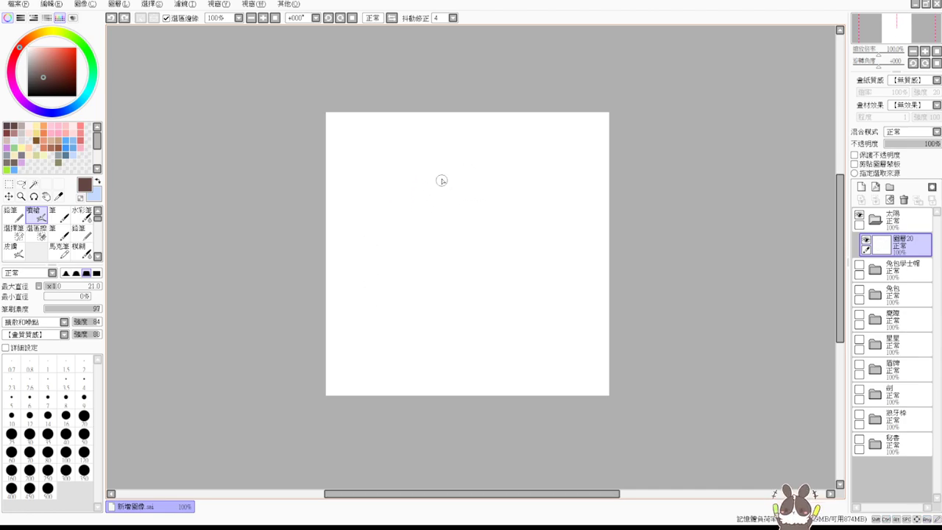
mouse_move(440, 174)
mouse_down()
mouse_move(402, 207)
mouse_move(484, 303)
mouse_move(417, 190)
mouse_move(474, 313)
mouse_up()
key(ctrl+z)
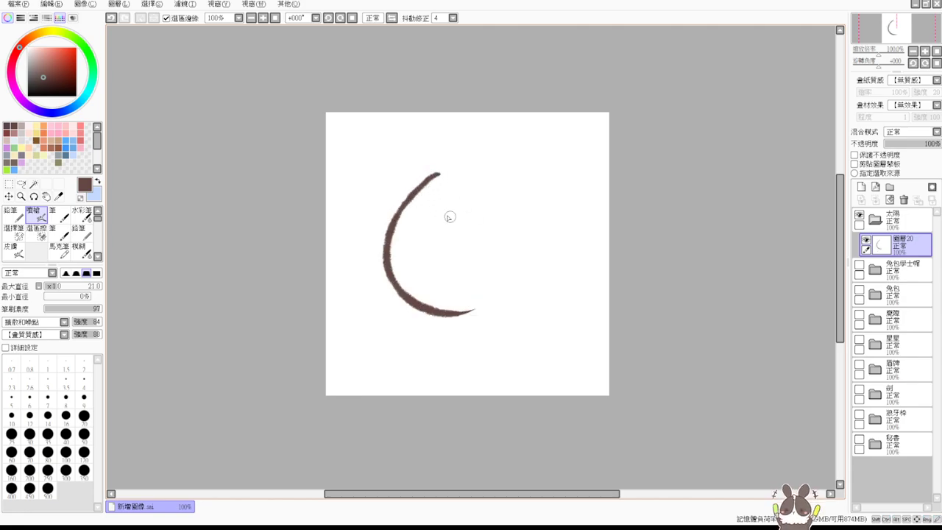
key(ctrl+z)
drag(434, 170, 468, 316)
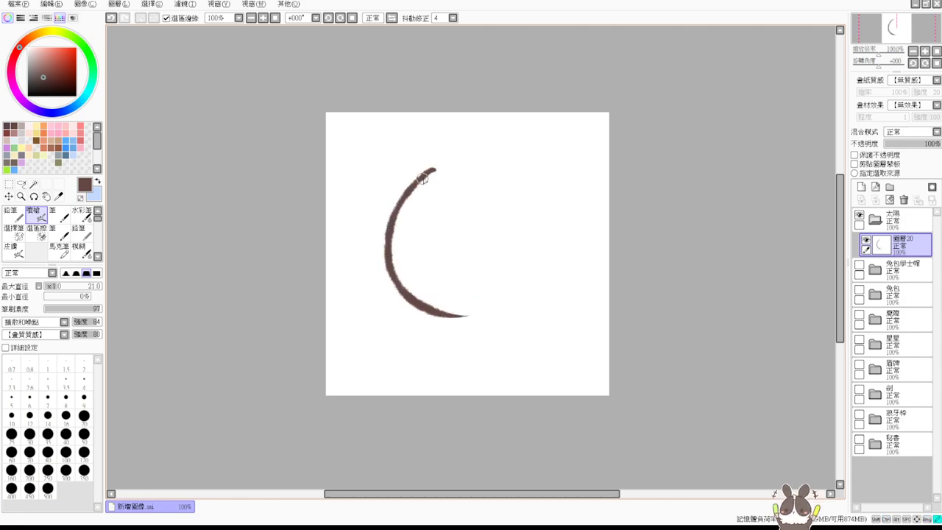
drag(430, 172, 543, 254)
key(ctrl+z)
mouse_move(433, 169)
mouse_down()
mouse_move(465, 160)
mouse_move(541, 247)
mouse_up()
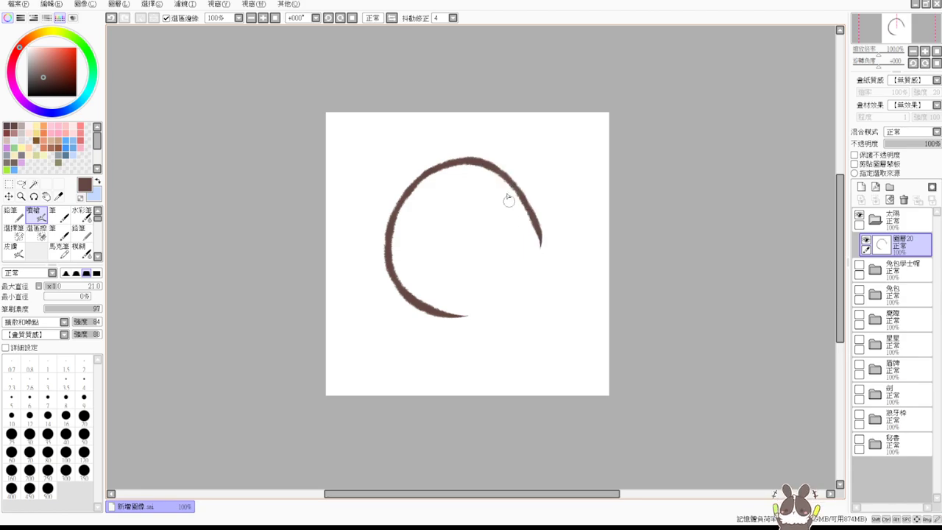
key(ctrl+z)
mouse_move(434, 171)
mouse_down()
mouse_move(530, 205)
mouse_move(539, 237)
mouse_up()
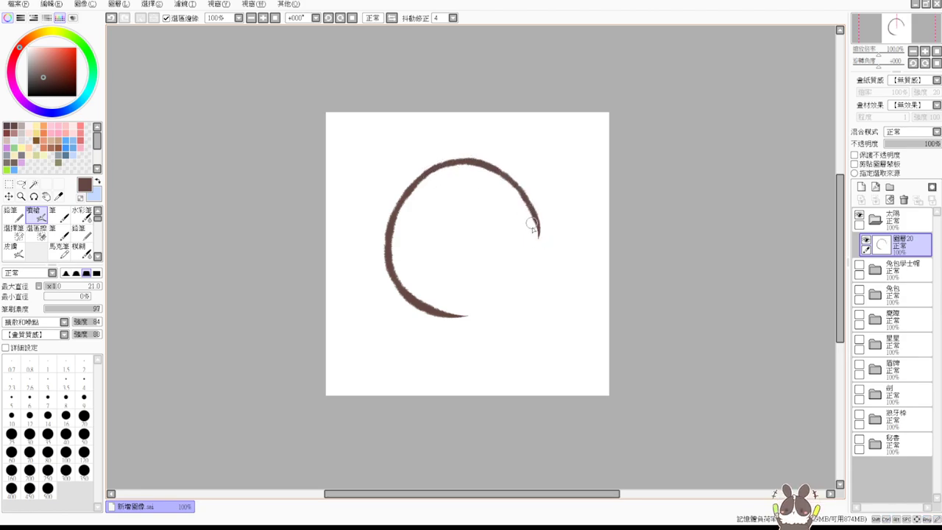
key(ctrl+z)
key(ctrl+z)
drag(418, 174, 460, 315)
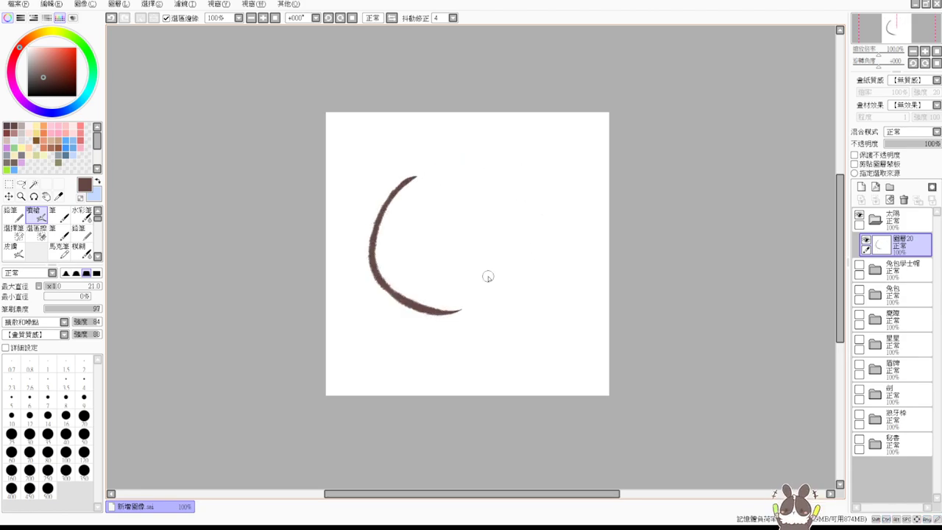
key(ctrl+z)
mouse_move(427, 169)
mouse_down()
mouse_move(519, 302)
mouse_move(429, 162)
mouse_move(390, 294)
mouse_move(460, 316)
mouse_move(433, 160)
mouse_move(461, 318)
mouse_up()
key(ctrl+z)
key(ctrl+z)
key(ctrl+z)
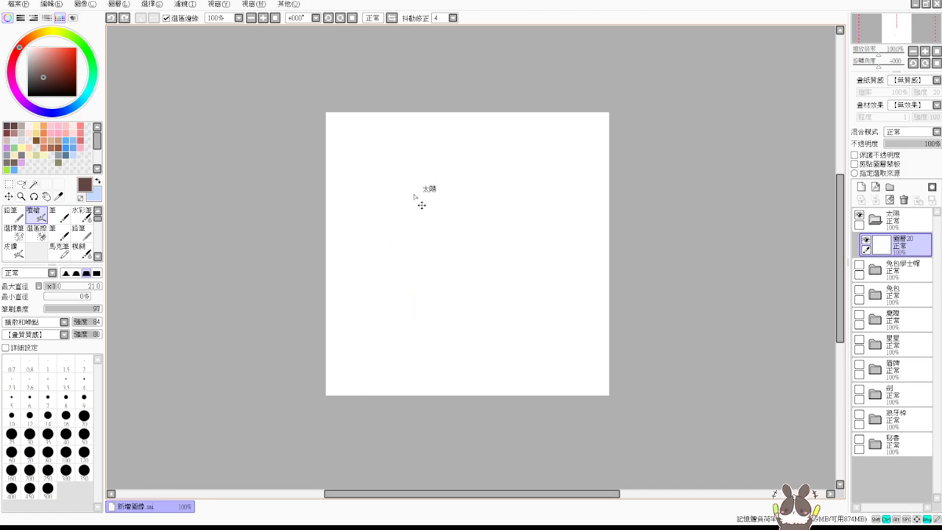
Step: Draw a large closed circle for the sun's body in dark brown with the size 21 airbrush, redoing uneven arcs
mouse_move(435, 160)
mouse_down()
mouse_move(400, 185)
mouse_move(465, 329)
mouse_up()
drag(429, 167, 519, 203)
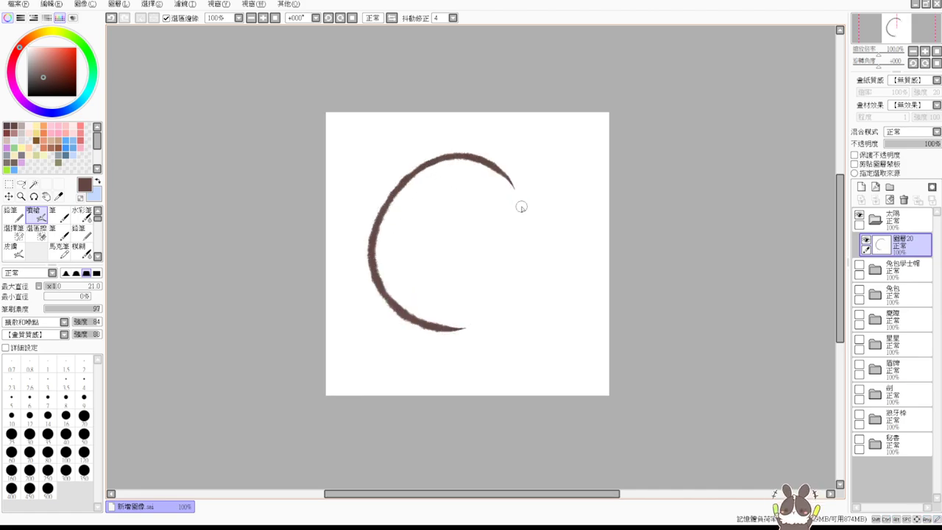
key(ctrl+z)
mouse_move(431, 162)
mouse_down()
mouse_move(490, 158)
mouse_move(532, 183)
mouse_up()
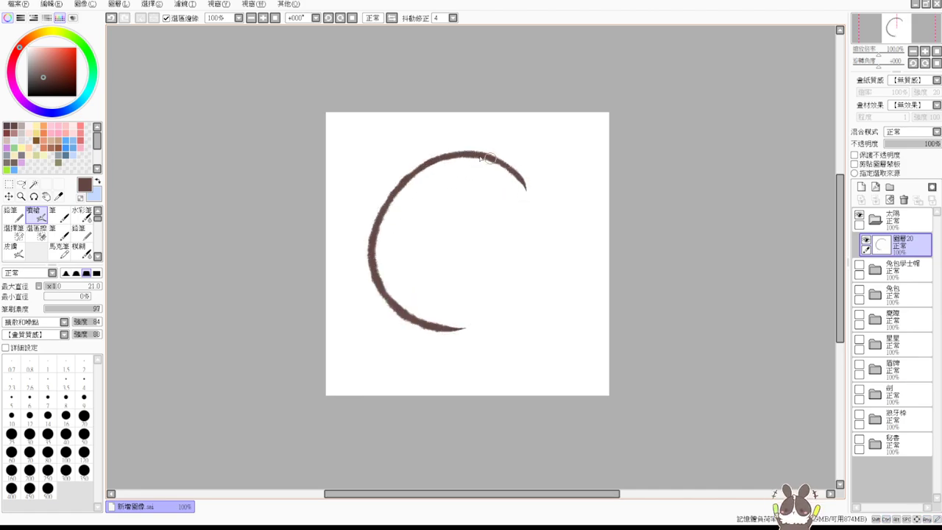
key(ctrl+z)
drag(431, 162, 545, 221)
key(ctrl+z)
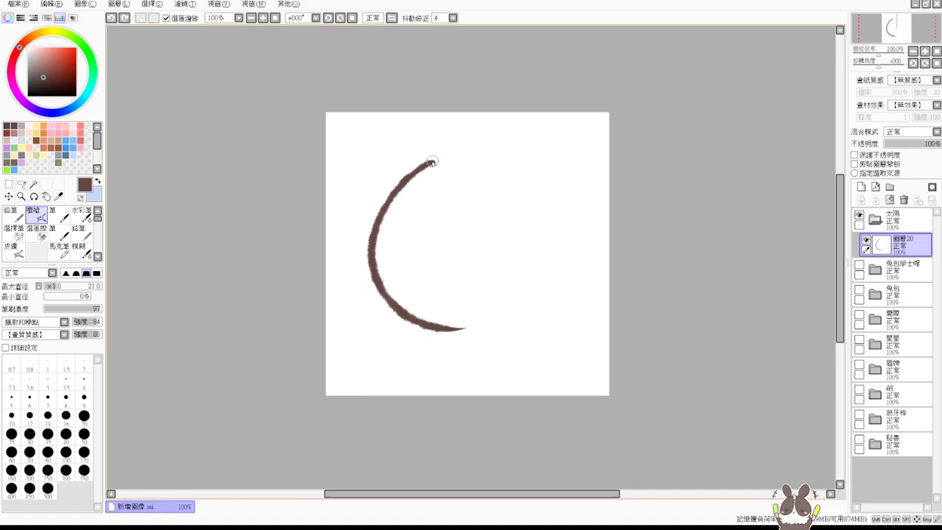
mouse_move(432, 161)
mouse_down()
mouse_move(538, 188)
mouse_move(556, 251)
mouse_move(550, 202)
mouse_move(479, 327)
mouse_up()
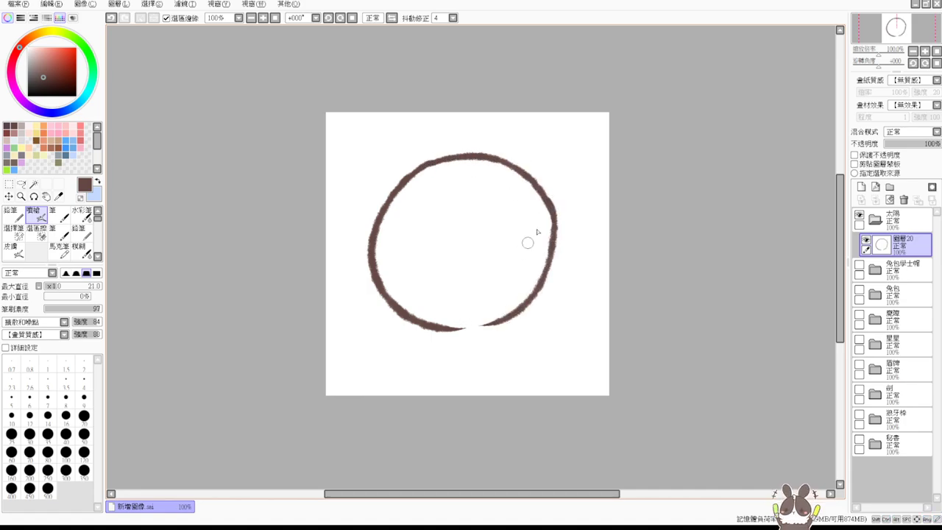
key(ctrl+z)
mouse_move(553, 201)
mouse_down()
mouse_move(531, 307)
mouse_move(431, 333)
mouse_move(416, 320)
mouse_move(506, 328)
mouse_up()
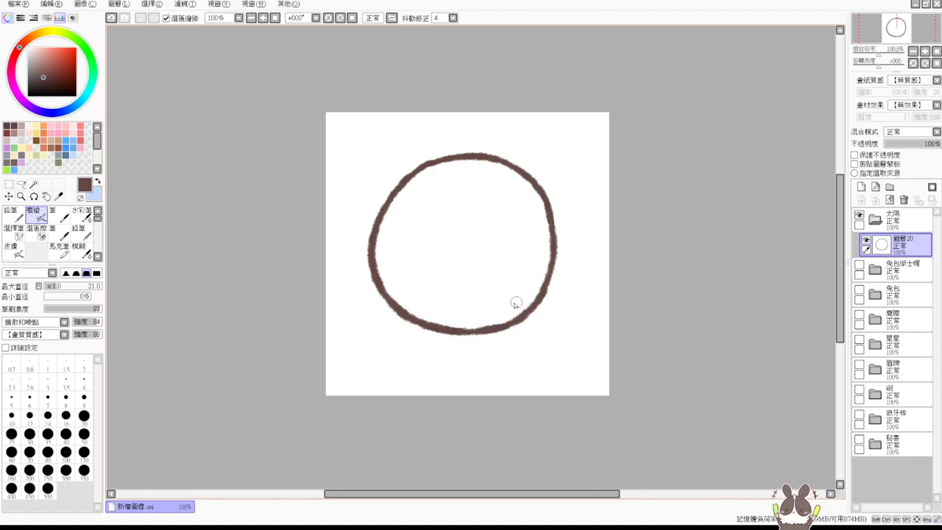
Step: Duplicate the circle layer as a hidden copy above the 太陽 group and reselect the original inside the group
click(920, 219)
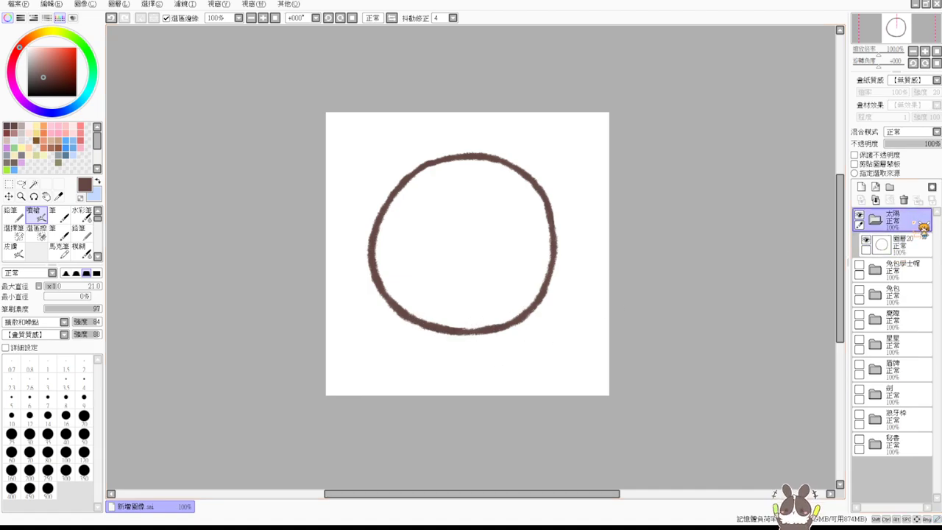
drag(912, 241, 863, 187)
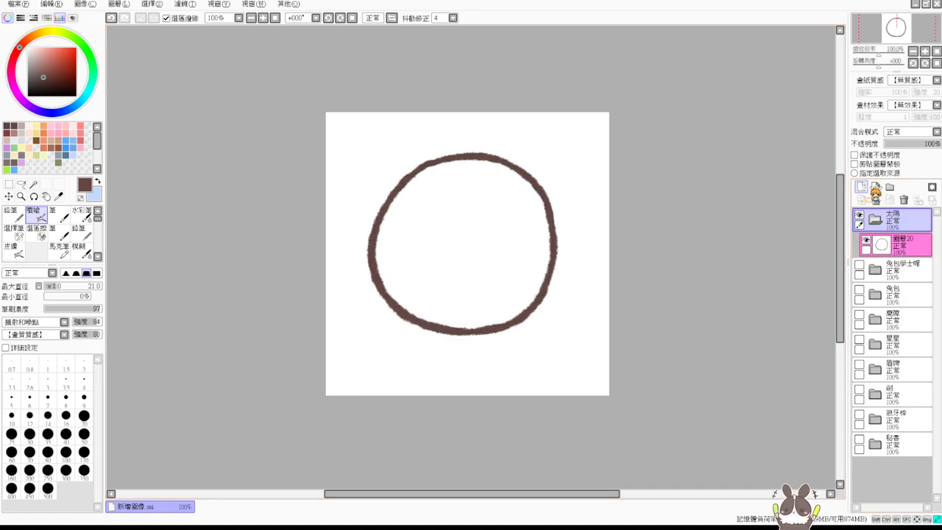
drag(911, 249, 868, 214)
click(909, 274)
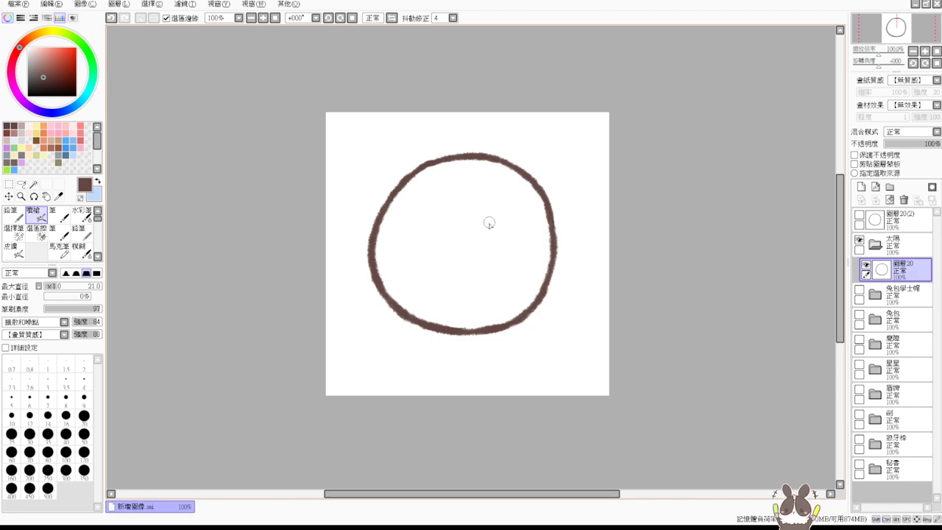
Step: Move the sun's circle slightly down and left, keep the spare copy hidden and select the original circle layer
drag(490, 225, 485, 245)
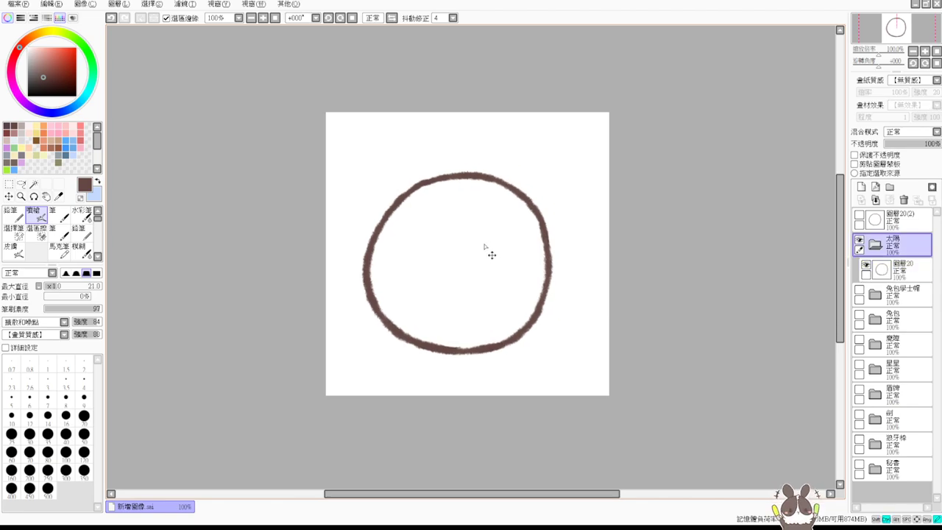
click(909, 220)
mouse_move(915, 212)
mouse_down()
mouse_move(912, 253)
mouse_move(908, 215)
mouse_up()
click(860, 215)
click(901, 267)
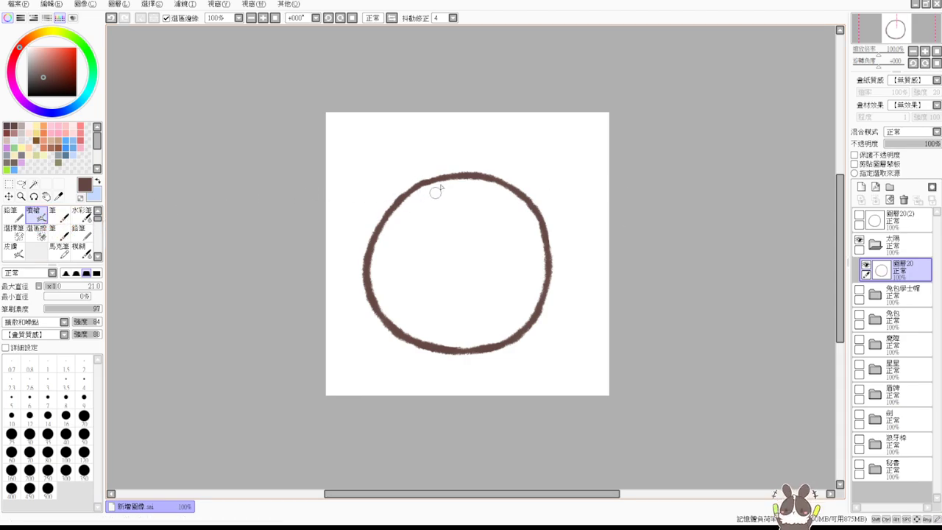
mouse_move(432, 169)
mouse_down()
mouse_move(455, 126)
mouse_move(488, 164)
mouse_move(500, 156)
mouse_move(430, 154)
mouse_move(475, 140)
mouse_move(488, 155)
mouse_move(552, 142)
mouse_move(554, 197)
mouse_move(586, 223)
mouse_move(570, 252)
mouse_up()
key(ctrl+z)
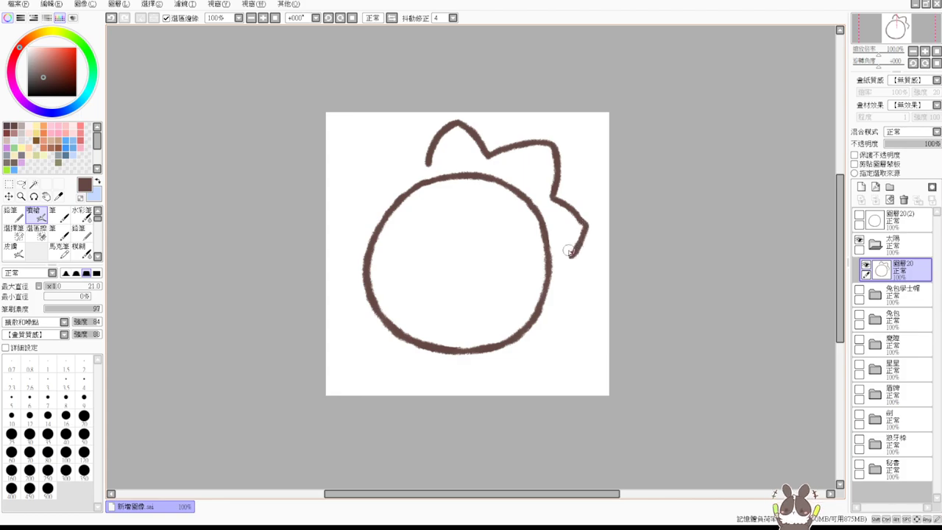
mouse_move(426, 165)
mouse_down()
mouse_move(376, 145)
mouse_move(373, 192)
mouse_up()
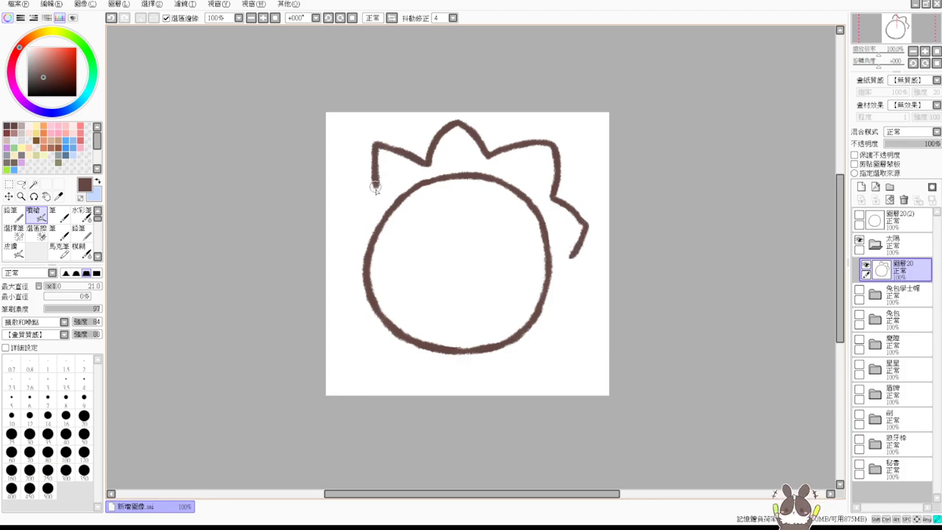
key(ctrl+z)
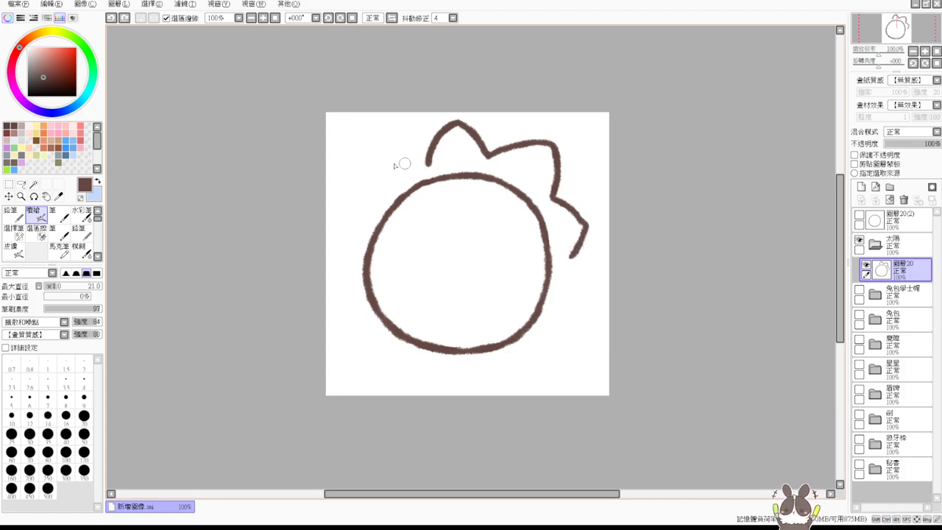
mouse_move(356, 147)
mouse_down()
mouse_move(370, 177)
mouse_move(396, 186)
mouse_move(400, 156)
mouse_move(370, 148)
mouse_move(372, 198)
mouse_up()
key(ctrl+z)
key(ctrl+z)
key(ctrl+z)
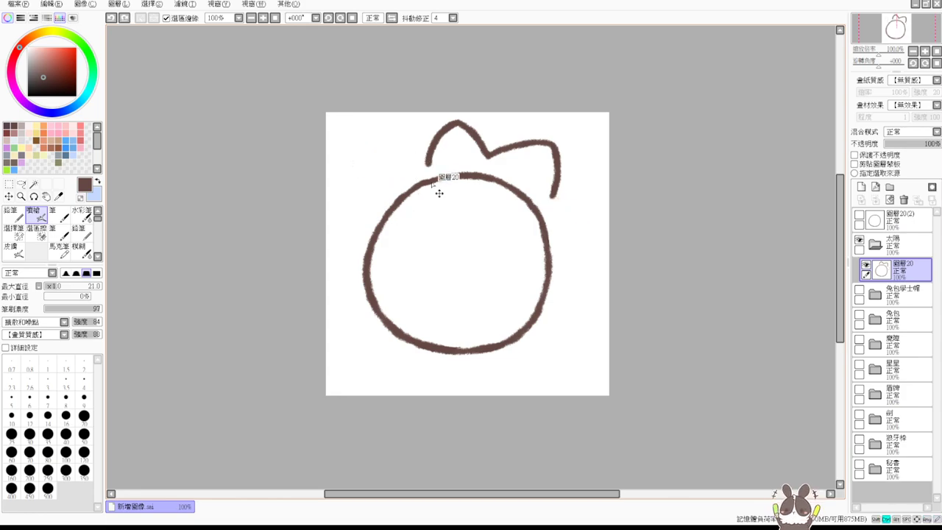
key(ctrl+z)
key(ctrl+z)
drag(421, 162, 452, 125)
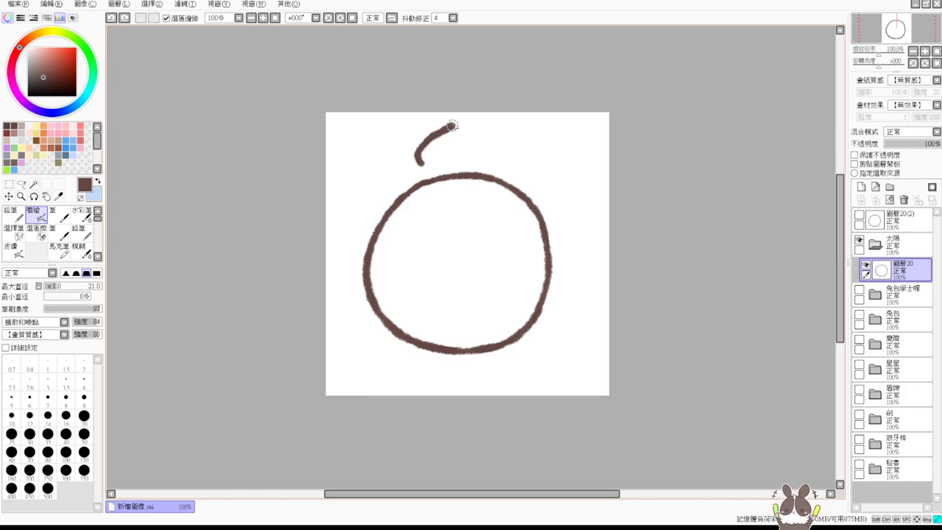
key(ctrl+z)
mouse_move(410, 171)
mouse_down()
mouse_move(464, 124)
mouse_move(517, 167)
mouse_move(583, 165)
mouse_move(589, 221)
mouse_move(579, 250)
mouse_move(565, 256)
mouse_move(574, 329)
mouse_up()
key(ctrl+z)
mouse_move(580, 249)
mouse_down()
mouse_move(578, 326)
mouse_move(531, 348)
mouse_up()
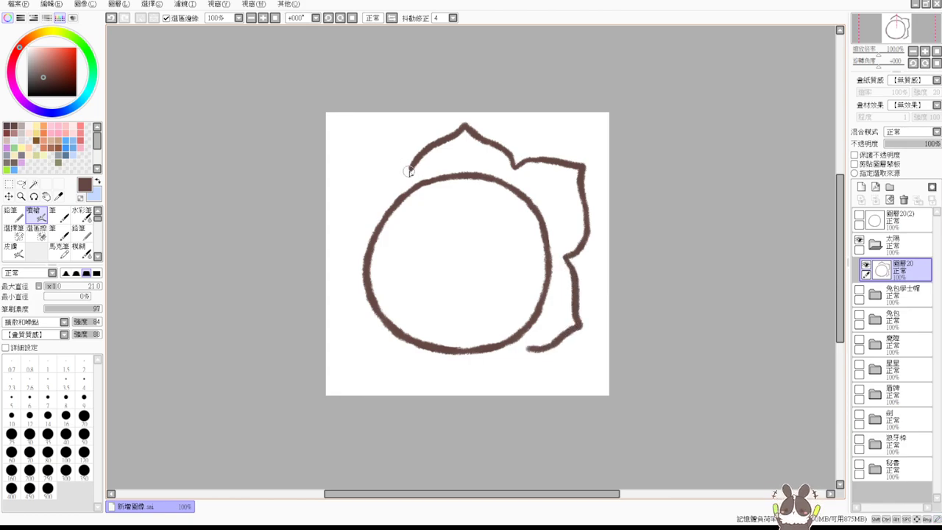
mouse_move(410, 167)
mouse_down()
mouse_move(353, 197)
mouse_move(345, 327)
mouse_move(394, 350)
mouse_move(421, 384)
mouse_move(462, 366)
mouse_move(506, 381)
mouse_move(527, 348)
mouse_up()
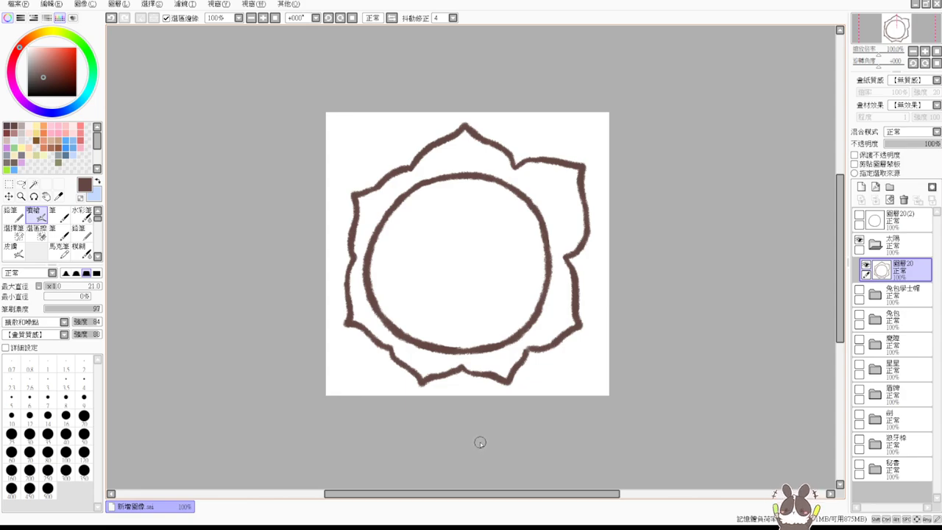
key(e)
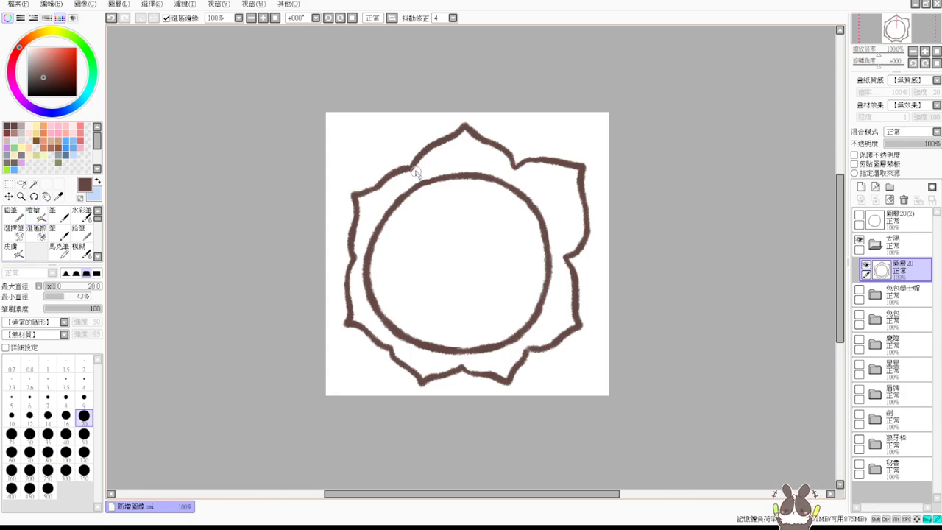
mouse_move(412, 168)
mouse_down()
mouse_move(448, 133)
mouse_move(415, 162)
mouse_move(465, 127)
mouse_move(526, 161)
mouse_move(511, 156)
mouse_move(550, 162)
mouse_move(560, 147)
mouse_move(581, 156)
mouse_move(577, 315)
mouse_move(542, 350)
mouse_up()
click(84, 434)
key(v)
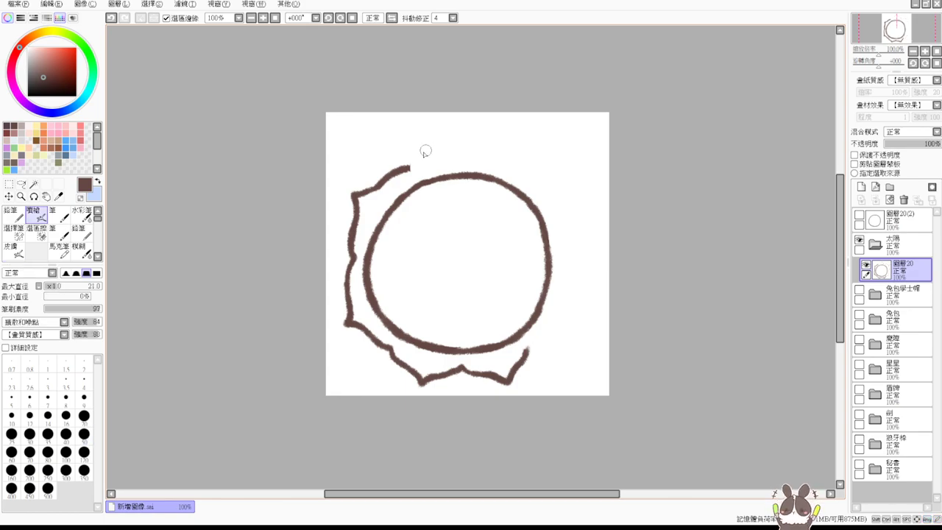
mouse_move(410, 168)
mouse_down()
mouse_move(446, 134)
mouse_move(477, 150)
mouse_move(545, 155)
mouse_move(559, 210)
mouse_move(592, 246)
mouse_move(560, 298)
mouse_move(563, 344)
mouse_move(527, 359)
mouse_move(515, 385)
mouse_up()
key(ctrl+z)
key(ctrl+z)
key(ctrl+z)
key(ctrl+z)
key(ctrl+z)
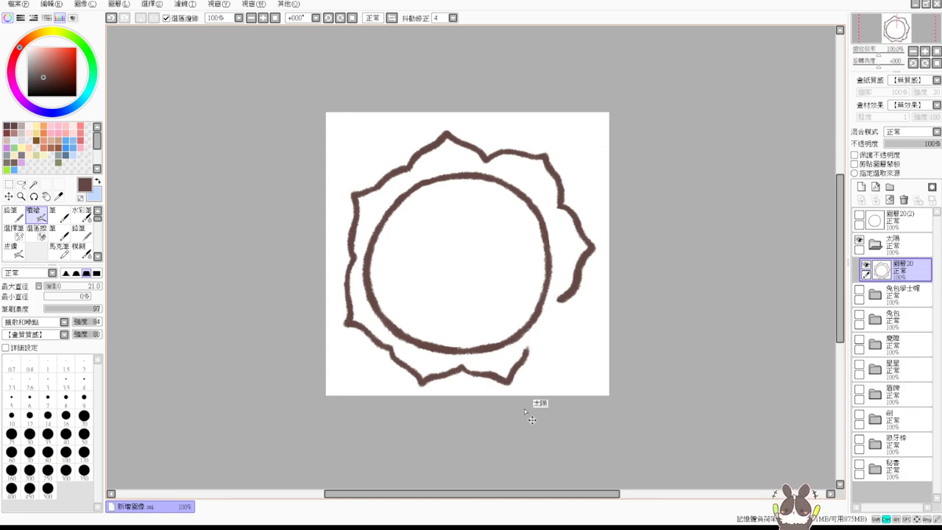
key(ctrl+z)
key(ctrl+z)
key(ctrl+z)
key(ctrl+z)
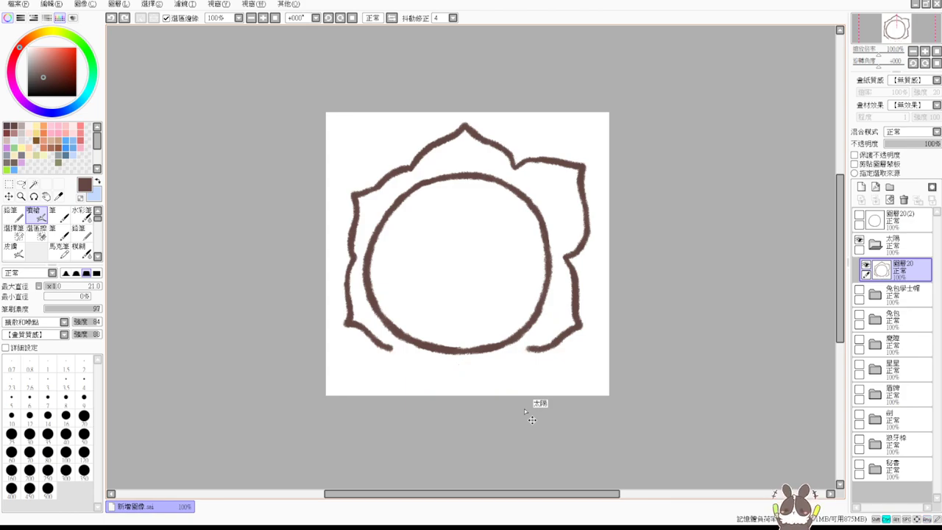
key(ctrl+z)
key(ctrl+z)
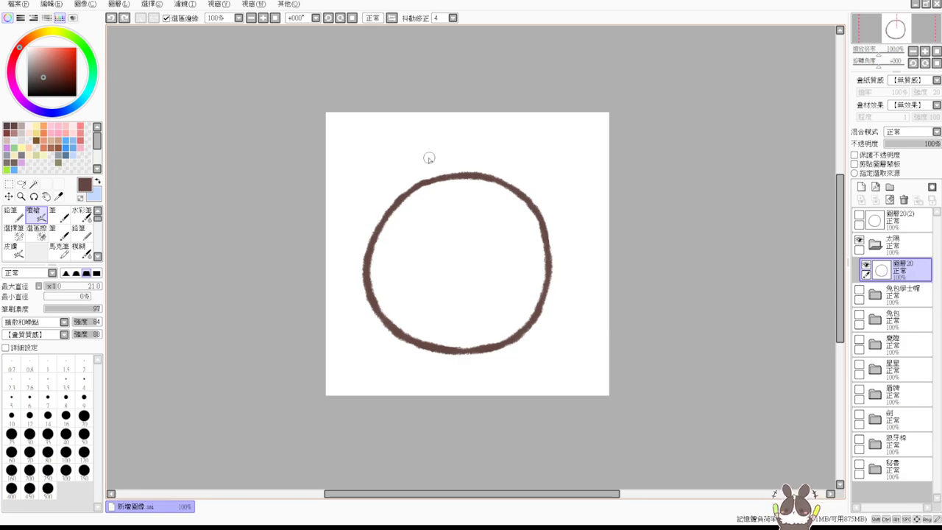
mouse_move(424, 166)
mouse_down()
mouse_move(447, 134)
mouse_move(461, 133)
mouse_move(470, 156)
mouse_move(466, 126)
mouse_move(511, 159)
mouse_up()
key(ctrl+z)
key(ctrl+z)
Step: Draw rounded, wavy rays above and along the right side of the sun's circle with the size 21 dark brown airbrush, redoing uneven strokes
mouse_move(430, 165)
mouse_down()
mouse_move(482, 138)
mouse_move(518, 166)
mouse_move(563, 161)
mouse_move(576, 209)
mouse_move(566, 225)
mouse_move(580, 233)
mouse_move(571, 252)
mouse_move(583, 299)
mouse_up()
key(ctrl+z)
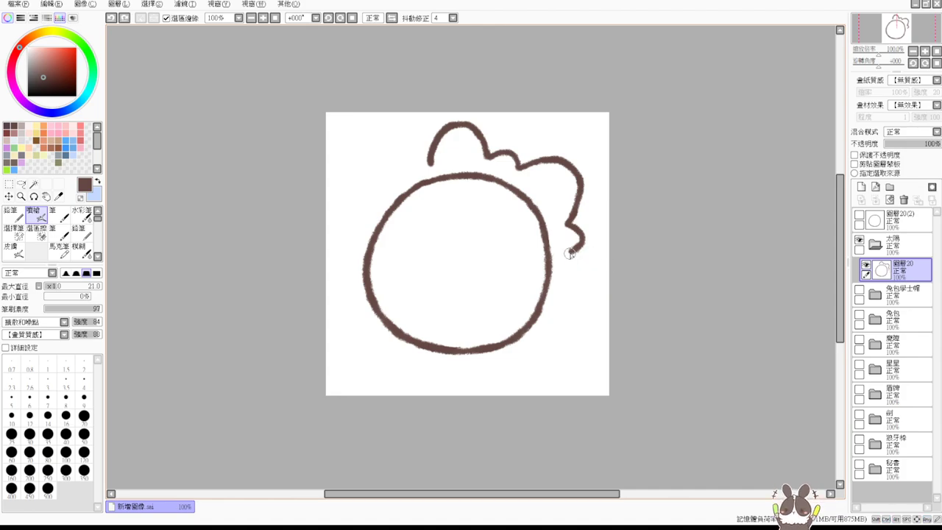
mouse_move(571, 254)
mouse_down()
mouse_move(589, 269)
mouse_move(590, 294)
mouse_move(535, 323)
mouse_move(567, 313)
mouse_move(560, 306)
mouse_move(548, 327)
mouse_up()
key(ctrl+z)
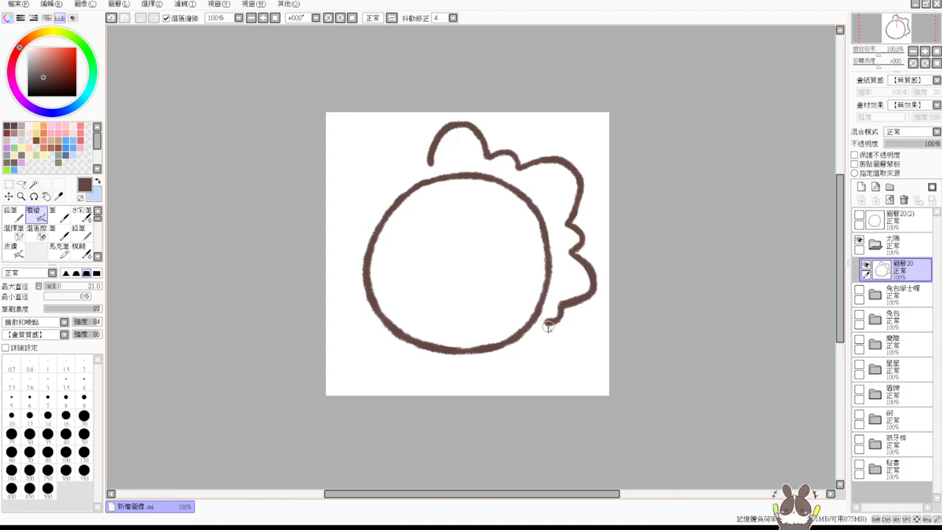
mouse_move(429, 167)
mouse_down()
mouse_move(362, 159)
mouse_move(361, 207)
mouse_up()
key(ctrl+z)
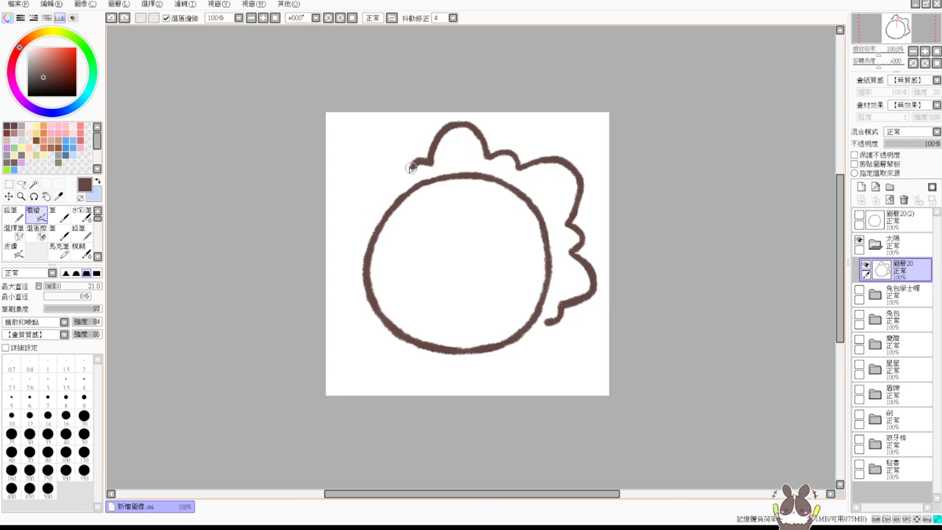
Step: Continue the scalloped ray outline down the left side and beneath the sun's circle, redoing uneven lobes
mouse_move(409, 162)
mouse_down()
mouse_move(362, 199)
mouse_move(363, 230)
mouse_move(356, 224)
mouse_move(340, 253)
mouse_move(350, 269)
mouse_move(338, 315)
mouse_move(369, 318)
mouse_move(389, 370)
mouse_move(432, 368)
mouse_move(451, 378)
mouse_move(492, 362)
mouse_move(515, 371)
mouse_move(546, 332)
mouse_up()
key(ctrl+z)
key(ctrl+z)
key(ctrl+z)
key(ctrl+z)
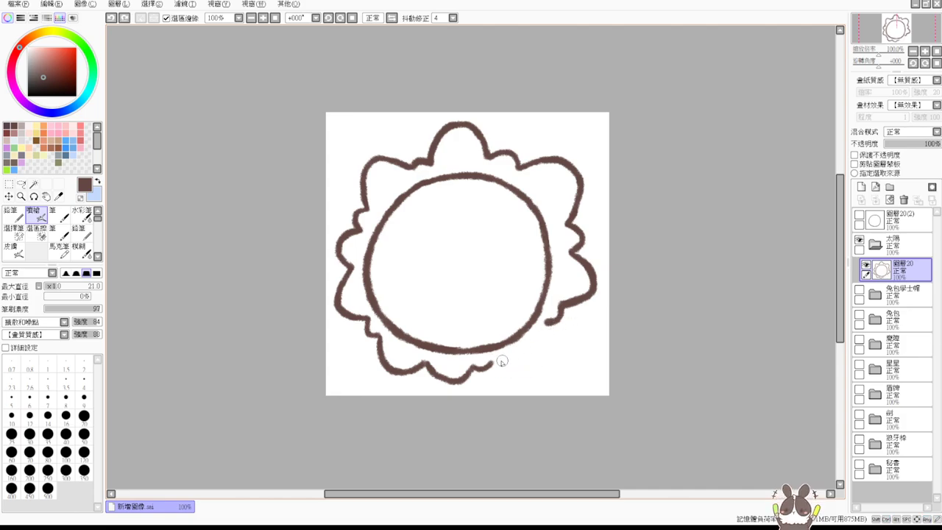
Step: Close the ray outline at the sun's lower right with two more rounded lobes, erasing the stray line end there
mouse_move(492, 362)
mouse_down()
mouse_move(522, 374)
mouse_move(559, 305)
mouse_move(565, 314)
mouse_move(545, 343)
mouse_up()
key(ctrl+z)
key(e)
key(b)
key(ctrl+z)
key(e)
key(b)
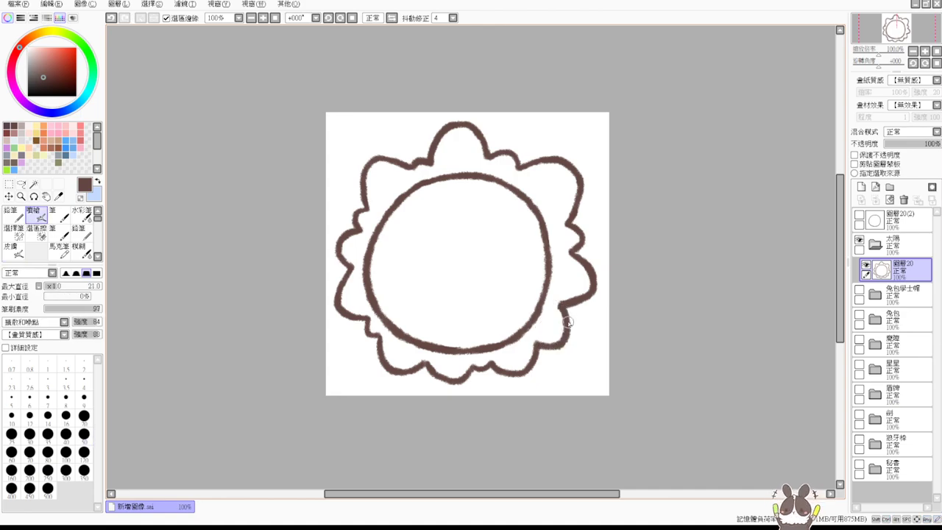
key(ctrl+z)
mouse_move(561, 305)
mouse_down()
mouse_move(569, 339)
mouse_move(542, 355)
mouse_up()
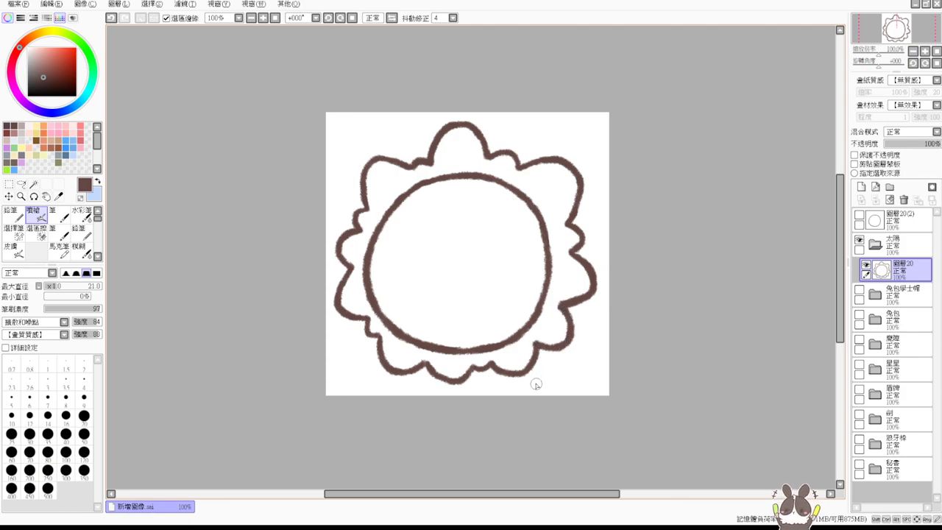
Step: Draw the sun's face with two filled oval eyes and a small open smiling mouth between them
drag(411, 248, 420, 247)
mouse_move(480, 248)
mouse_down()
mouse_move(437, 249)
mouse_move(463, 239)
mouse_move(438, 255)
mouse_move(463, 263)
mouse_move(466, 252)
mouse_move(439, 248)
mouse_move(450, 266)
mouse_move(464, 246)
mouse_move(462, 270)
mouse_move(464, 254)
mouse_move(440, 259)
mouse_up()
key(ctrl+z)
key(ctrl+z)
key(ctrl+z)
key(ctrl+z)
key(ctrl+z)
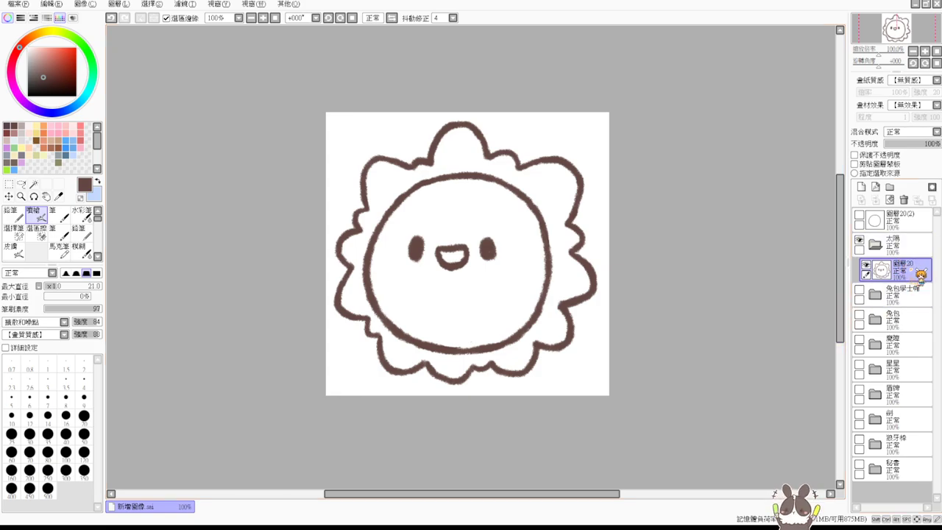
Step: Add a new layer beneath the sun's line art and fill the inner circle with pale yellow, leaving the mouth white
click(864, 188)
drag(904, 274, 904, 317)
click(34, 183)
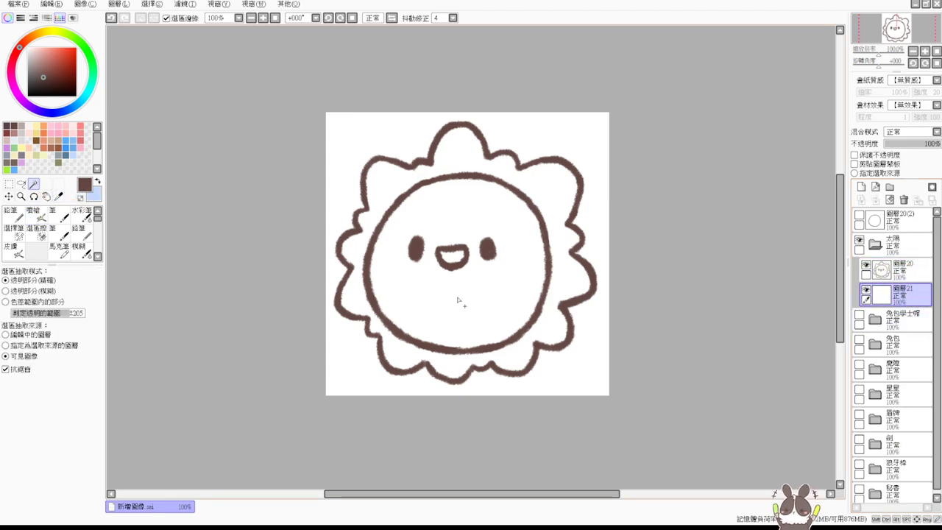
click(454, 343)
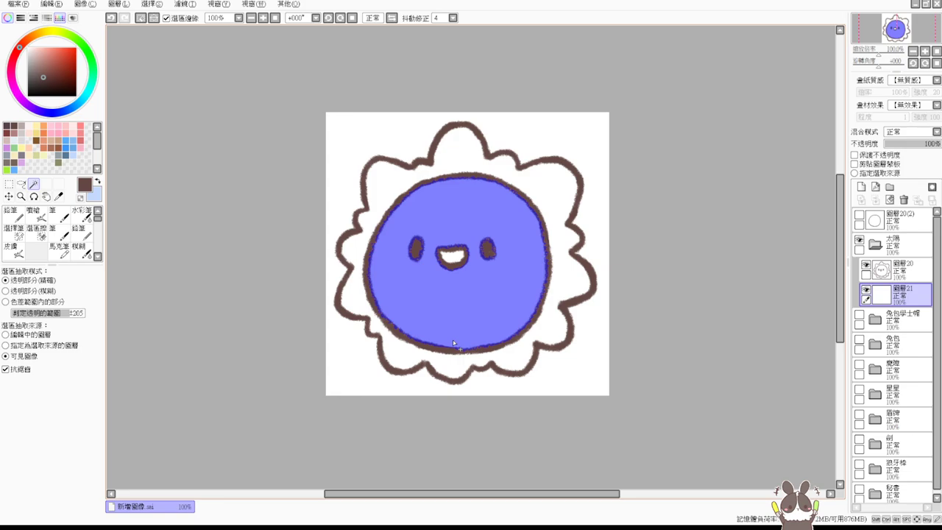
click(37, 127)
key(ctrl+f)
key(ctrl+d)
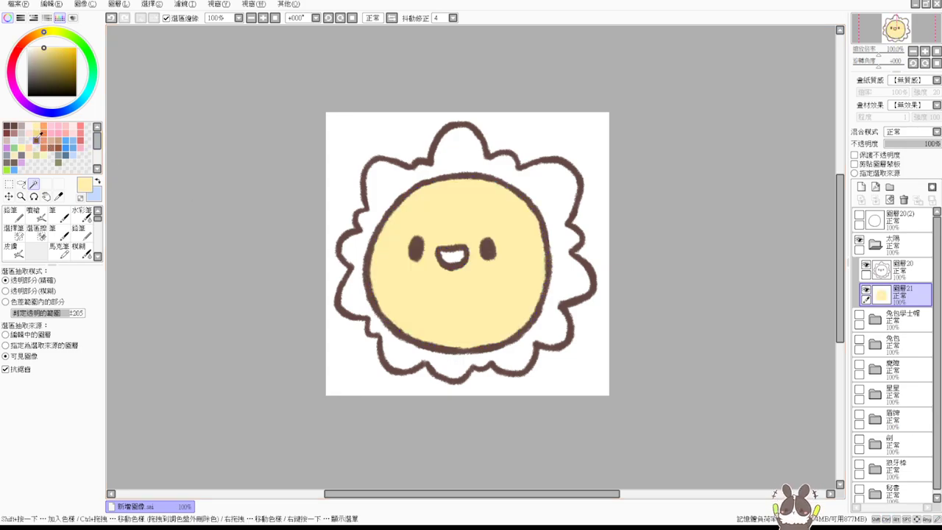
Step: Fill the ring of rays around the sun's face with orange on the same color layer
click(361, 252)
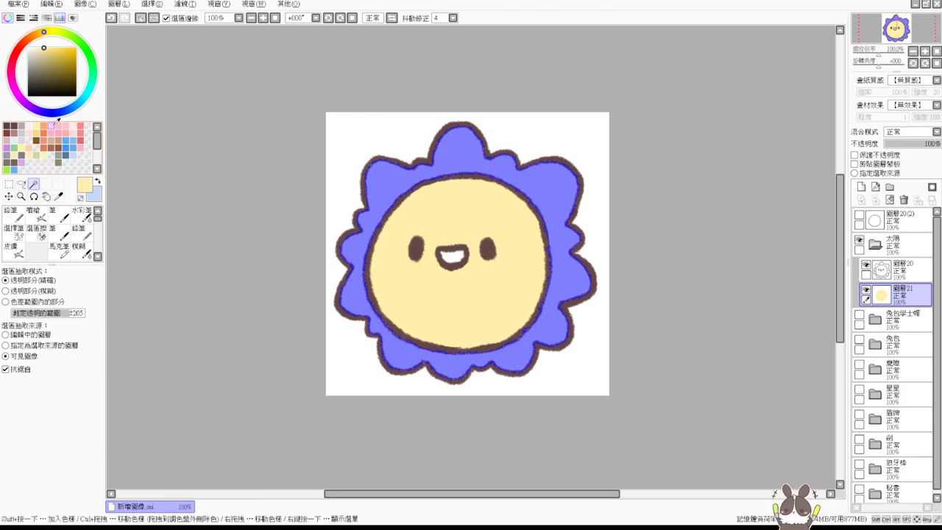
click(50, 132)
key(ctrl+f)
key(ctrl+d)
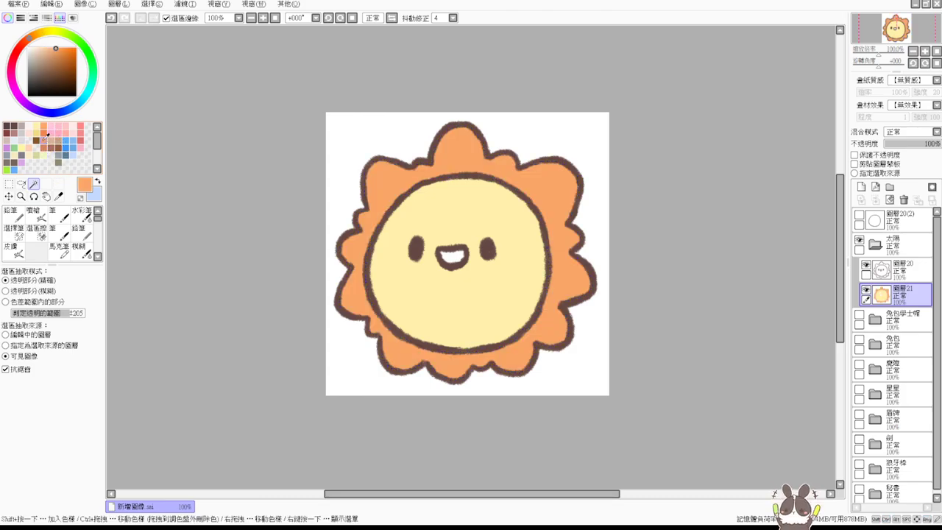
Step: Set up the airbrush with a light salmon pink at size 26 for the sun's blush
click(81, 144)
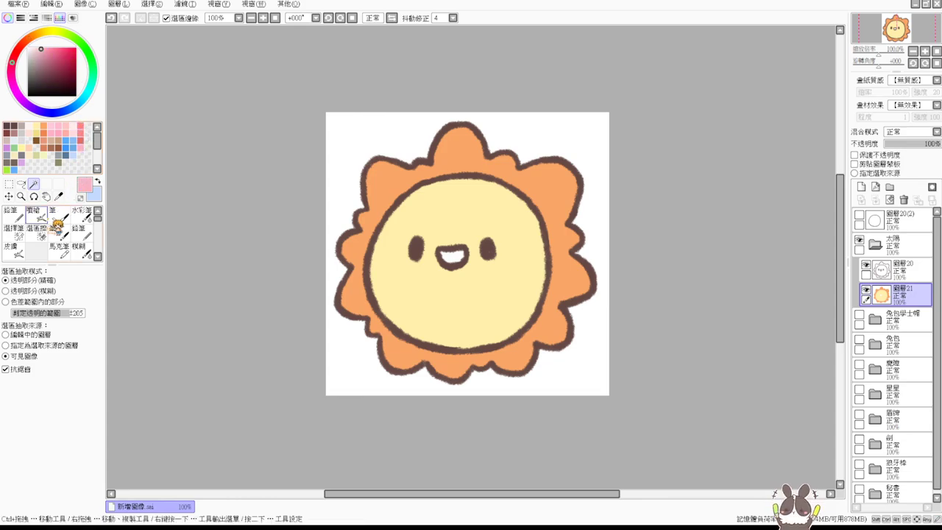
click(33, 214)
drag(420, 274, 419, 273)
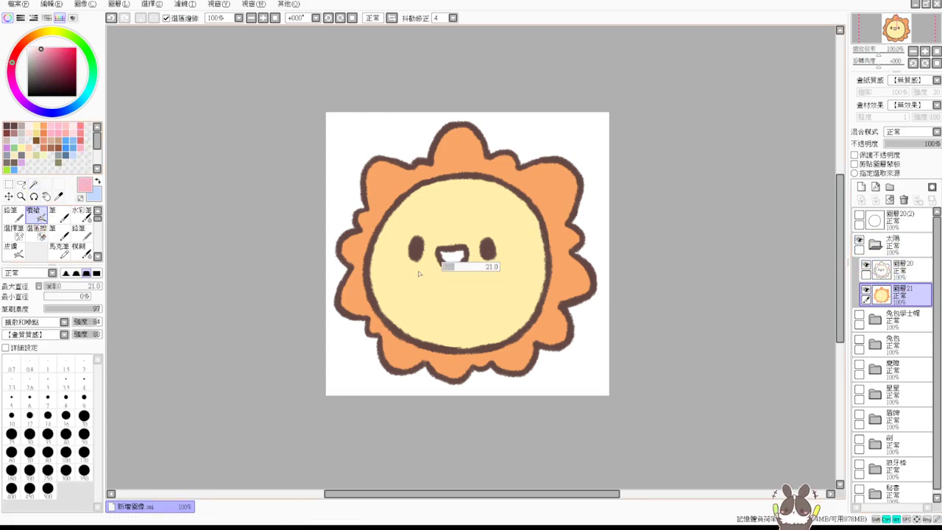
ctrl+alt+click(457, 249)
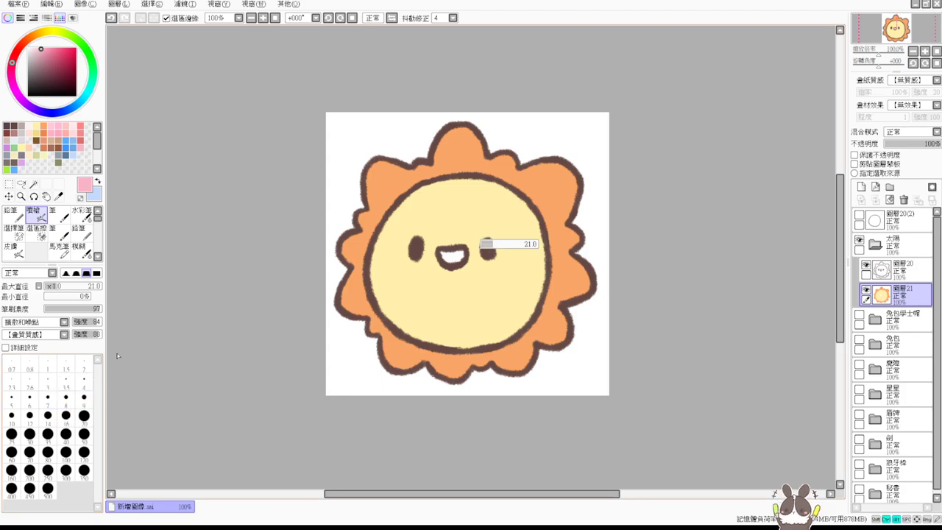
drag(241, 268, 246, 268)
drag(394, 265, 403, 262)
key(ctrl+z)
drag(513, 267, 513, 268)
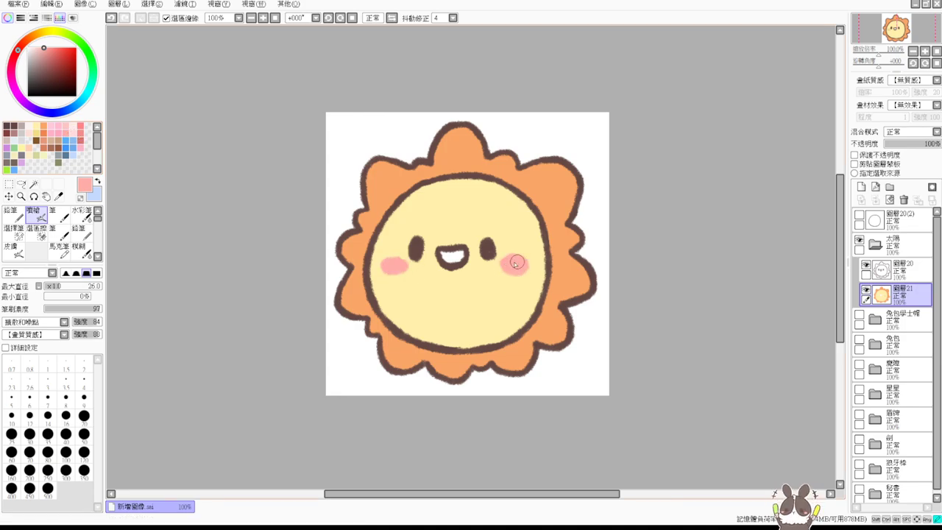
key(ctrl+z)
key(ctrl+z)
mouse_move(394, 278)
mouse_down()
mouse_move(390, 259)
mouse_move(390, 271)
mouse_move(403, 262)
mouse_up()
key(ctrl+z)
key(ctrl+z)
key(ctrl+z)
drag(507, 266, 505, 262)
key(ctrl+z)
drag(390, 258, 407, 254)
mouse_move(516, 265)
mouse_down()
mouse_move(494, 259)
mouse_move(517, 263)
mouse_up()
key(ctrl+z)
key(ctrl+z)
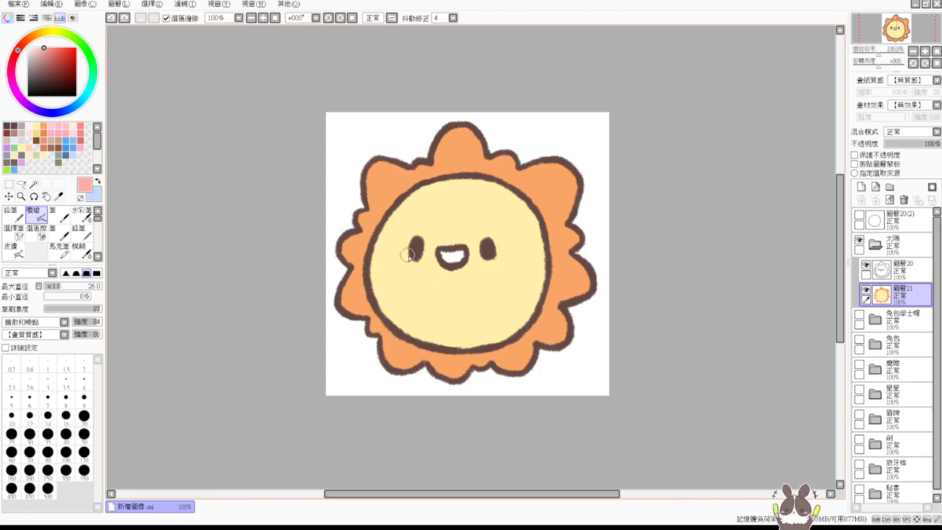
Step: Paint a soft salmon-pink oval cheek beside each of the sun's eyes on the color layer
drag(401, 255, 398, 259)
key(ctrl+z)
mouse_move(517, 265)
mouse_down()
mouse_move(501, 258)
mouse_move(516, 254)
mouse_up()
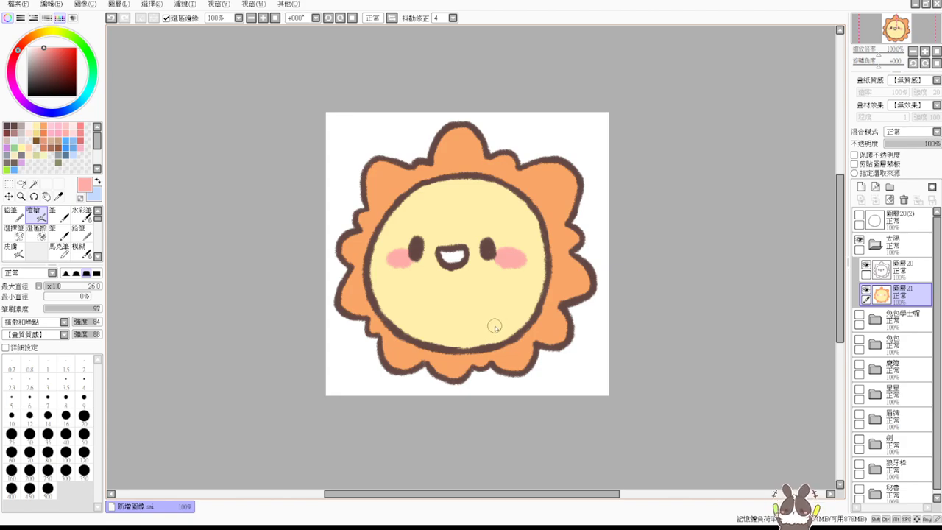
Step: Collapse and hide the 太陽 group, then show and select the spare circle layer above it
click(875, 244)
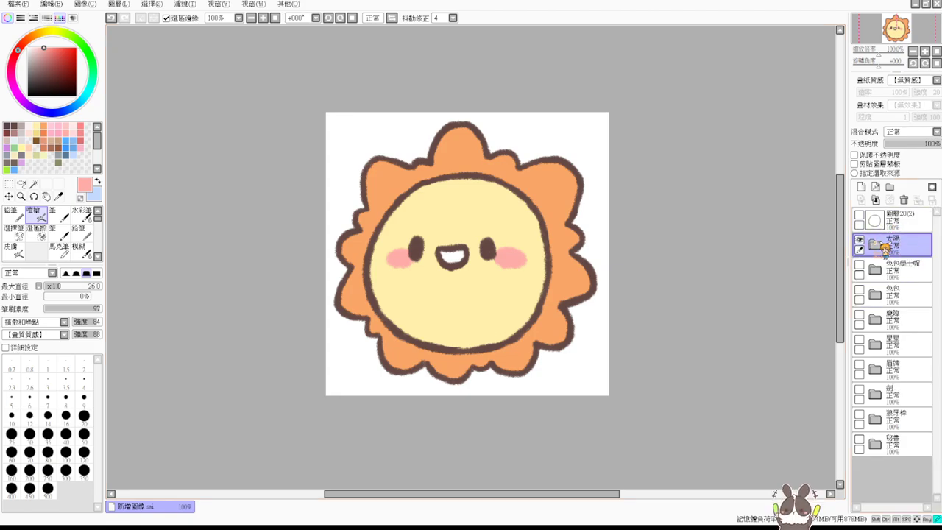
click(859, 240)
click(858, 215)
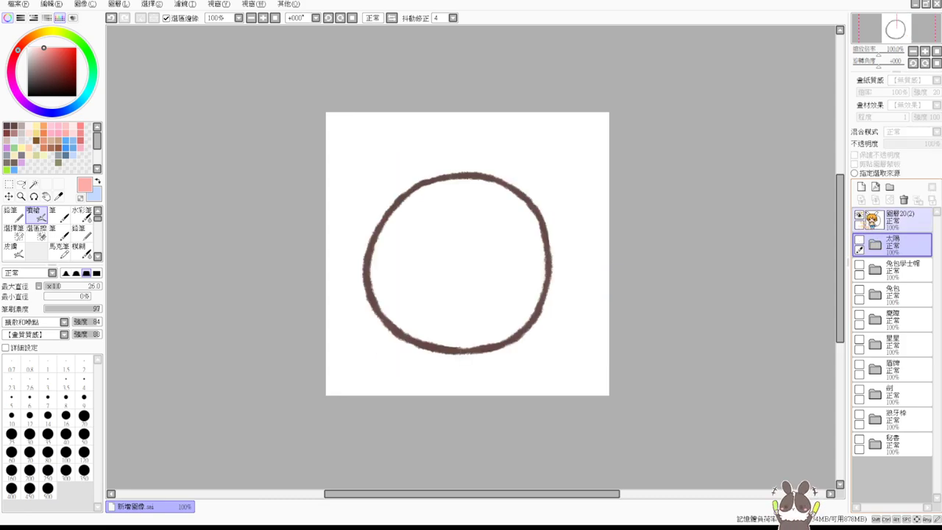
click(896, 221)
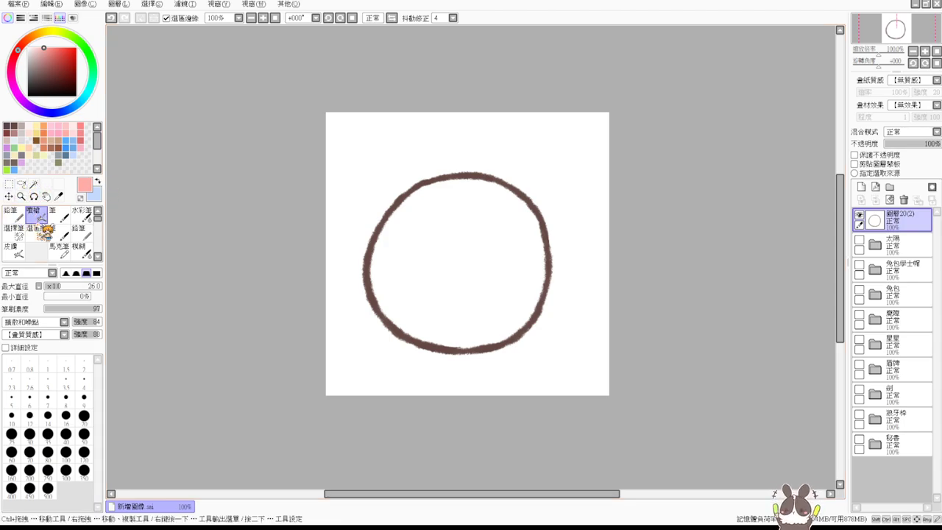
Step: Create a layer group named 月 at the top of the stack, containing the spare circle layer
click(890, 187)
drag(903, 245, 914, 222)
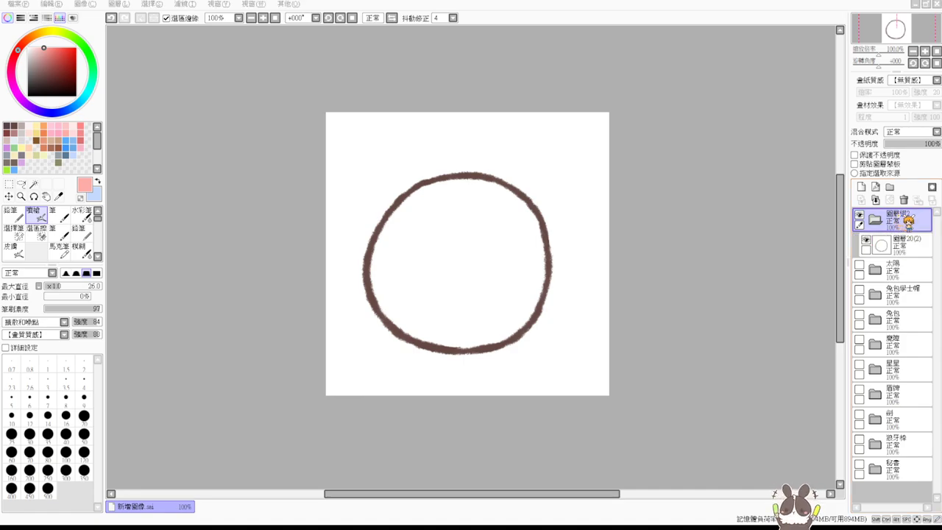
text(月)
key(Return)
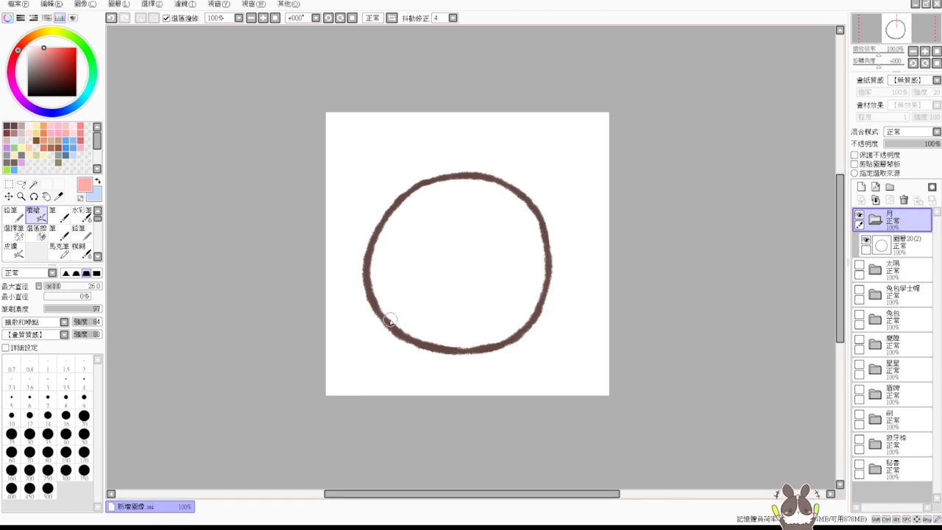
Step: On the spare circle layer, draw a dark brown arc that cuts a round bite into the circle's lower-left edge
click(890, 244)
mouse_move(399, 325)
mouse_down()
mouse_move(416, 335)
mouse_move(443, 326)
mouse_move(429, 333)
mouse_up()
key(ctrl+z)
click(14, 126)
key(ctrl+z)
mouse_move(377, 308)
mouse_down()
mouse_move(368, 288)
mouse_move(420, 333)
mouse_up()
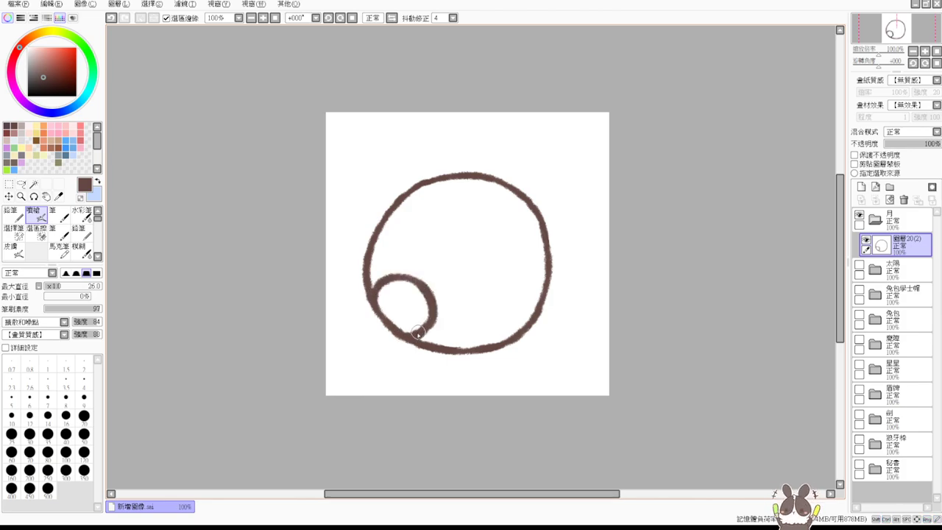
Step: Erase the circle outline inside the bite with the eraser at size 50, and trim the crescent's upper tip at size 9
key(e)
drag(388, 298, 380, 382)
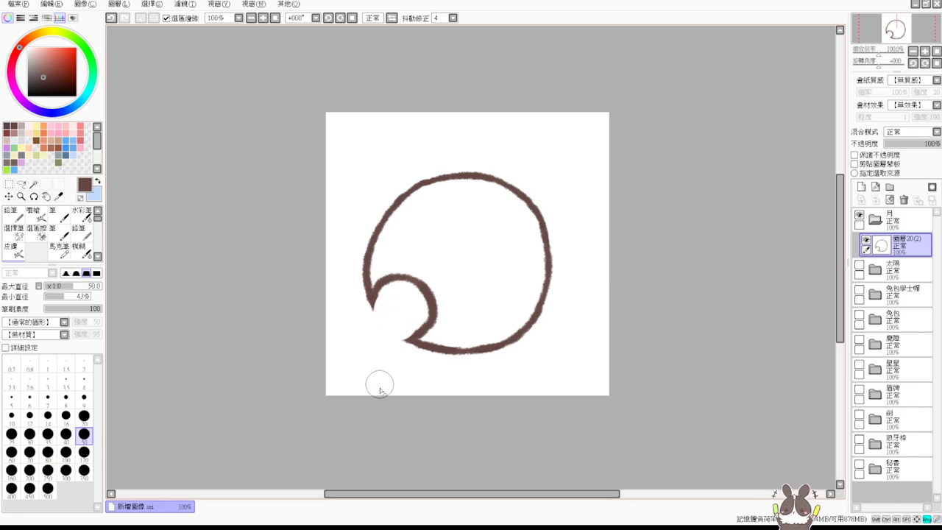
key(v)
key(e)
click(84, 400)
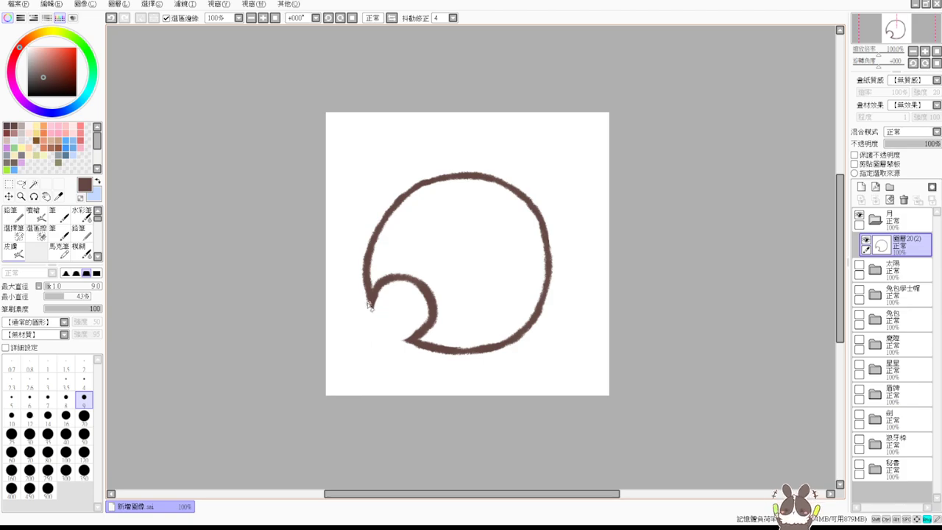
mouse_move(368, 306)
mouse_down()
mouse_move(377, 306)
mouse_move(369, 310)
mouse_up()
drag(376, 310, 373, 297)
Step: Paint two tilted dark brown oval eyes inside the moon with the airbrush at size 24
key(b)
mouse_move(470, 231)
mouse_down()
mouse_move(471, 241)
mouse_move(444, 255)
mouse_move(449, 245)
mouse_move(451, 258)
mouse_up()
key(ctrl+z)
key(ctrl+z)
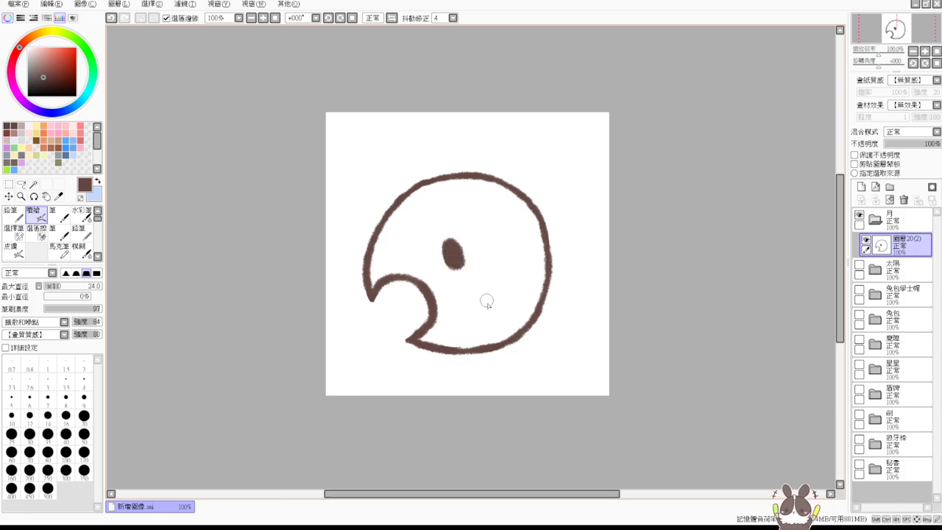
mouse_move(517, 232)
mouse_down()
mouse_move(516, 243)
mouse_move(510, 237)
mouse_up()
key(ctrl+z)
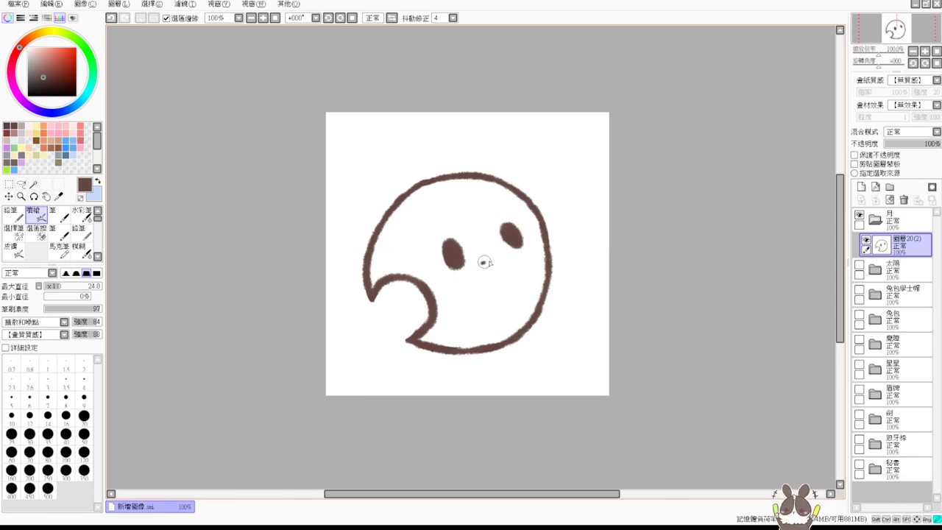
Step: Draw a small H-shaped mouth between the moon's two eyes
mouse_move(479, 241)
mouse_down()
mouse_move(476, 260)
mouse_move(490, 257)
mouse_up()
key(ctrl+z)
key(ctrl+z)
key(ctrl+z)
key(ctrl+z)
mouse_move(472, 242)
mouse_down()
mouse_move(472, 259)
mouse_move(492, 257)
mouse_move(466, 270)
mouse_up()
Step: Trim the lower edges of both eyes into slanted half-closed shapes, setting the eraser to size 20
key(e)
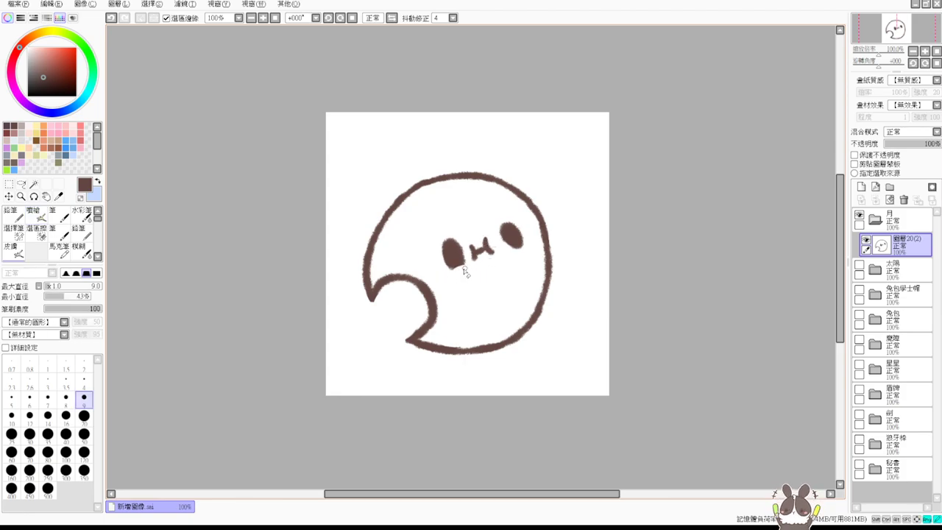
drag(511, 248, 523, 242)
key(b)
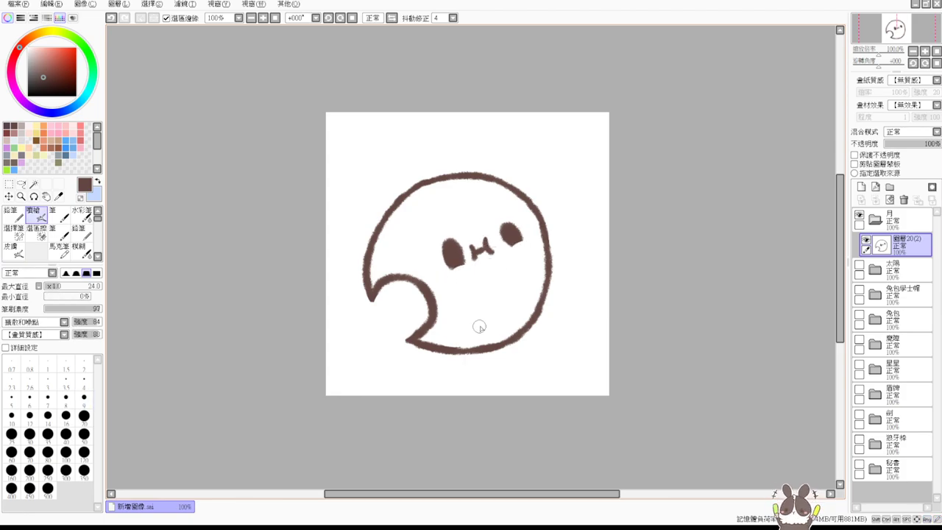
key(e)
click(84, 416)
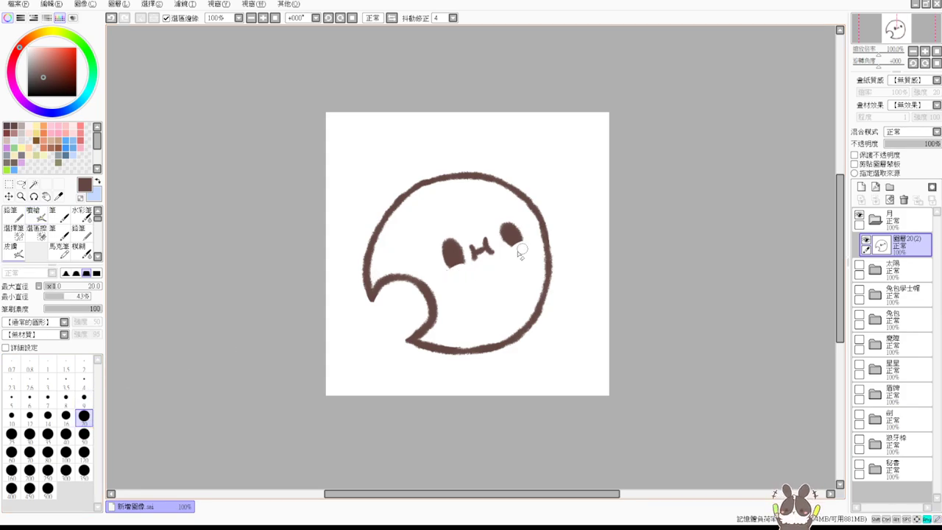
key(v)
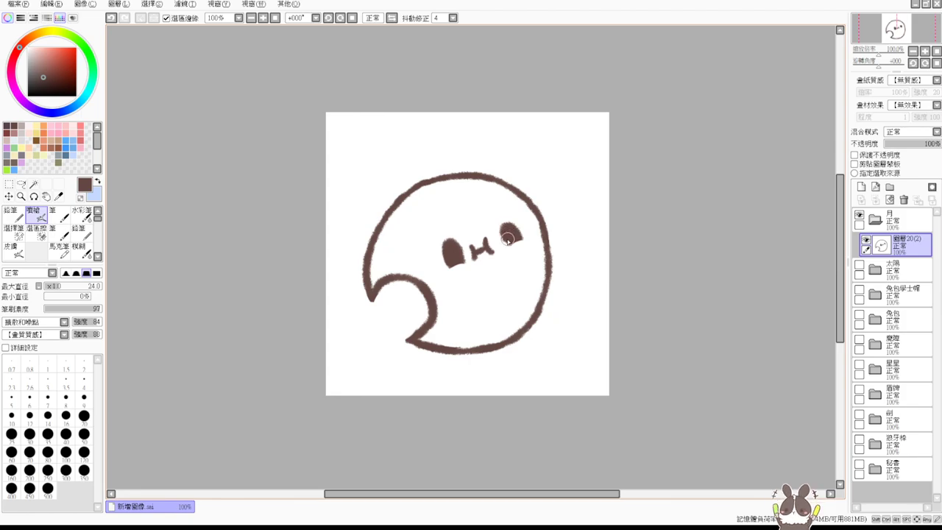
Step: Add pointed lash strokes at the lower edges of the eyes, try redrawing the mouth between them, and undo the mouth attempts
key(e)
mouse_move(482, 254)
mouse_down()
mouse_move(472, 247)
mouse_move(479, 230)
mouse_move(491, 253)
mouse_up()
key(v)
drag(475, 263, 484, 269)
key(ctrl+z)
key(ctrl+z)
mouse_move(450, 268)
mouse_down()
mouse_move(528, 245)
mouse_move(482, 254)
mouse_move(487, 244)
mouse_up()
key(ctrl+z)
key(ctrl+z)
key(ctrl+z)
key(ctrl+z)
key(ctrl+z)
key(ctrl+z)
key(ctrl+z)
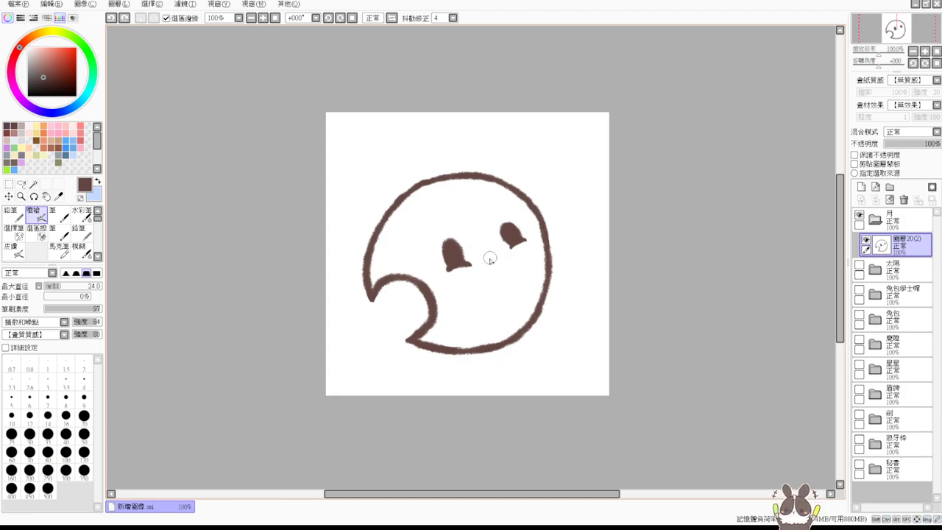
Step: Erase both eyes and try a slanted teardrop-shaped eye in their place
key(e)
mouse_move(442, 239)
mouse_down()
mouse_move(484, 285)
mouse_move(513, 243)
mouse_move(501, 234)
mouse_move(522, 242)
mouse_up()
click(471, 263)
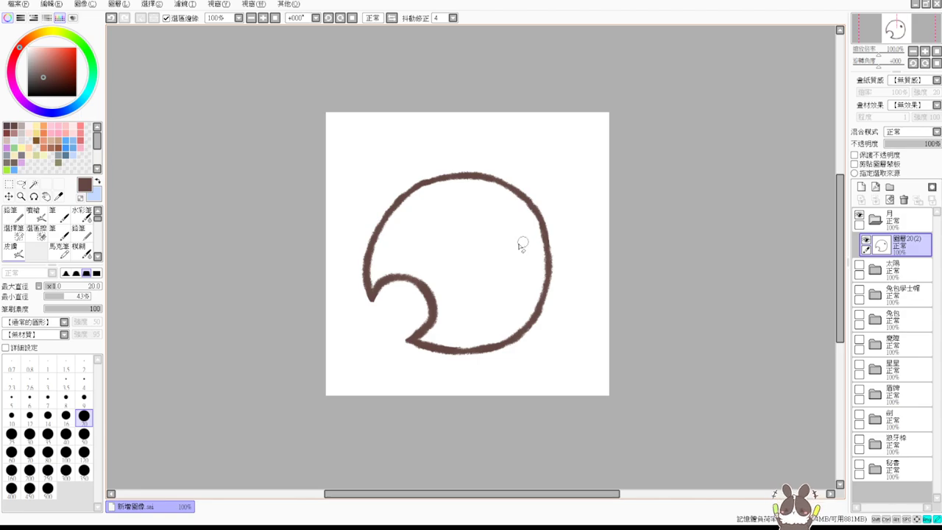
key(v)
mouse_move(452, 255)
mouse_down()
mouse_move(450, 270)
mouse_move(443, 257)
mouse_move(455, 267)
mouse_up()
key(ctrl+z)
key(ctrl+z)
key(ctrl+z)
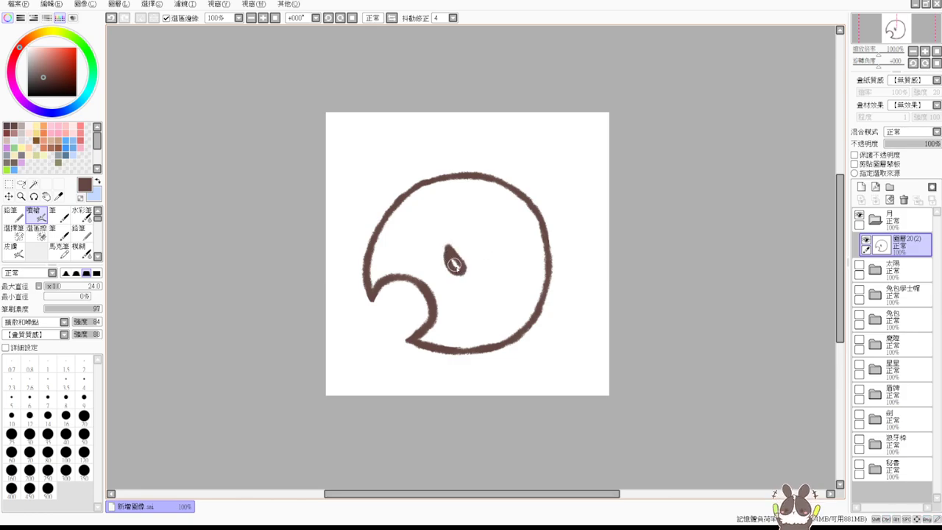
Step: Undo the teardrop eye and the earlier face strokes back to the bare moon outline
key(ctrl)
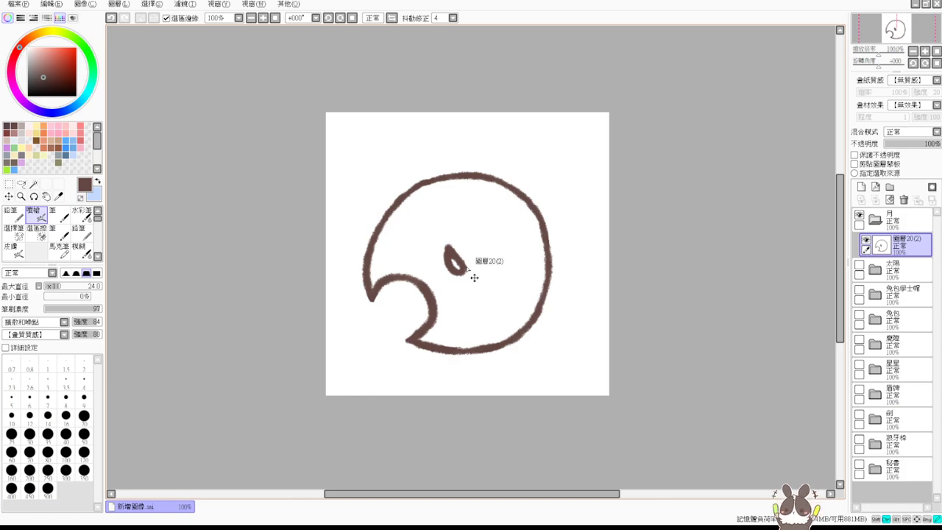
key(ctrl+z)
key(ctrl+z)
key(ctrl+z)
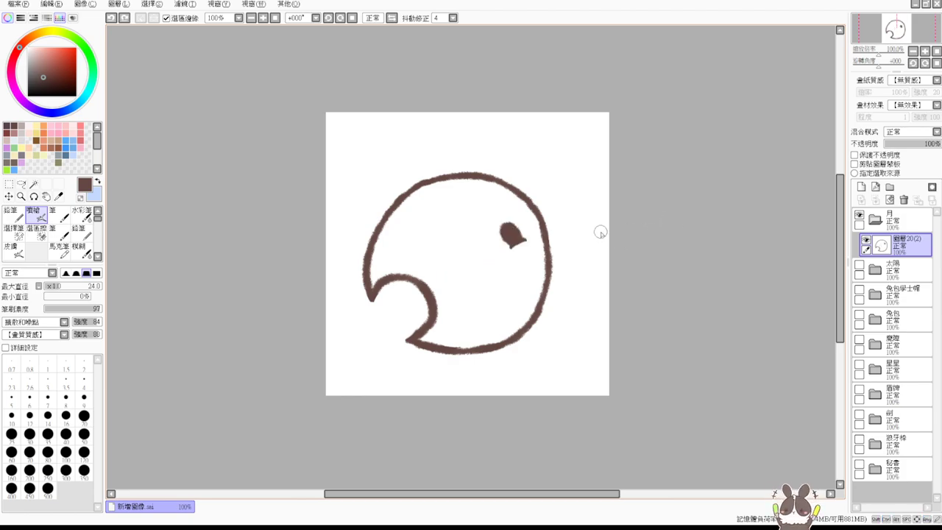
key(ctrl+z)
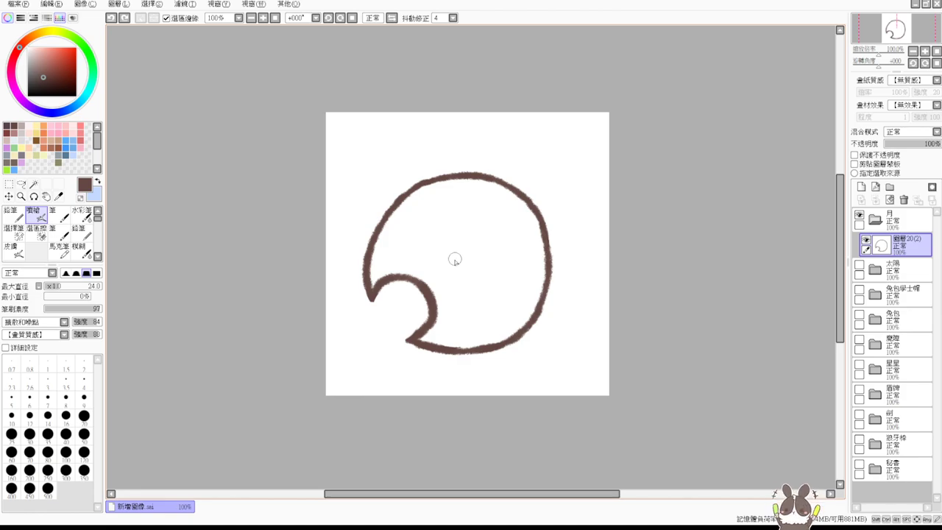
Step: Paint two new tilted oval eyes inside the moon and erase a slanted edge along their lower sides
drag(448, 254, 455, 261)
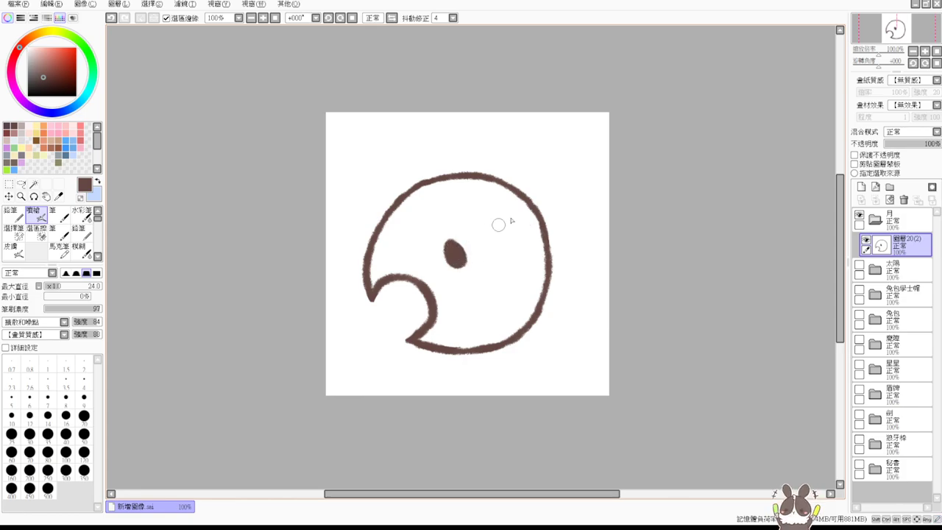
drag(513, 242, 514, 229)
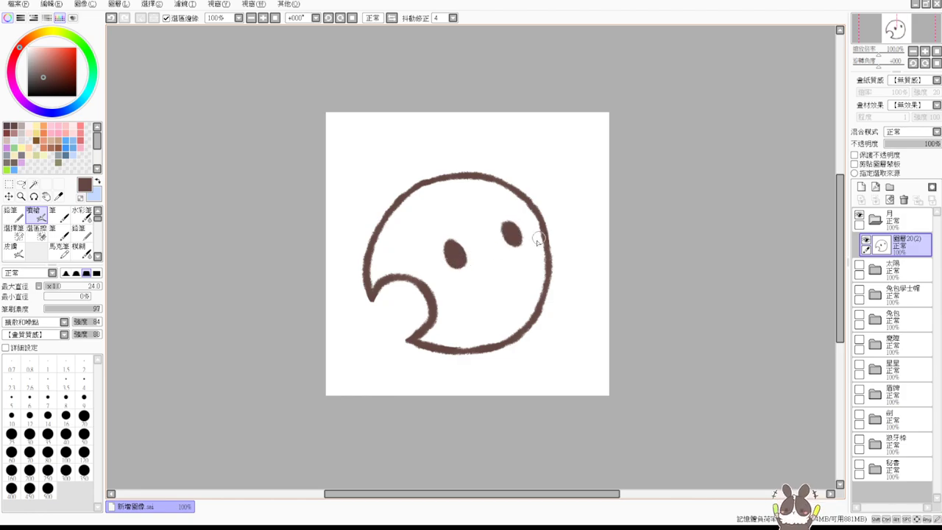
key(e)
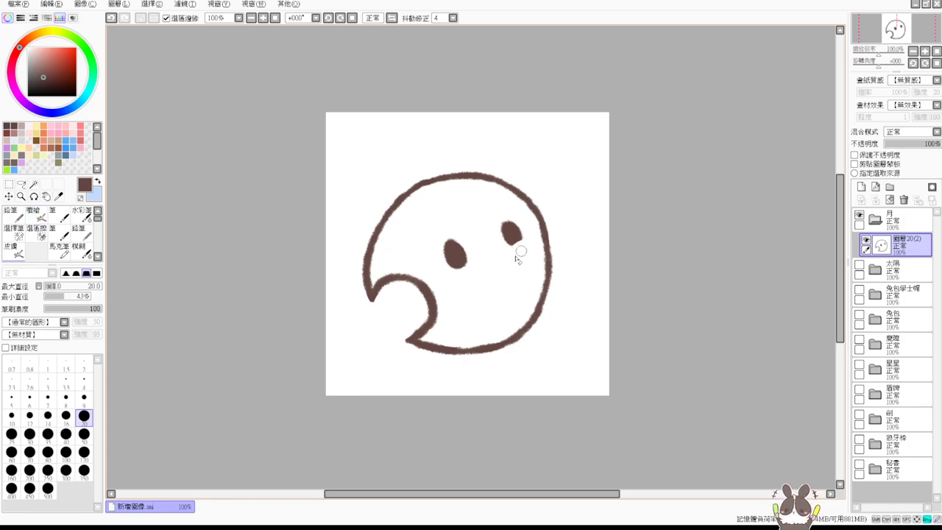
key(e)
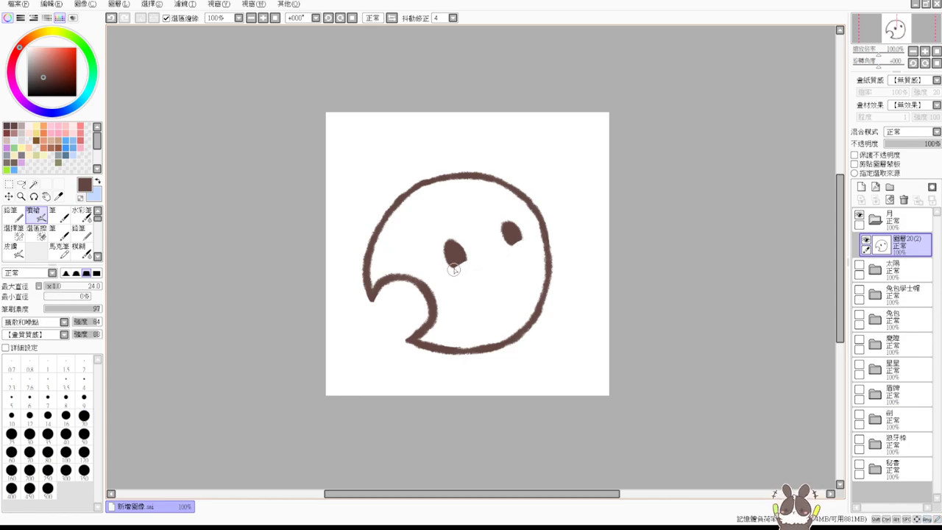
Step: Try lash strokes under the trimmed eyes and a wide H-shaped mouth between them
drag(453, 268, 528, 236)
key(ctrl+z)
key(ctrl+z)
key(ctrl+z)
key(ctrl+z)
mouse_move(452, 271)
mouse_down()
mouse_move(491, 259)
mouse_move(489, 238)
mouse_move(477, 257)
mouse_up()
key(ctrl+z)
key(ctrl+z)
drag(478, 254, 488, 248)
mouse_move(491, 243)
mouse_down()
mouse_move(493, 256)
mouse_move(480, 258)
mouse_move(498, 251)
mouse_up()
key(ctrl+z)
key(ctrl+z)
key(ctrl+z)
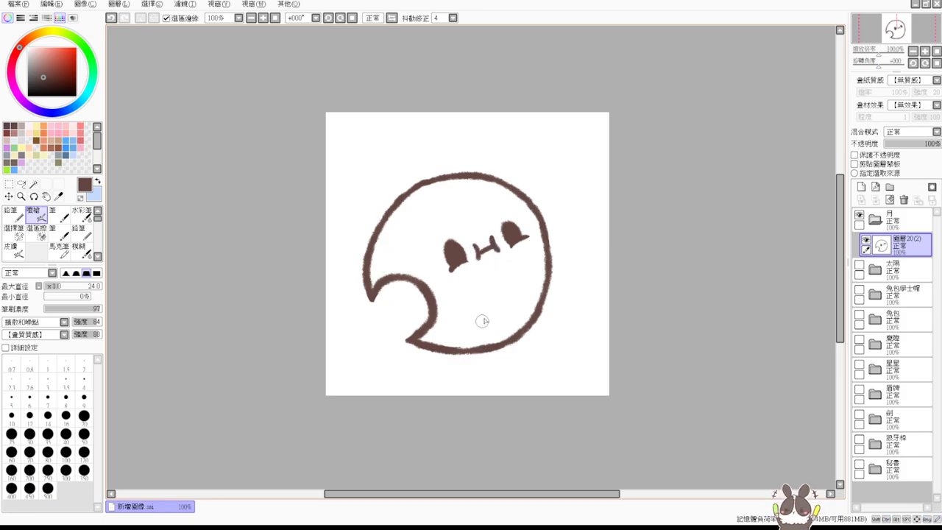
Step: Undo the lashes and wide mouth, and draw a smaller H-shaped mouth between the eyes
key(ctrl+z)
key(ctrl+z)
key(ctrl+z)
key(ctrl+z)
key(ctrl+z)
mouse_move(476, 244)
mouse_down()
mouse_move(479, 253)
mouse_move(492, 247)
mouse_up()
drag(490, 240, 494, 251)
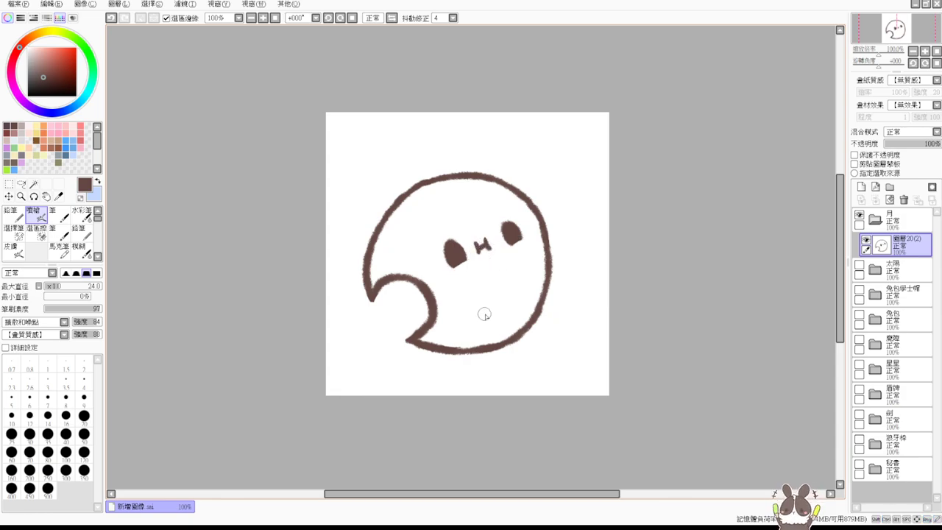
key(ctrl+z)
key(ctrl+z)
key(ctrl+y)
key(ctrl)
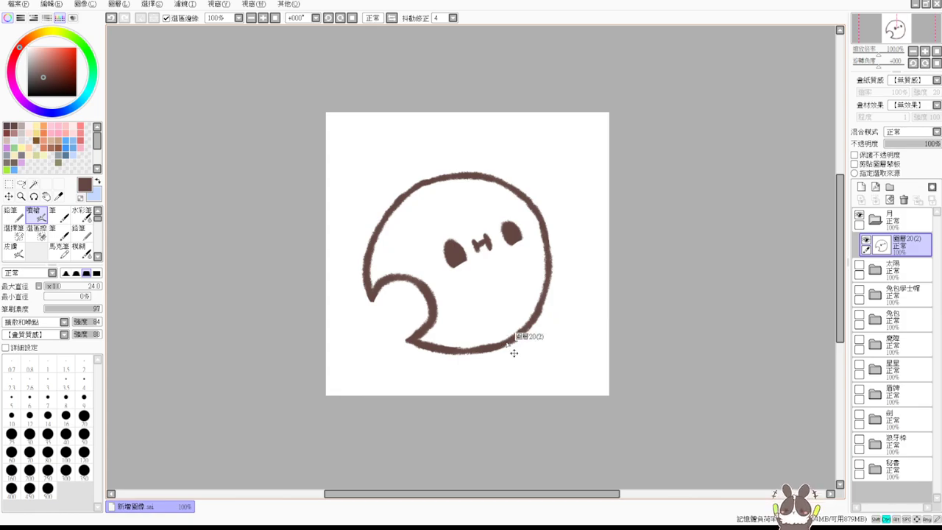
Step: Undo the small mouth, the eye trimming and both eyes
key(ctrl+z)
key(ctrl+z)
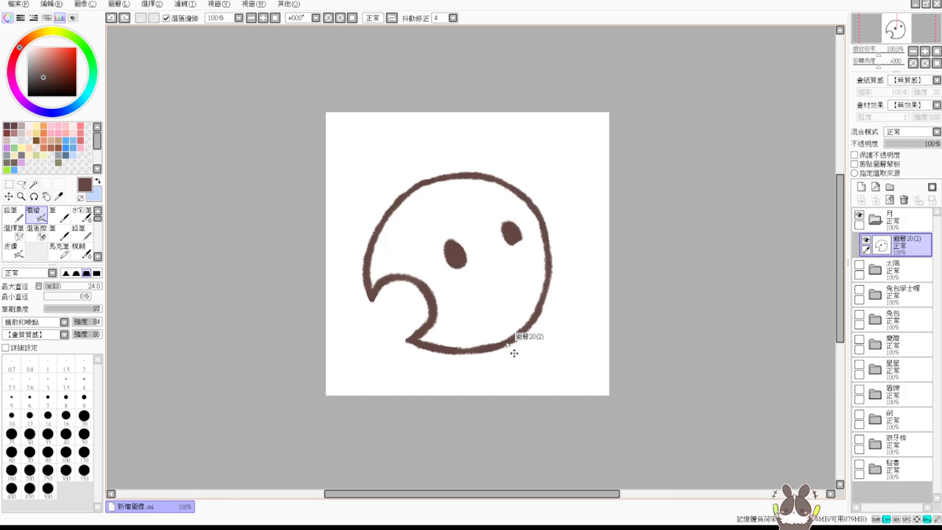
key(ctrl+z)
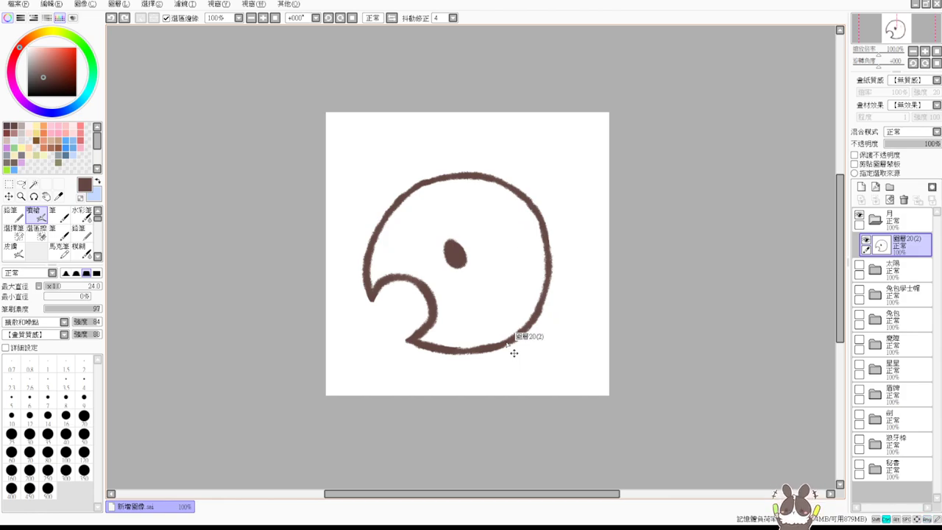
key(ctrl+z)
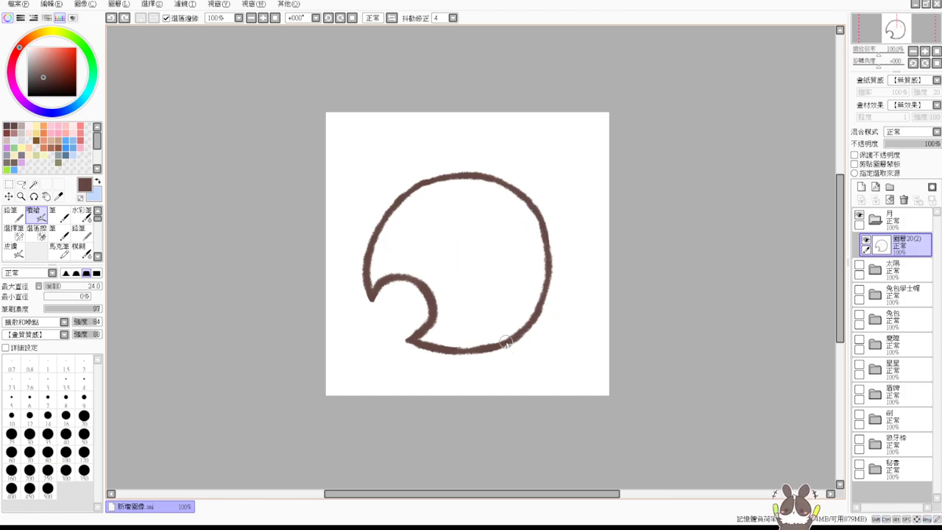
Step: Try a curved line across the moon from the bite to the upper-right edge with two small eyes below it, and undo them
mouse_move(450, 181)
mouse_down()
mouse_move(430, 270)
mouse_move(536, 217)
mouse_up()
key(ctrl+z)
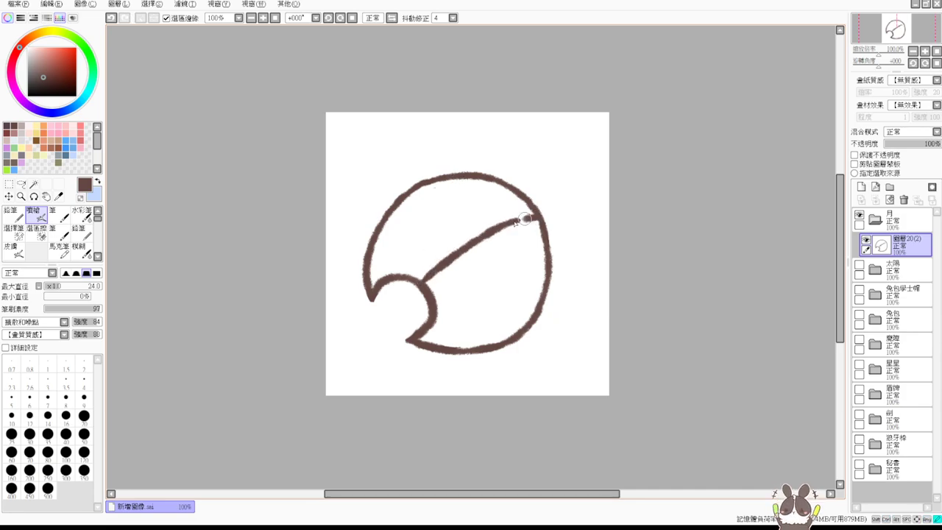
drag(475, 270, 475, 284)
drag(515, 255, 516, 269)
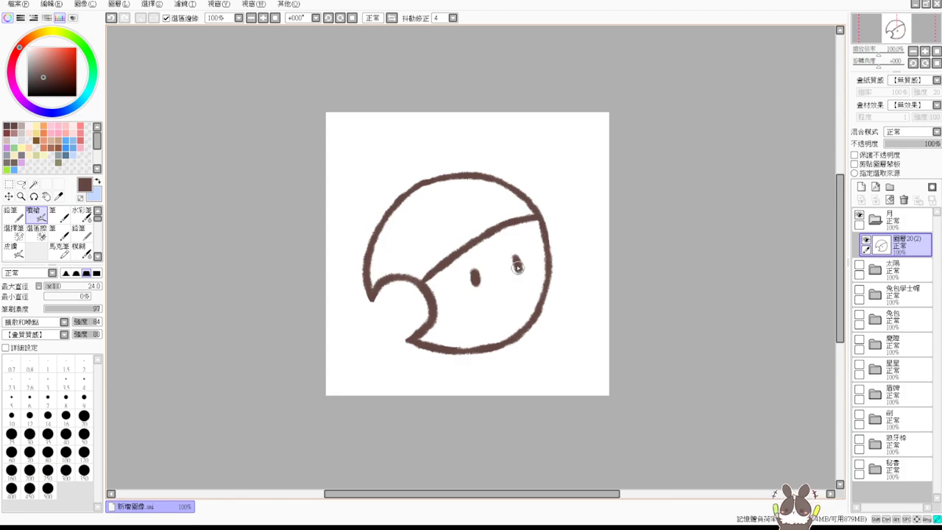
key(ctrl+z)
key(ctrl+z)
key(ctrl+z)
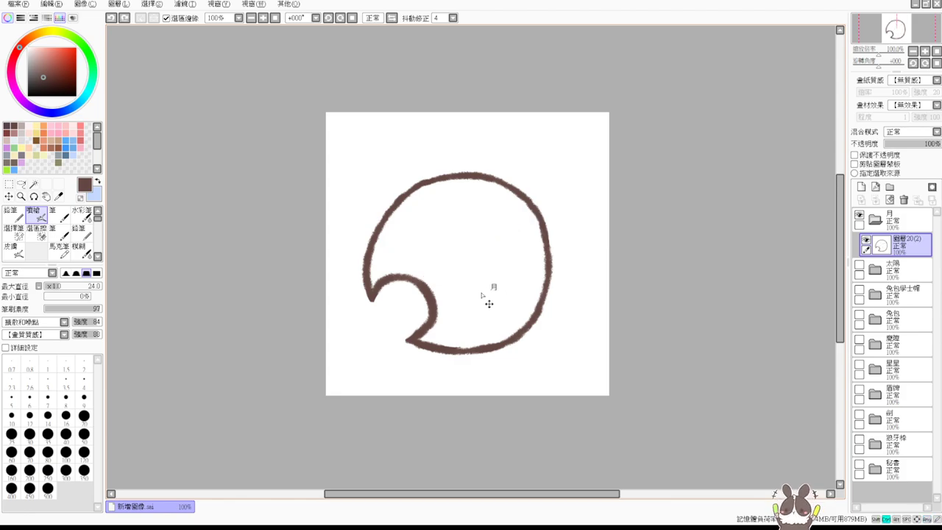
Step: Try several lines running from the moon's upper-left edge down to the bite, undoing each one
drag(388, 215, 406, 241)
key(ctrl+z)
drag(396, 201, 409, 263)
key(ctrl+z)
drag(412, 189, 406, 274)
key(ctrl+z)
Step: Paint a short, thick closed-eye curve just beside the bite
mouse_move(412, 188)
mouse_down()
mouse_move(400, 258)
mouse_move(463, 270)
mouse_move(445, 280)
mouse_move(466, 271)
mouse_up()
key(ctrl+z)
key(ctrl+z)
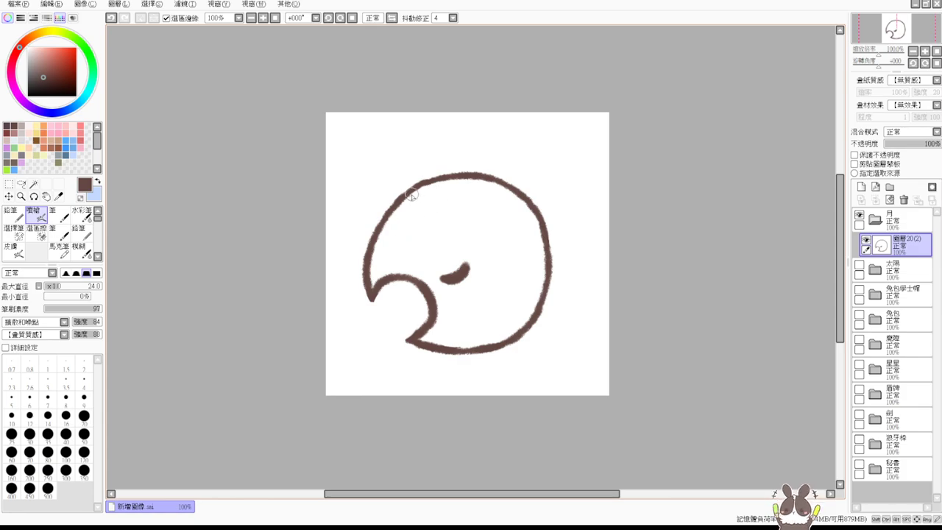
Step: Draw a small pom-pom oval at the crescent's lower-left tip and two wavy lines forming a band down to the bite
mouse_move(375, 294)
mouse_down()
mouse_move(370, 320)
mouse_move(396, 283)
mouse_up()
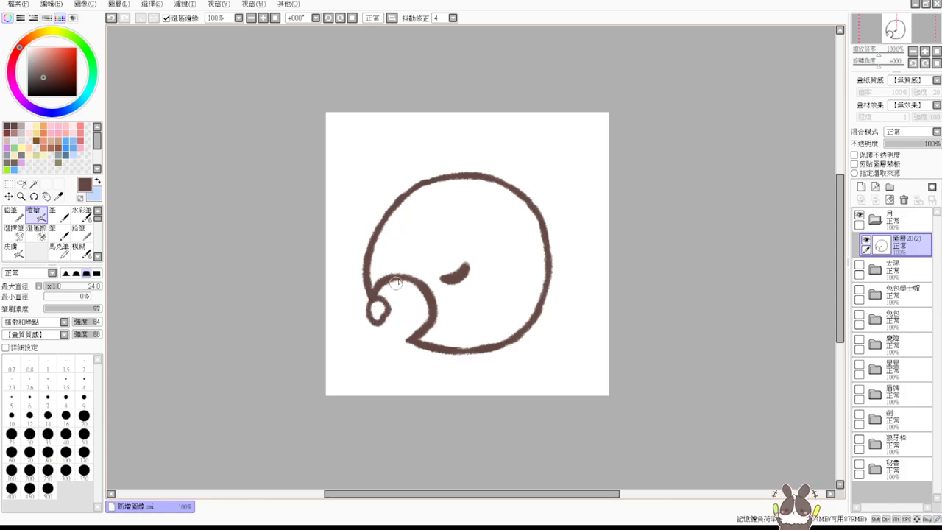
mouse_move(408, 193)
mouse_down()
mouse_move(416, 252)
mouse_move(421, 278)
mouse_up()
drag(403, 194, 404, 273)
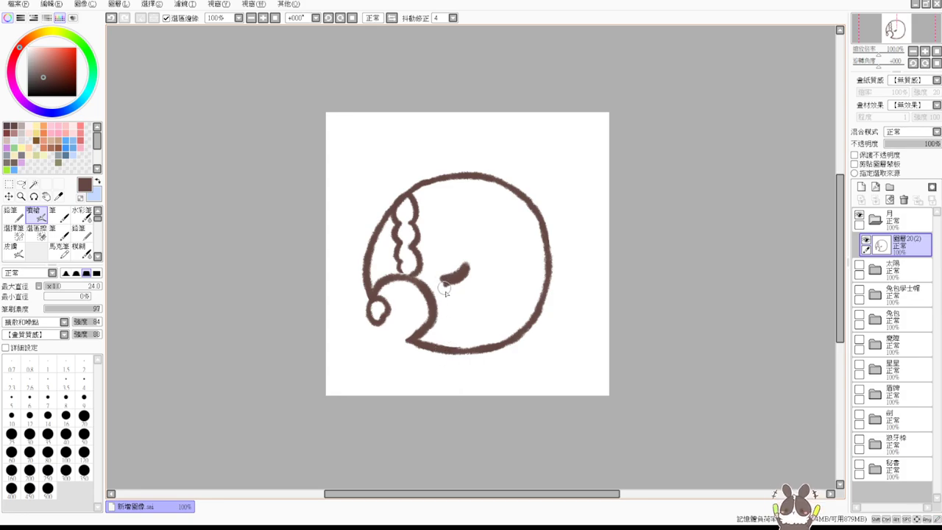
Step: Round off the wavy band's top end beyond the moon's outline and erase the lines crossing inside it
click(444, 351)
key(ctrl+z)
key(e)
mouse_move(400, 204)
mouse_down()
mouse_move(390, 200)
mouse_move(412, 196)
mouse_move(405, 188)
mouse_move(414, 207)
mouse_up()
key(ctrl+z)
key(ctrl+z)
key(e)
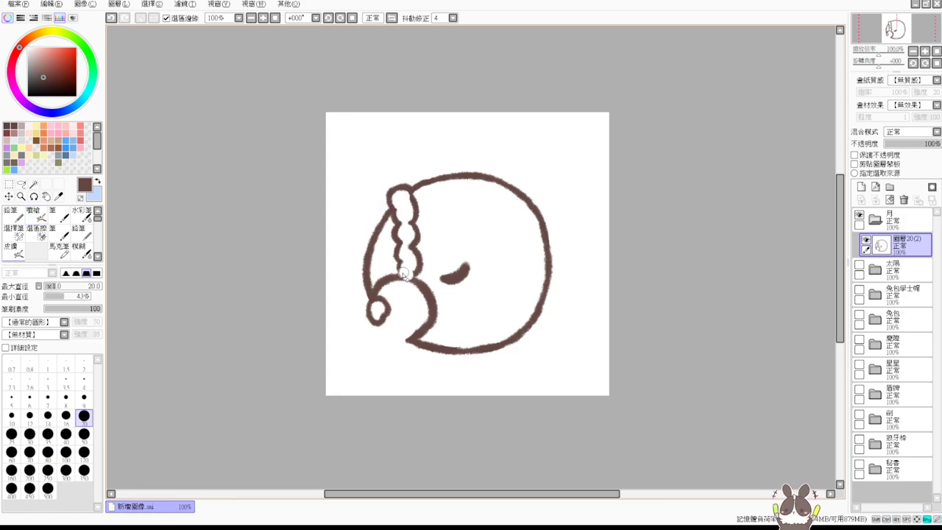
key(v)
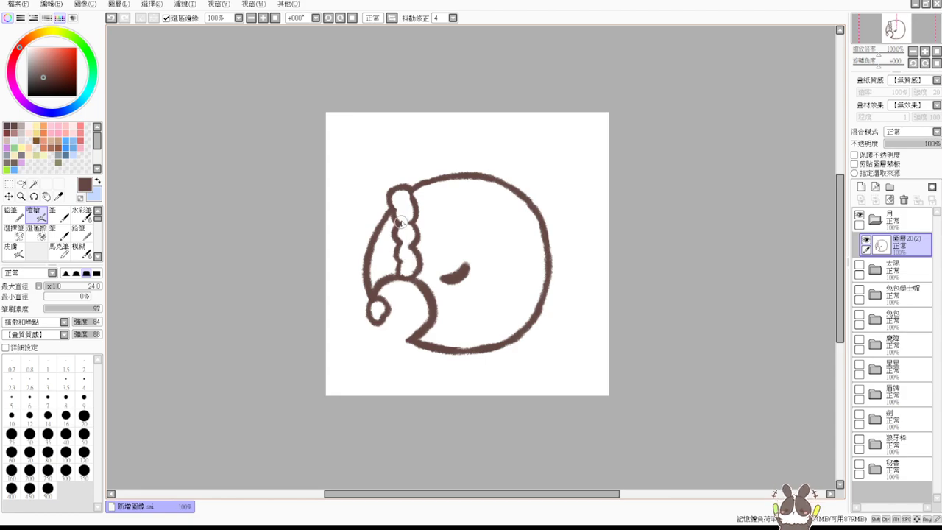
Step: Redraw the scallops on the band's inner edge and clean up its outline down to the bite
key(e)
key(v)
drag(392, 211, 397, 227)
key(ctrl+z)
drag(413, 196, 418, 221)
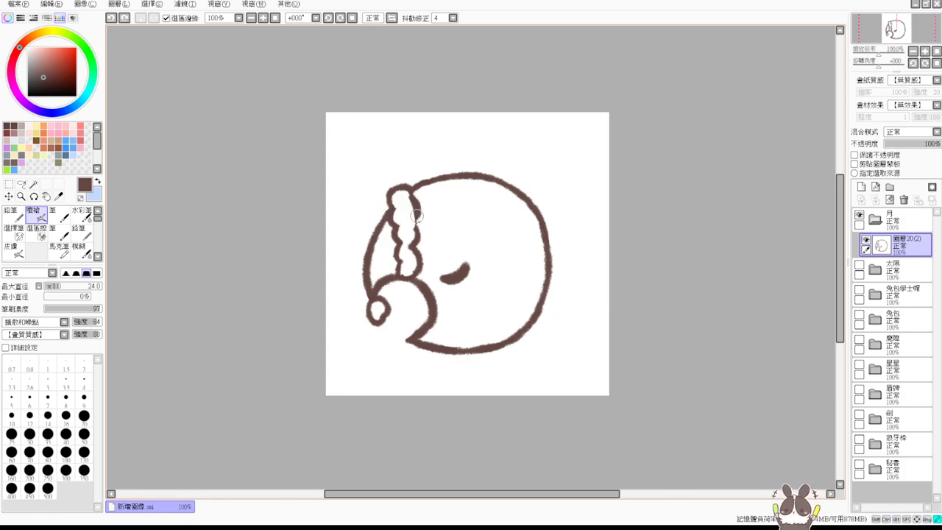
key(e)
key(v)
key(e)
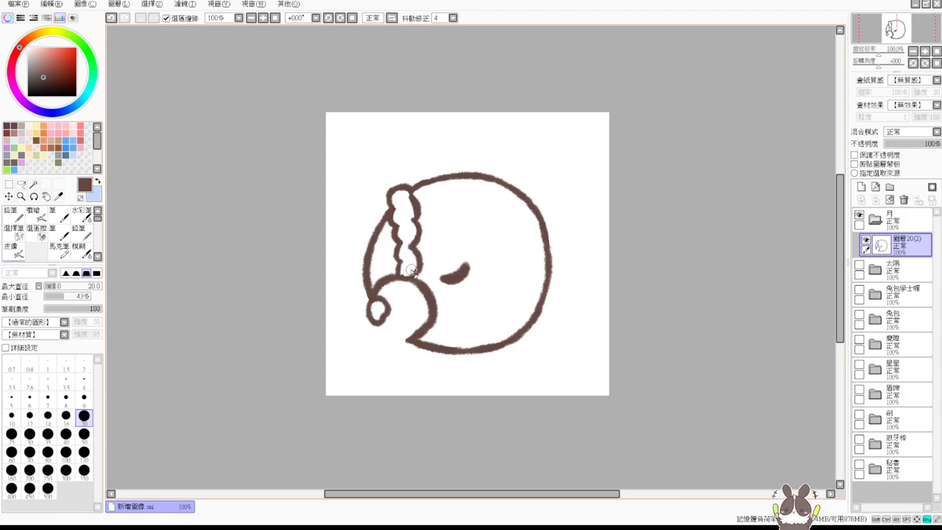
key(v)
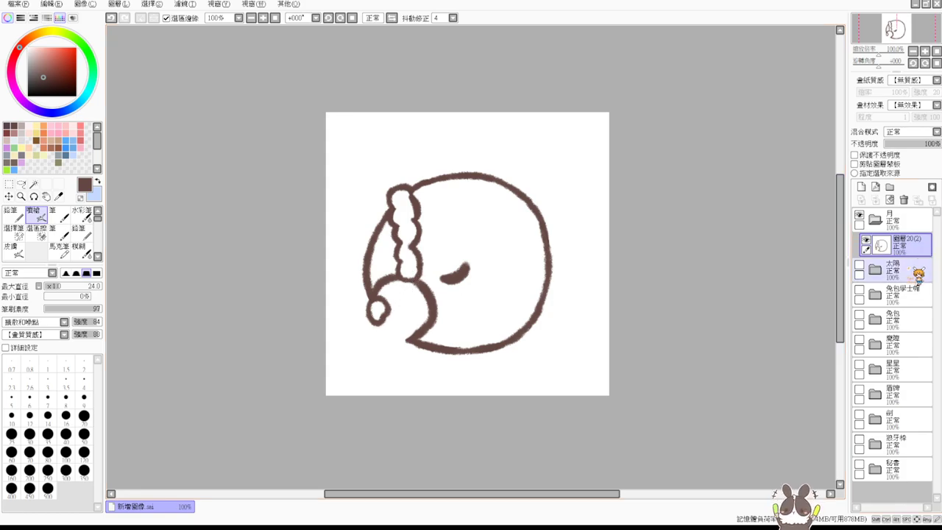
Step: Add a new layer beneath the moon's line art and fill the moon's face with pale yellow, then deselect
click(864, 188)
drag(909, 240, 910, 275)
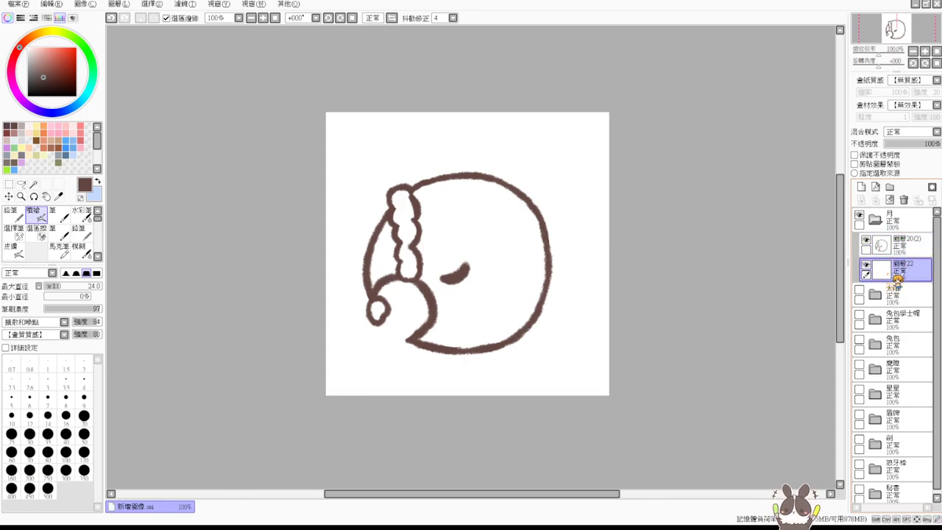
click(33, 184)
click(500, 229)
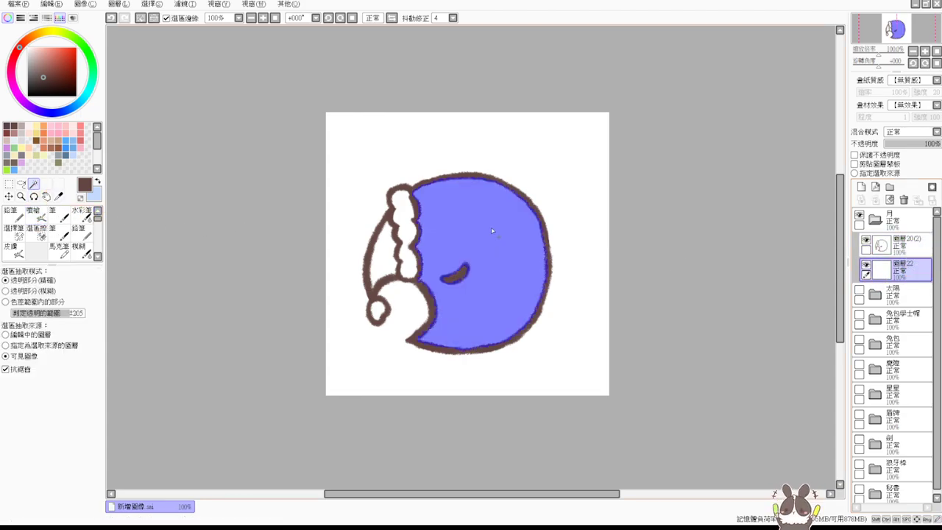
click(35, 127)
key(ctrl+f)
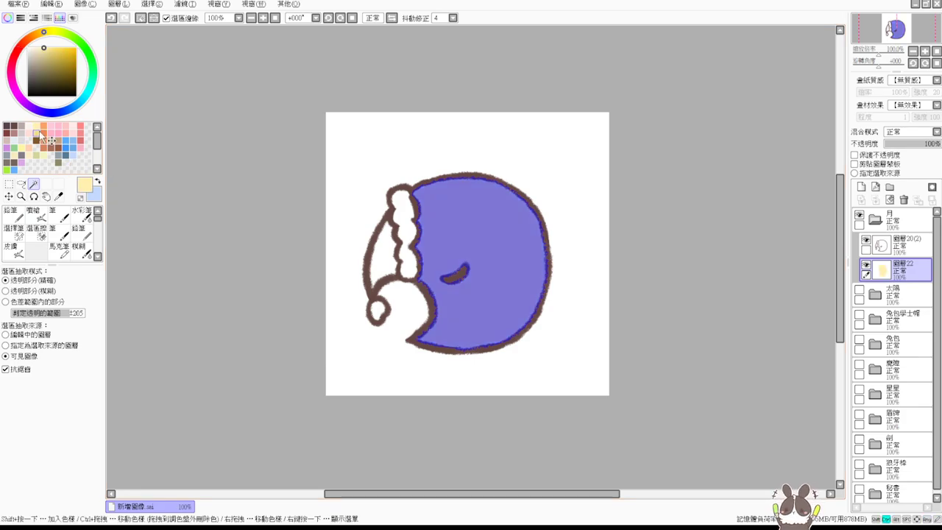
key(ctrl+d)
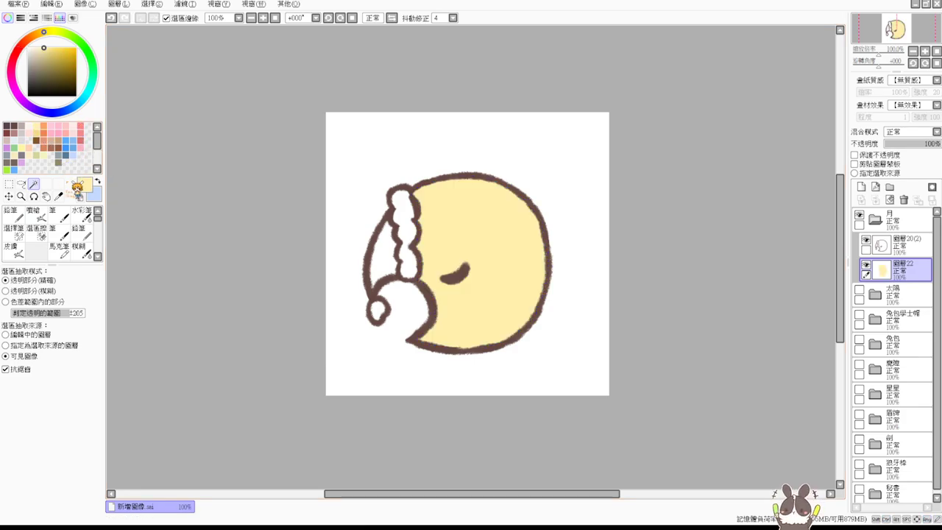
Step: Sample the pink cheek colour from the 太陽 icon and paint a blush spot beside the moon's closed eye
click(859, 293)
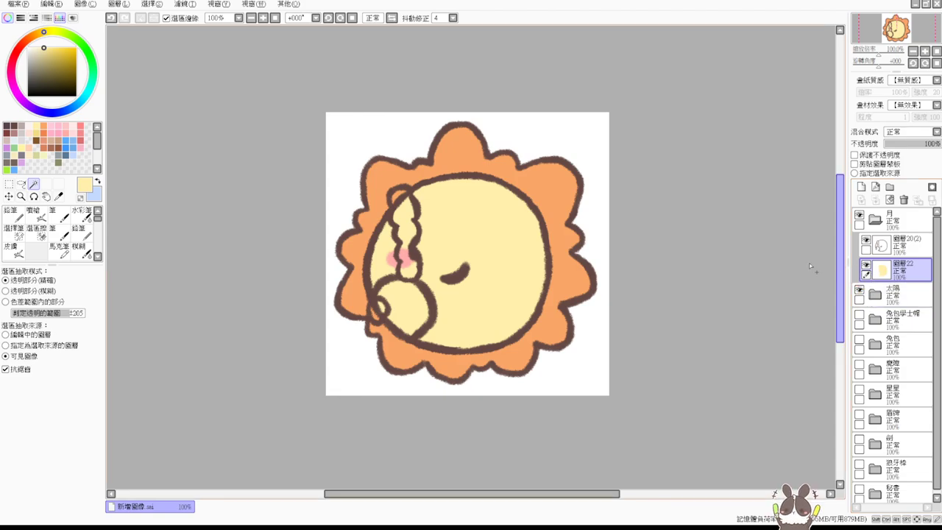
click(33, 212)
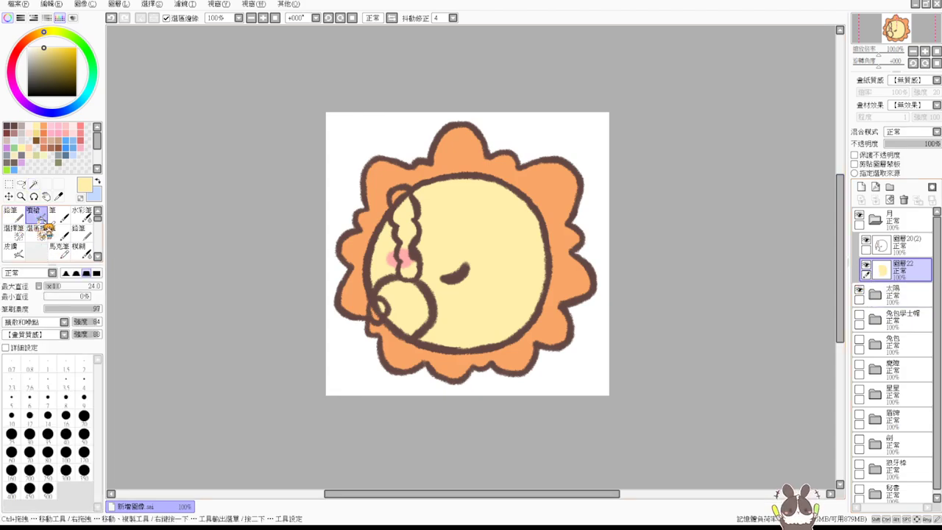
alt+click(406, 253)
click(859, 293)
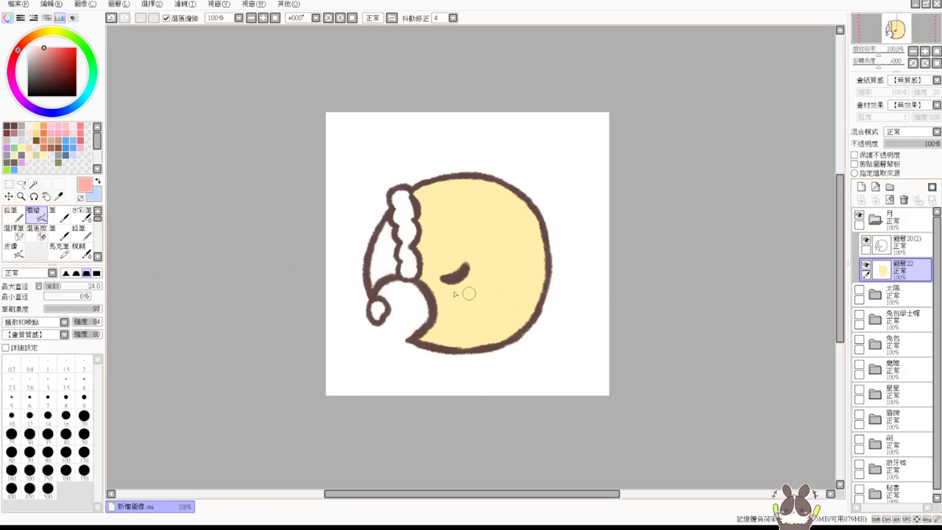
drag(478, 272, 482, 277)
key(ctrl+z)
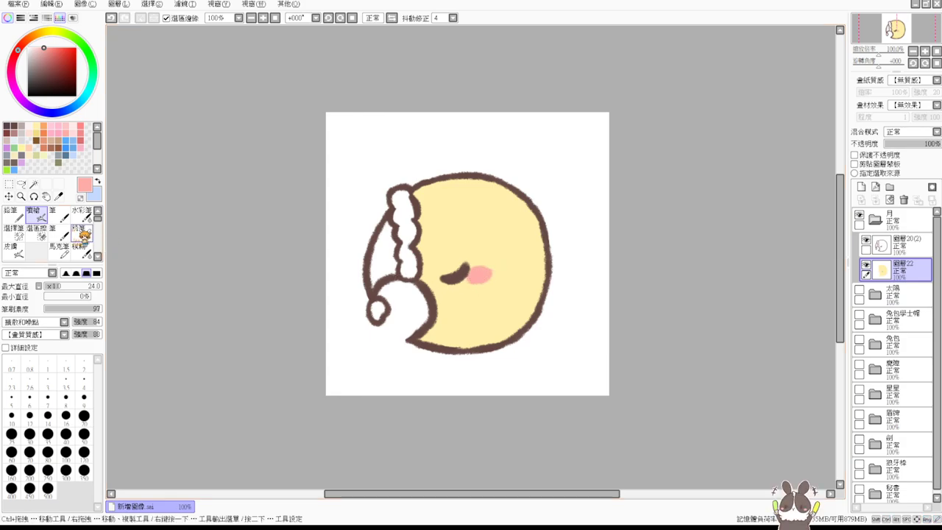
Step: Fill the scalloped band and the pom-pom with white
click(33, 183)
click(404, 225)
click(378, 311)
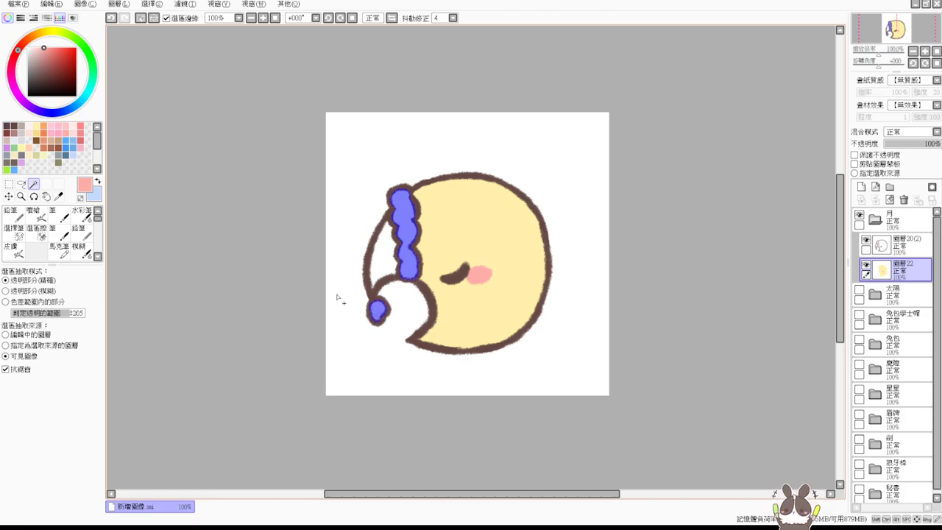
drag(30, 51, 14, 23)
key(ctrl+f)
key(ctrl+d)
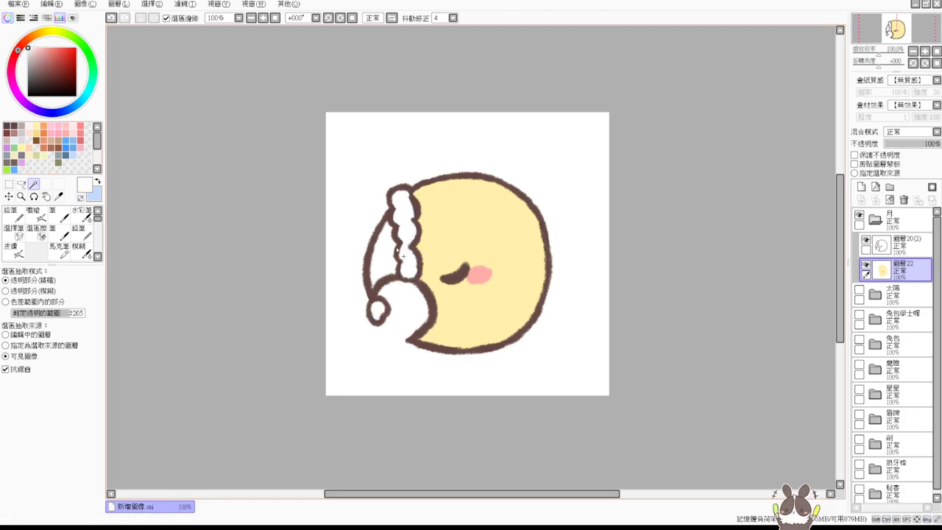
Step: Fill the nightcap area between the band and the moon's outer edge with light blue
click(382, 259)
click(77, 150)
key(ctrl+f)
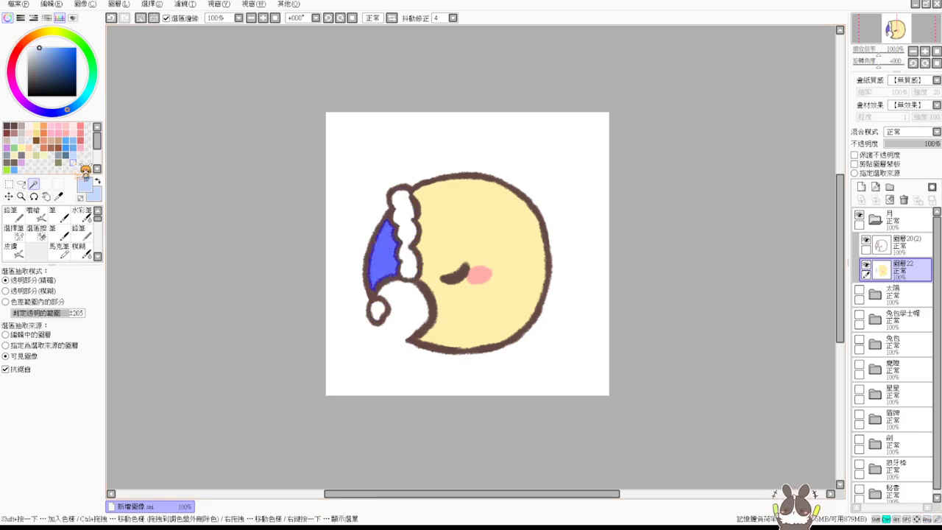
key(ctrl+d)
click(80, 248)
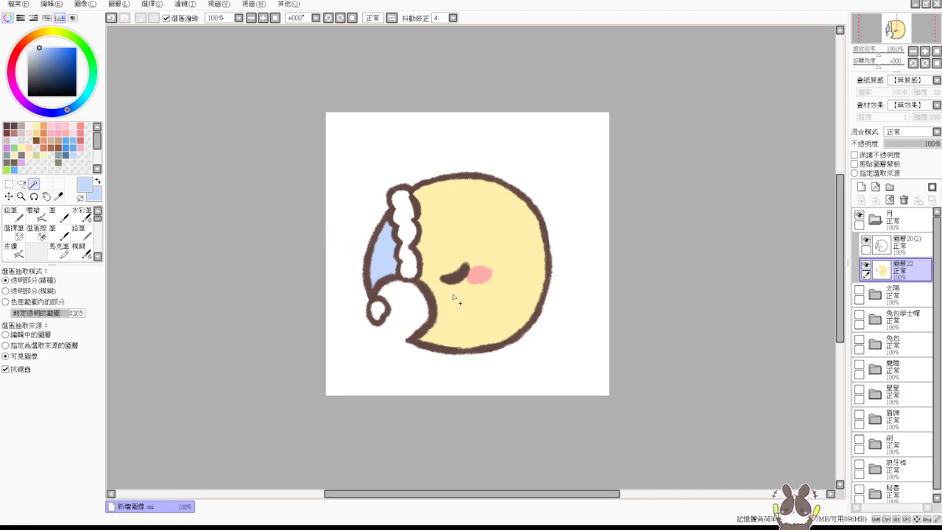
Step: Collapse and hide the 月 group and show the 太陽 group
click(876, 220)
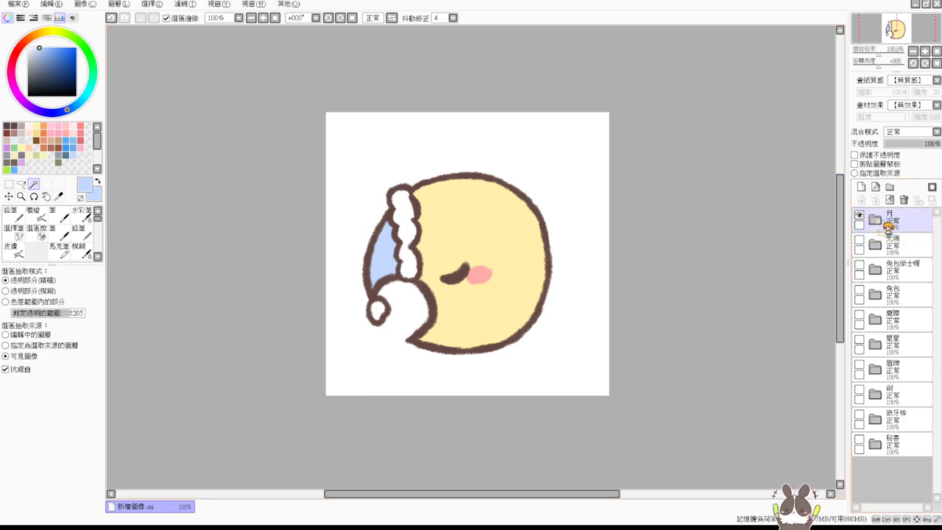
click(858, 215)
click(859, 240)
click(871, 245)
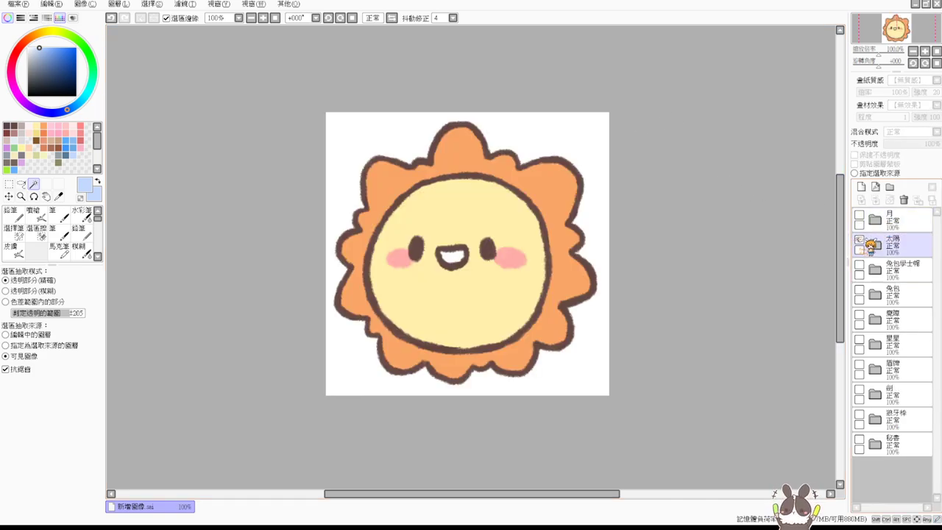
click(859, 240)
click(859, 240)
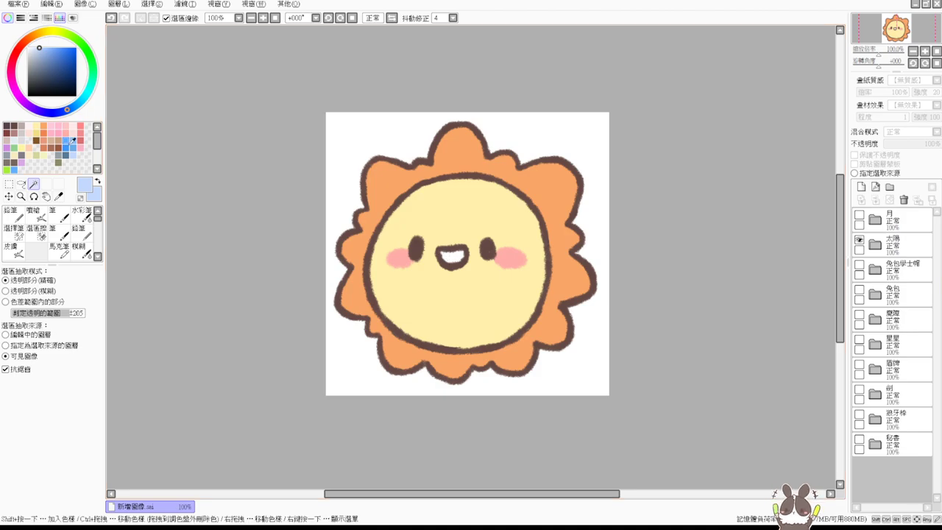
Step: Fill the inside of the sun's mouth with white on the colour layer 圖層21
click(450, 257)
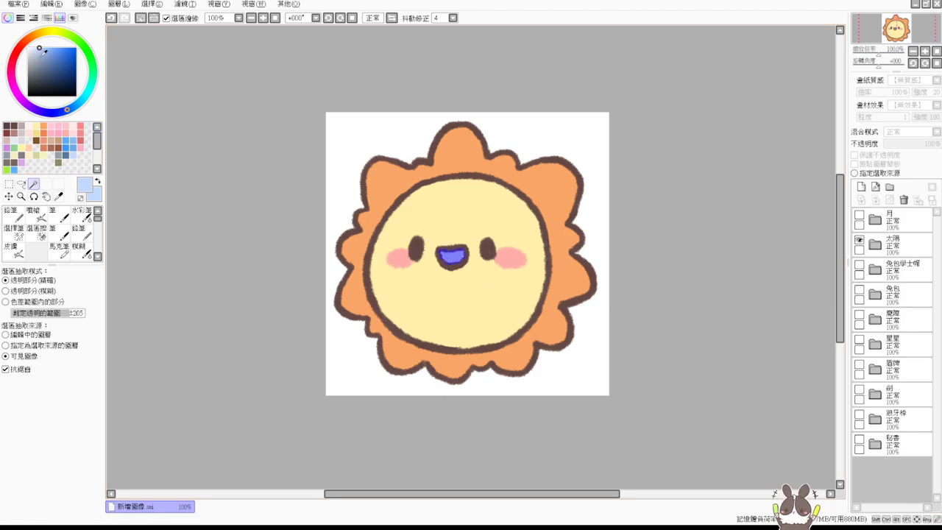
click(875, 245)
click(900, 293)
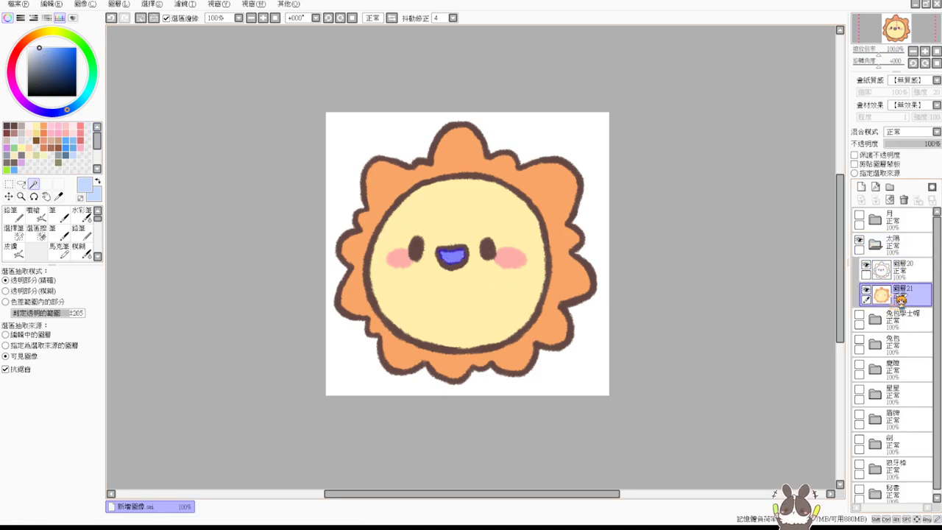
drag(40, 55, 6, 30)
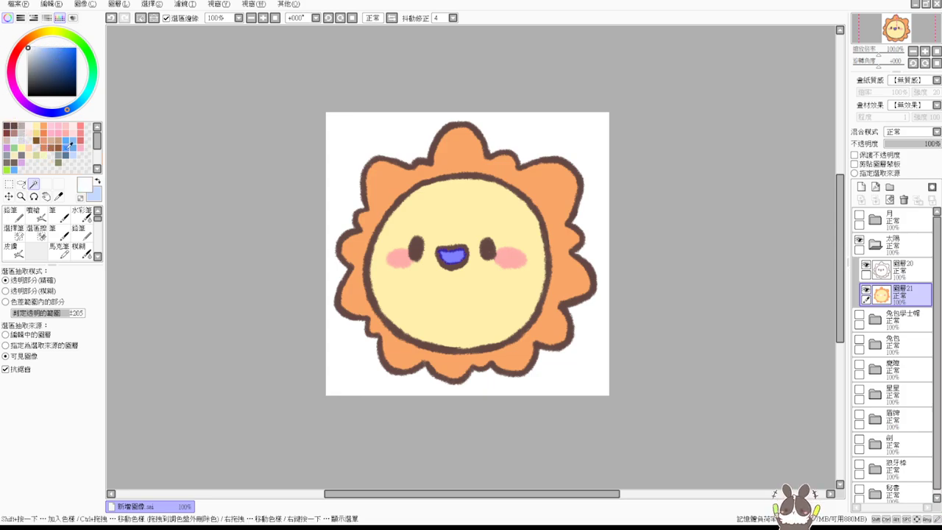
key(ctrl+f)
key(ctrl+d)
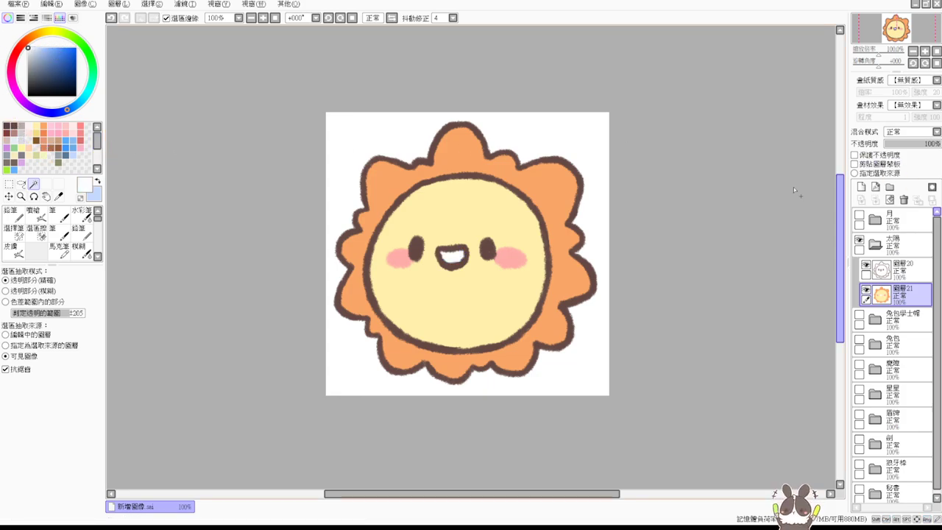
Step: Save the drawing in PSD format as 新增圖像.psd
click(18, 4)
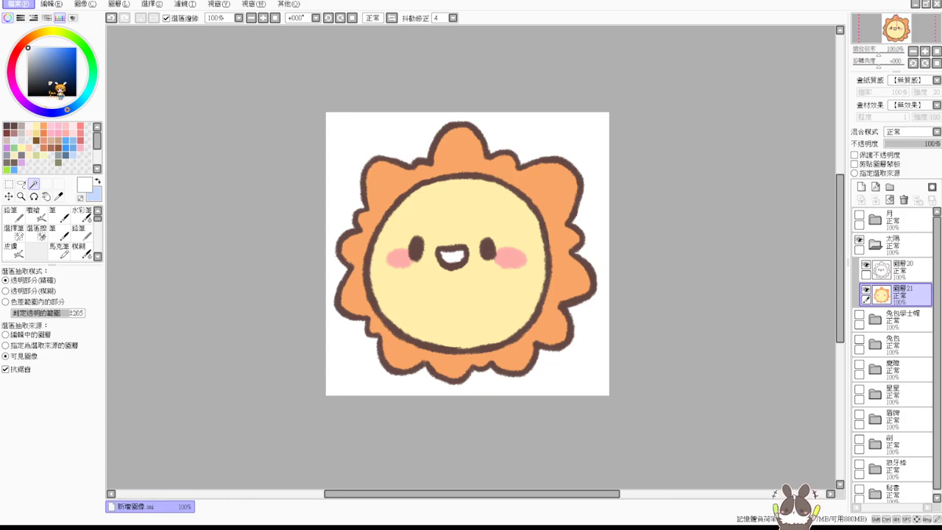
click(50, 83)
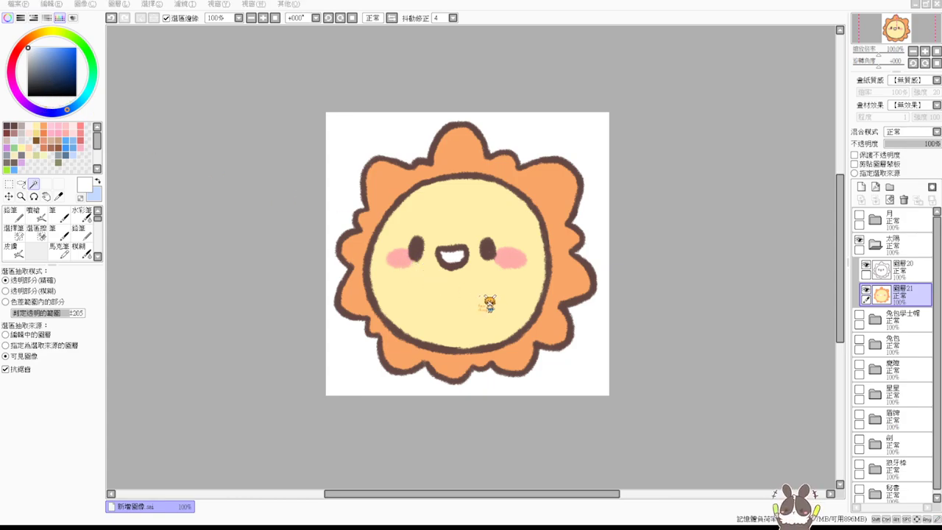
key(alt)
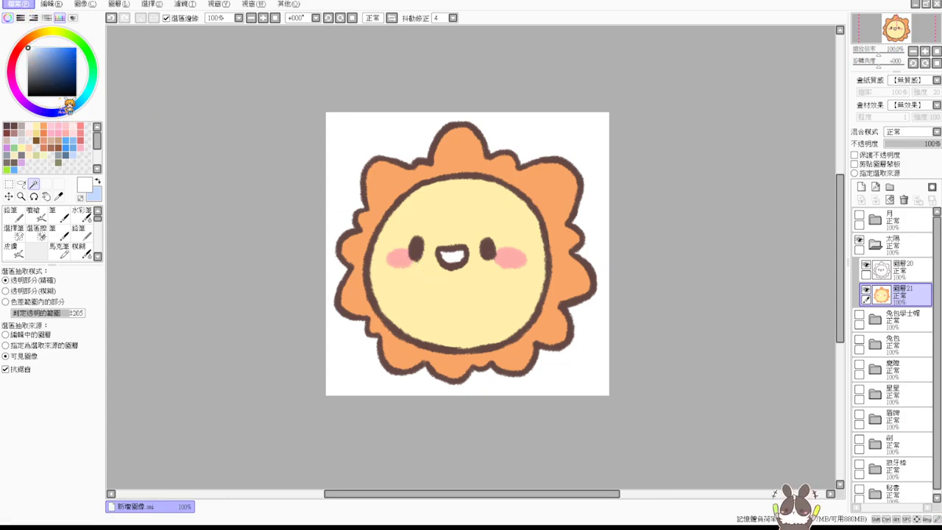
key(alt)
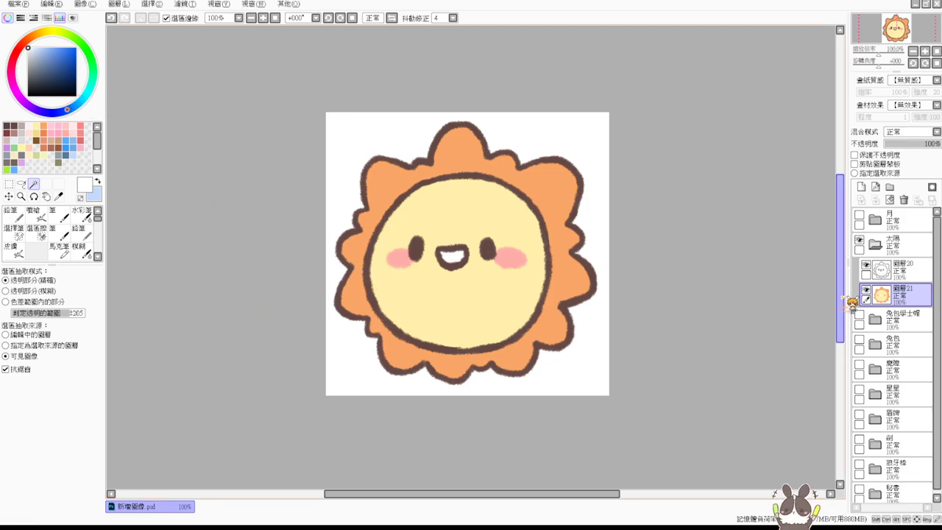
Step: Preview the 兔包學士帽 and 兔包 icons one at a time, with the 太陽 group hidden and collapsed
click(859, 240)
click(859, 315)
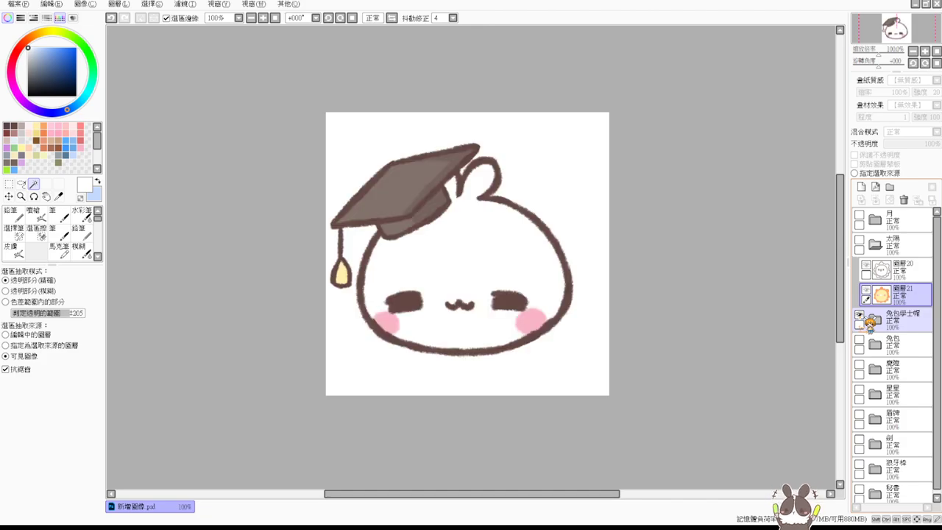
click(859, 315)
click(859, 340)
click(859, 340)
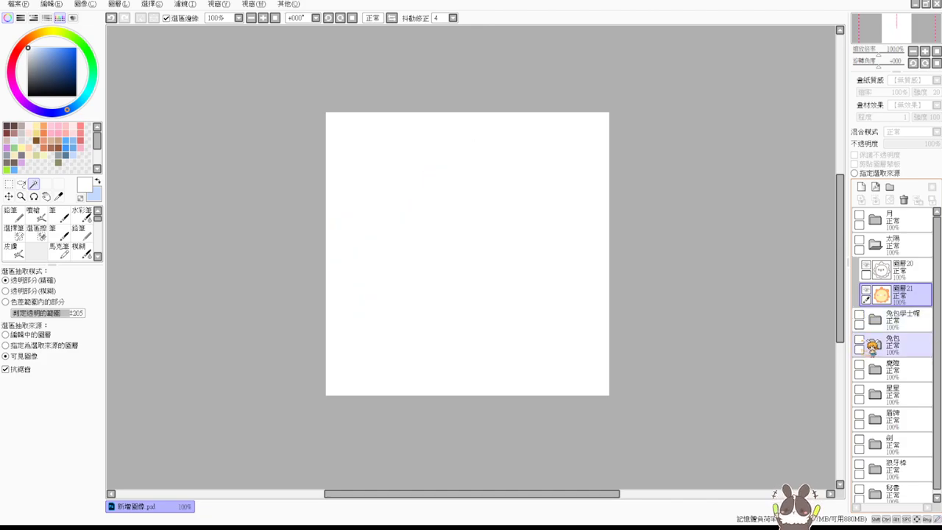
click(860, 341)
click(860, 341)
scroll(867, 346, down, 1)
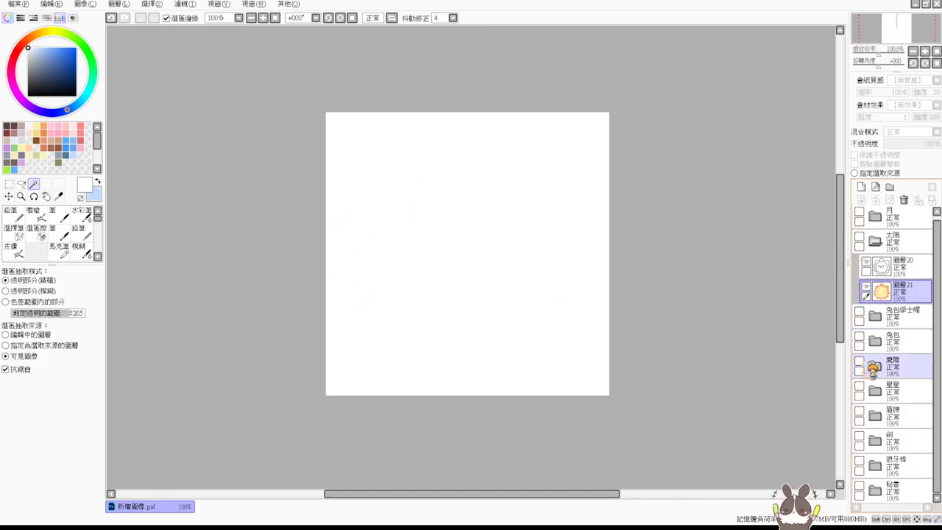
click(875, 241)
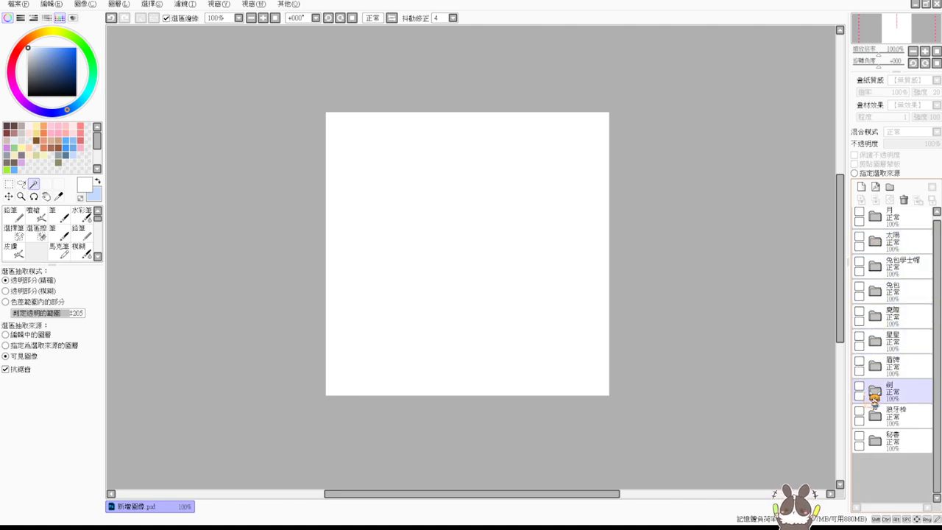
Step: Preview the 秘書, 狼牙棒, 劍, 盾牌 and 星星 icons by showing one layer group at a time
click(876, 440)
click(859, 436)
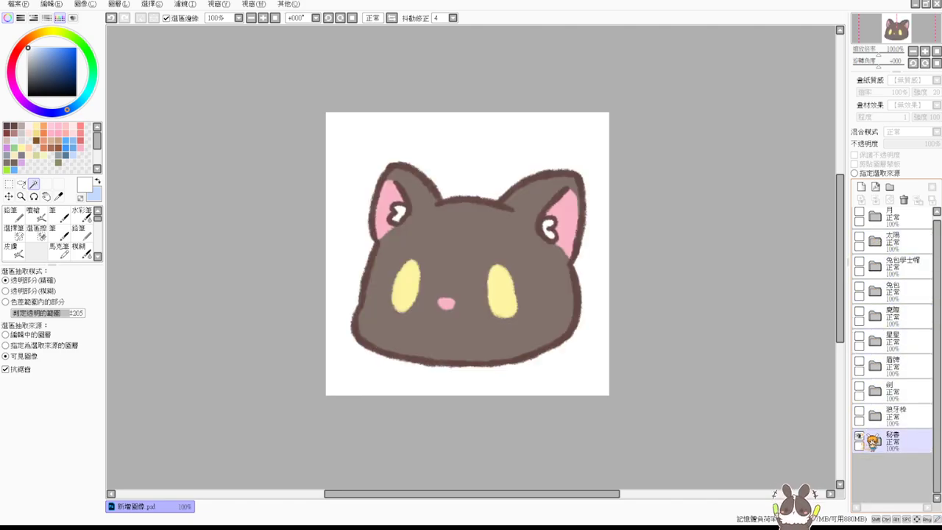
click(859, 435)
click(859, 410)
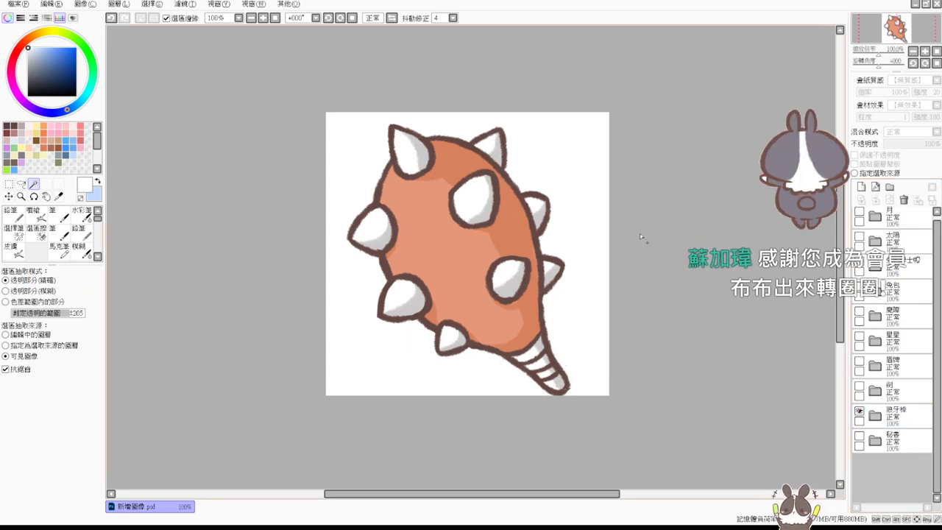
click(859, 411)
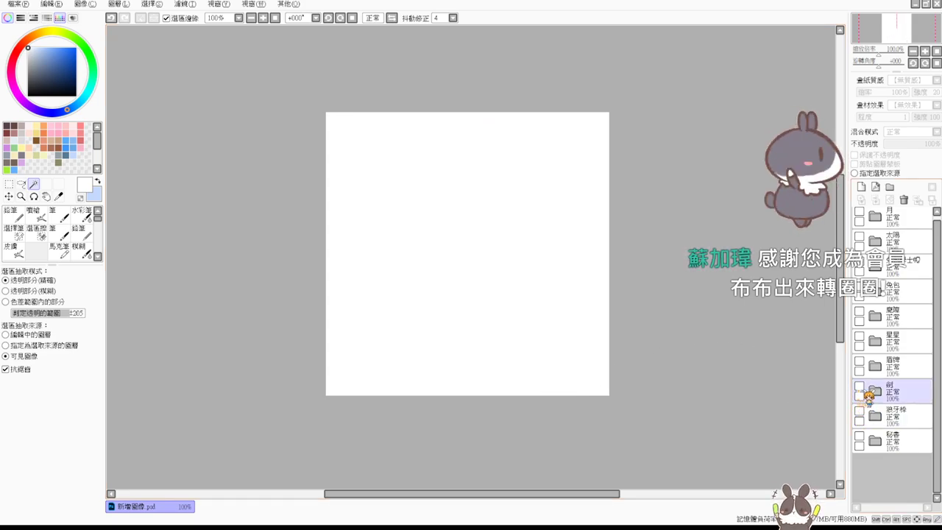
click(859, 386)
click(858, 385)
click(859, 361)
click(859, 361)
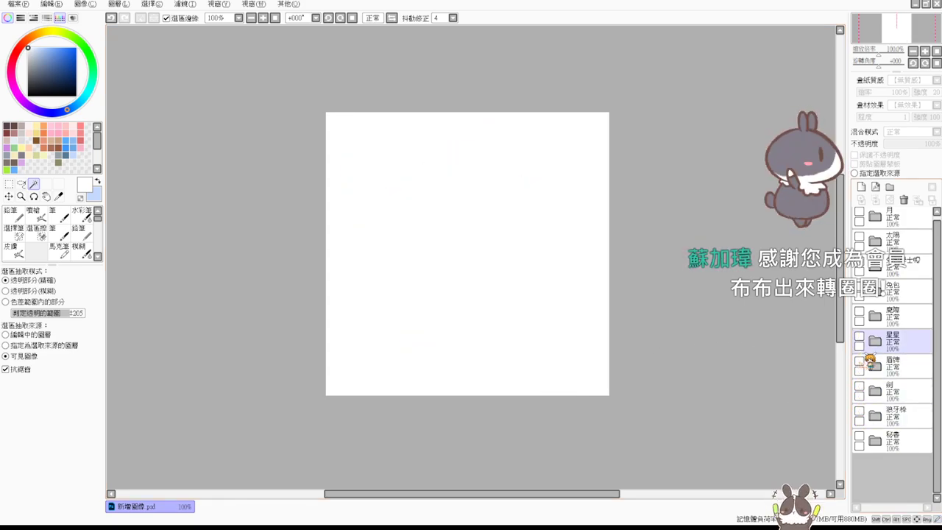
click(859, 336)
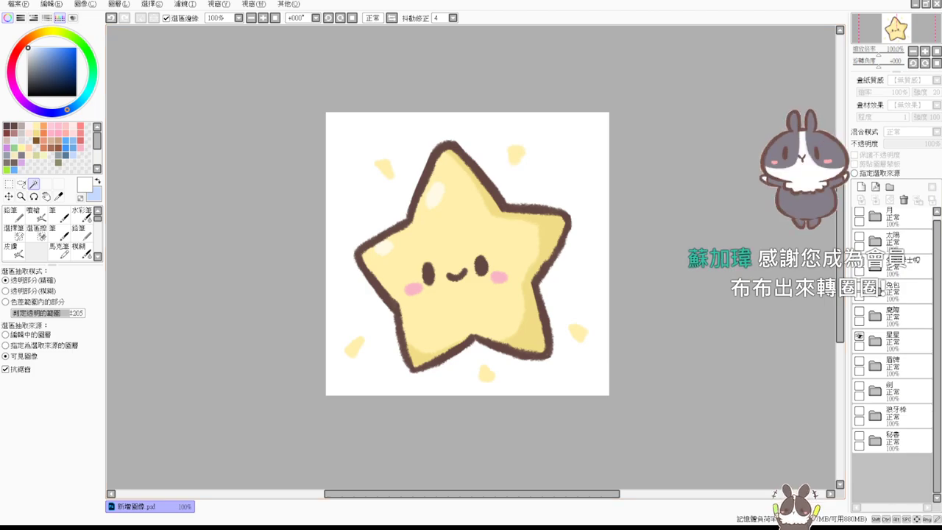
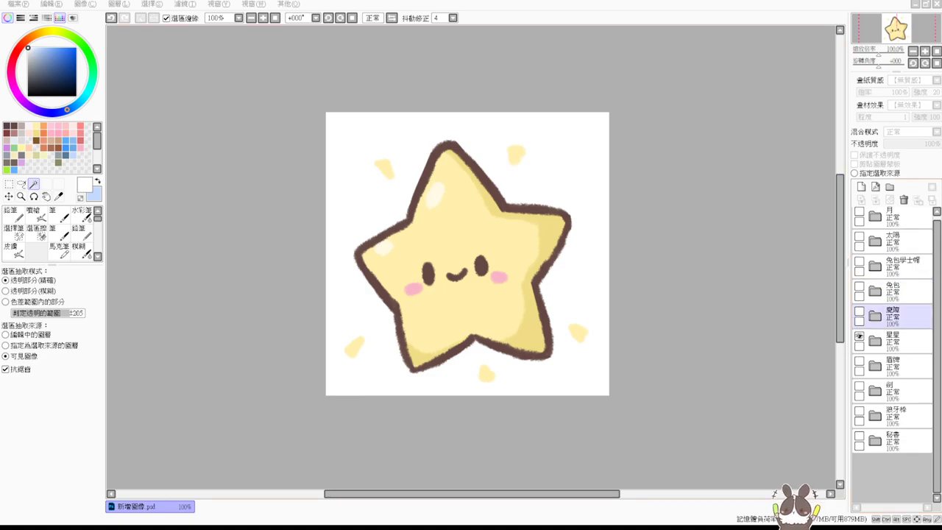
Step: Hide the 星星 group and add a group named 地球 containing a new layer above the 月 group
click(859, 337)
click(881, 217)
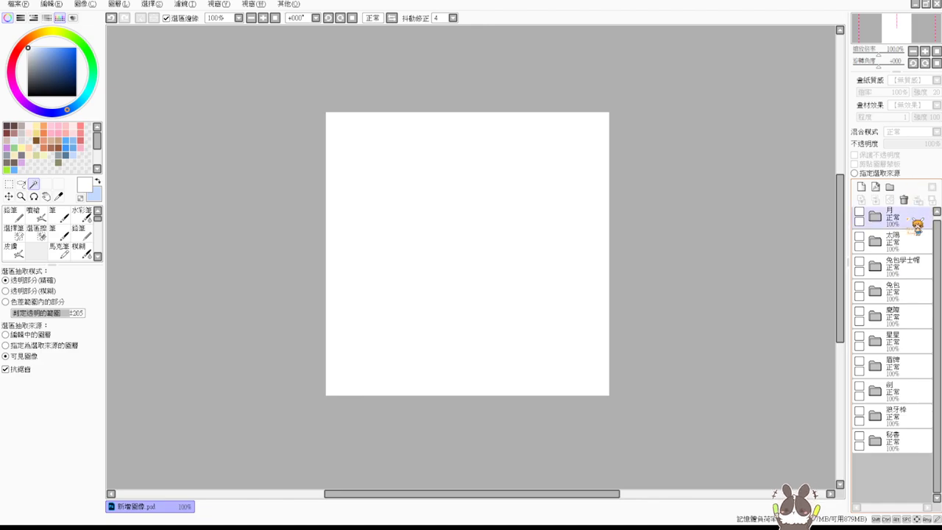
click(889, 187)
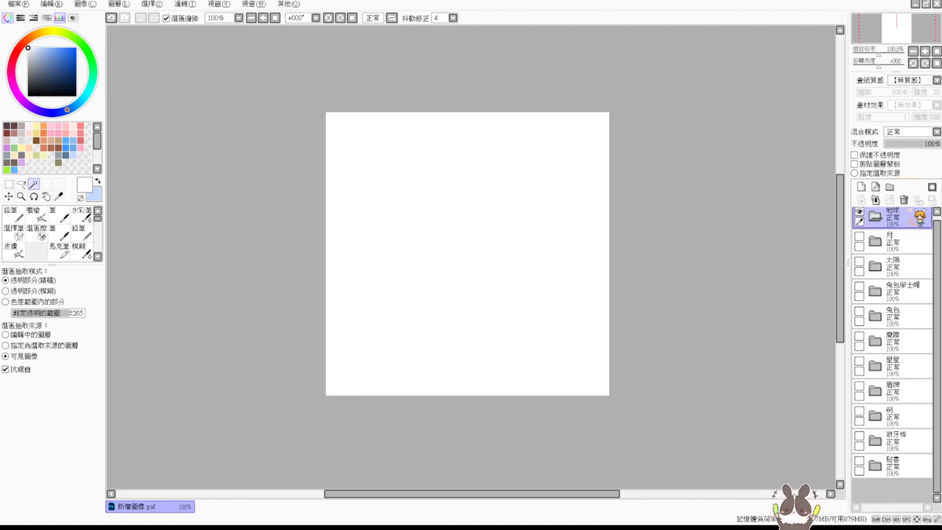
click(860, 186)
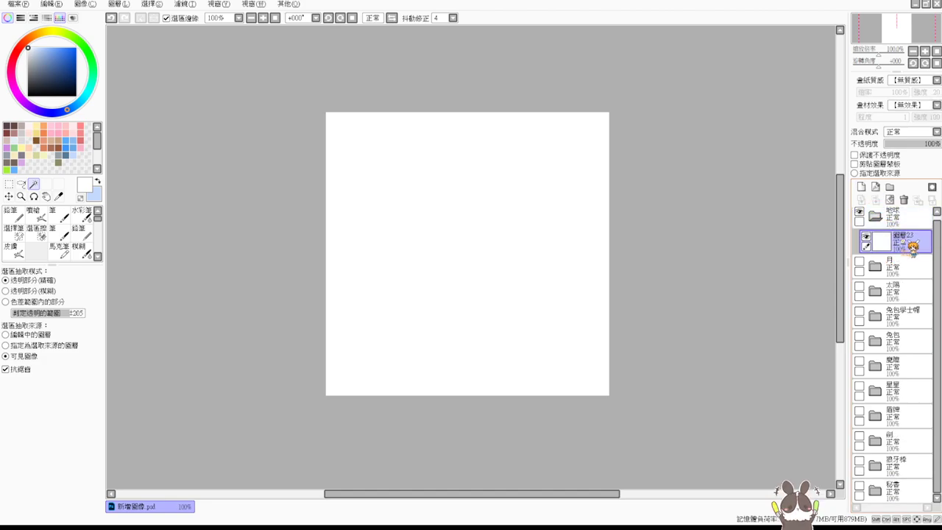
Step: Choose the dark brown swatch and the 噴槍 brush for the line art
click(13, 127)
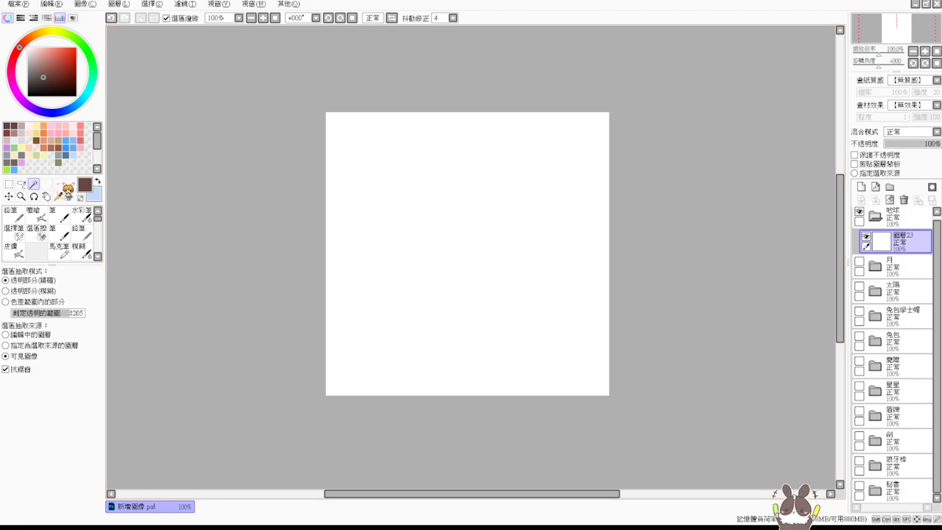
click(37, 213)
drag(389, 235, 388, 235)
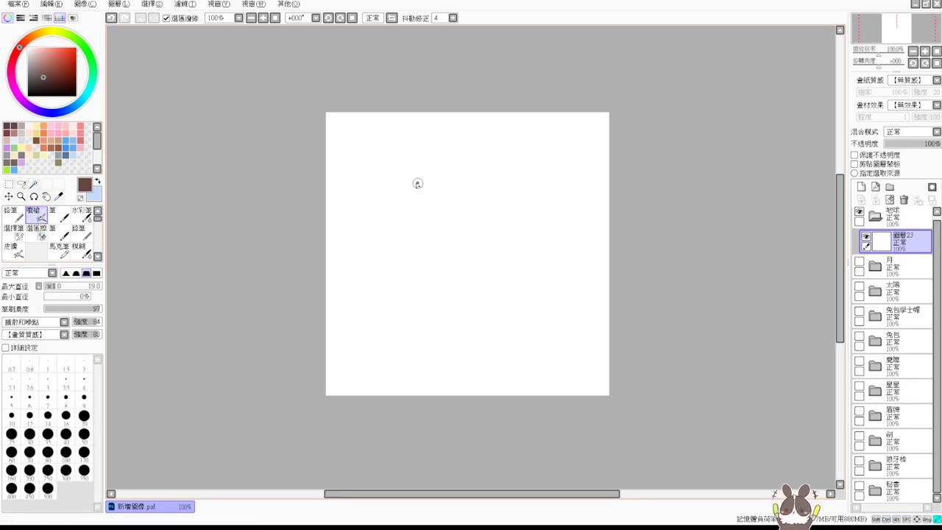
drag(418, 181, 424, 304)
key(ctrl+z)
drag(429, 183, 451, 315)
key(ctrl+z)
drag(429, 184, 457, 321)
drag(426, 186, 522, 233)
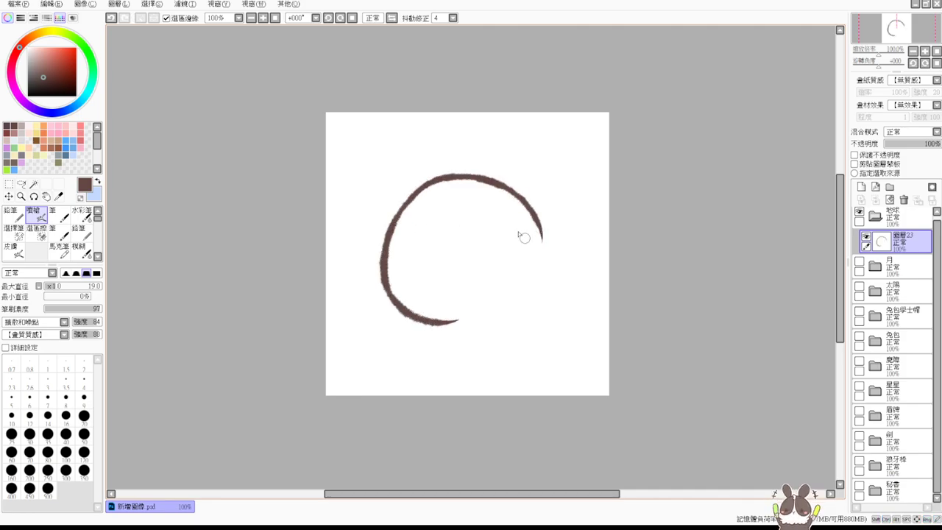
key(ctrl+z)
key(ctrl+z)
mouse_move(431, 171)
mouse_down()
mouse_move(363, 246)
mouse_move(448, 336)
mouse_up()
key(ctrl+z)
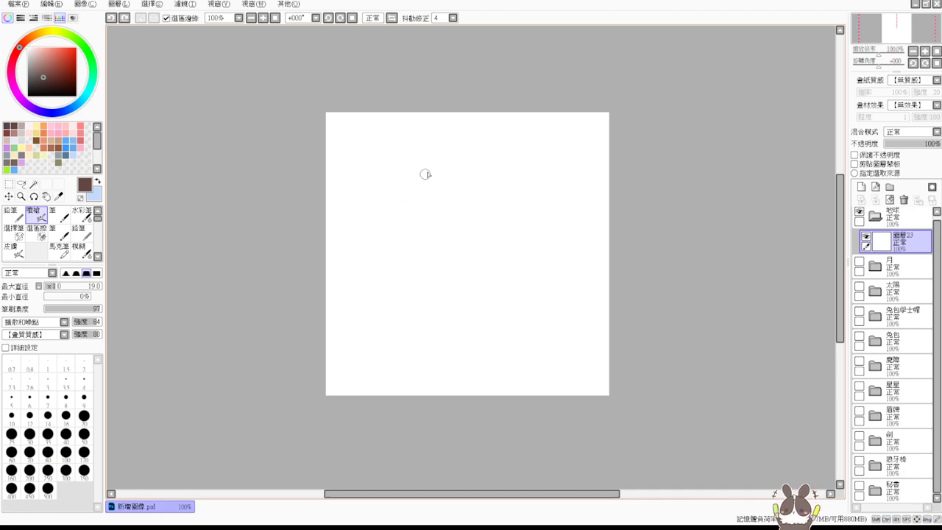
Step: Draw the left and right sides of the globe's round outline in dark brown, joining them along the underside
mouse_move(427, 172)
mouse_down()
mouse_move(401, 183)
mouse_move(455, 337)
mouse_move(489, 171)
mouse_move(469, 326)
mouse_up()
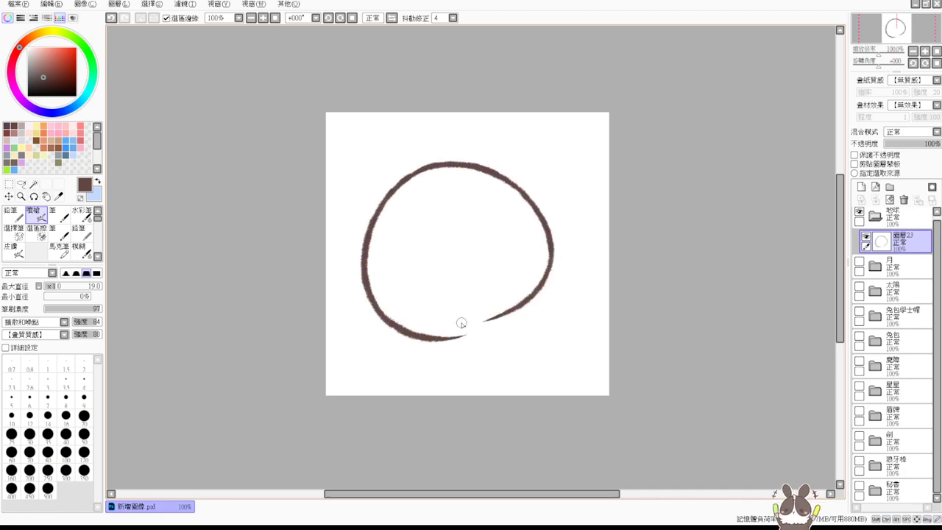
key(ctrl+z)
key(ctrl+z)
mouse_move(421, 168)
mouse_down()
mouse_move(537, 217)
mouse_move(500, 317)
mouse_move(424, 341)
mouse_up()
key(ctrl+z)
key(ctrl+z)
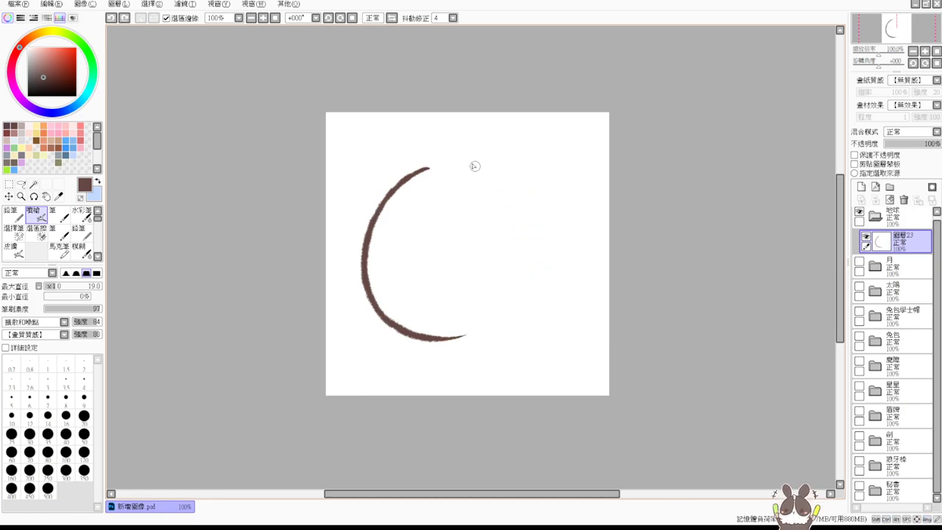
mouse_move(469, 161)
mouse_down()
mouse_move(564, 240)
mouse_move(505, 327)
mouse_up()
mouse_move(406, 334)
mouse_down()
mouse_move(548, 308)
mouse_move(450, 343)
mouse_move(546, 310)
mouse_up()
key(ctrl+z)
mouse_move(419, 341)
mouse_down()
mouse_move(537, 316)
mouse_move(555, 296)
mouse_move(533, 319)
mouse_move(486, 338)
mouse_up()
key(ctrl+z)
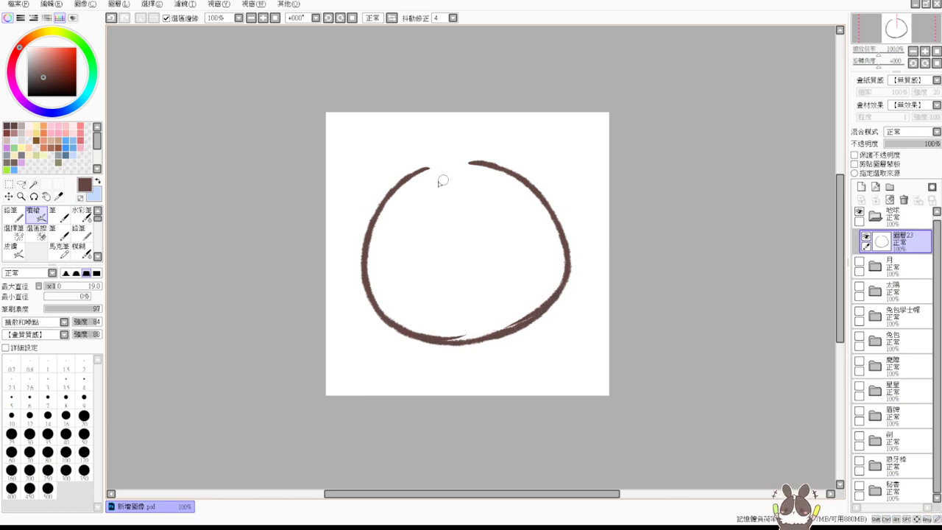
Step: Close the gap at the top of the globe outline with a smooth curved stroke
mouse_move(403, 184)
mouse_down()
mouse_move(440, 162)
mouse_move(496, 178)
mouse_up()
key(ctrl+z)
mouse_move(401, 183)
mouse_down()
mouse_move(423, 168)
mouse_move(513, 174)
mouse_up()
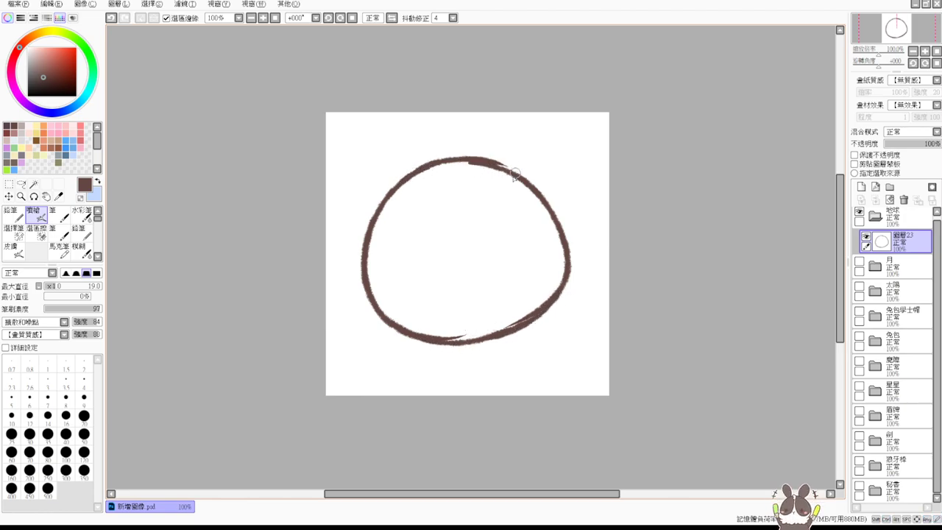
key(ctrl+z)
mouse_move(405, 184)
mouse_down()
mouse_move(443, 161)
mouse_move(491, 165)
mouse_up()
Step: Erase the overlapping strokes along the inner lower edge of the globe outline and return to the 噴槍 brush
key(e)
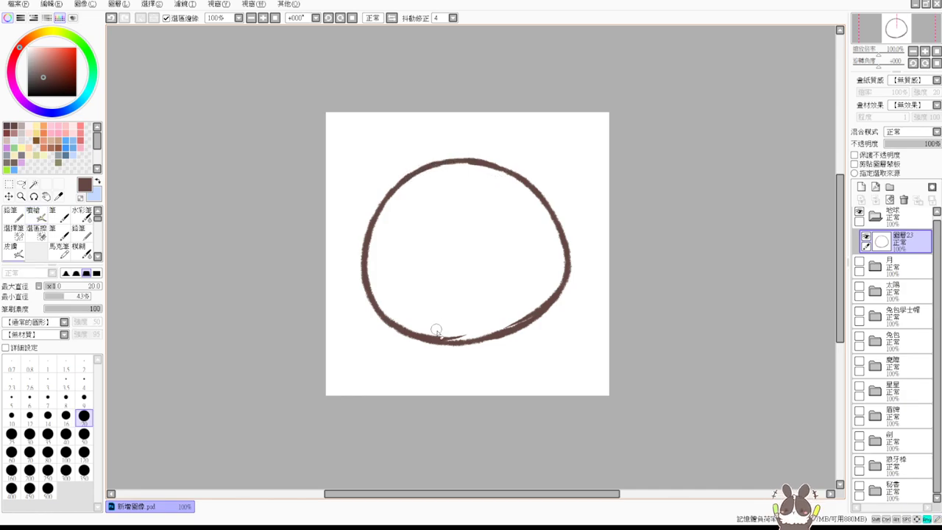
mouse_move(469, 334)
mouse_down()
mouse_move(438, 335)
mouse_move(407, 320)
mouse_up()
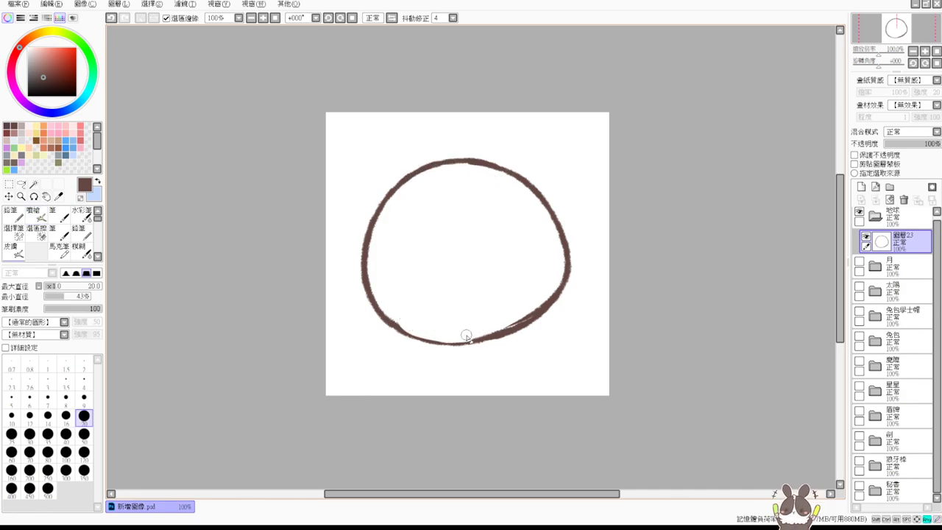
mouse_move(468, 335)
mouse_down()
mouse_move(518, 321)
mouse_move(480, 328)
mouse_move(522, 312)
mouse_move(553, 279)
mouse_up()
key(b)
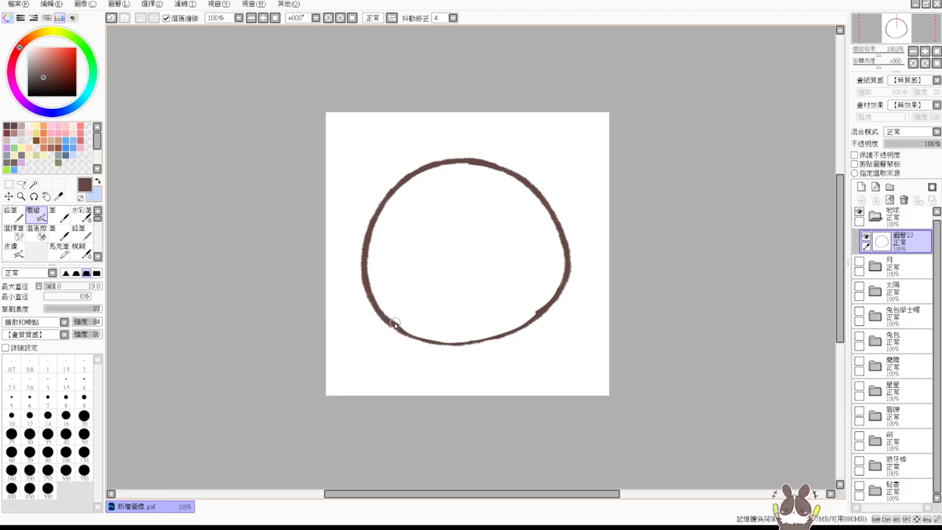
drag(393, 326, 494, 336)
key(ctrl+z)
drag(393, 326, 502, 329)
key(ctrl+z)
mouse_move(389, 319)
mouse_down()
mouse_move(407, 333)
mouse_move(499, 337)
mouse_up()
key(ctrl+z)
drag(398, 332, 507, 333)
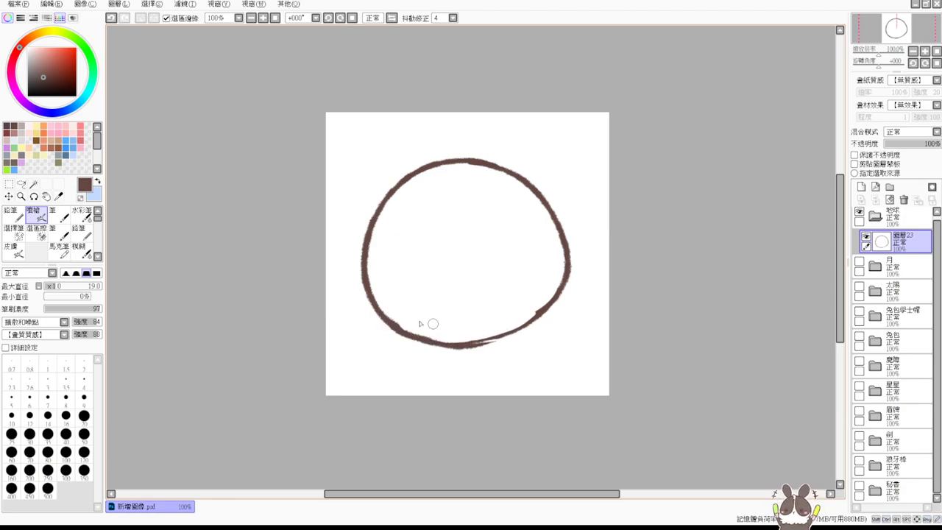
key(ctrl+z)
Step: Thicken the thinned lower edge of the globe outline and clean up its lower right bend with the eraser
mouse_move(389, 321)
mouse_down()
mouse_move(503, 325)
mouse_move(438, 336)
mouse_move(474, 344)
mouse_move(453, 343)
mouse_move(554, 299)
mouse_move(496, 328)
mouse_up()
key(ctrl+z)
mouse_move(557, 300)
mouse_down()
mouse_move(495, 329)
mouse_move(527, 316)
mouse_move(536, 300)
mouse_up()
key(e)
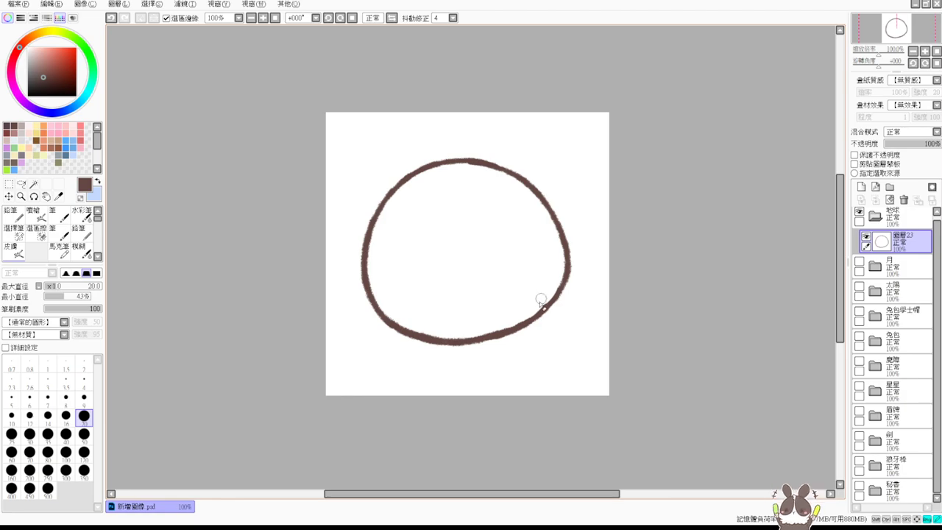
key(e)
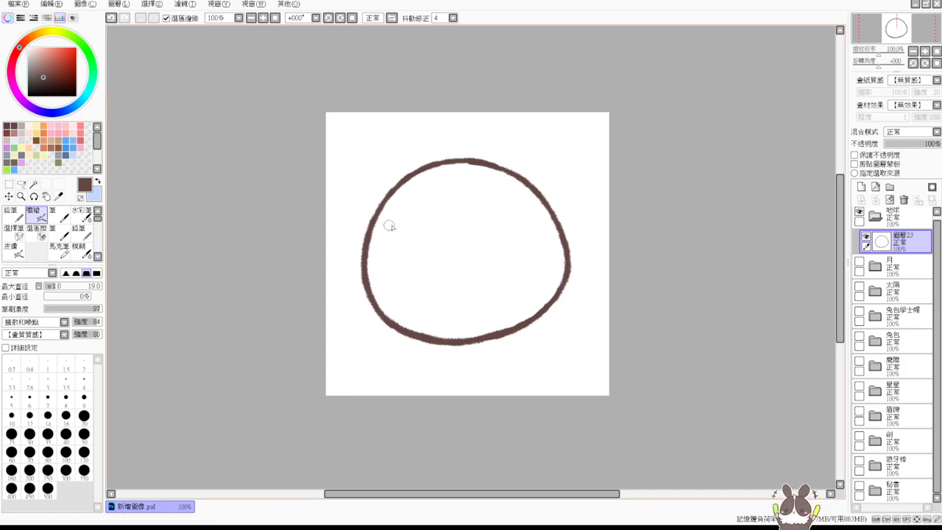
Step: Draw a wavy coastline on the globe's left side, running from the upper left edge to the lower left edge
mouse_move(370, 224)
mouse_down()
mouse_move(435, 225)
mouse_move(419, 279)
mouse_move(426, 308)
mouse_move(387, 315)
mouse_up()
key(ctrl+z)
mouse_move(376, 213)
mouse_down()
mouse_move(405, 239)
mouse_move(448, 252)
mouse_move(401, 328)
mouse_up()
mouse_move(504, 183)
mouse_down()
mouse_move(477, 188)
mouse_move(494, 241)
mouse_move(540, 210)
mouse_up()
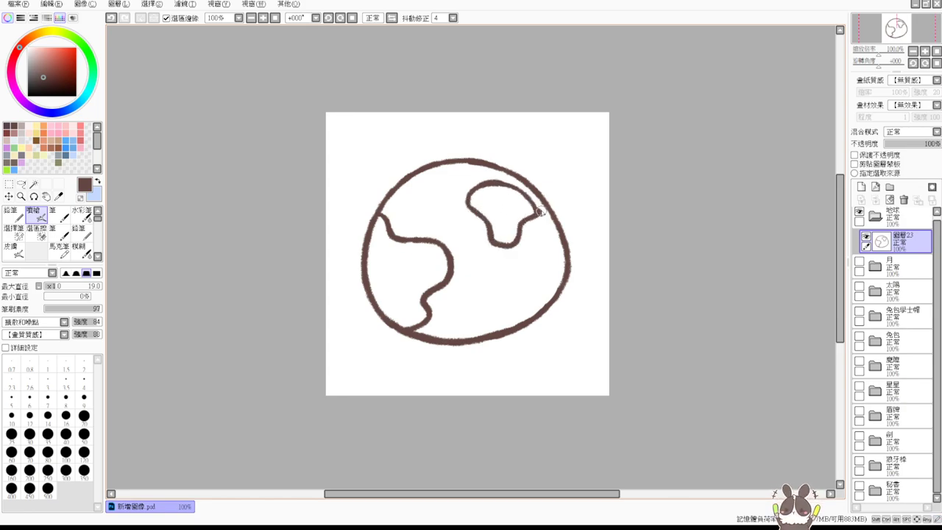
key(ctrl+z)
key(ctrl+z)
key(ctrl+z)
Step: Outline a rounded continent in the globe's upper right and a smaller one against its lower right edge
mouse_move(475, 189)
mouse_down()
mouse_move(461, 220)
mouse_move(514, 260)
mouse_move(532, 231)
mouse_move(524, 202)
mouse_move(471, 204)
mouse_up()
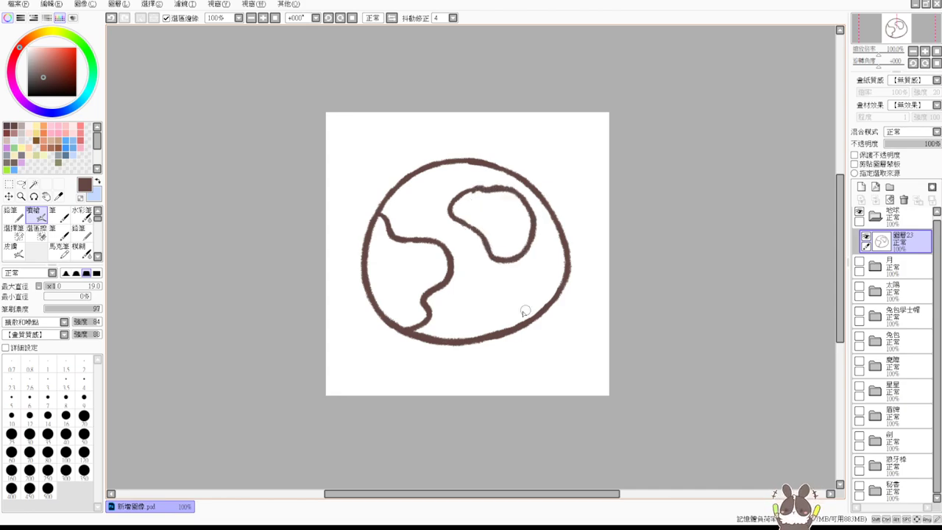
mouse_move(492, 333)
mouse_down()
mouse_move(490, 308)
mouse_move(543, 279)
mouse_move(558, 303)
mouse_up()
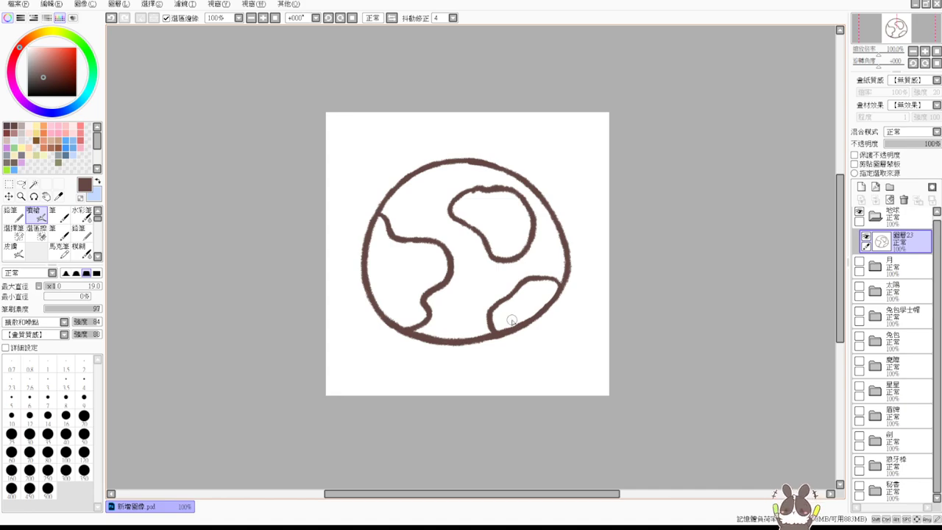
key(e)
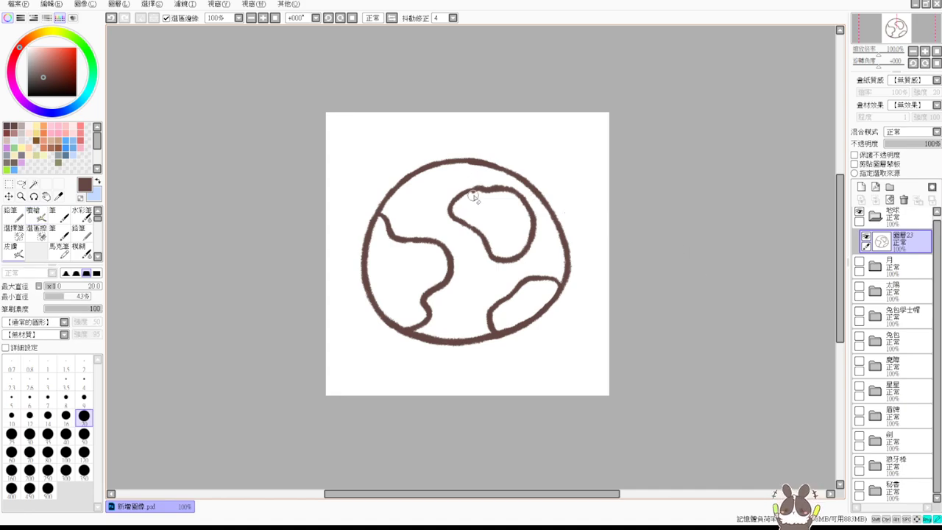
key(v)
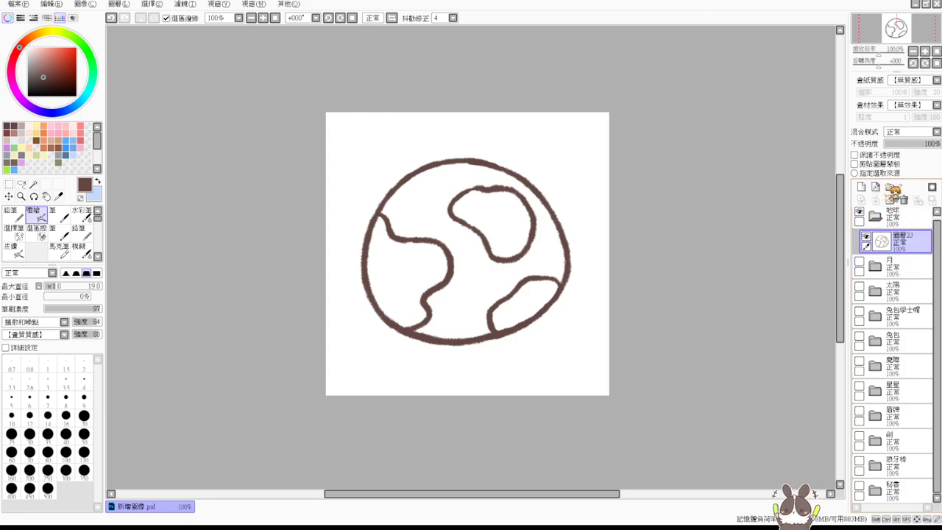
Step: Add a layer below the globe's line art and fill the ocean area on it with blue
click(861, 187)
drag(901, 243, 902, 269)
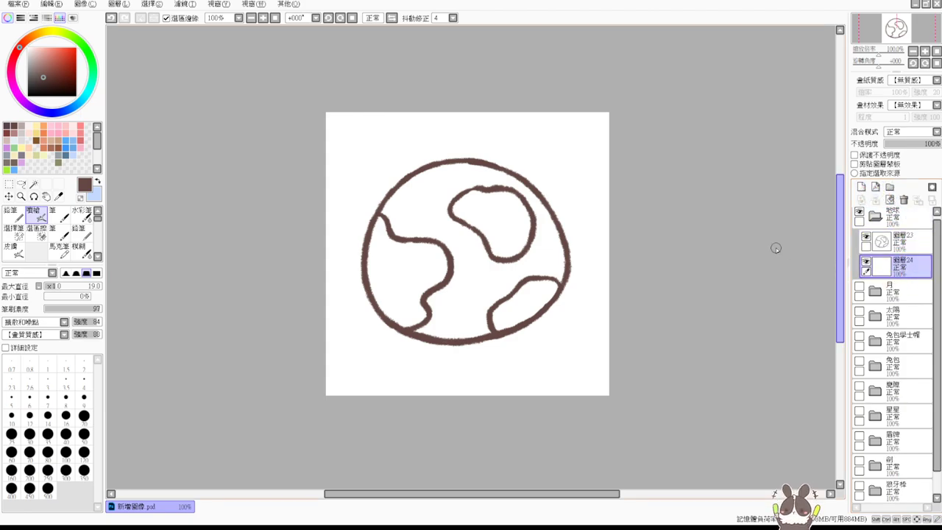
click(33, 184)
click(424, 212)
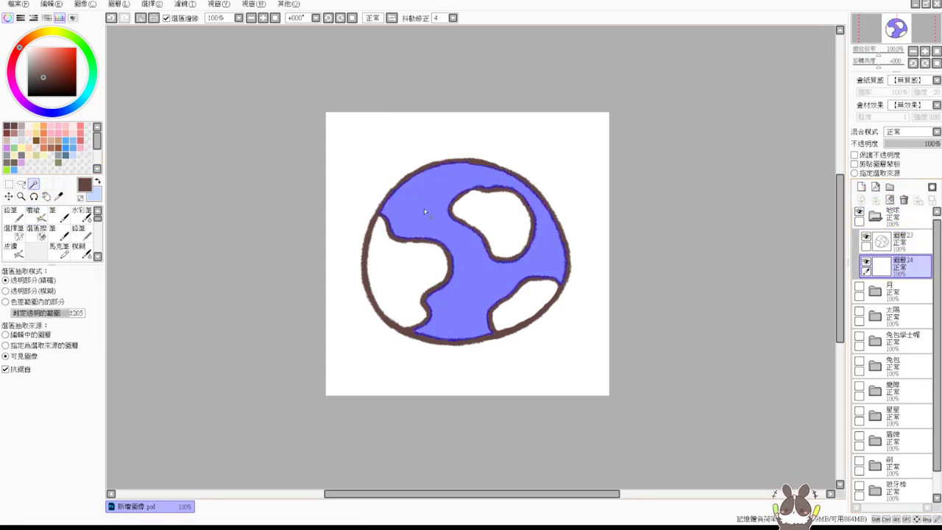
click(66, 143)
key(ctrl+f)
key(ctrl+d)
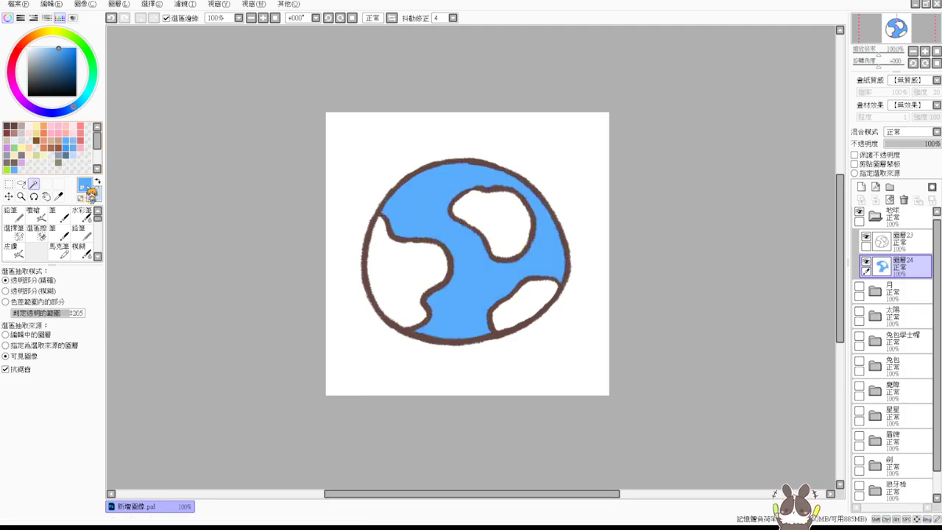
Step: Fill the globe's three continents with light green
click(401, 284)
click(505, 226)
click(524, 303)
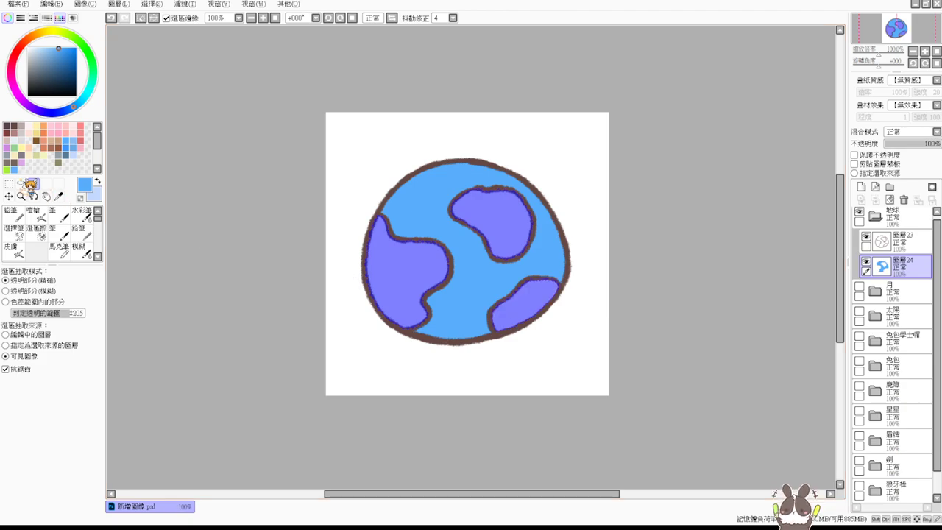
click(20, 146)
key(ctrl+f)
key(ctrl+d)
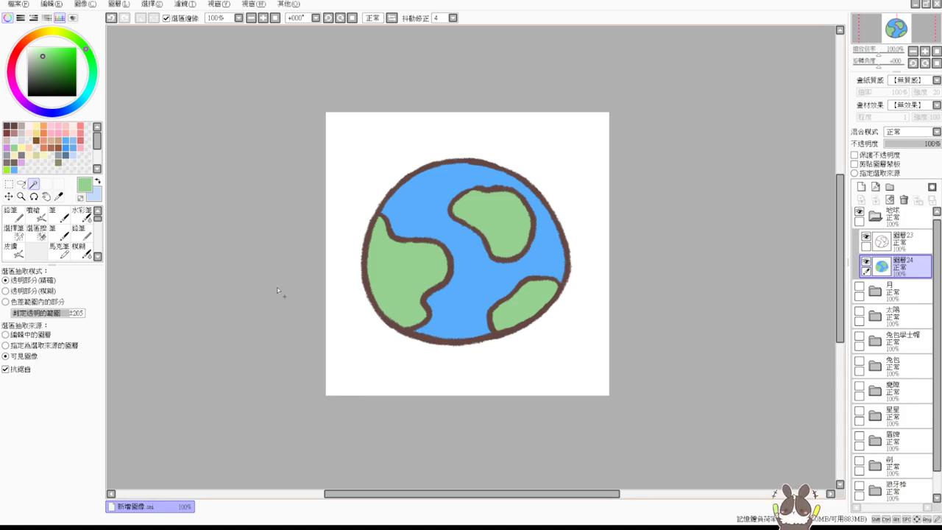
Step: Collapse and hide the 地球 group, then show and expand the 兔包 group with its colour layer 圖層17 active
click(875, 216)
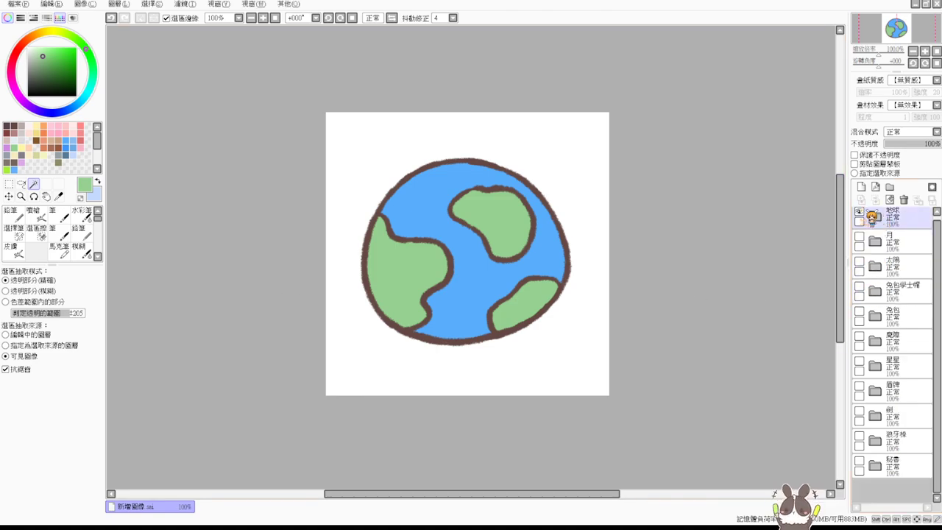
click(860, 212)
click(898, 318)
click(859, 311)
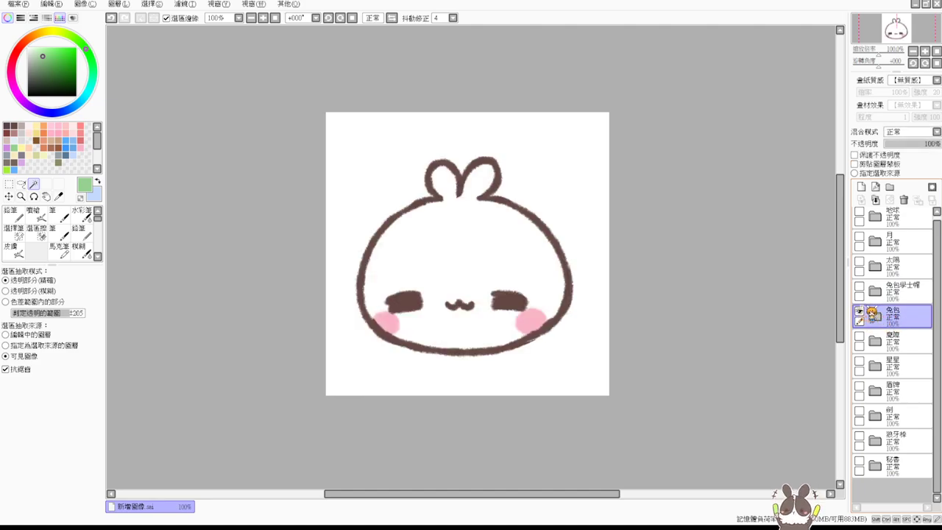
click(875, 316)
click(880, 361)
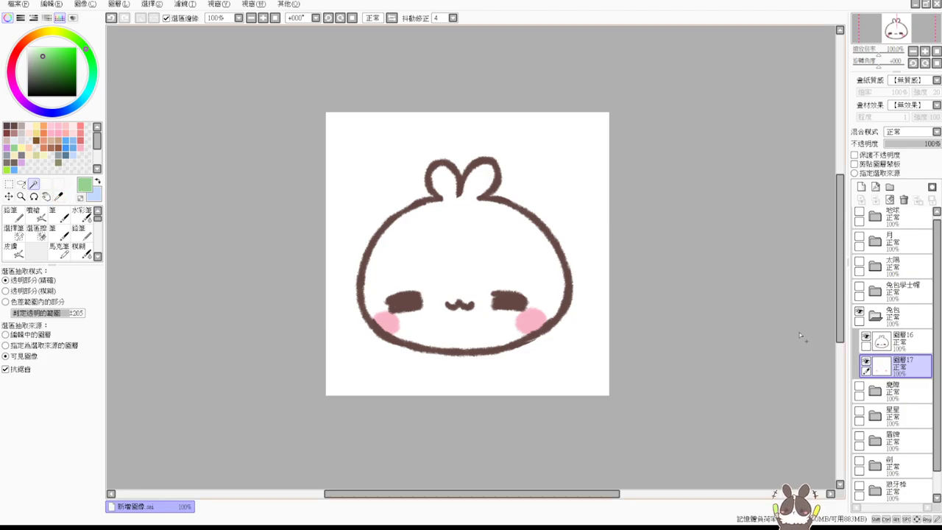
Step: Select the inside of the 兔包 outline, fill it with yellow on 圖層17, and set the 噴槍 brush to near-white cream
click(865, 360)
click(484, 251)
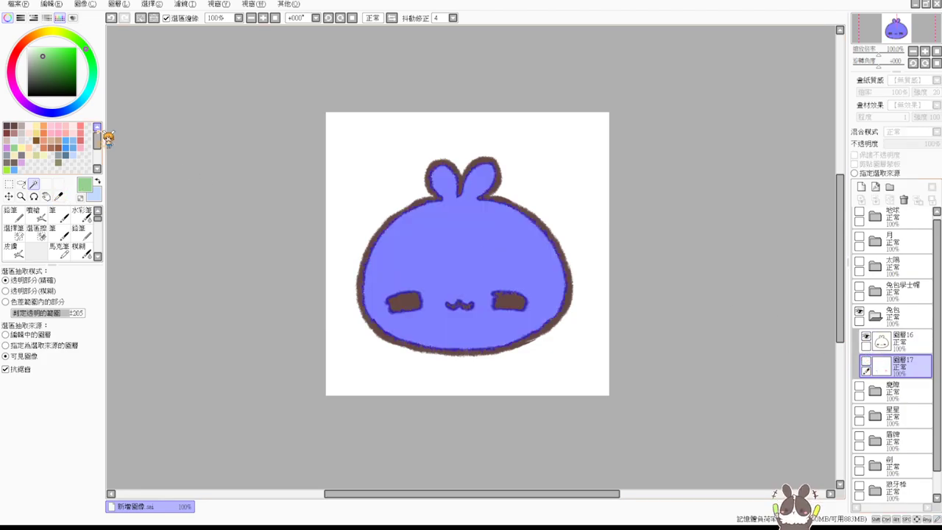
click(22, 148)
click(54, 48)
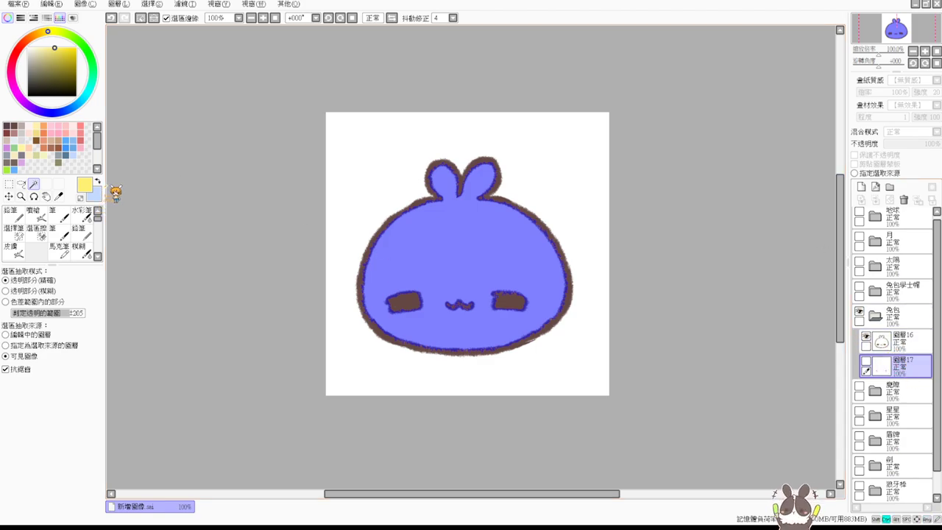
click(865, 361)
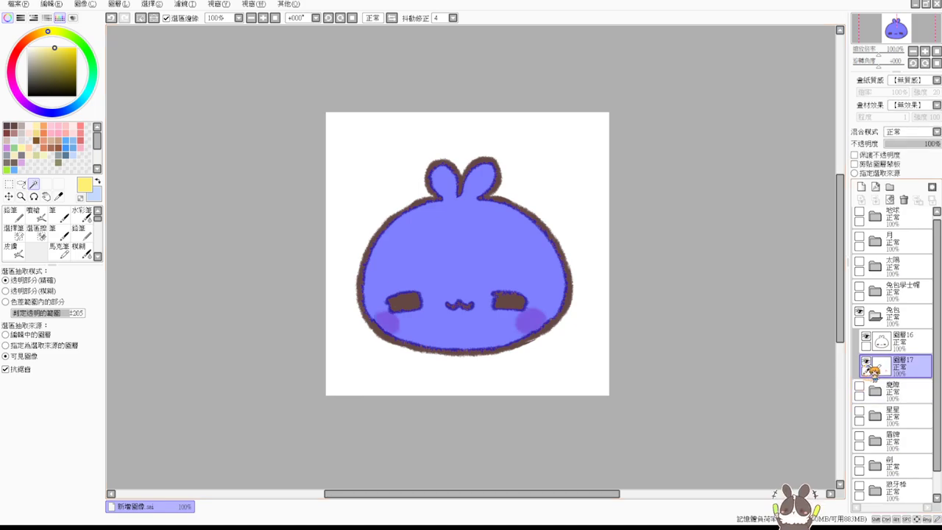
click(37, 214)
drag(47, 46, 25, 47)
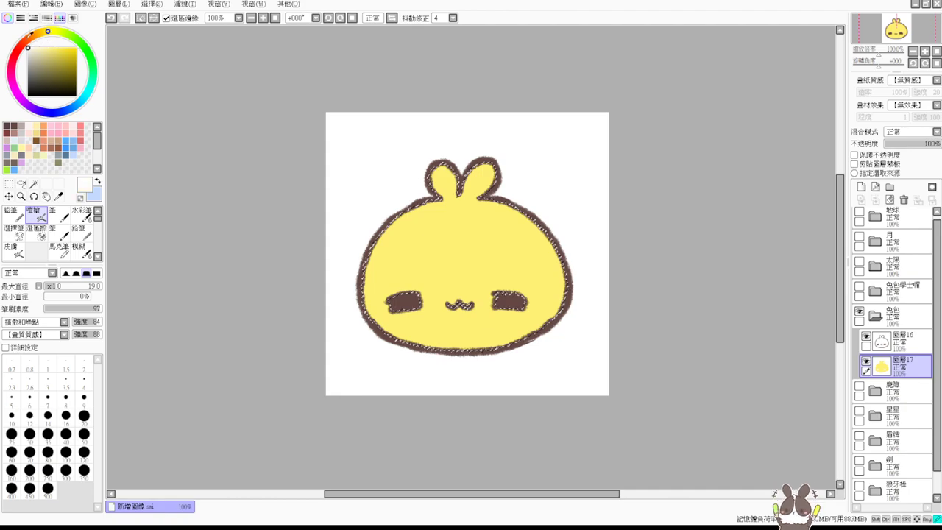
Step: Paint two white highlights, a larger oval and a smaller round one, on the upper left of the yellow body
mouse_move(410, 235)
mouse_down()
mouse_move(416, 241)
mouse_move(427, 220)
mouse_up()
click(403, 249)
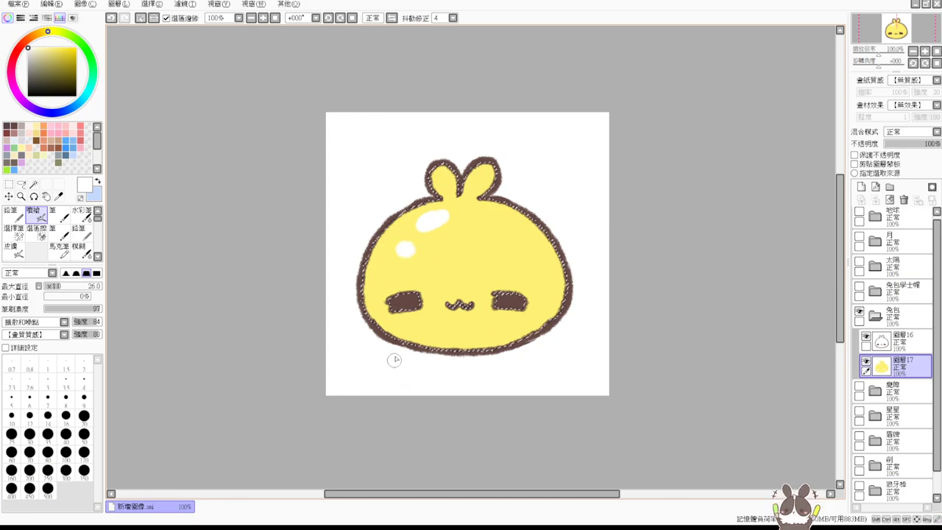
key(ctrl+z)
key(ctrl+z)
mouse_move(410, 225)
mouse_down()
mouse_move(423, 227)
mouse_move(415, 224)
mouse_up()
click(390, 255)
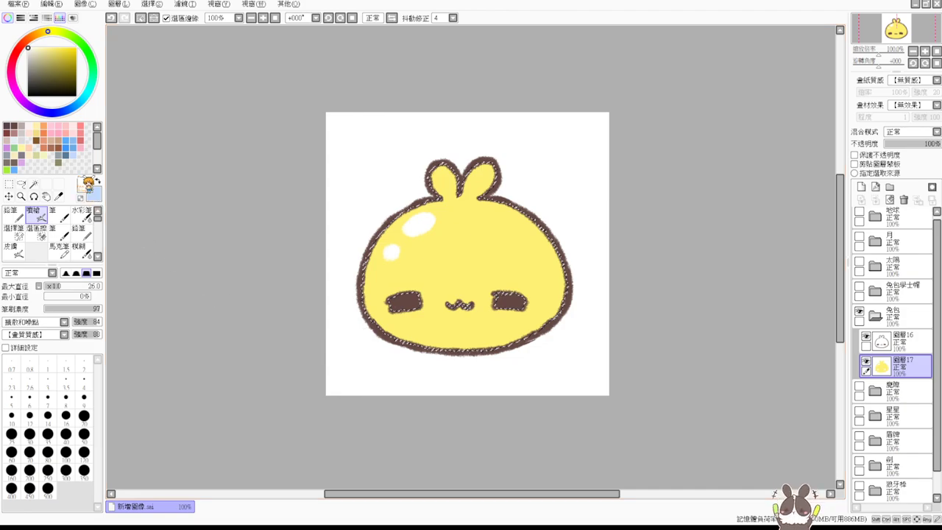
Step: Paint light pink blush on both cheeks and set the brush to a dark mustard yellow based on the body colour
click(81, 134)
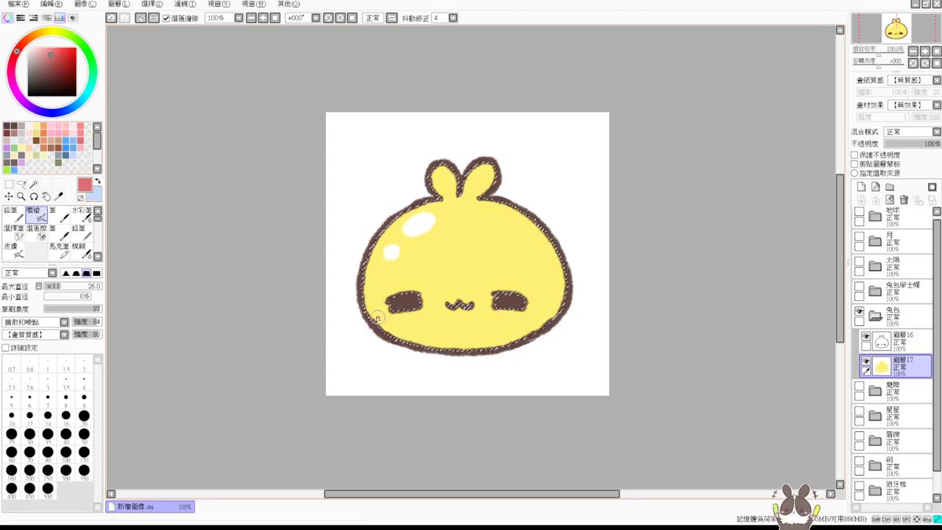
key(ctrl+z)
click(58, 127)
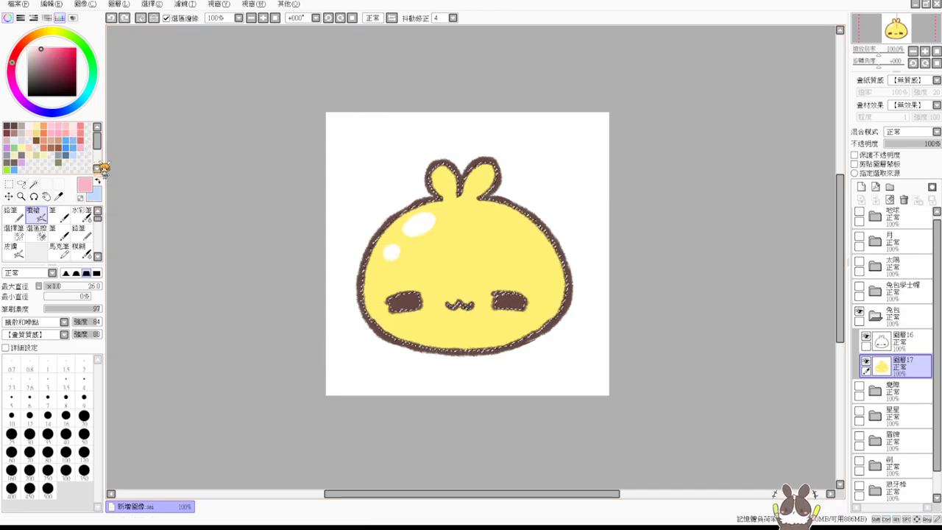
drag(381, 317, 401, 318)
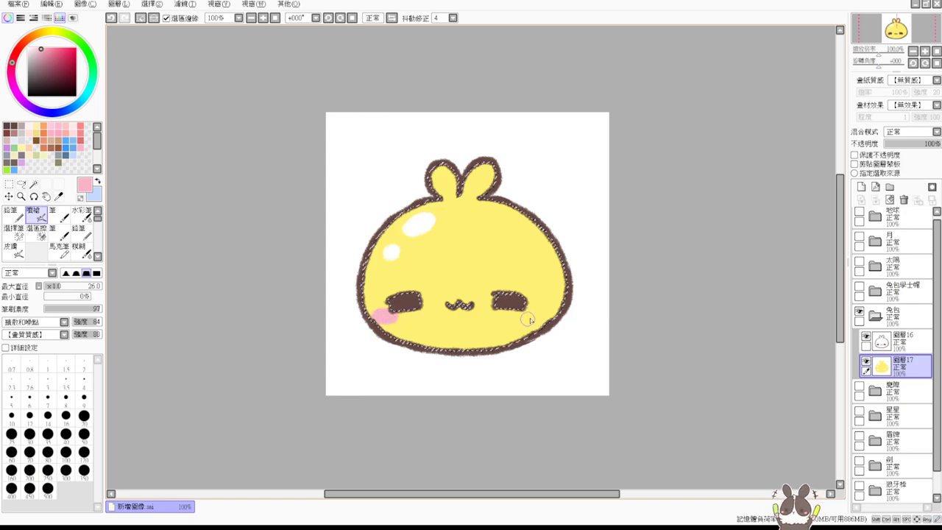
drag(525, 316, 541, 322)
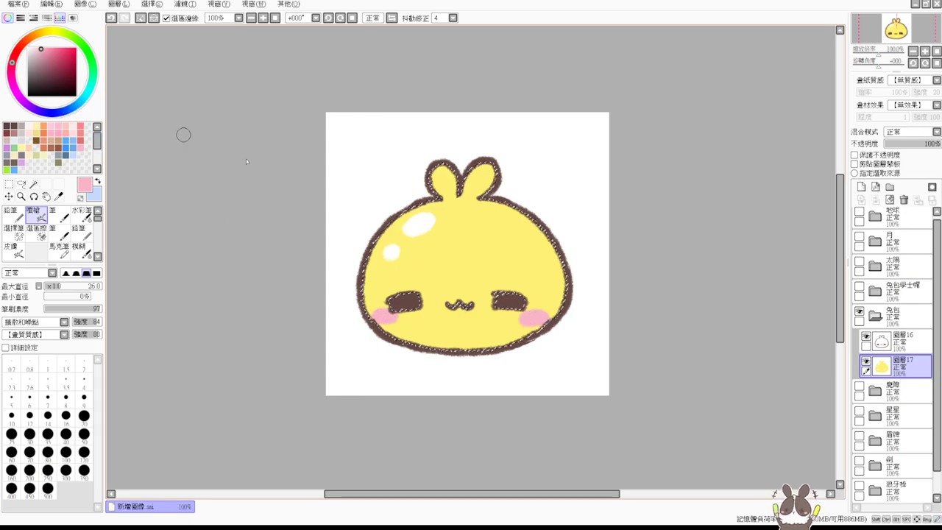
alt+click(460, 226)
drag(56, 47, 56, 60)
drag(559, 275, 562, 294)
key(ctrl+z)
mouse_move(519, 214)
mouse_down()
mouse_move(551, 247)
mouse_move(564, 290)
mouse_up()
key(ctrl+z)
key(ctrl+y)
key(ctrl+z)
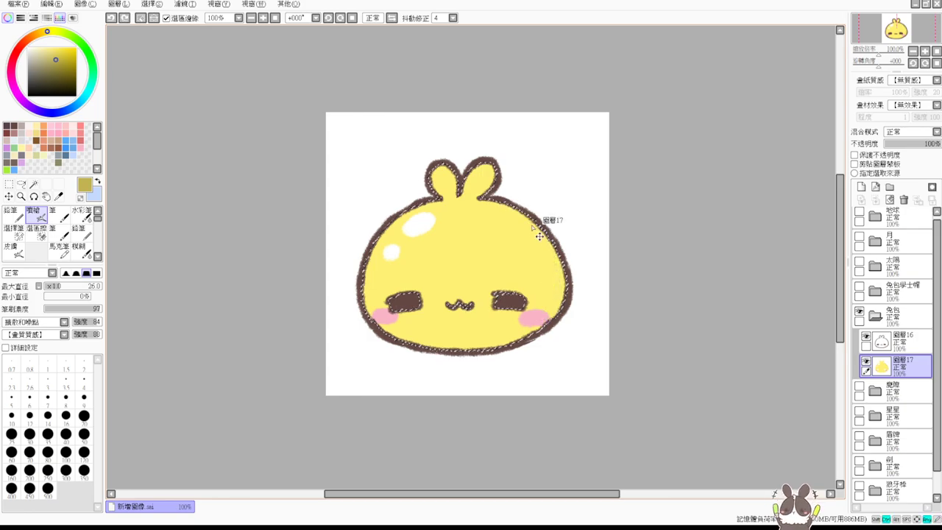
key(ctrl+y)
mouse_move(538, 239)
mouse_down()
mouse_move(558, 300)
mouse_move(538, 334)
mouse_up()
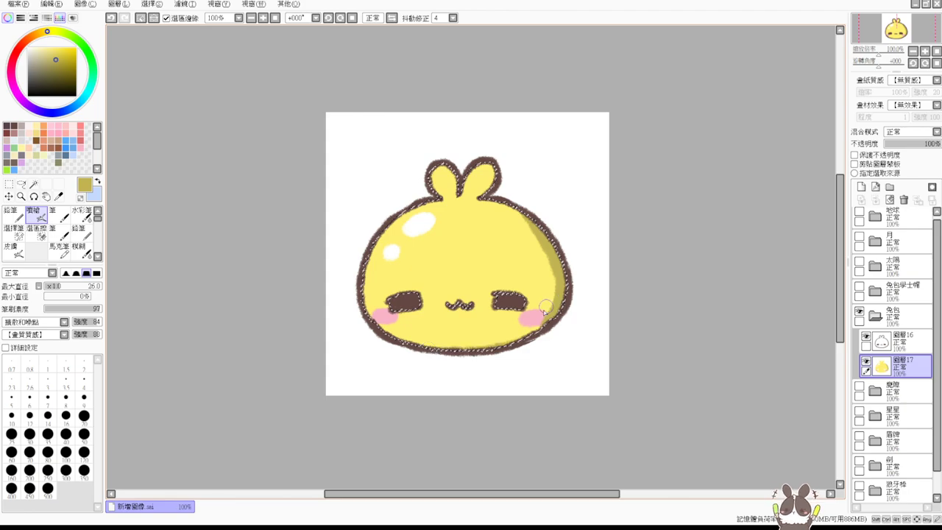
key(ctrl+z)
key(ctrl+z)
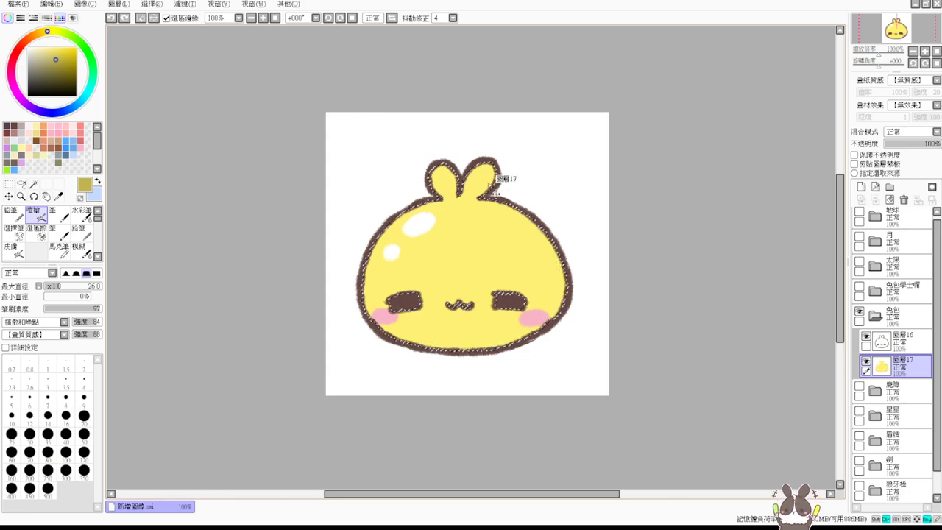
Step: Shade the right ear's edge and the body's right and lower edges with dark yellow, and clear the selection
mouse_move(485, 166)
mouse_down()
mouse_move(495, 181)
mouse_move(487, 162)
mouse_move(485, 191)
mouse_move(522, 254)
mouse_move(537, 241)
mouse_move(524, 216)
mouse_move(539, 221)
mouse_move(540, 323)
mouse_move(563, 285)
mouse_up()
key(ctrl+z)
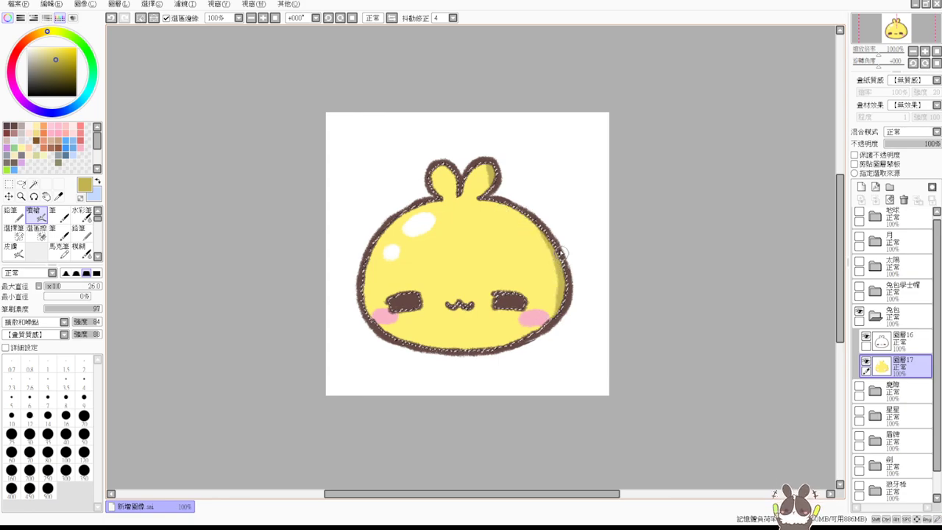
drag(560, 253, 560, 308)
drag(428, 346, 539, 327)
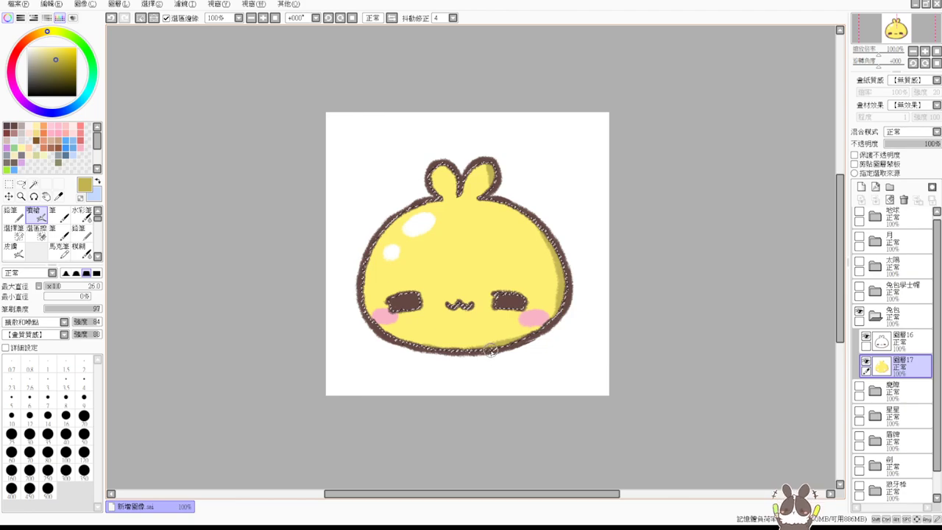
key(ctrl+d)
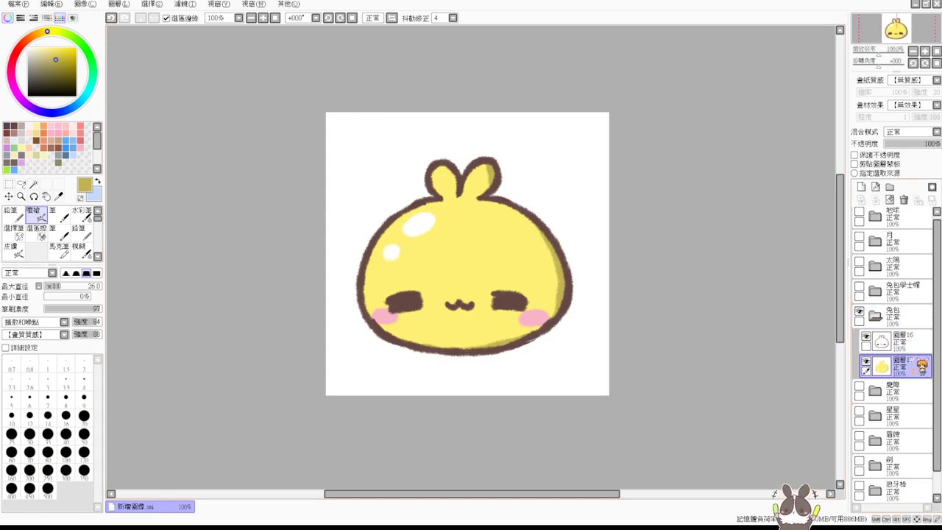
click(909, 316)
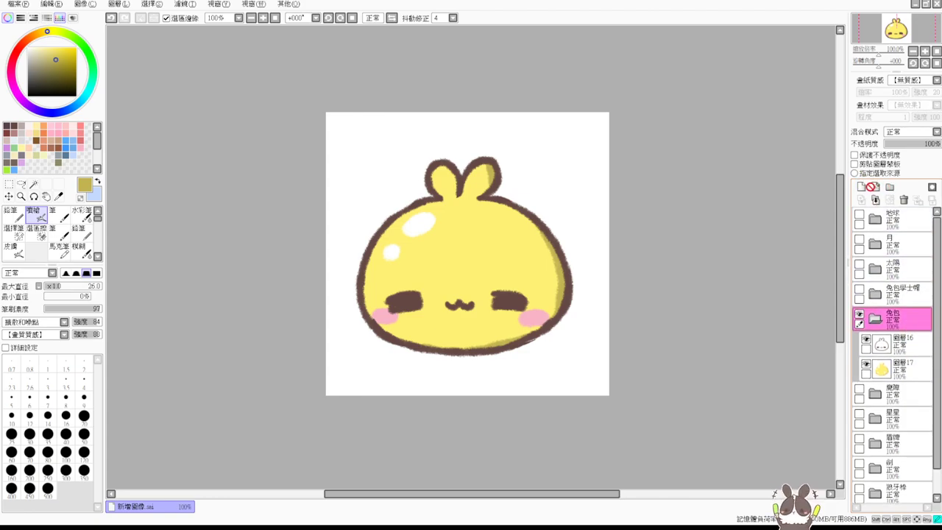
click(875, 200)
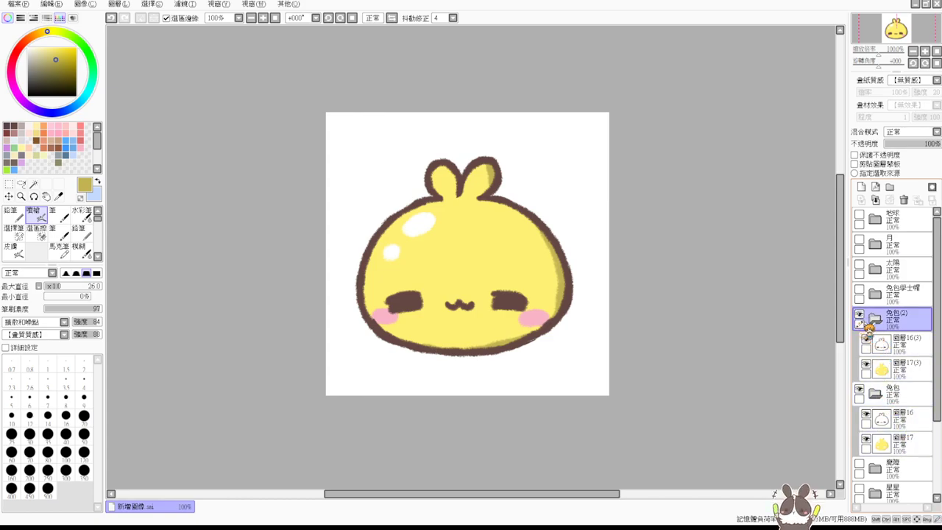
click(913, 445)
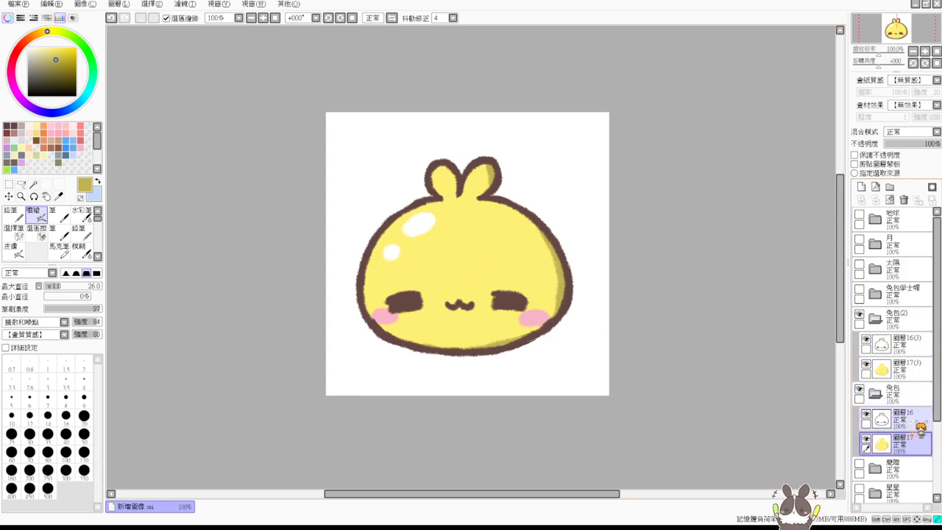
click(913, 424)
Step: Copy the entire yellow colouring from 圖層17(3), and undo the edits back to the white 兔包 with its original pink cheeks
click(919, 375)
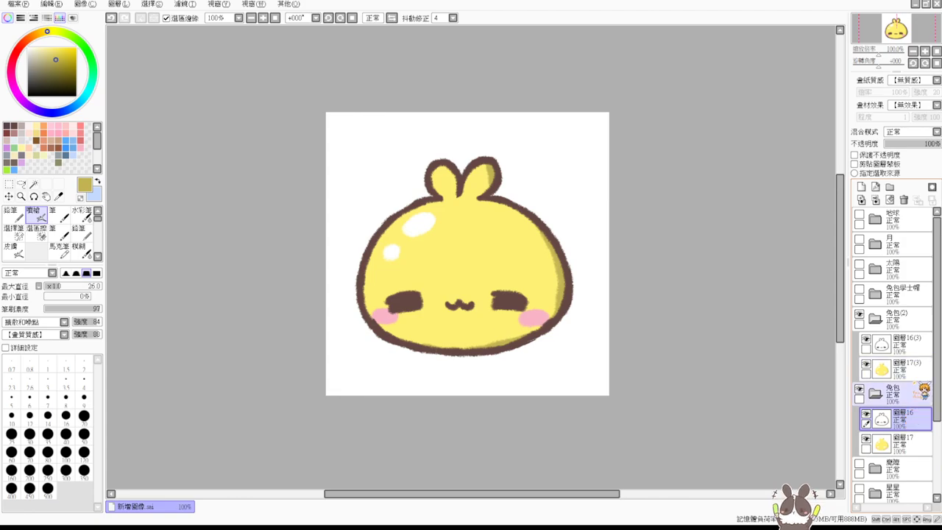
key(ctrl+a)
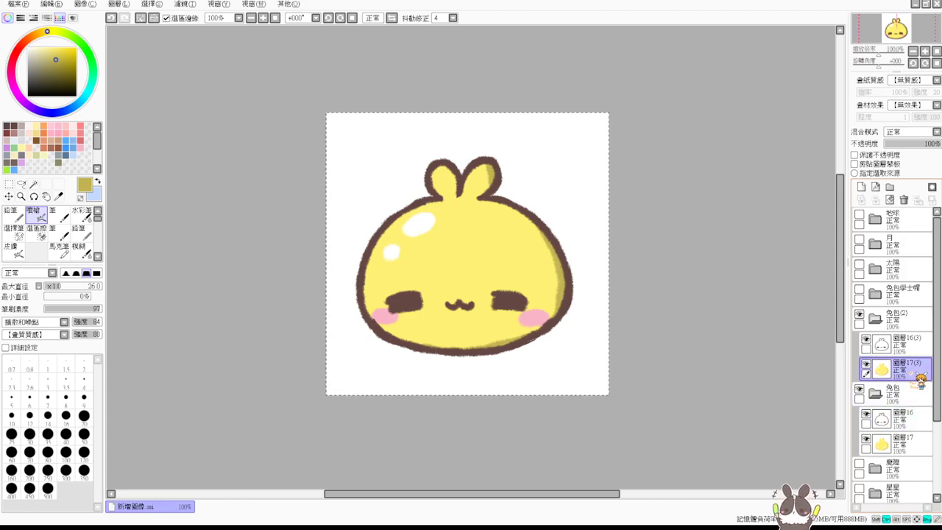
key(ctrl+z)
key(ctrl+z)
key(ctrl+z)
key(ctrl+z)
key(ctrl+z)
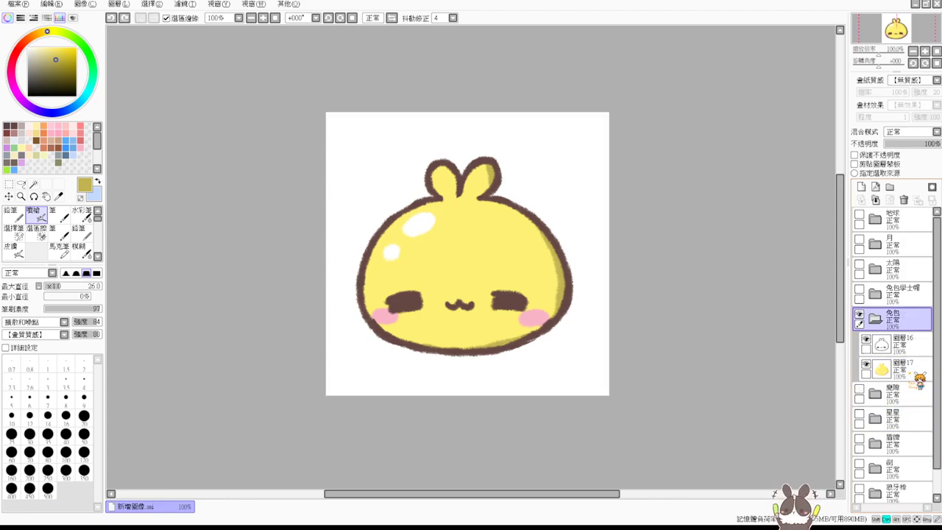
key(ctrl+z)
key(ctrl+z)
key(ctrl+z)
key(ctrl+z)
key(ctrl+z)
key(ctrl+z)
key(ctrl+z)
key(ctrl+z)
key(ctrl+z)
key(ctrl+z)
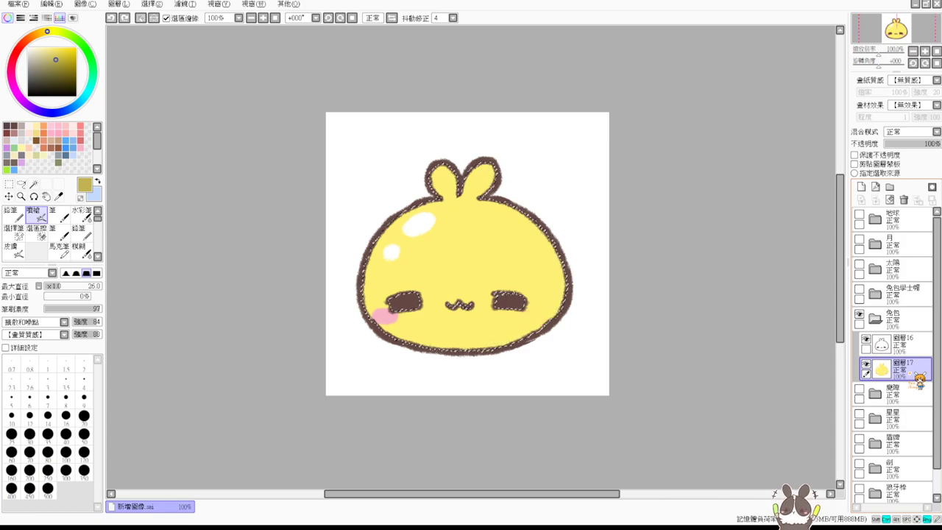
key(ctrl+z)
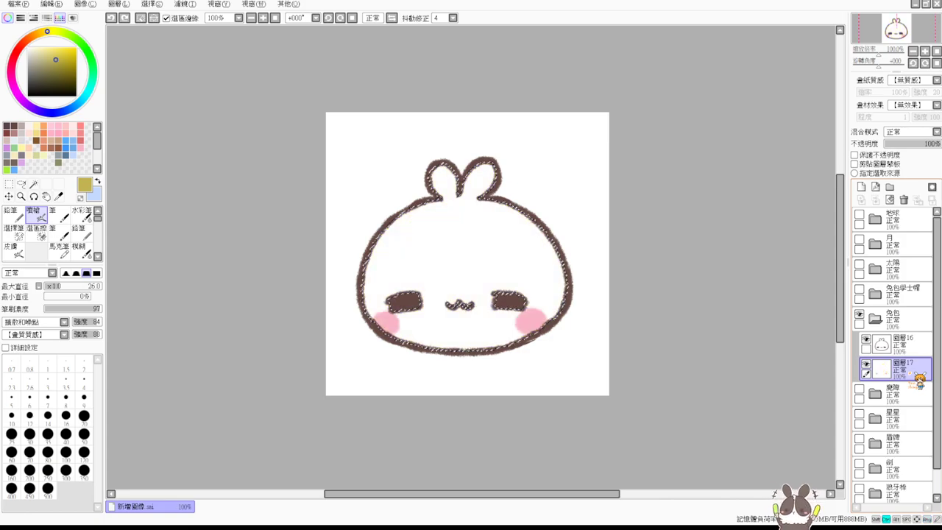
Step: Duplicate the 兔包 group as 黃金兔包, with the copied yellow colouring pasted on a new layer above 圖層17(3)
click(913, 341)
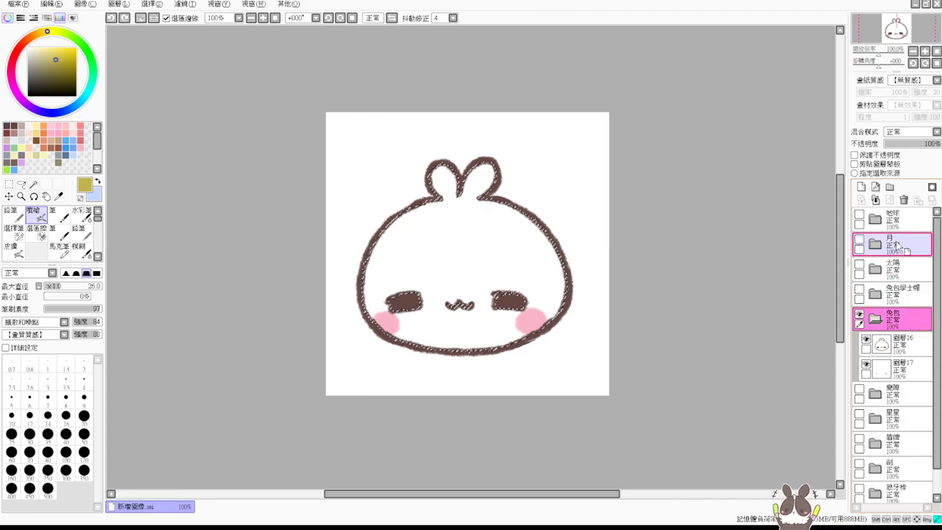
click(875, 200)
click(887, 400)
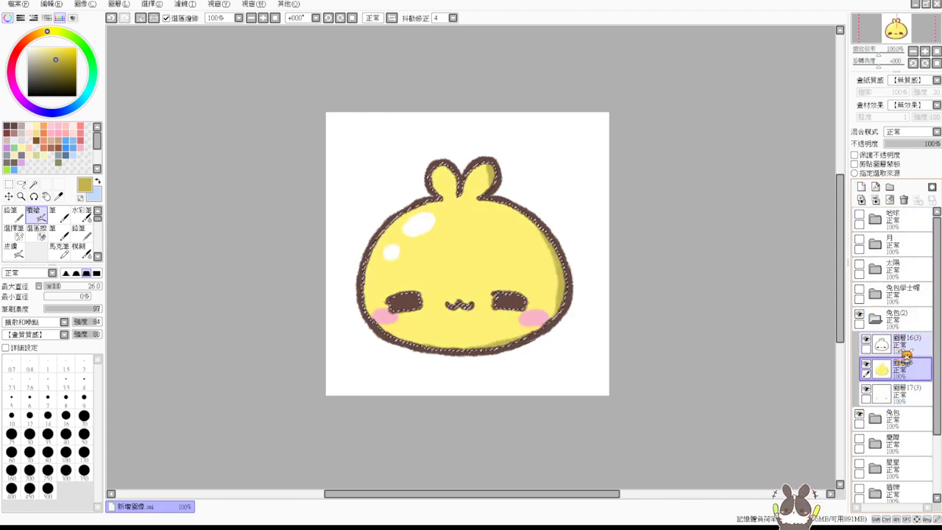
click(904, 324)
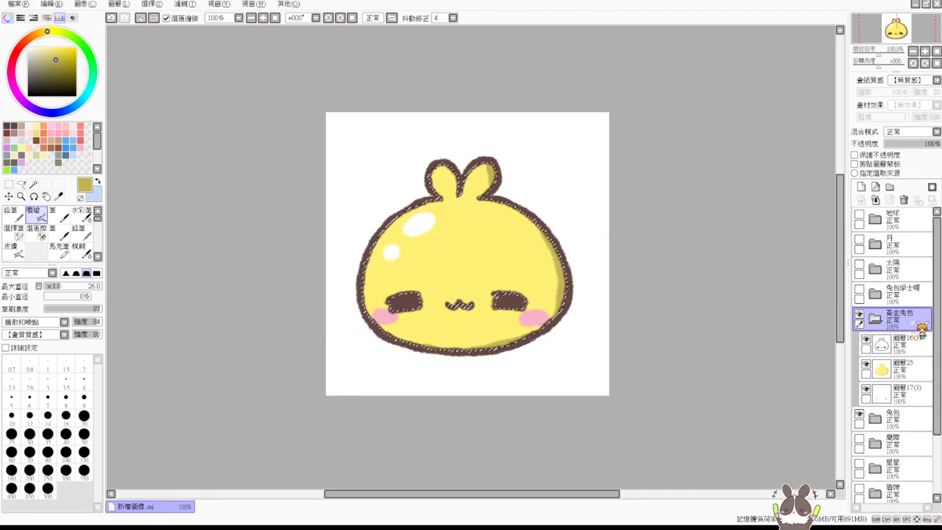
key(ctrl+d)
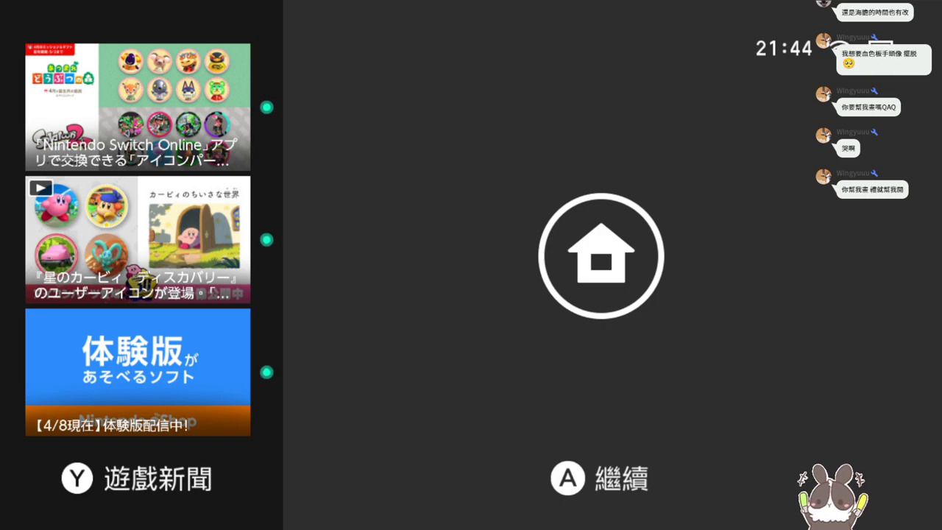
key(a)
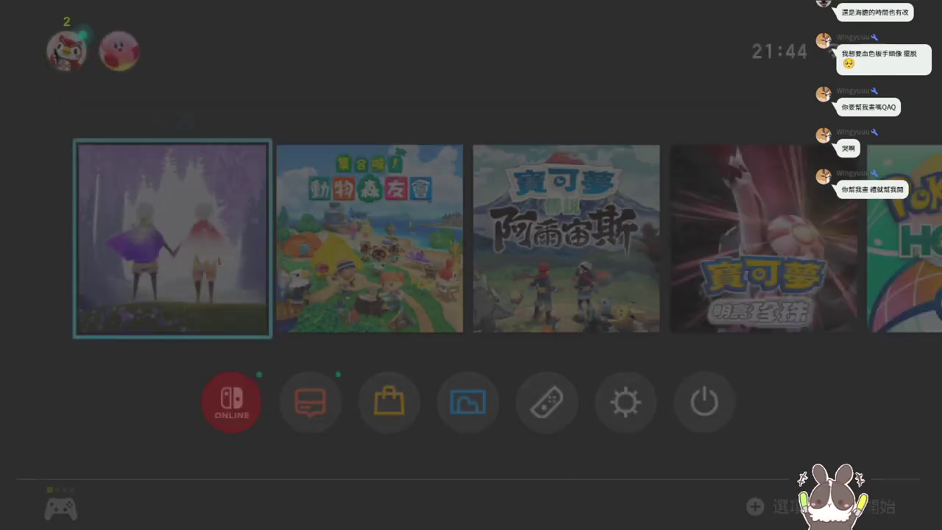
key(a)
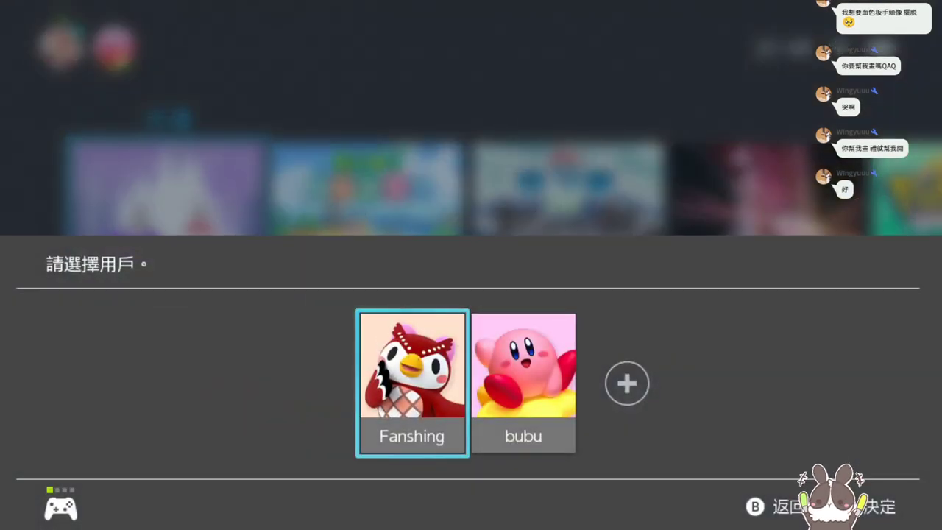
key(a)
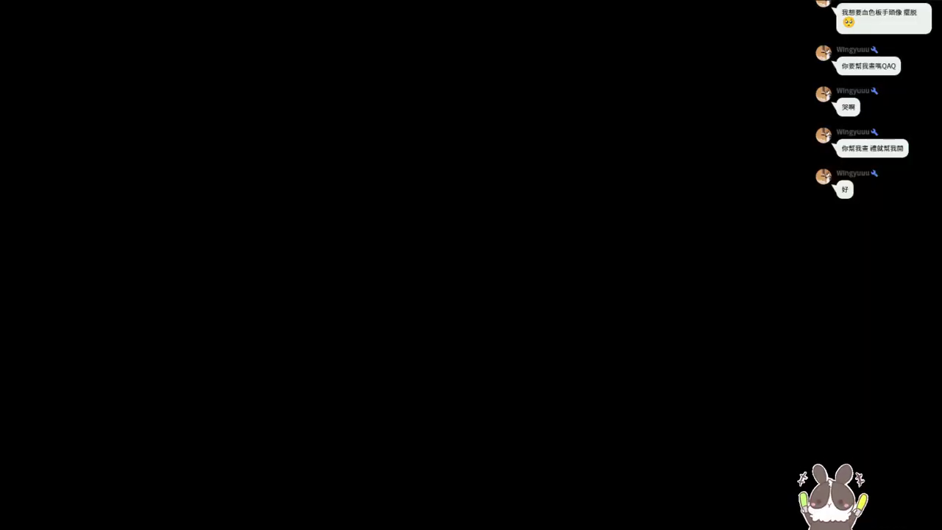